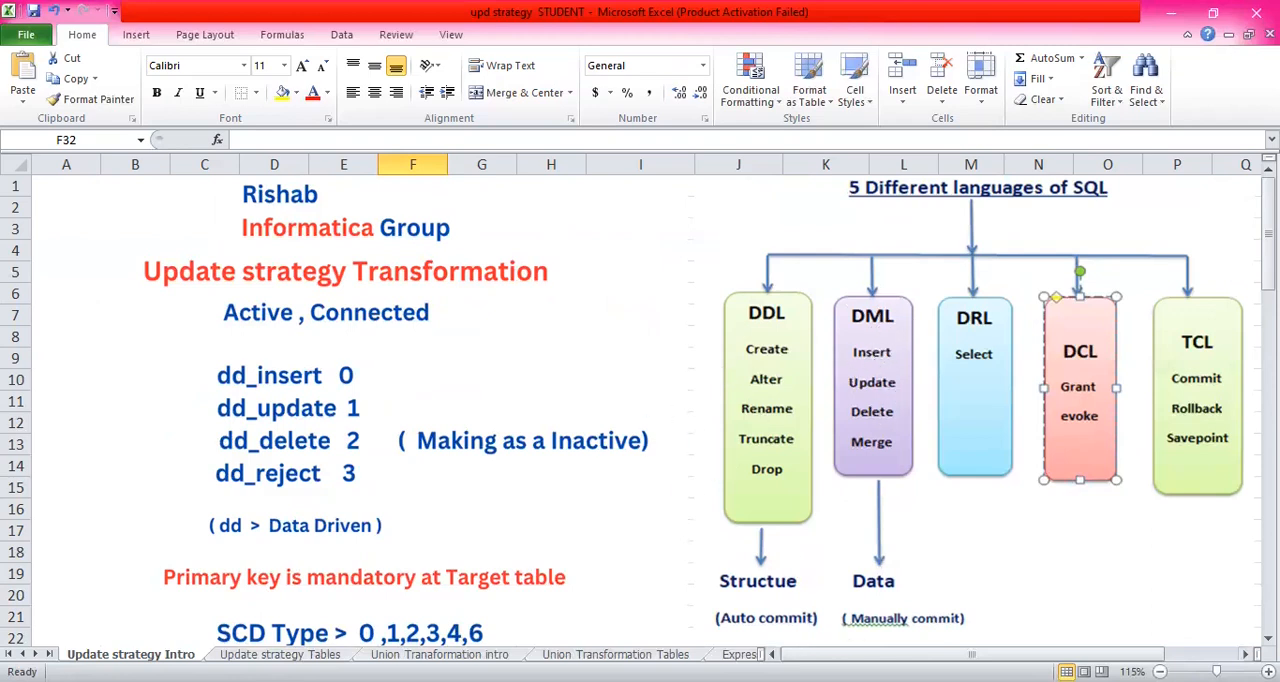
- Enter the note "NO changes we are performing" in cell F25 for SCD 0
scroll(657, 422, down, 4)
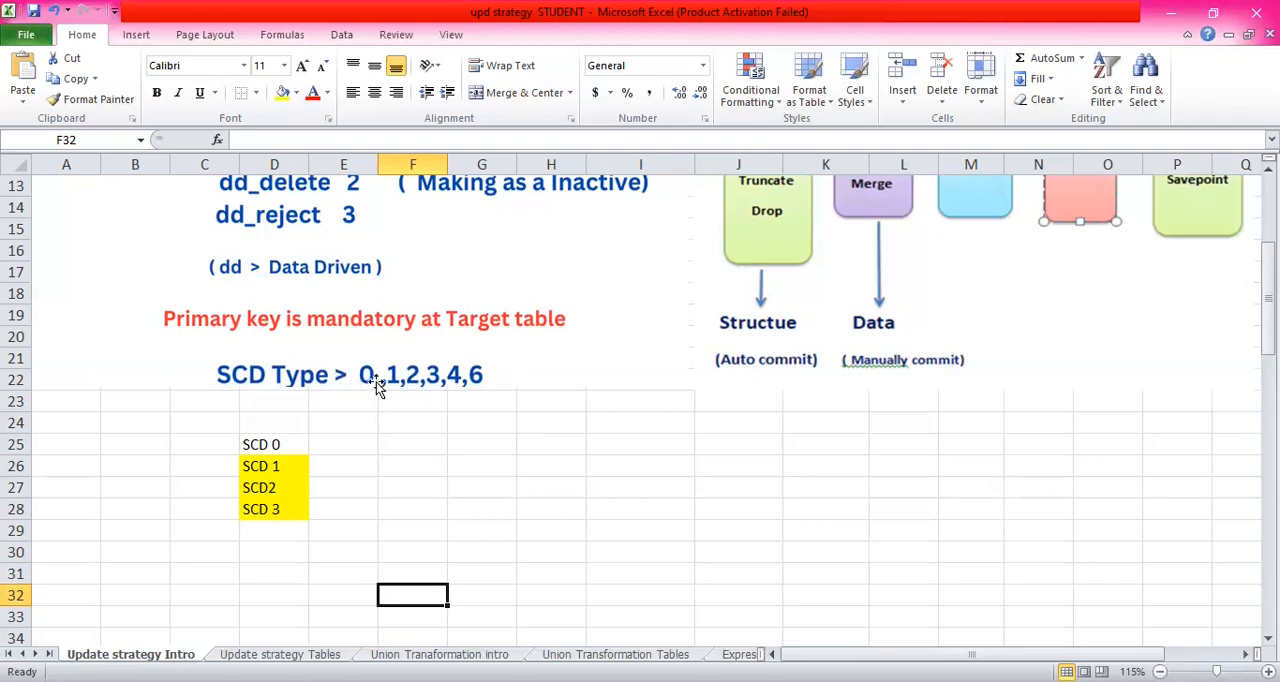
click(358, 445)
click(430, 452)
click(345, 446)
click(418, 444)
click(353, 443)
click(411, 442)
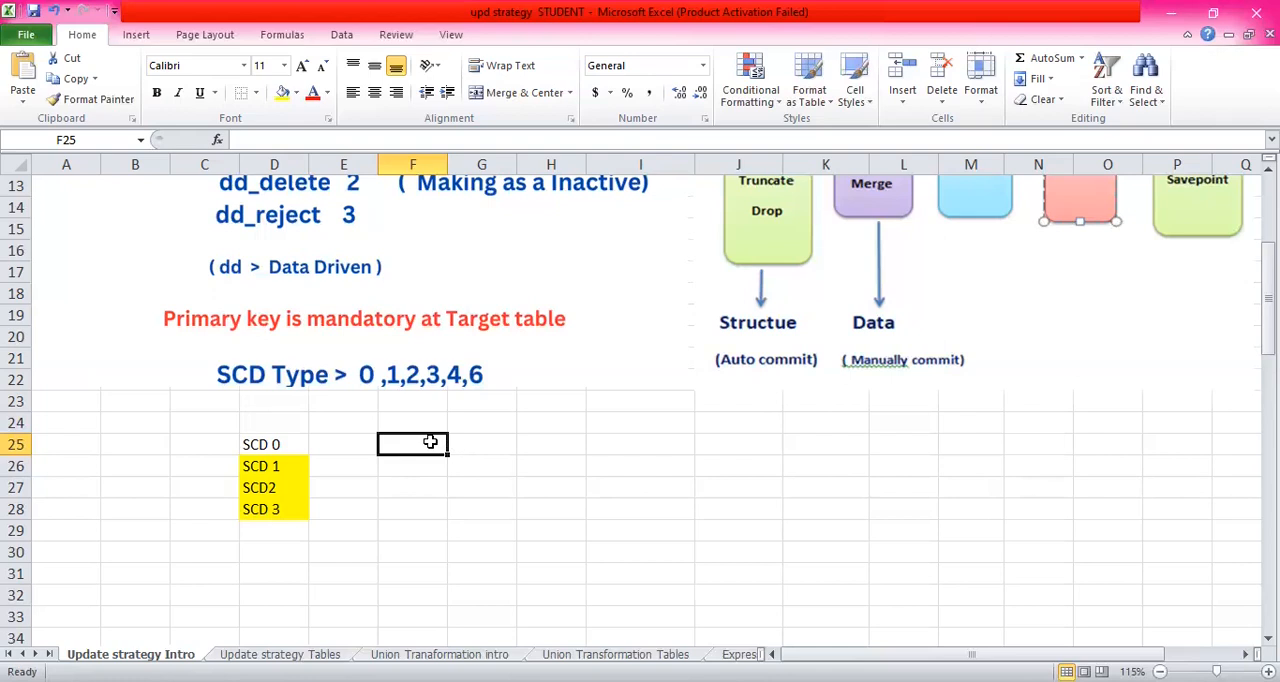
text(NO )
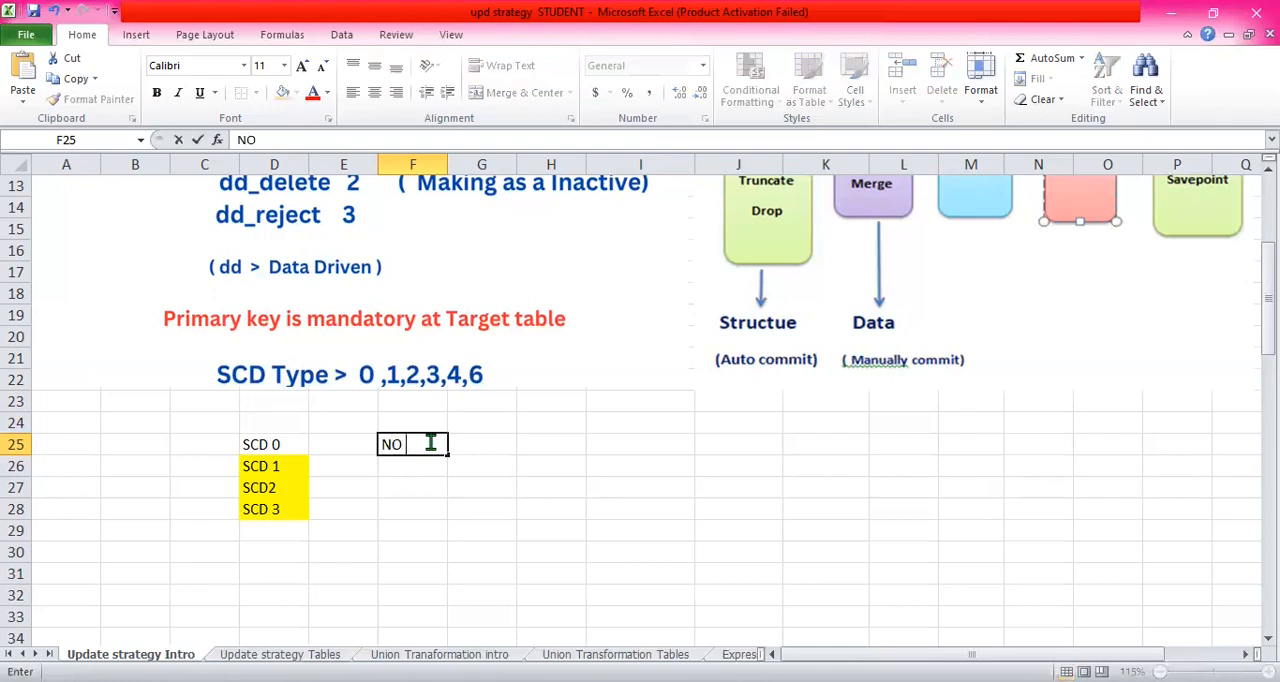
text(changes )
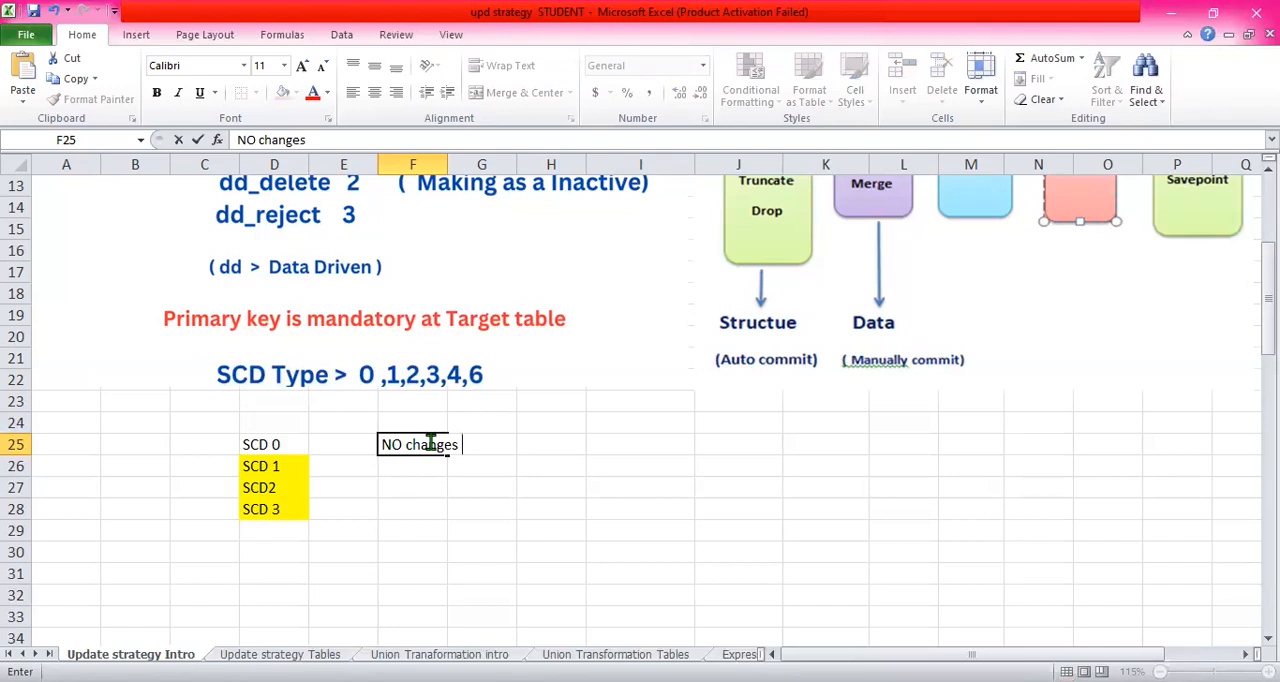
text(we are perf)
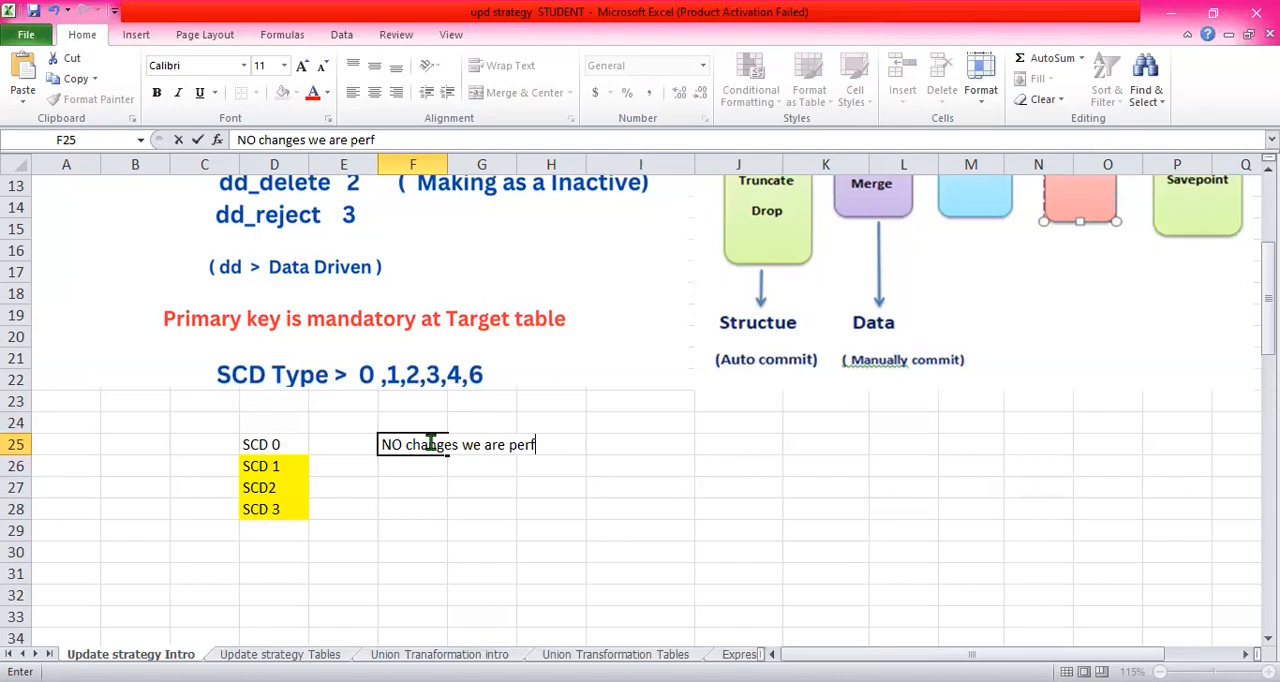
text(orming)
click(417, 464)
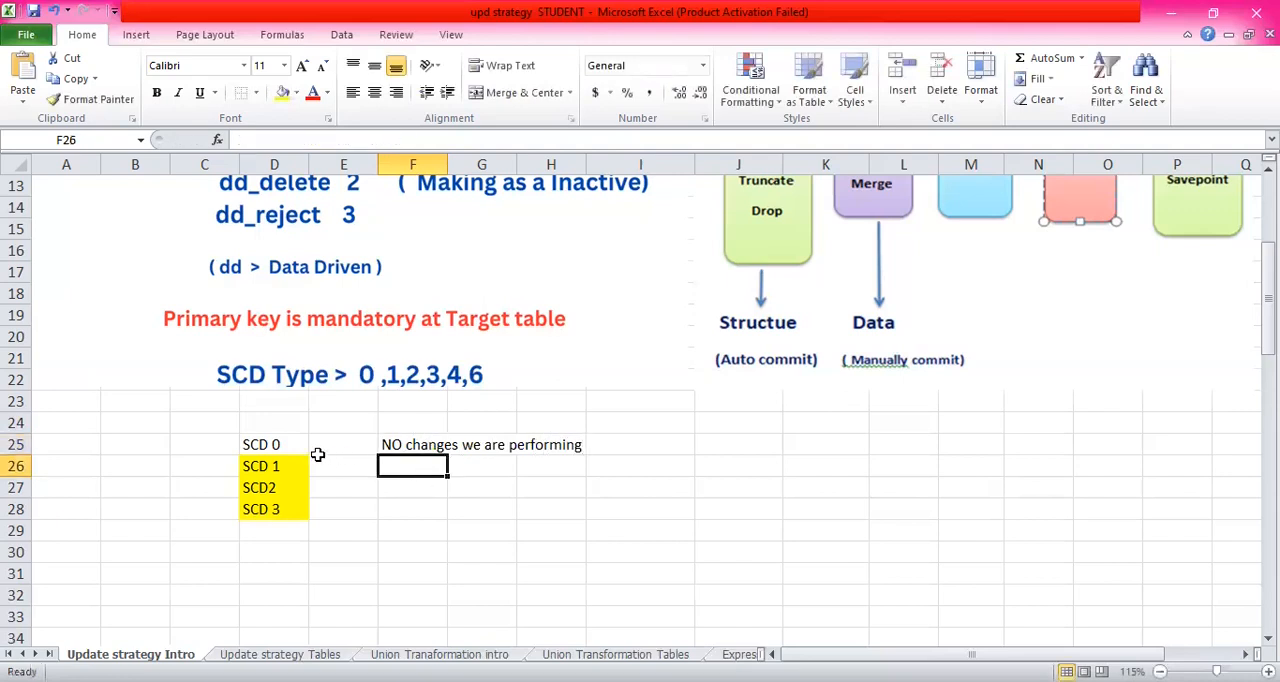
click(471, 467)
click(403, 466)
click(450, 470)
click(420, 466)
click(488, 467)
click(401, 467)
click(490, 467)
click(405, 463)
click(476, 464)
- Enter the note "Yes we will update but we don't maintain the past hostory" in cell F26 for SCD 1
click(404, 469)
text(Ye)
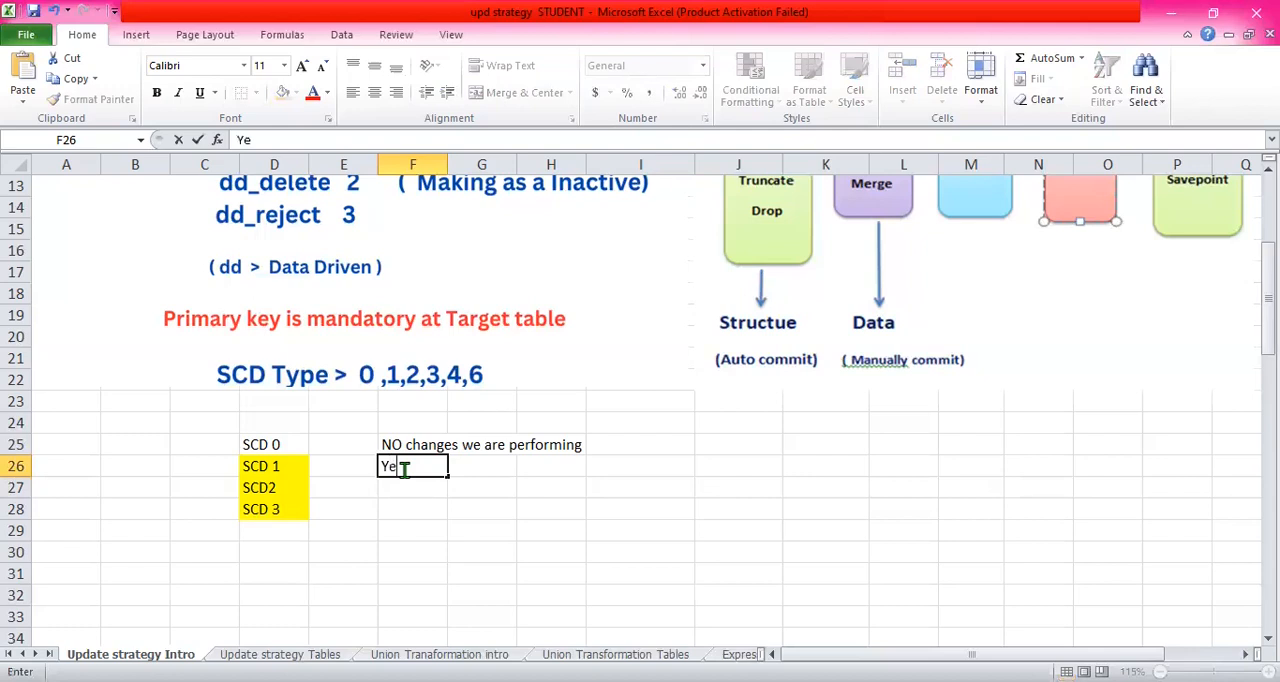
text(s we will up)
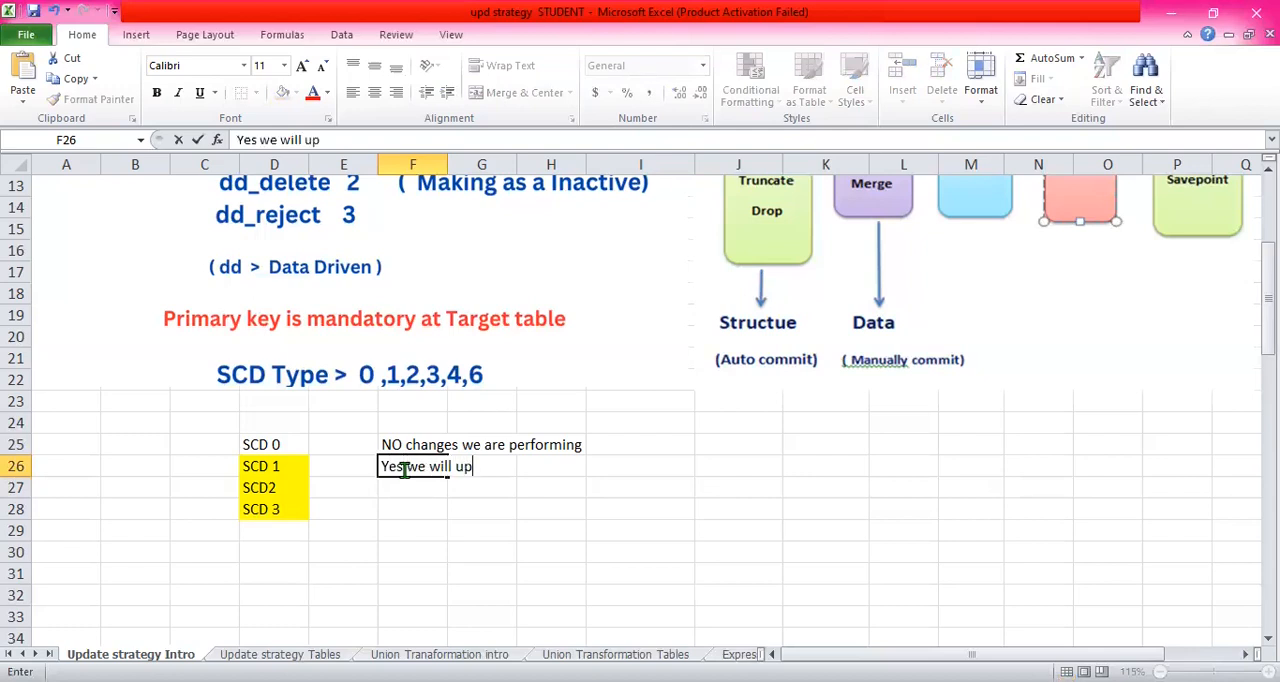
text(date but )
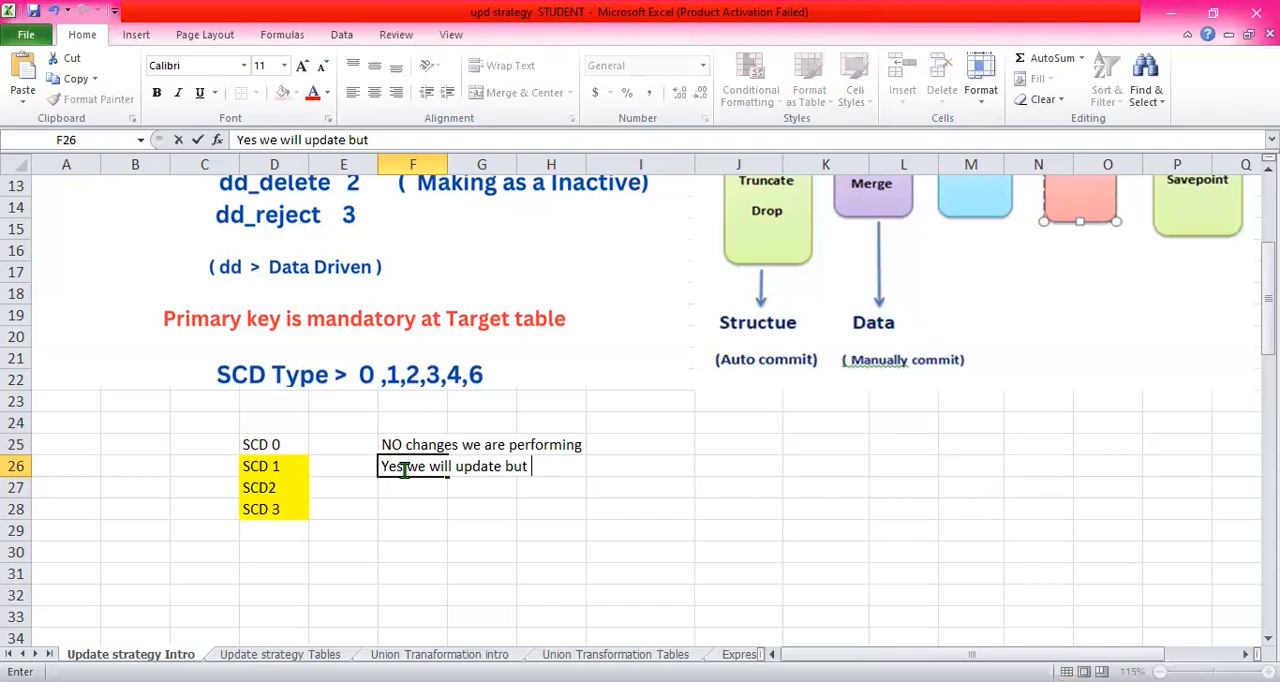
text(we don't maintain th)
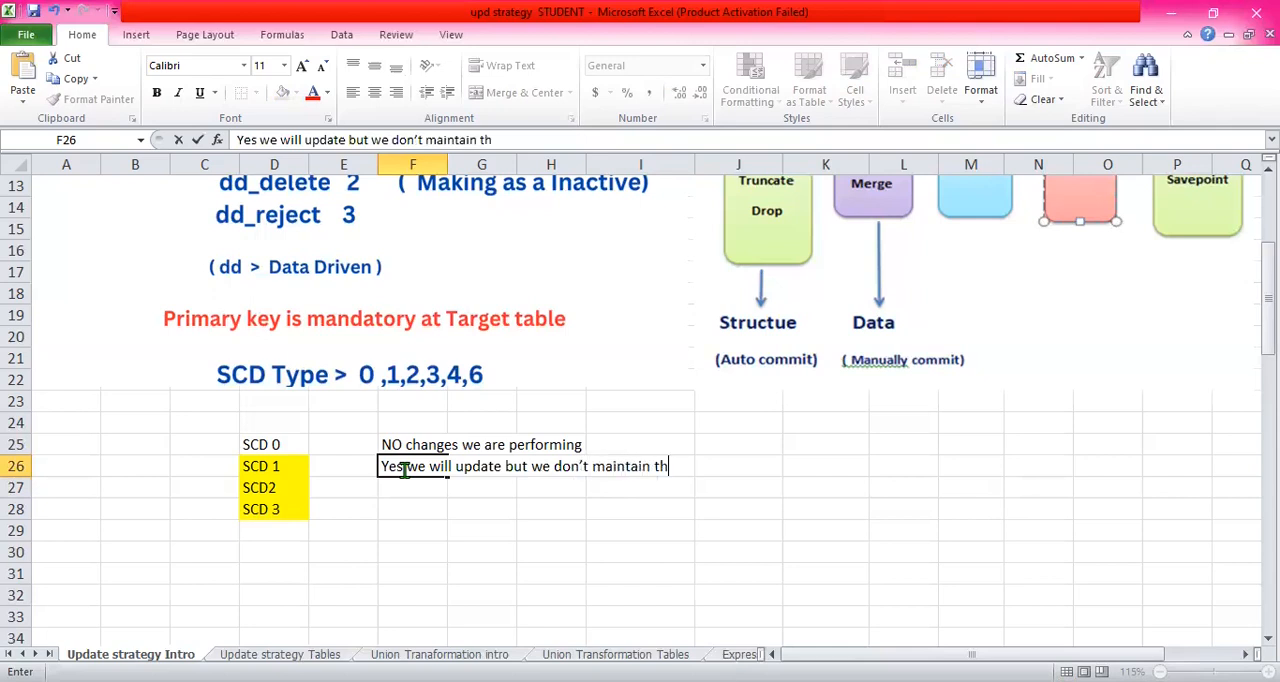
text(e [ast)
key(BackSpace)
key(BackSpace)
key(BackSpace)
key(BackSpace)
key(BackSpace)
text(past hostory)
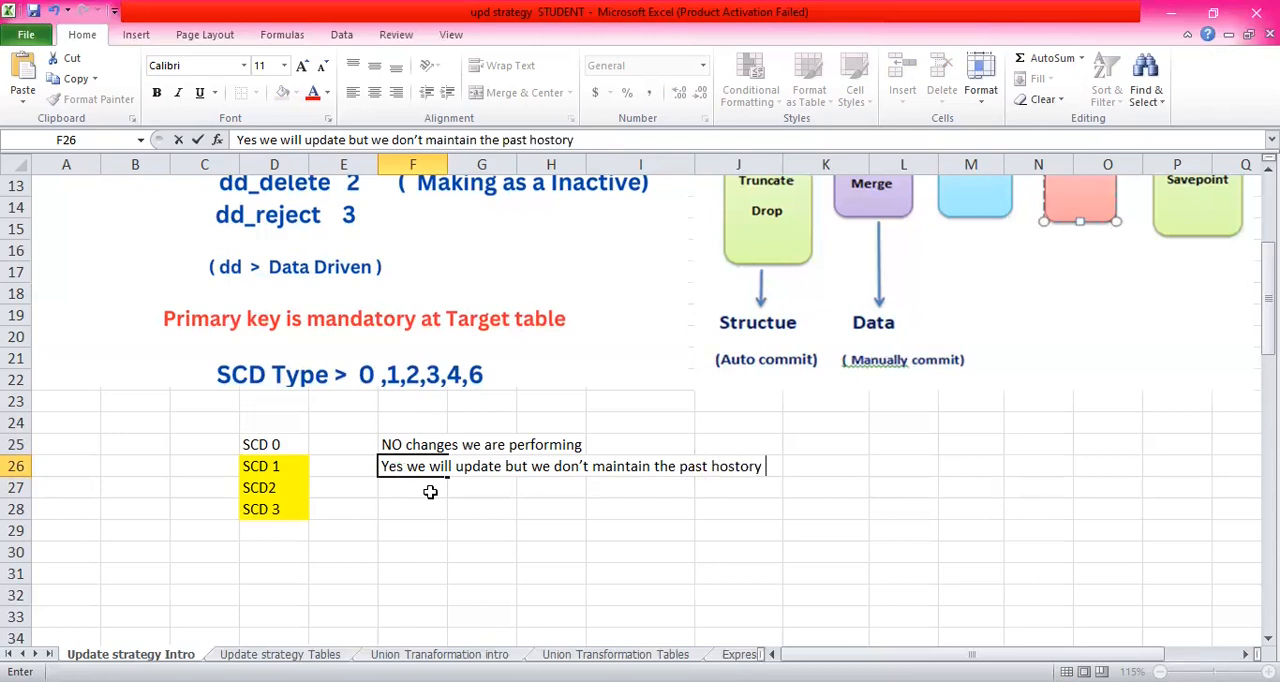
key(Return)
click(480, 467)
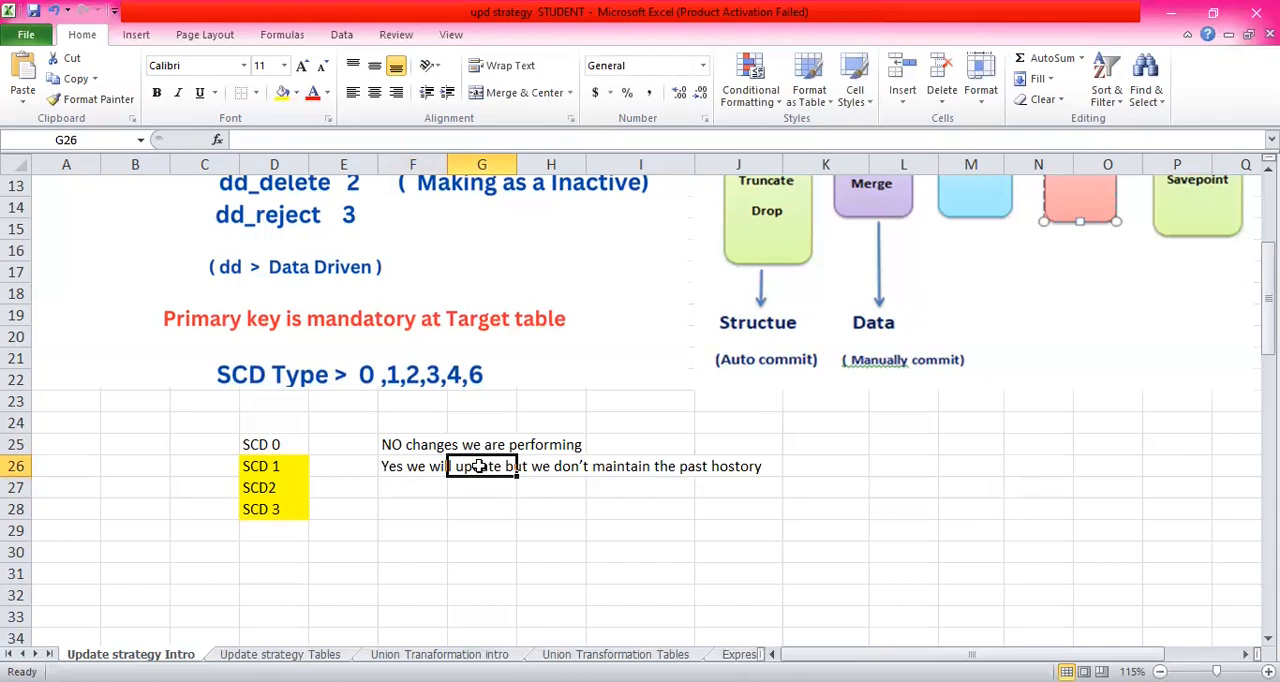
click(420, 470)
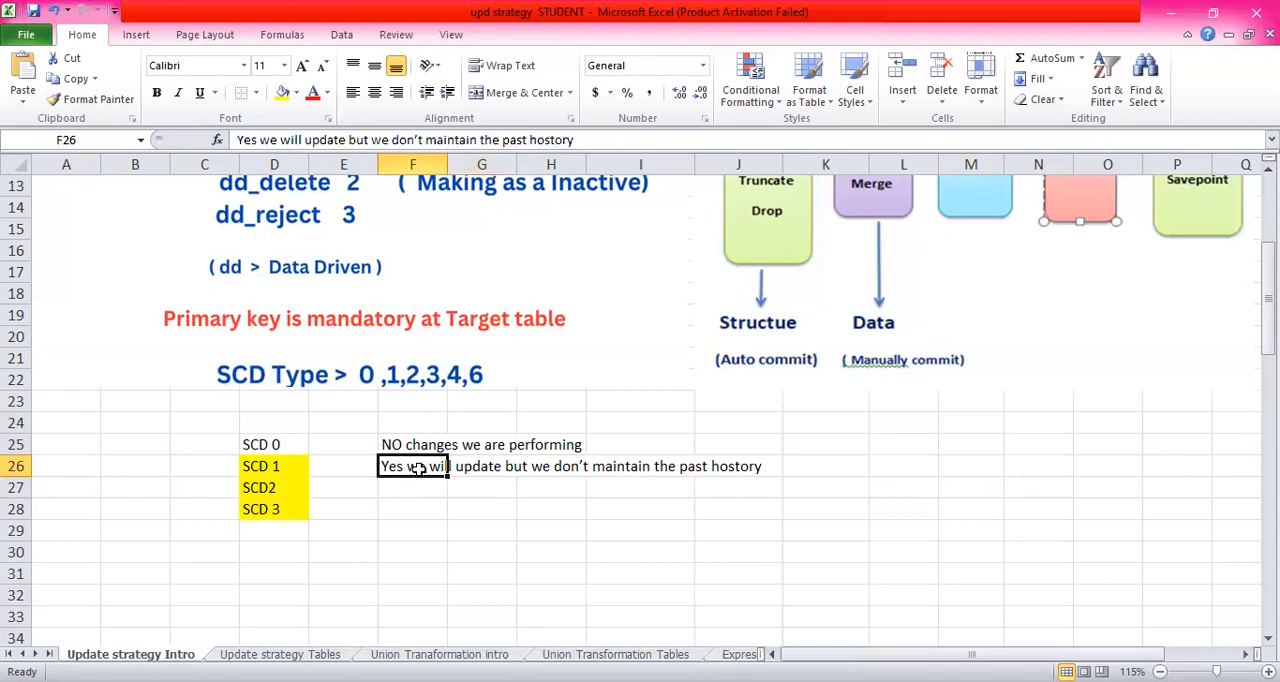
click(490, 465)
click(545, 465)
click(645, 487)
click(645, 469)
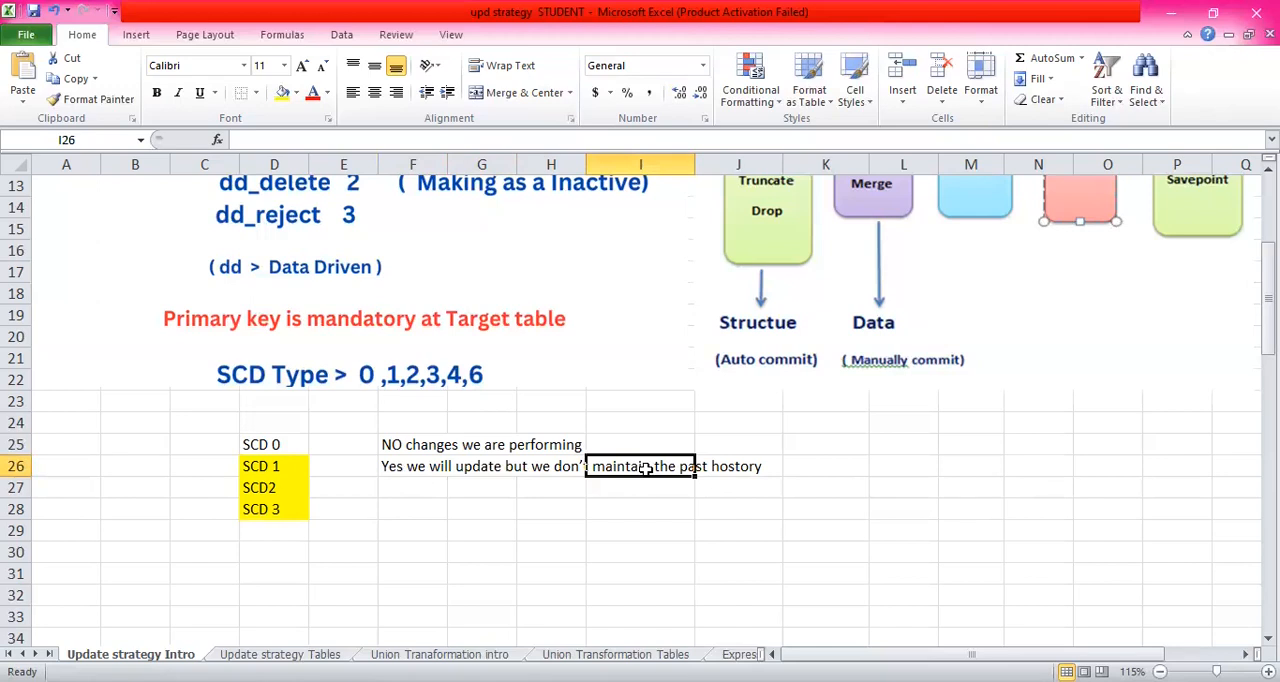
click(424, 469)
click(484, 465)
click(557, 462)
click(630, 468)
click(395, 470)
click(476, 466)
click(560, 466)
click(645, 468)
click(702, 466)
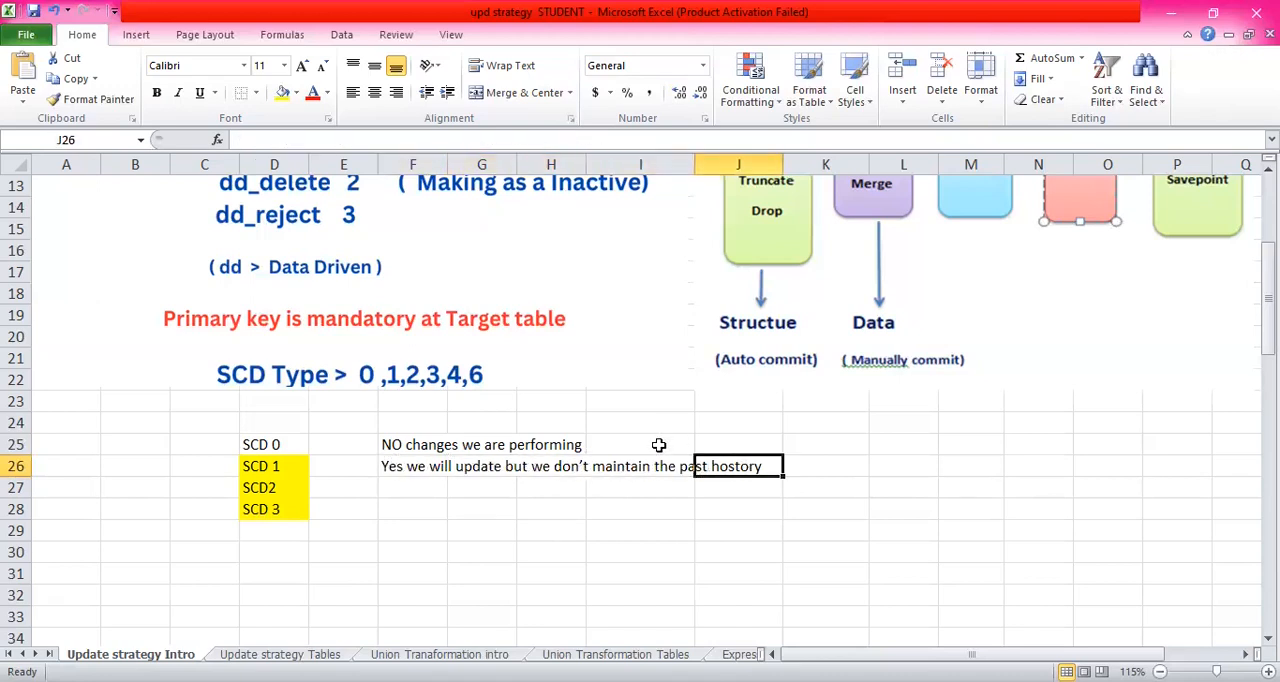
click(411, 465)
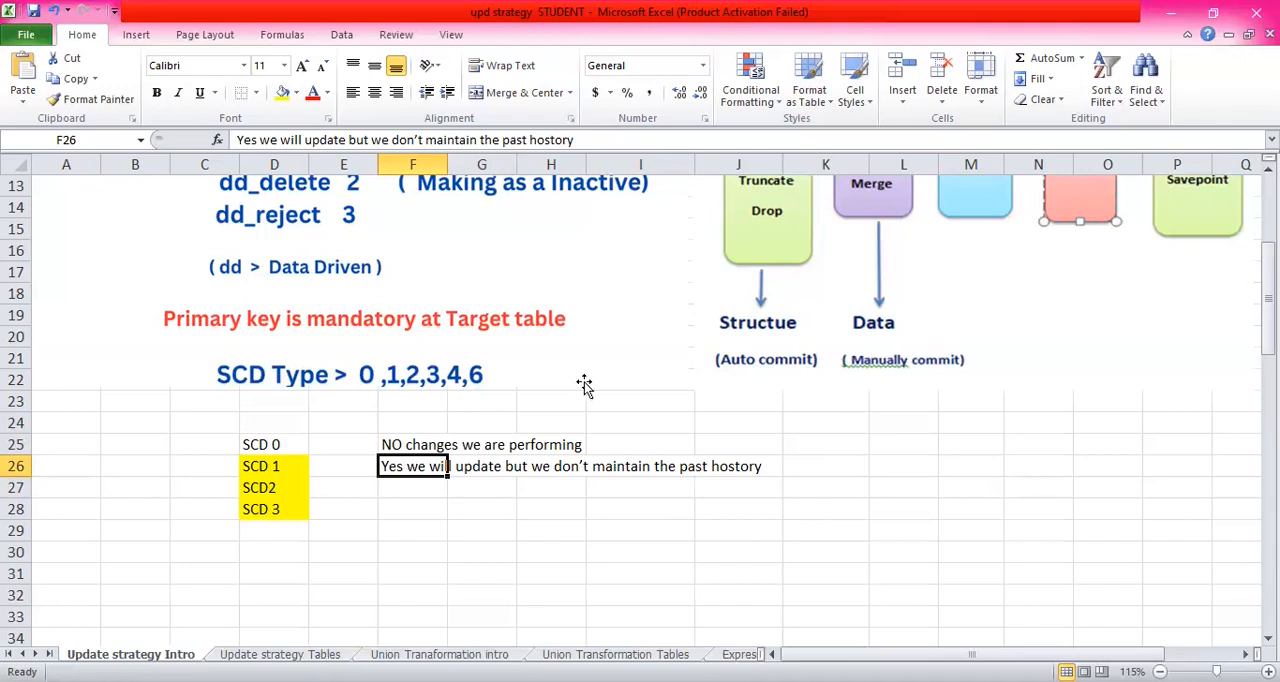
click(558, 470)
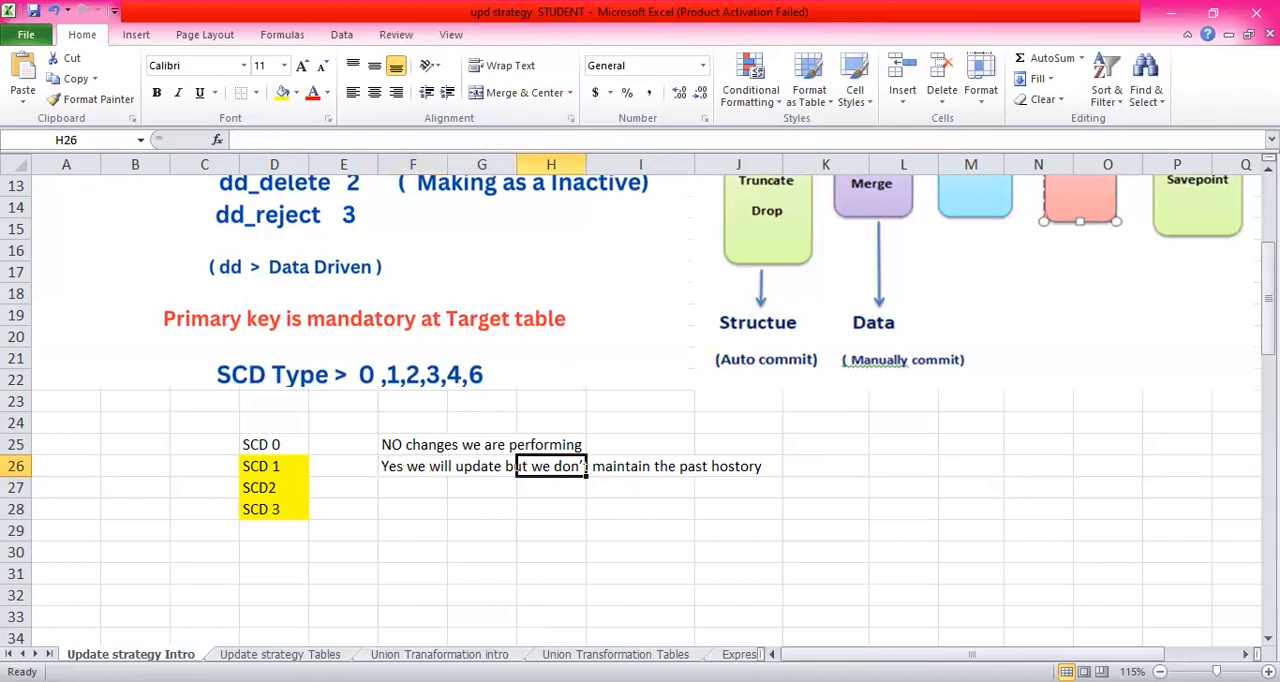
click(413, 468)
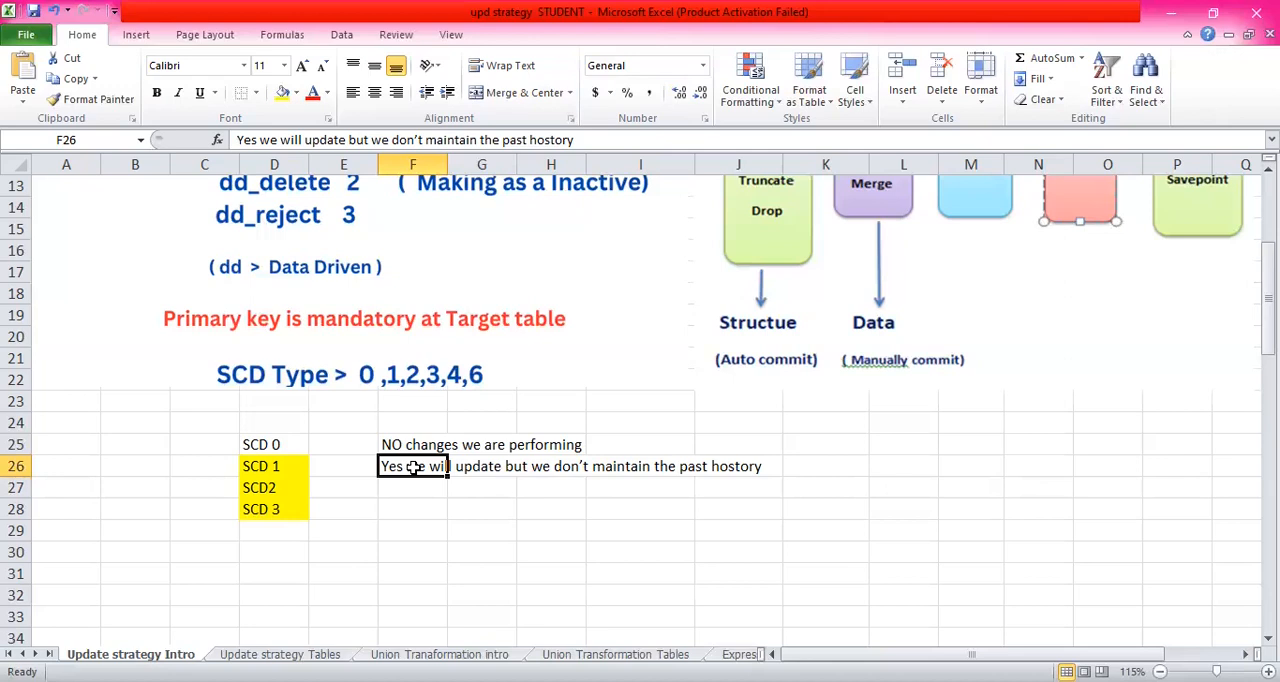
- Enter the note "Yes history we can maintain" in cell F27 for SCD2
click(420, 487)
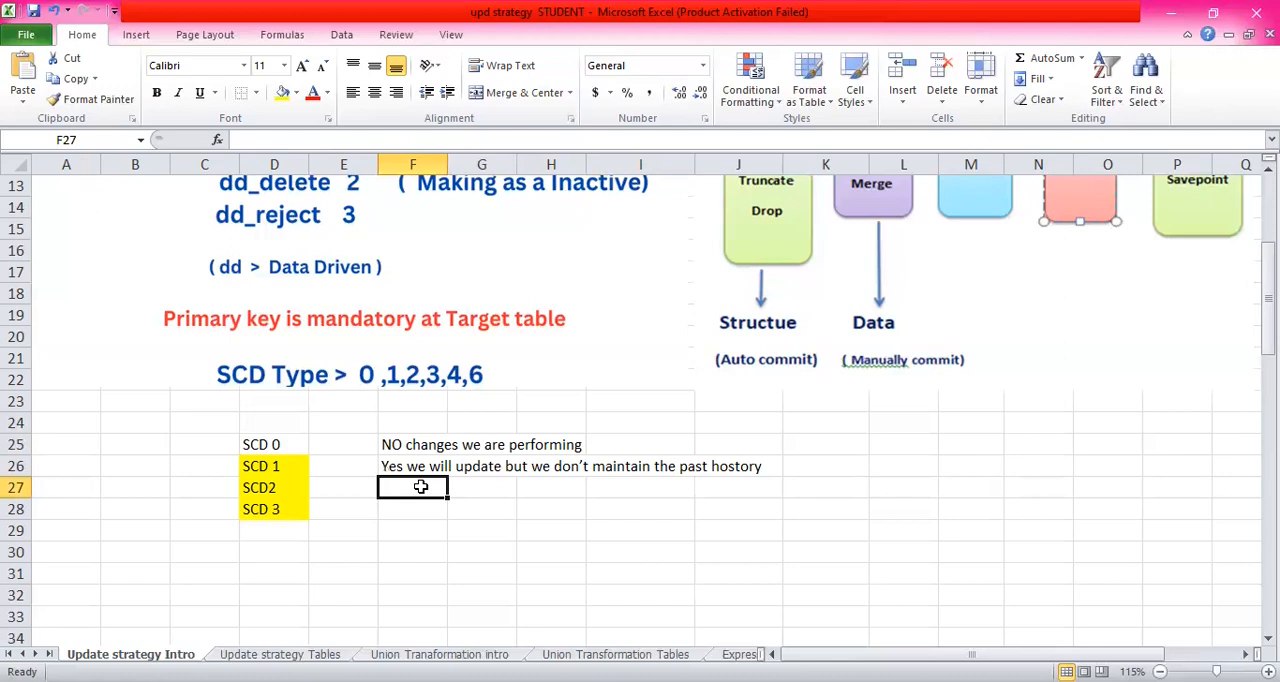
text(Yes )
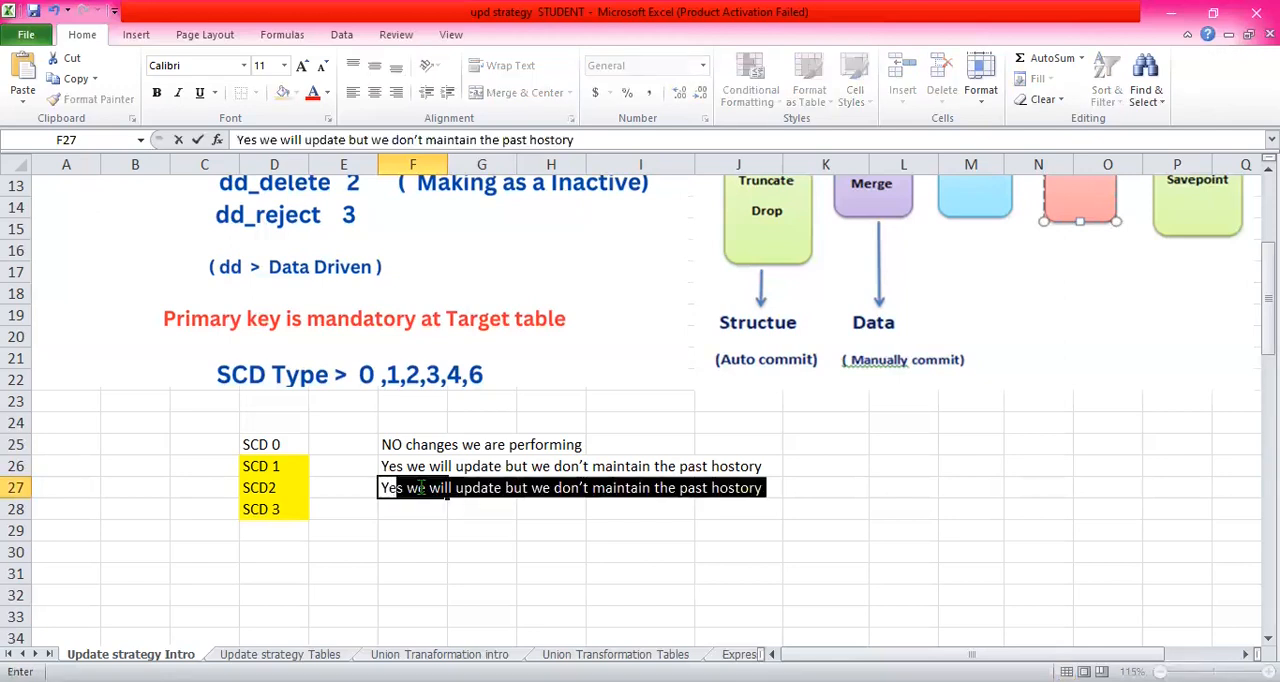
text(hi)
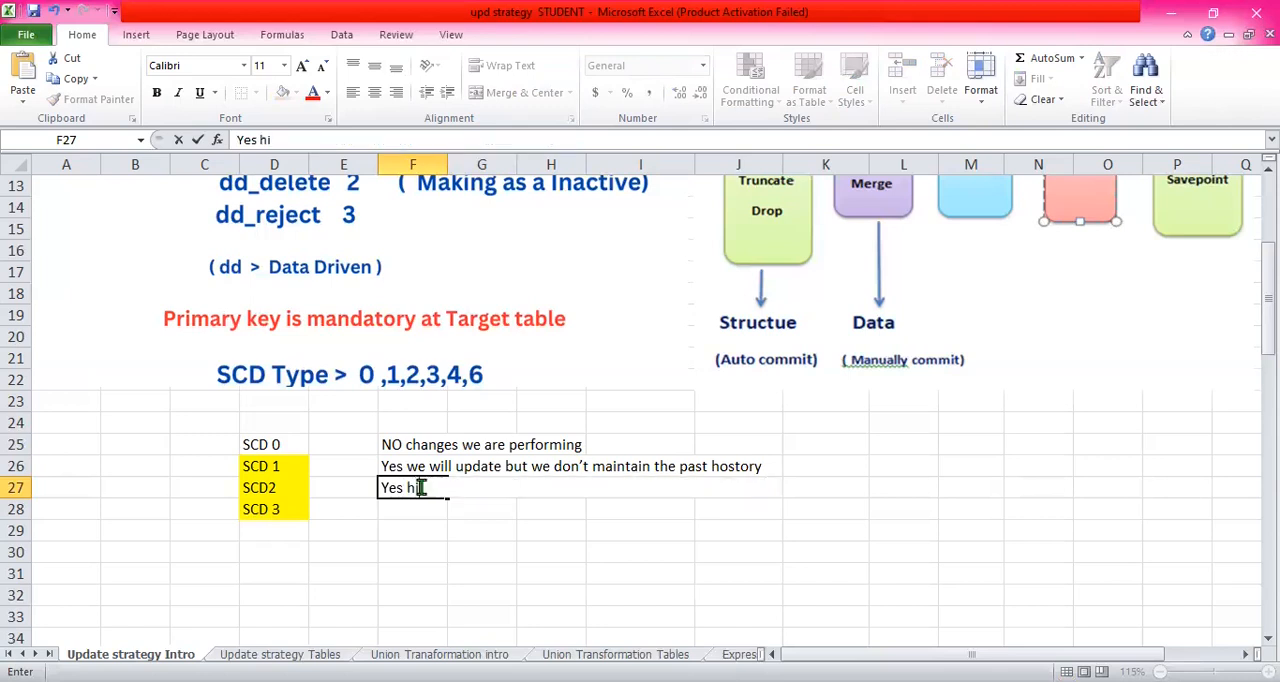
text(story we can)
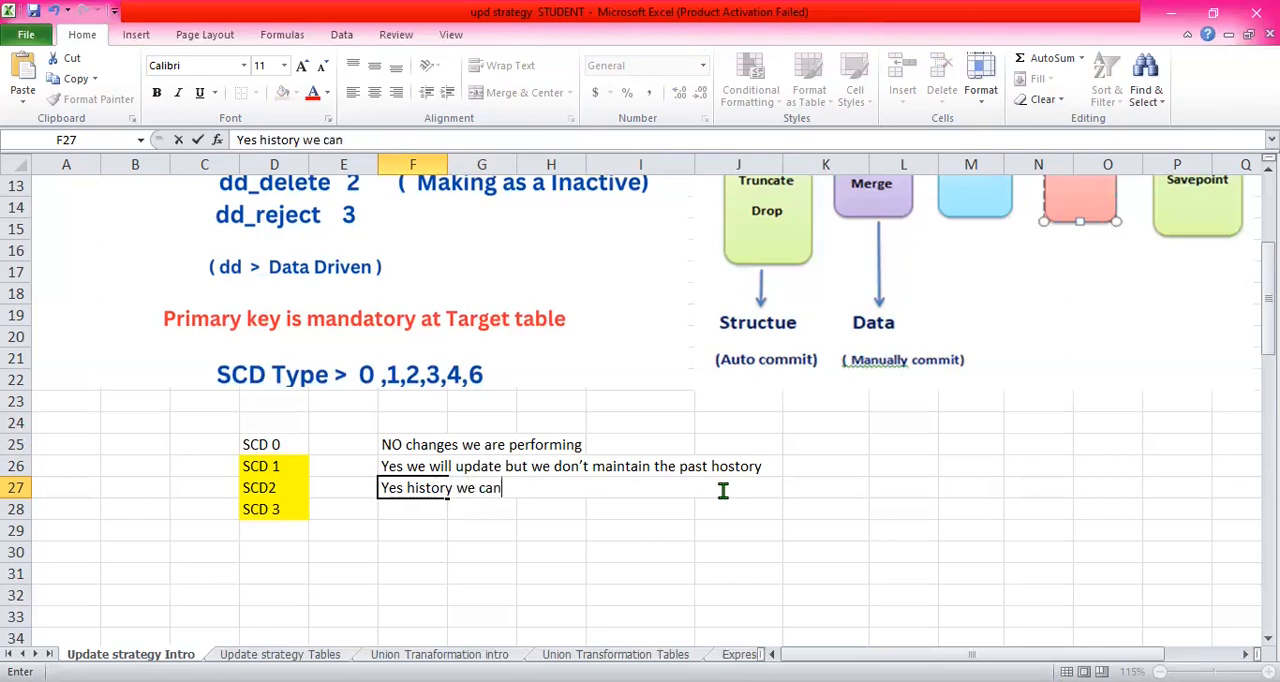
text( maintain)
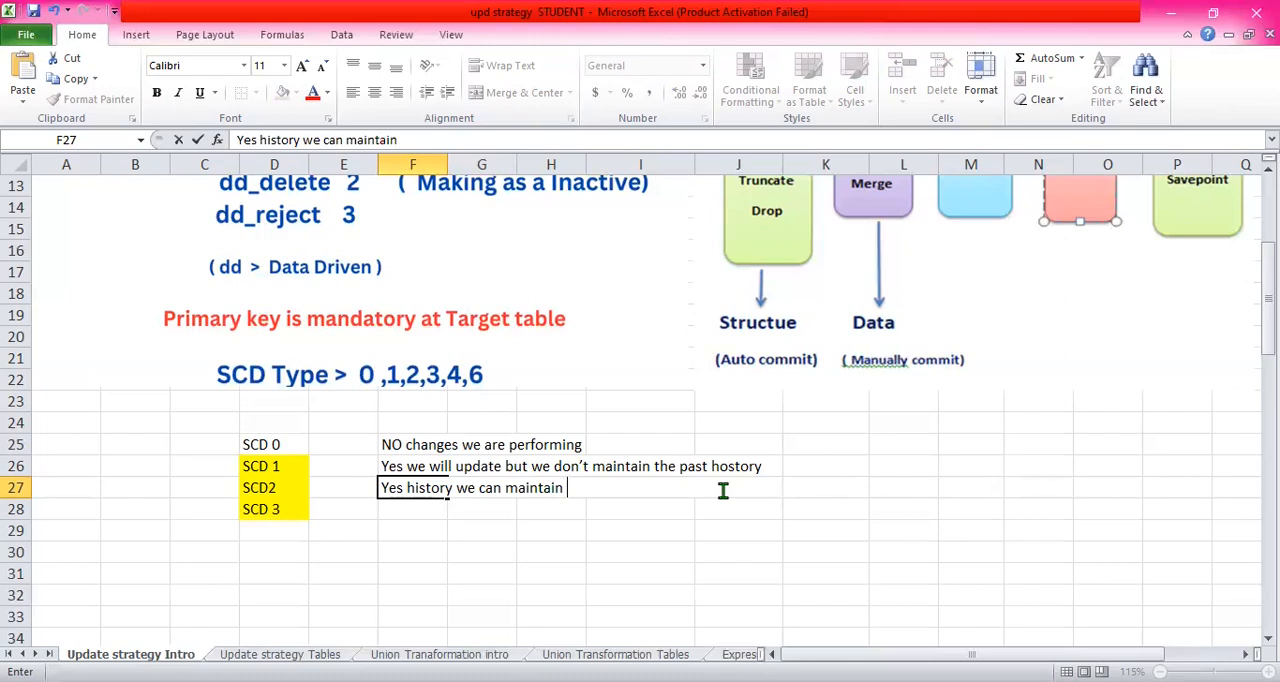
click(647, 491)
- On the Update strategy Tables sheet, copy the first source record from B5:H5 into the Student Target table starting at J5
click(280, 654)
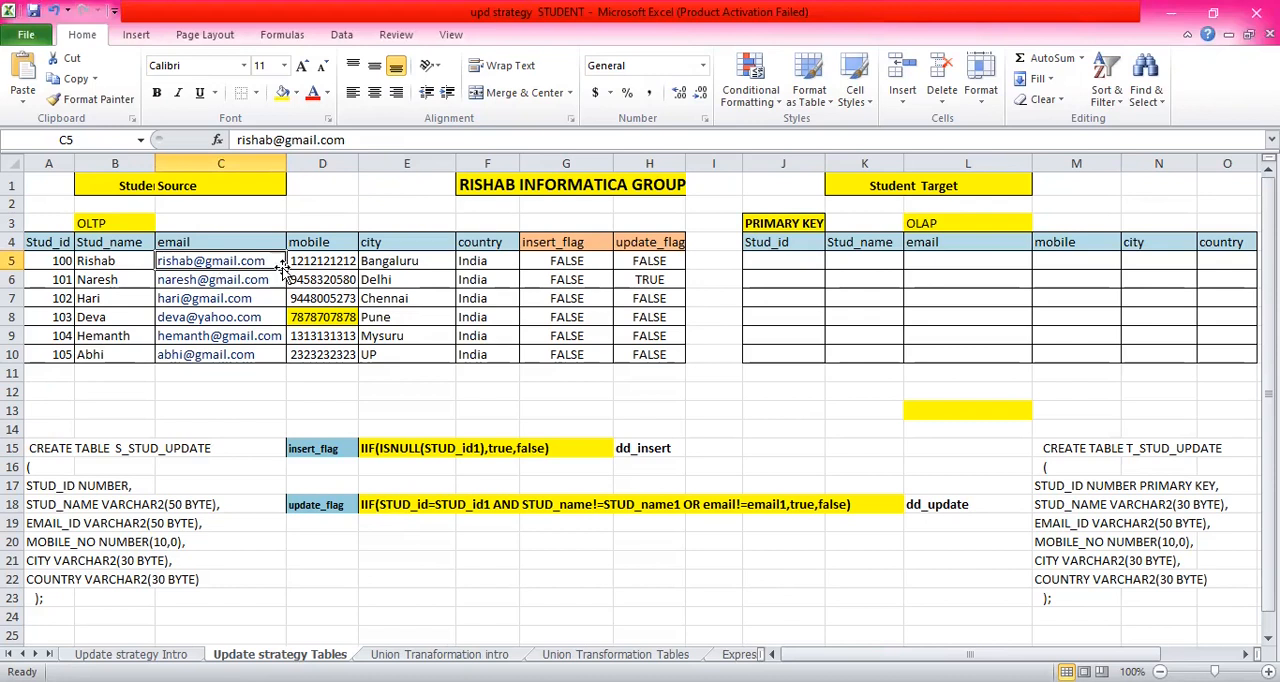
drag(86, 262, 636, 256)
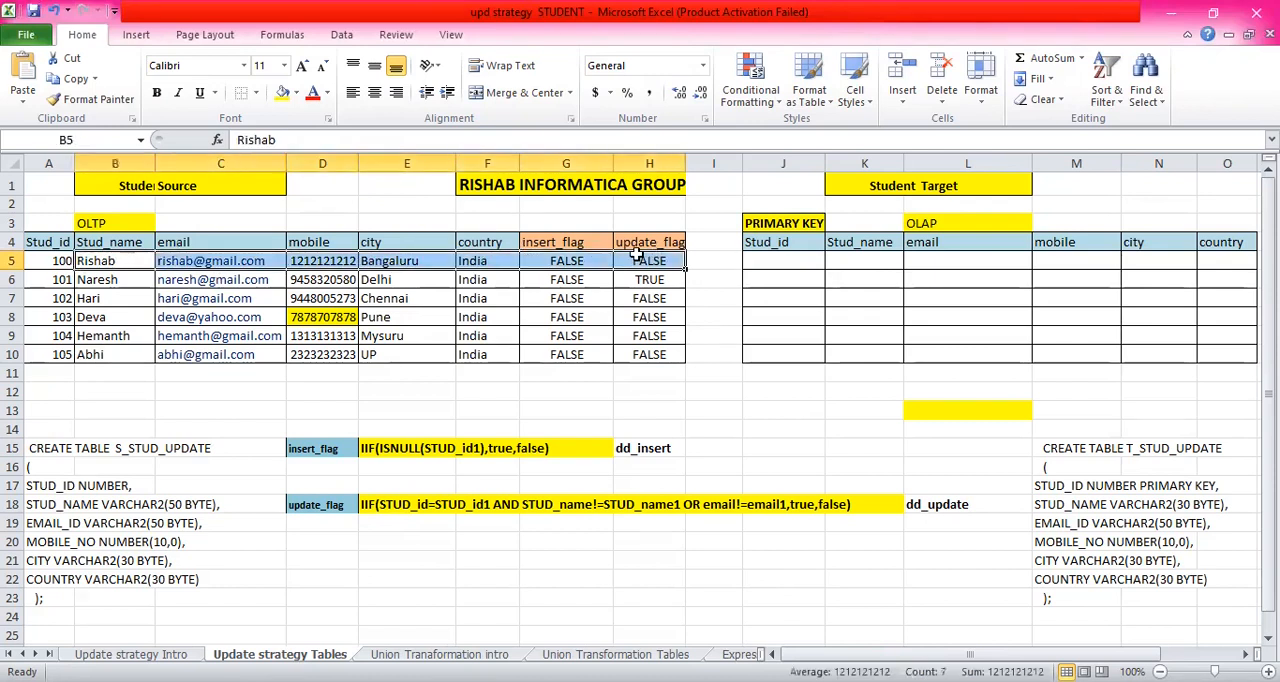
key(ctrl+c)
click(772, 263)
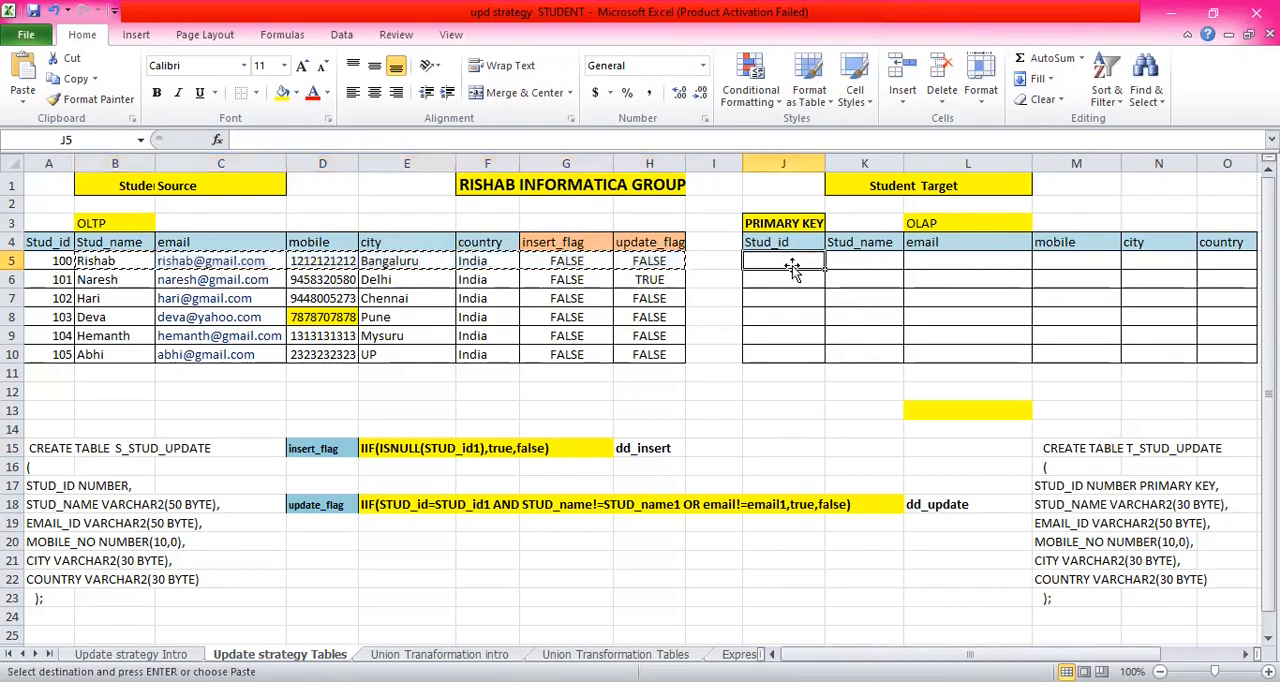
key(ctrl+v)
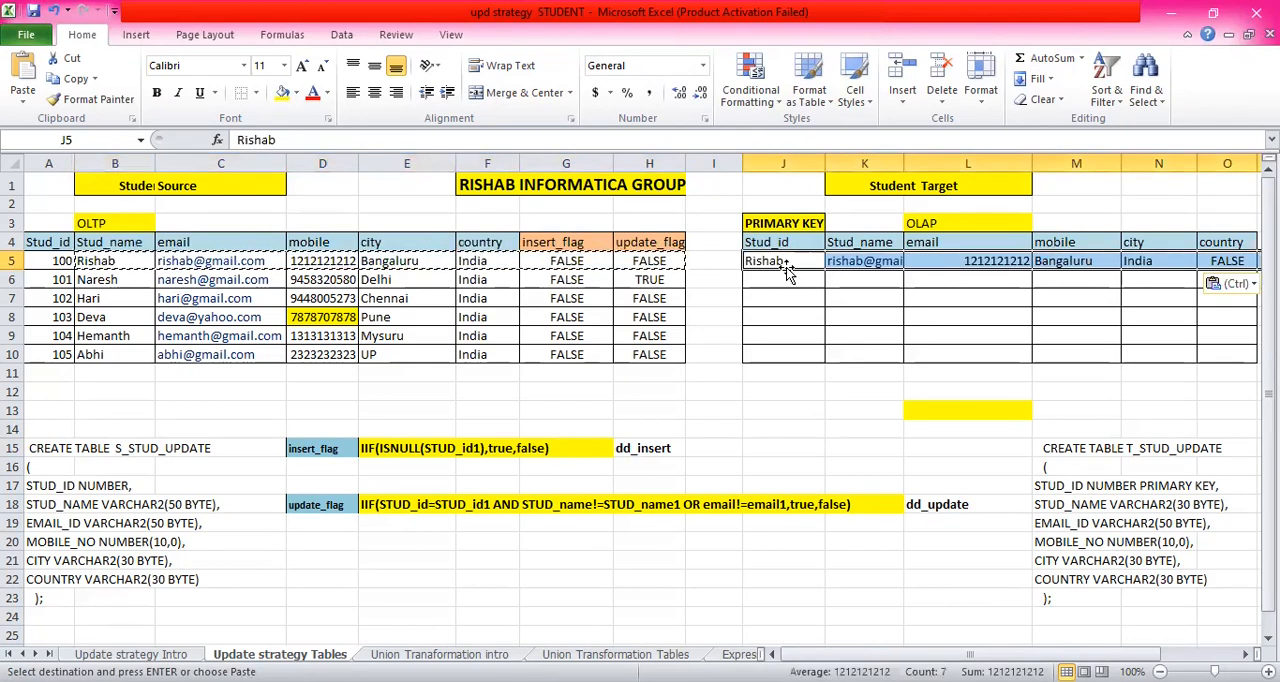
click(992, 300)
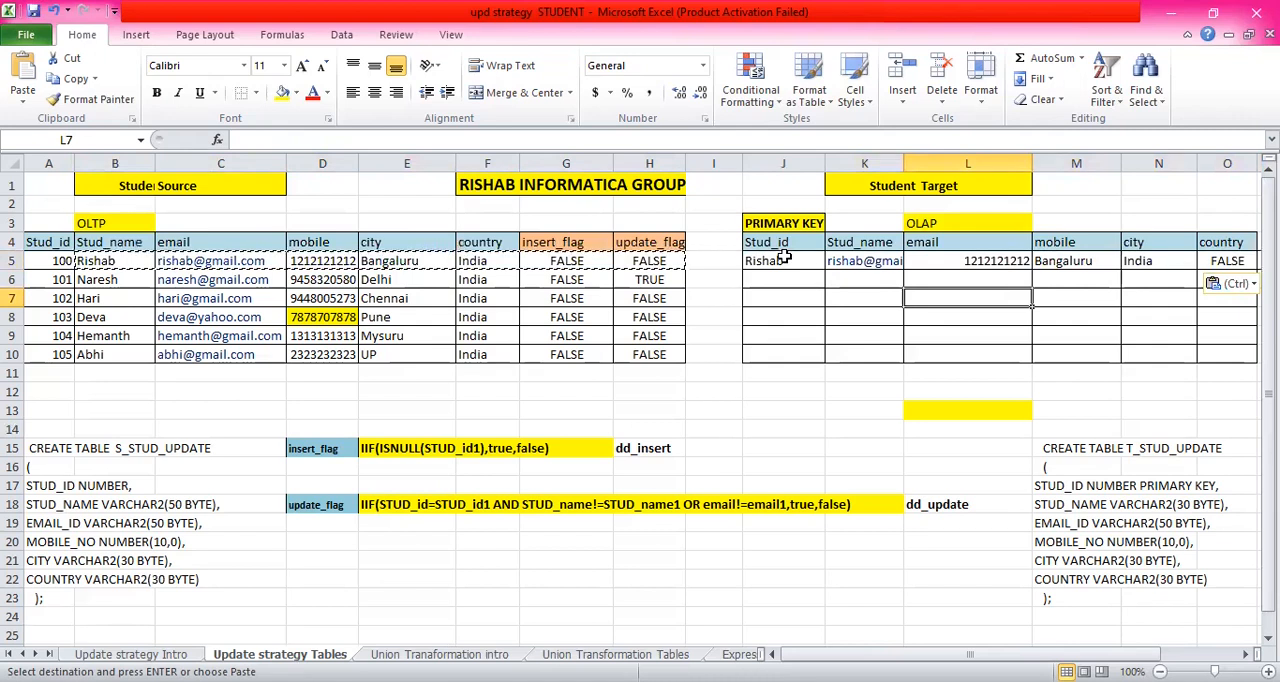
click(1131, 259)
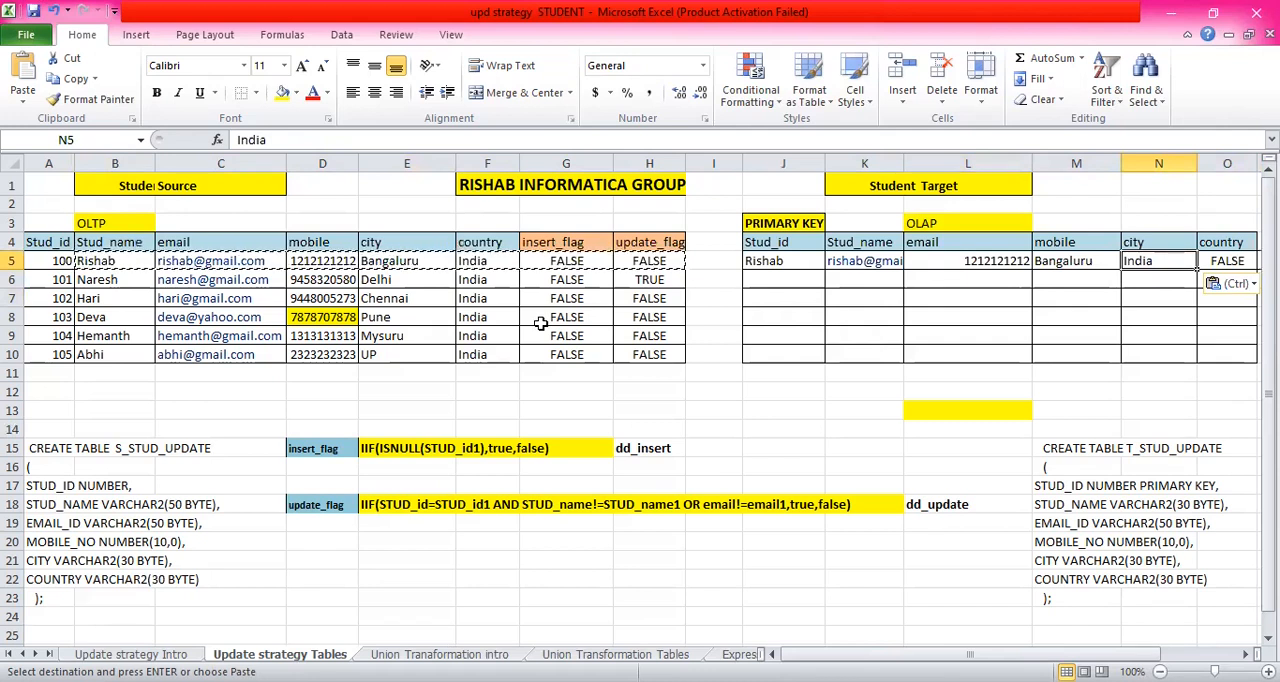
key(Escape)
- Change India to USA in the first record of both tables, in source cell F5 and target cell N5
click(492, 259)
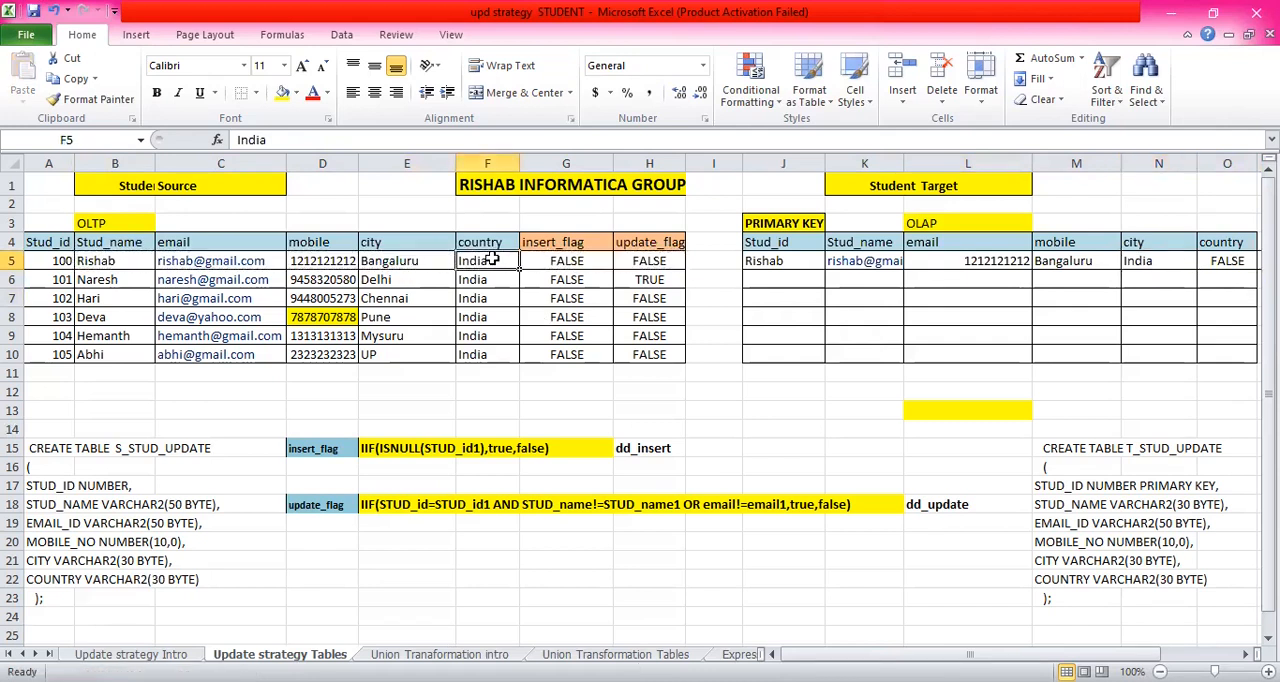
text(USA)
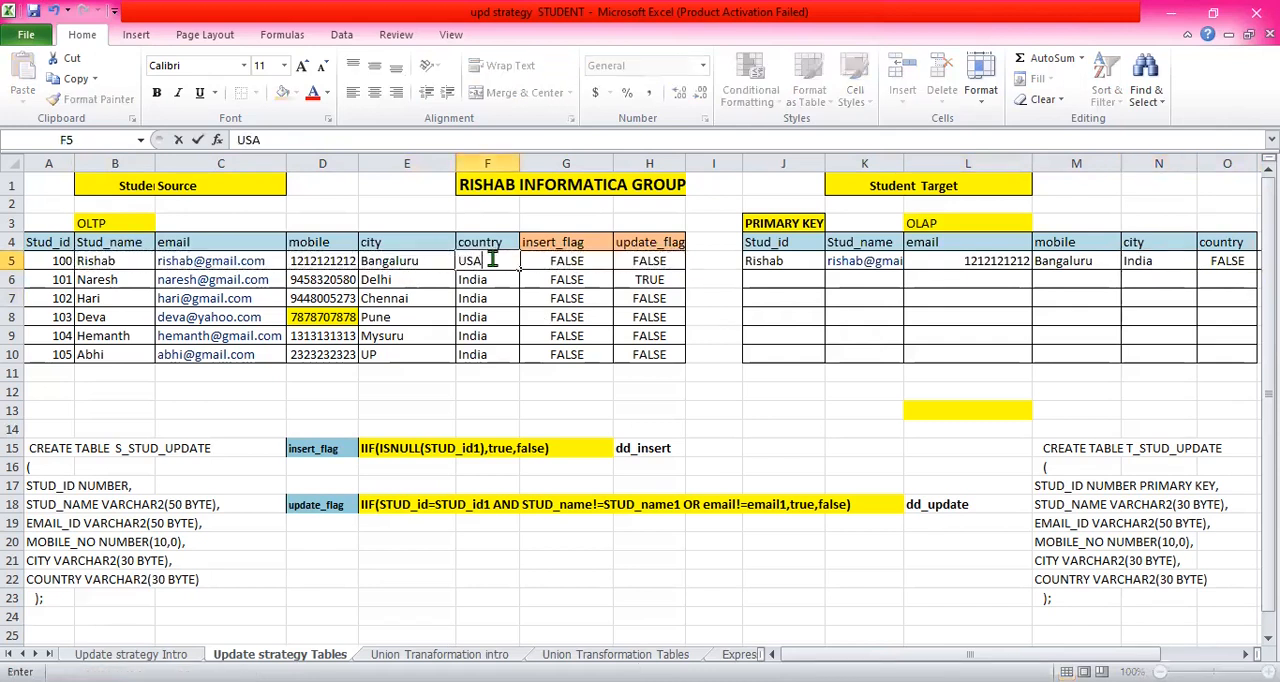
key(Return)
click(1158, 261)
text(USA)
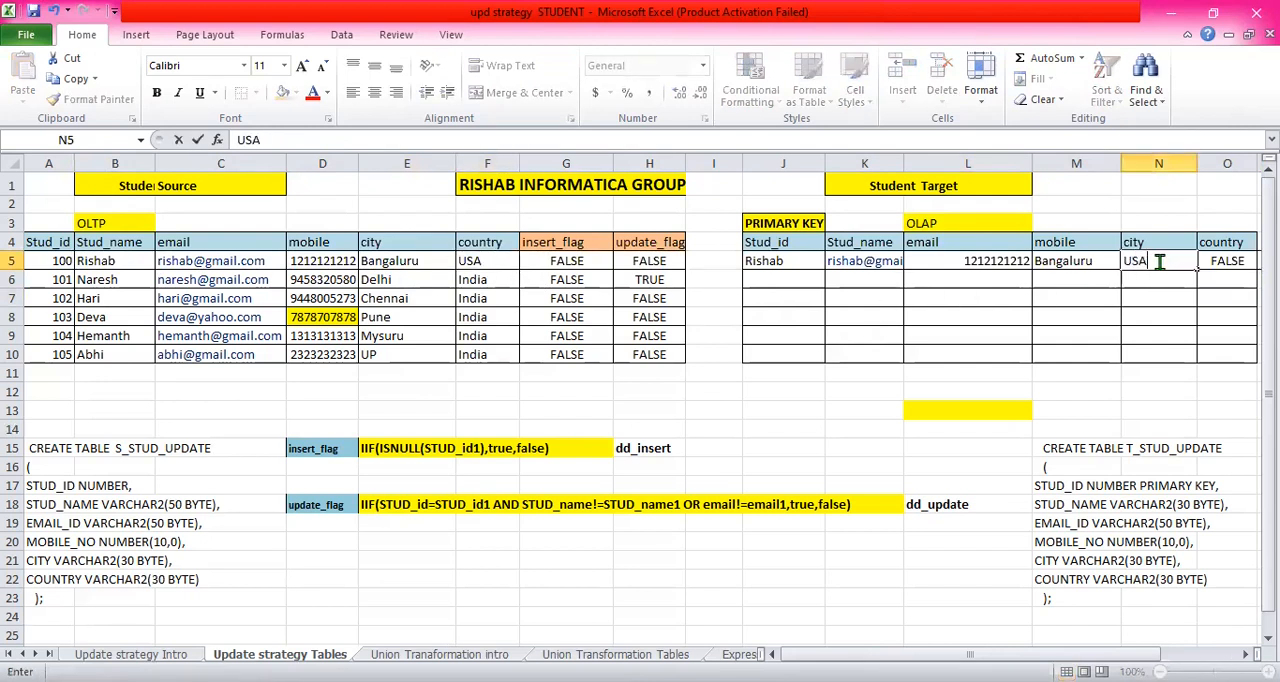
key(Return)
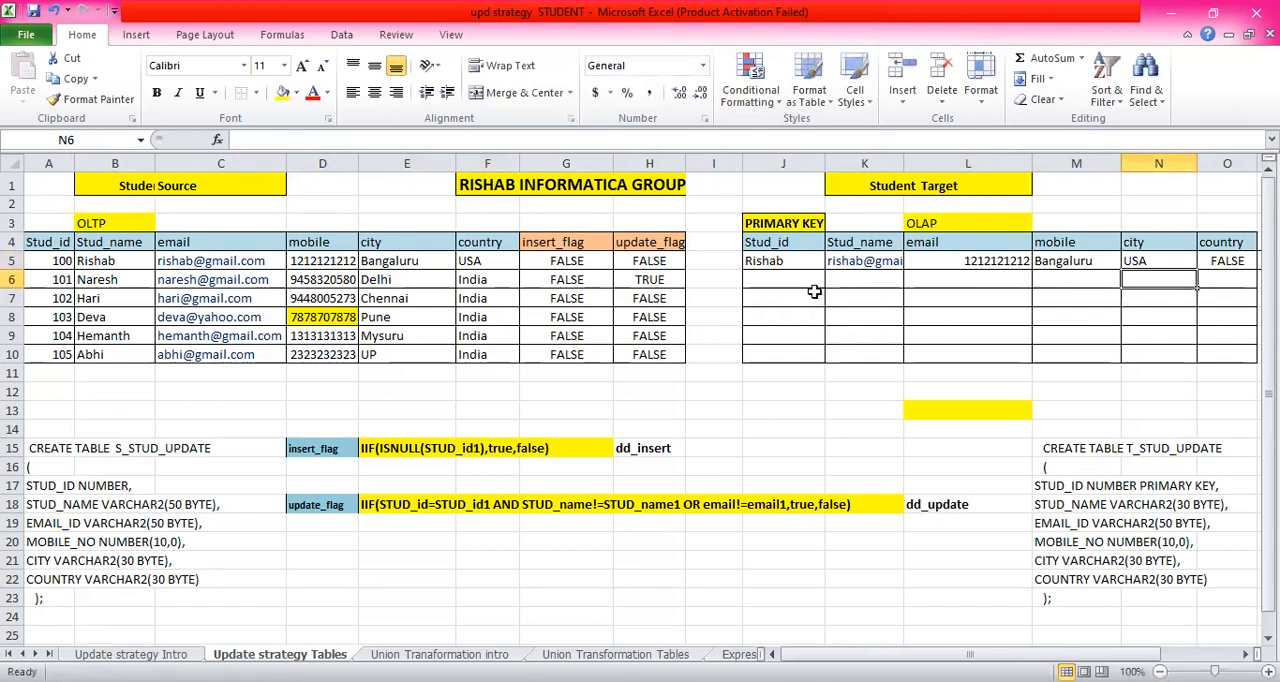
click(791, 261)
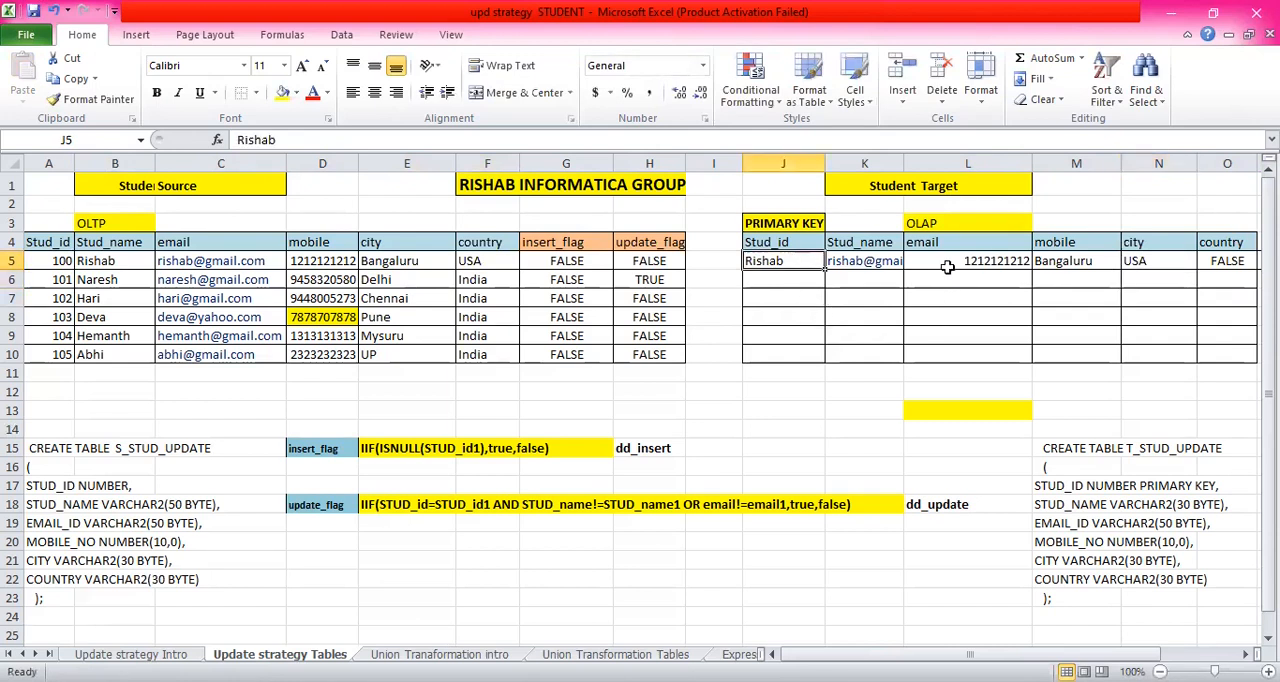
click(1159, 261)
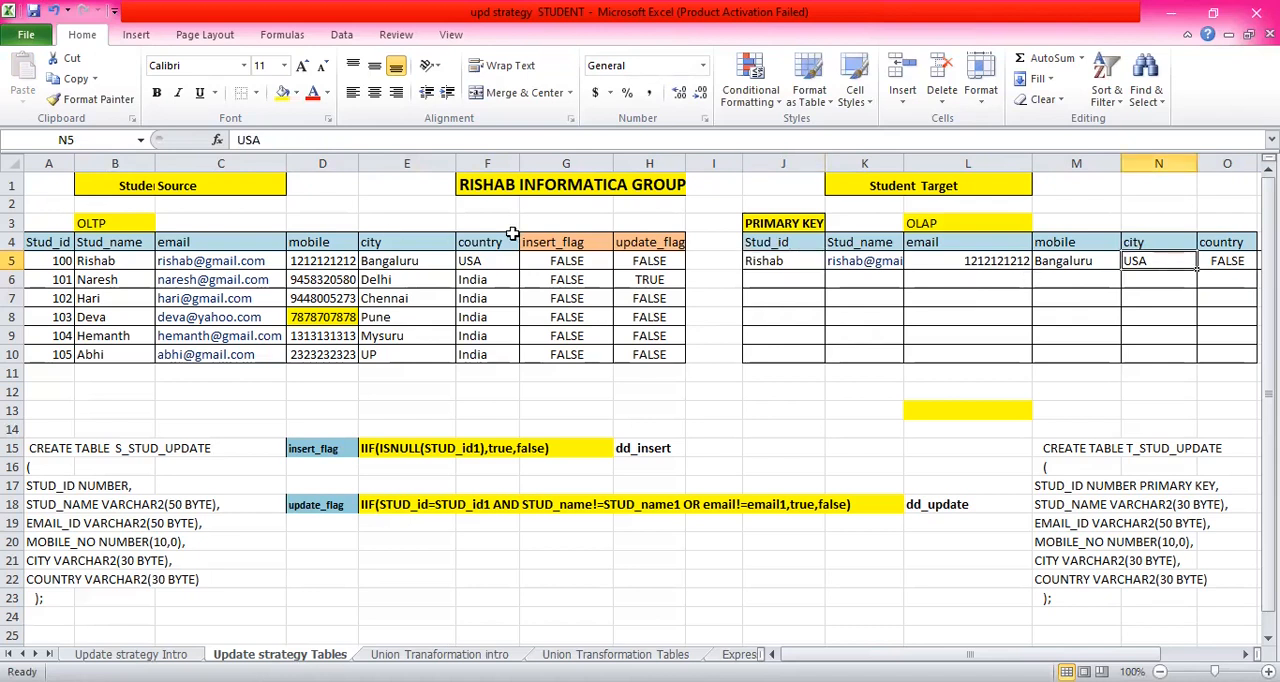
- Copy the first Student Target record from J5:O5 into row 11 starting at J11
drag(785, 260, 1221, 261)
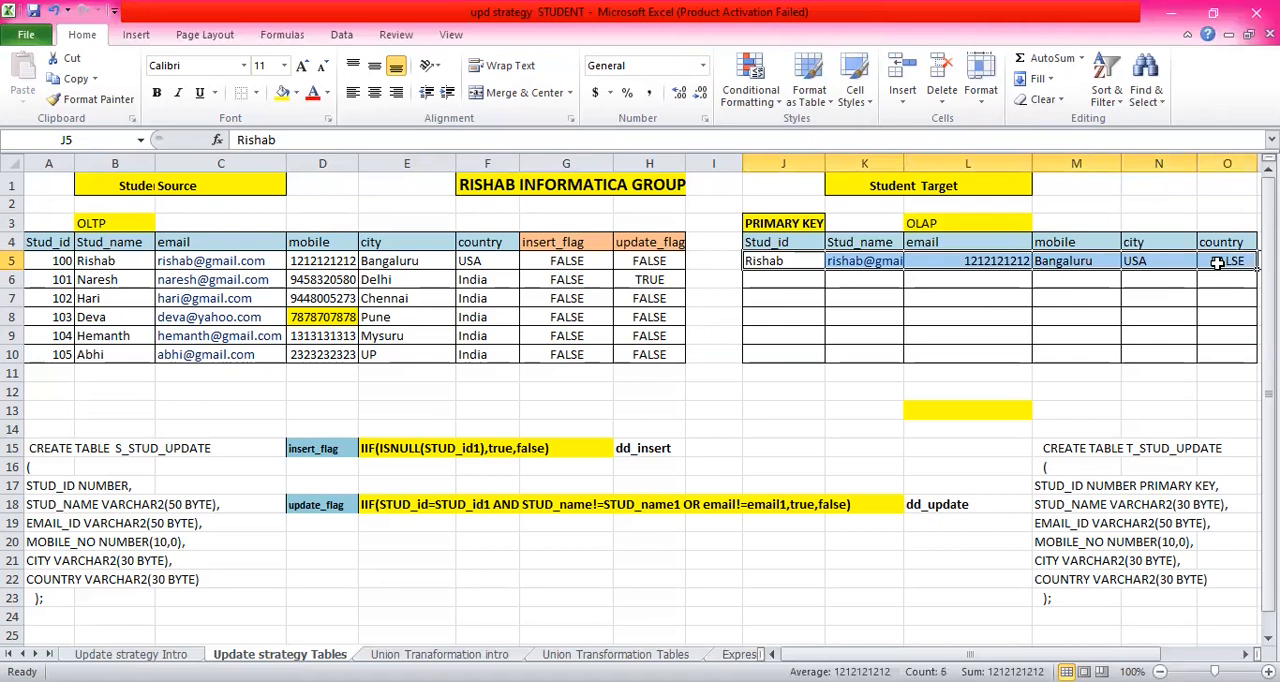
key(ctrl+c)
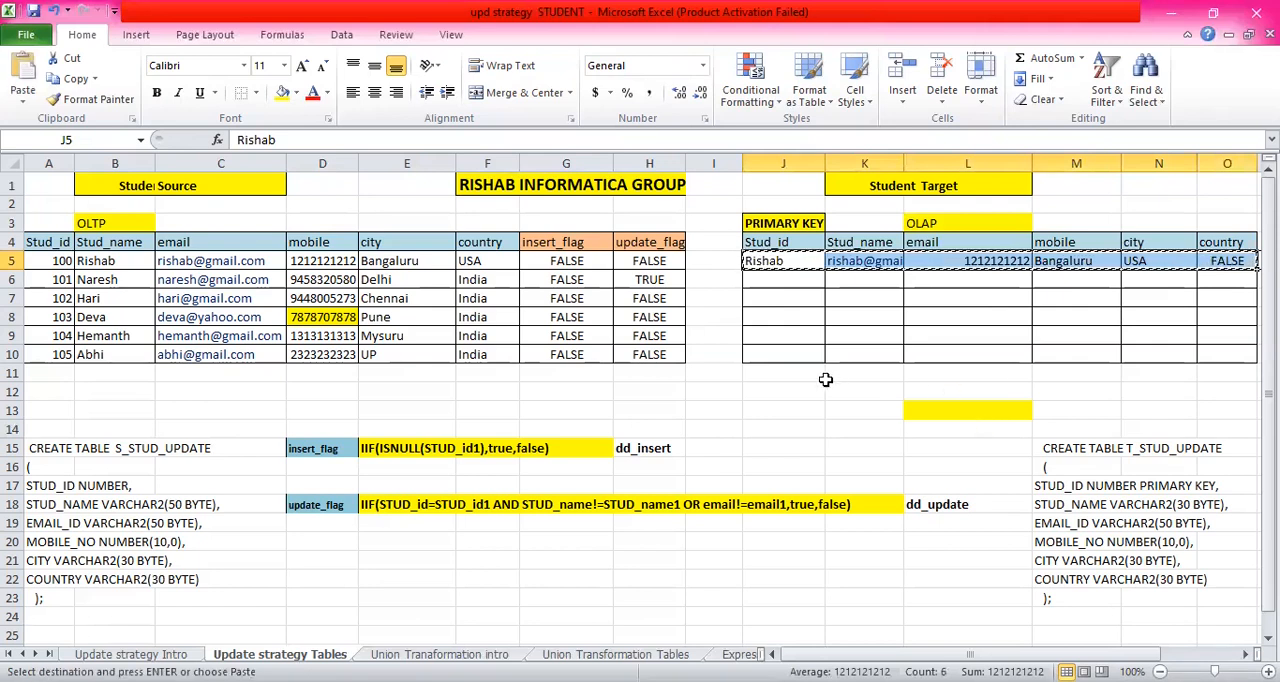
click(807, 373)
key(ctrl+v)
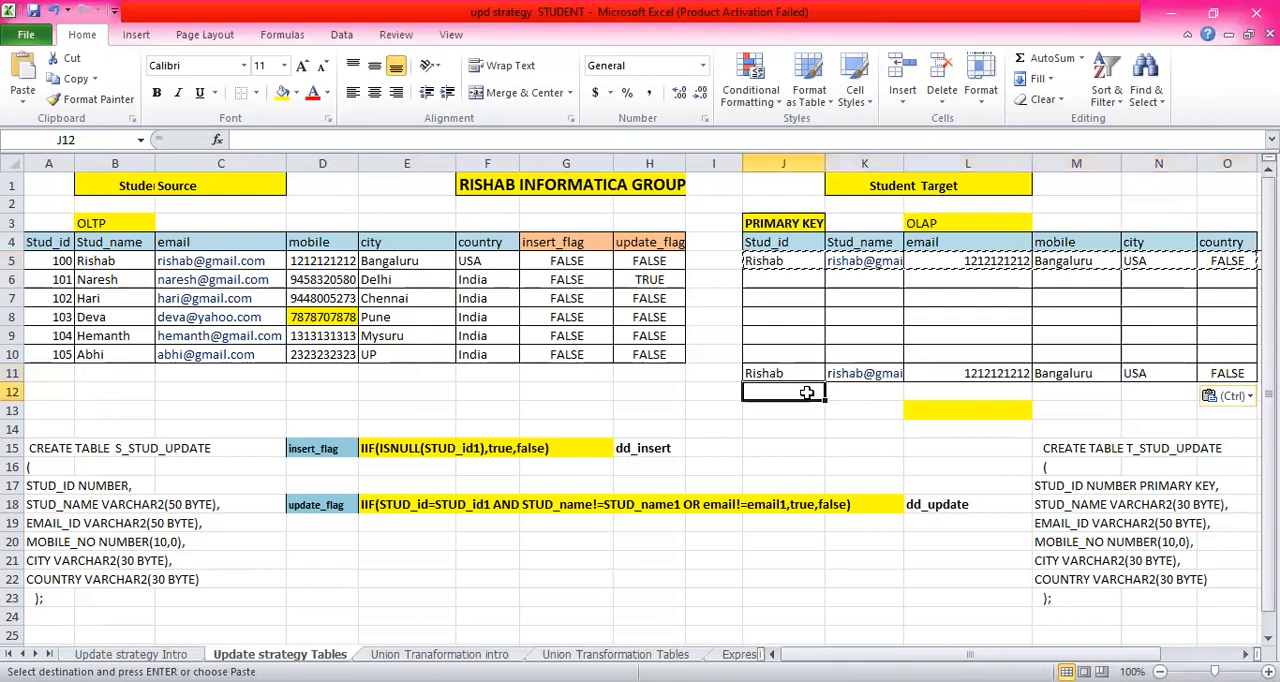
key(Escape)
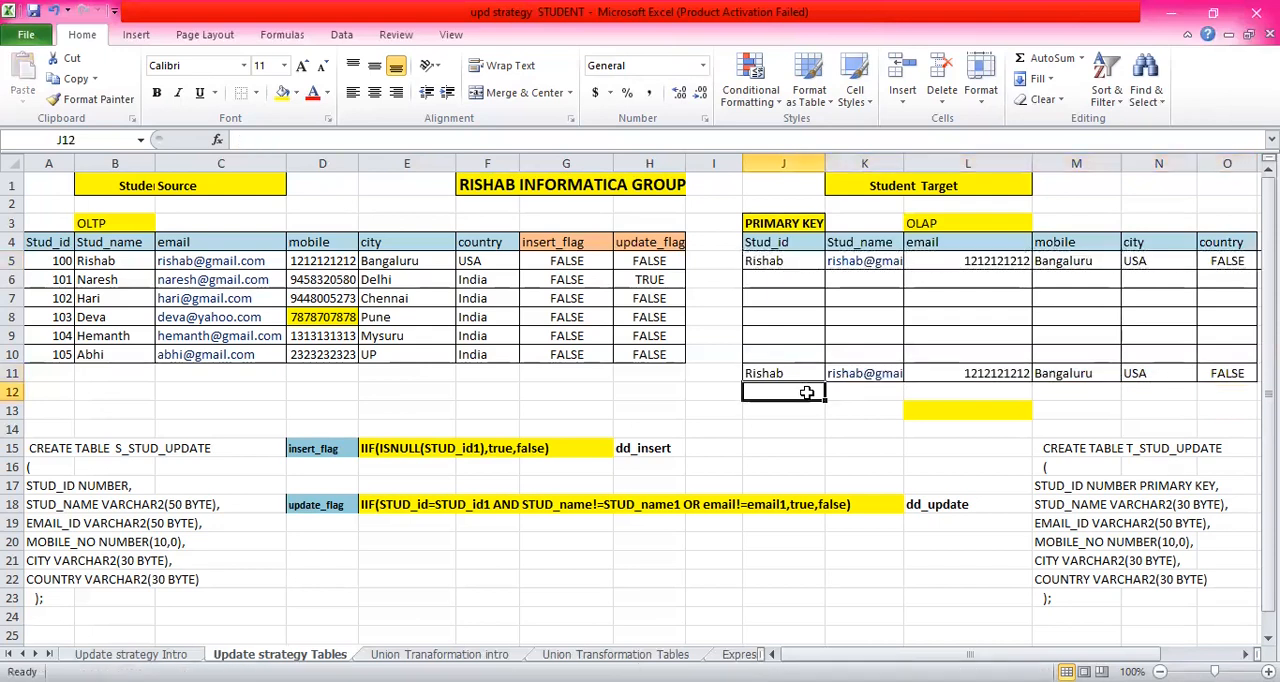
- Change the country of the first source record in cell F5 to CAN
click(503, 259)
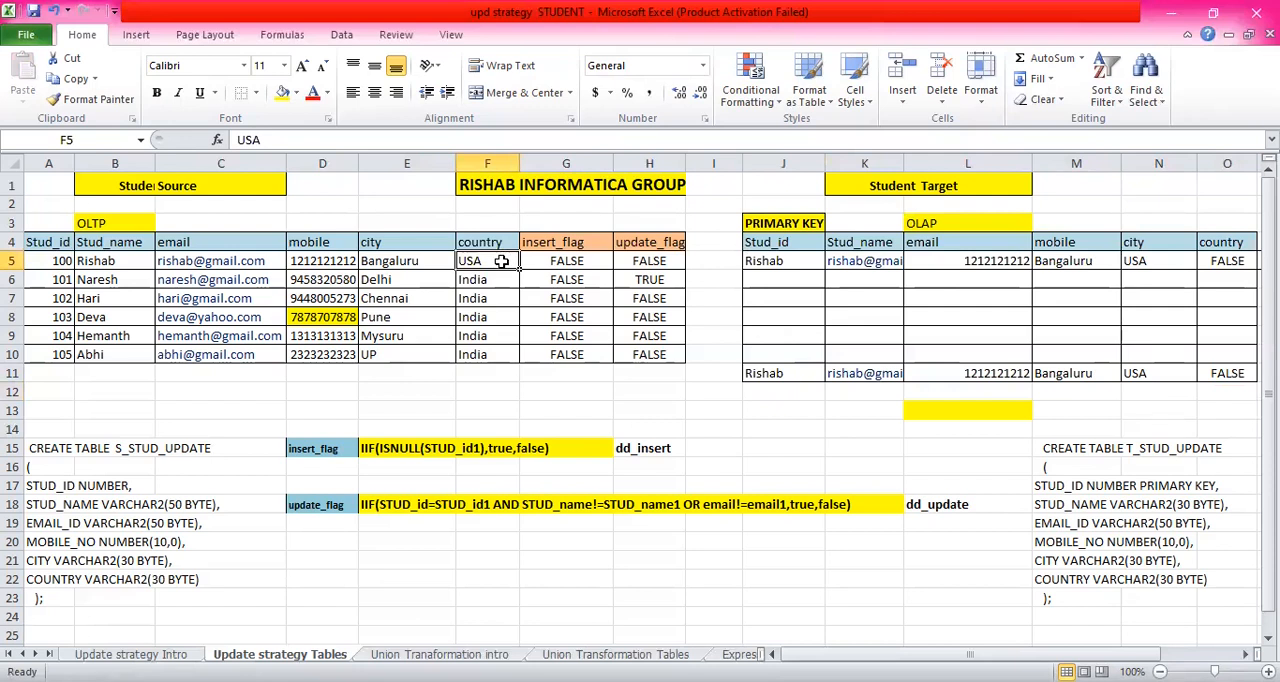
text(CAN)
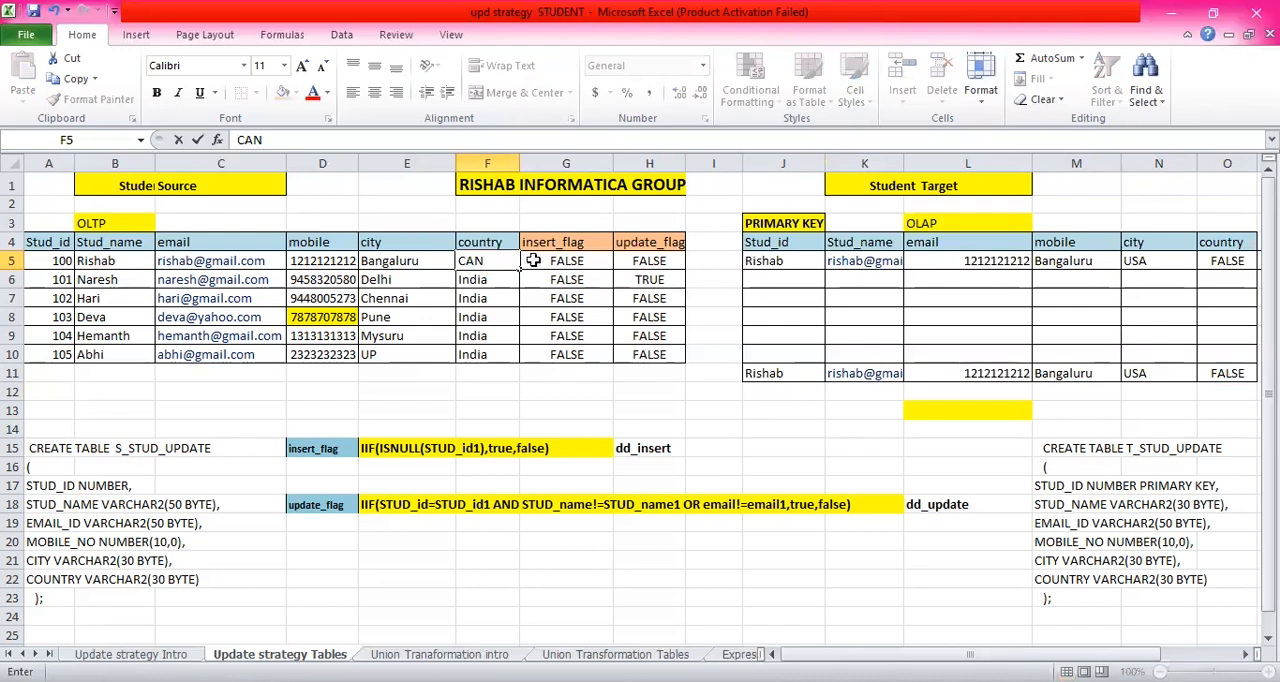
click(563, 260)
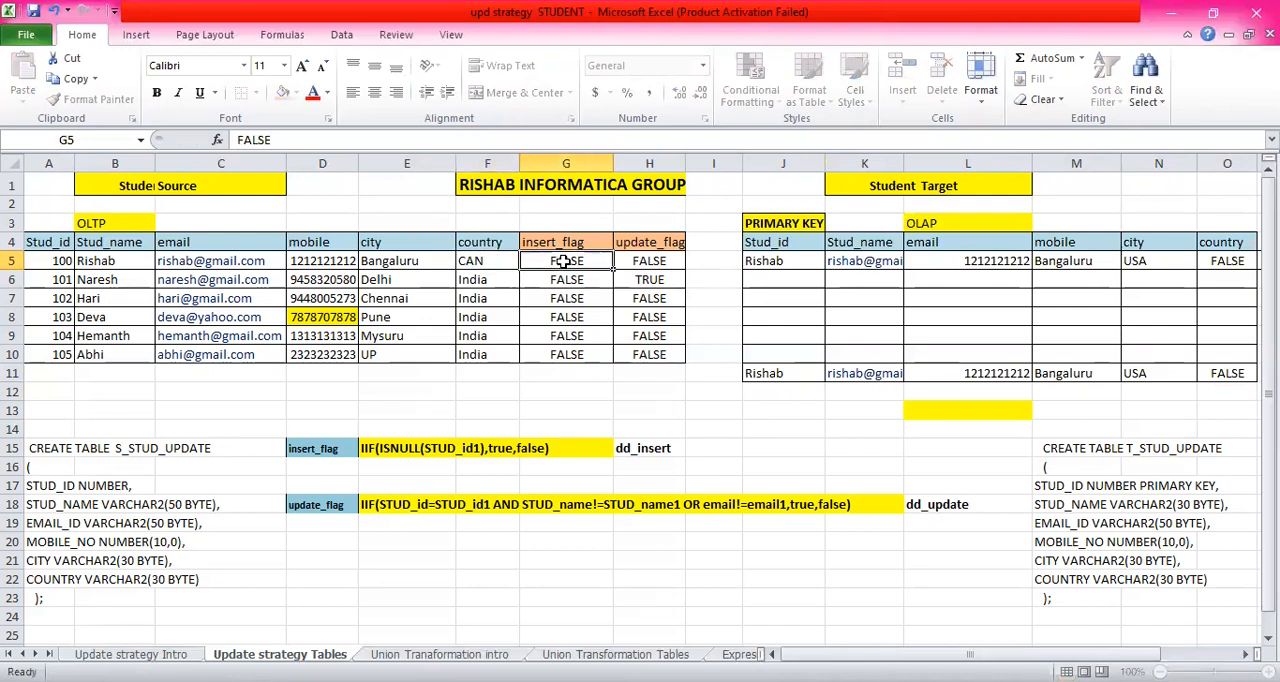
- Copy the updated first source record from A5:H5 into row 12 of the target area, starting at J12
drag(62, 260, 621, 279)
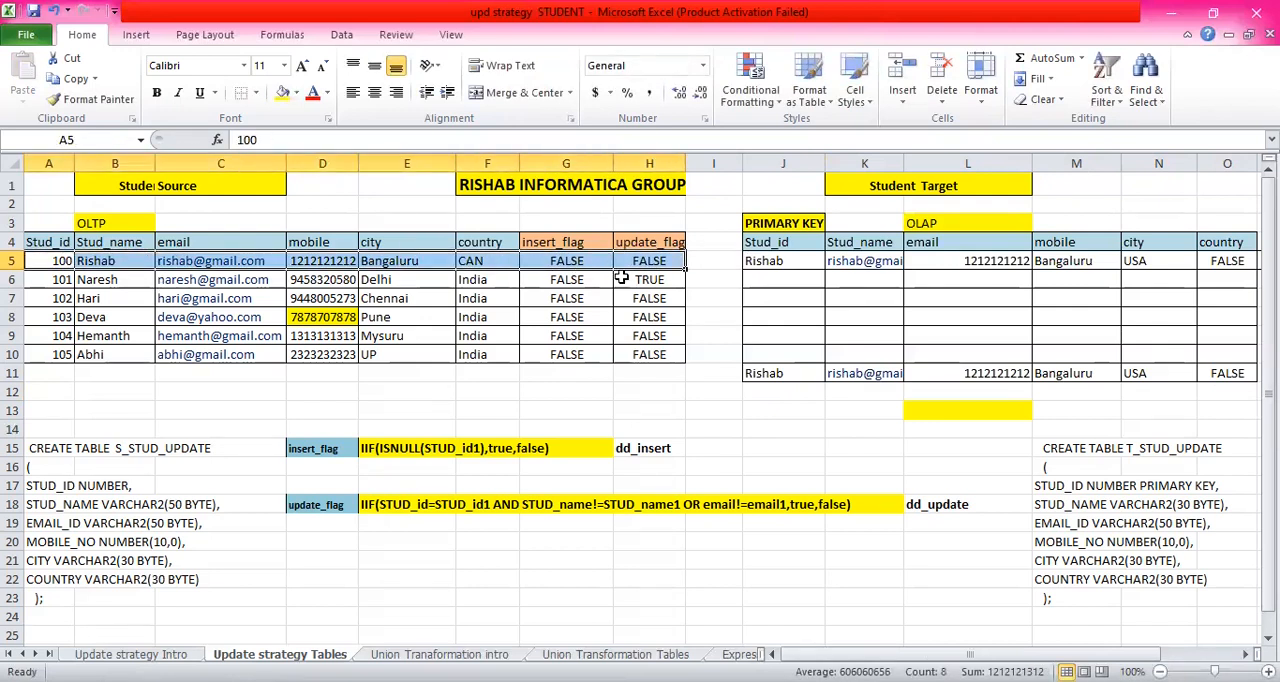
key(ctrl+c)
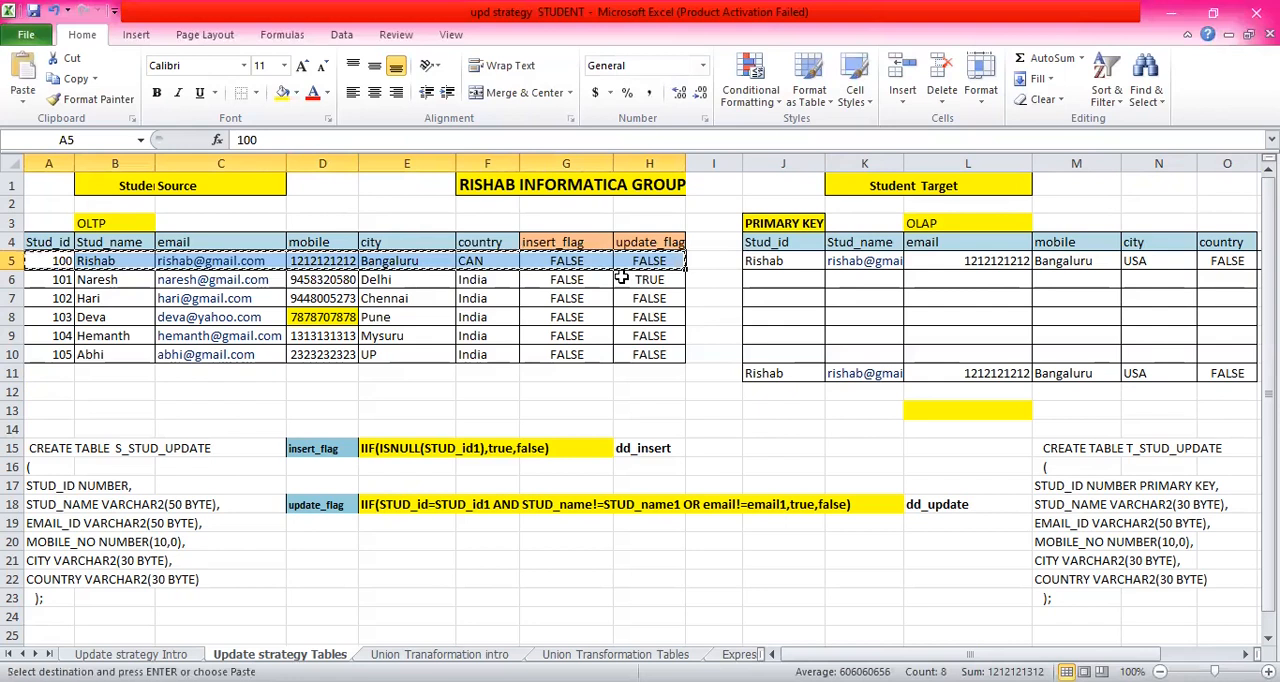
click(783, 392)
key(ctrl+v)
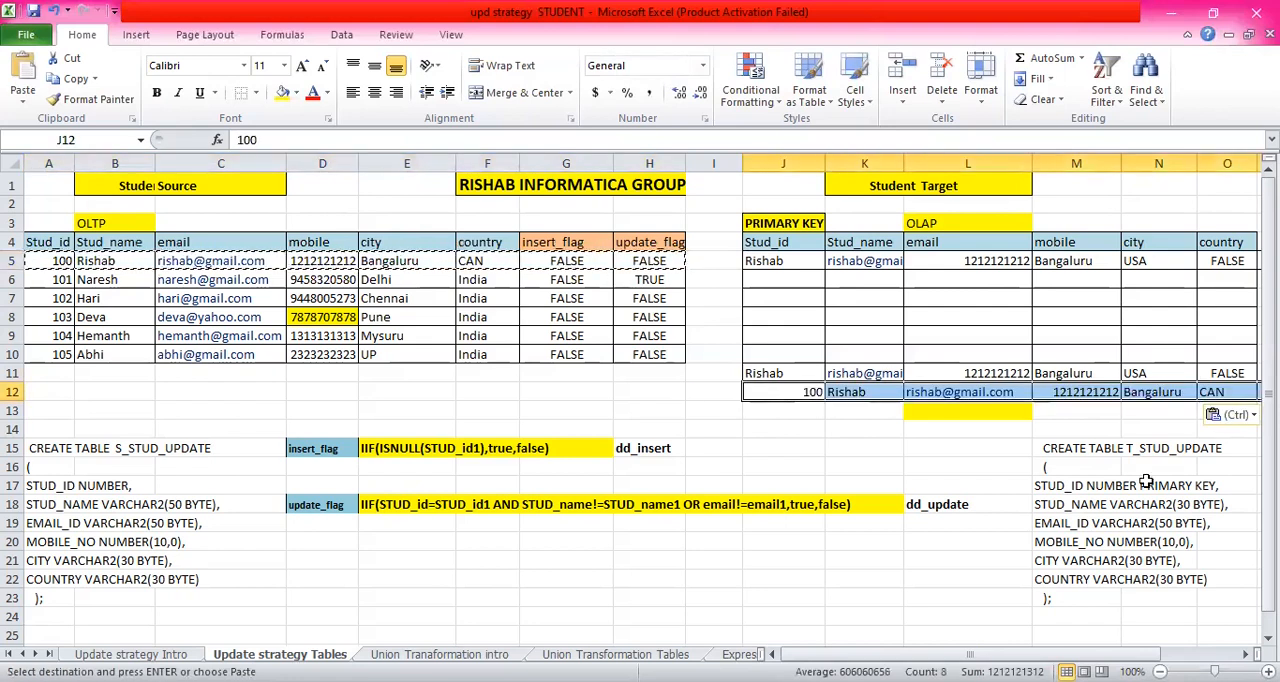
click(1085, 410)
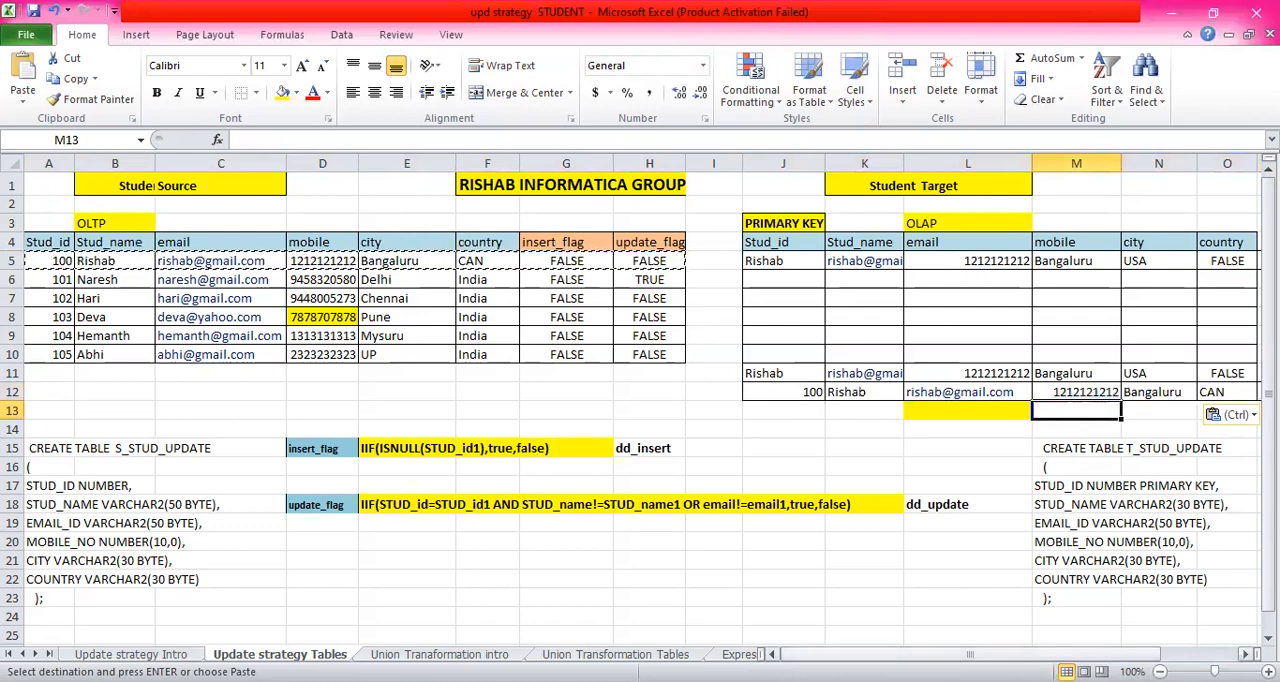
- Examine the Student Target rows 5, 11 and 12 and the unlabelled column P beyond country, comparing them with the source record
scroll(1100, 300, right, 3)
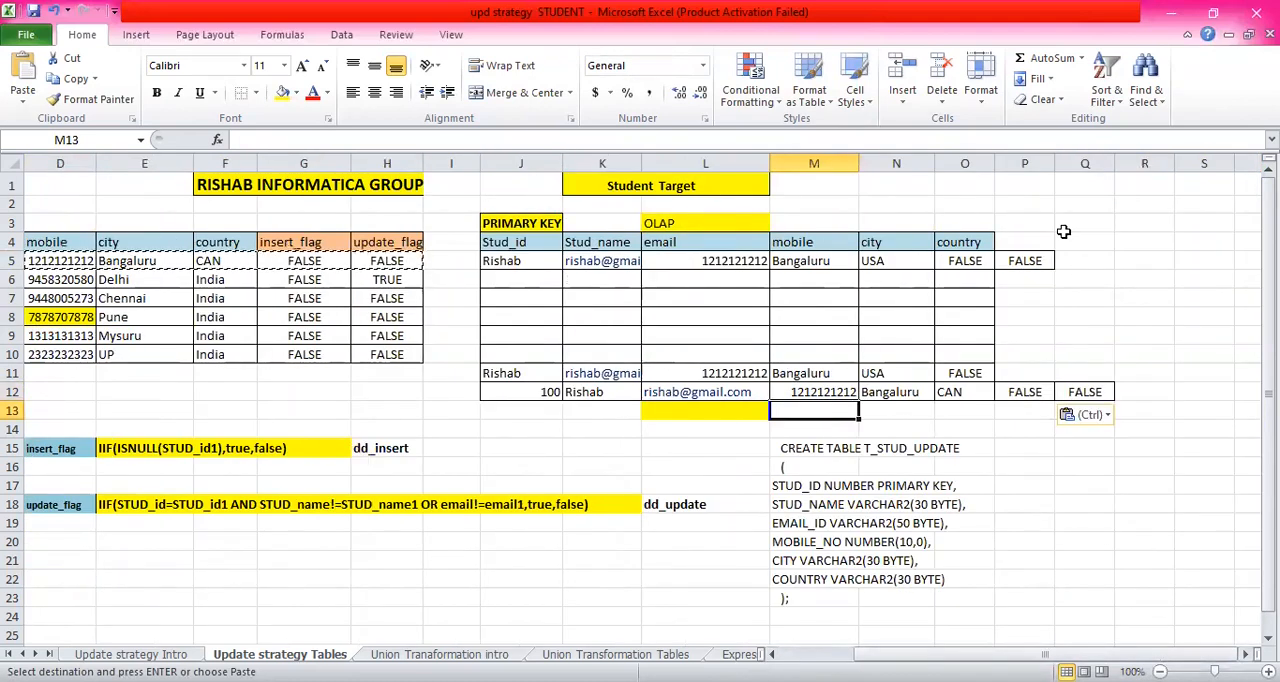
click(1028, 242)
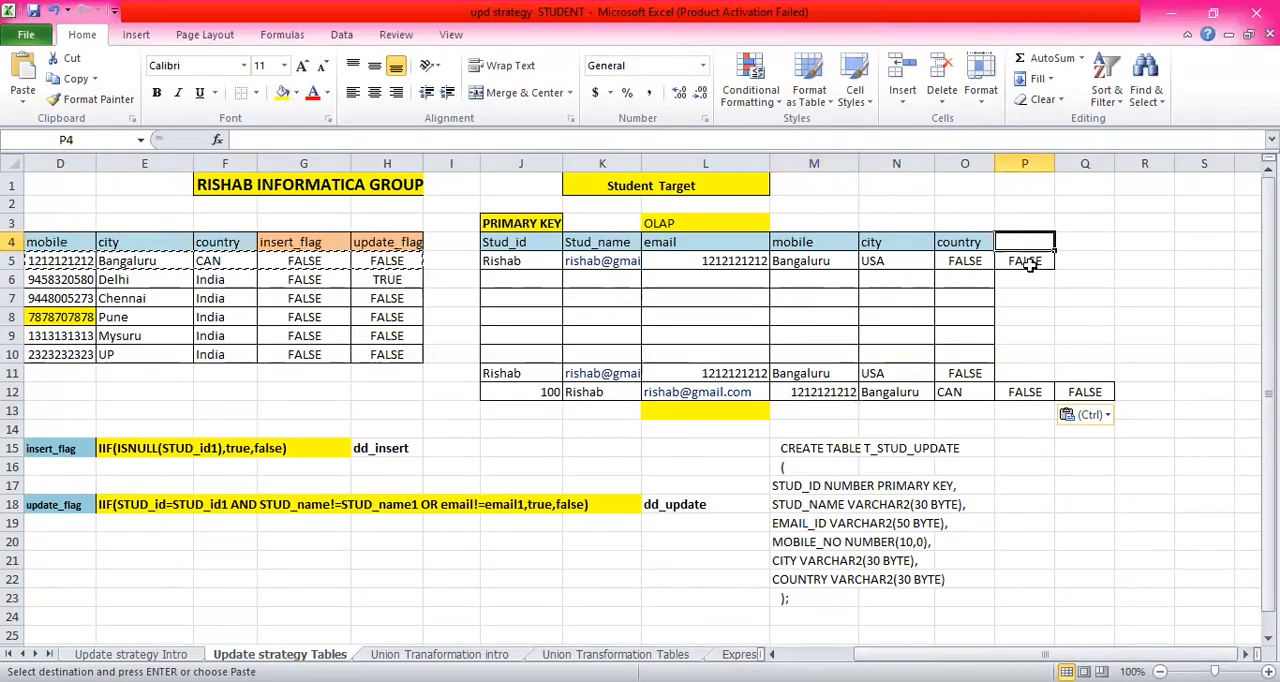
click(1016, 373)
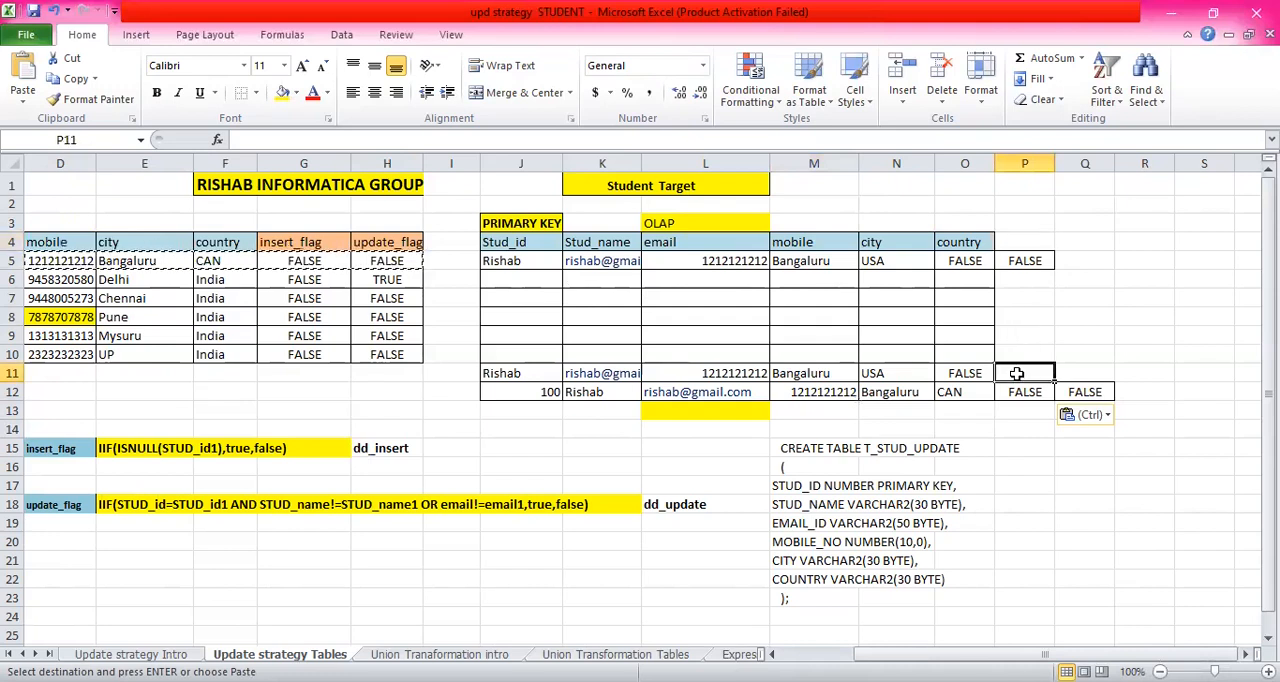
click(1022, 260)
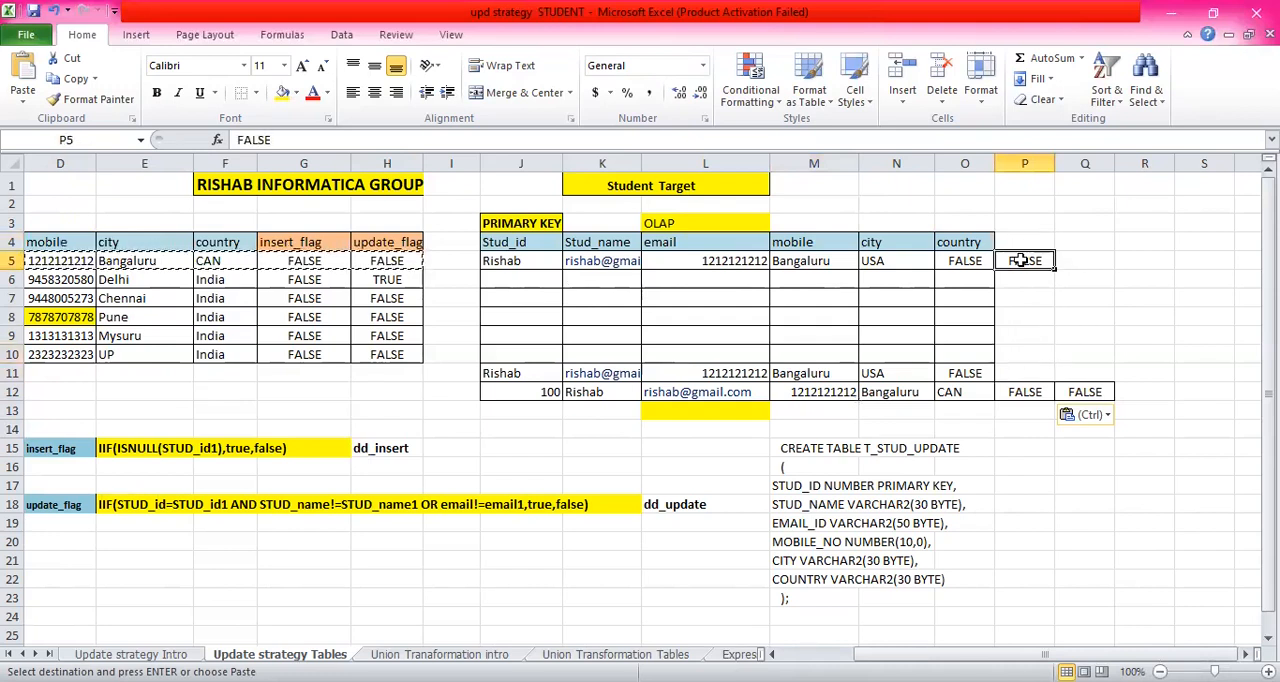
click(1024, 242)
click(1030, 373)
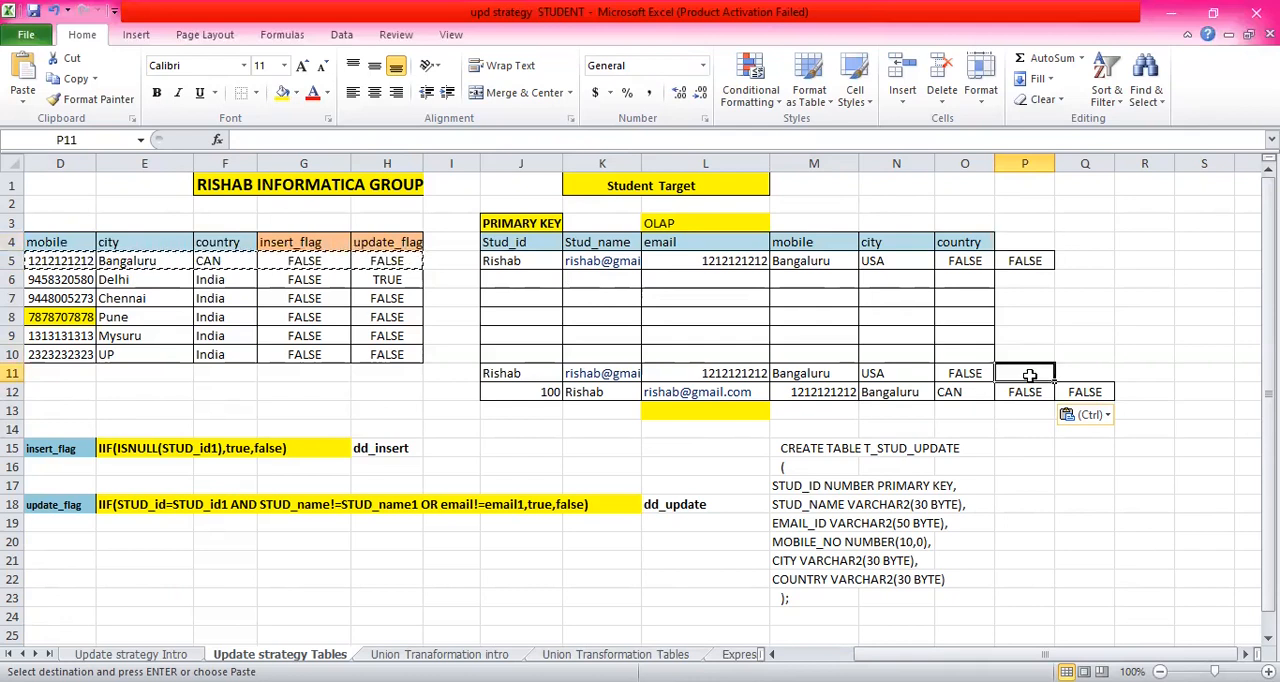
click(1034, 242)
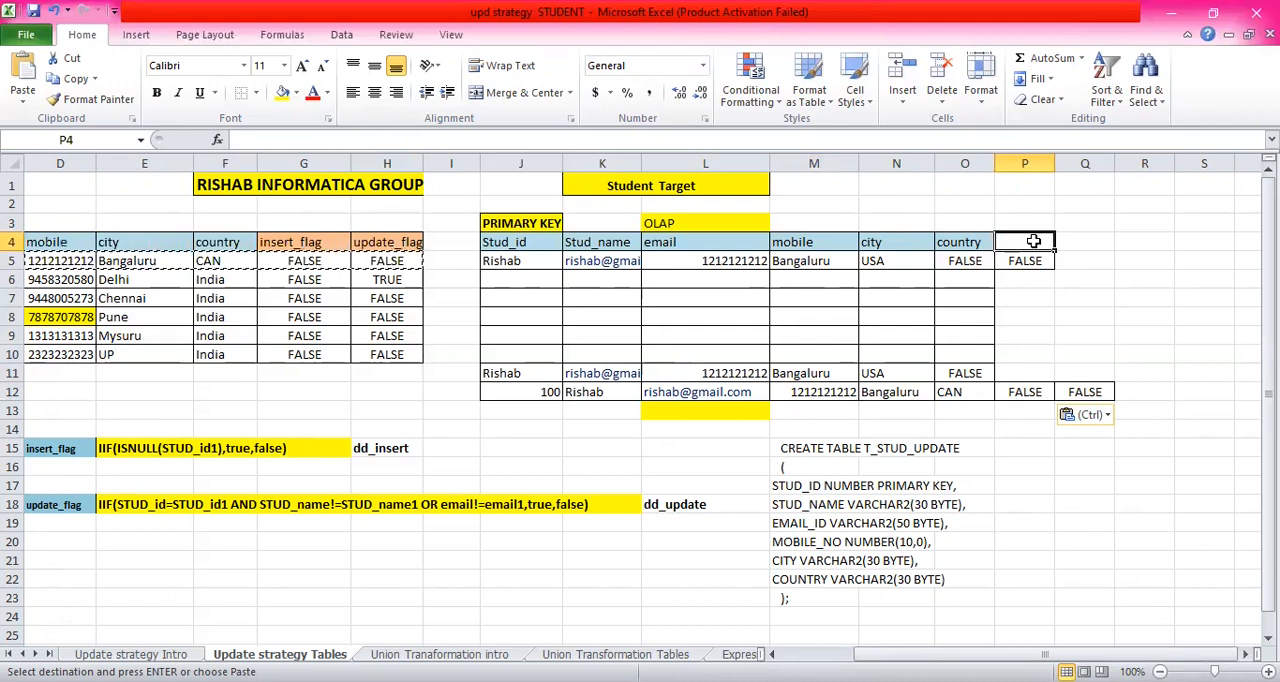
click(1020, 390)
key(Up)
key(Up)
key(Up)
key(Up)
key(Up)
click(1020, 240)
click(537, 393)
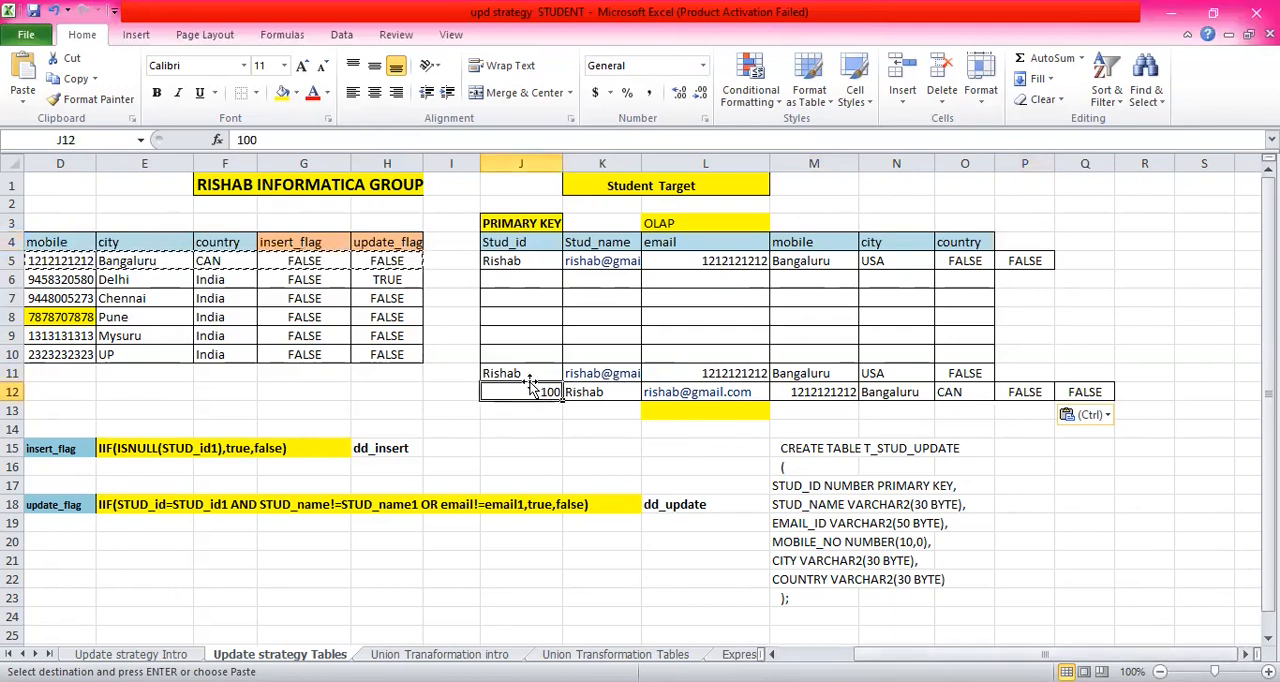
drag(980, 654, 902, 654)
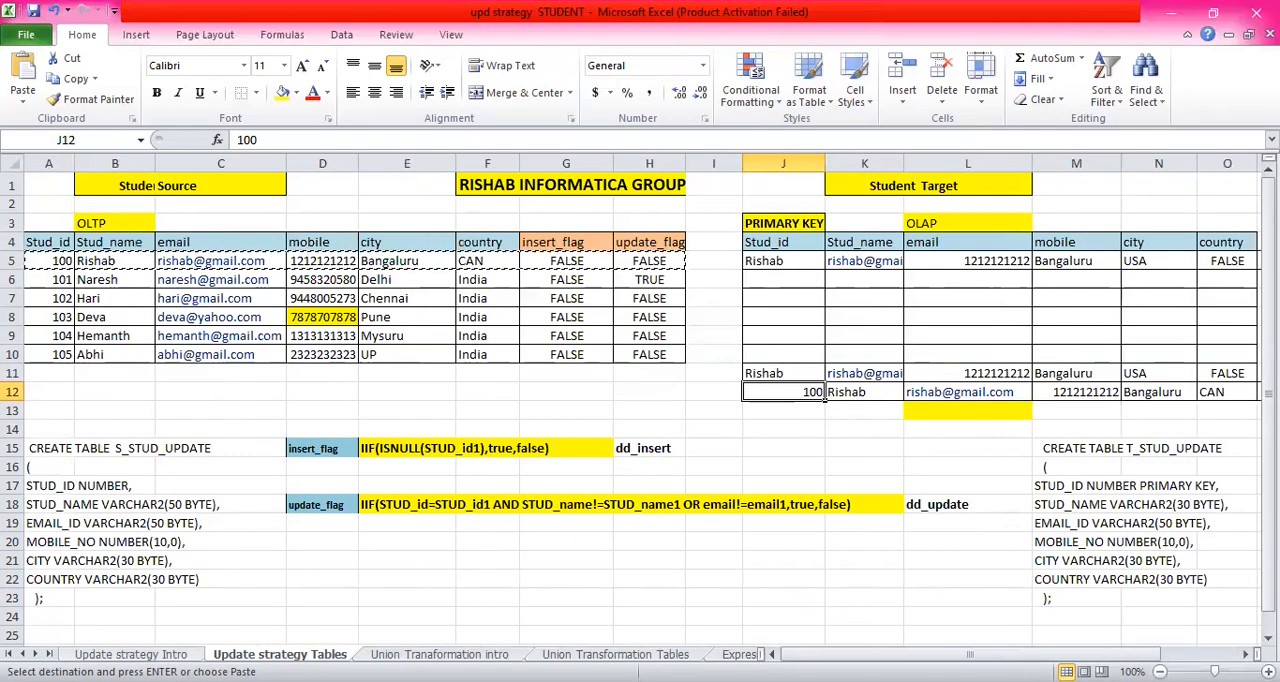
- On the Update strategy Intro sheet, enter "ROW WISE" in cell I27 beside the SCD2 note
key(ctrl+Page_Up)
click(419, 511)
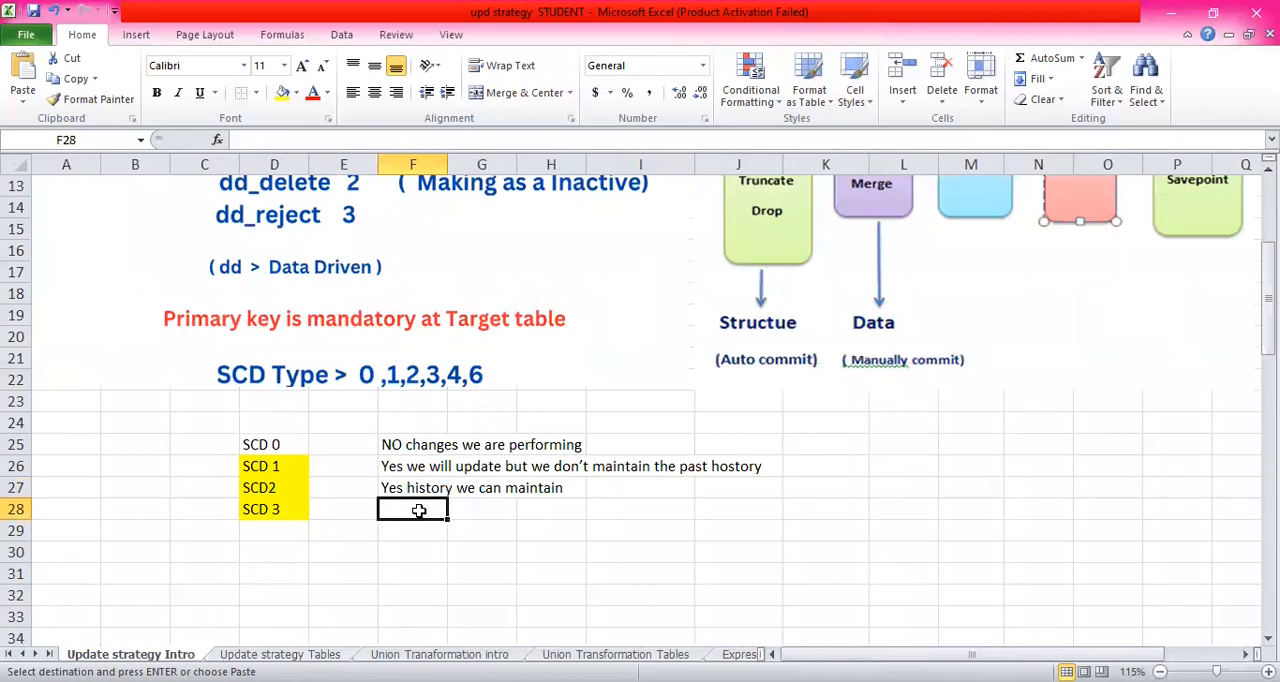
click(580, 487)
click(628, 487)
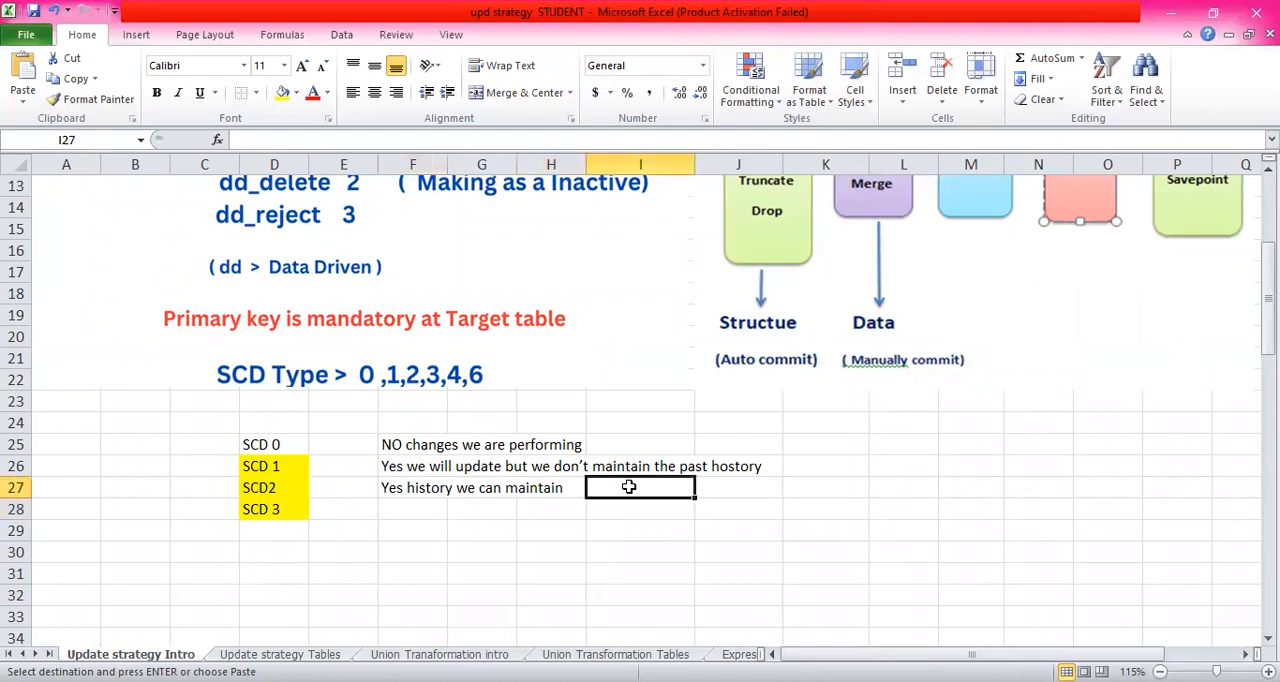
text(ROW WISE)
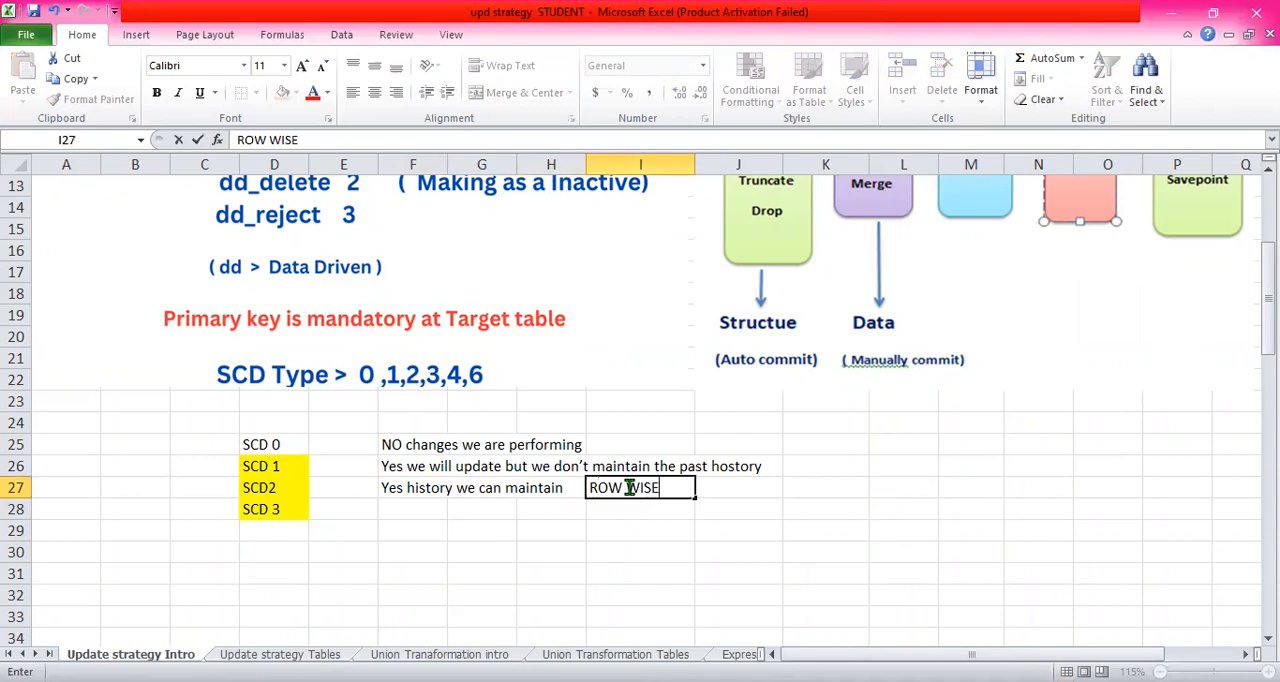
scroll(474, 263, up, 3)
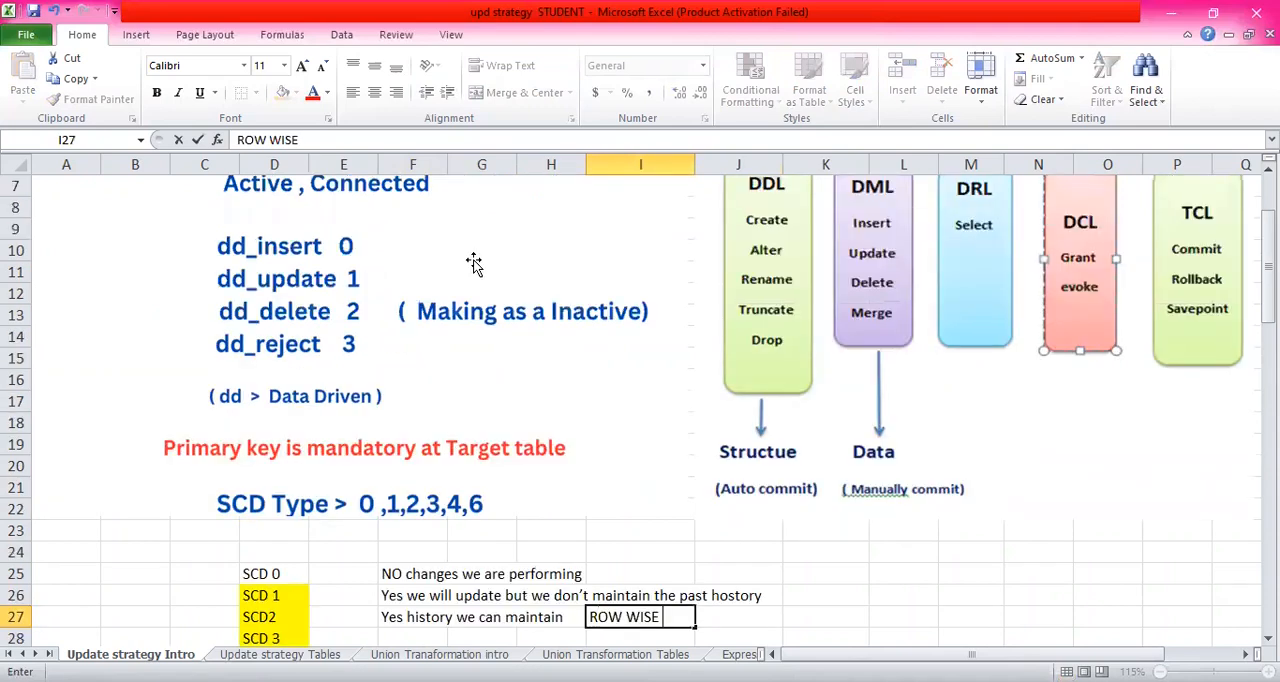
scroll(474, 263, down, 3)
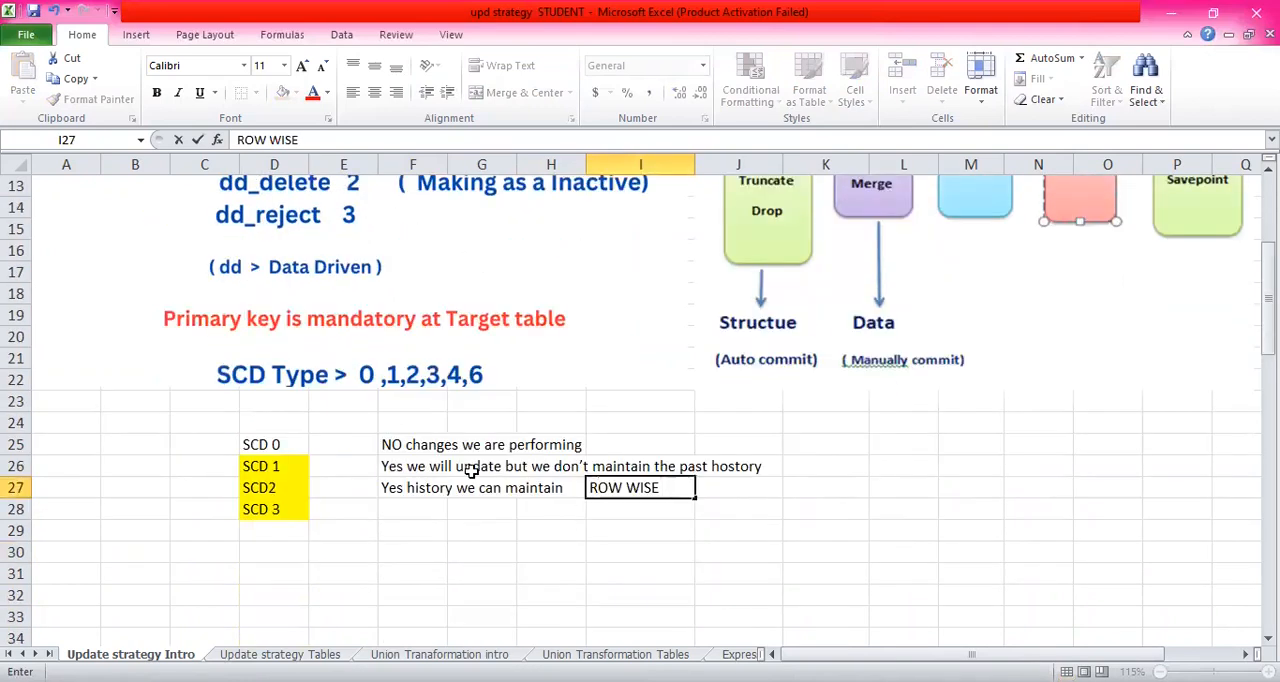
click(425, 506)
- Copy the SCD2 note "Yes history we can maintain" from F27:H27 to F28 for SCD 3
drag(388, 487, 531, 489)
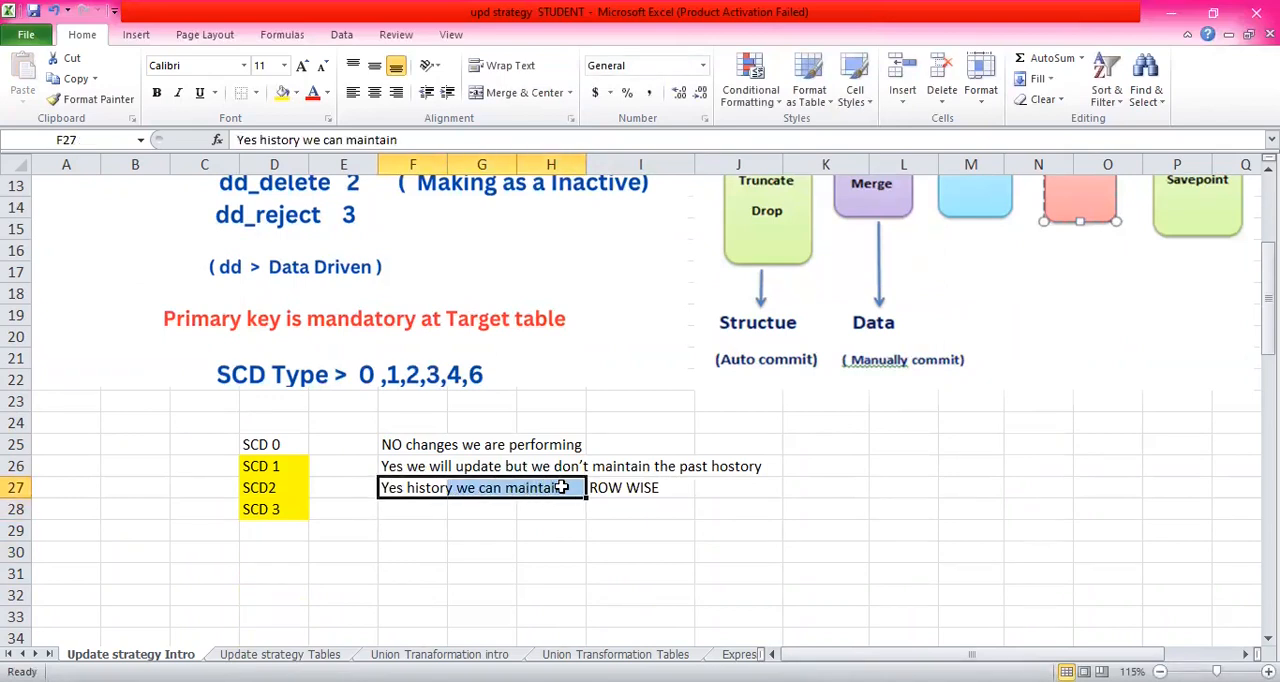
key(ctrl+c)
click(420, 512)
key(ctrl+v)
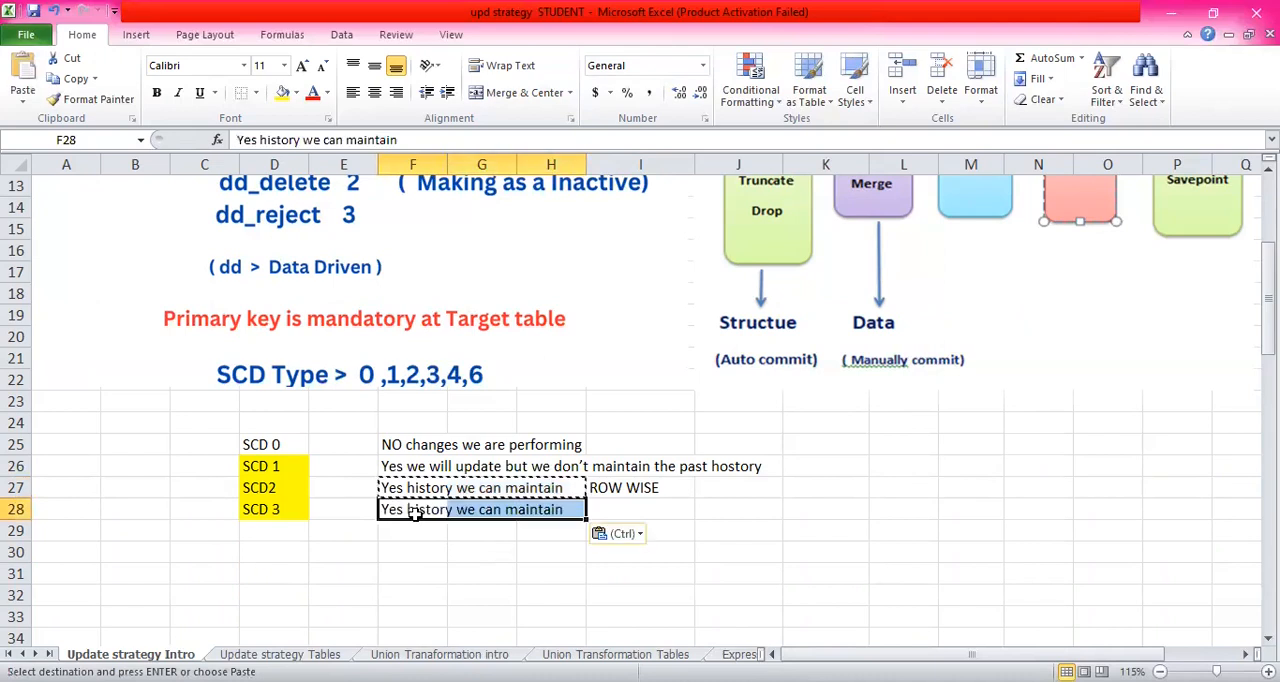
click(603, 515)
key(Escape)
key(Right)
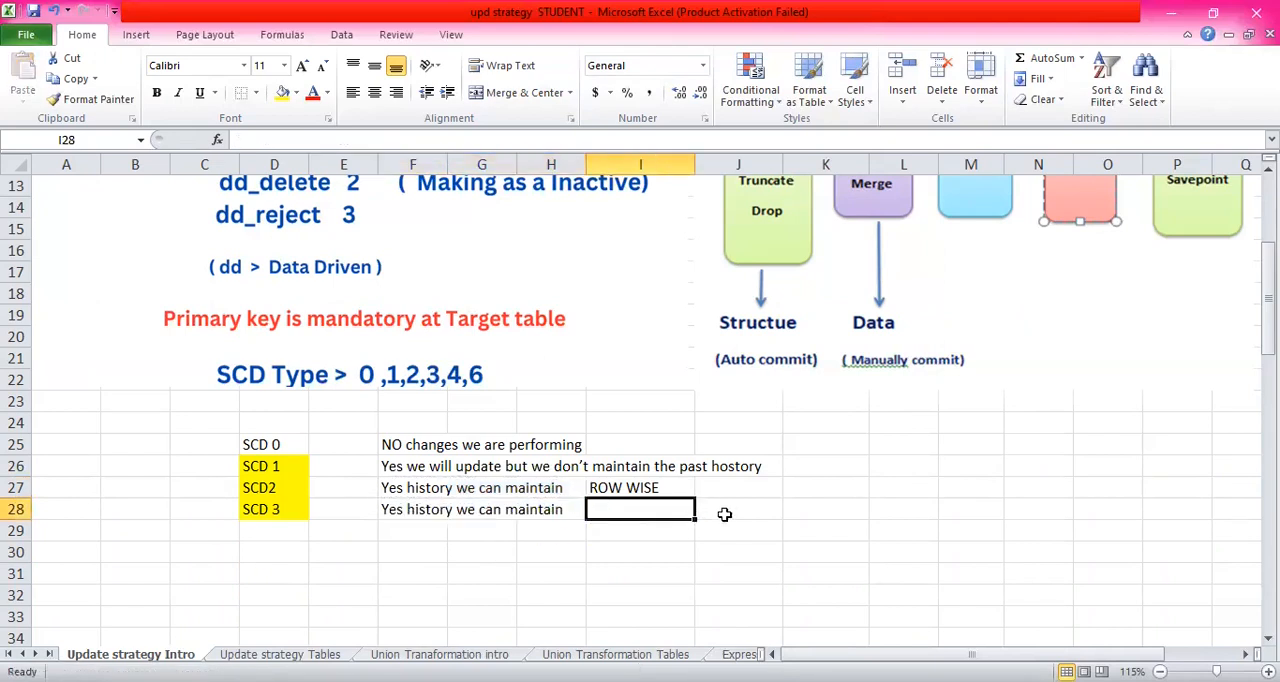
- Enter "COLUMN LEVEL" in cell I28 beside the SCD 3 note
click(618, 509)
click(429, 488)
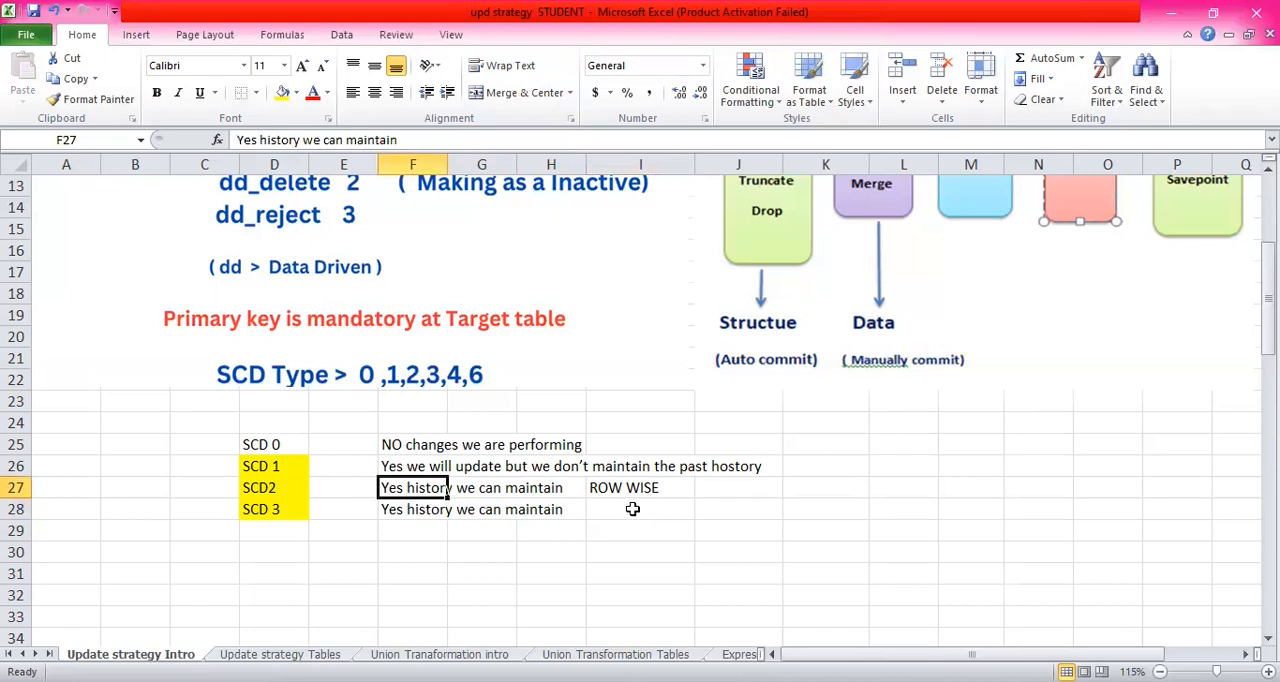
click(633, 509)
text(COLUMN LEVEL)
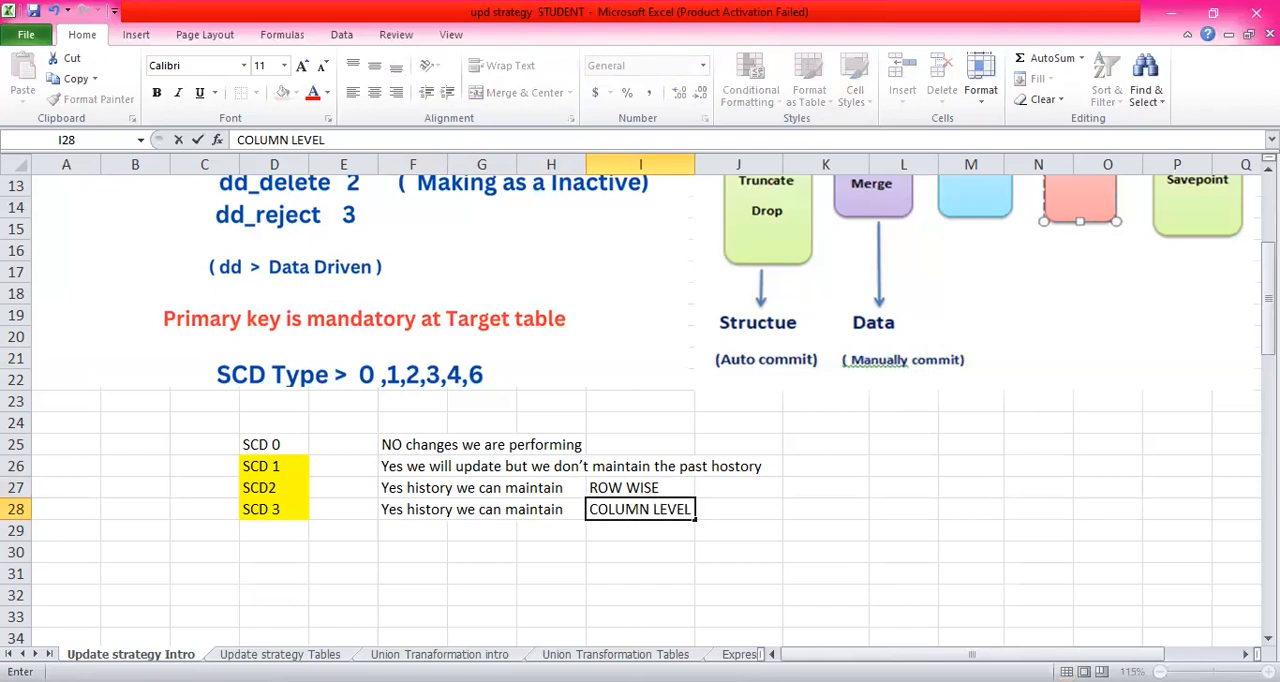
- On the Update strategy Tables sheet, insert a blank column N between mobile and city in the Student Target table
click(280, 654)
click(994, 242)
click(1088, 242)
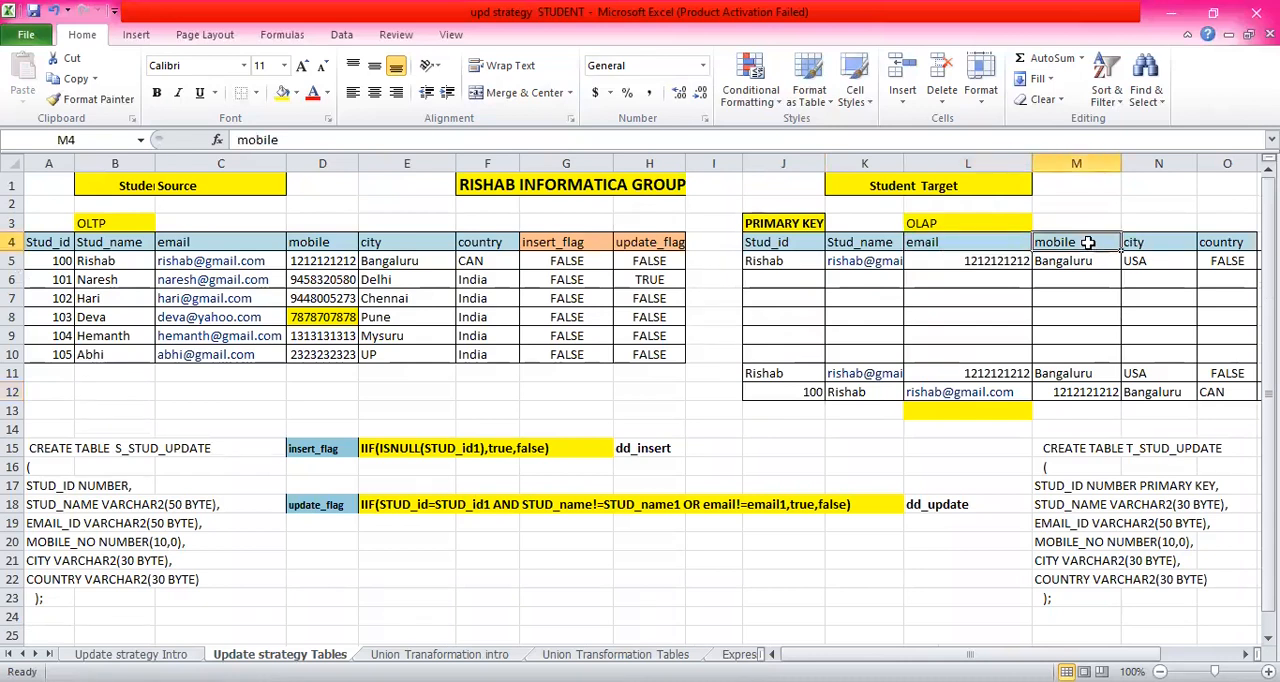
click(1160, 162)
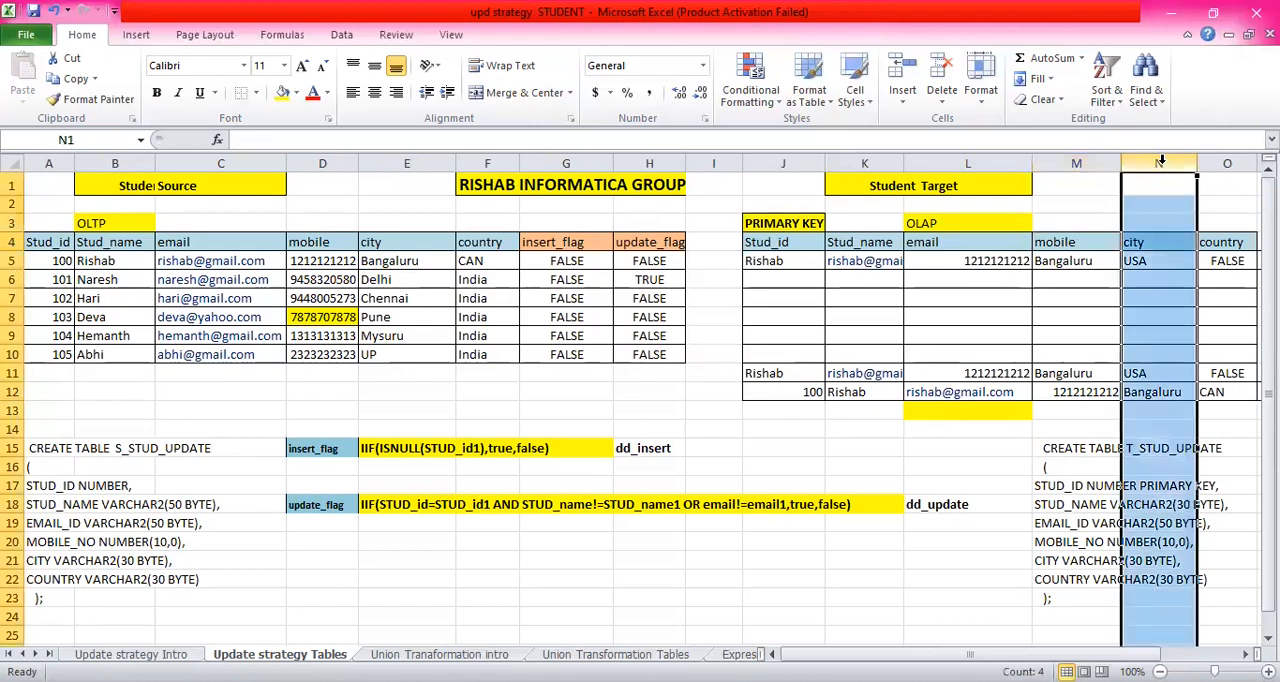
right_click(1157, 242)
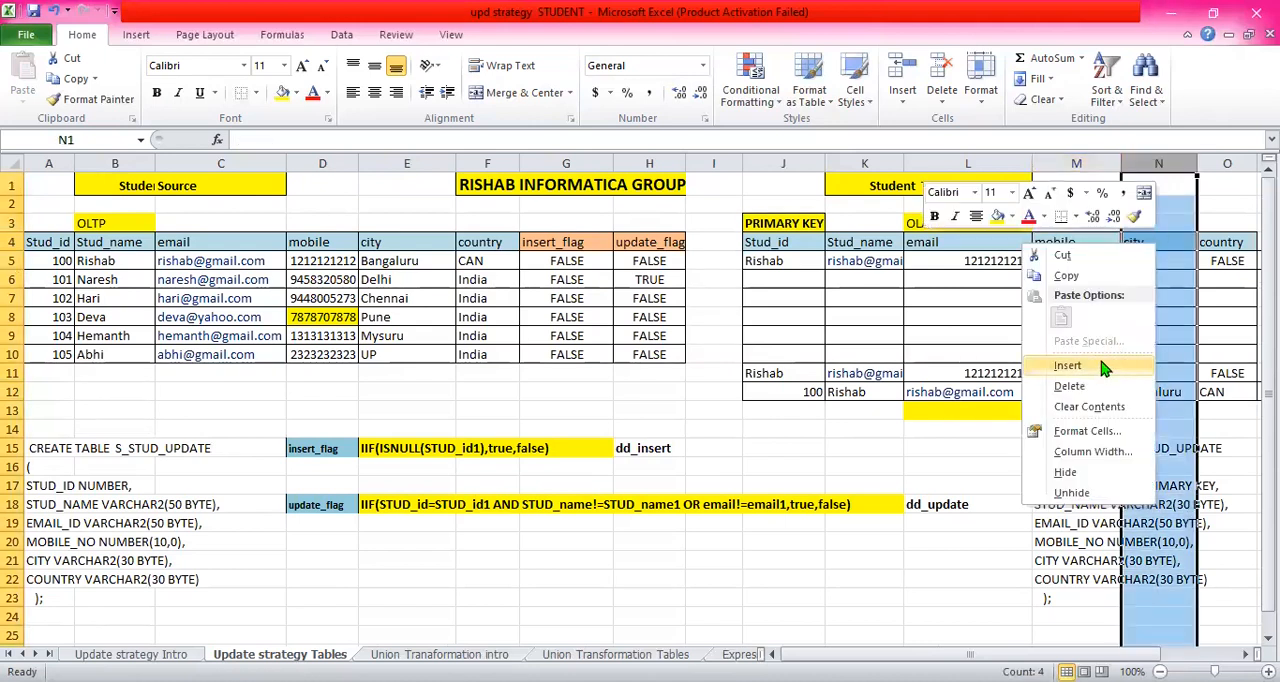
click(1100, 367)
drag(970, 655, 1010, 655)
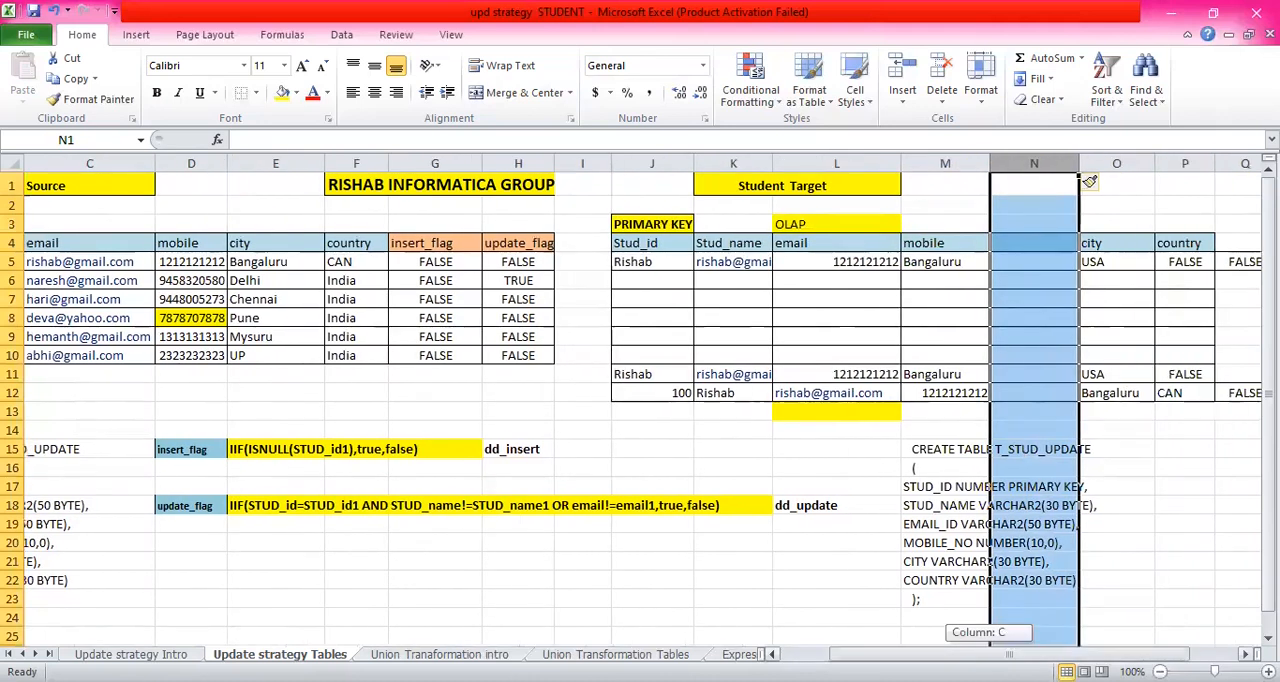
click(962, 242)
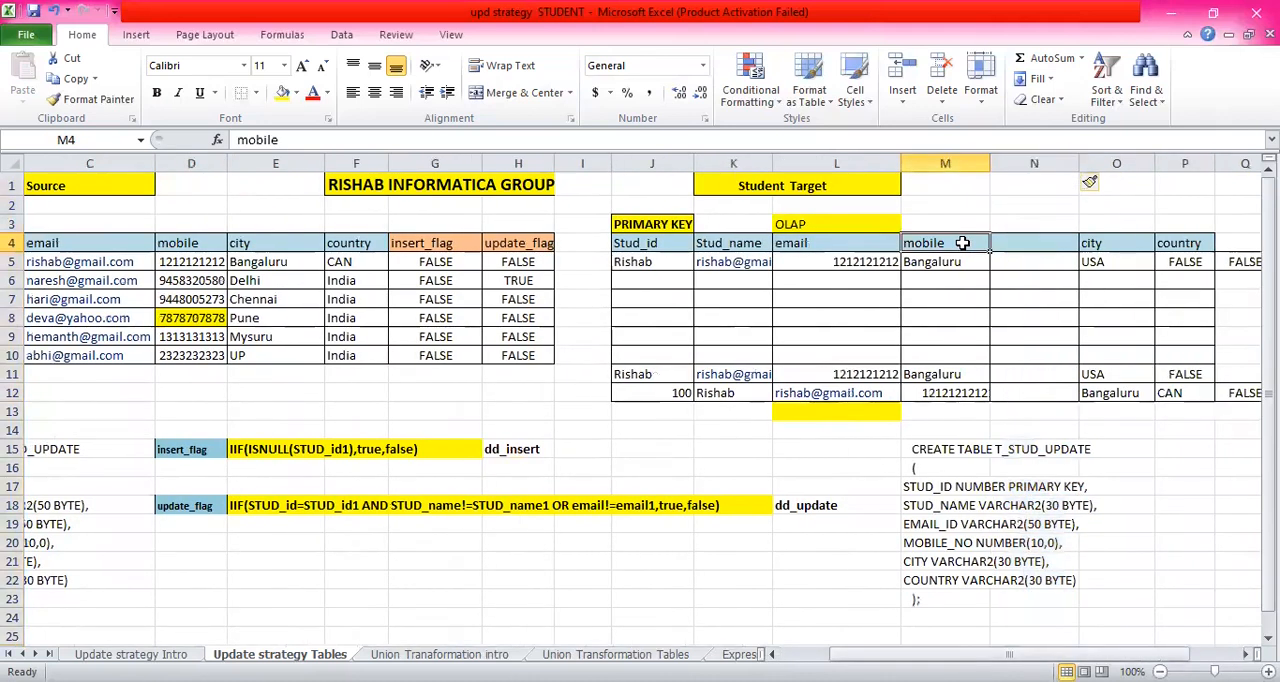
click(962, 261)
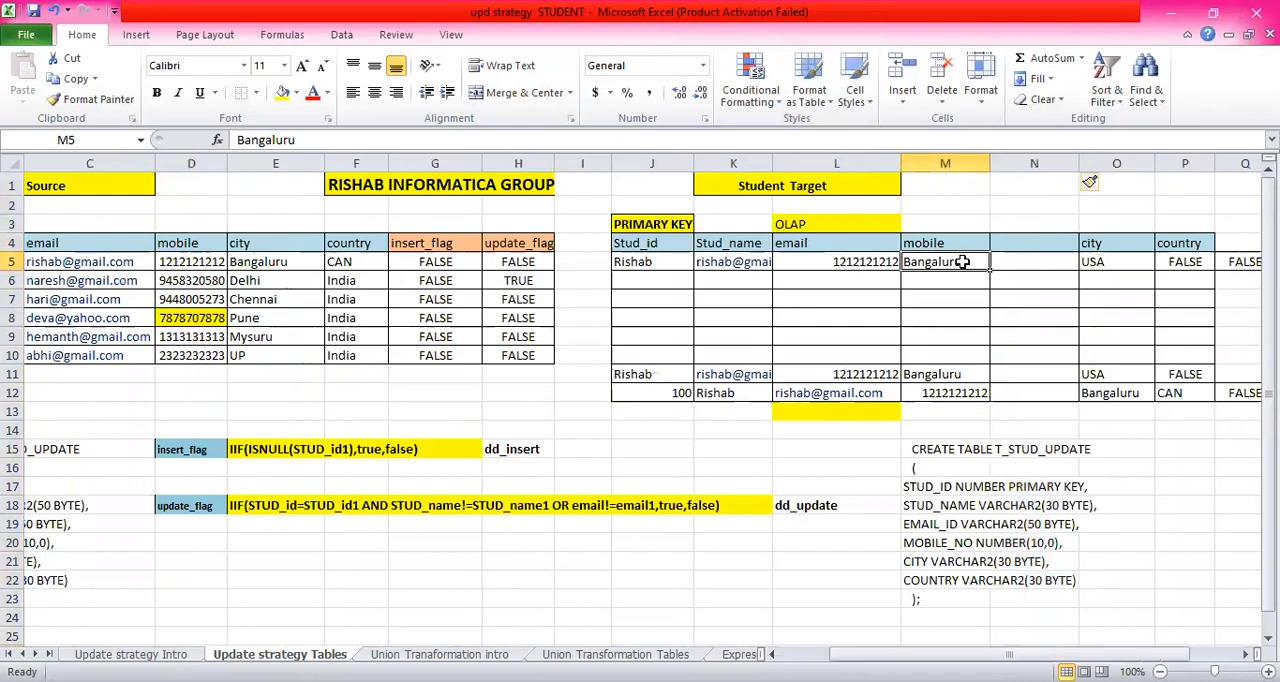
- Copy the first source record's mobile number from D5 into M5 of the Student Target table
click(201, 261)
key(ctrl+c)
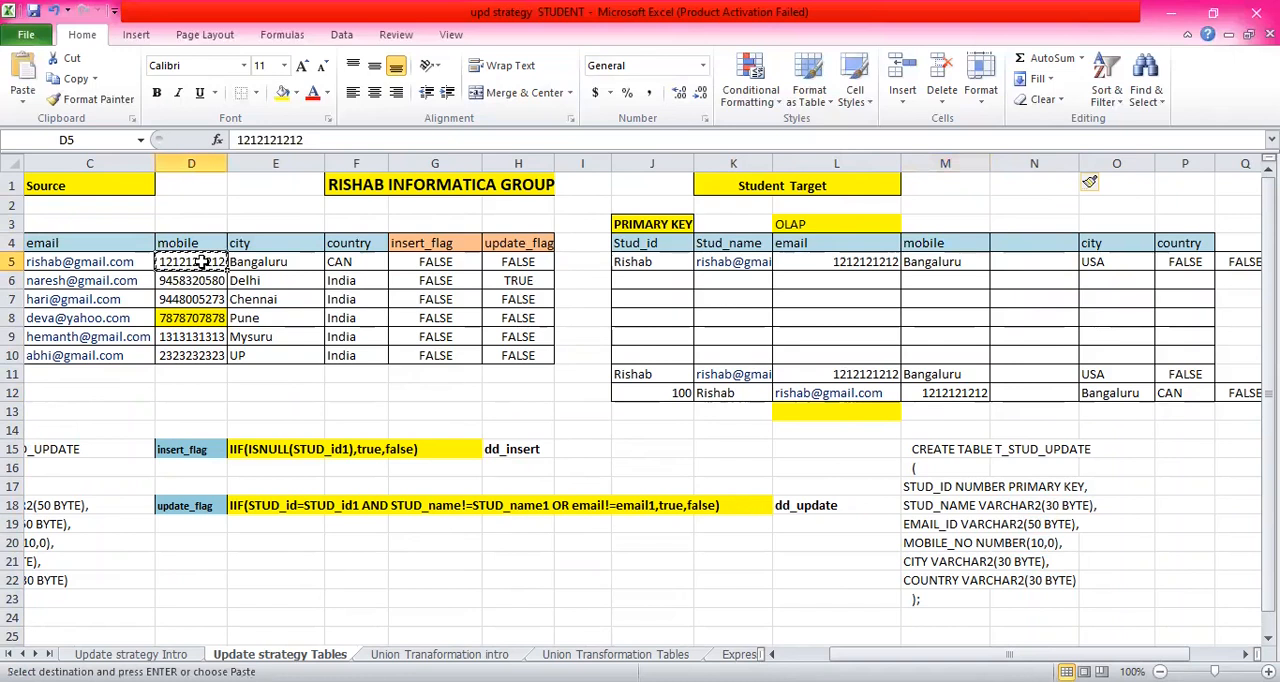
click(950, 261)
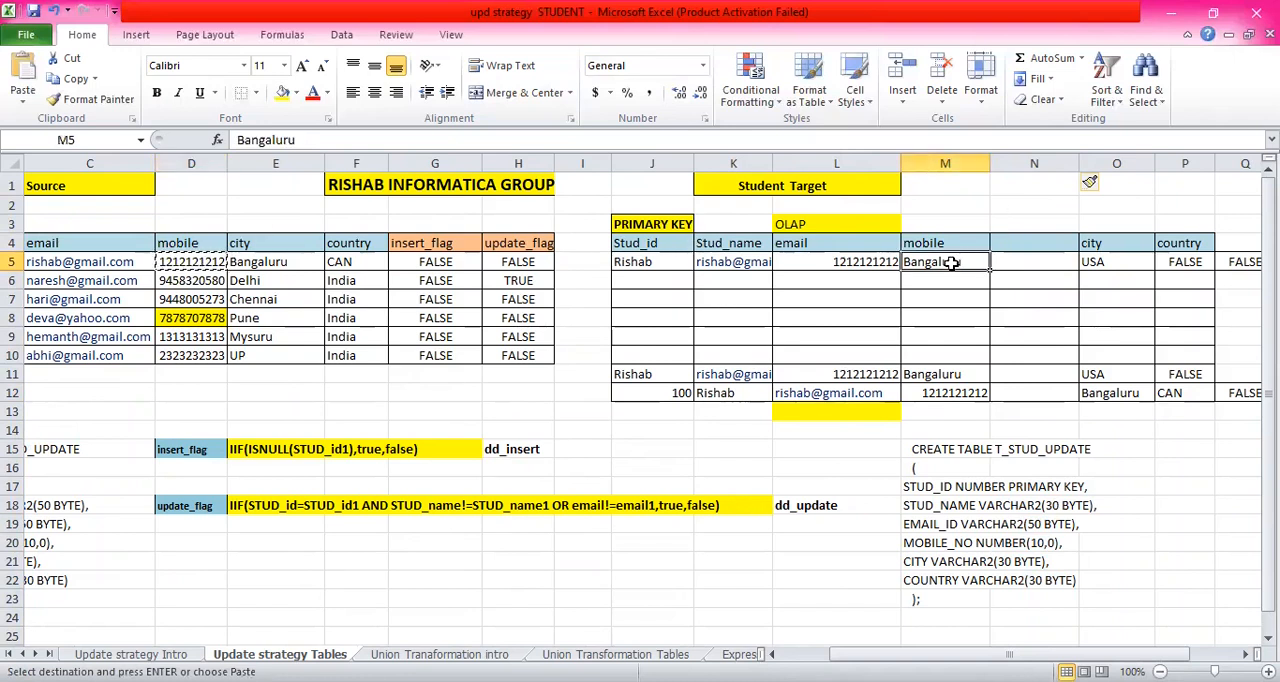
key(ctrl+v)
click(940, 377)
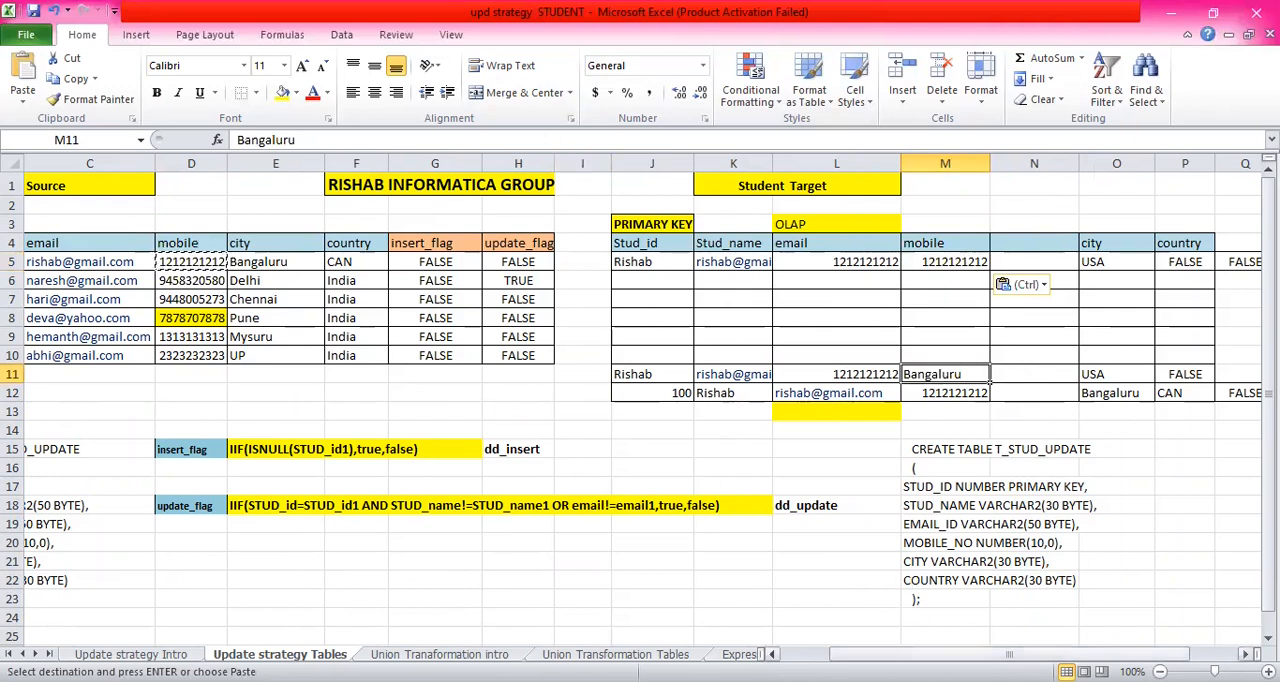
- Copy the first Student Source record, from Stud_id to country (A5:F5), into the Student Target table starting at J5
drag(1009, 654, 960, 654)
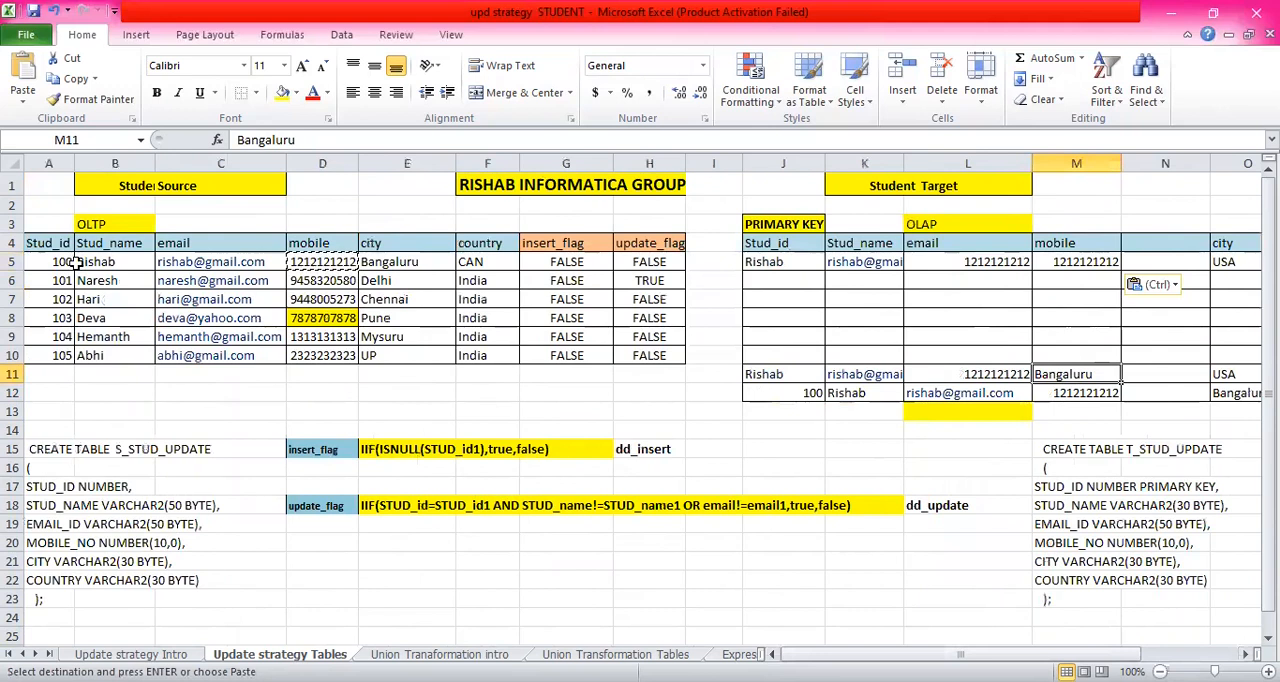
drag(76, 262, 146, 363)
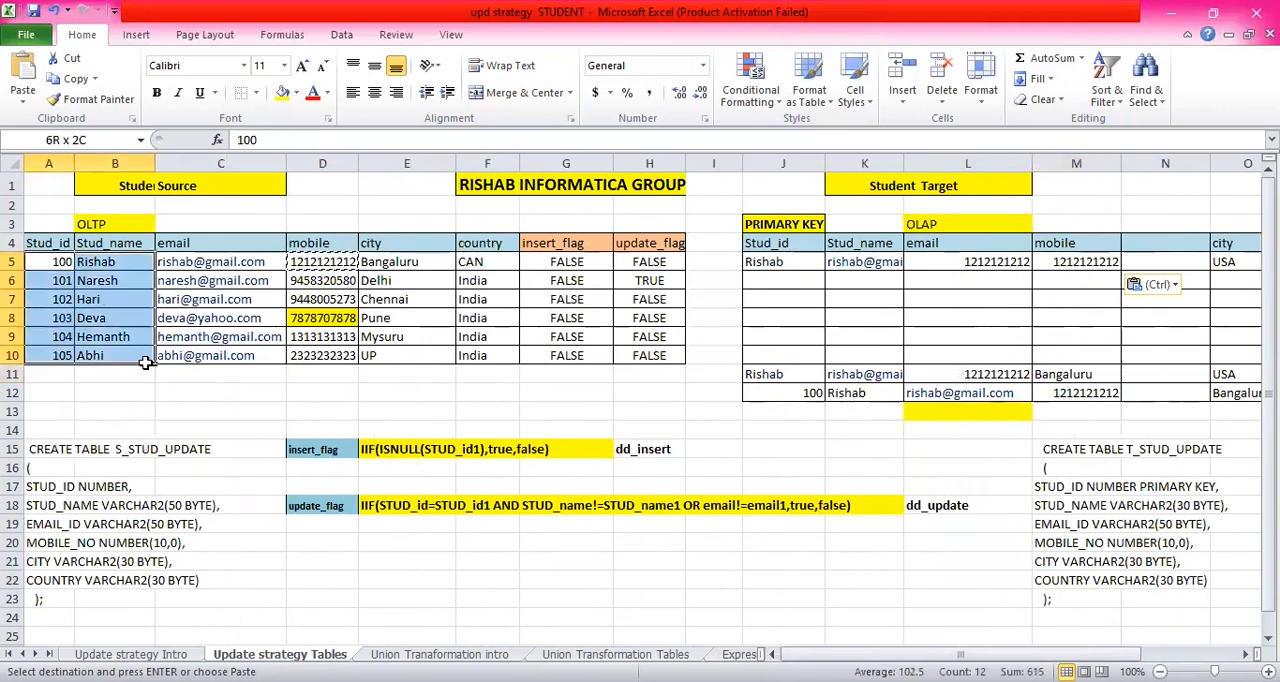
click(94, 264)
drag(54, 262, 495, 262)
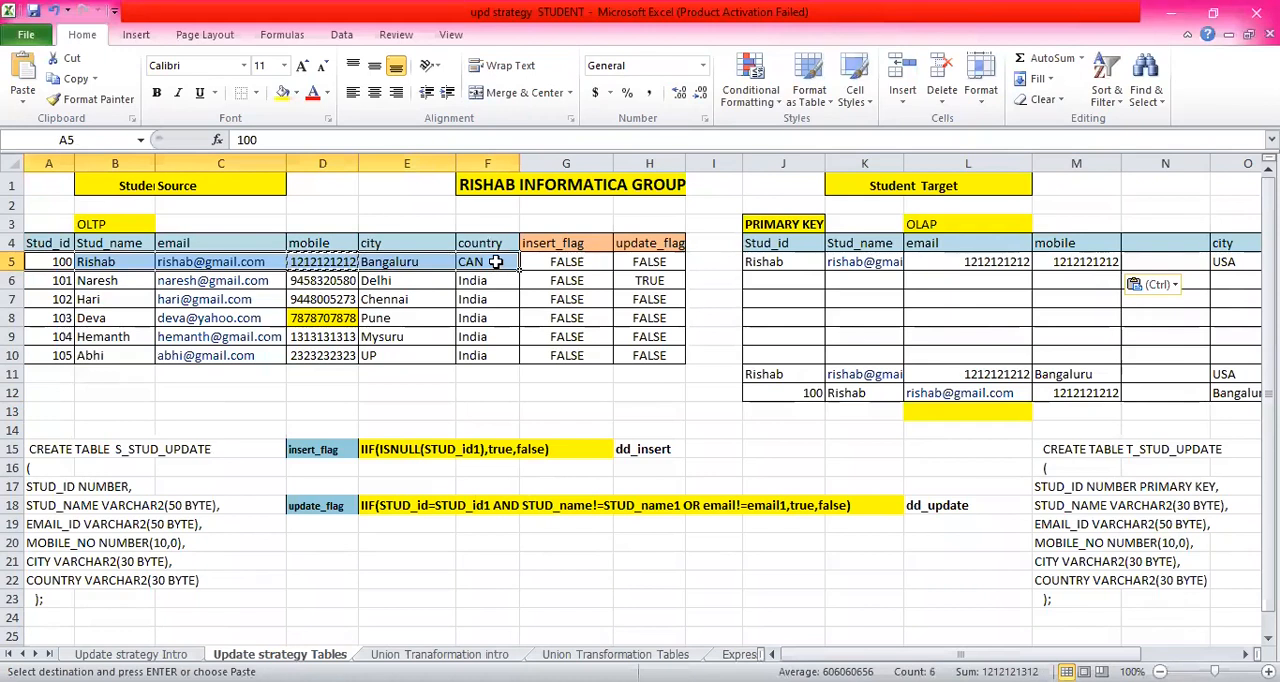
key(ctrl+c)
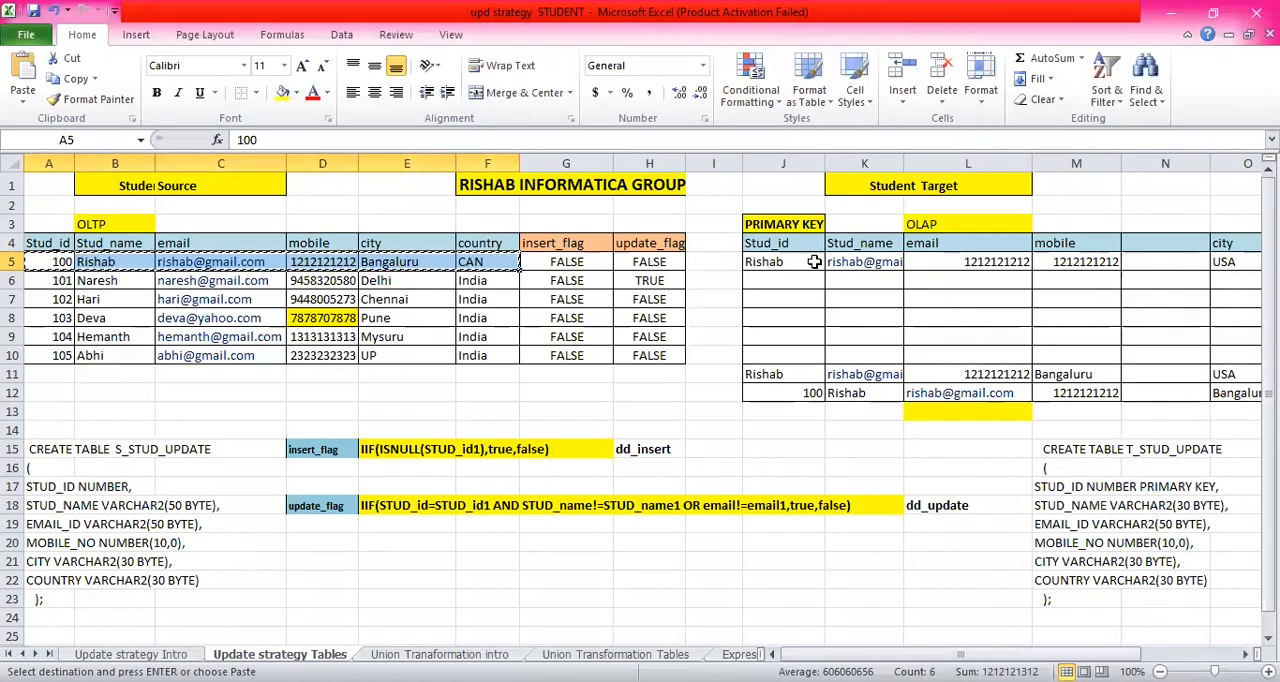
click(787, 261)
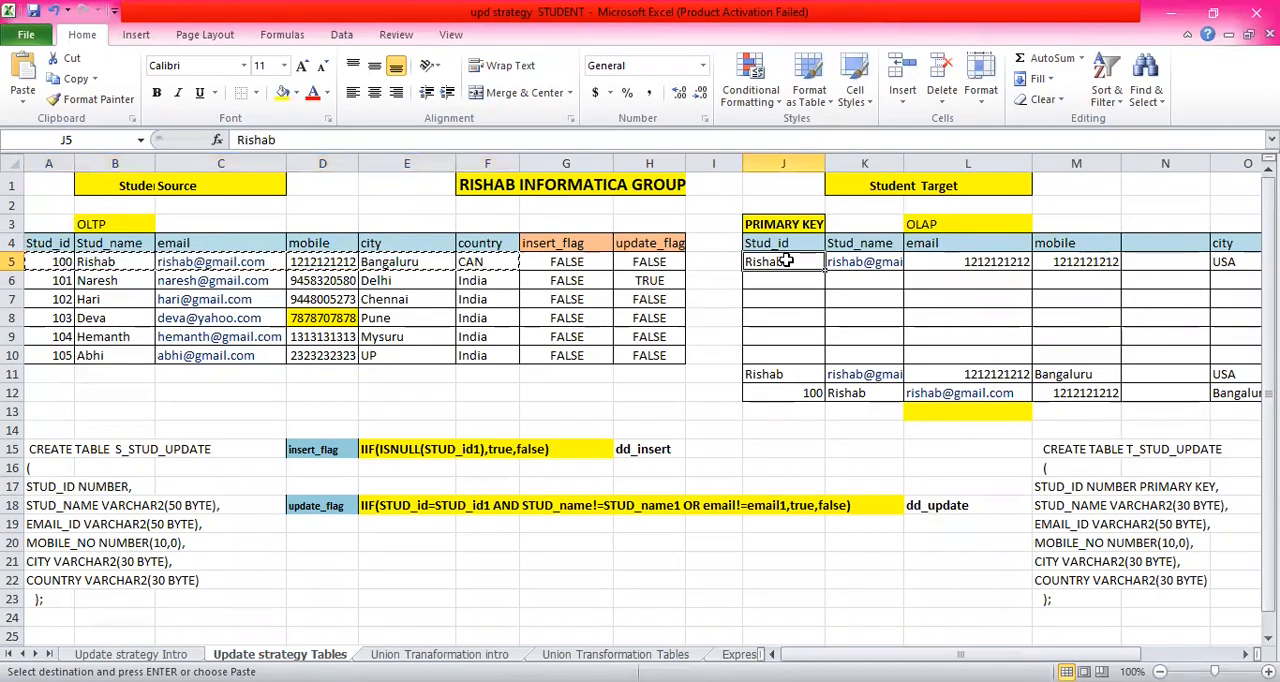
key(ctrl+v)
click(879, 286)
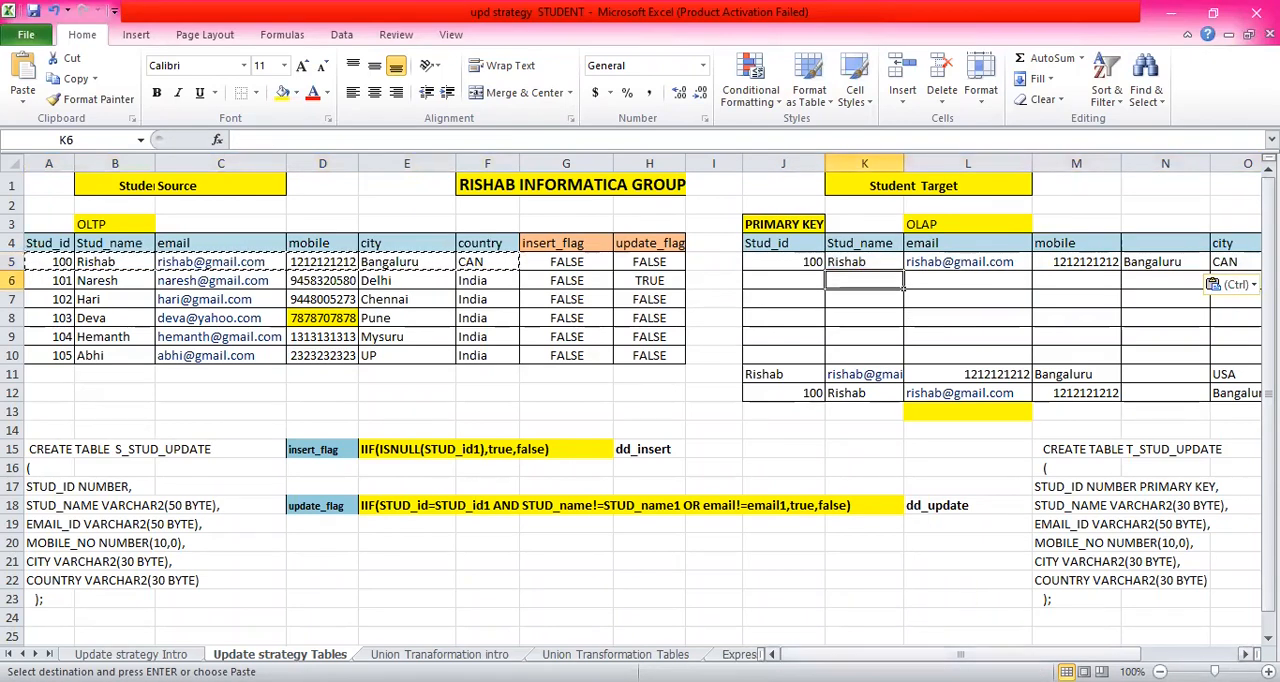
- Copy the first target record's mobile number into N5 as the history value and enter a changed mobile value in M5
scroll(904, 205, right, 3)
click(906, 286)
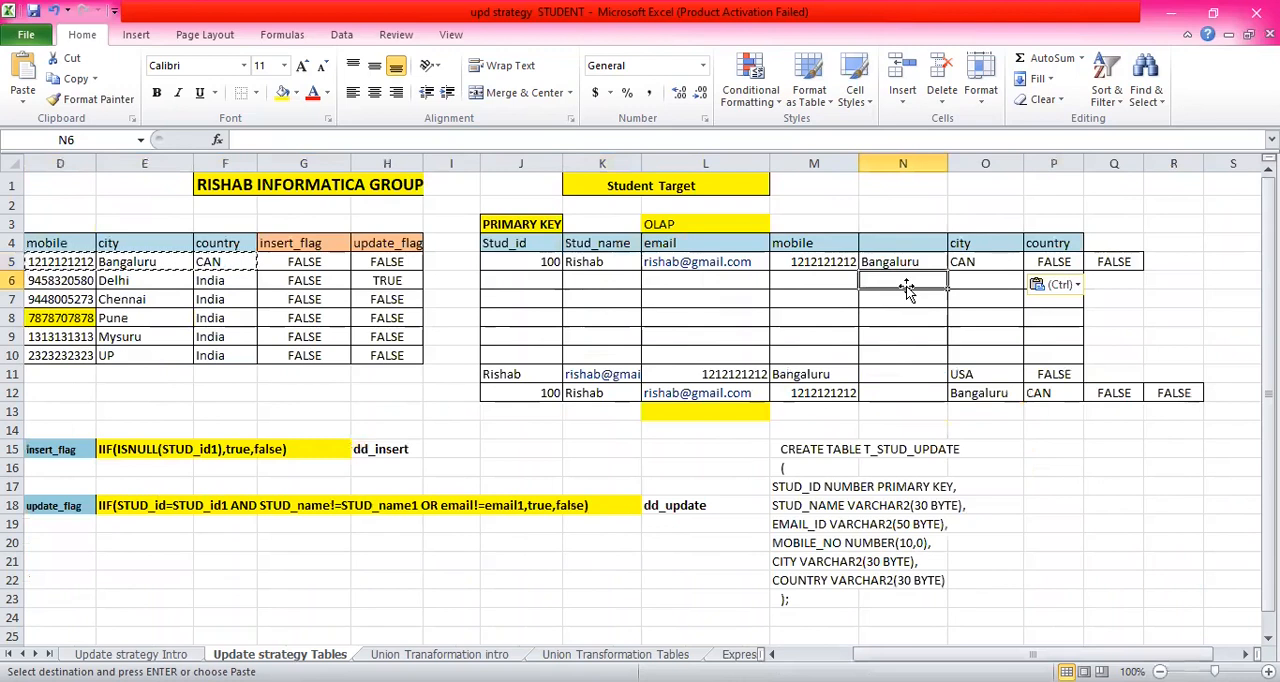
click(815, 260)
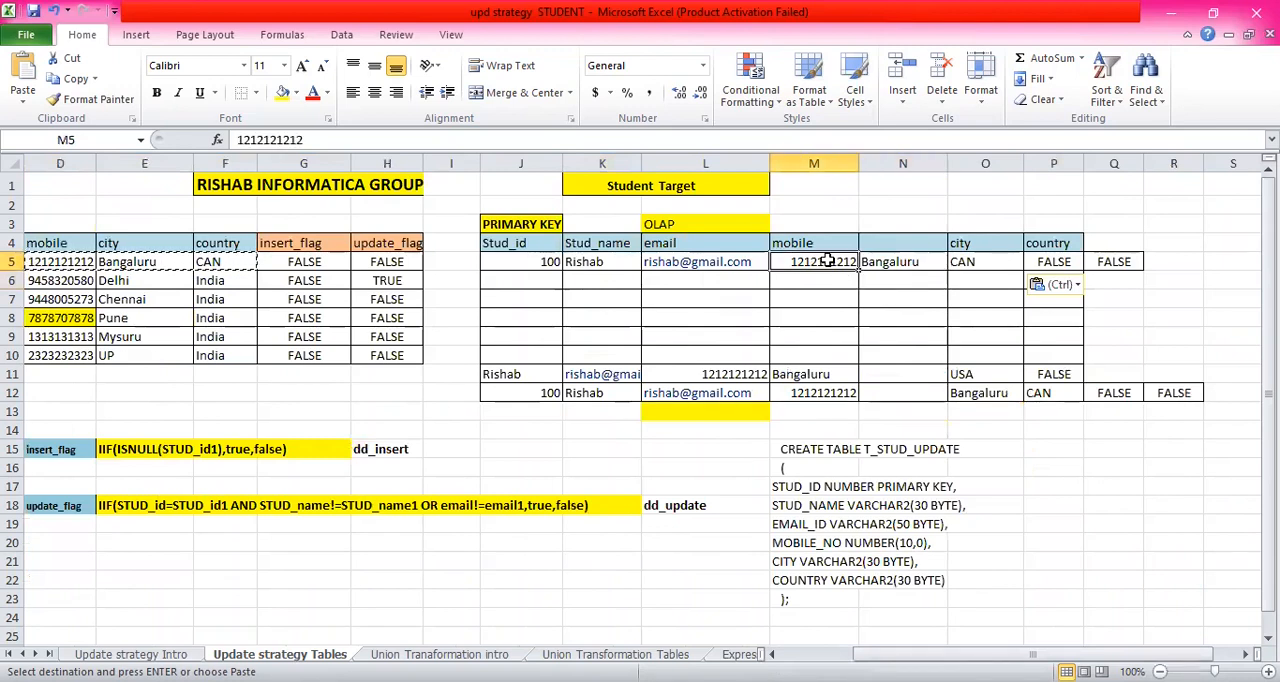
key(ctrl+c)
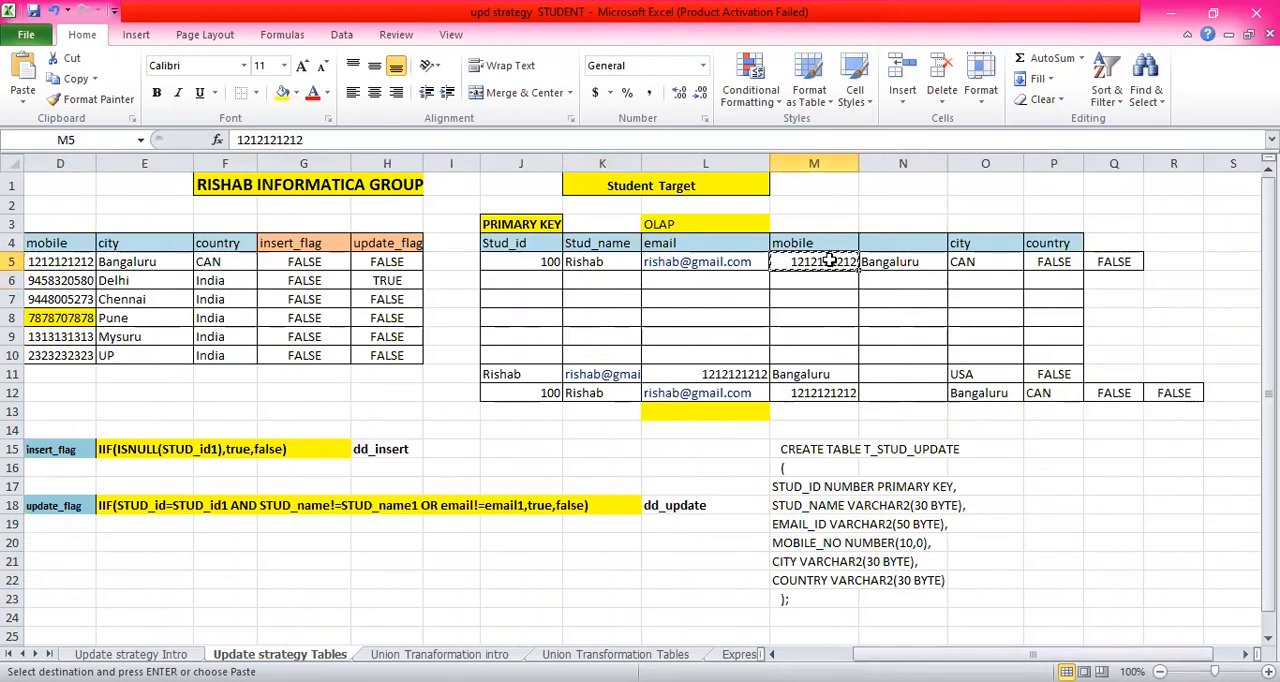
click(904, 272)
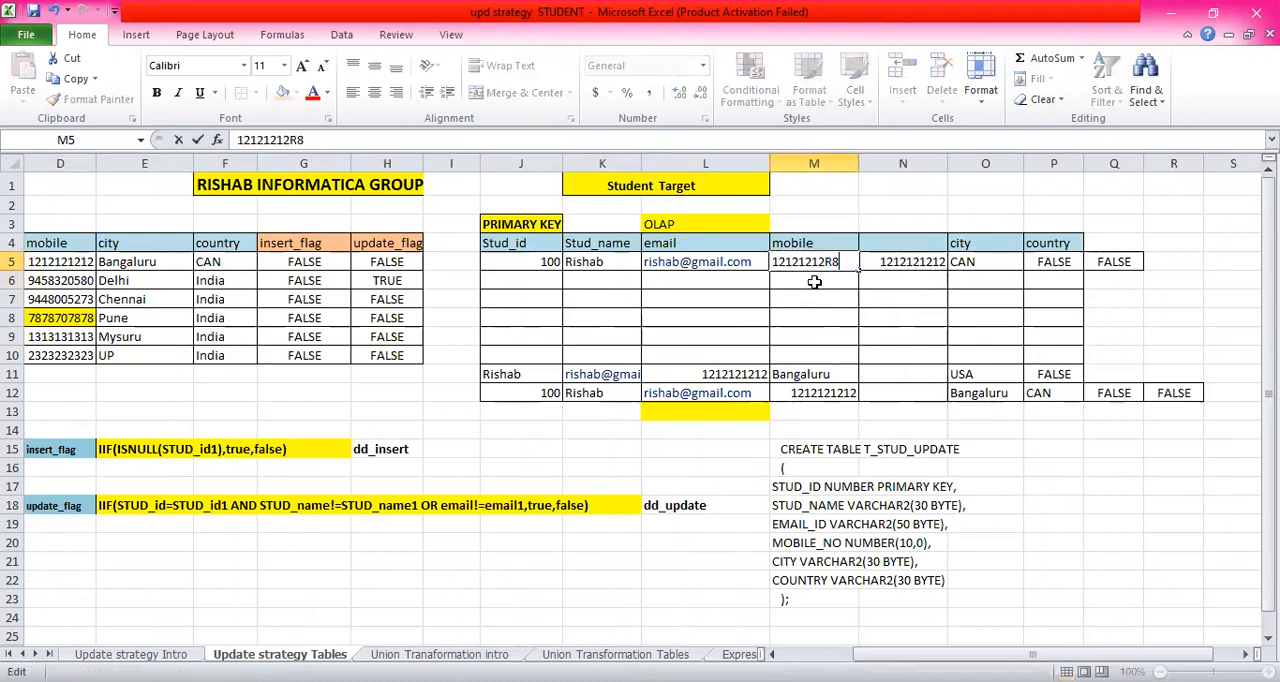
click(815, 281)
click(921, 241)
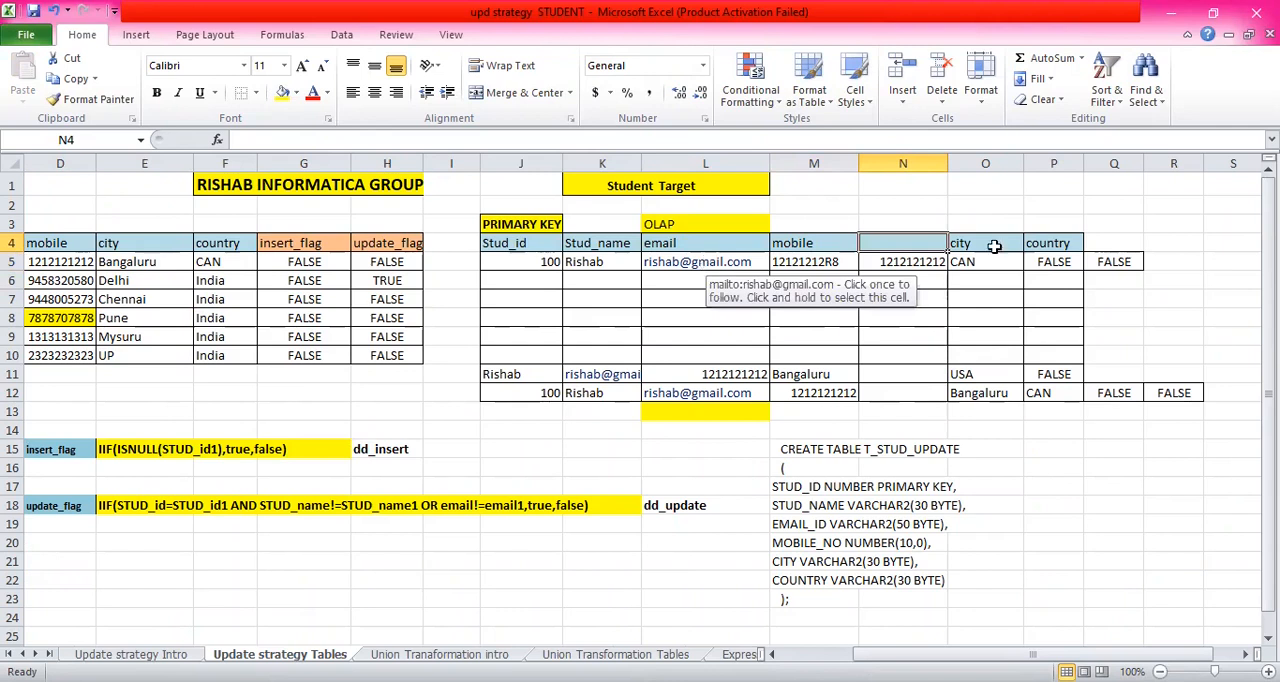
click(830, 244)
drag(1106, 654, 1020, 652)
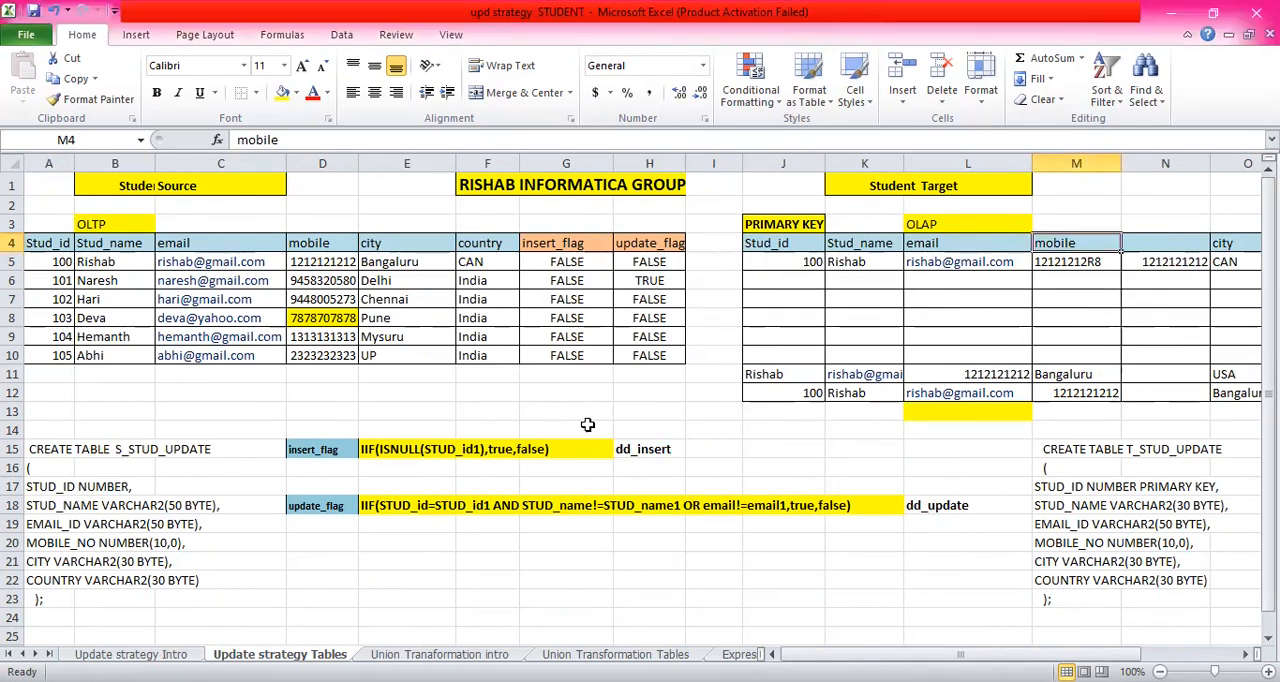
- Review the SCD 0 to SCD 3 notes on the Update strategy Intro sheet, especially the SCD 3 row
click(130, 654)
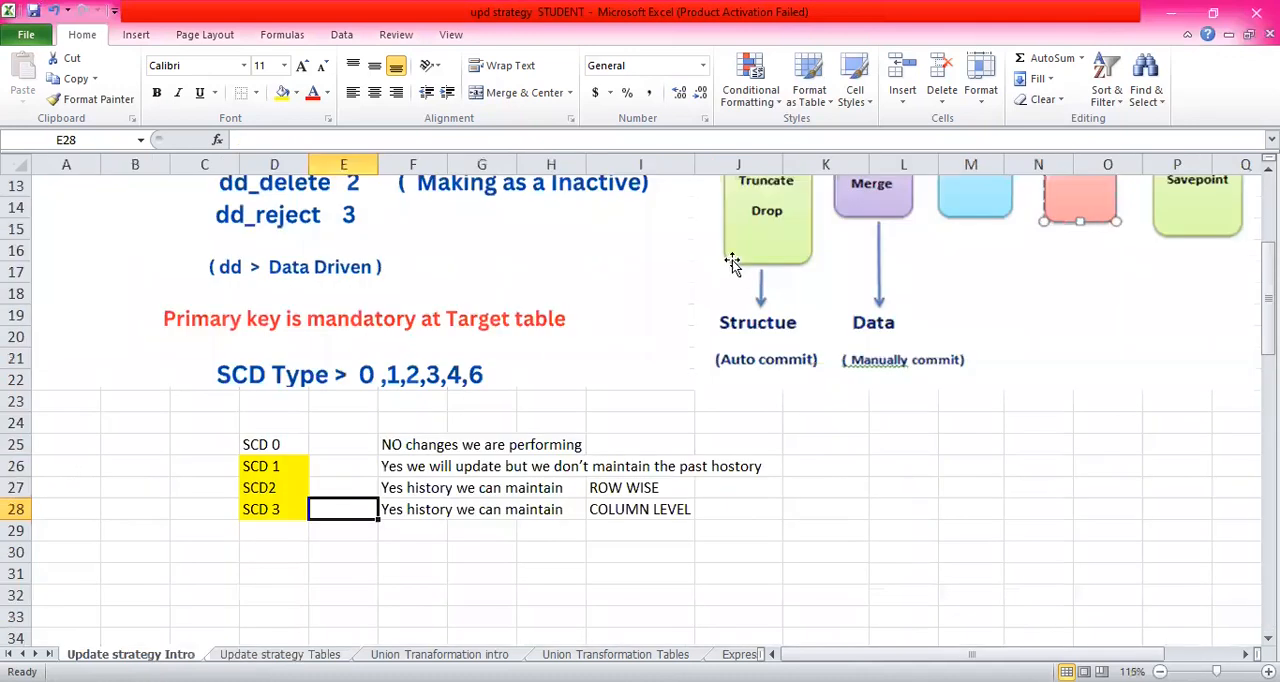
click(560, 400)
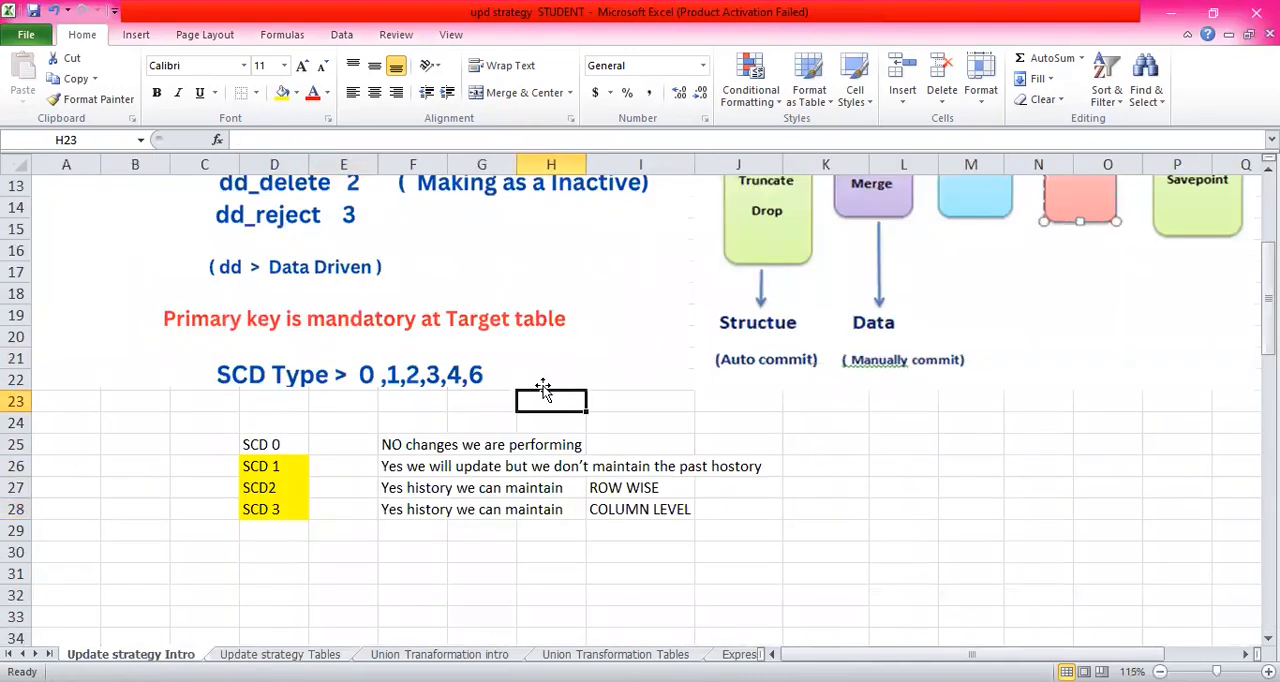
click(285, 445)
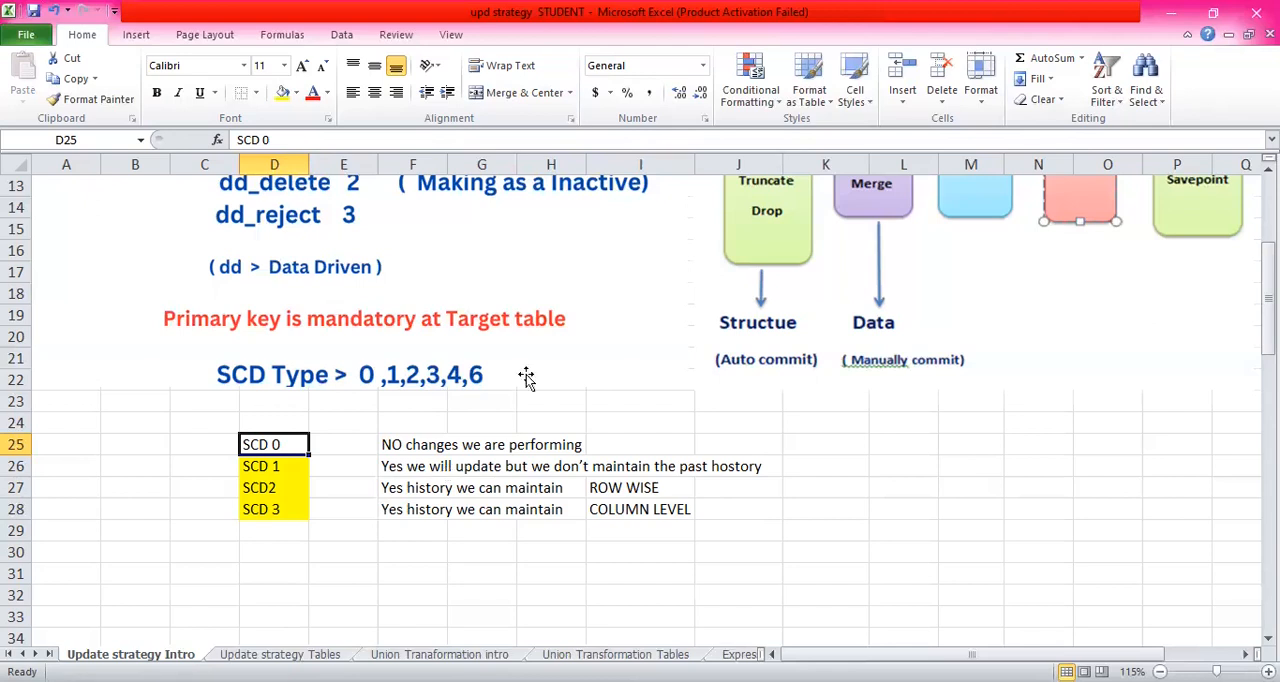
click(340, 508)
click(462, 509)
click(558, 509)
click(441, 510)
click(470, 510)
click(524, 509)
click(486, 509)
click(433, 510)
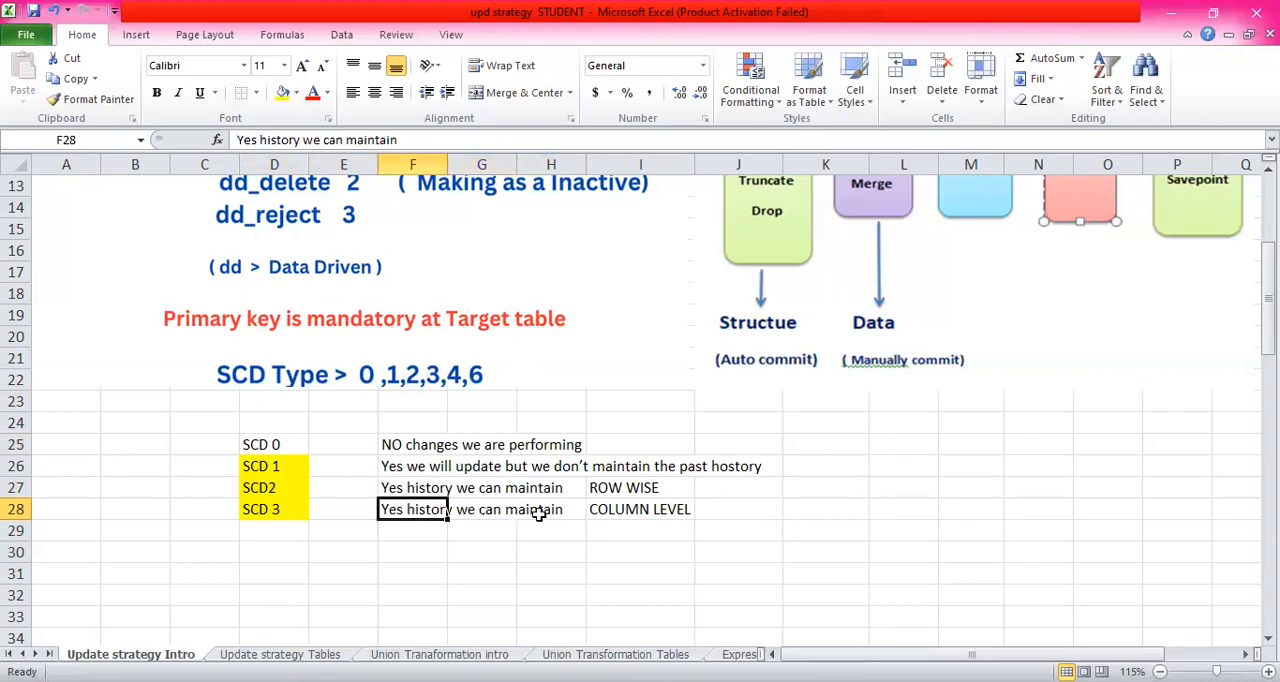
click(628, 512)
- Change the SCD2 history label in I27 to "ROW LEVEL"
click(648, 486)
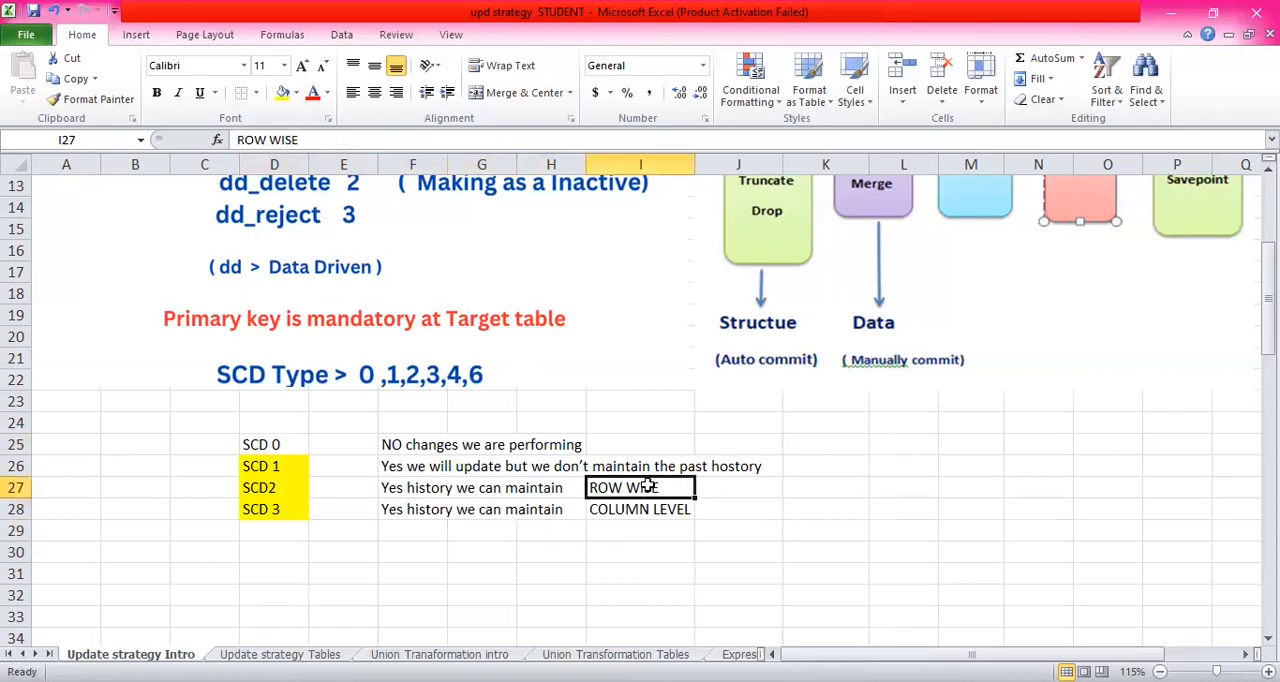
double_click(676, 489)
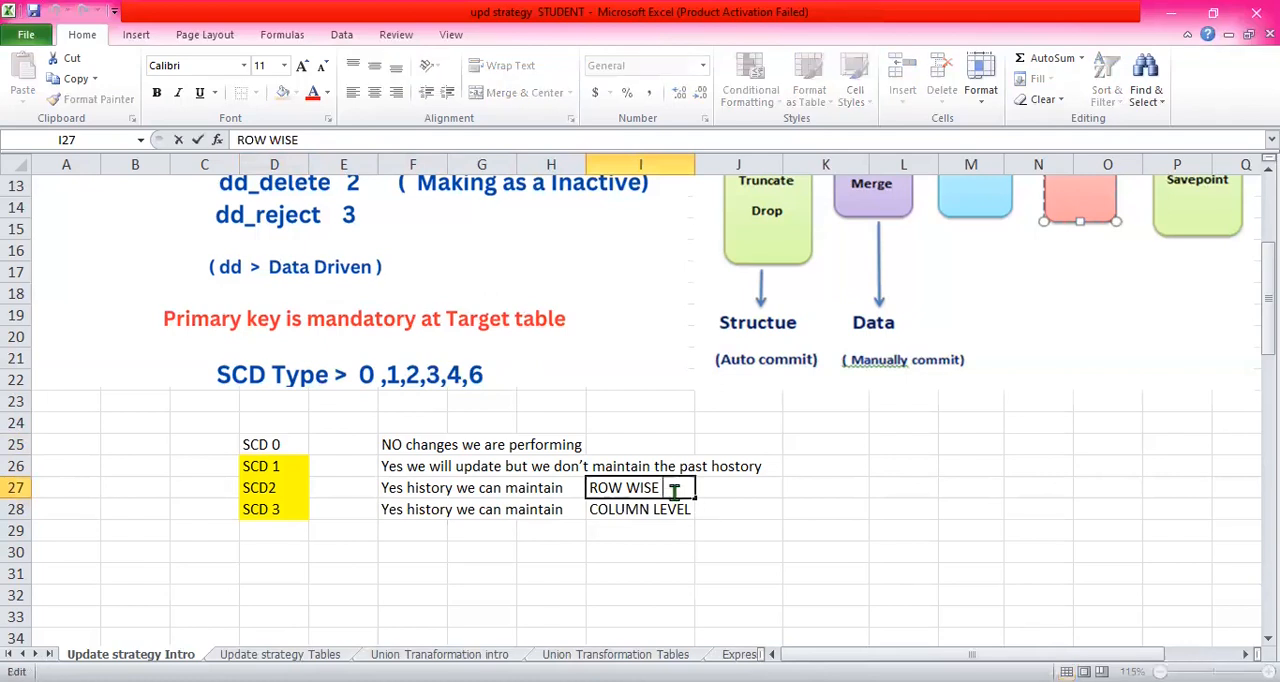
key(BackSpace)
key(BackSpace)
key(BackSpace)
key(BackSpace)
text(LEVEL)
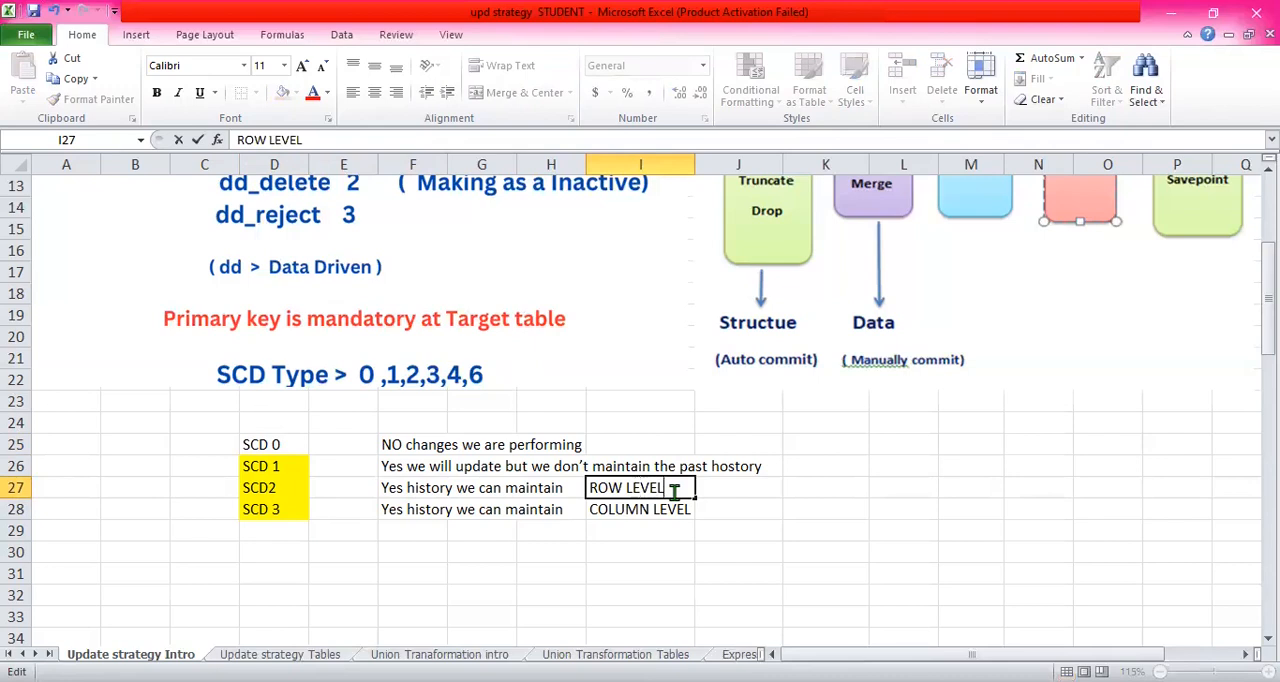
click(737, 486)
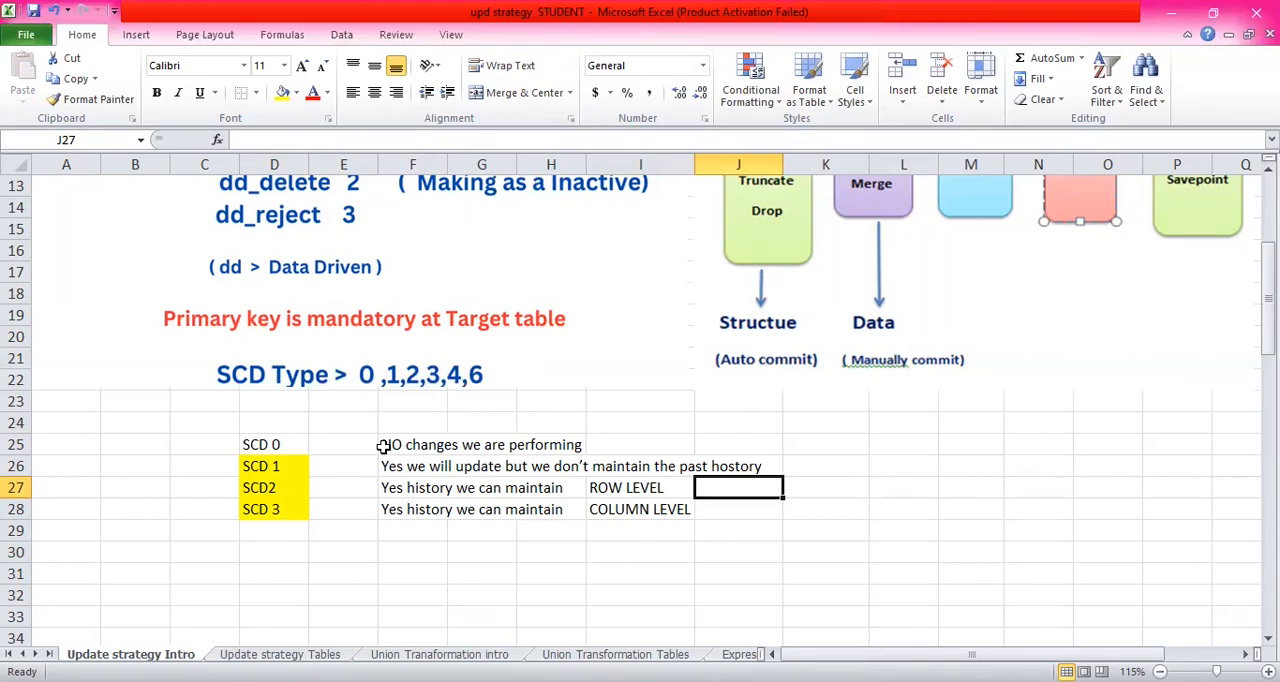
- Examine the Update strategy overview and the list of SCD types 0 to 3 with their descriptions
scroll(470, 442, up, 3)
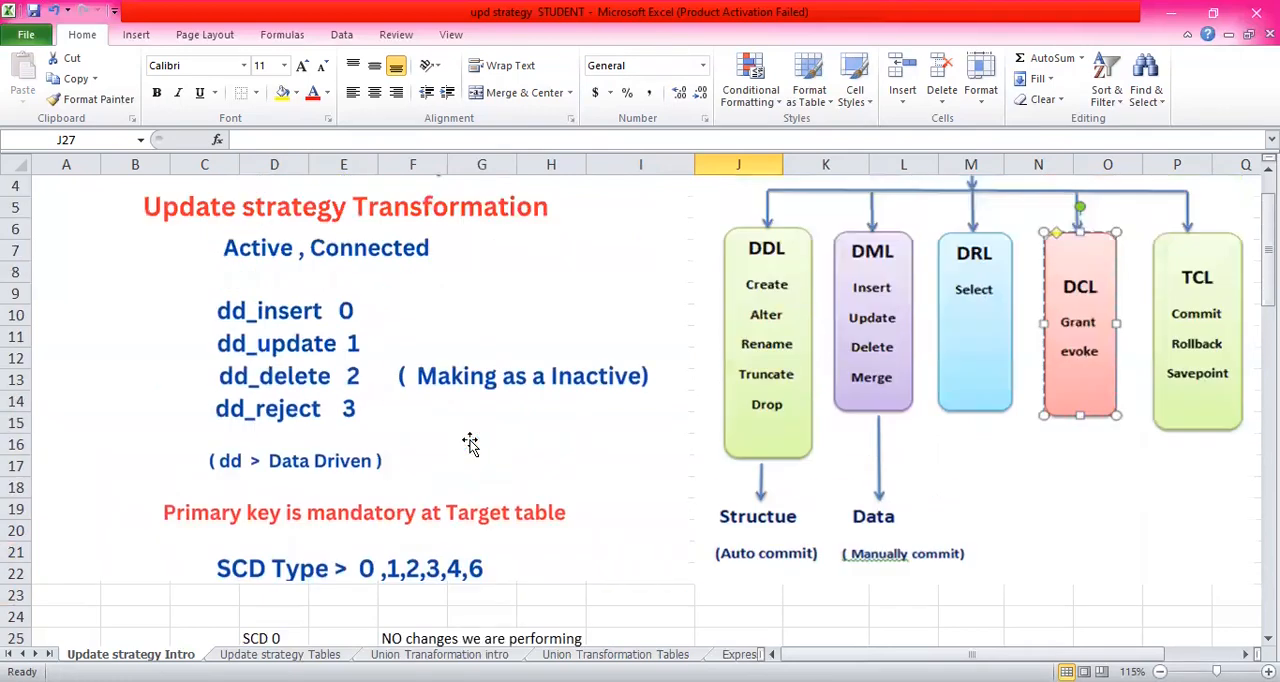
scroll(470, 442, down, 4)
drag(263, 380, 274, 443)
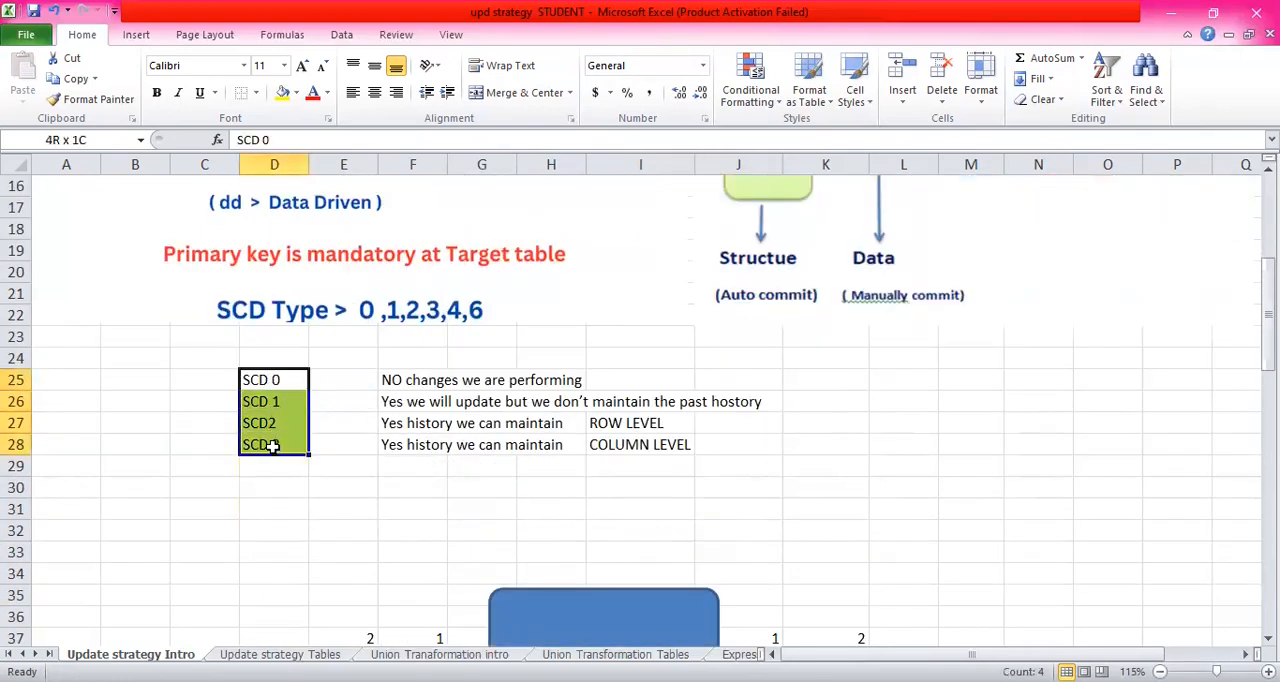
click(349, 377)
click(484, 360)
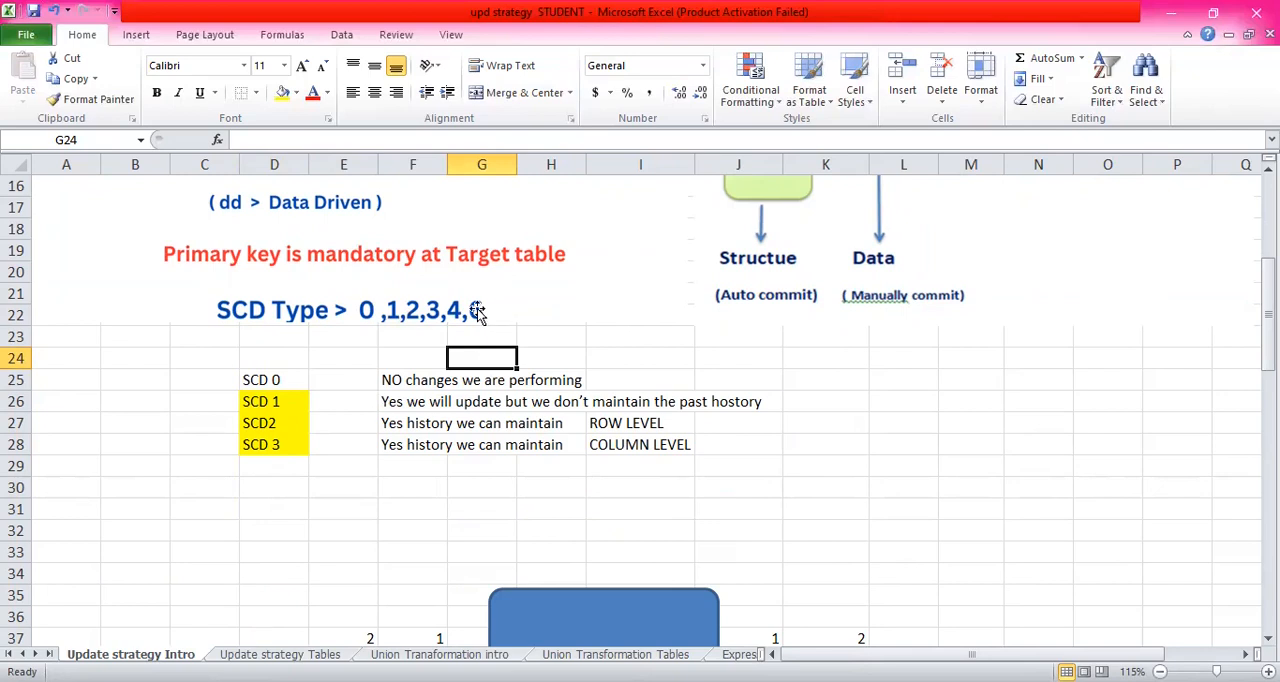
click(574, 373)
click(572, 360)
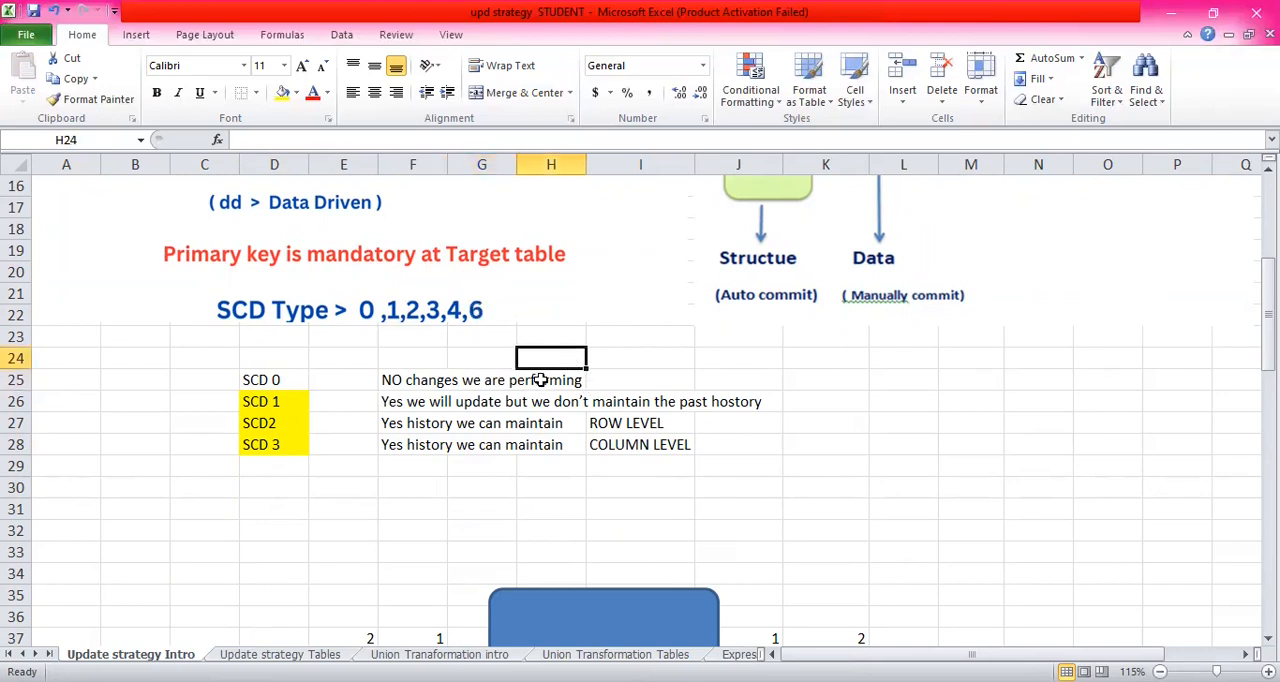
click(279, 403)
drag(279, 403, 277, 445)
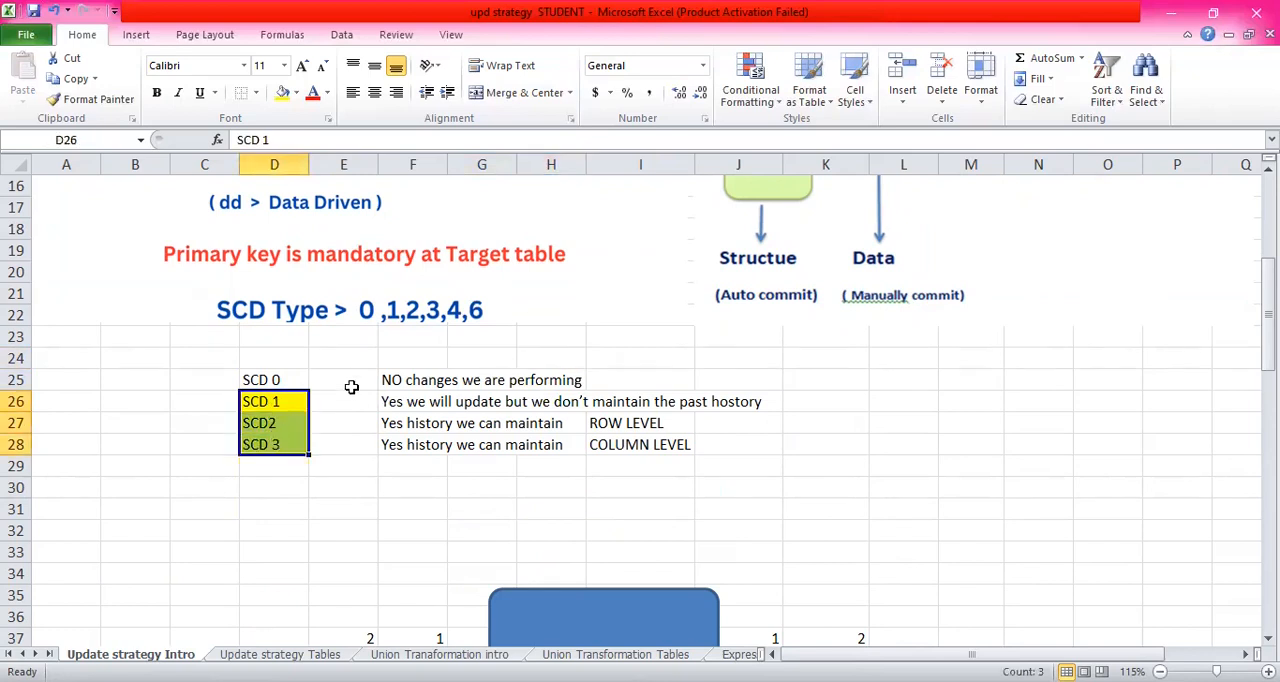
click(346, 403)
click(283, 400)
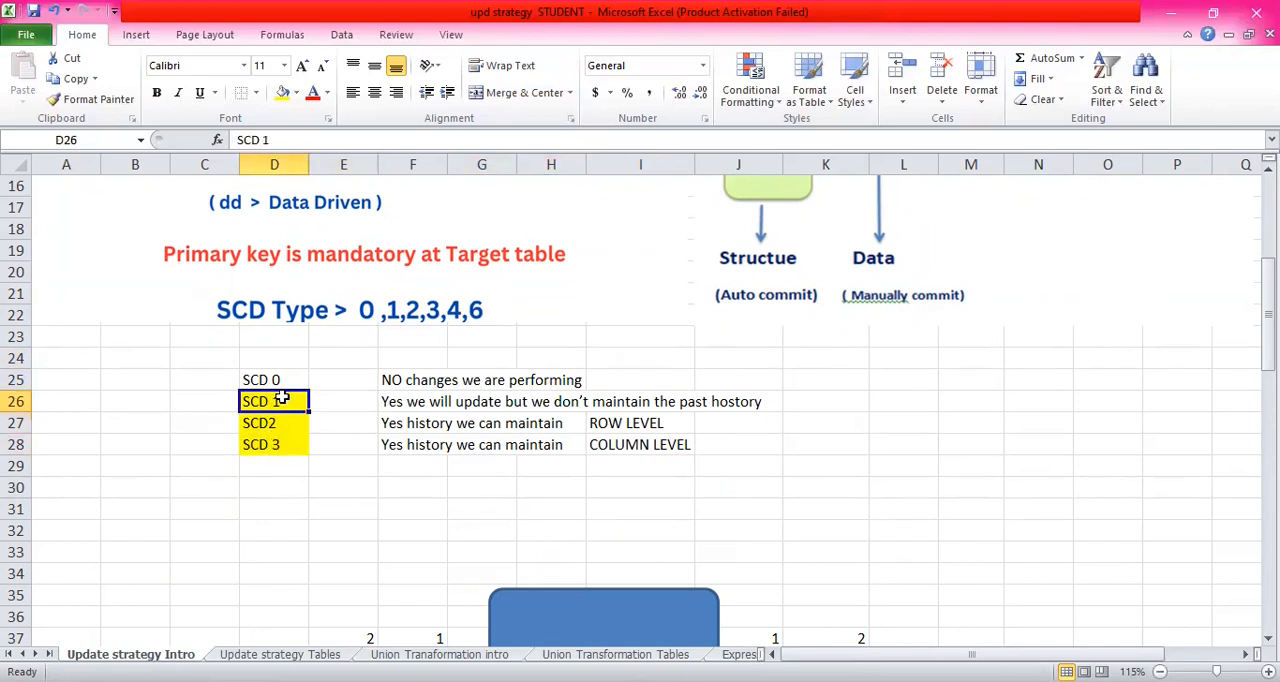
click(276, 424)
click(325, 422)
click(258, 422)
click(340, 422)
- Set the font colour of the SCD2 label in D27 to red
click(278, 426)
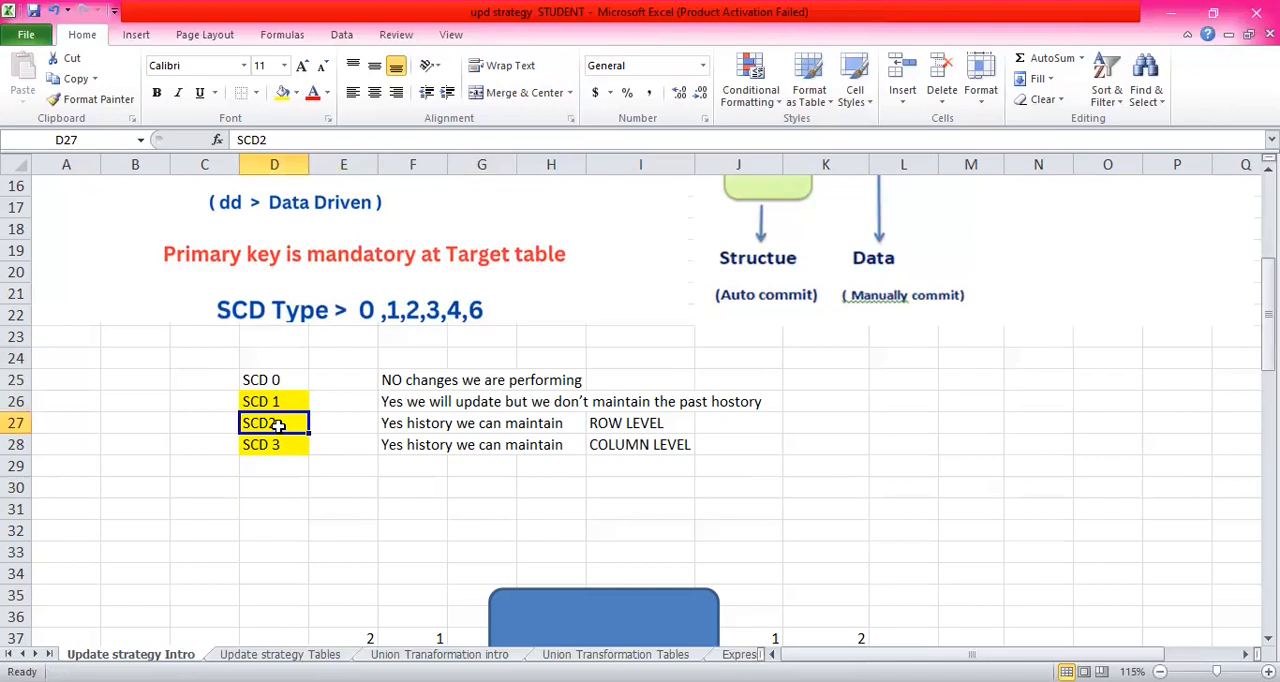
click(313, 92)
click(365, 421)
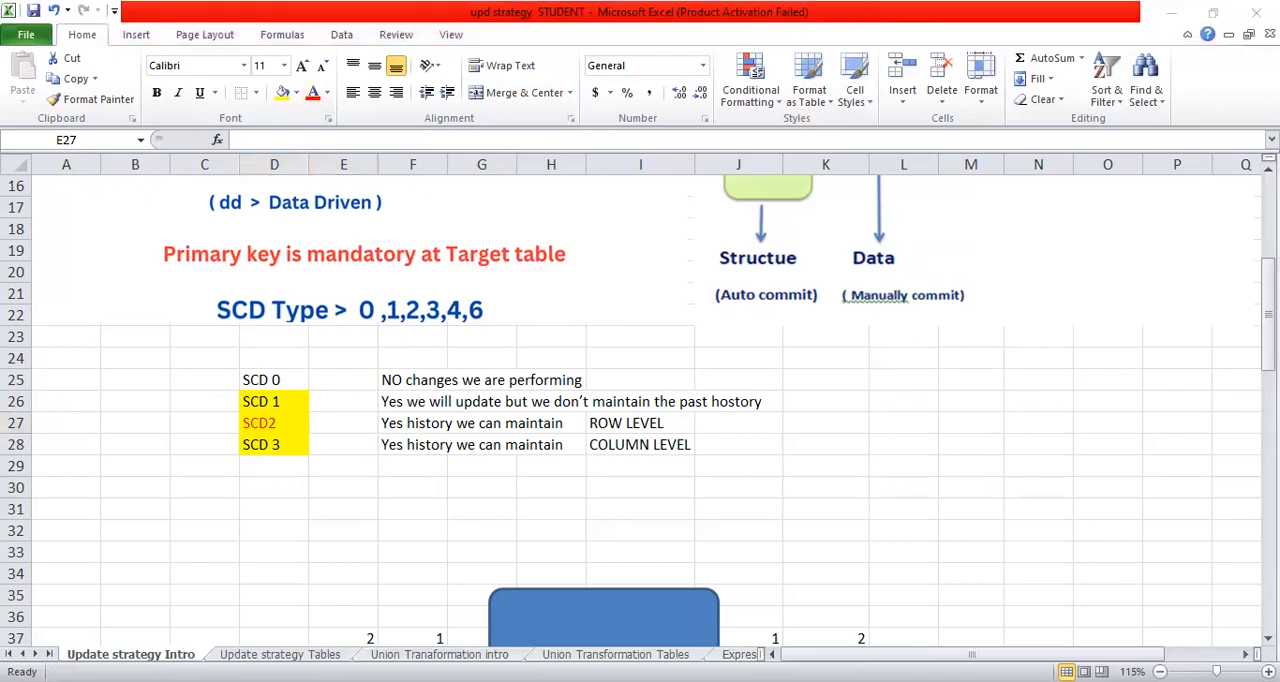
- Enter "SOURCE" in D38 above the blue record box and "TABLE" in M38 above the orange record box
scroll(623, 272, down, 1)
scroll(740, 320, down, 4)
click(740, 318)
scroll(563, 402, down, 1)
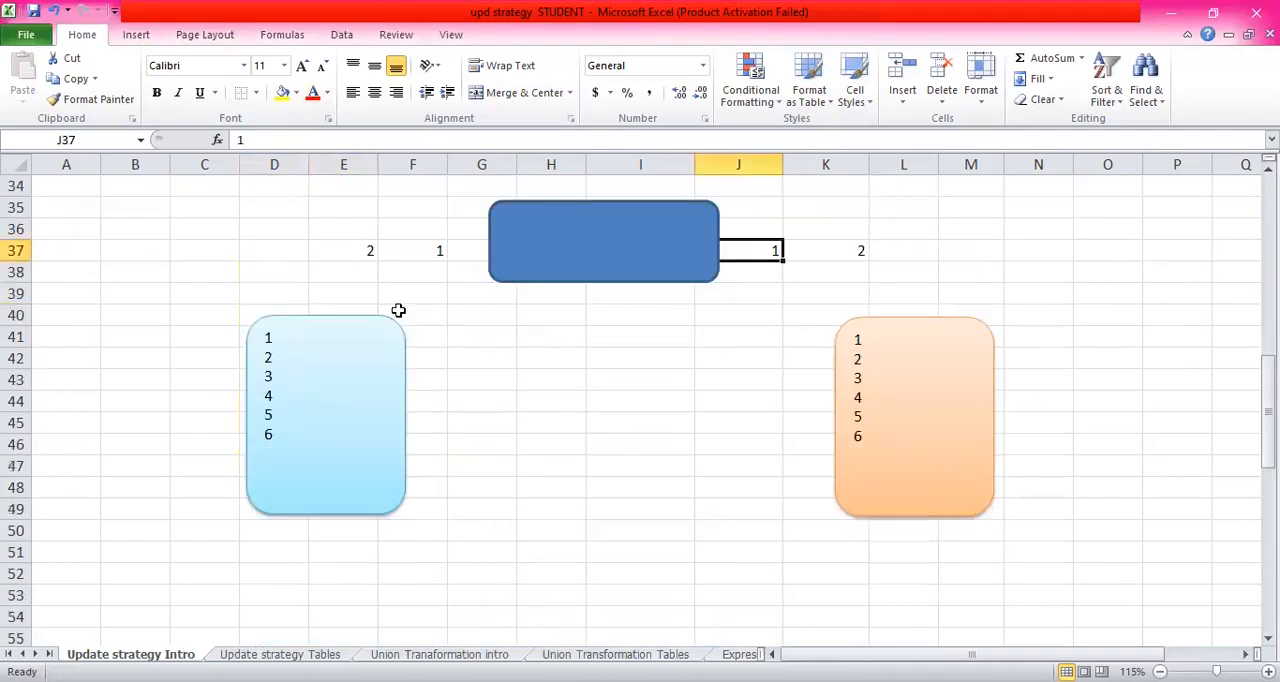
click(259, 271)
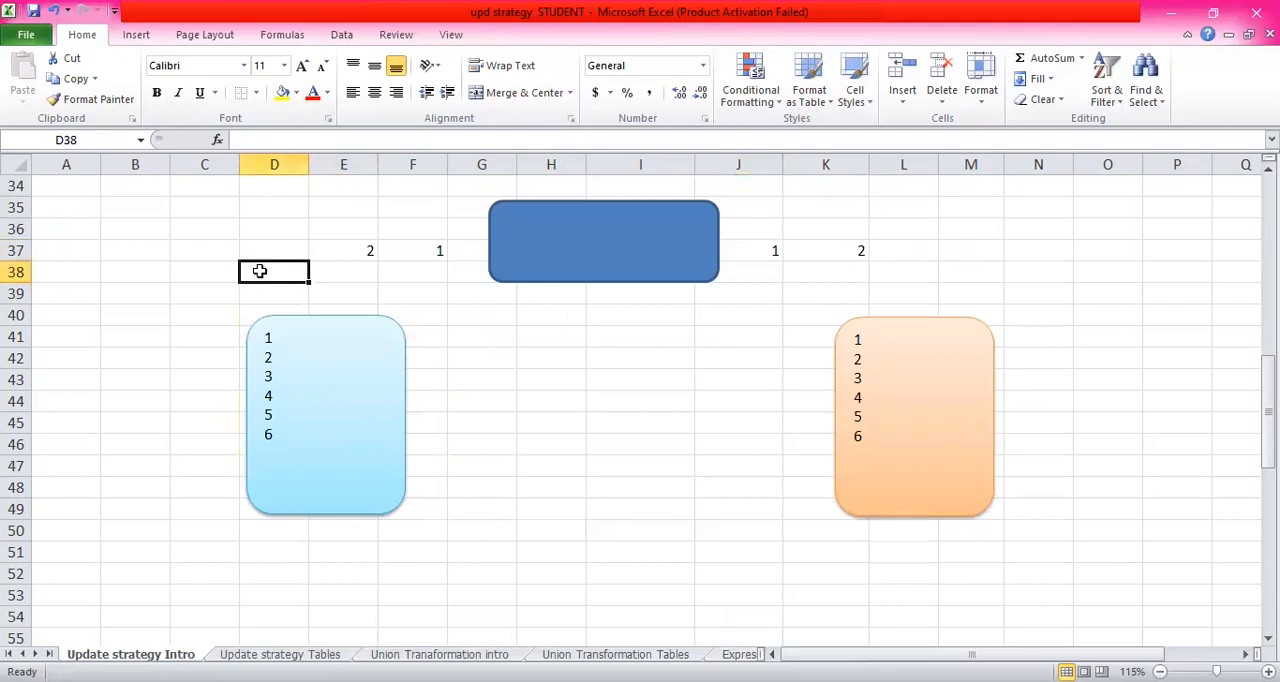
text(SOURCE)
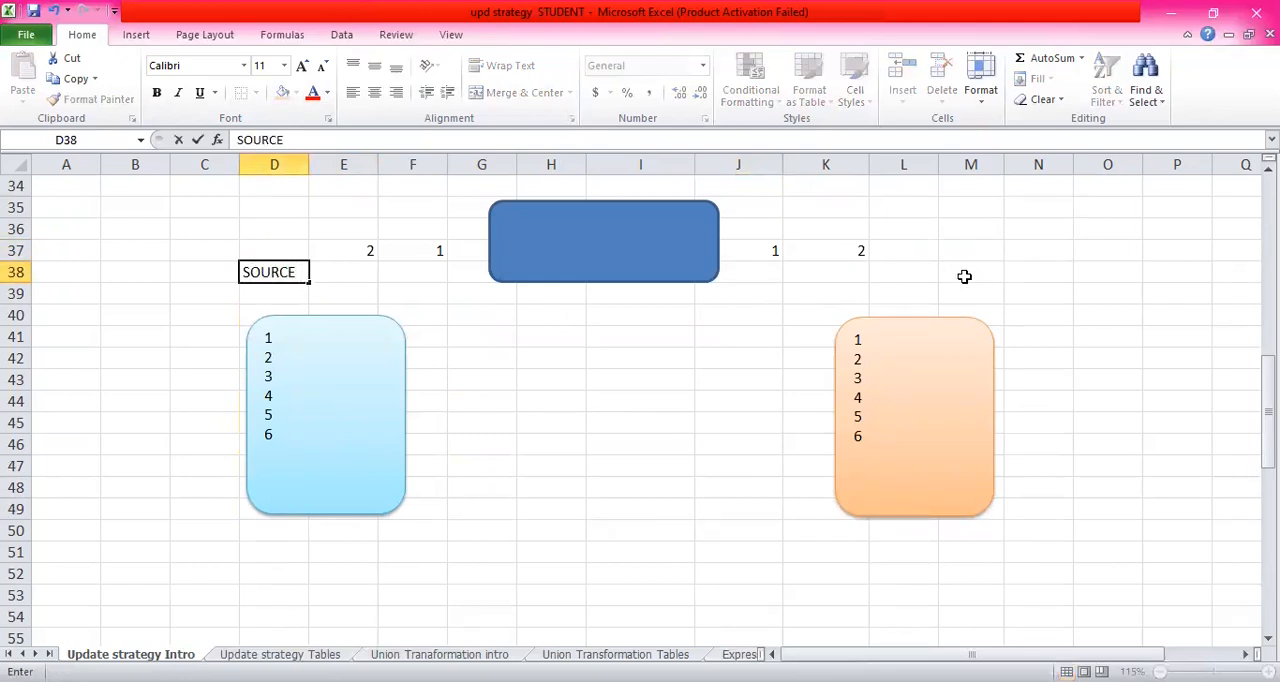
click(960, 272)
text(TABLE)
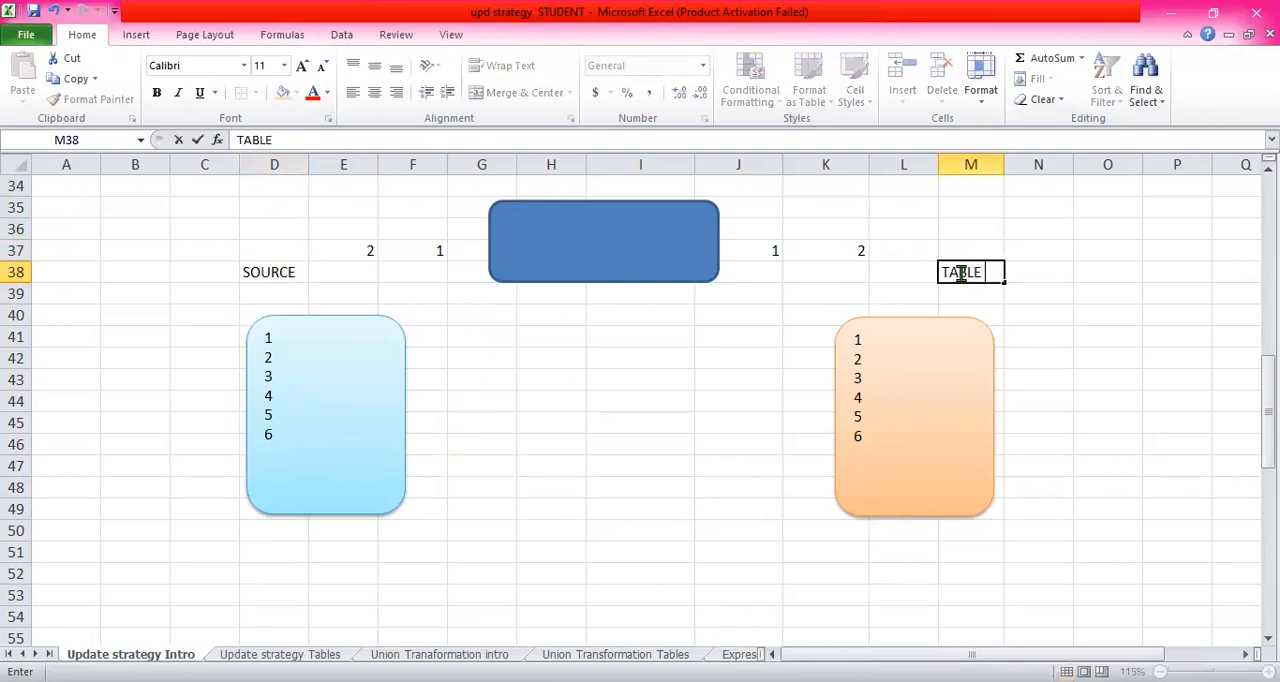
click(803, 297)
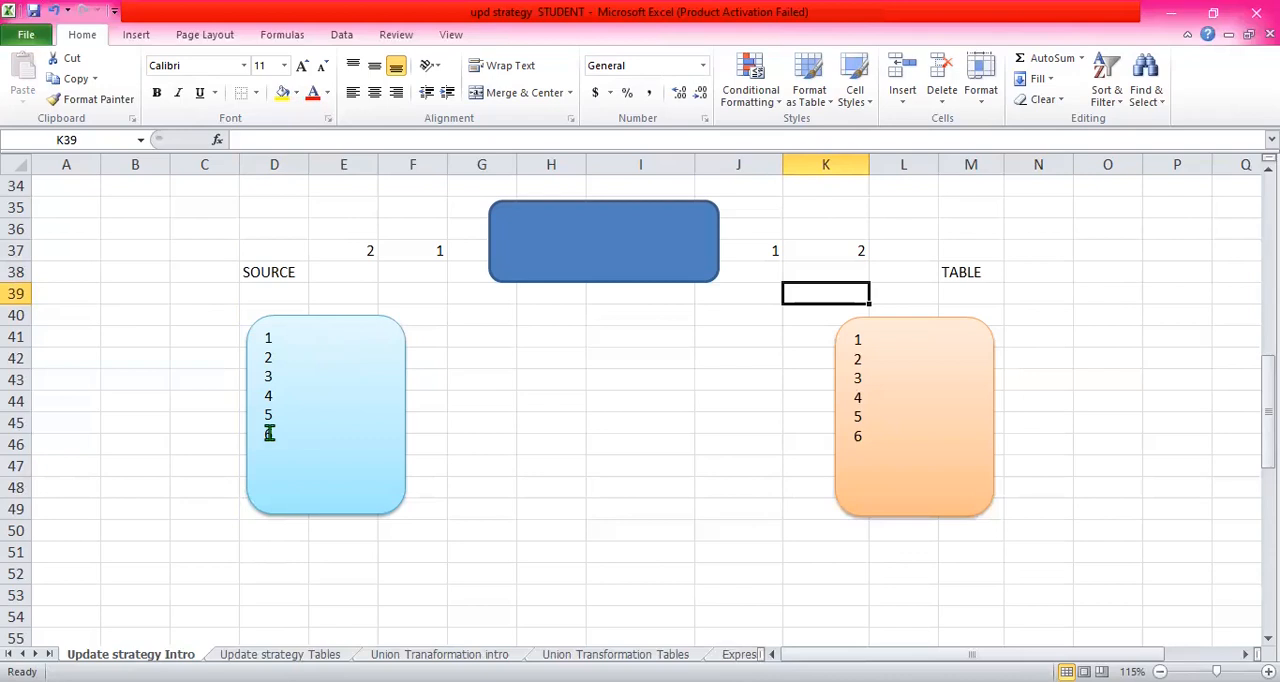
- Change the label in M38 above the orange record box to "TARGET"
click(546, 338)
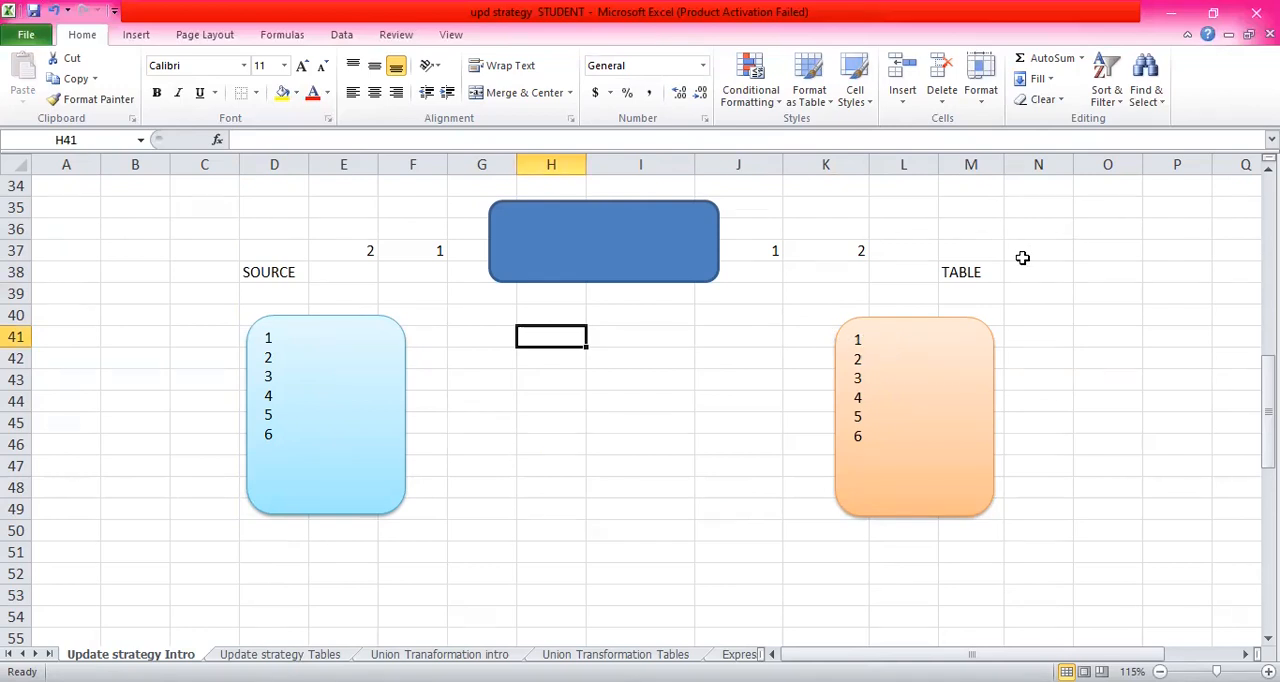
click(985, 275)
key(F2)
key(BackSpace)
key(BackSpace)
key(BackSpace)
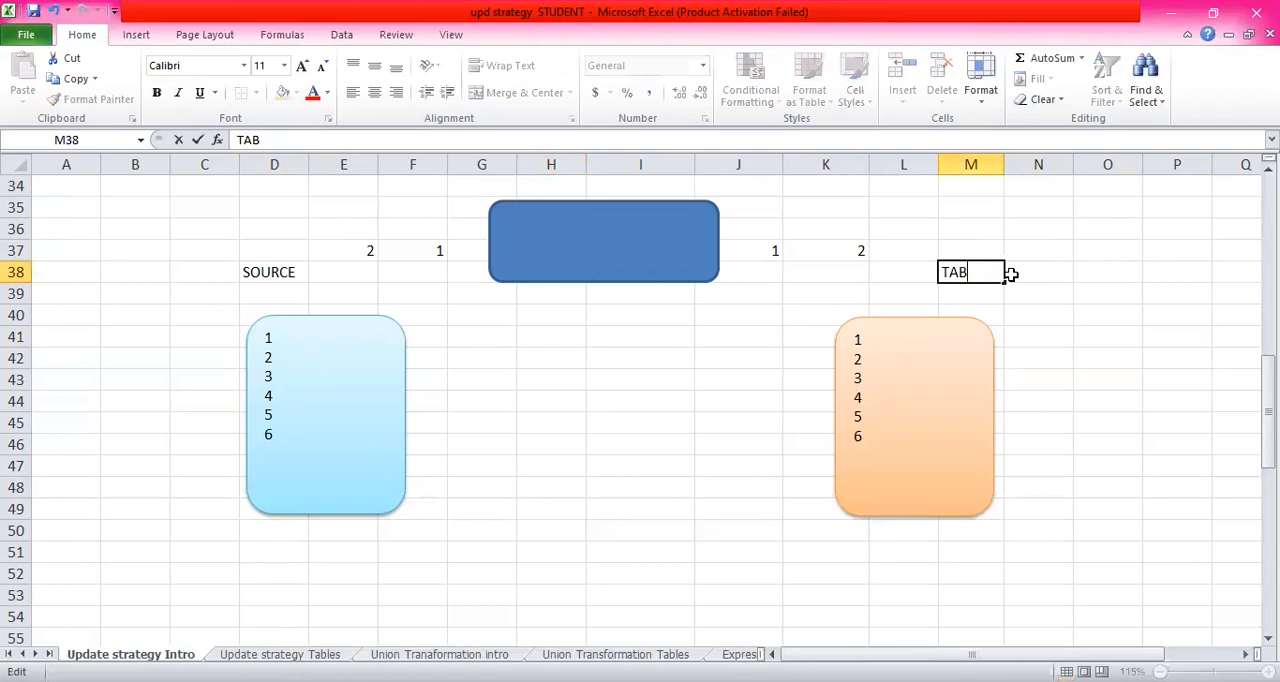
text(RGET)
click(728, 346)
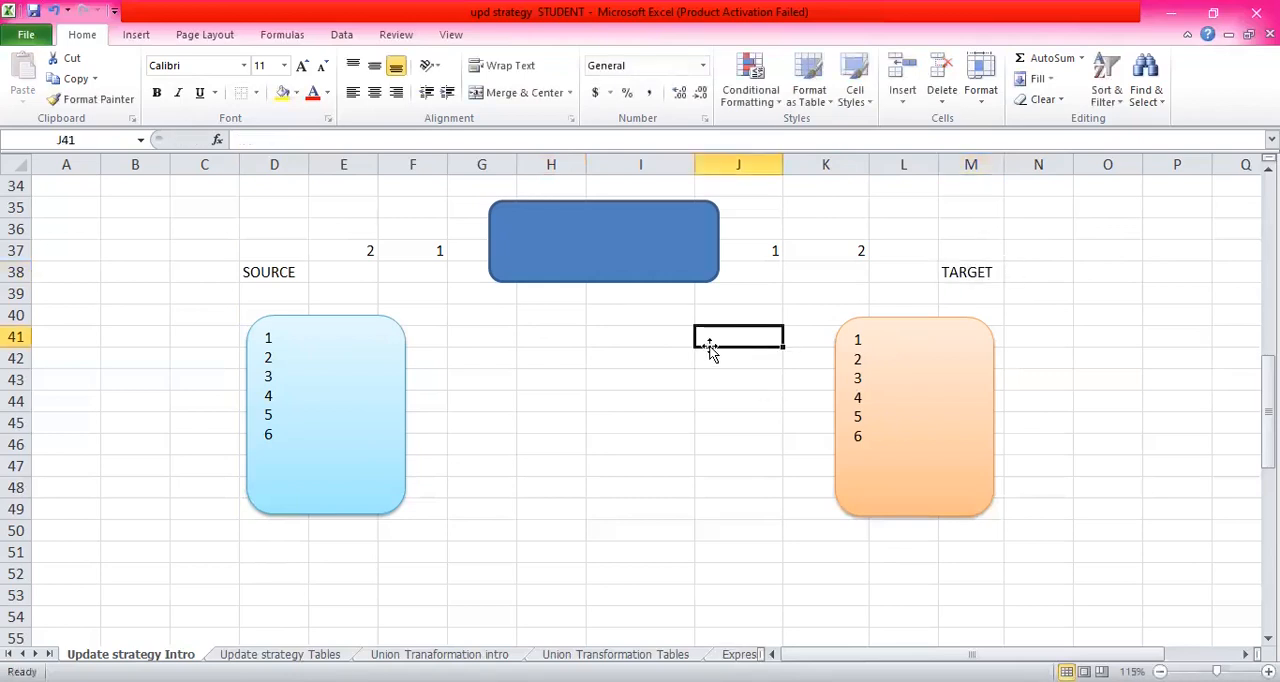
click(606, 335)
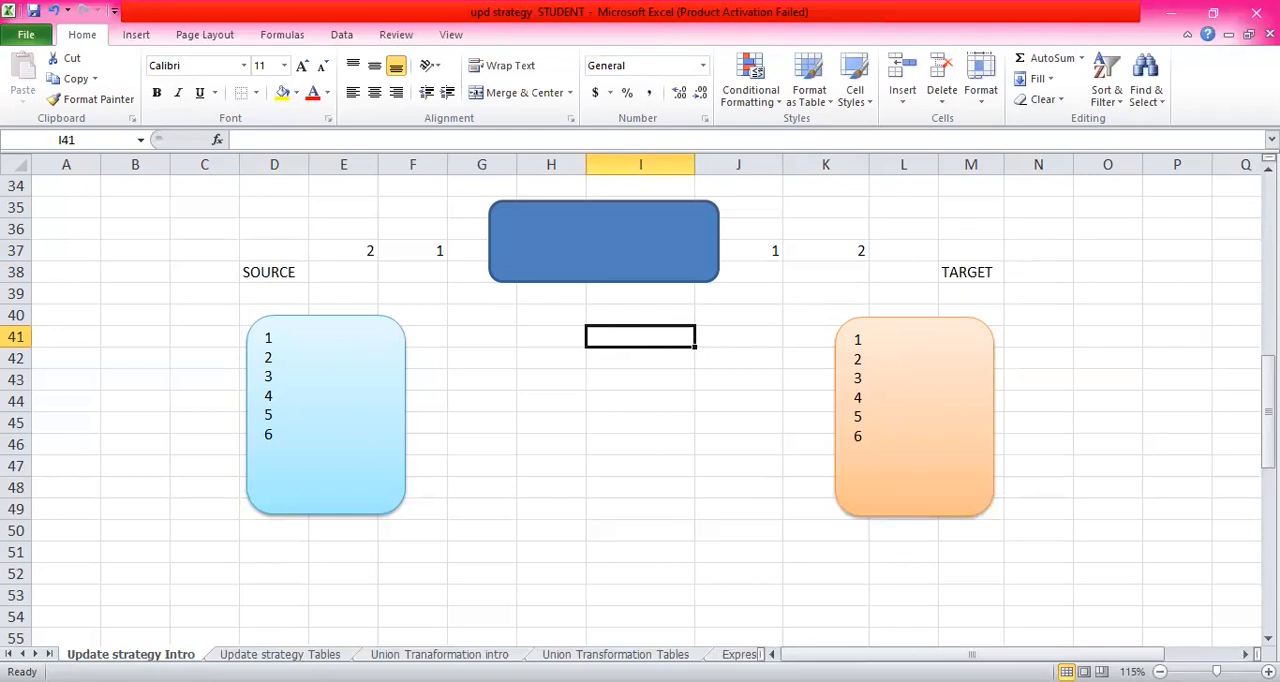
- Enter 1000 in E39 for the source and 1000 in L39 for the target
key(alt+Tab)
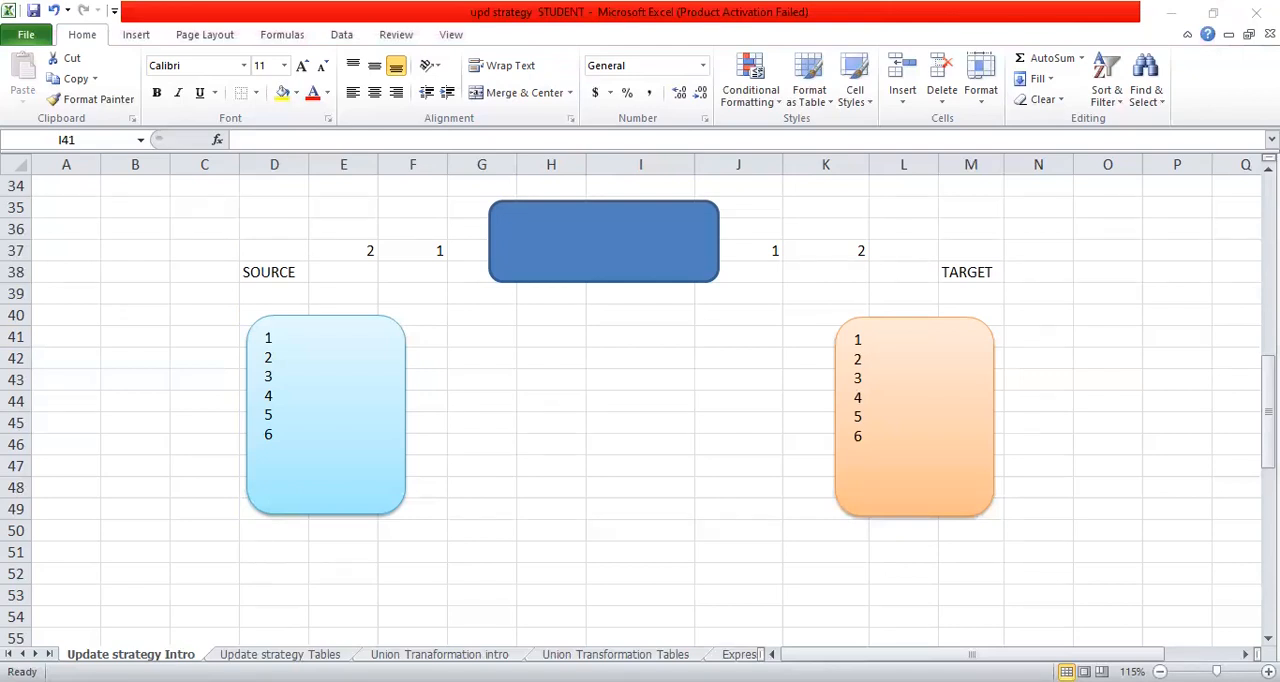
key(alt+Tab)
click(330, 292)
text(1000)
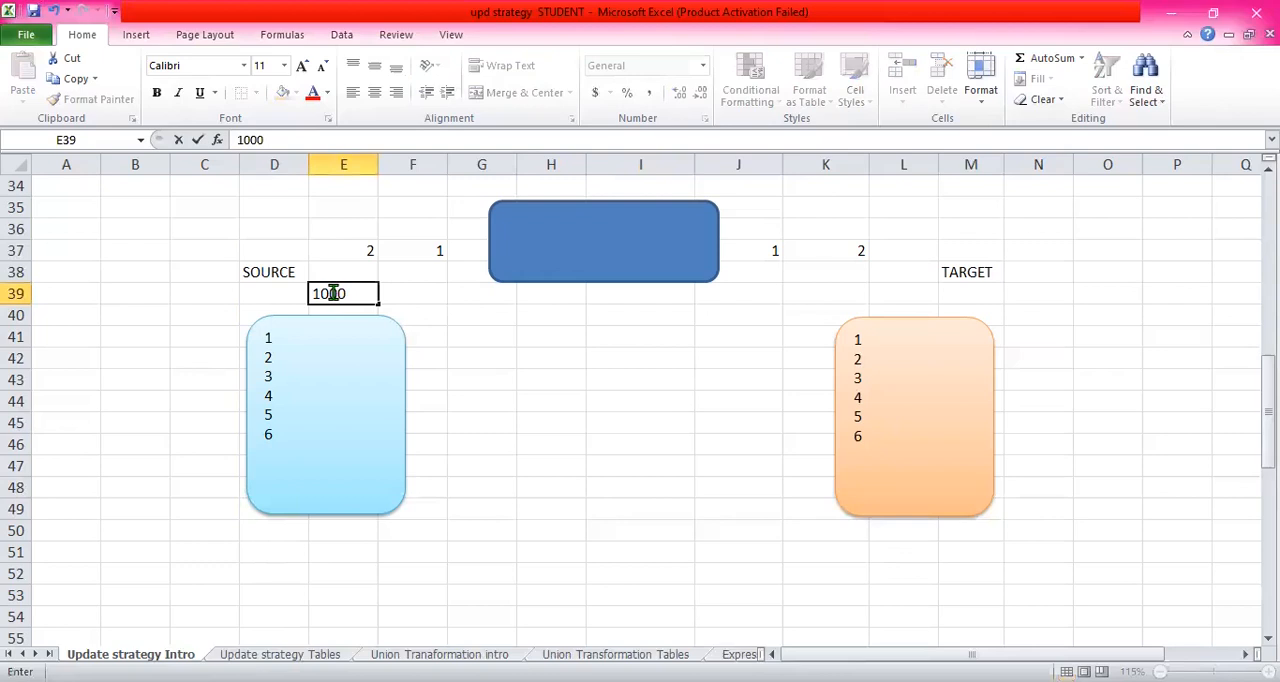
click(508, 312)
click(551, 311)
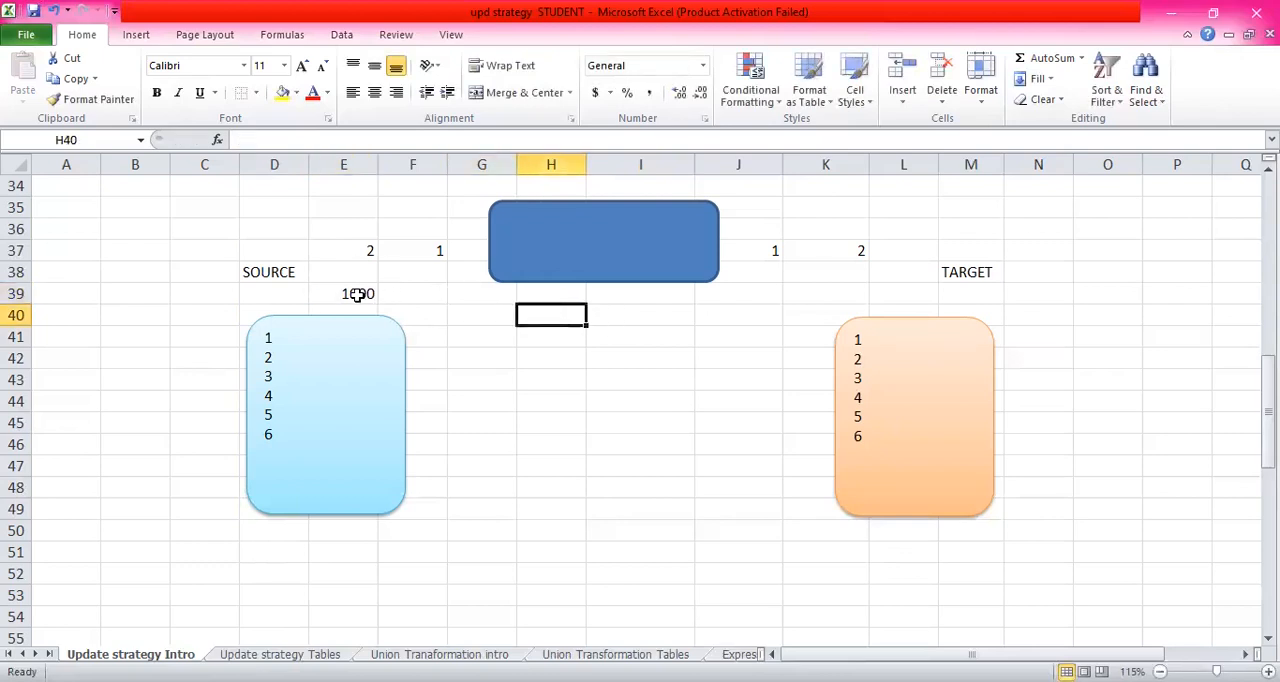
click(897, 293)
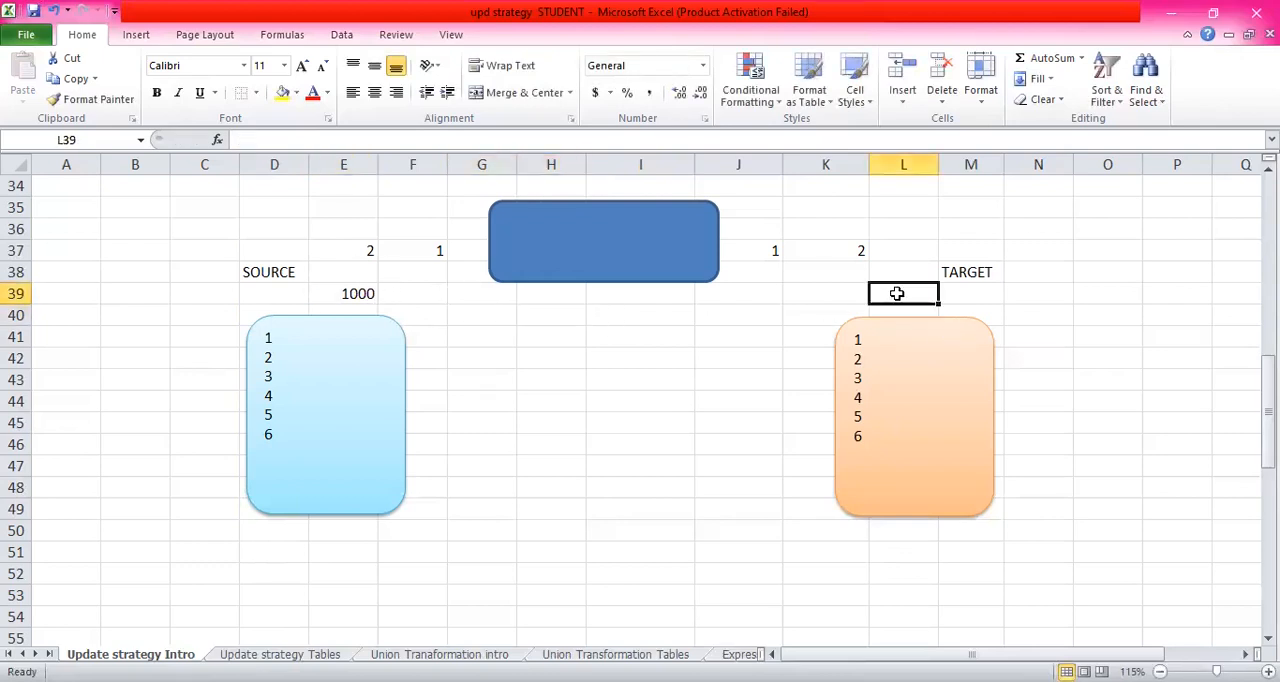
text(1000)
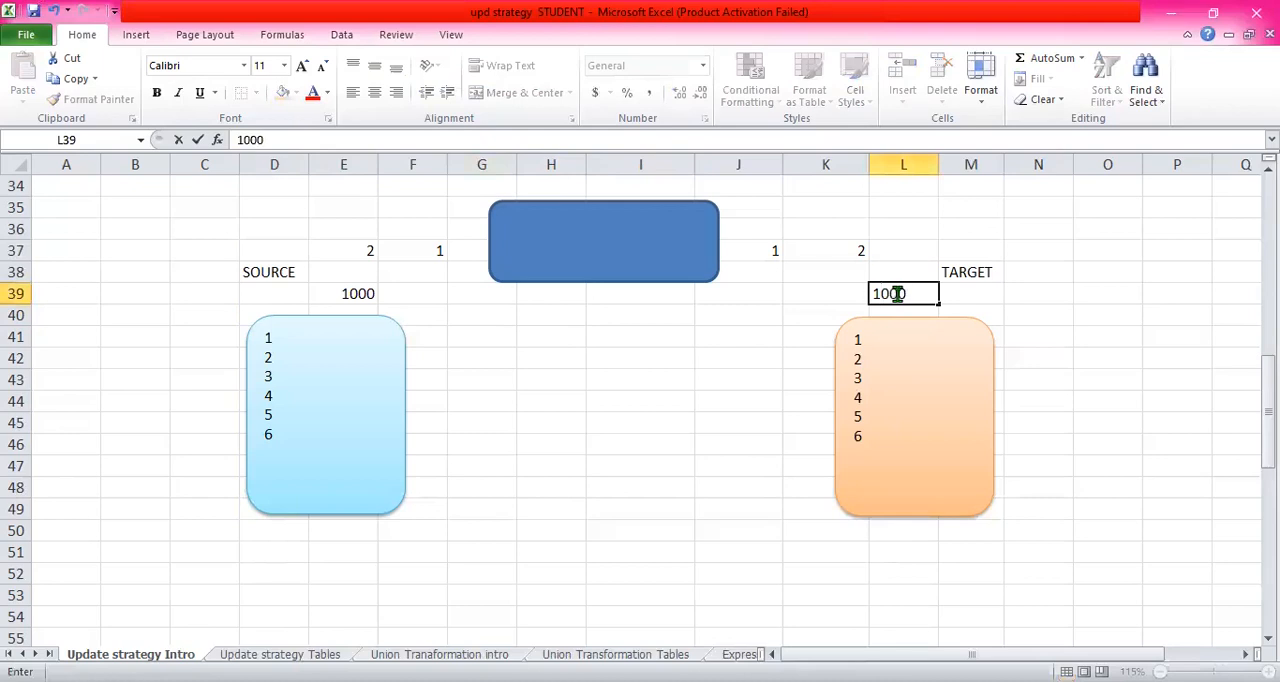
click(964, 296)
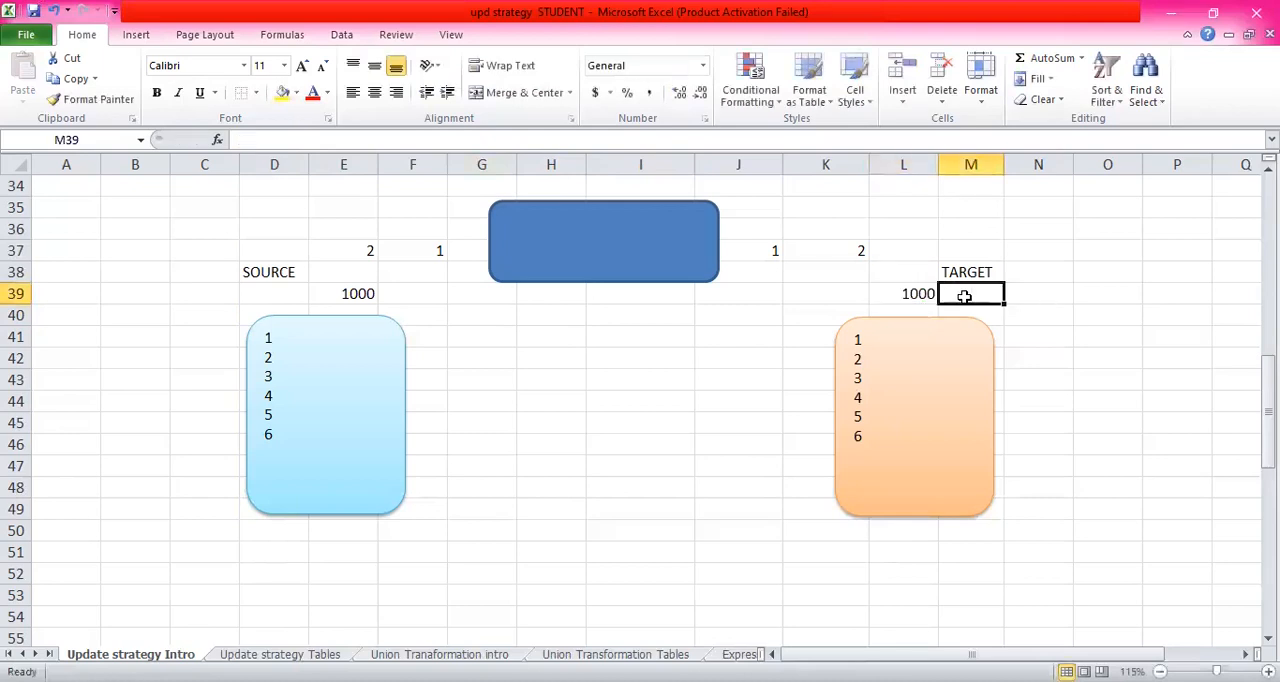
click(898, 293)
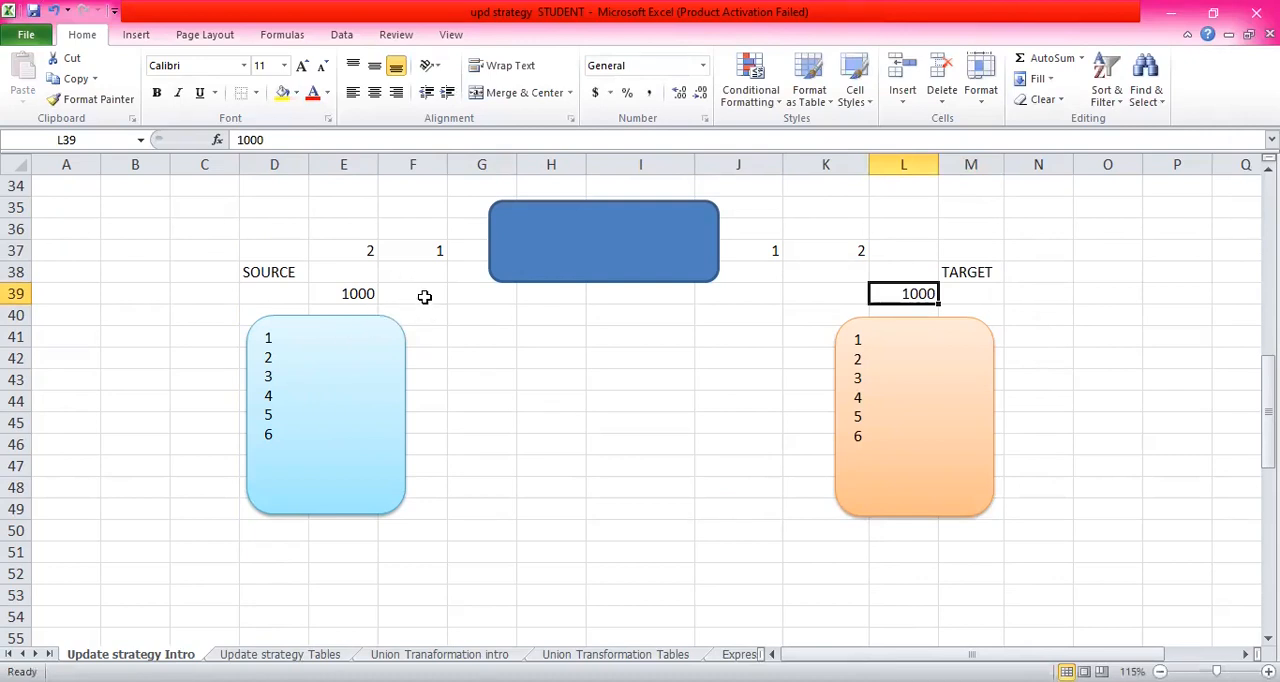
- Enter 100 in F39 beside the source's 1000 figure
click(424, 296)
text(100)
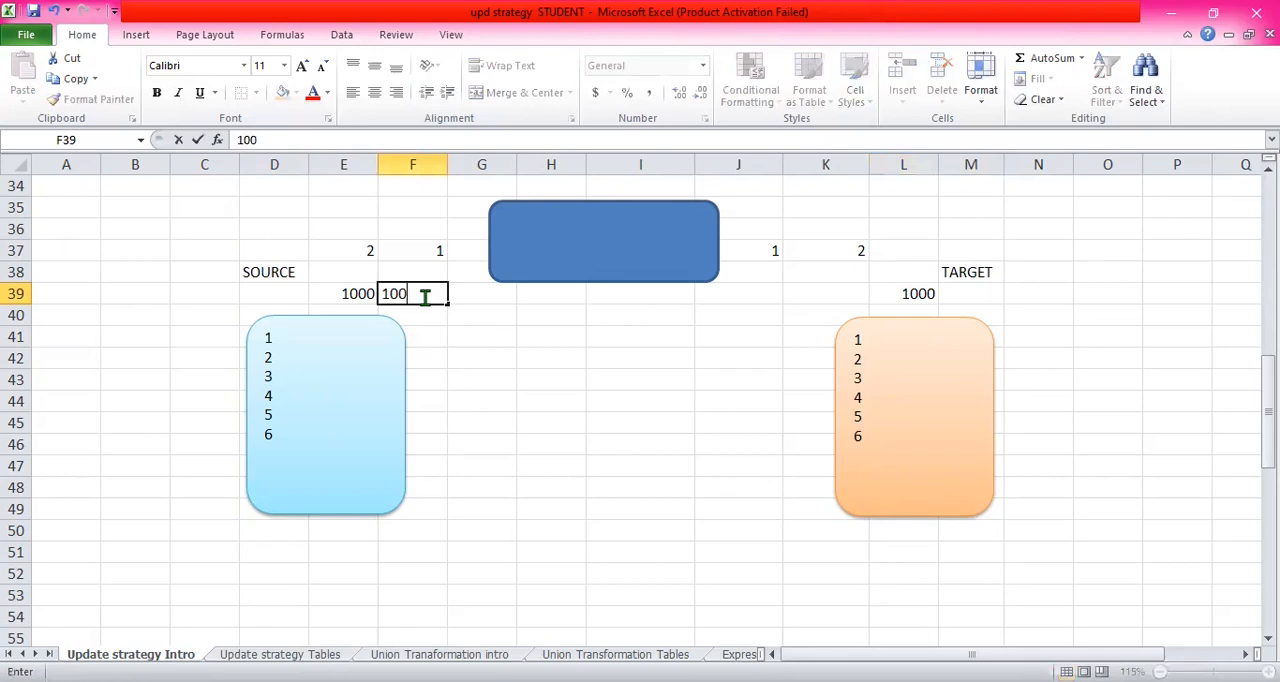
key(Return)
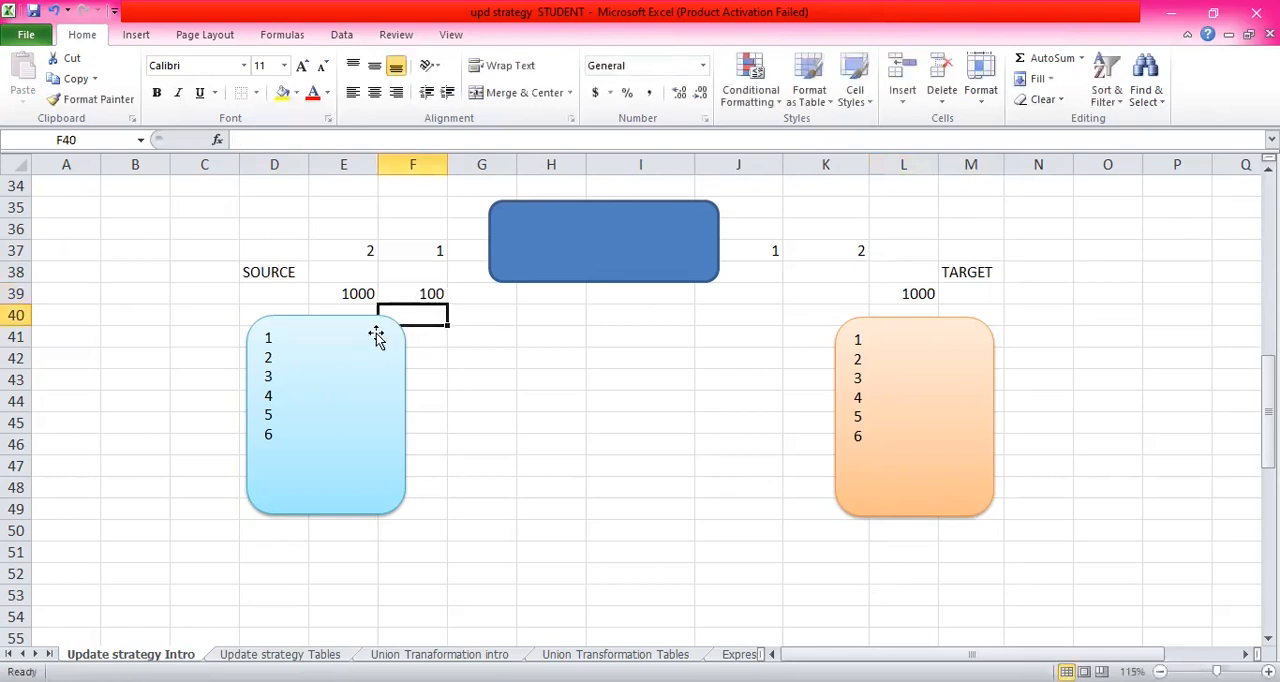
click(475, 290)
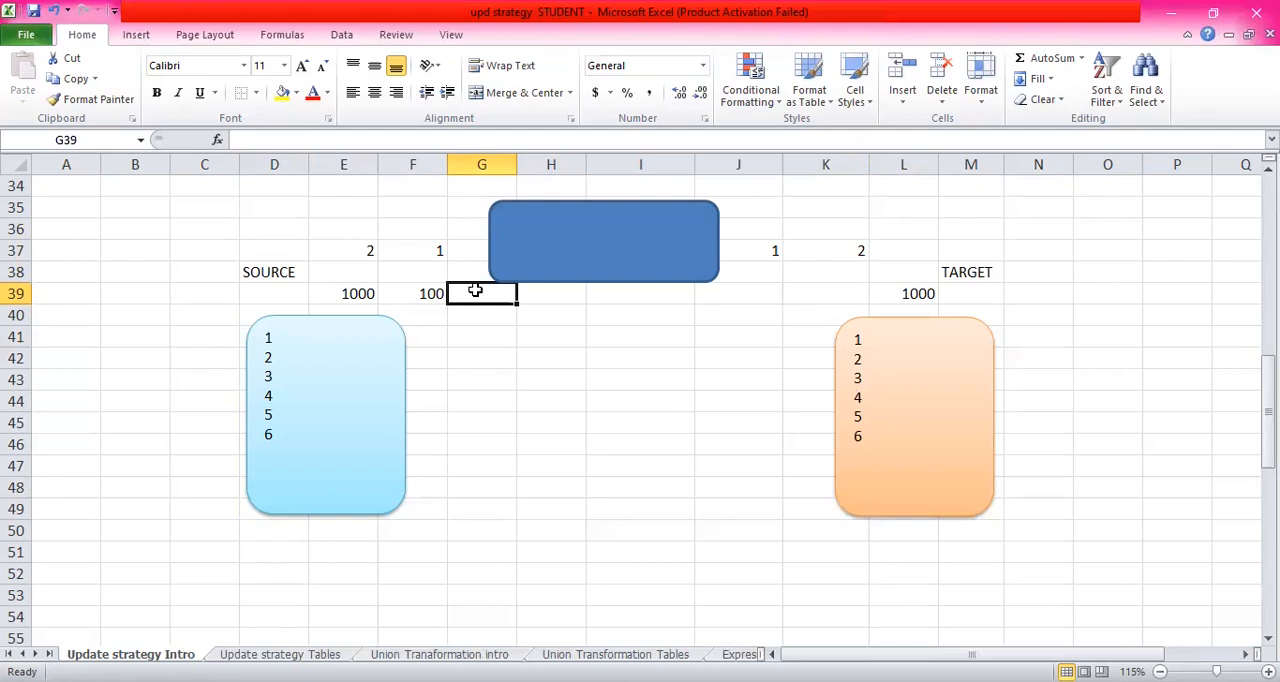
- Label K41 beside the orange record box as "PRIMAY KEY"
click(806, 337)
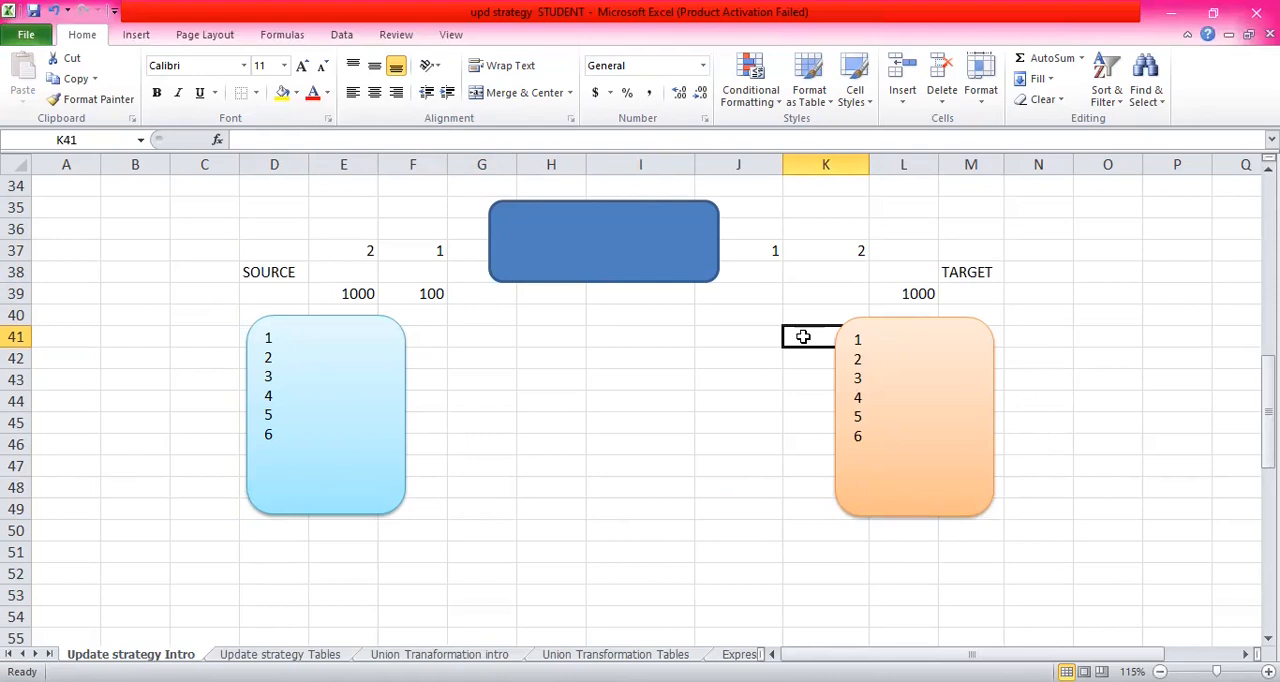
text(PR)
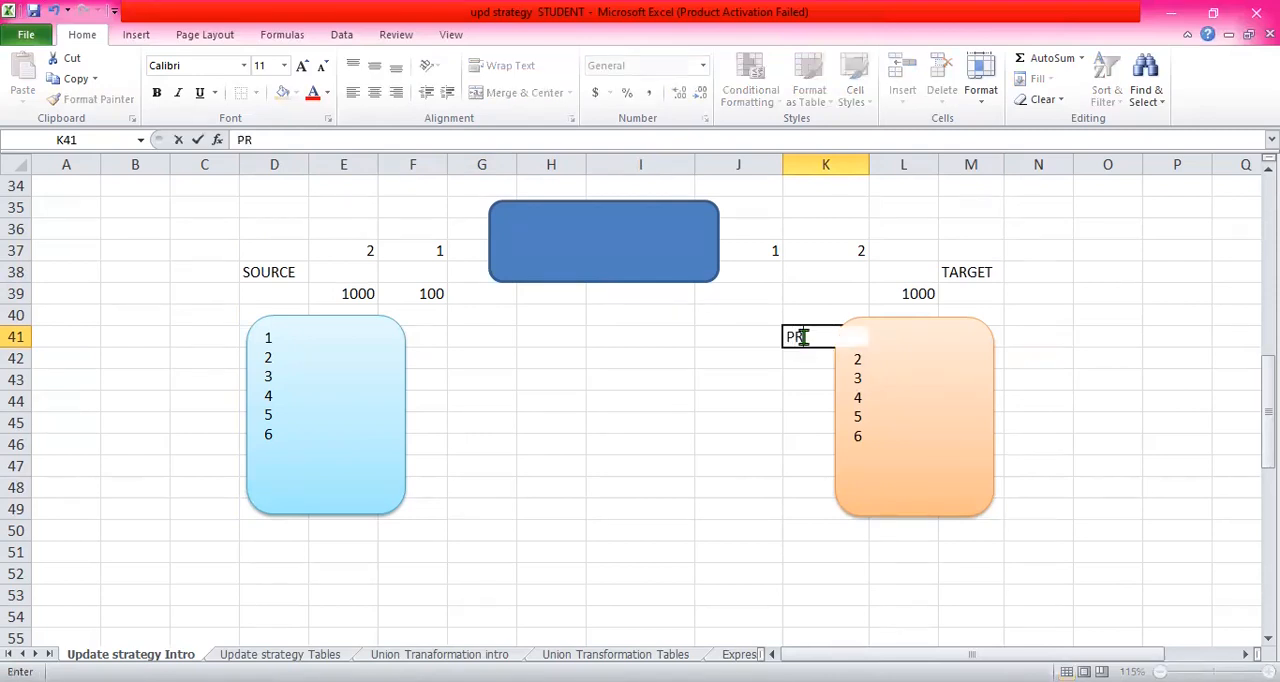
text(IMAY KEY)
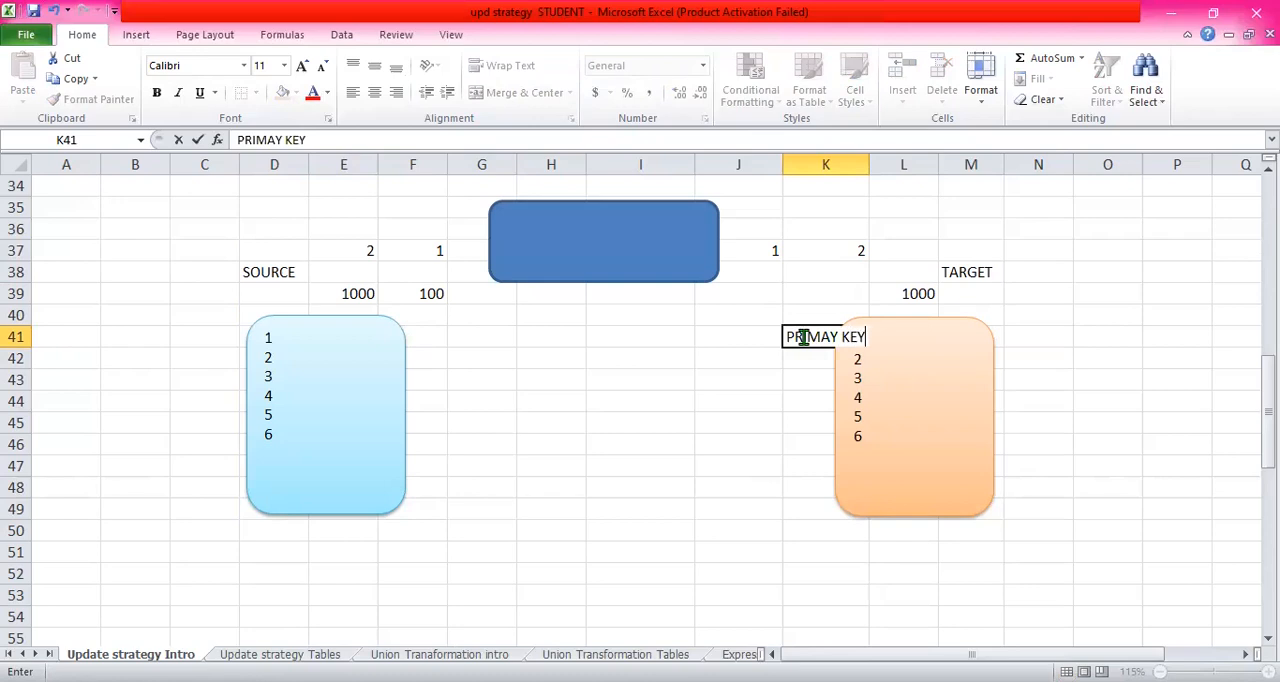
key(Return)
- Move the orange record box sideways into columns L to N so it no longer covers the label in K41
click(914, 351)
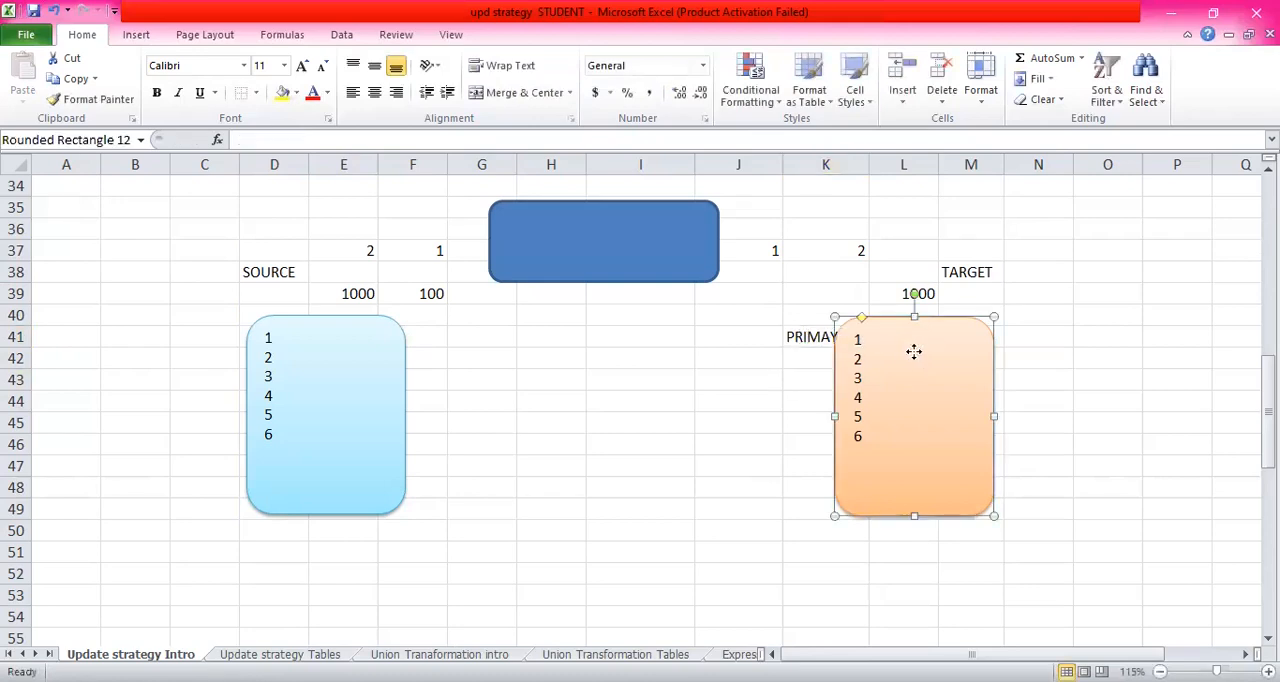
drag(914, 351, 952, 352)
click(1076, 345)
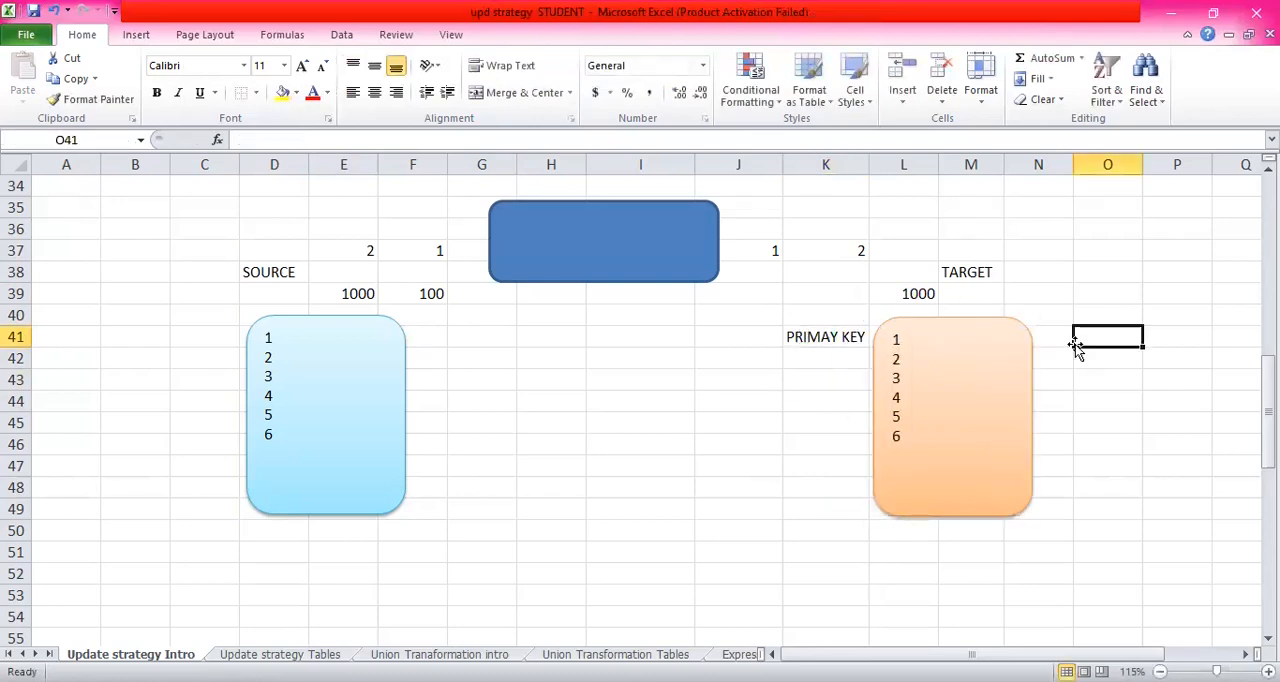
click(825, 338)
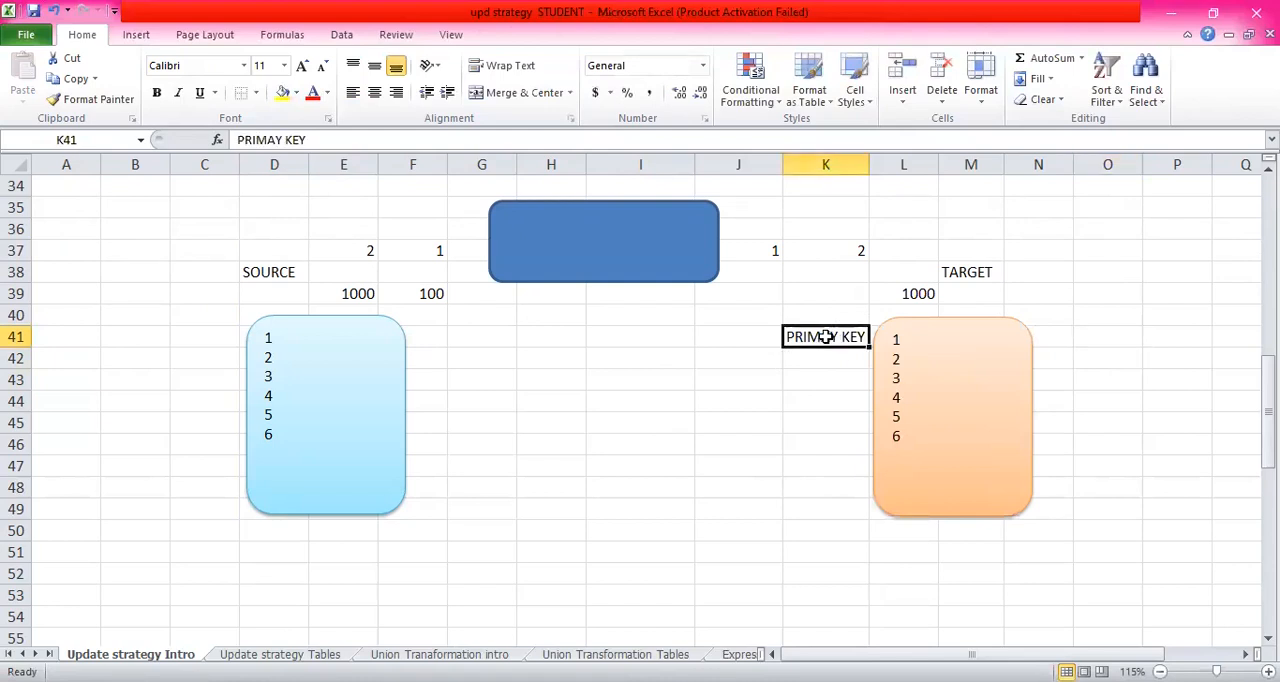
- Enter "STUDID" in D39 below the SOURCE label
click(481, 337)
click(264, 294)
text(STUD)
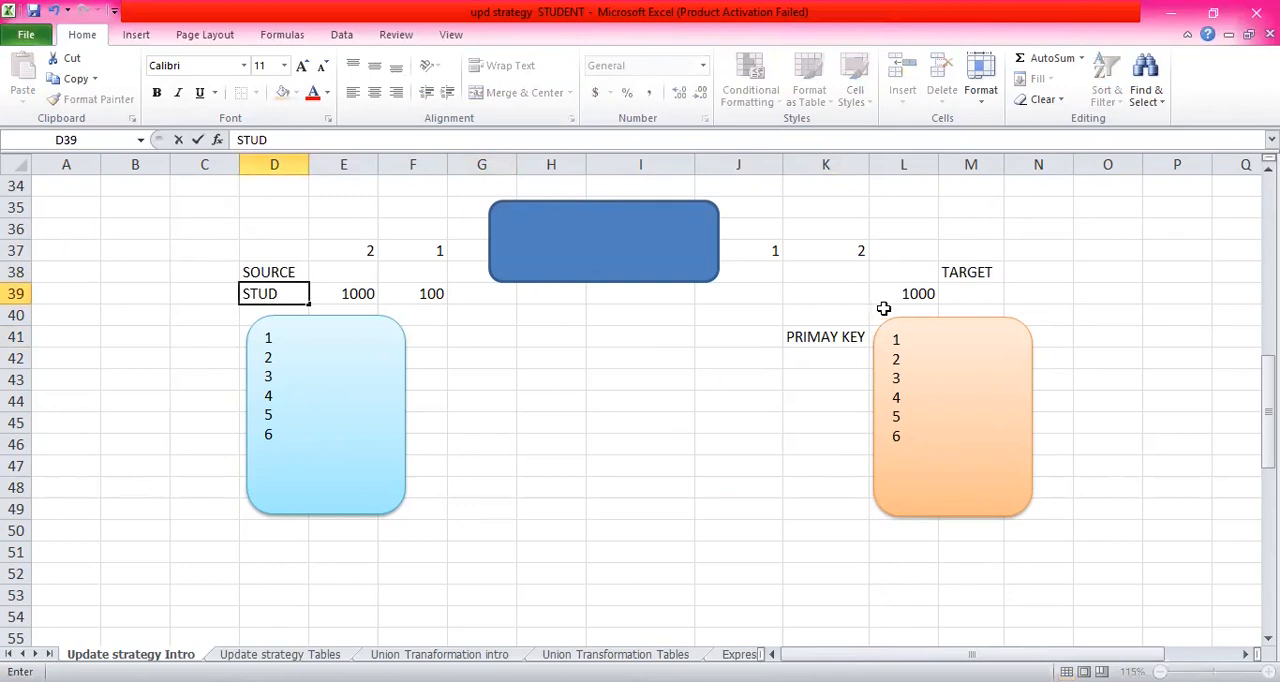
click(841, 292)
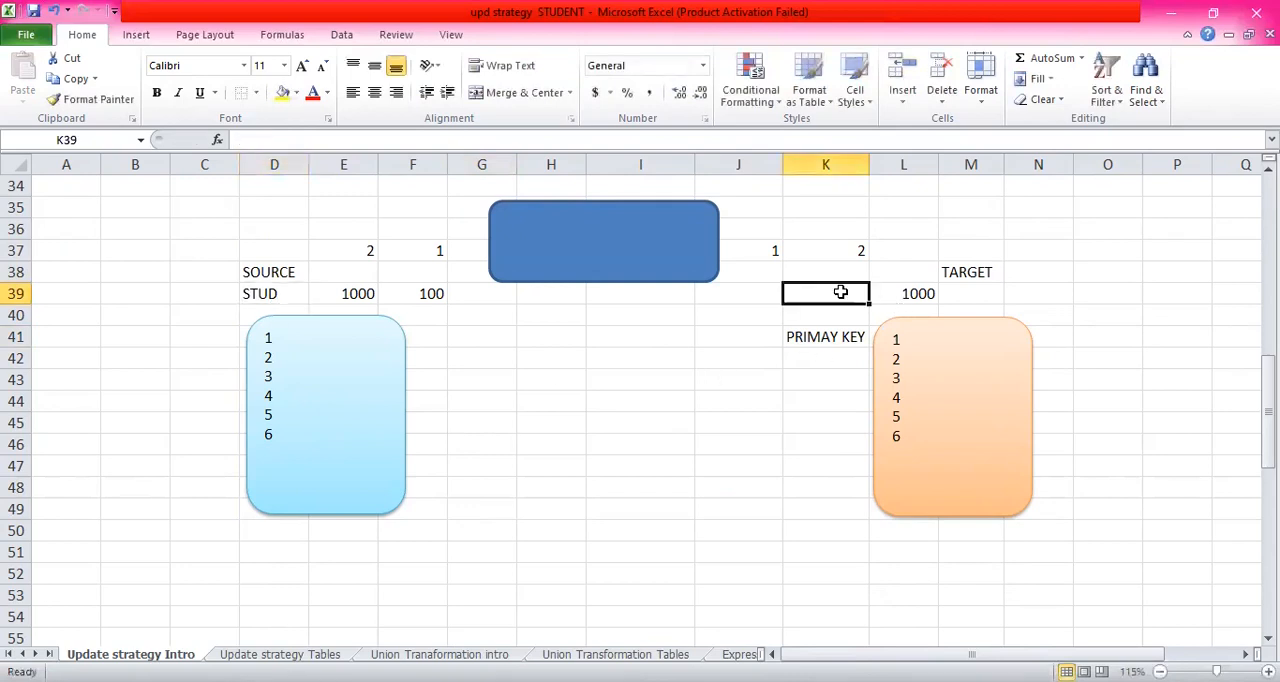
double_click(284, 293)
text(ID)
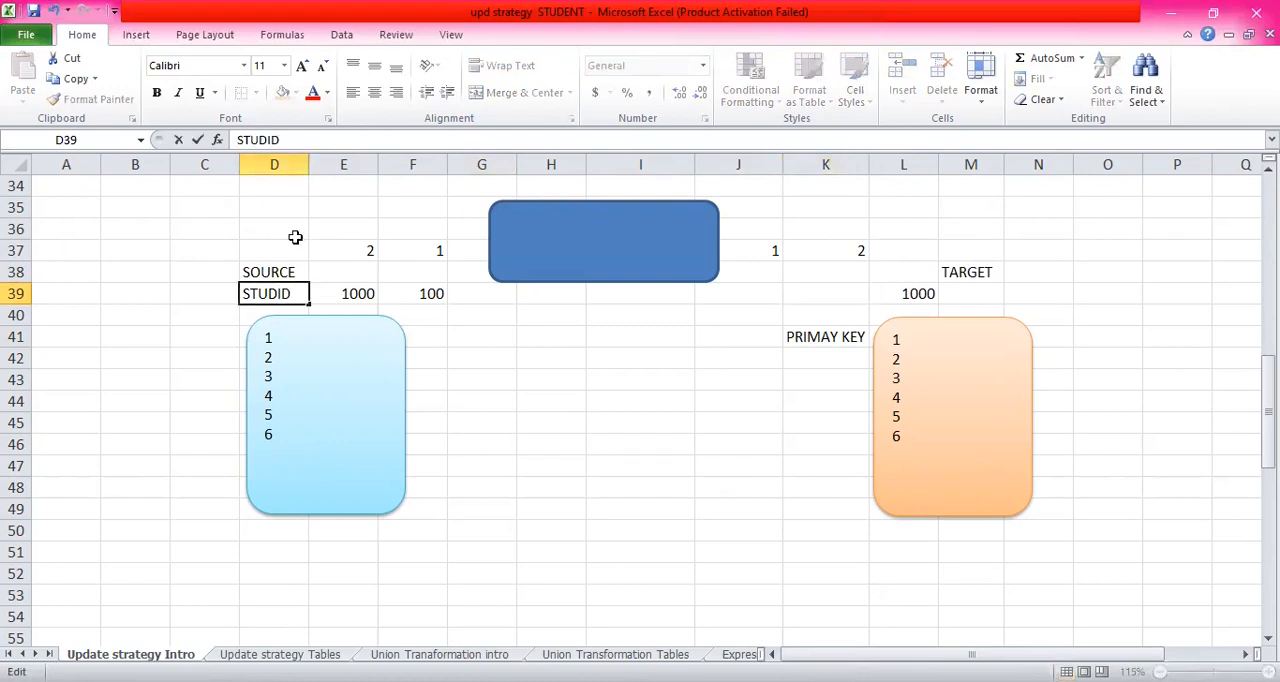
- Enter "STUDID" in D36 on the source side and "STUD" in L36 on the target side
click(287, 226)
text(STUD)
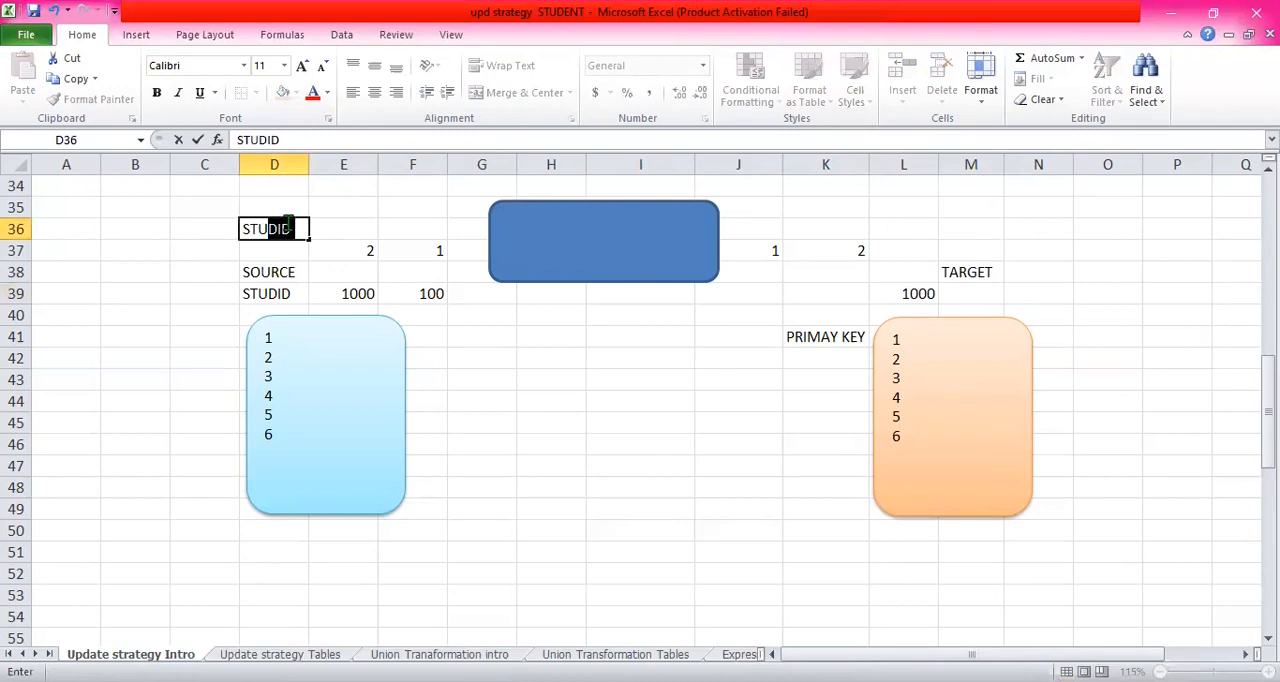
click(900, 219)
text(STUD)
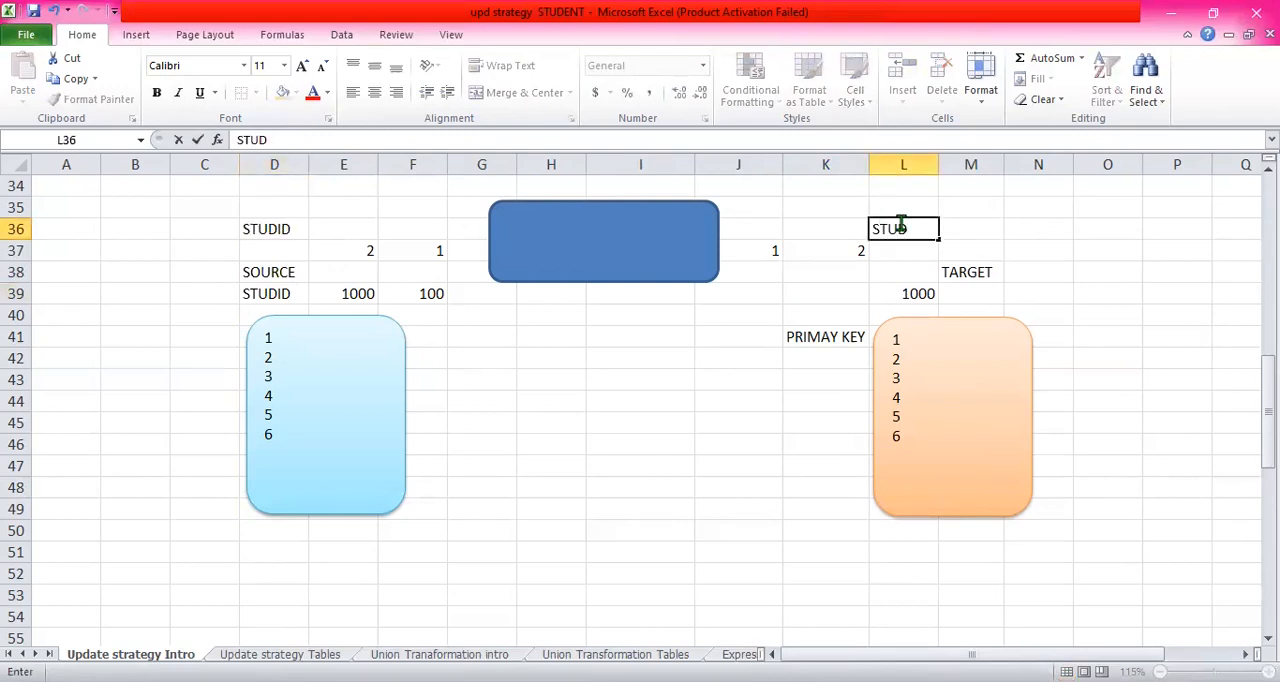
click(812, 375)
click(830, 336)
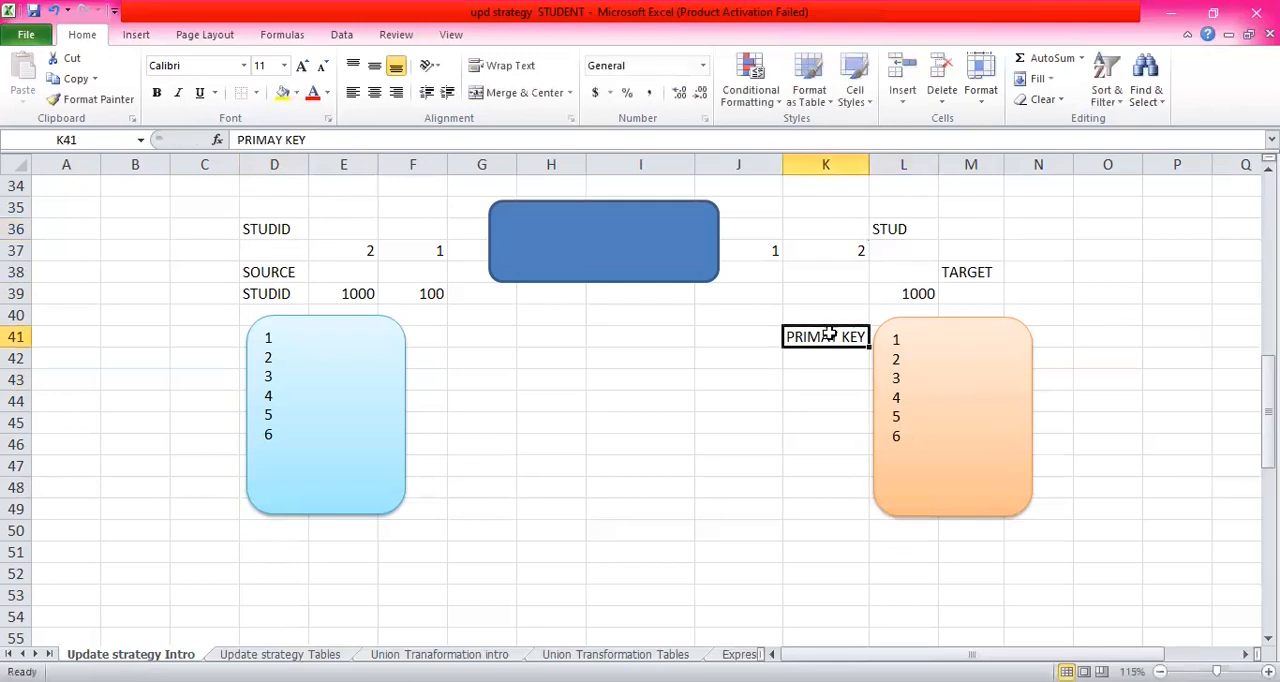
click(814, 361)
click(831, 340)
click(640, 312)
click(650, 241)
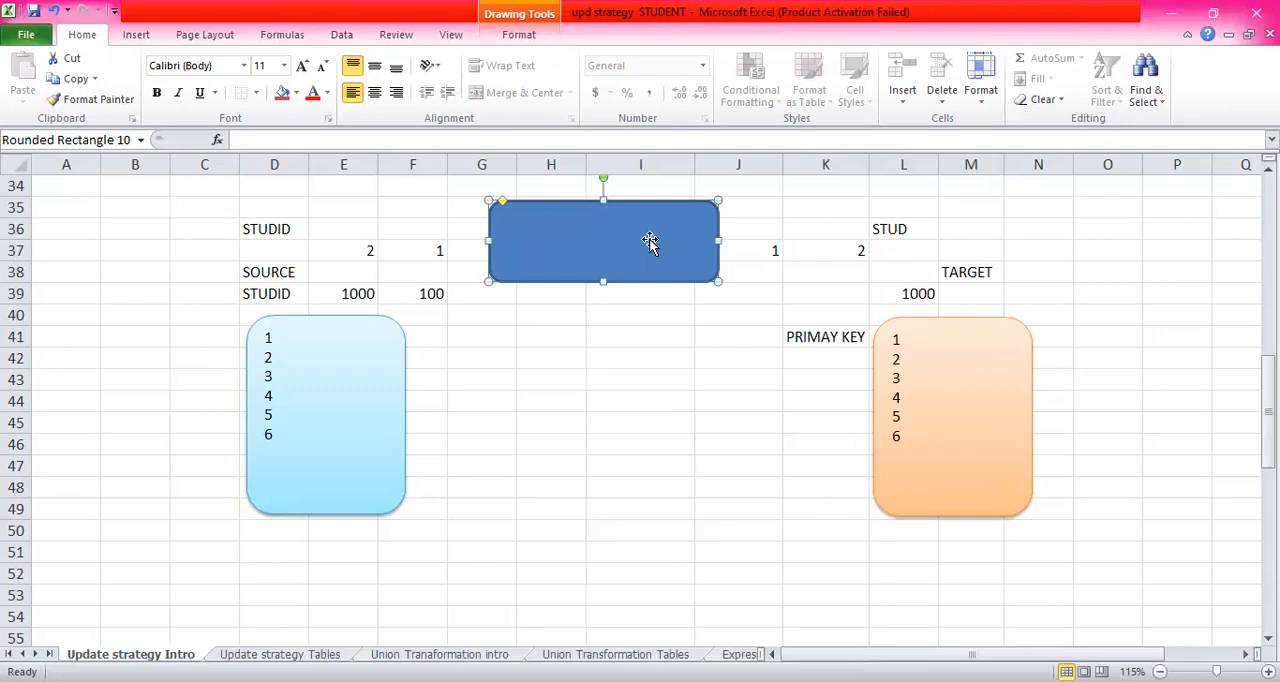
click(639, 313)
click(627, 256)
click(618, 311)
click(631, 236)
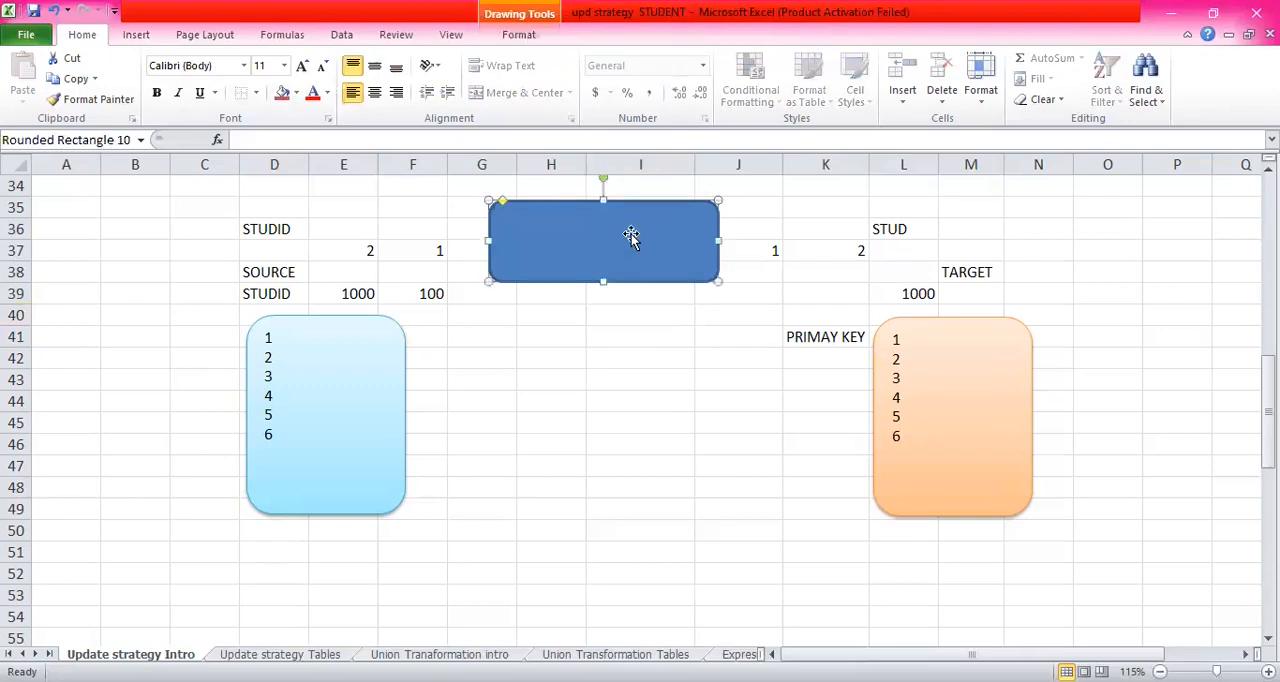
- Enter the label "LOOKUP" in I34 above the dark blue transformation box
click(627, 181)
text(LOOKJY)
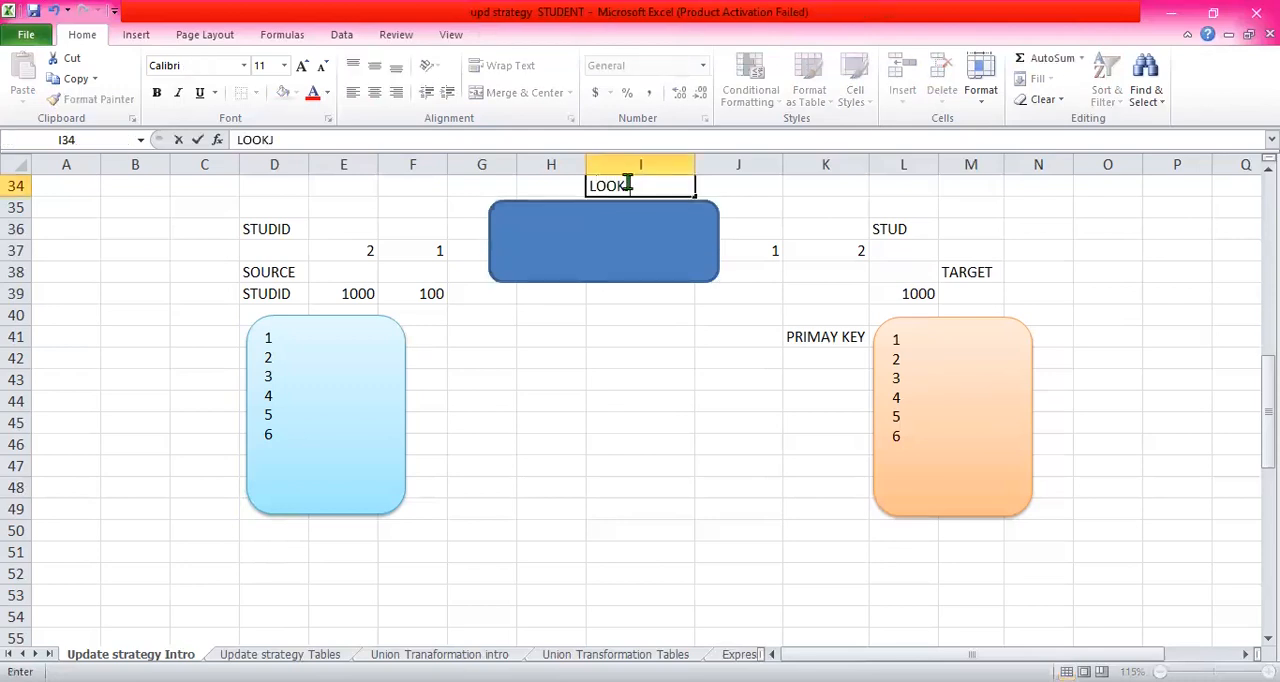
key(BackSpace)
key(BackSpace)
text(UP)
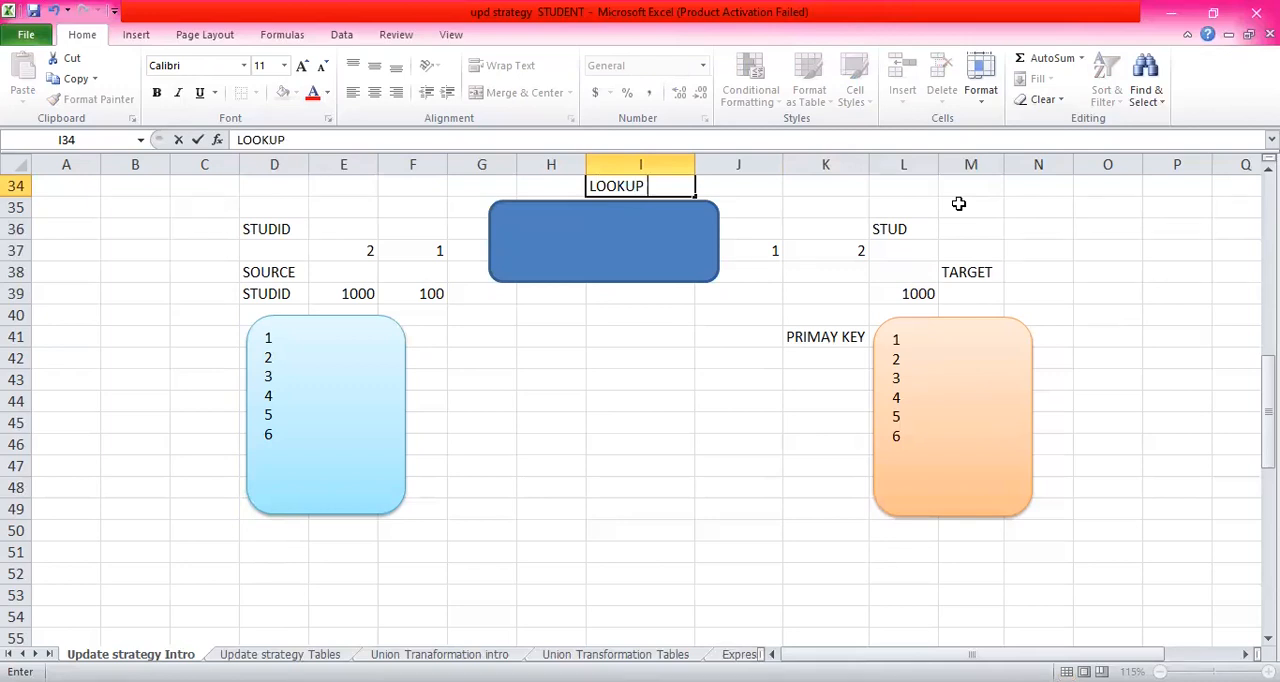
click(618, 292)
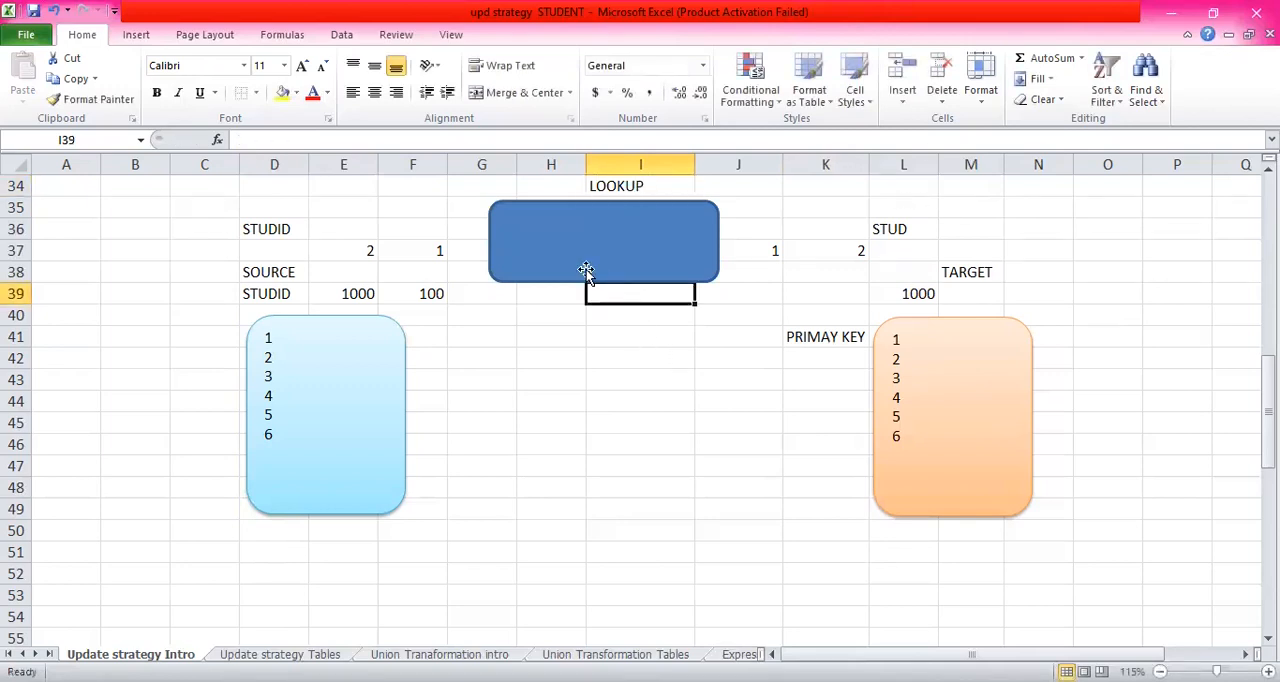
- Enter "NULL" in J38 below the 1 beside the dark blue lookup box
click(750, 272)
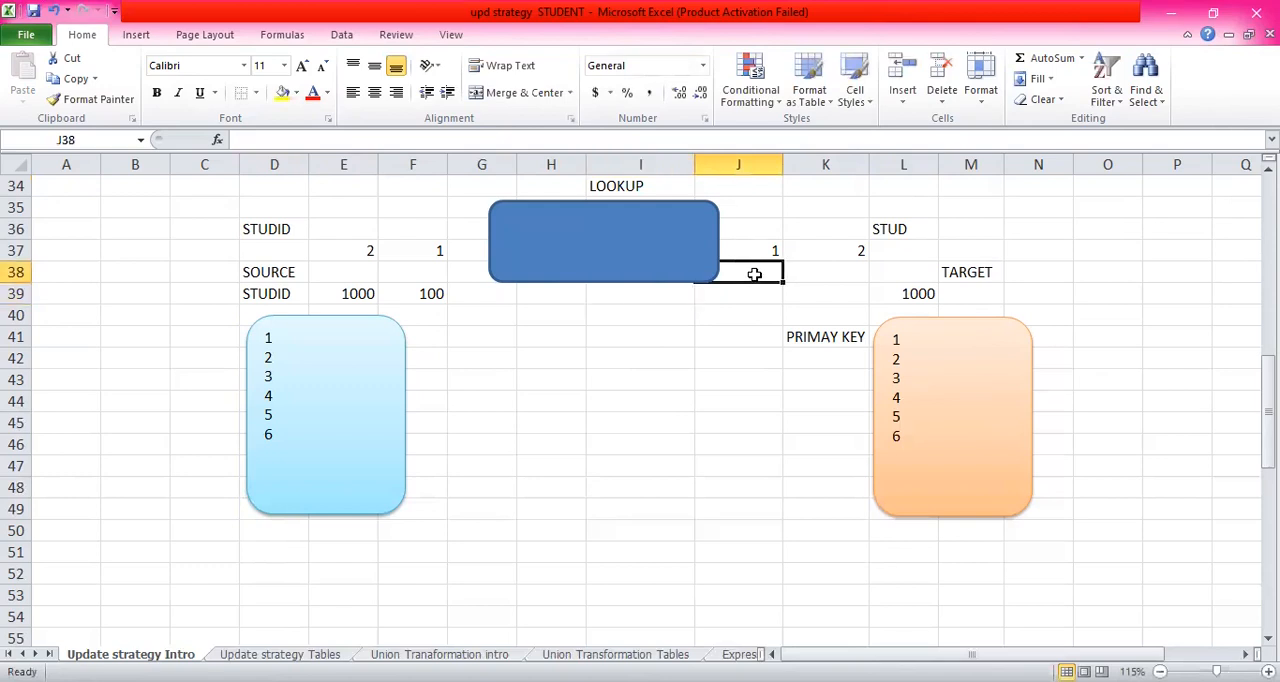
click(428, 251)
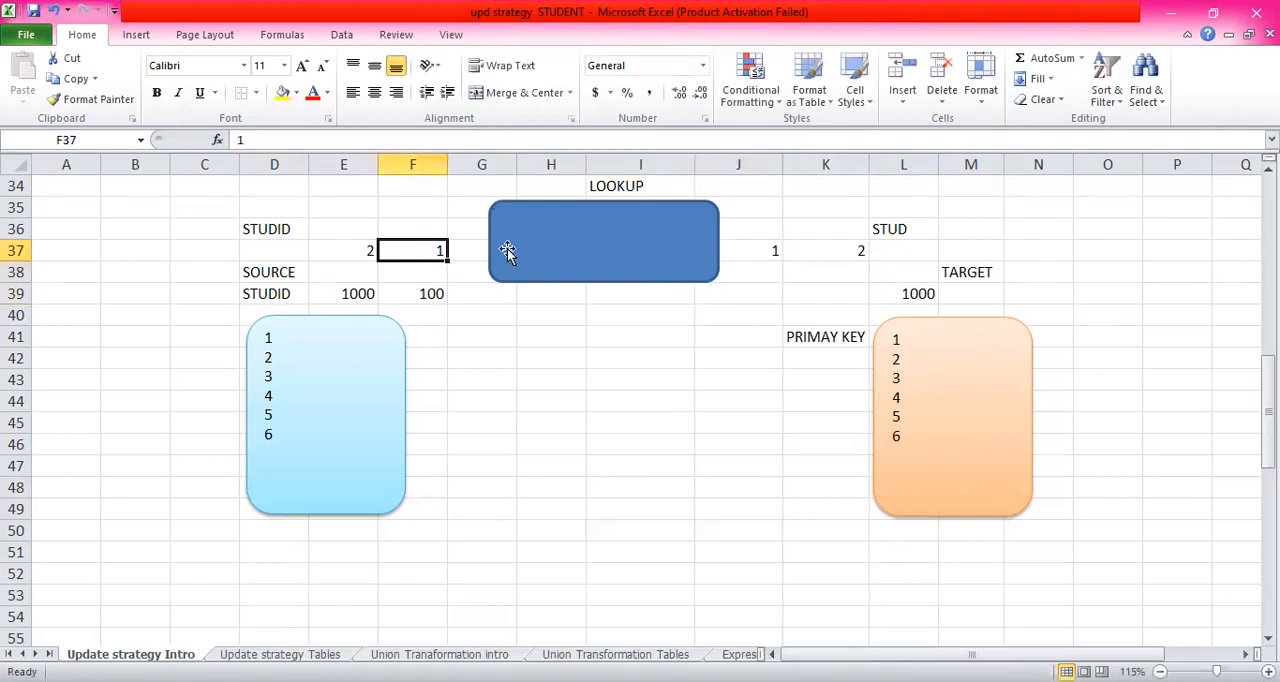
click(768, 252)
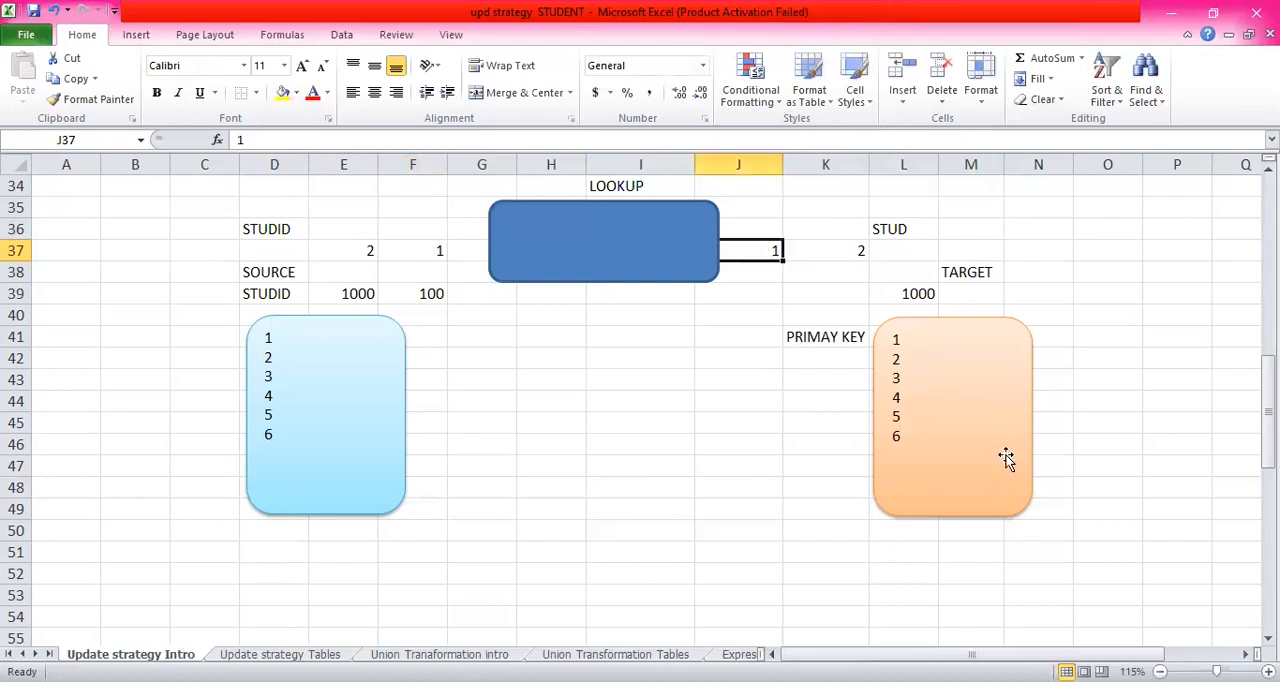
click(802, 251)
click(750, 274)
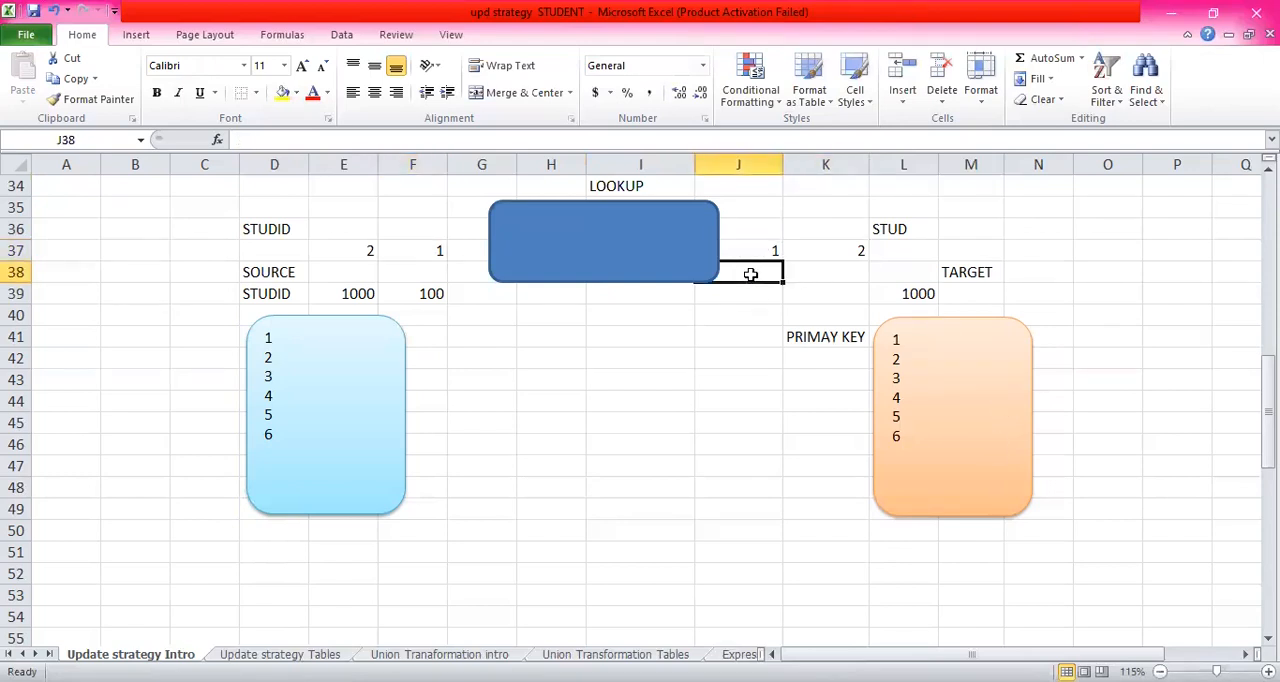
text(NULL)
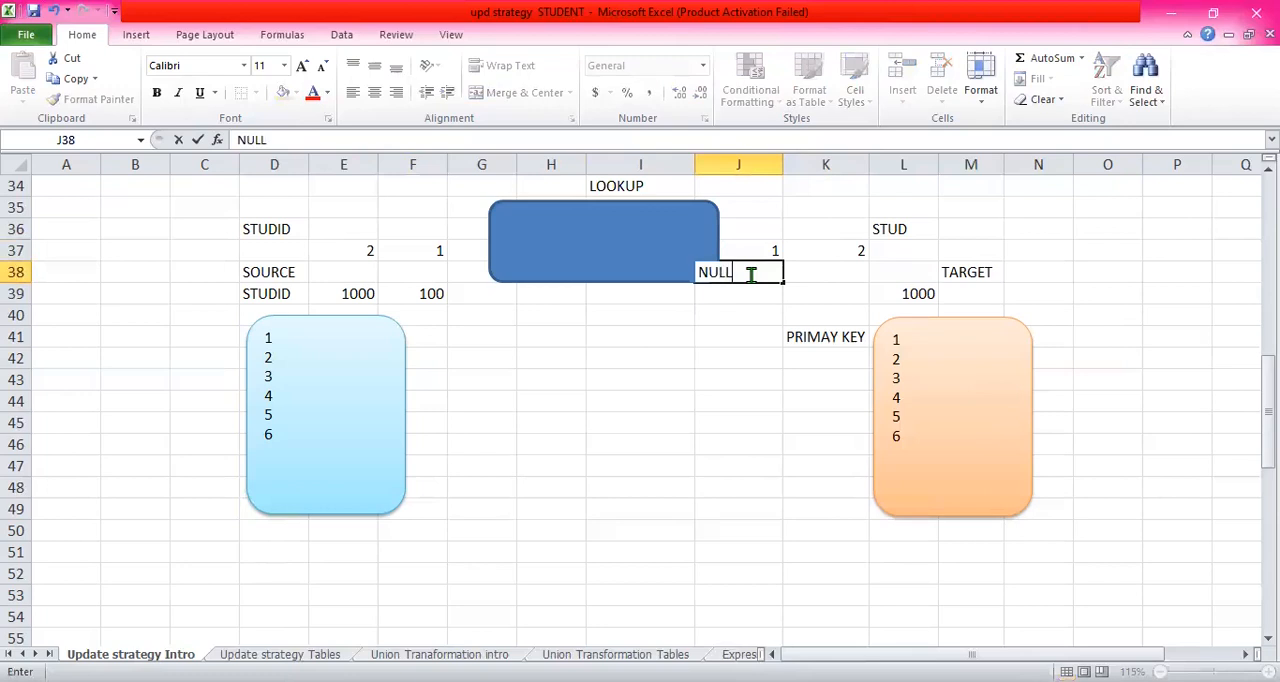
- Narrow the dark blue lookup box from its right edge to the edge of column I, uncovering the NULL entry in J38
key(Return)
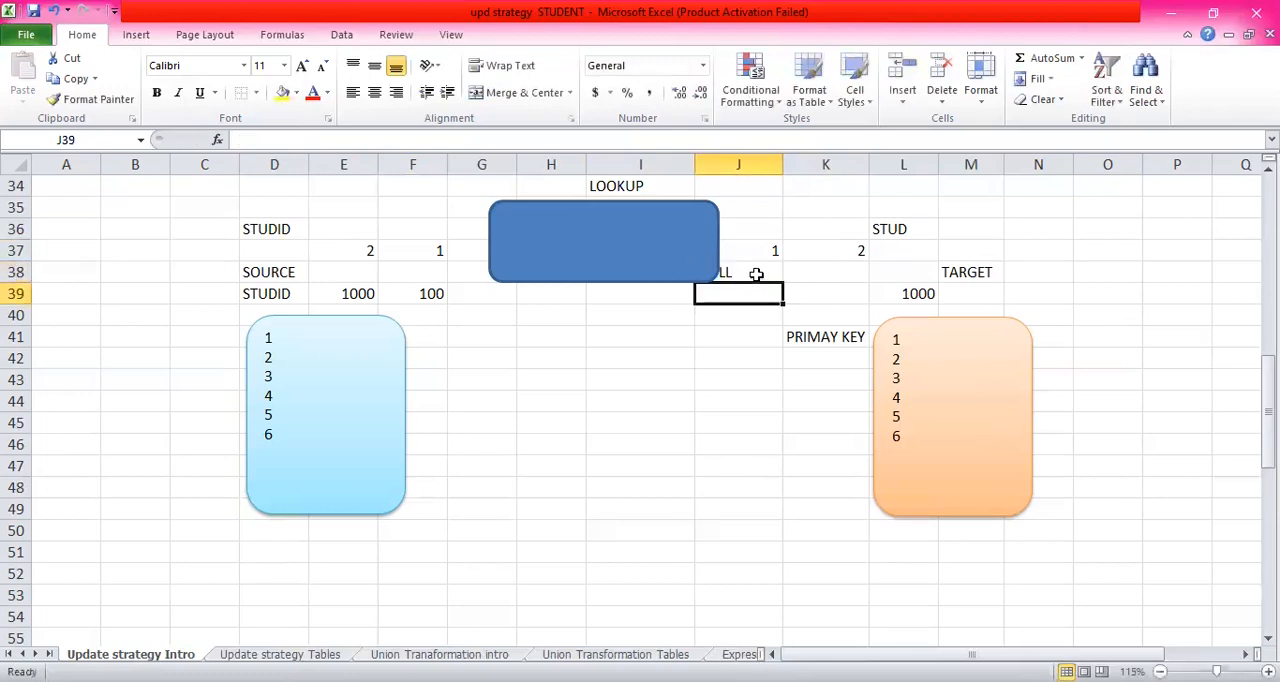
click(706, 233)
drag(714, 240, 672, 240)
click(740, 288)
click(740, 266)
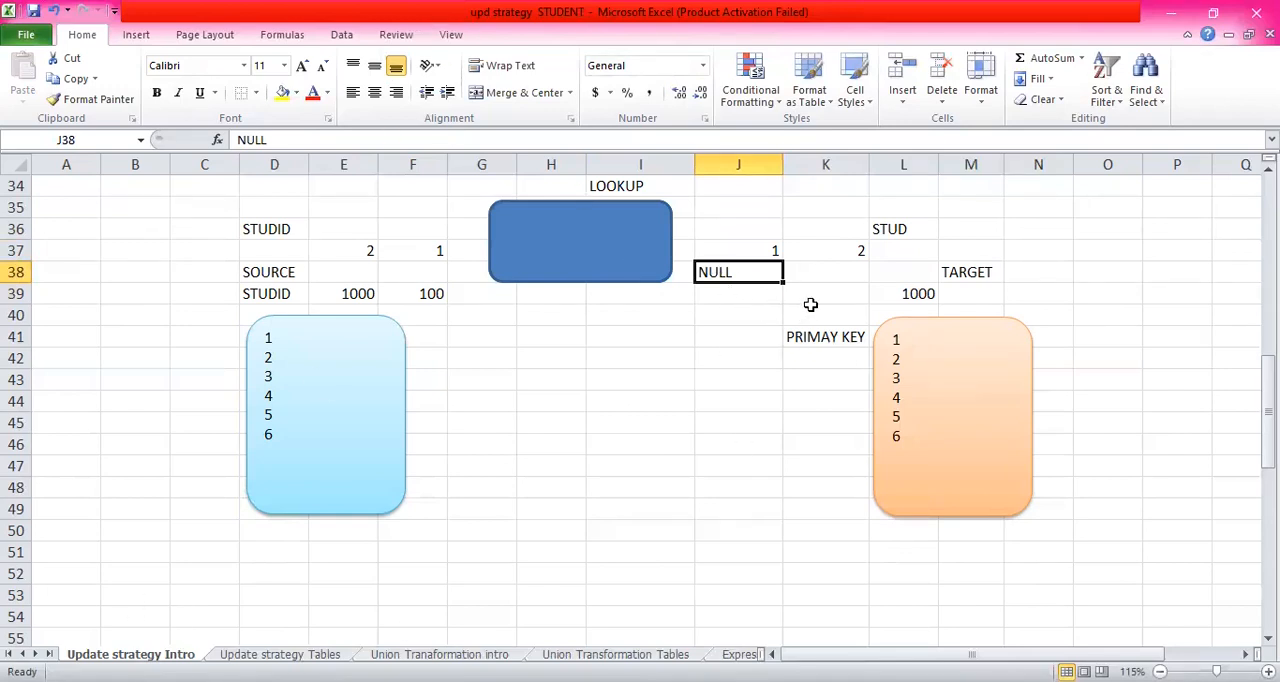
click(430, 248)
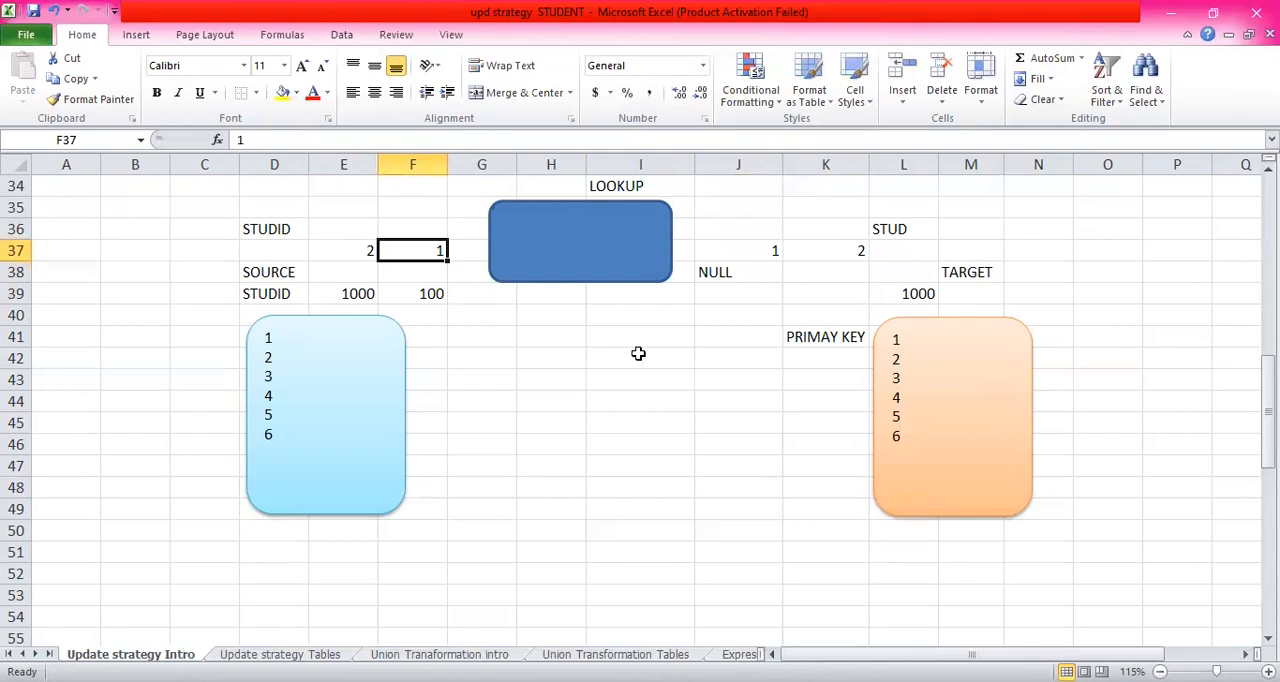
click(738, 276)
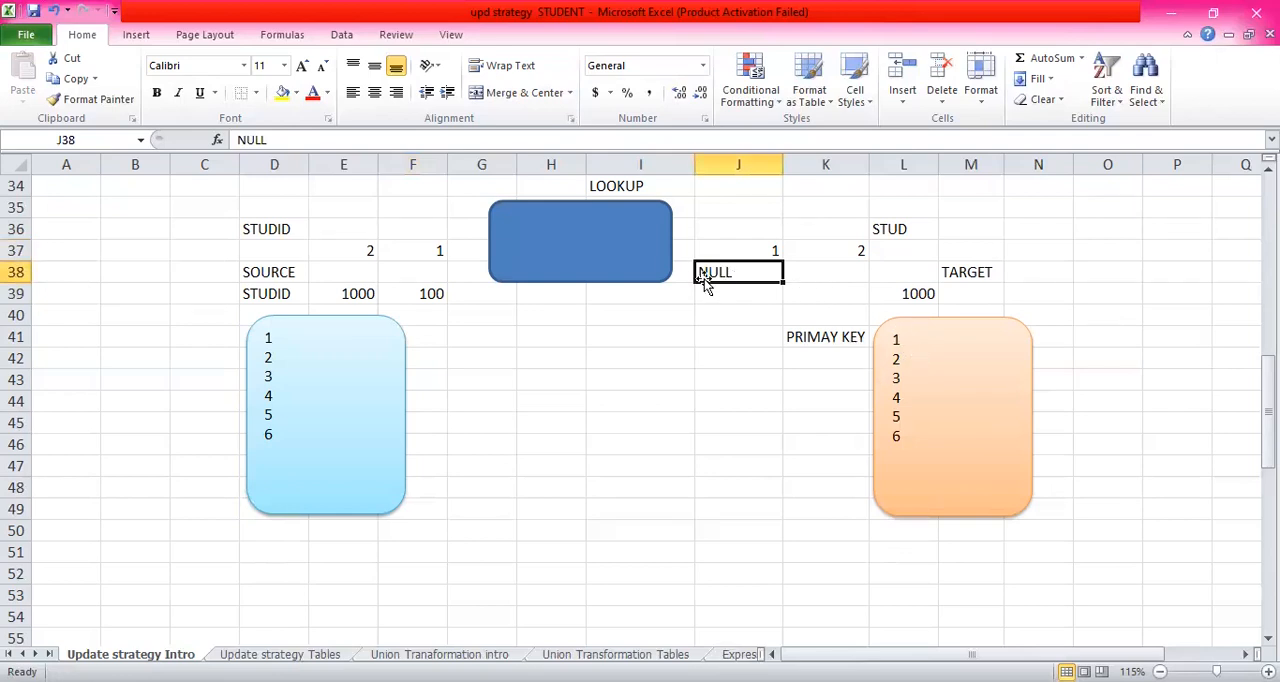
click(734, 295)
click(739, 274)
click(732, 294)
click(740, 275)
click(740, 291)
click(743, 273)
- Highlight the 1 in F37 and the 1 in J37 on either side of the lookup box with yellow fill
click(428, 251)
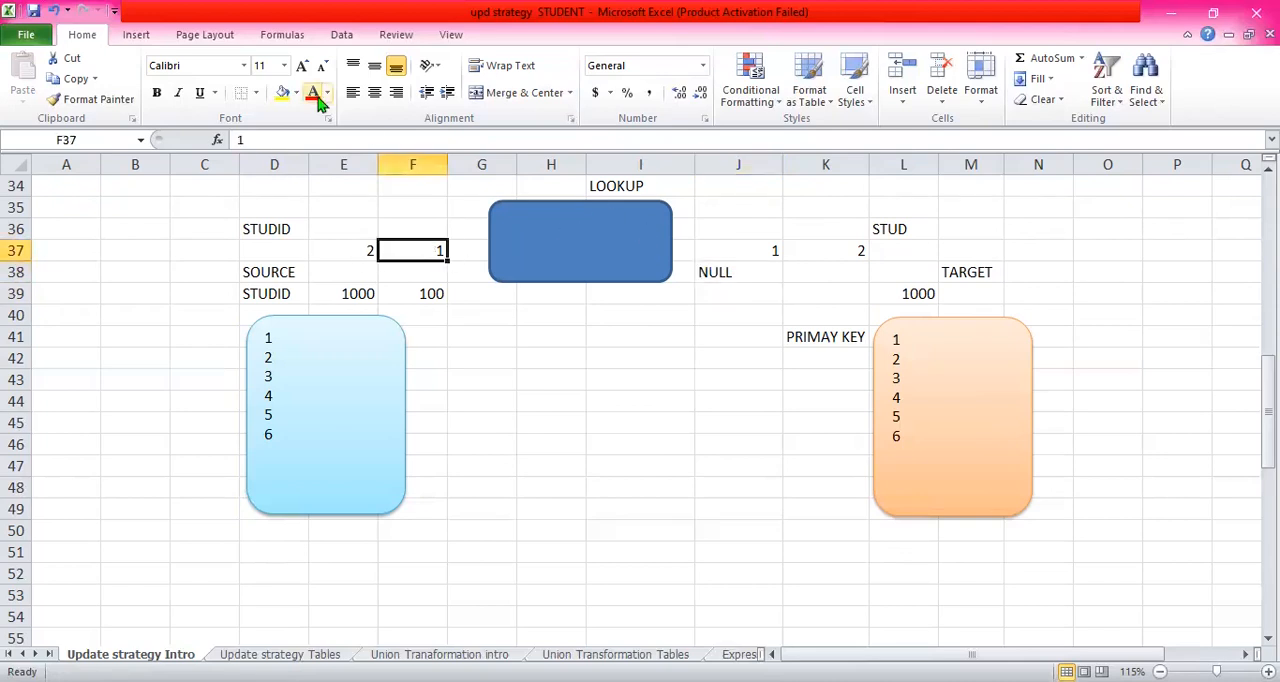
click(283, 93)
click(757, 249)
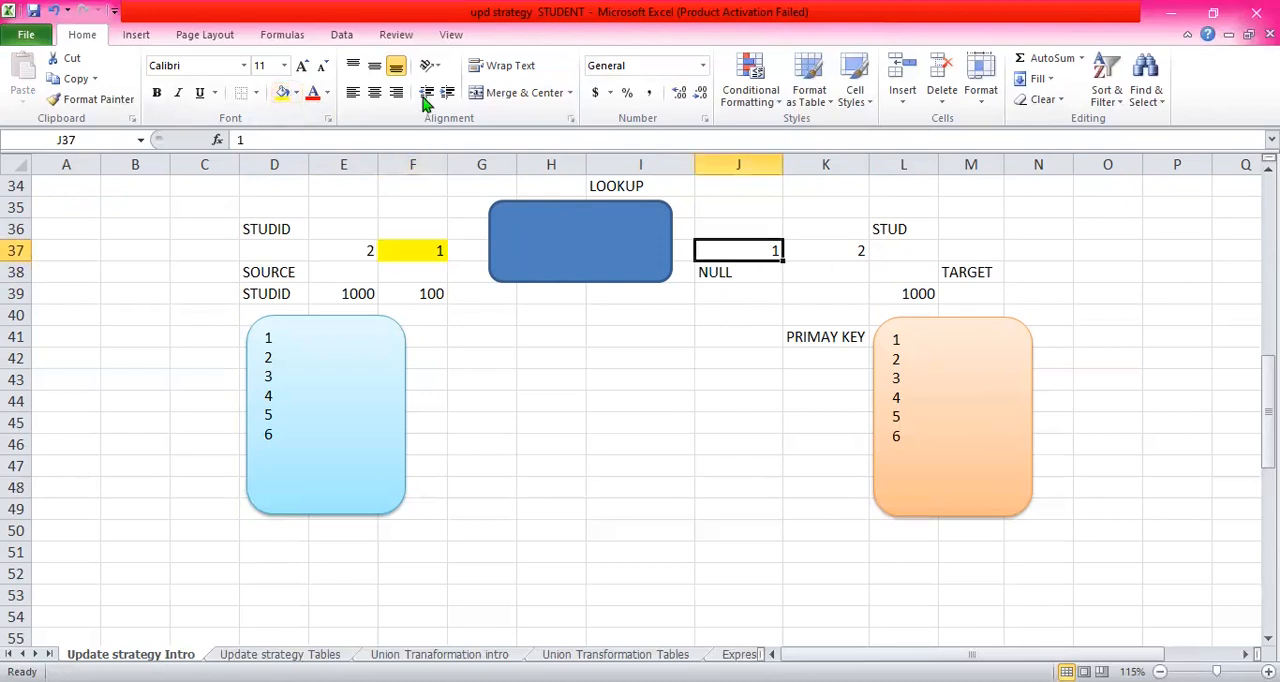
click(284, 93)
click(716, 290)
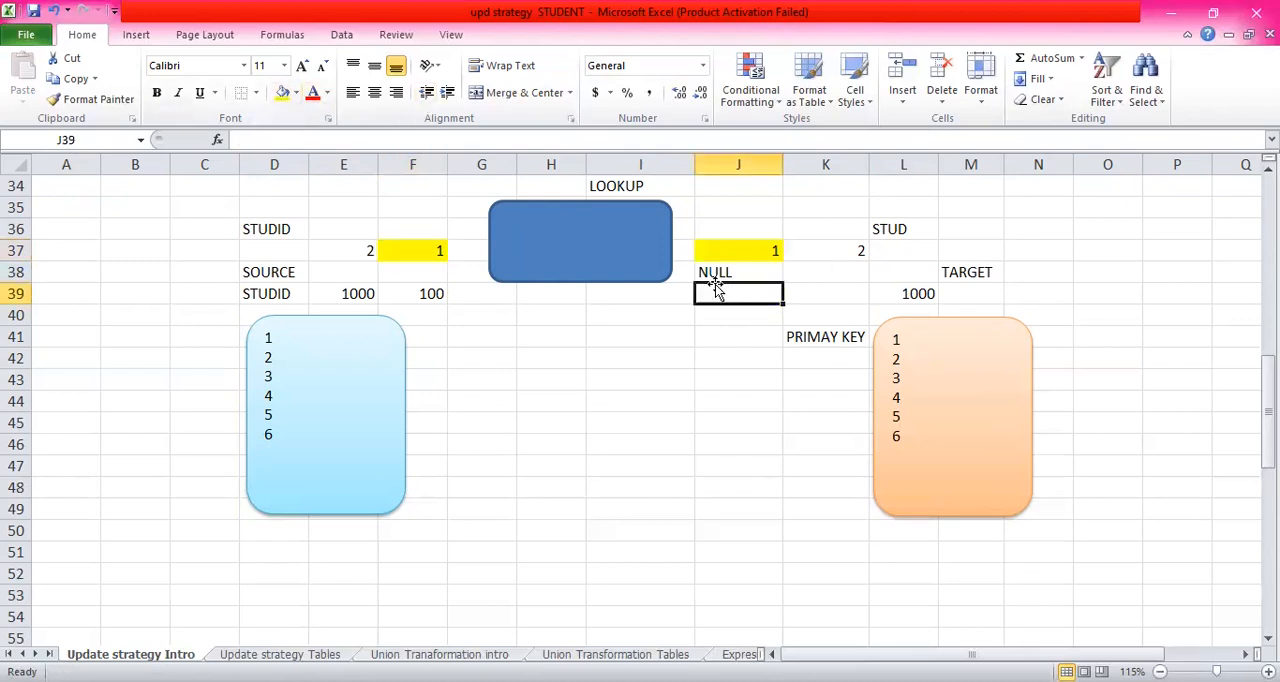
click(428, 250)
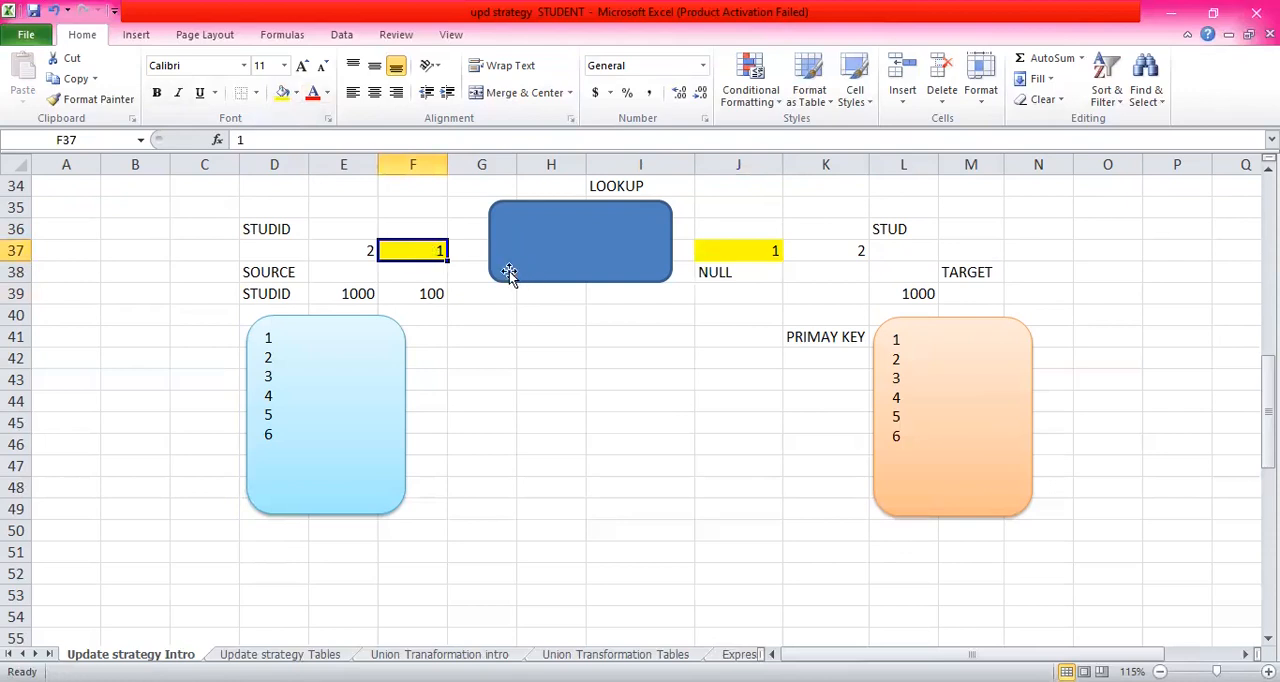
click(735, 294)
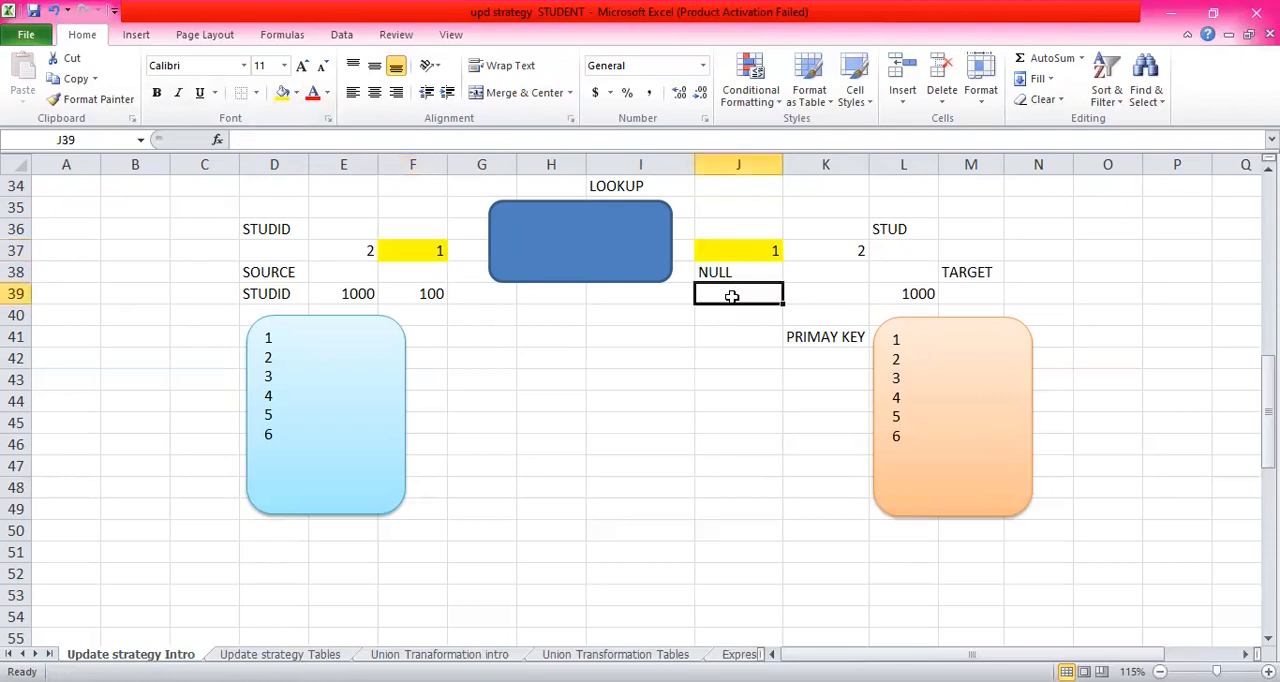
click(742, 274)
click(748, 298)
click(745, 272)
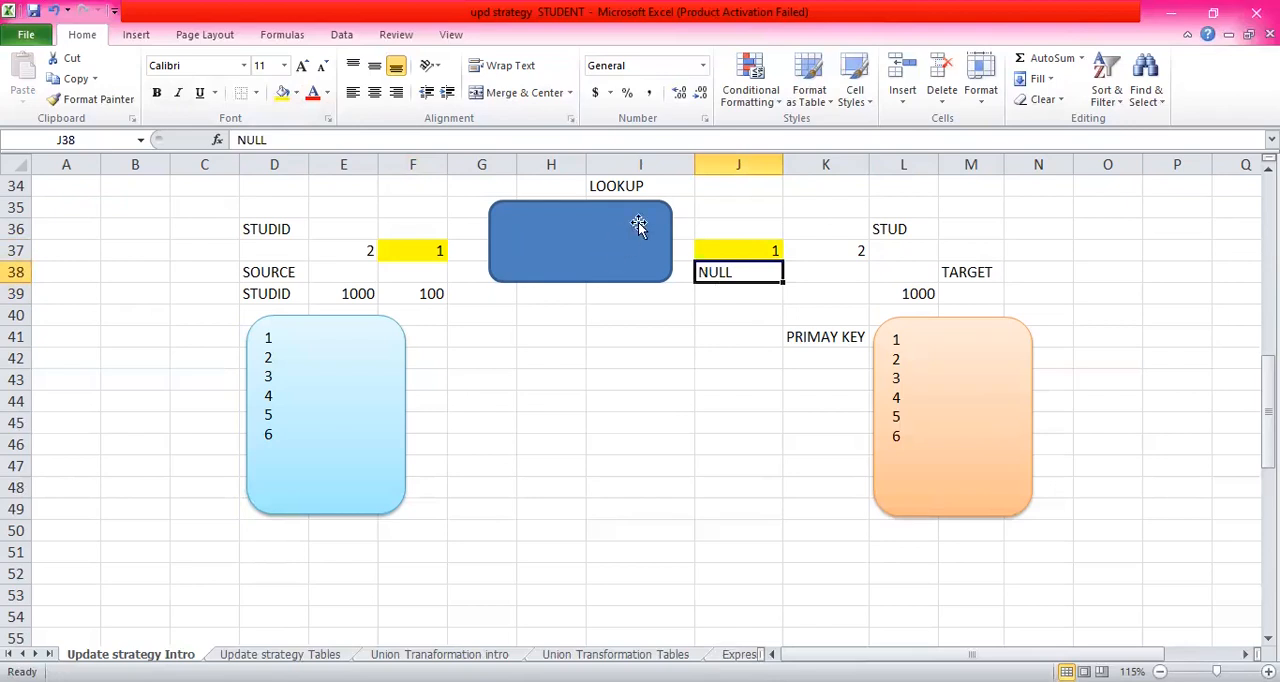
click(732, 295)
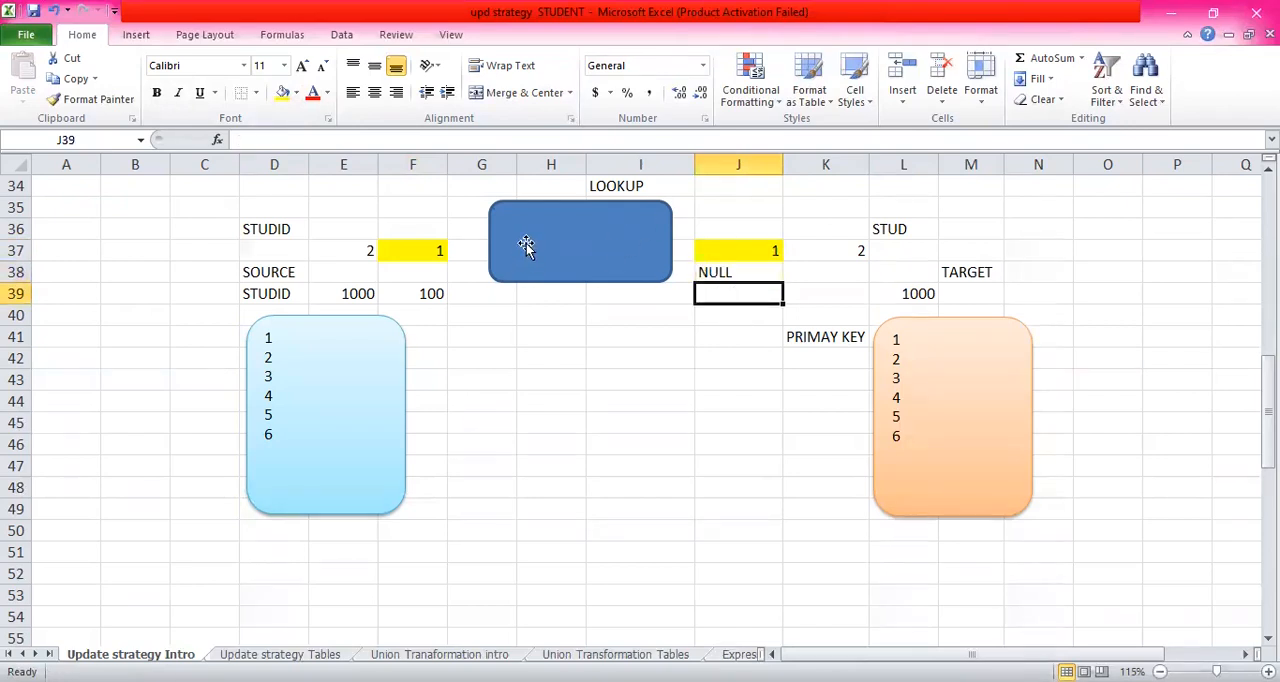
click(733, 275)
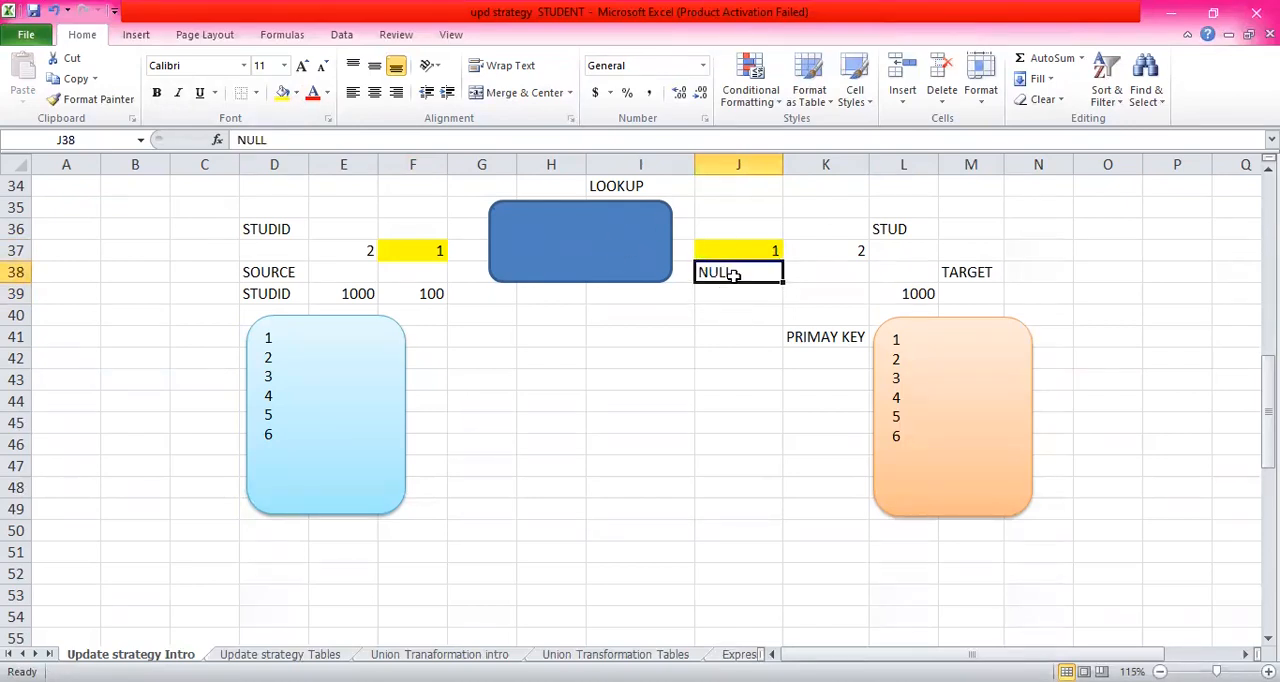
click(737, 294)
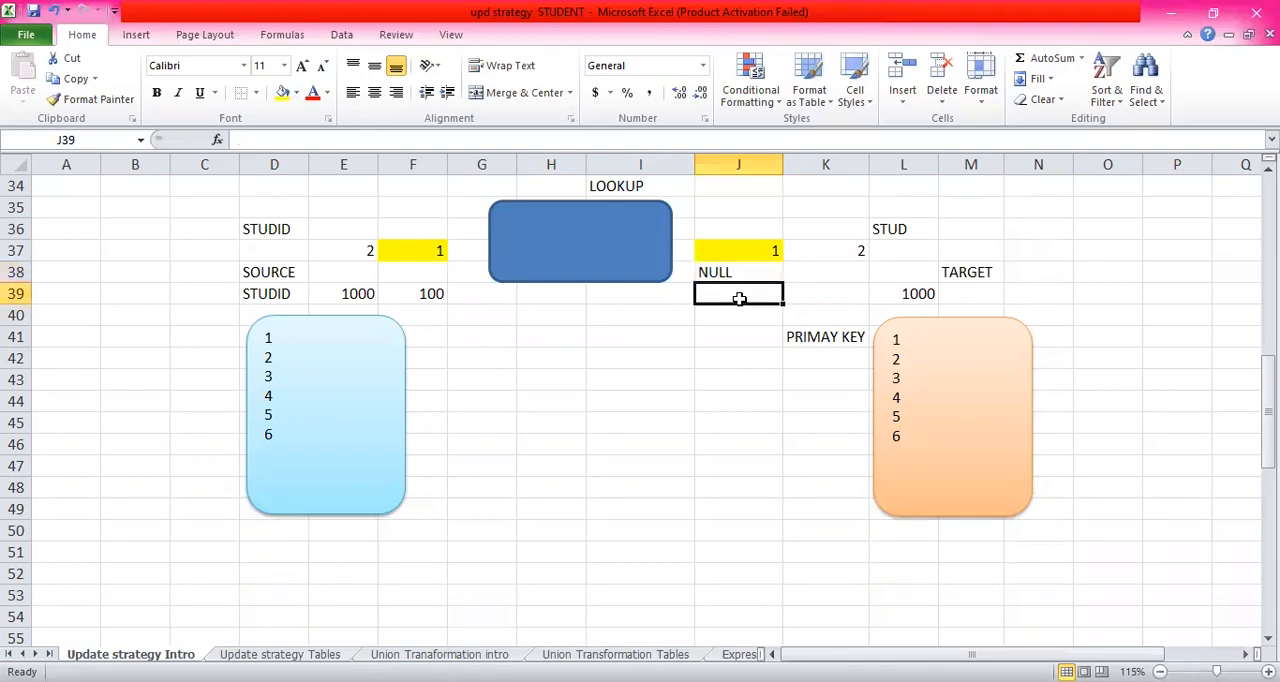
click(741, 273)
click(737, 294)
click(743, 268)
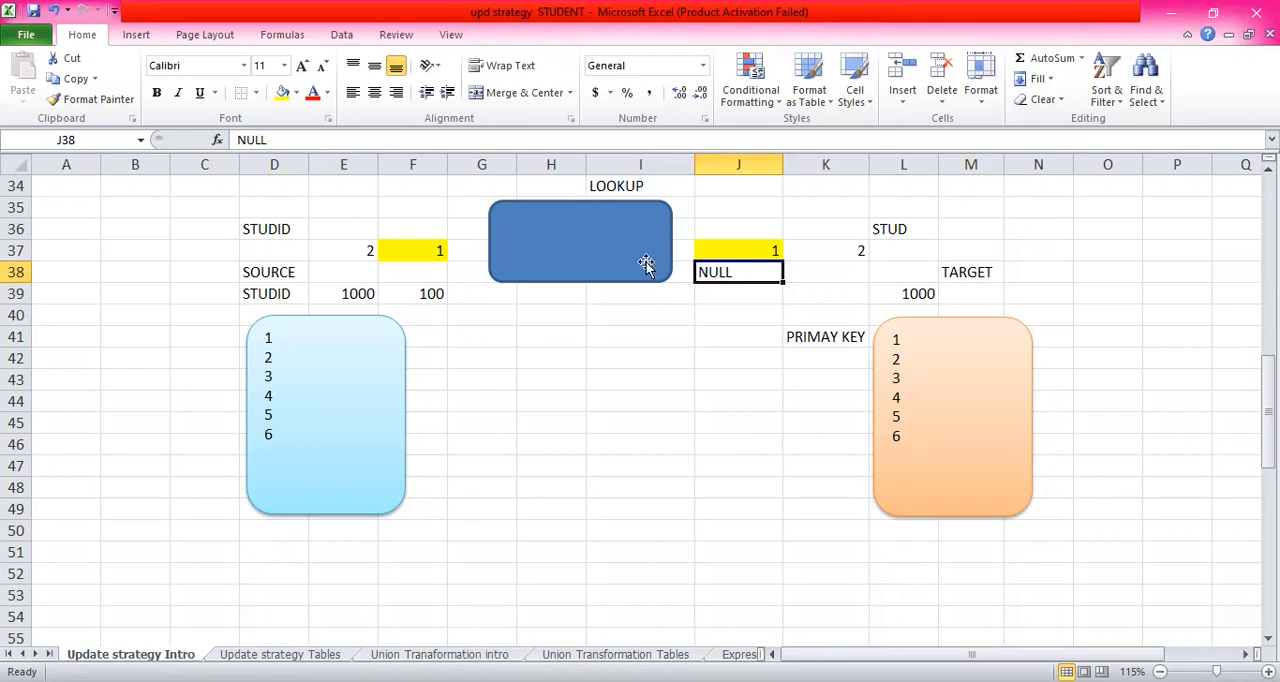
click(741, 360)
click(747, 337)
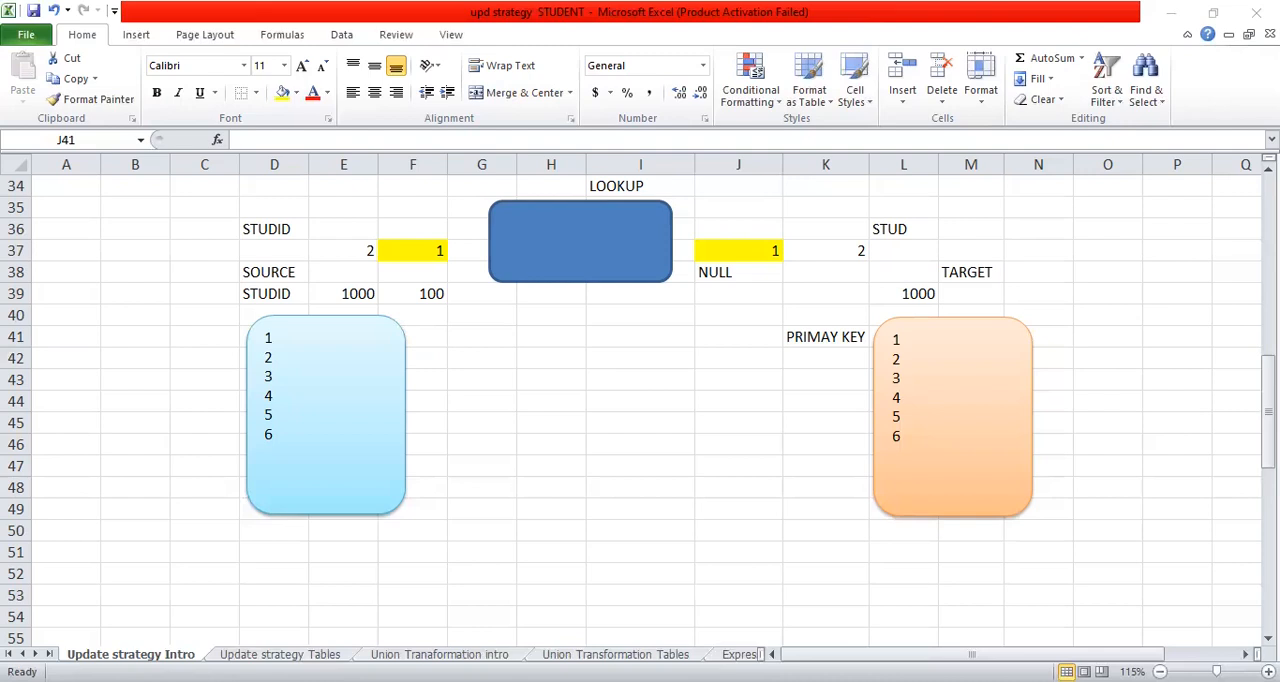
key(alt+Tab)
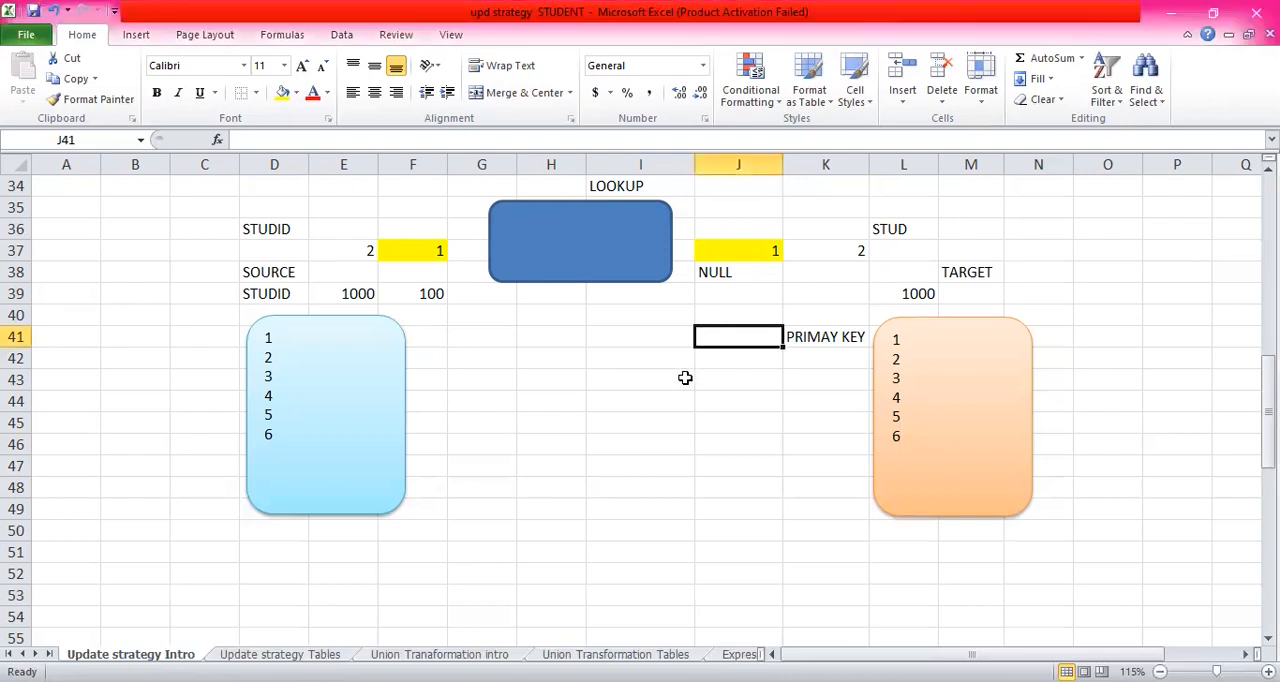
- Enter the heading "SCD" in I44, between the source and target boxes
click(644, 395)
text(SCD)
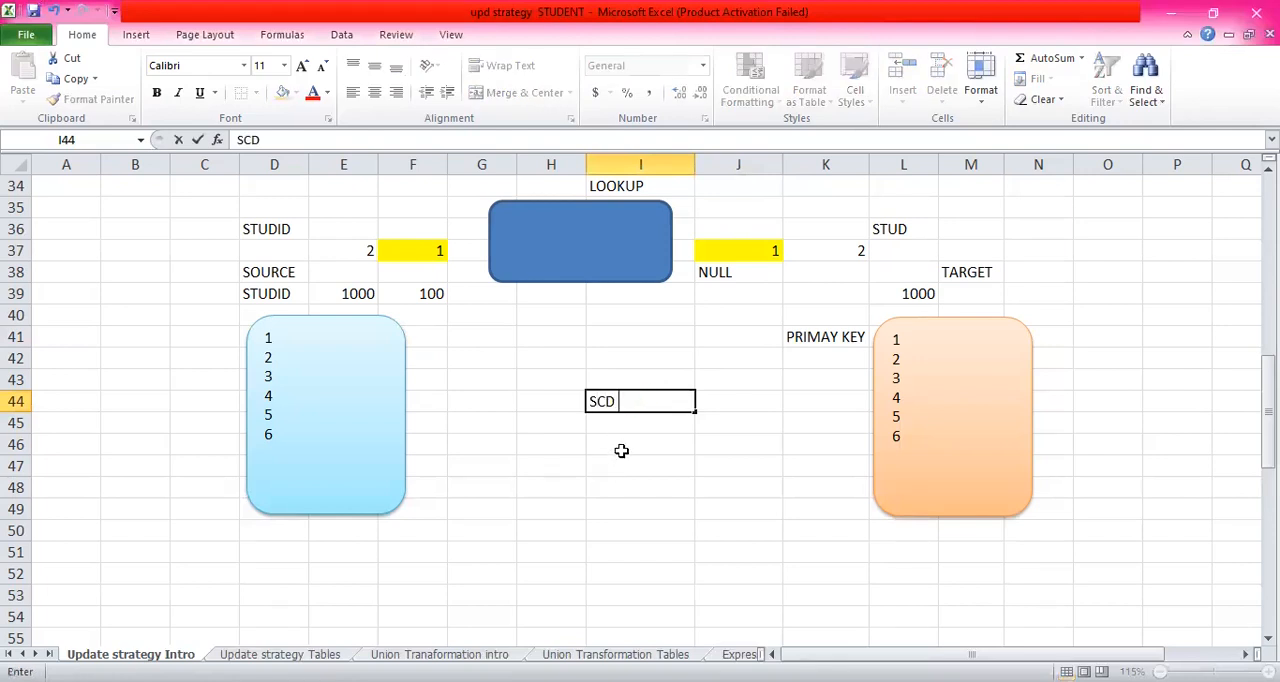
key(Return)
click(632, 386)
click(639, 410)
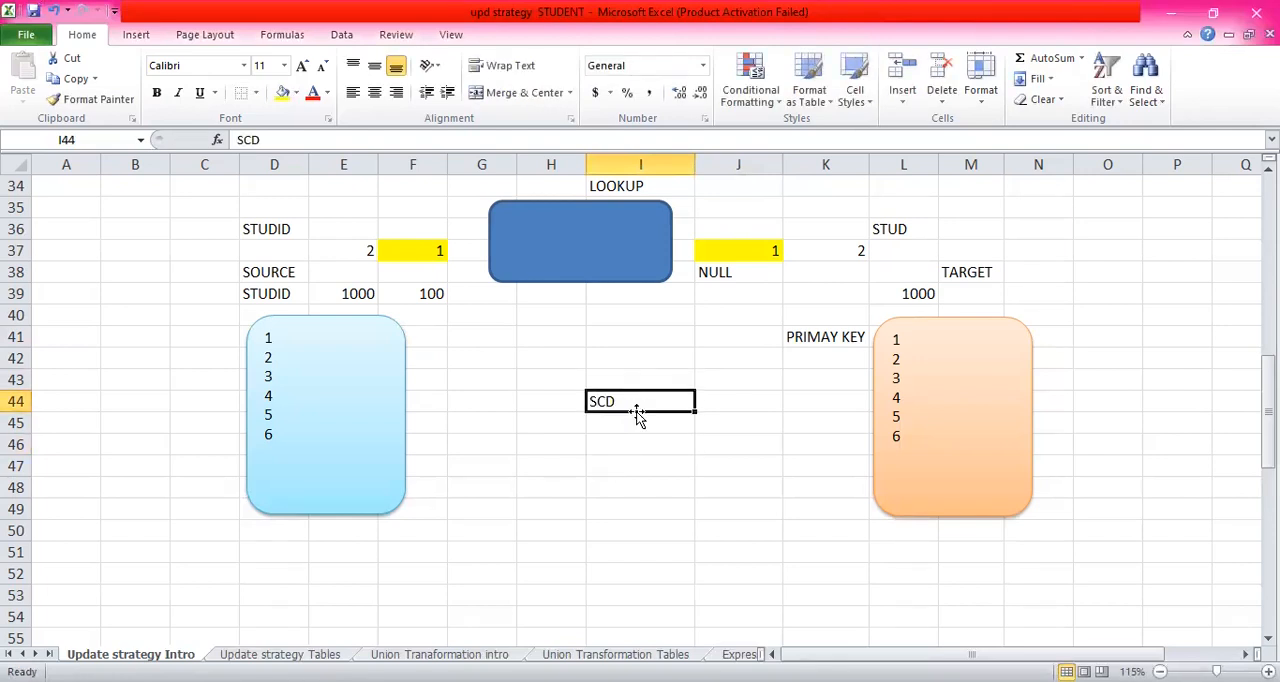
- Enter "CAN YOU TELL SOME DIM TABLE" in I45 below the SCD heading
click(625, 430)
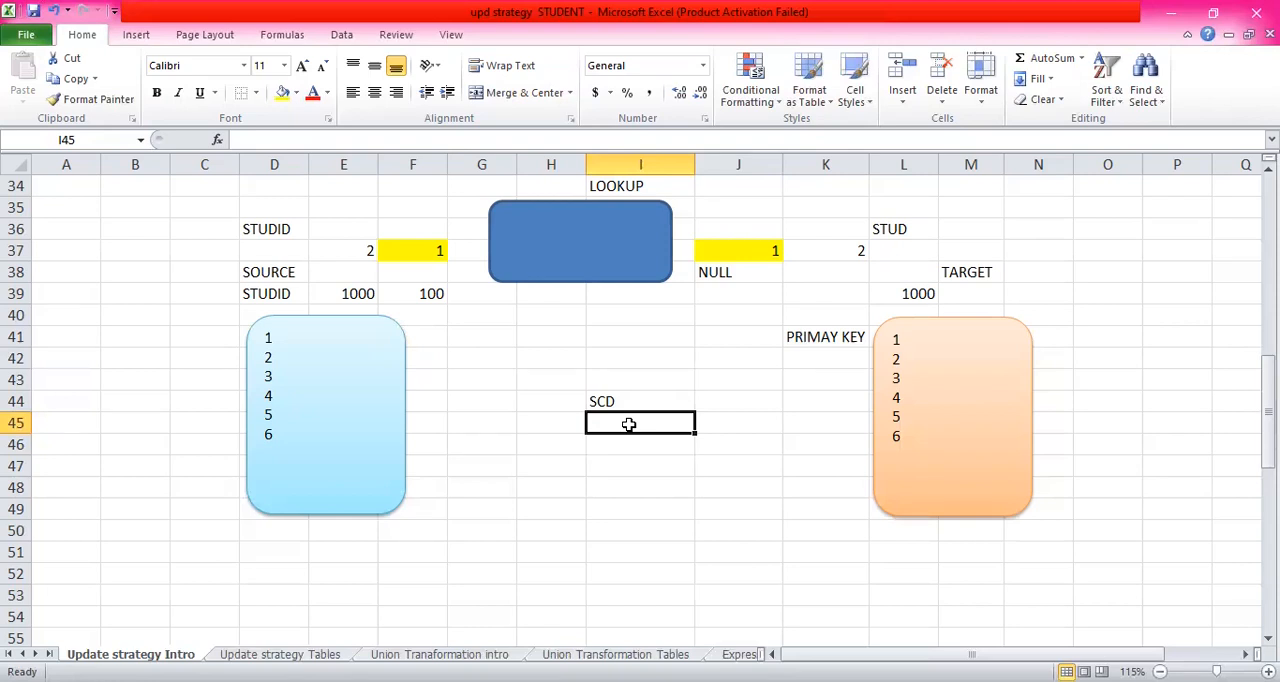
text(CA)
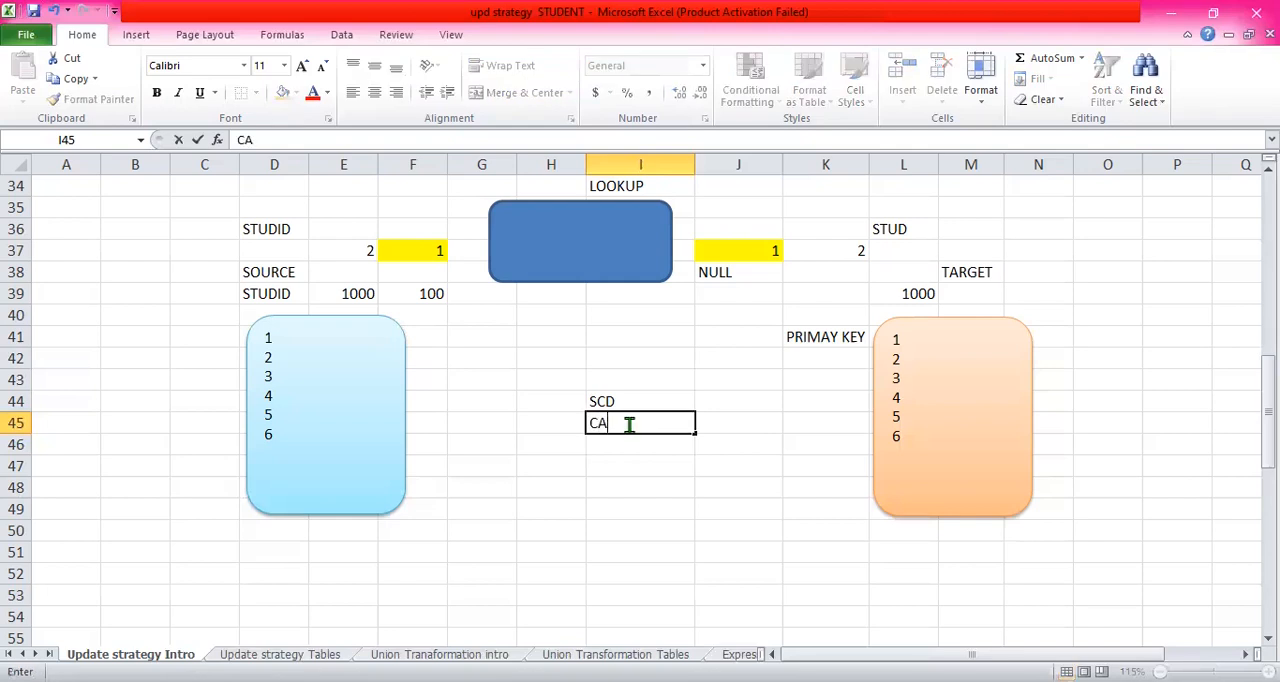
text(N YOU TE)
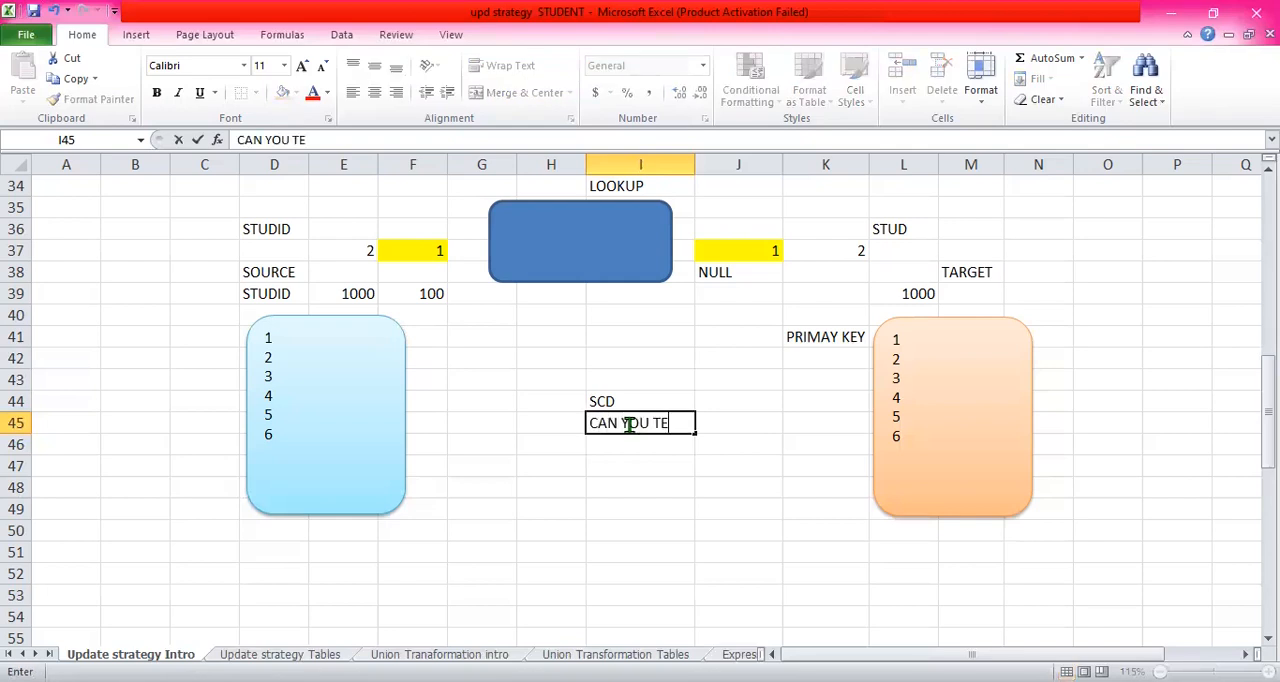
text(LL SOME DIM)
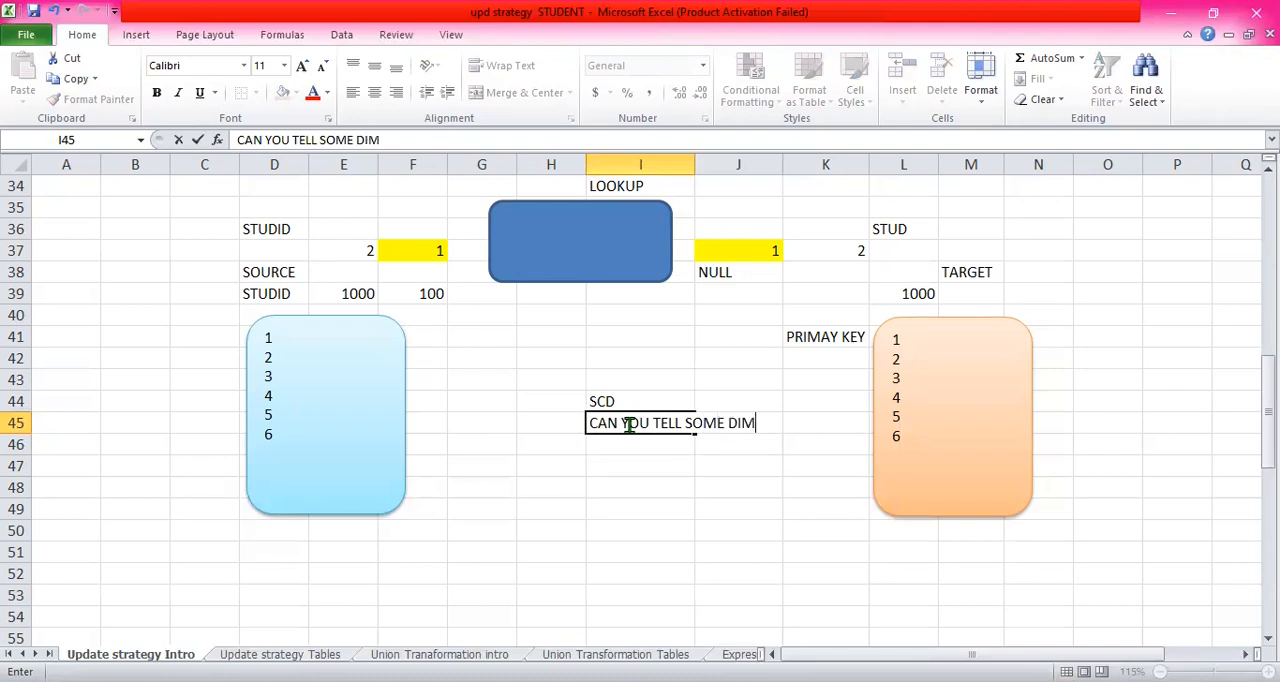
text( TABLE)
key(Return)
- Continue the question with "IN YOUR PROJECT" in I46
text(I)
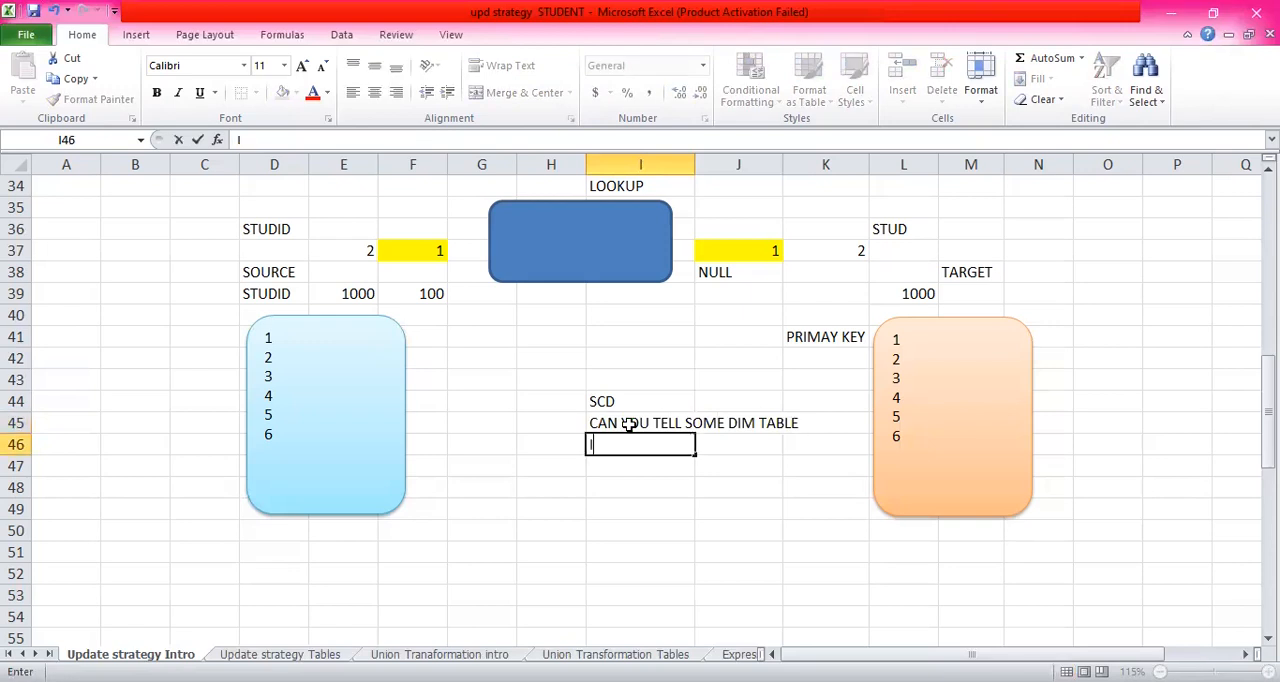
text(N YOUR )
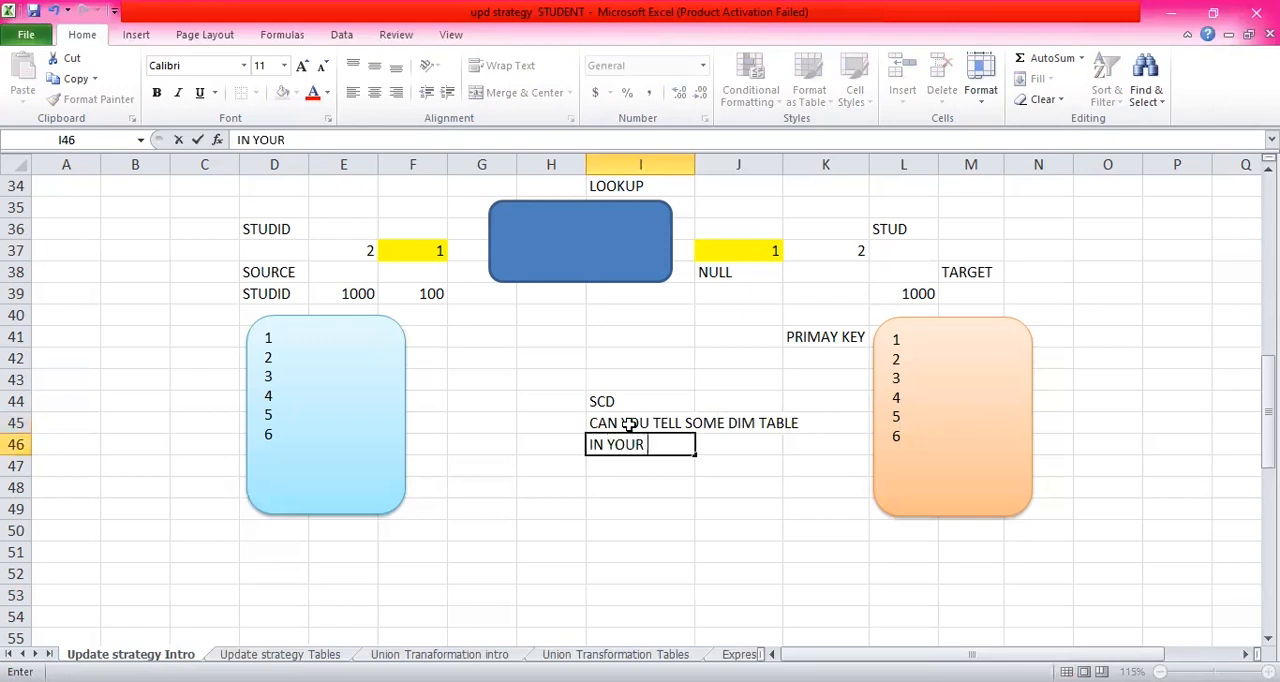
text(PROJECT)
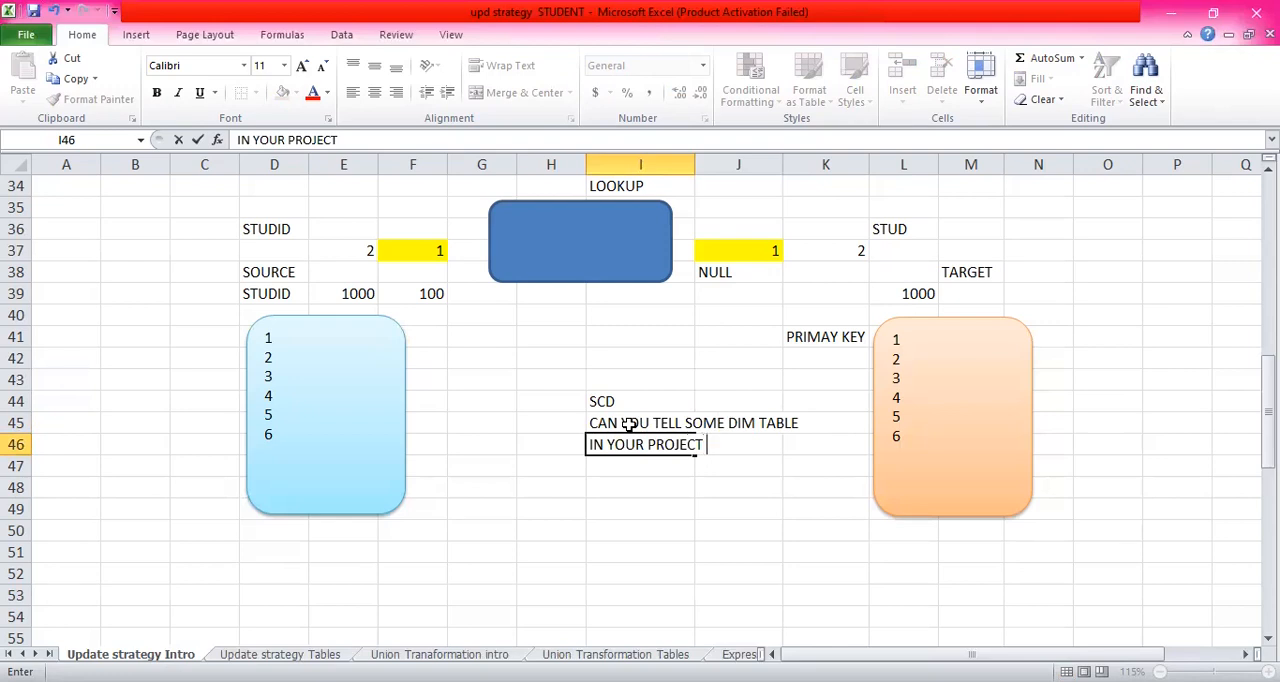
key(Return)
key(Return)
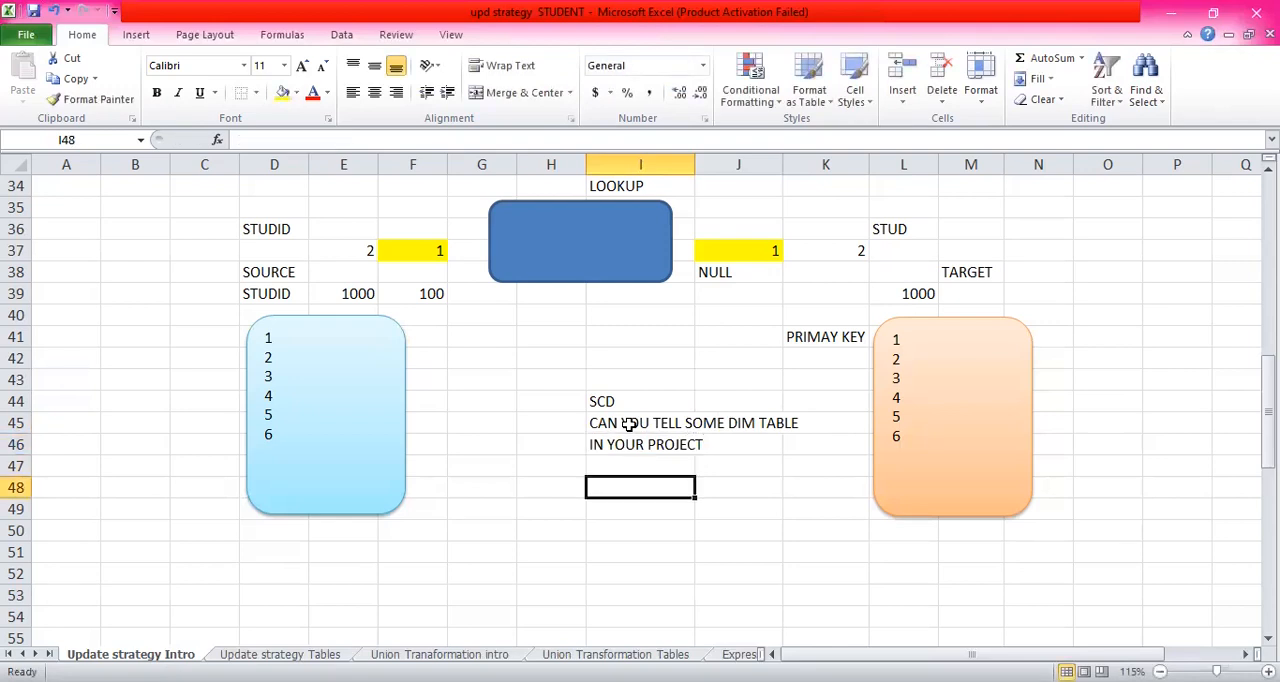
- Leave I47 blank and start the dimension table list with "PRODUCT" in I48 and "EMPLOYEES" in I49
text(PRODY)
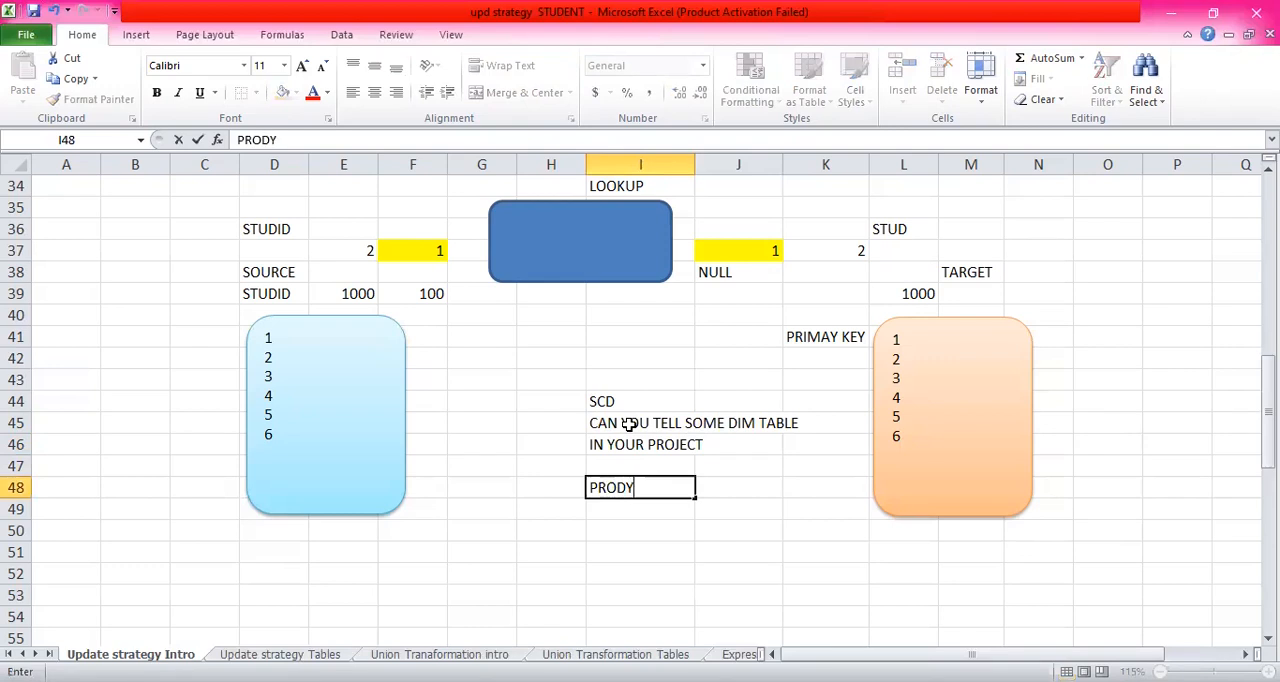
key(BackSpace)
text(UCT)
key(Return)
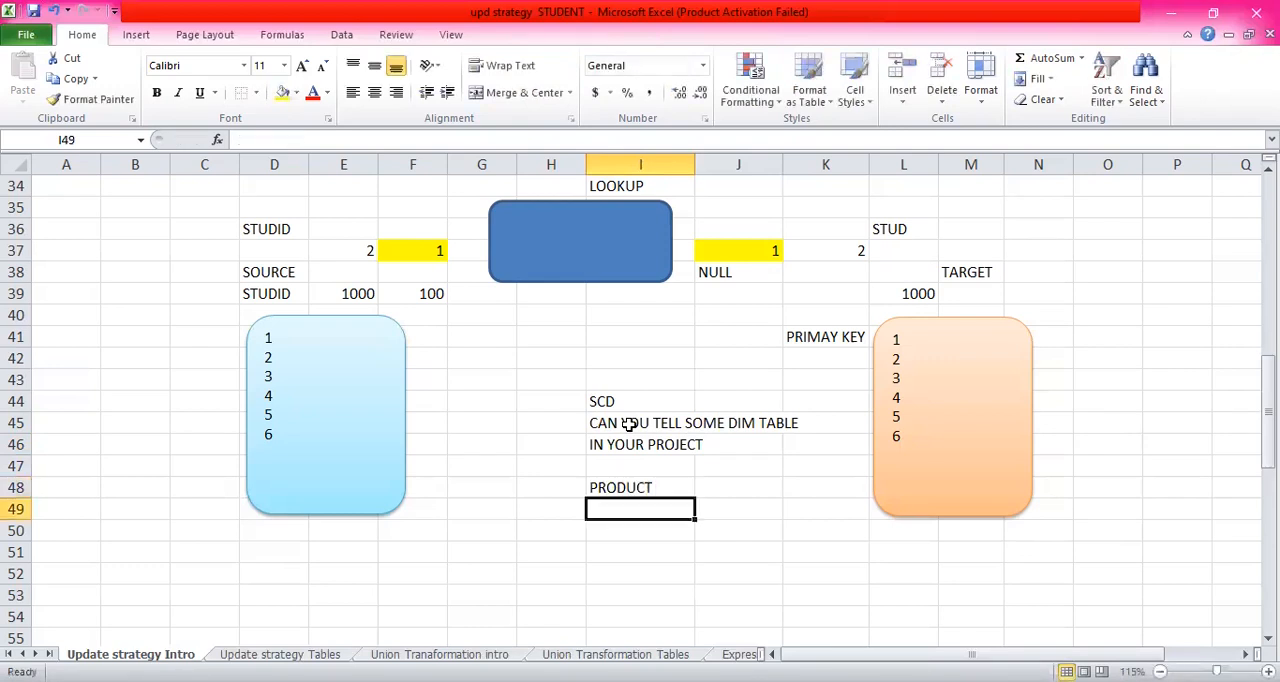
text(EMPLOYEES)
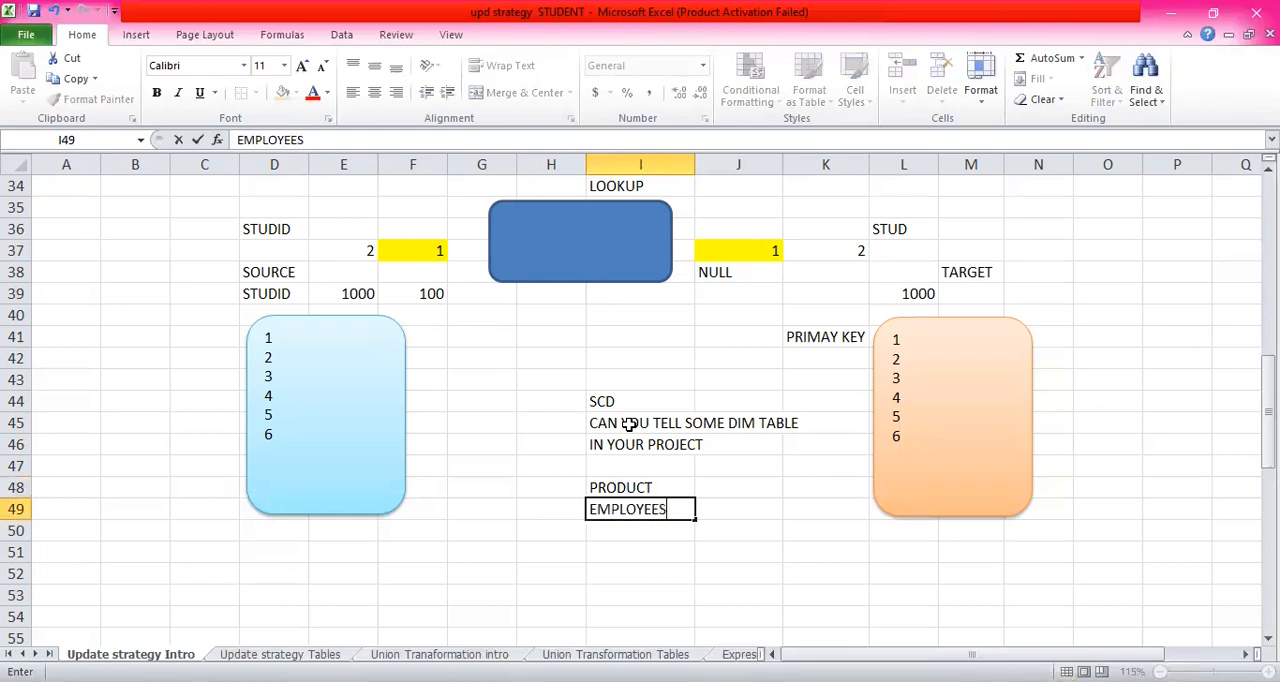
key(Return)
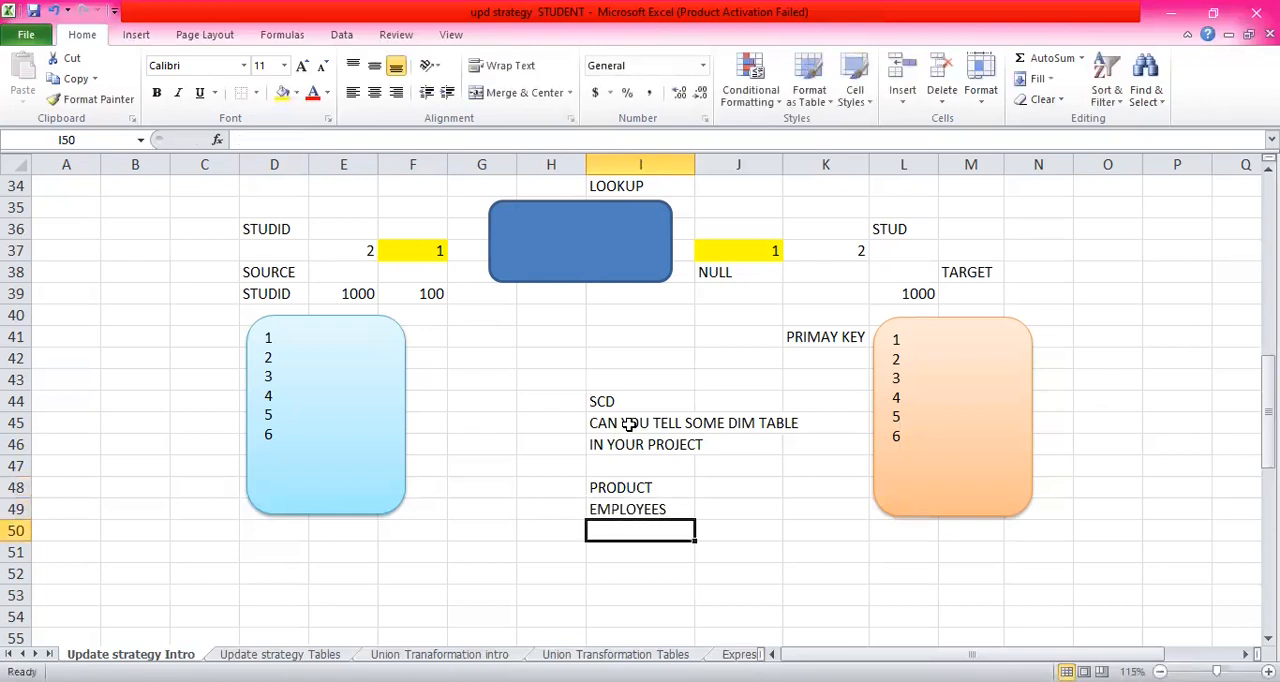
- Extend the dimension table list with "LOCATION", "COUNTRY" and "STUDENT" in I50 to I52
text(LOCAT)
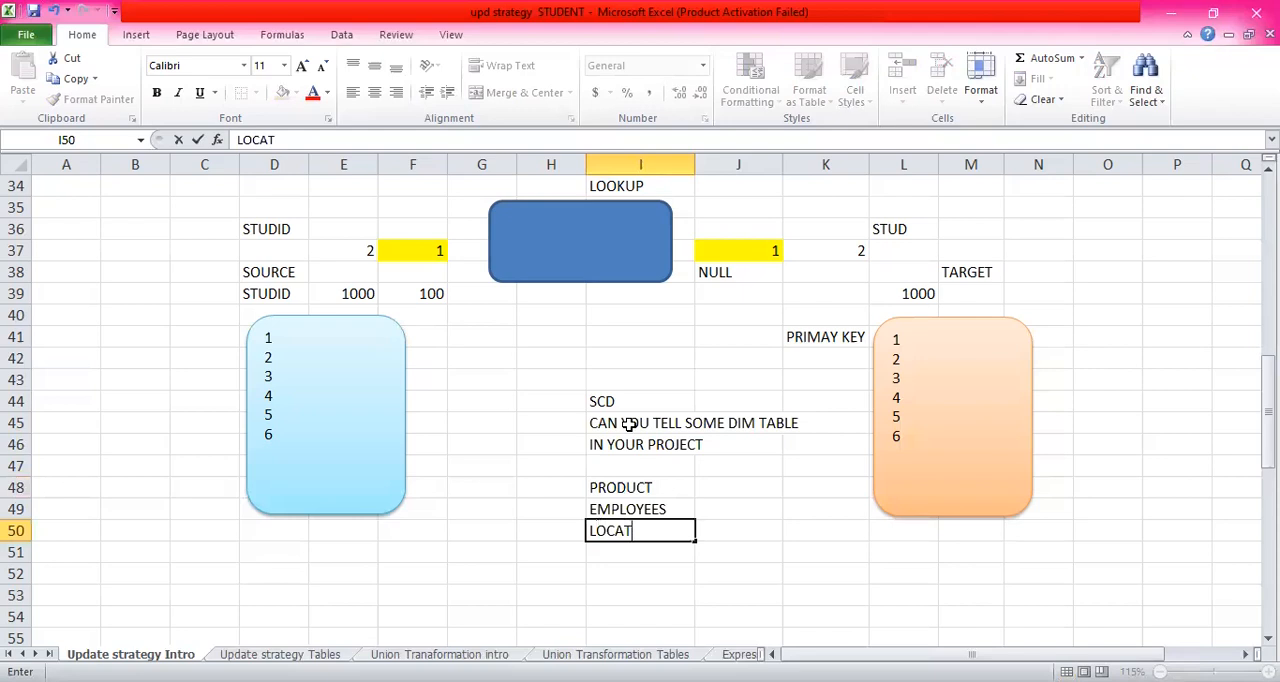
text(ION)
key(Return)
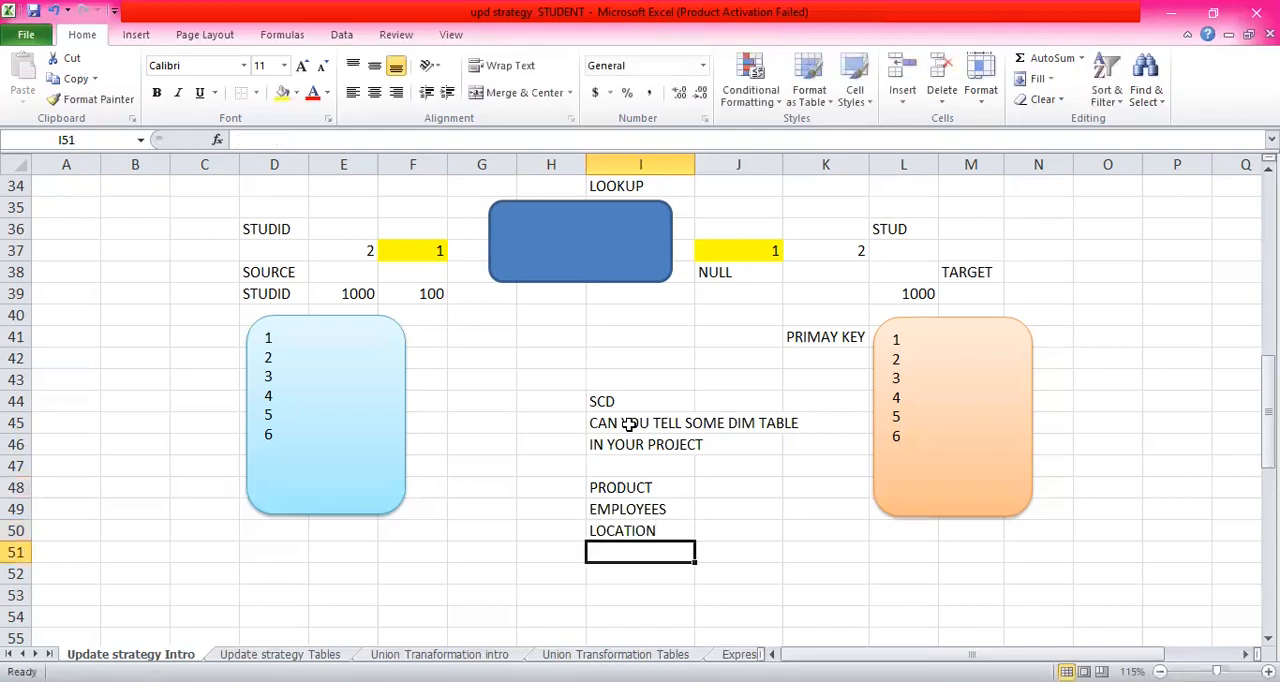
text(COUNTRY)
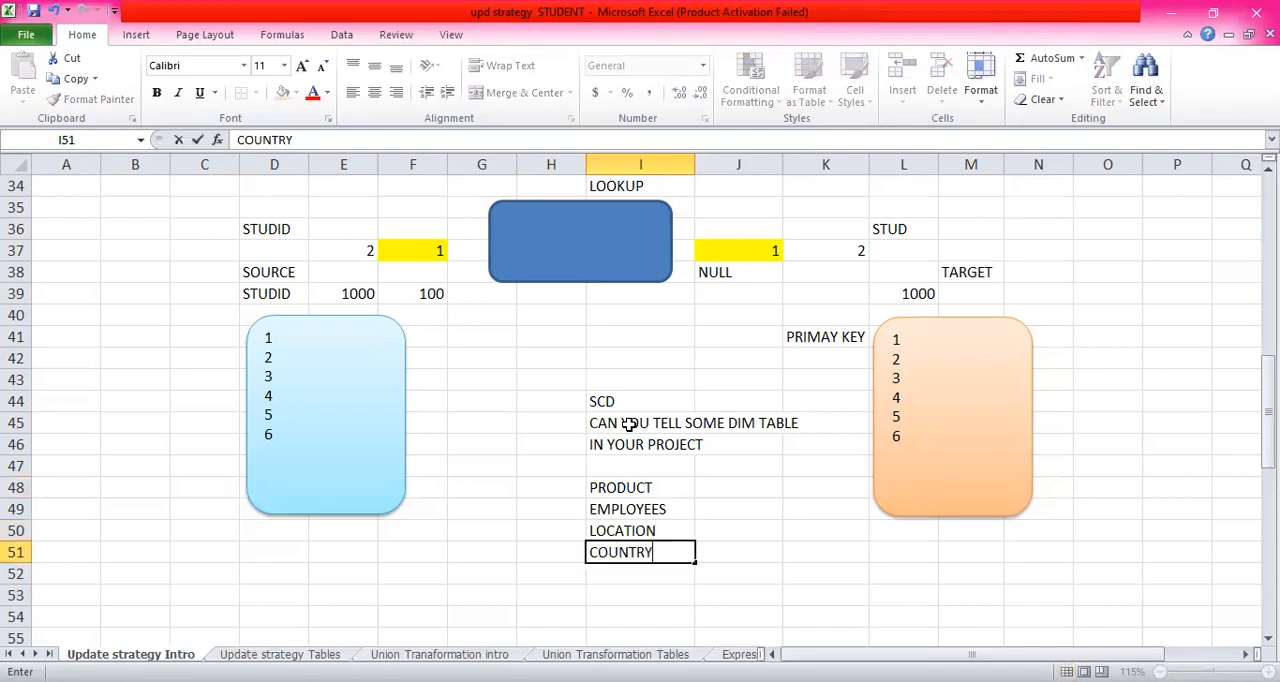
key(Return)
text(STUDENT)
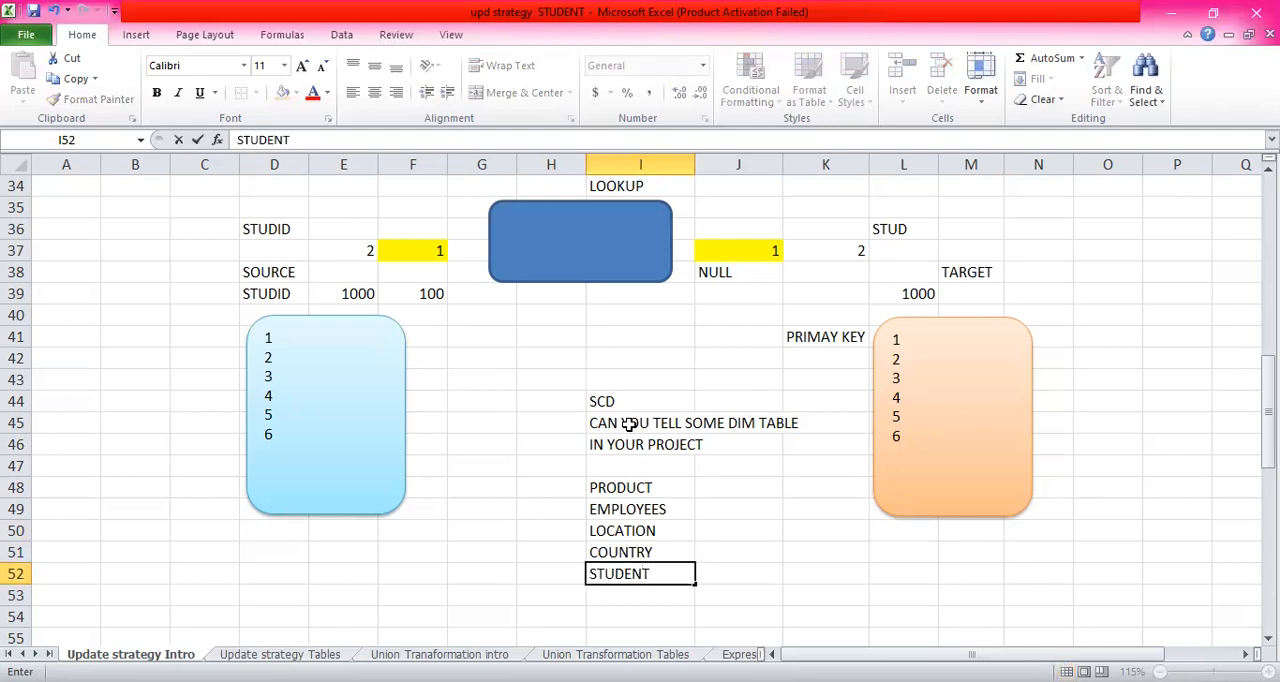
key(Return)
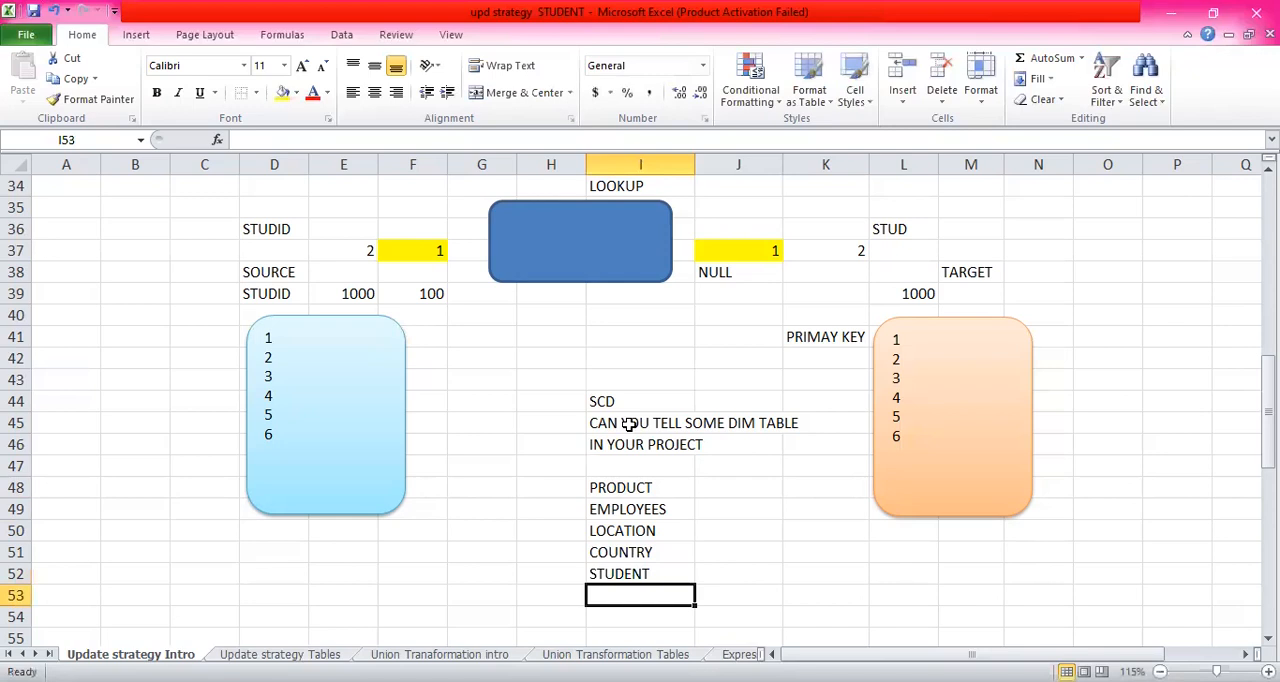
- Add "MERCHANT" to the dimension table list in I53, below STUDENT
text(MA)
key(BackSpace)
text(ERCHANT)
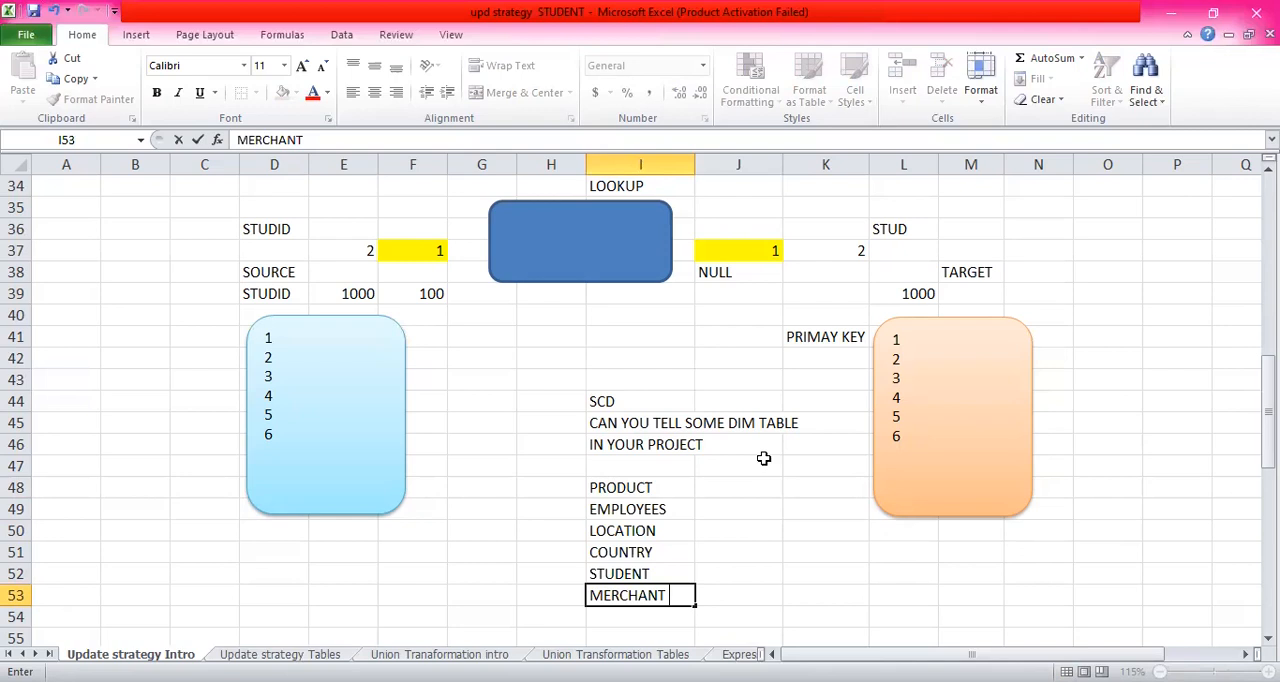
- Label the PRODUCT and LOCATION entries with "DIM" in J48 and J50
click(735, 490)
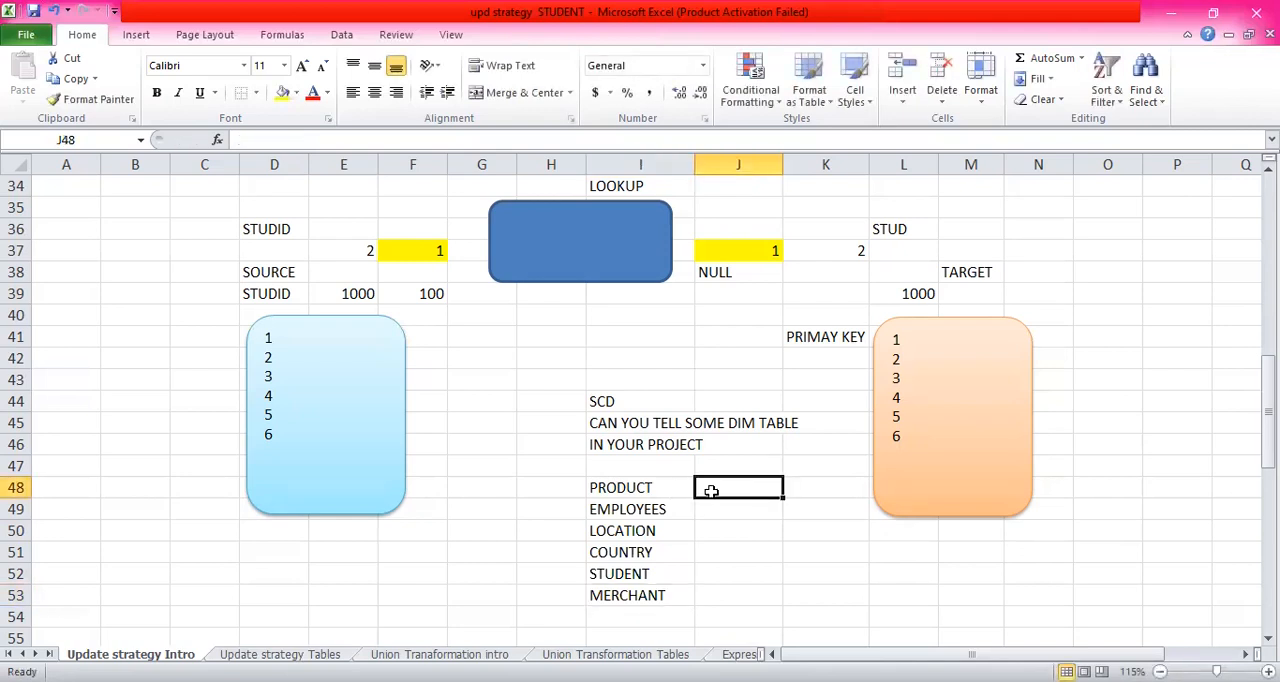
text(DIM)
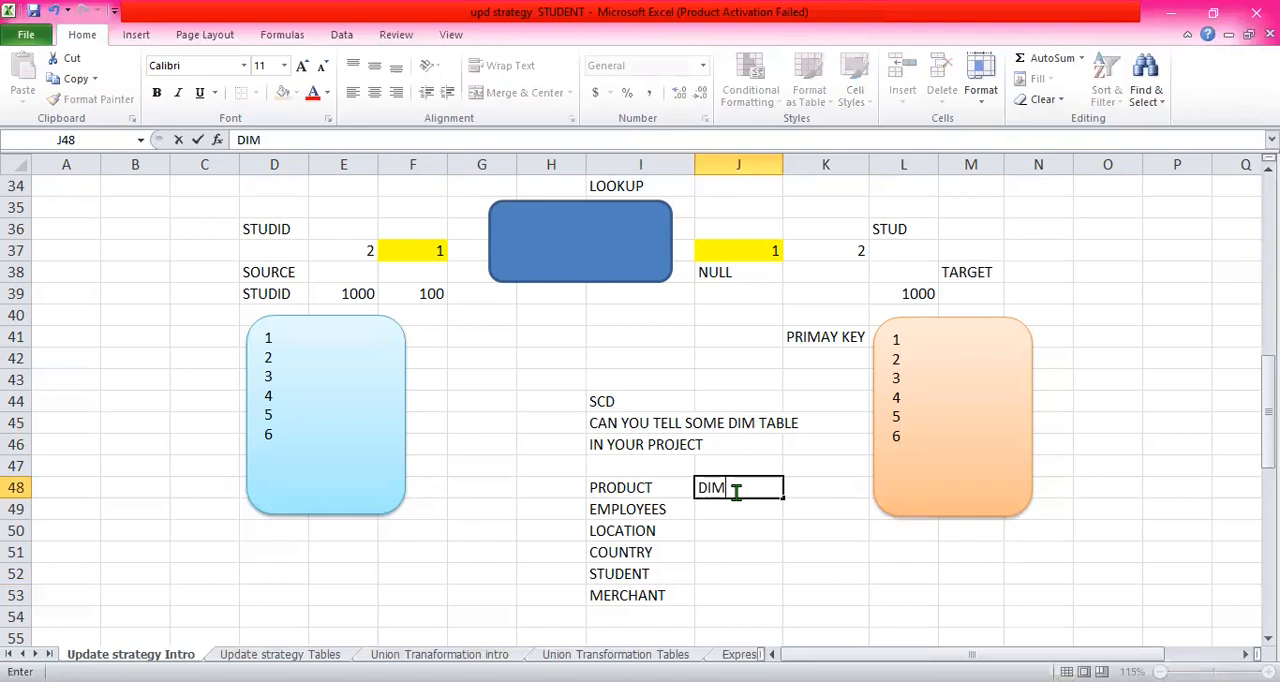
key(Return)
click(741, 533)
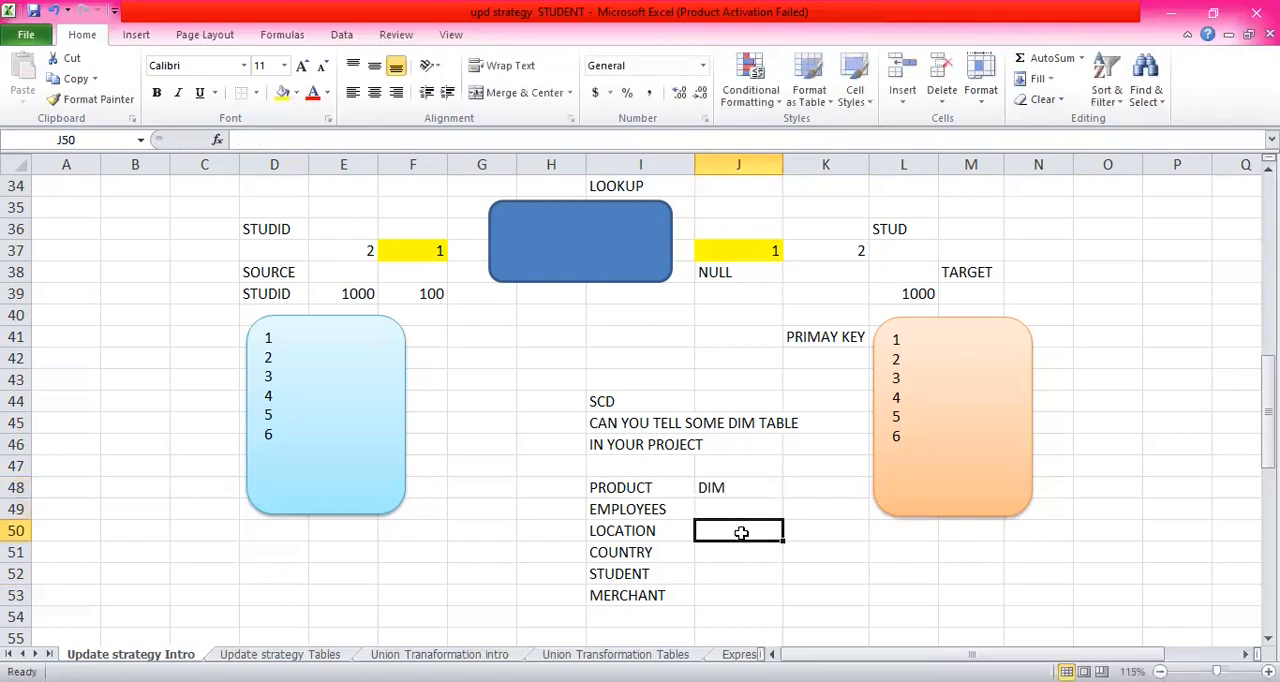
text(DIM)
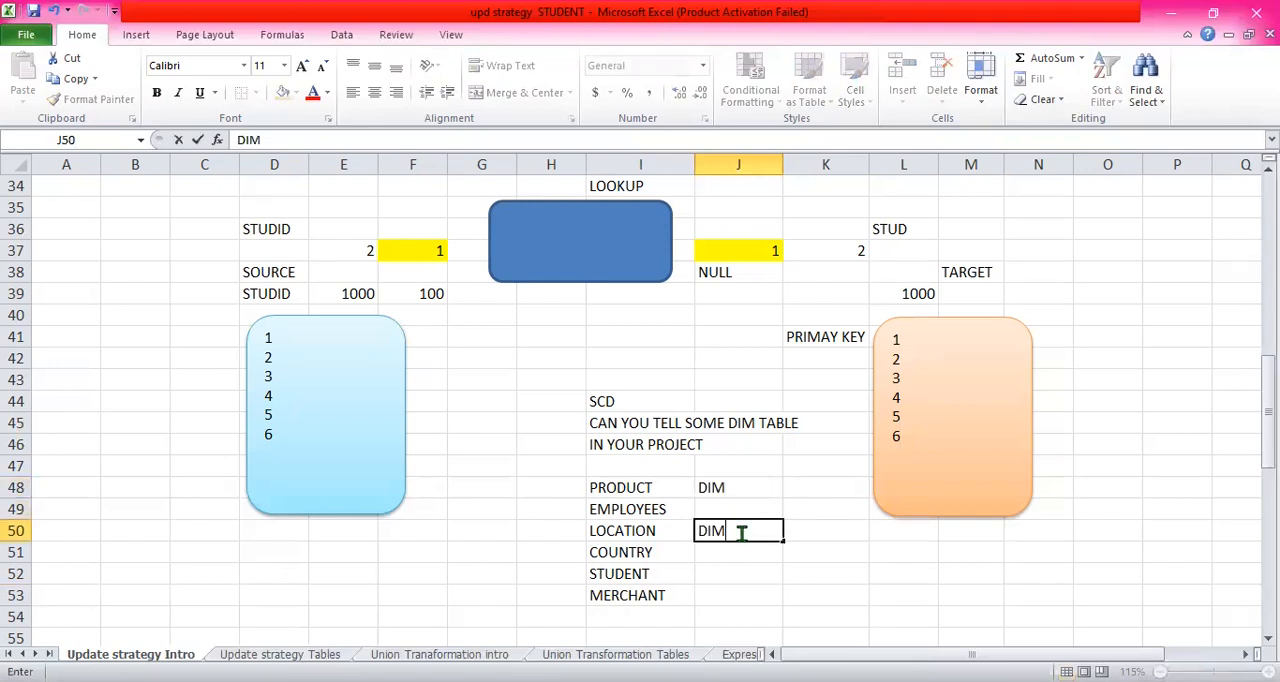
click(734, 551)
- Add "USER" to the dimension table list in I54, below MERCHANT
scroll(727, 477, down, 2)
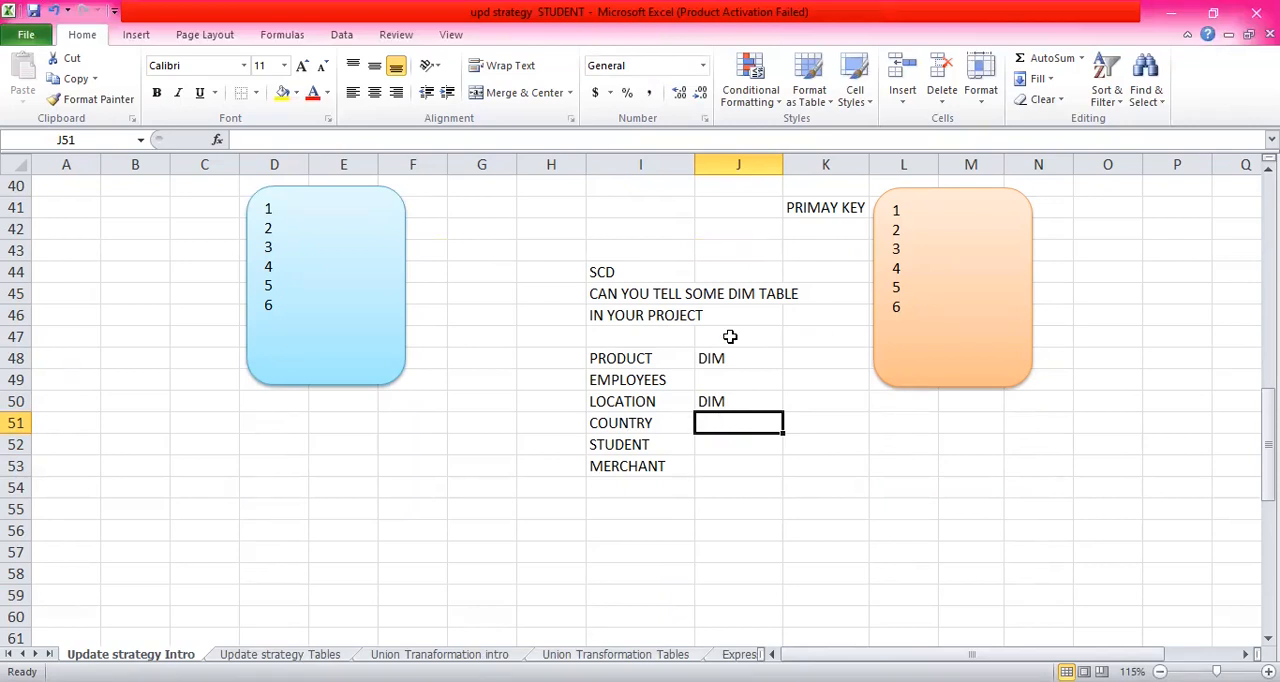
click(668, 358)
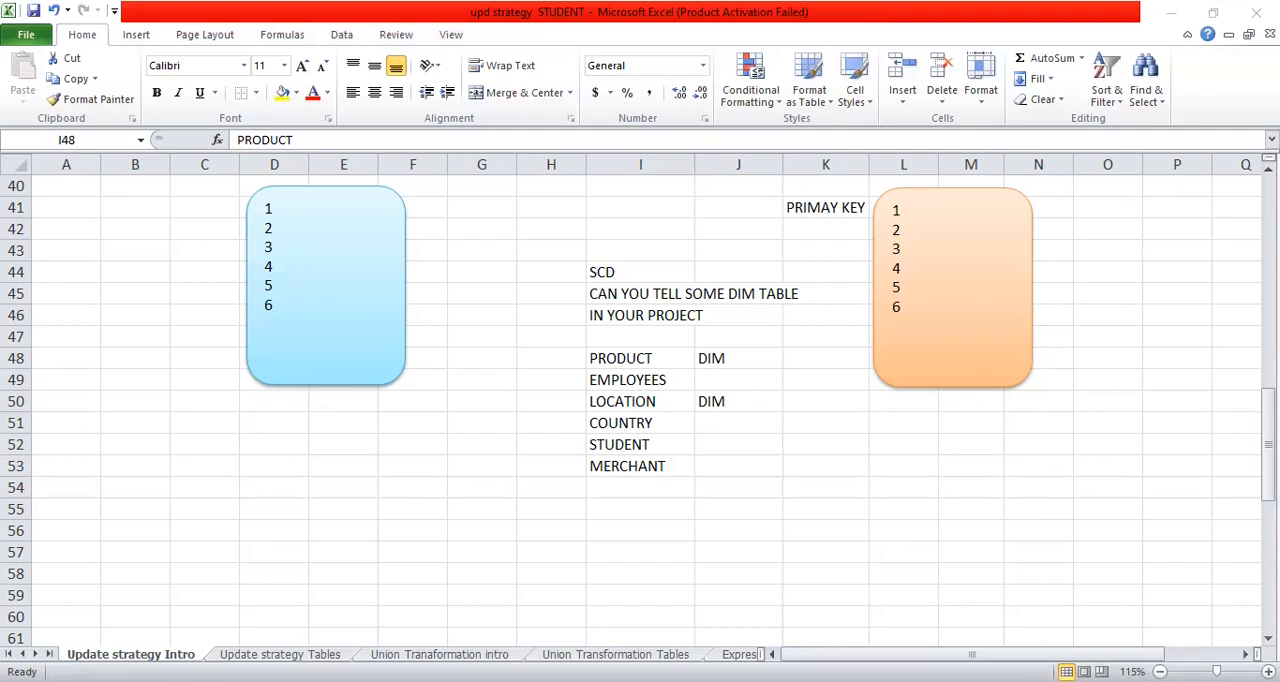
click(648, 485)
text(USER)
click(654, 507)
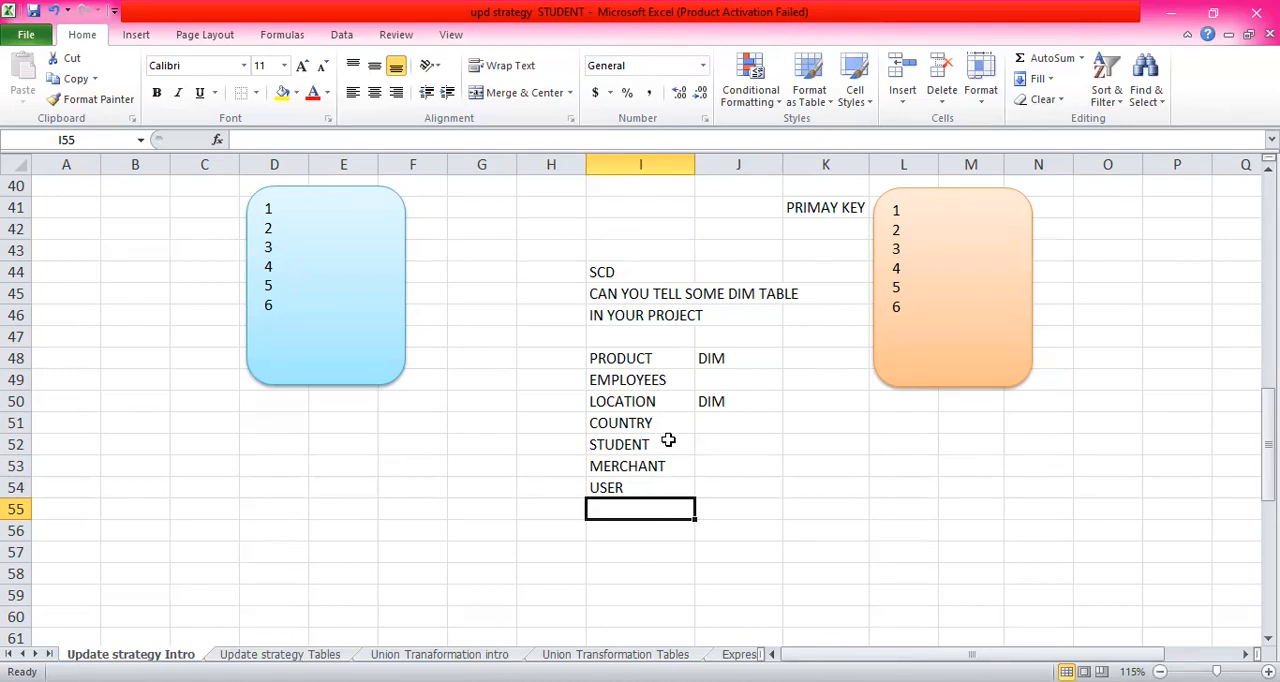
- Review the example dimension tables listed in column I, focusing on PRODUCT and EMPLOYEES
click(652, 489)
click(652, 510)
scroll(655, 340, down, 1)
click(632, 468)
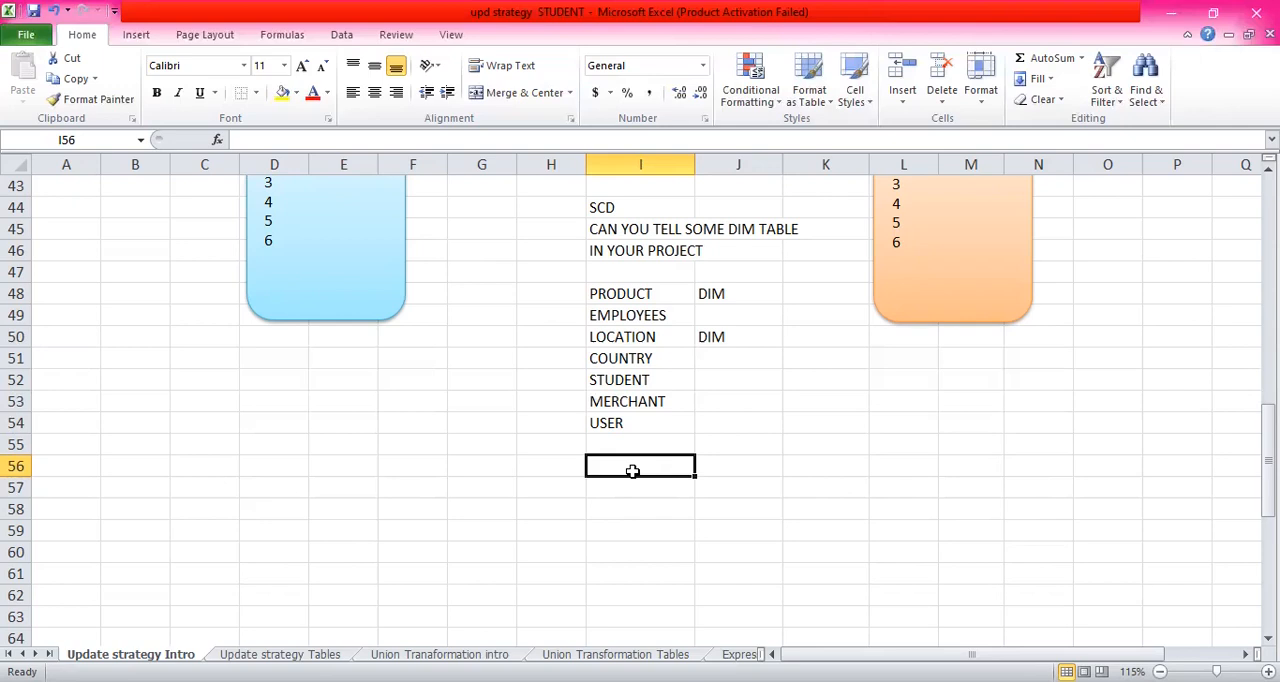
click(651, 295)
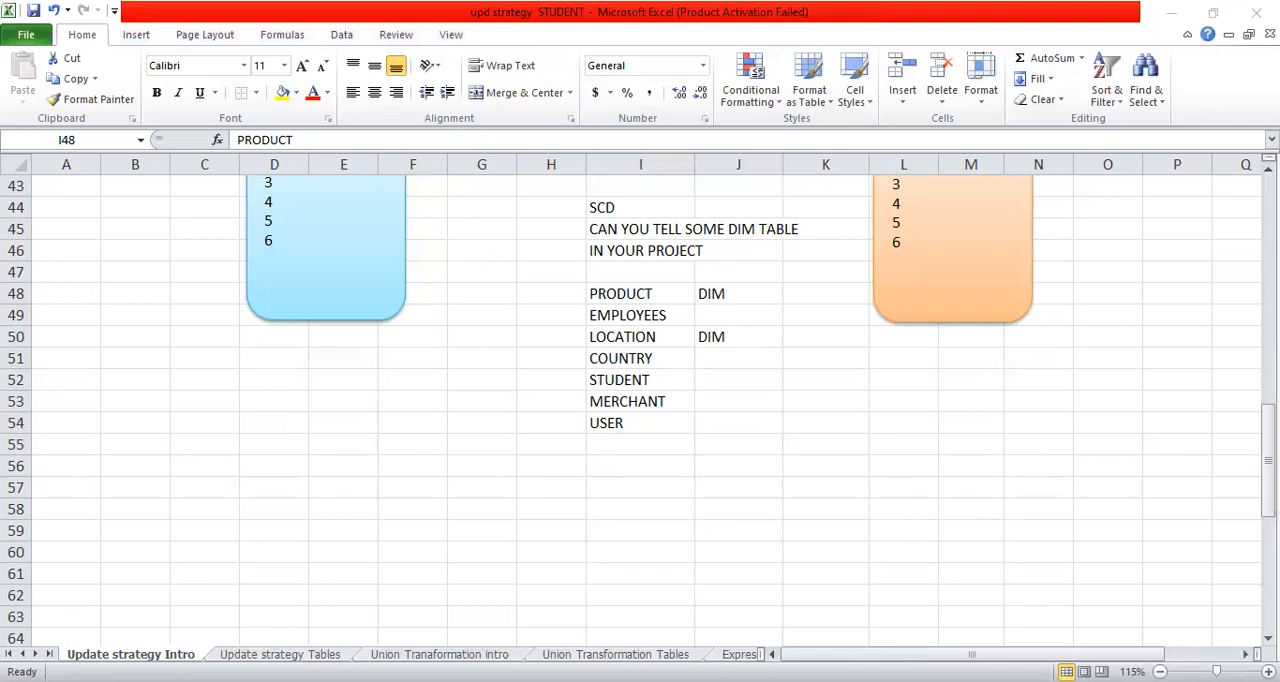
click(612, 288)
click(668, 320)
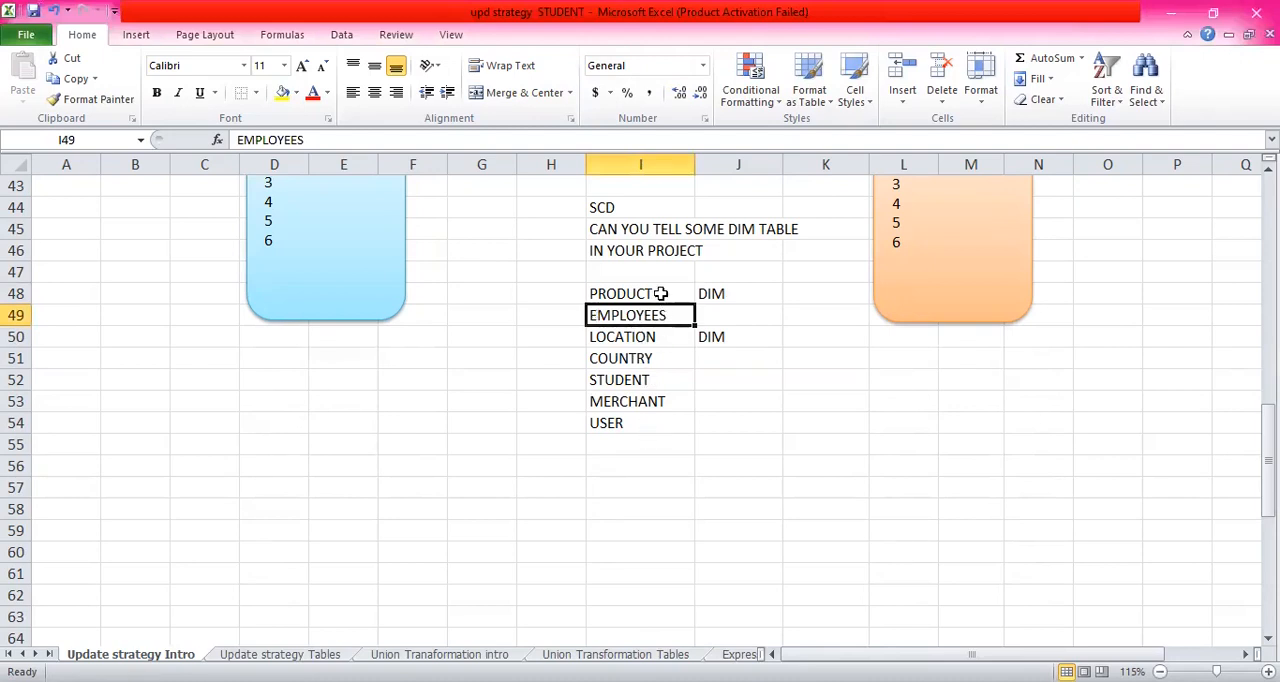
click(662, 296)
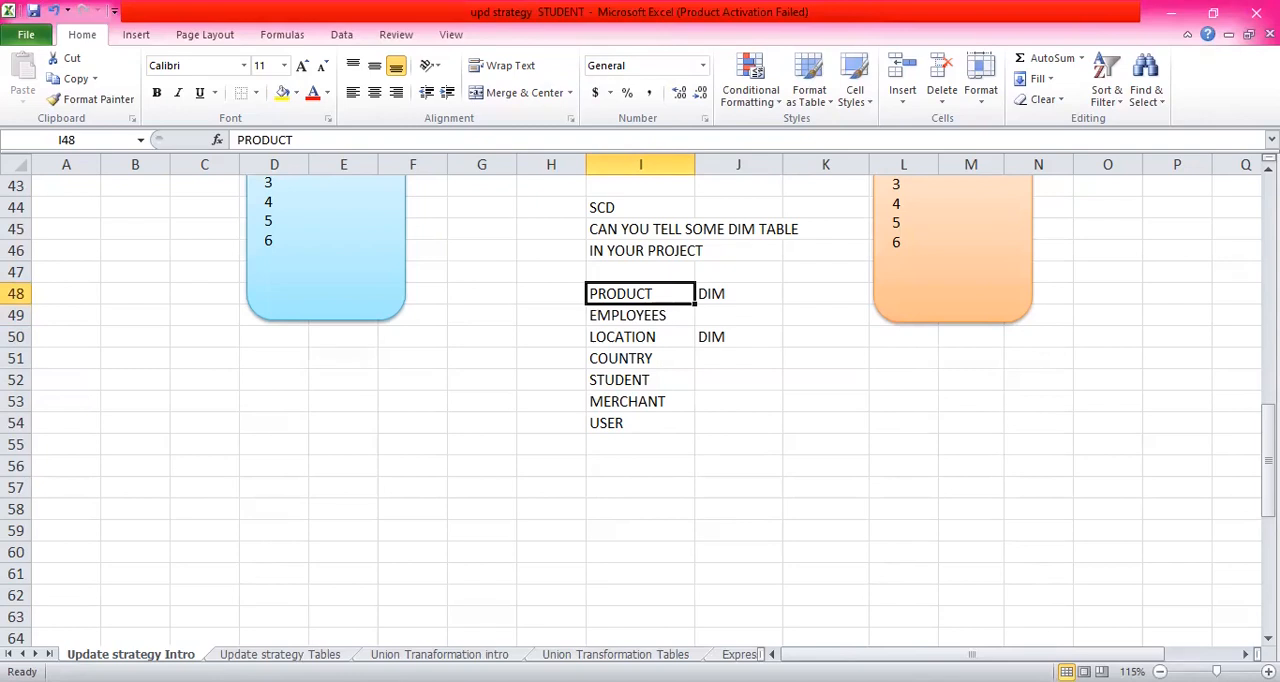
click(755, 681)
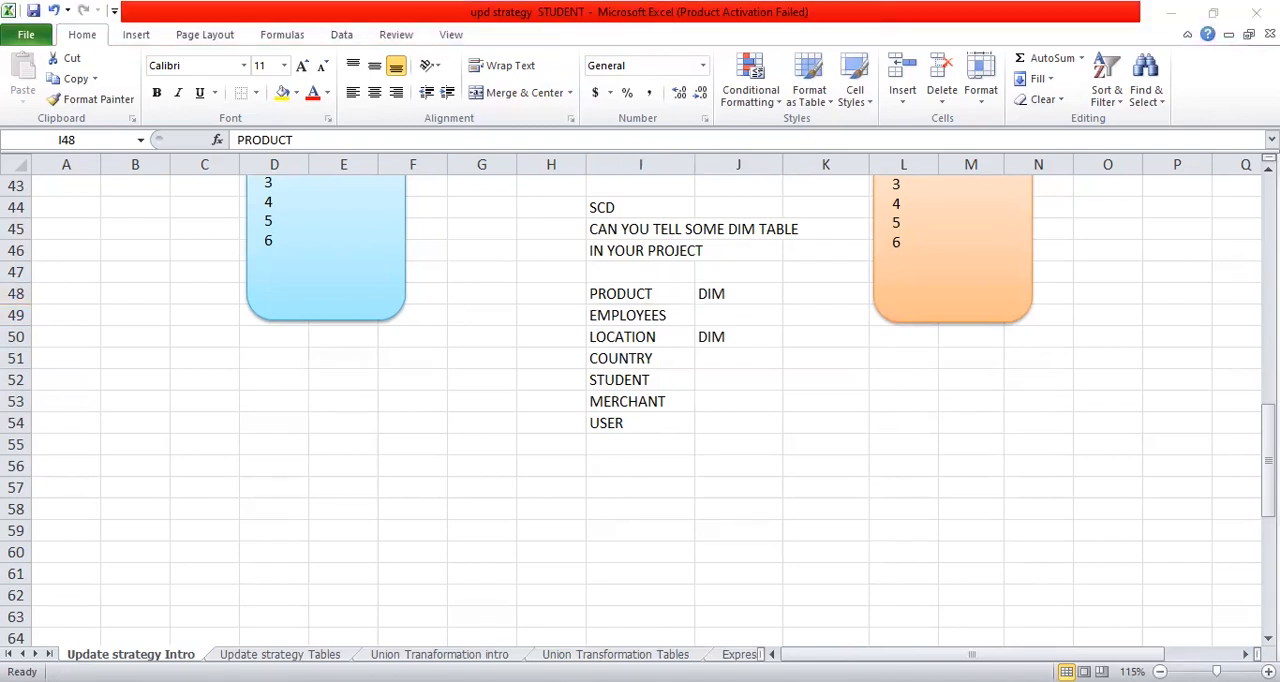
- Start a load frequency list below the source shape with "DAILY", "HOUR" and "WEEKLY" in D52 to D54
scroll(492, 276, up, 3)
scroll(492, 277, down, 3)
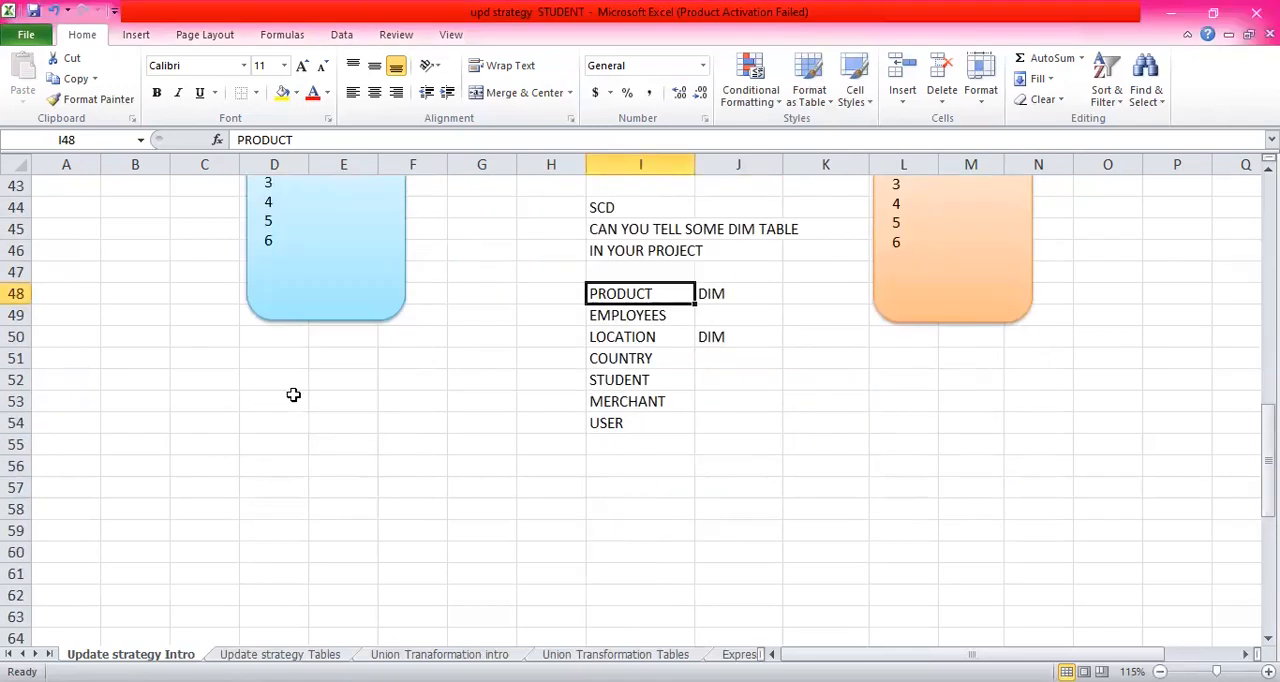
click(291, 377)
scroll(292, 379, up, 3)
scroll(292, 381, down, 1)
text(DAILY)
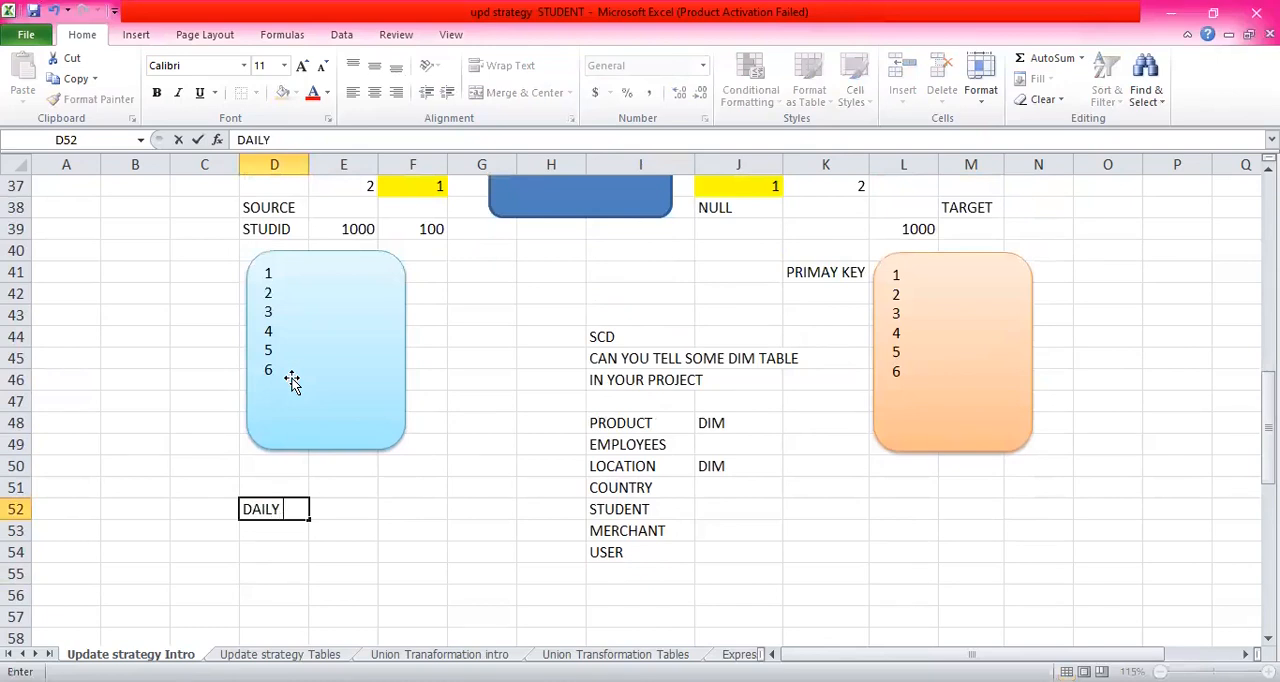
key(Return)
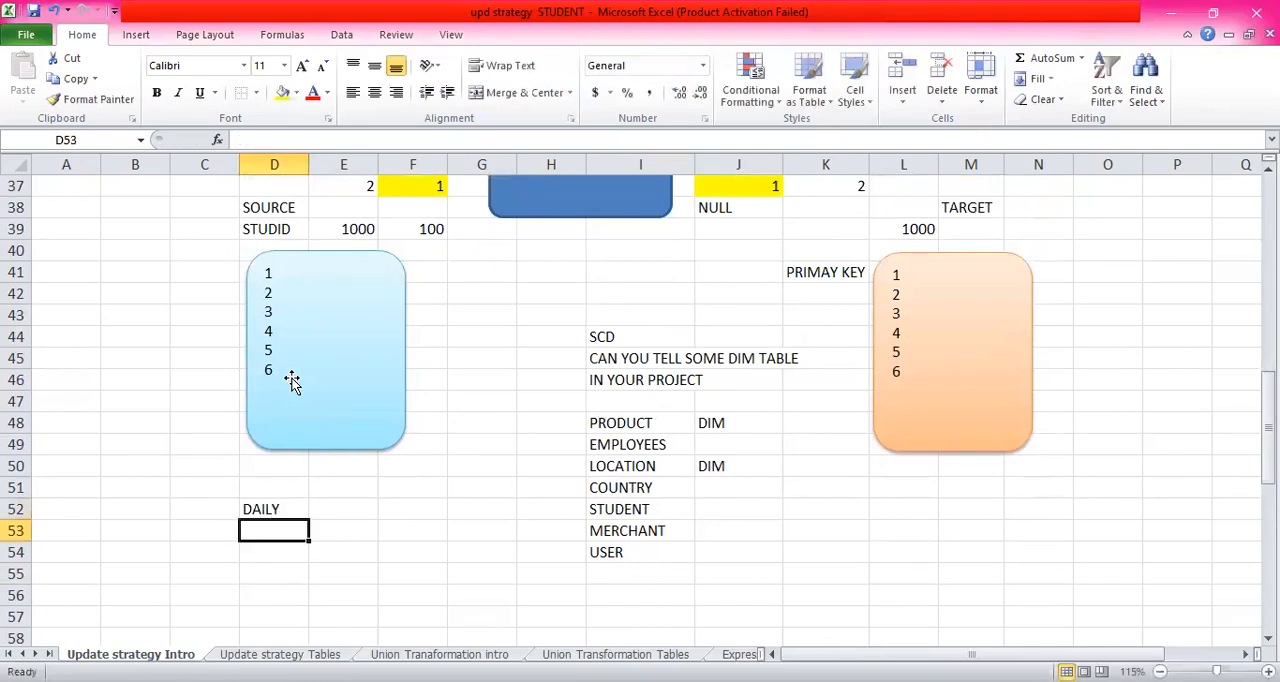
text(HOUR)
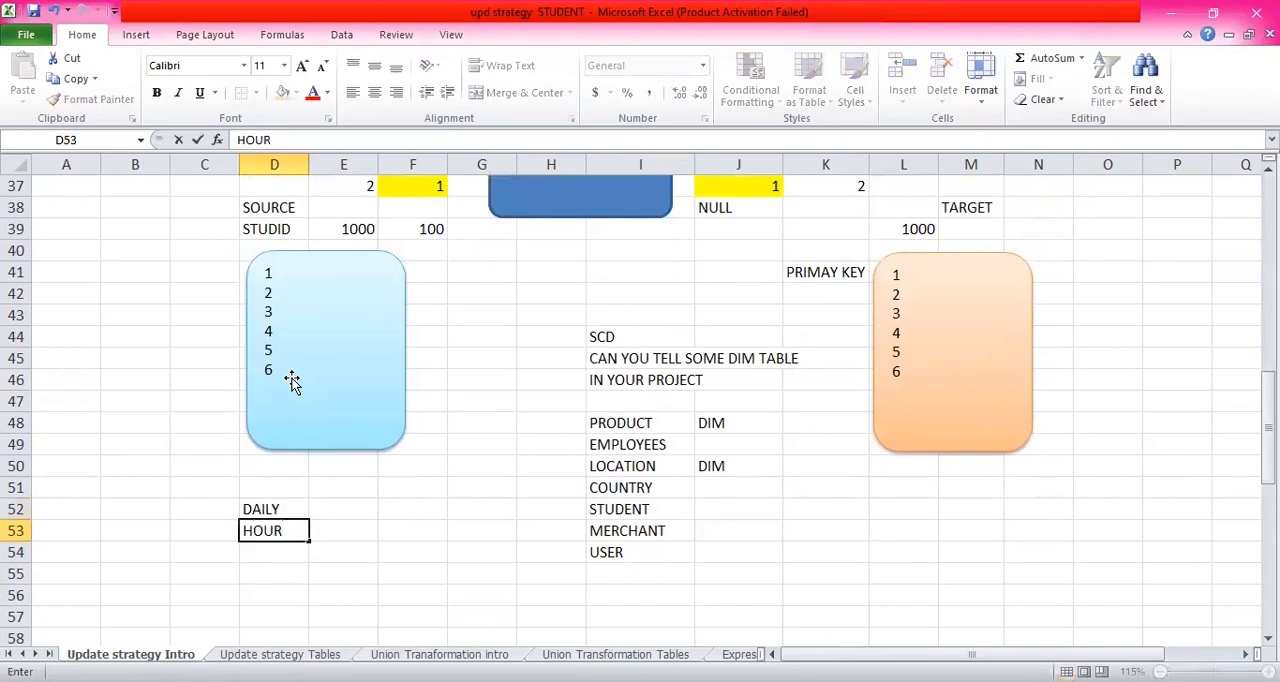
key(Return)
text(WEEKLY)
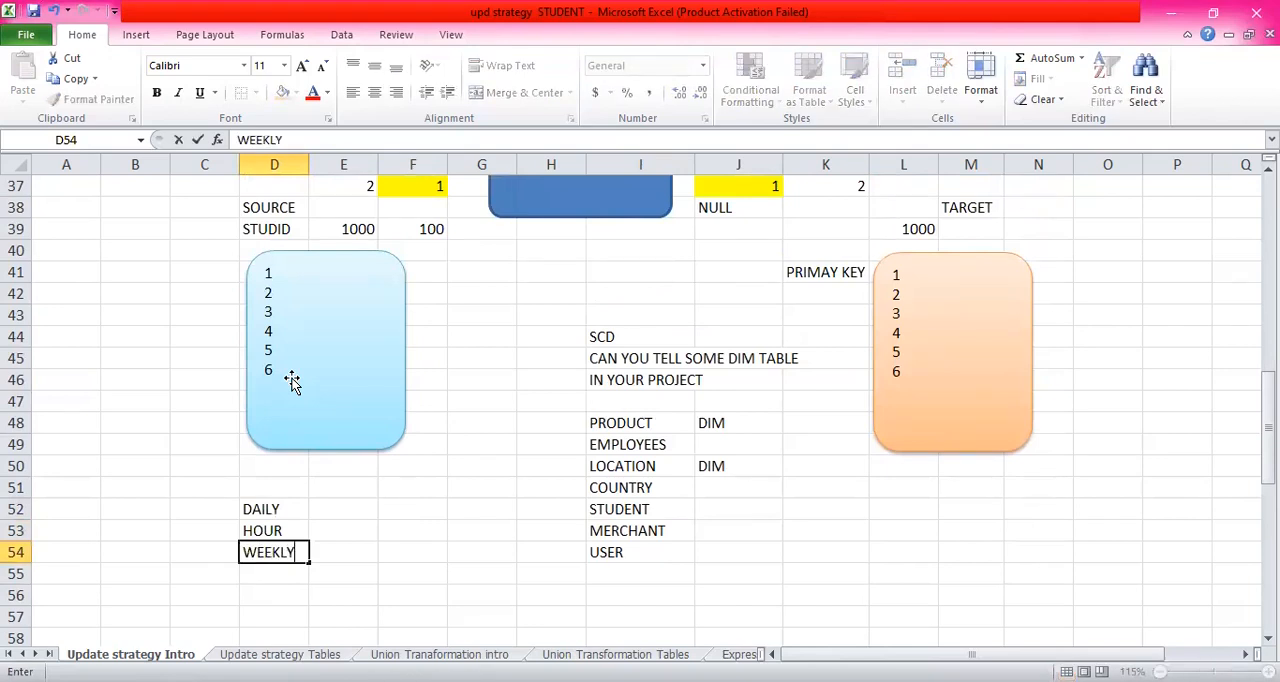
key(Return)
- Extend the load frequency list with "MONTH", "Q" and "HA" in D55 to D57
text(MONTH)
key(Return)
text(Q)
key(Return)
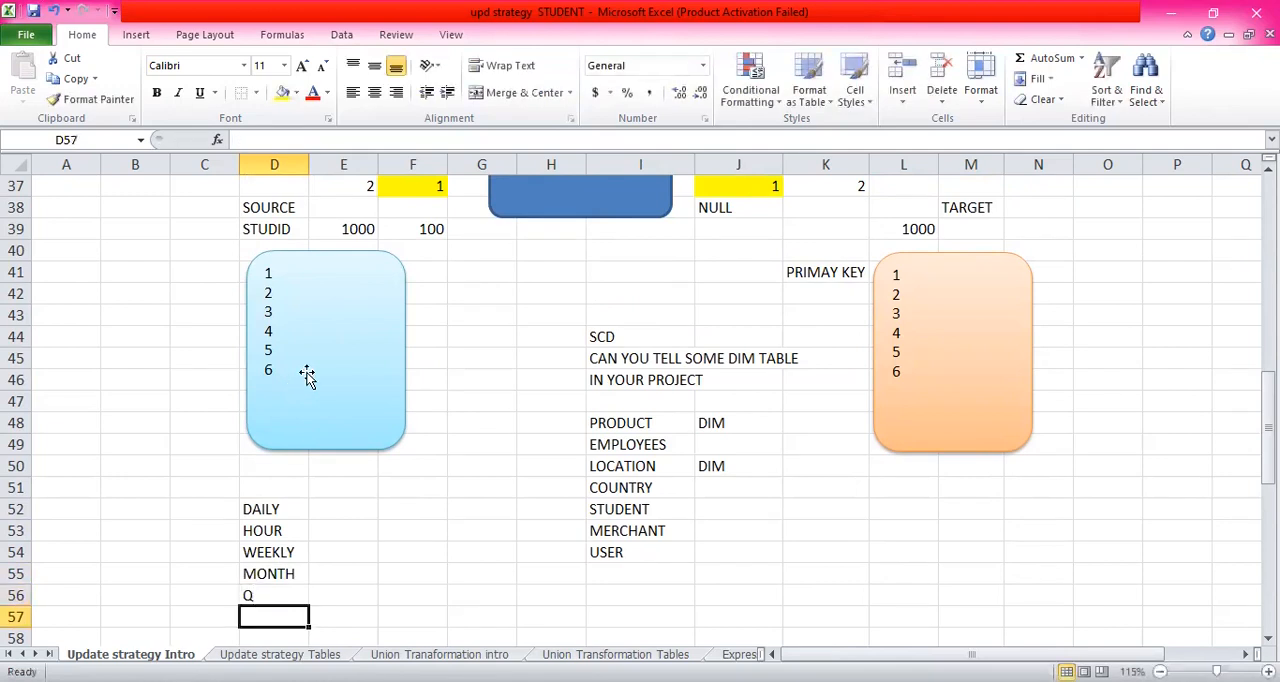
text(HA)
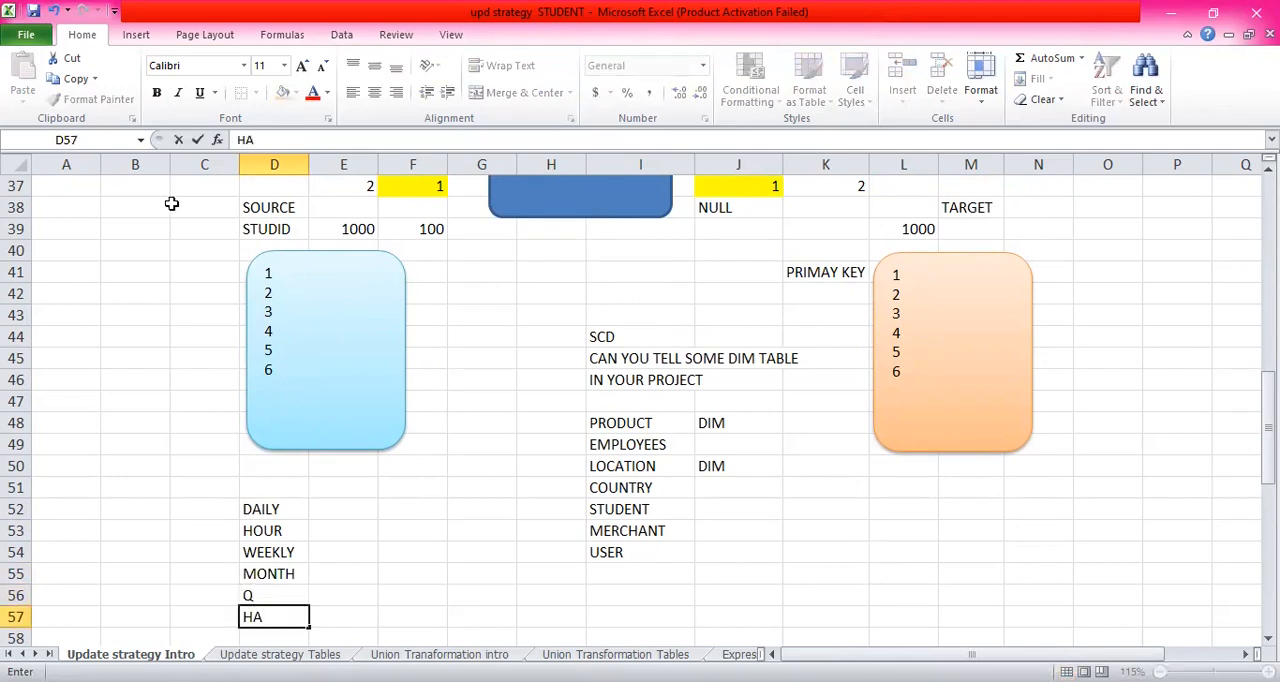
scroll(503, 338, down, 3)
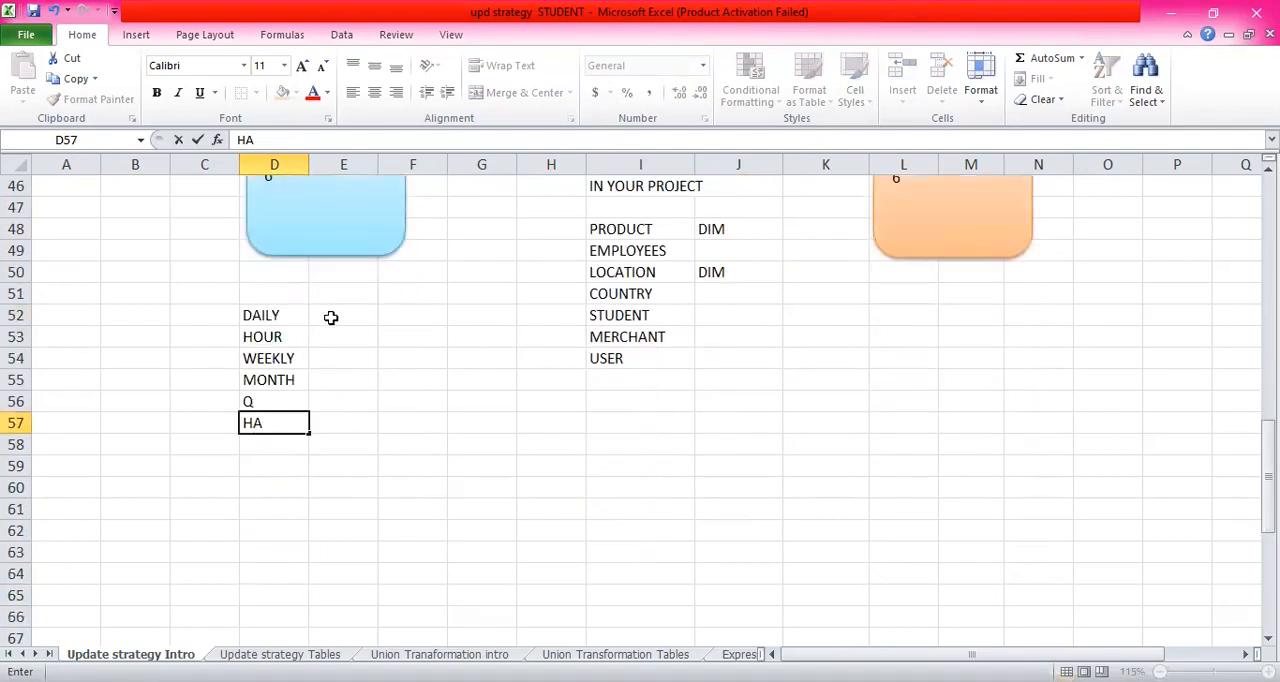
click(298, 315)
click(340, 315)
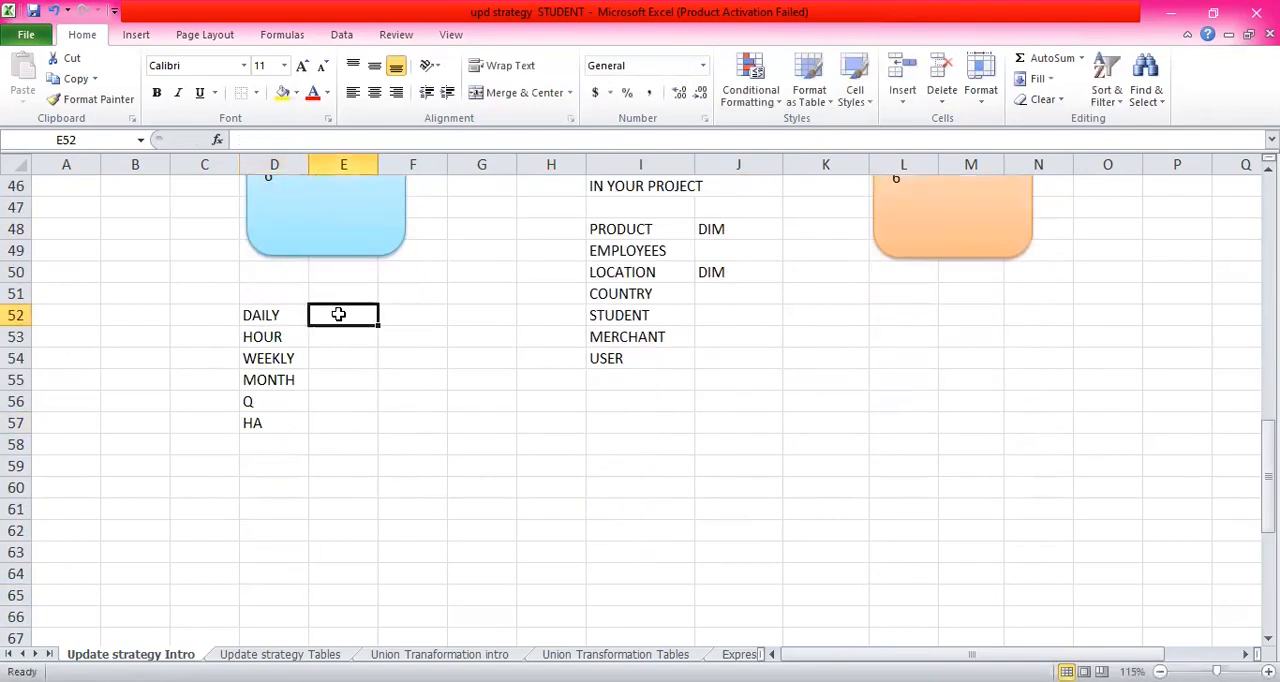
- Examine the DAILY, HOUR and WEEKLY load frequencies in D52 to D54
click(282, 315)
click(283, 340)
click(290, 315)
click(280, 340)
click(278, 315)
click(292, 357)
click(289, 315)
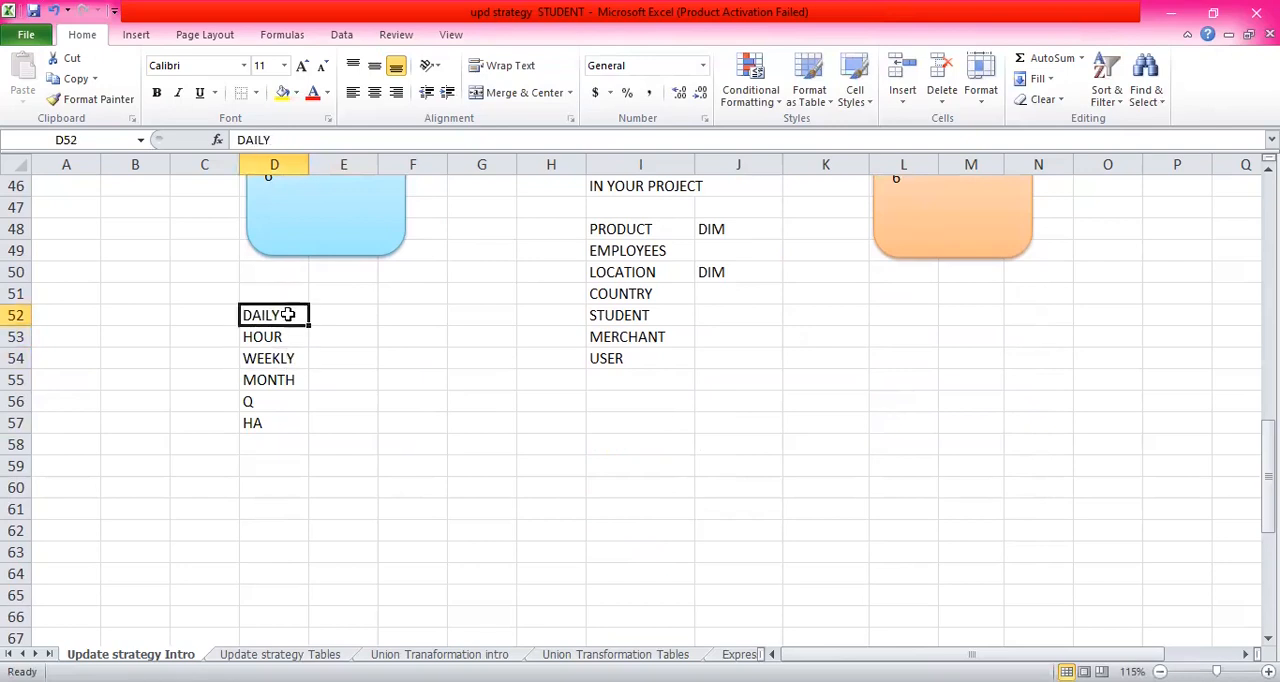
click(280, 337)
click(278, 314)
click(291, 336)
click(289, 318)
click(287, 355)
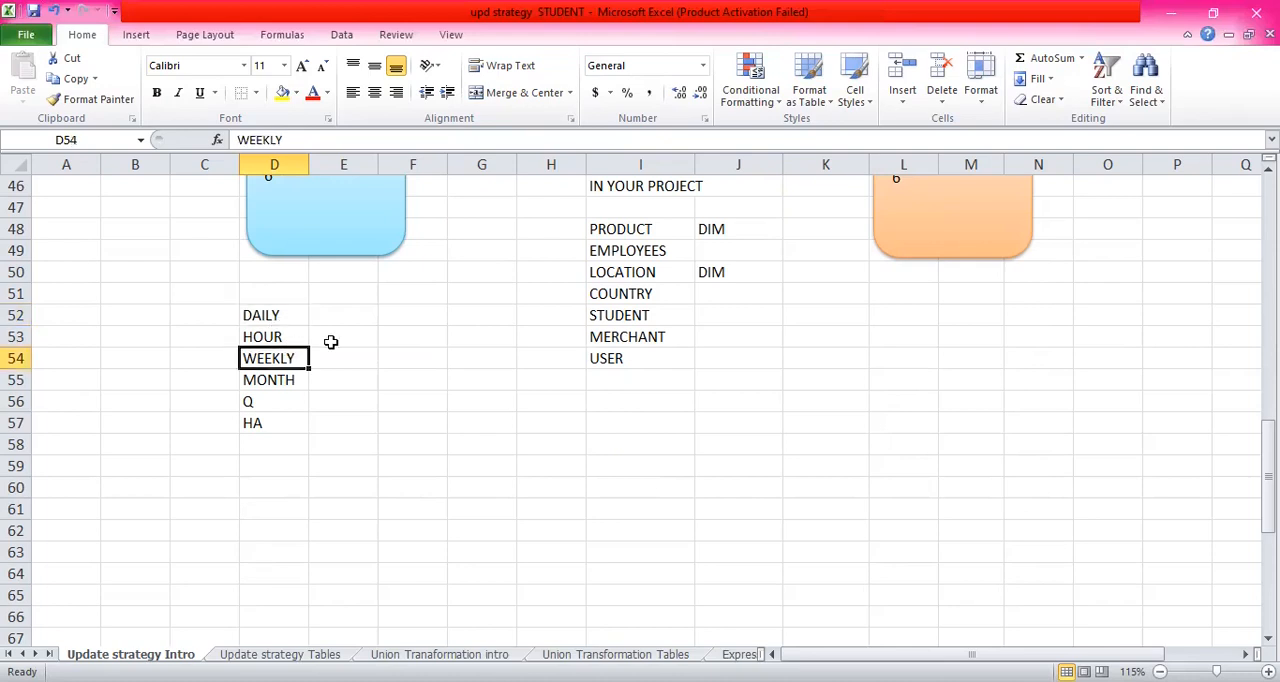
- Enter "NULL" in K43, two rows below the PRIMAY KEY label beside the target shape
scroll(331, 342, up, 5)
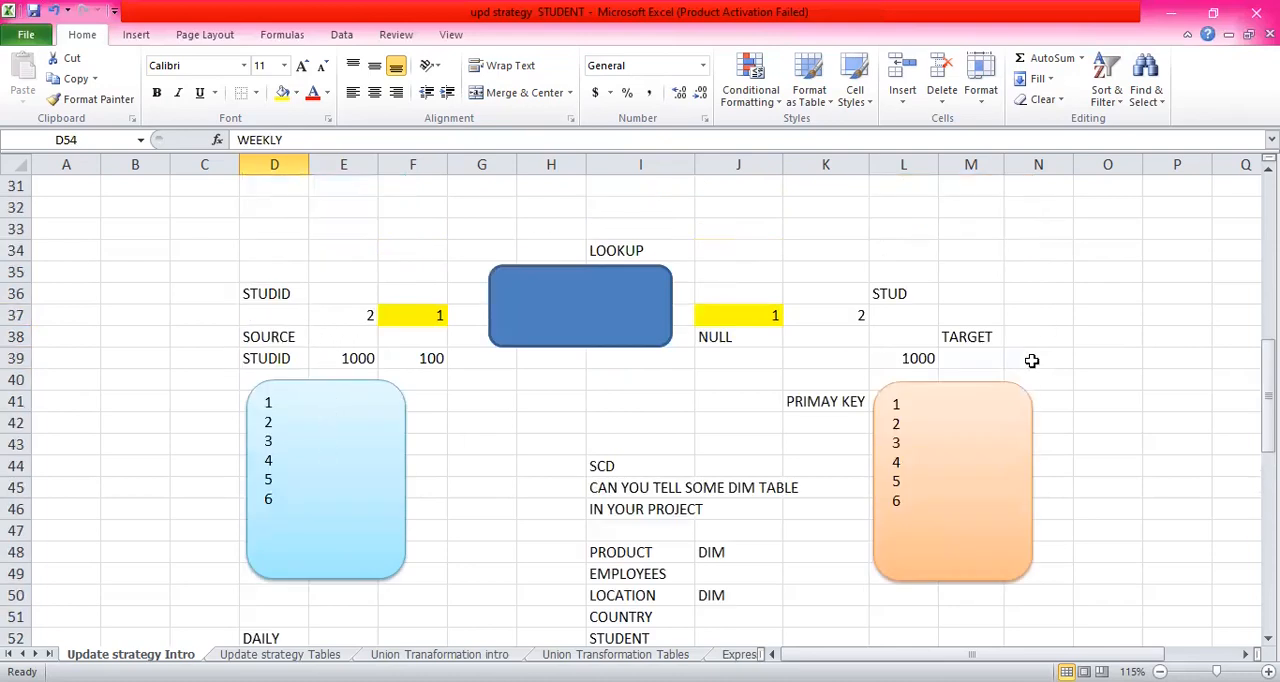
scroll(586, 277, down, 2)
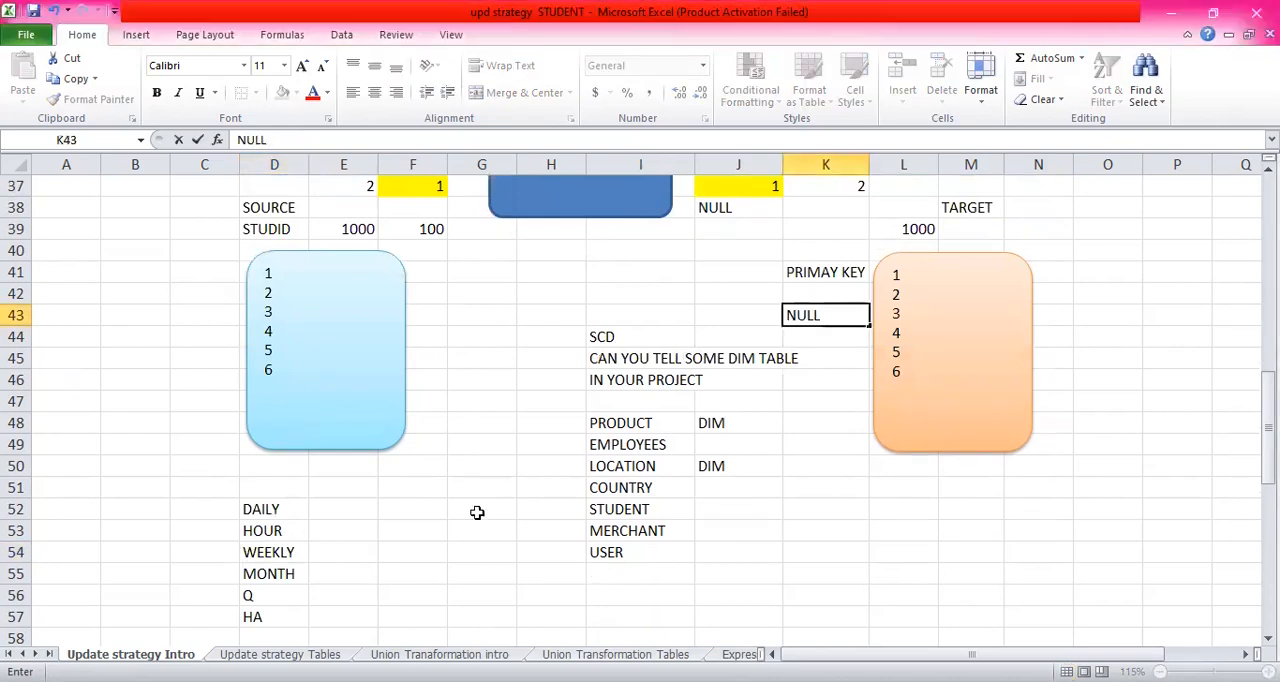
scroll(540, 262, up, 12)
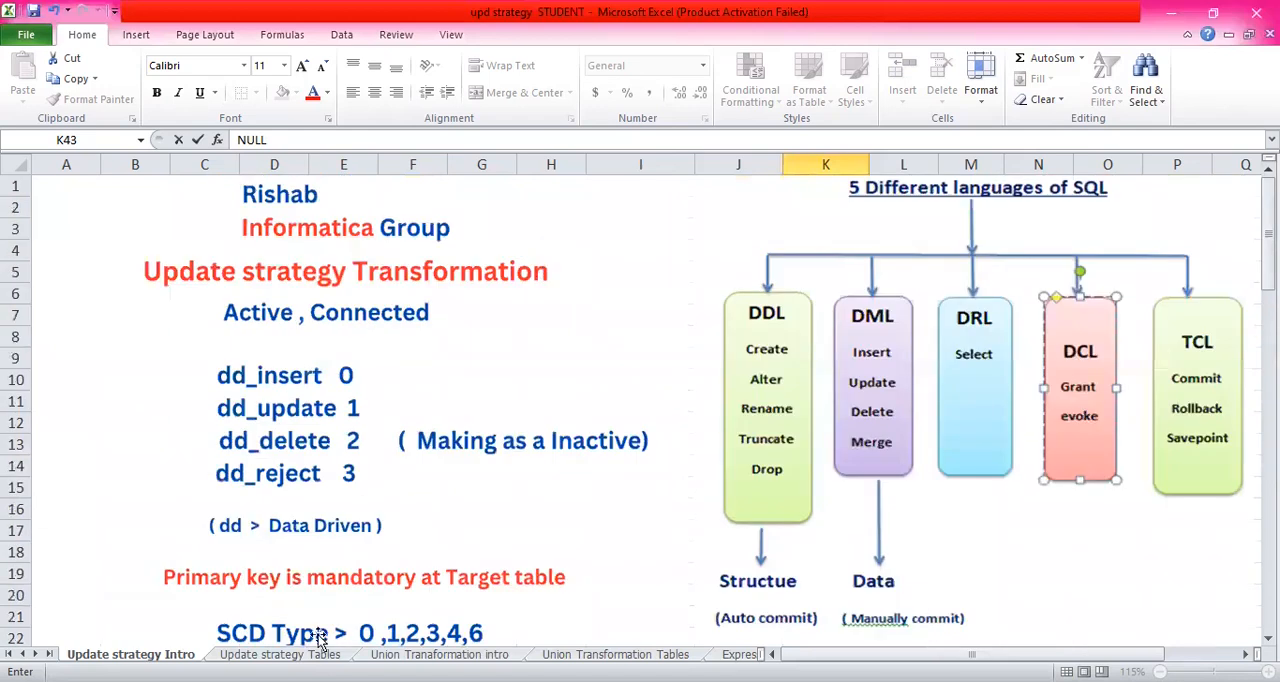
- On the Update strategy Tables sheet, delete the unlabelled column N between mobile and city in the Student Target table
click(300, 654)
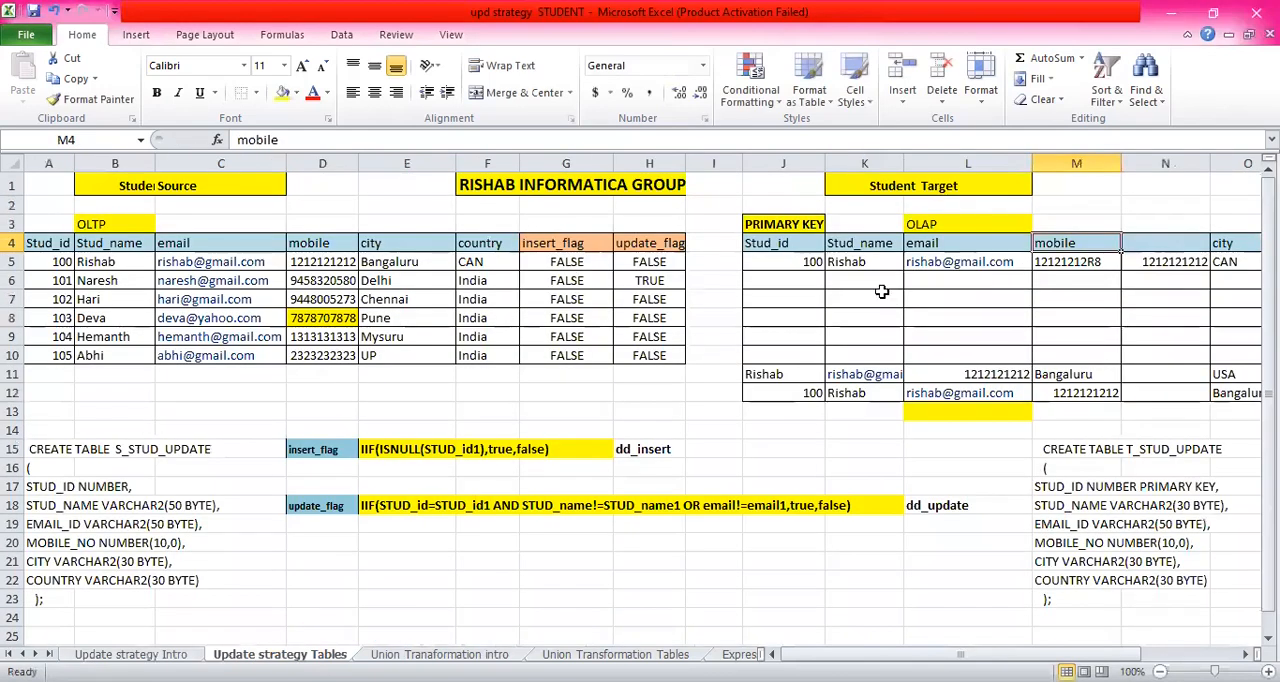
click(1099, 272)
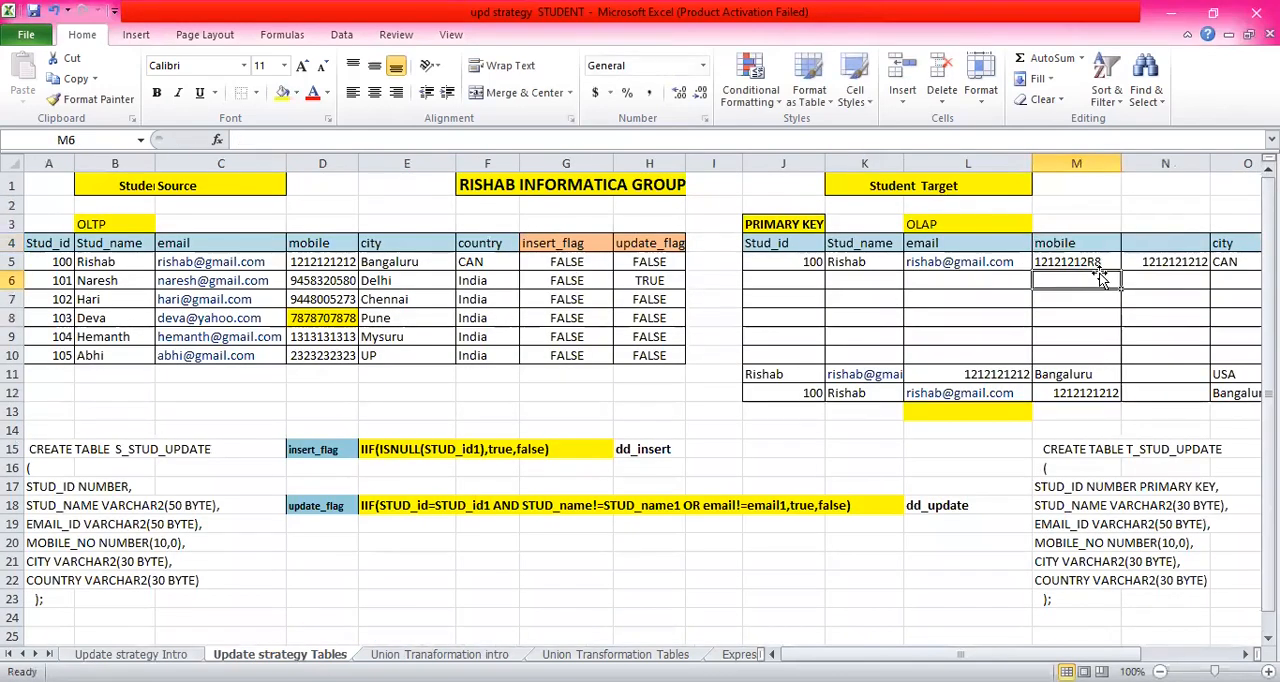
click(1170, 164)
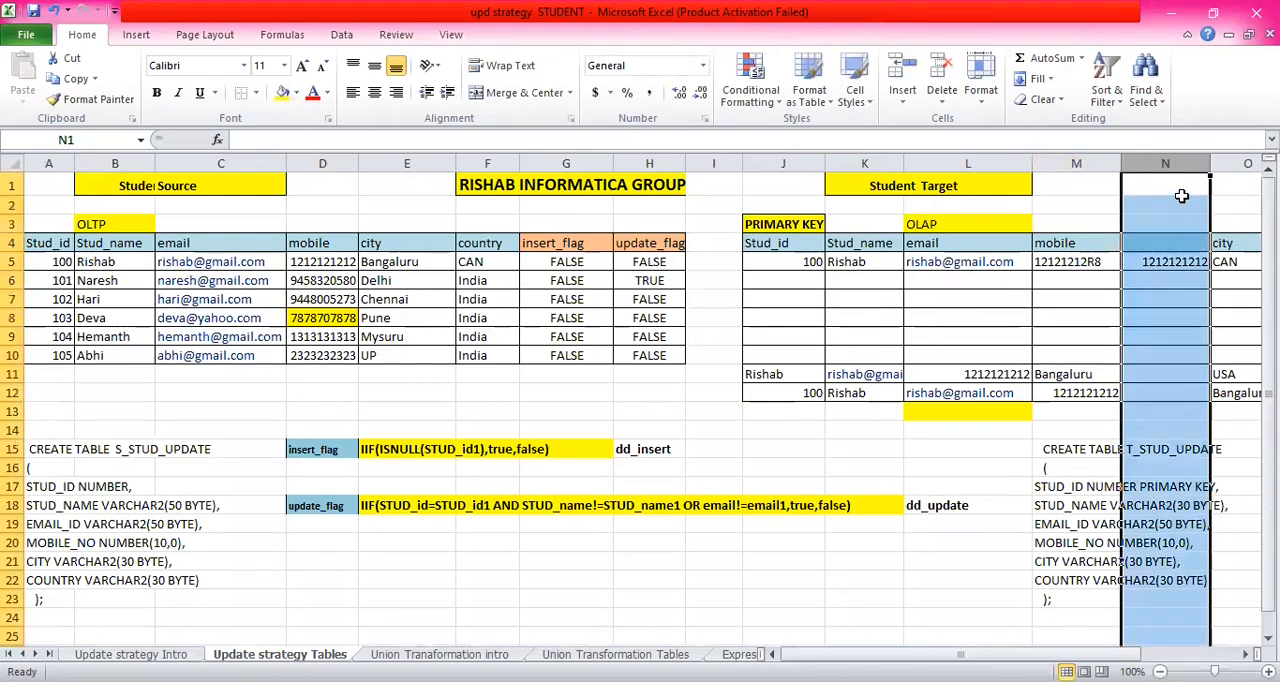
right_click(1181, 200)
click(1118, 340)
drag(1152, 278, 1152, 265)
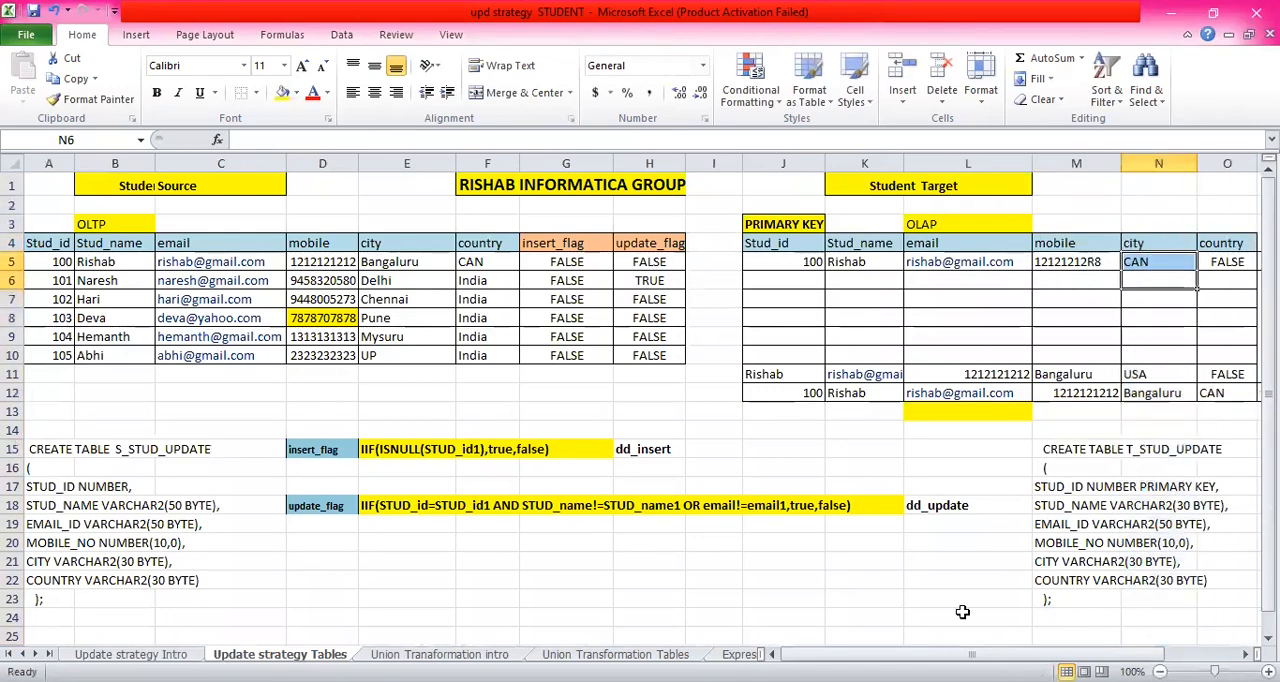
- Inspect the Student Target table's columns and rows J5 to O12, plus the first record of the Student Source table
drag(975, 655, 1060, 655)
click(1028, 205)
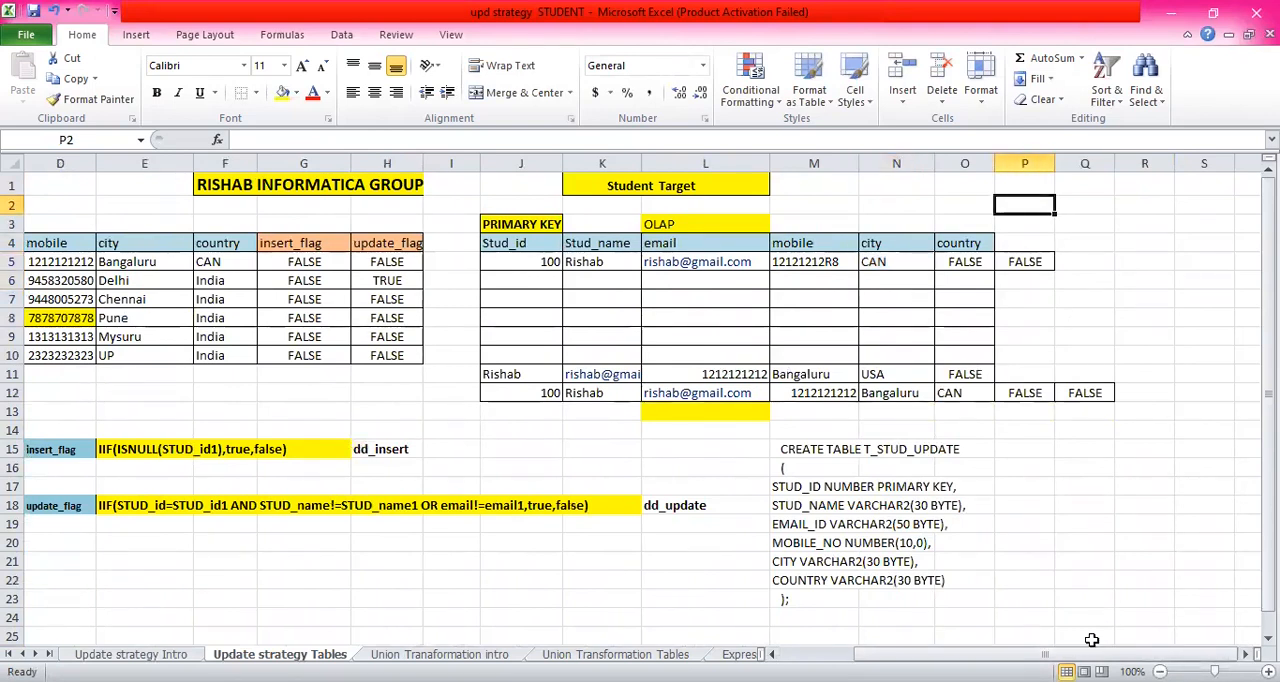
drag(1045, 655, 972, 655)
click(1106, 297)
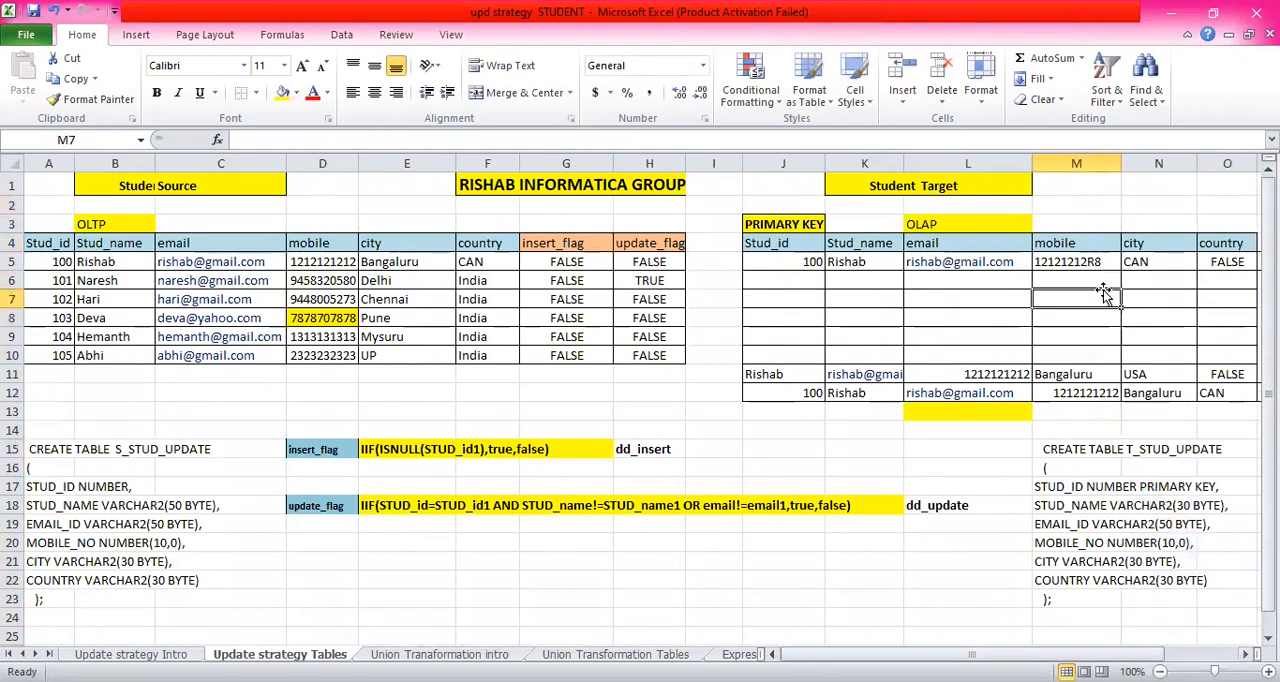
drag(786, 260, 1237, 397)
click(528, 263)
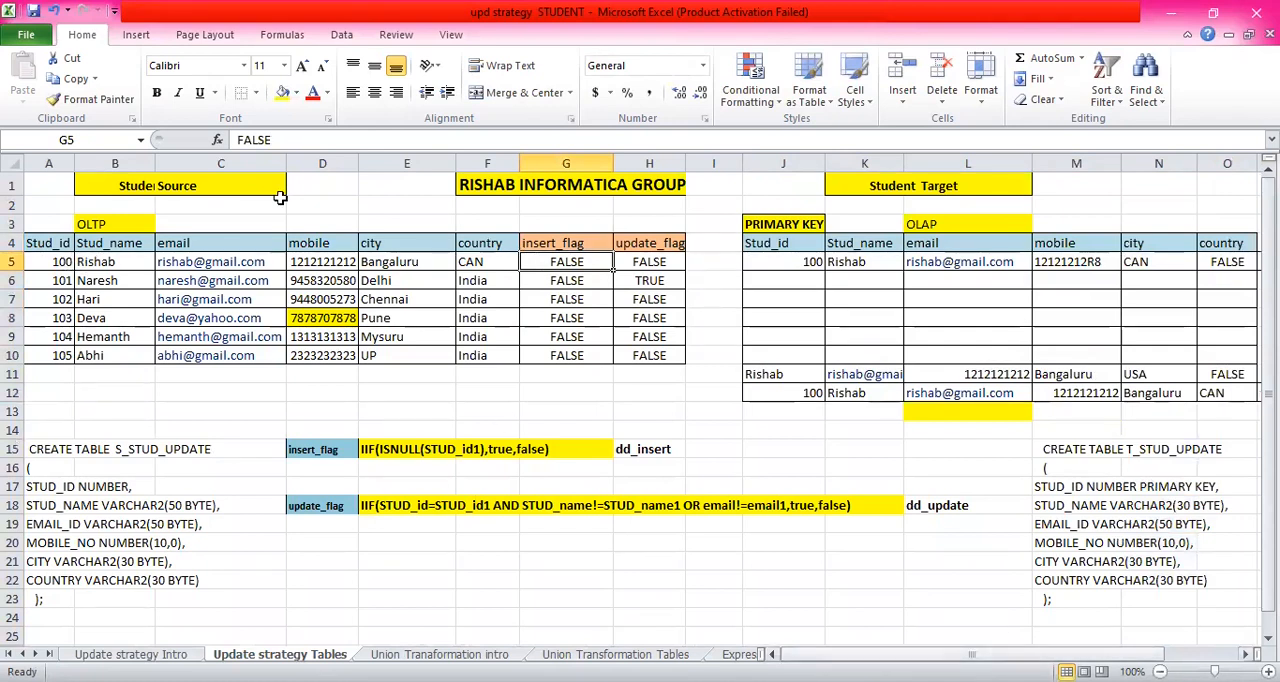
click(64, 261)
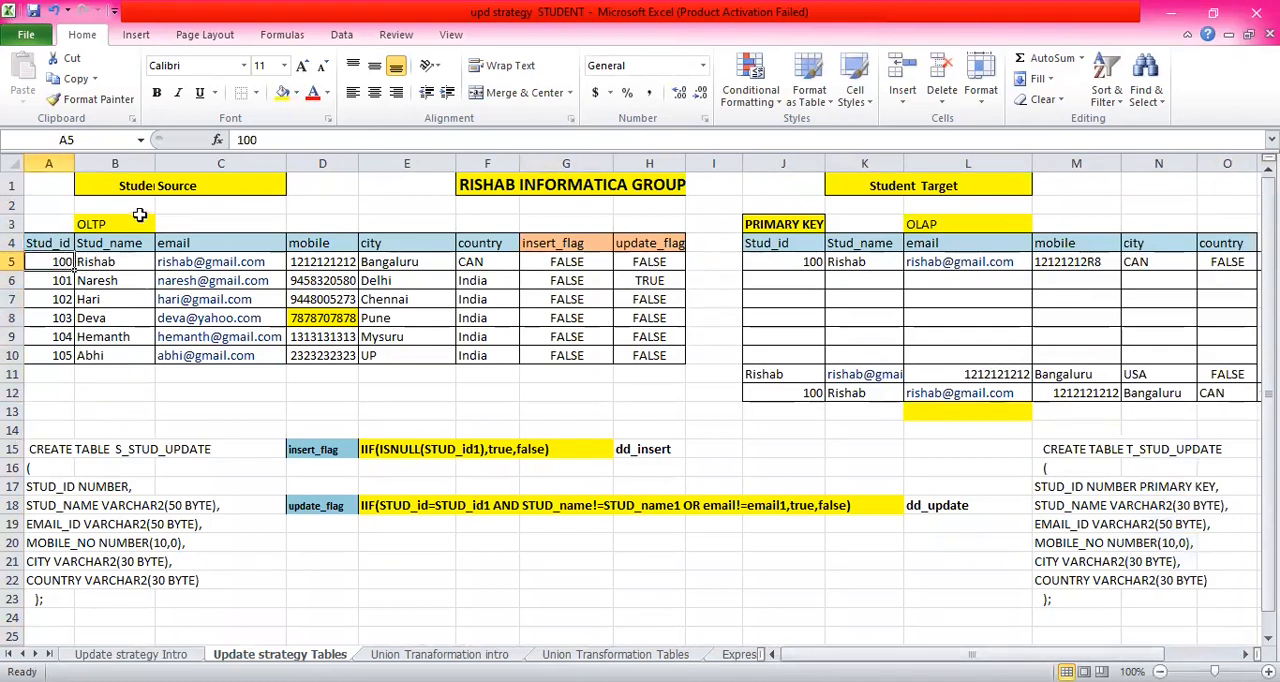
- Review the OLTP source and OLAP target labels, both CREATE TABLE statements, and the first record's insert_flag and update_flag cells
click(121, 223)
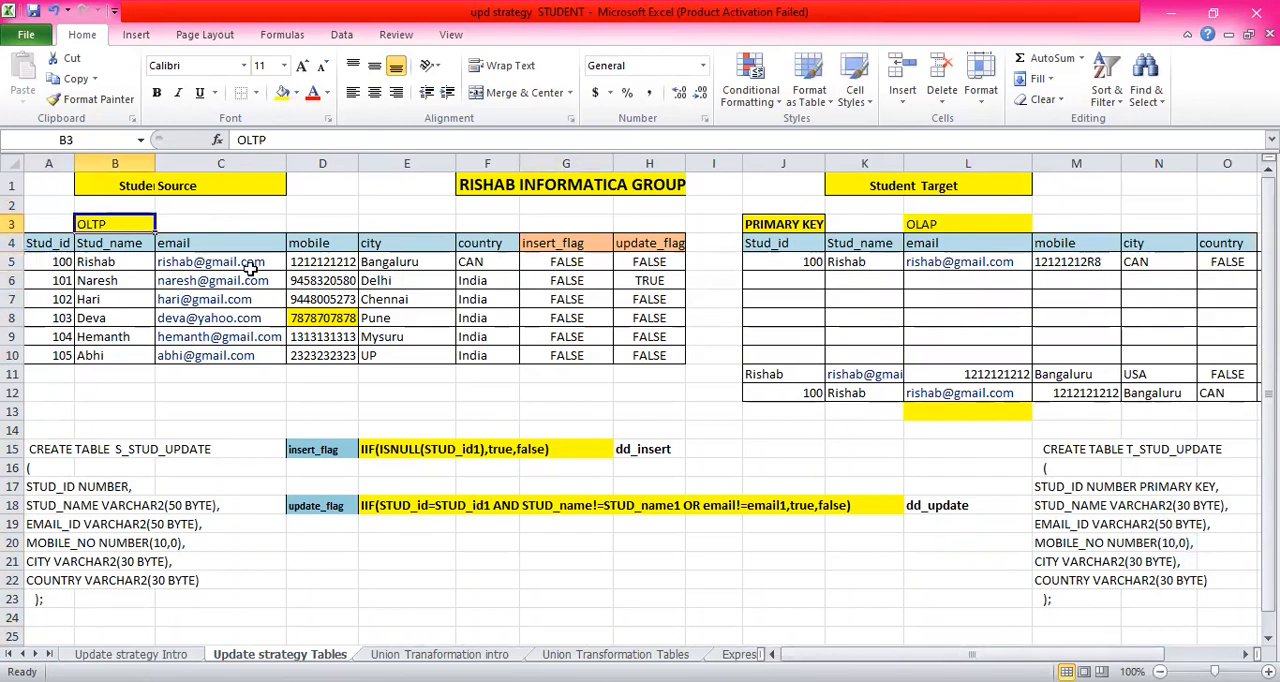
click(965, 225)
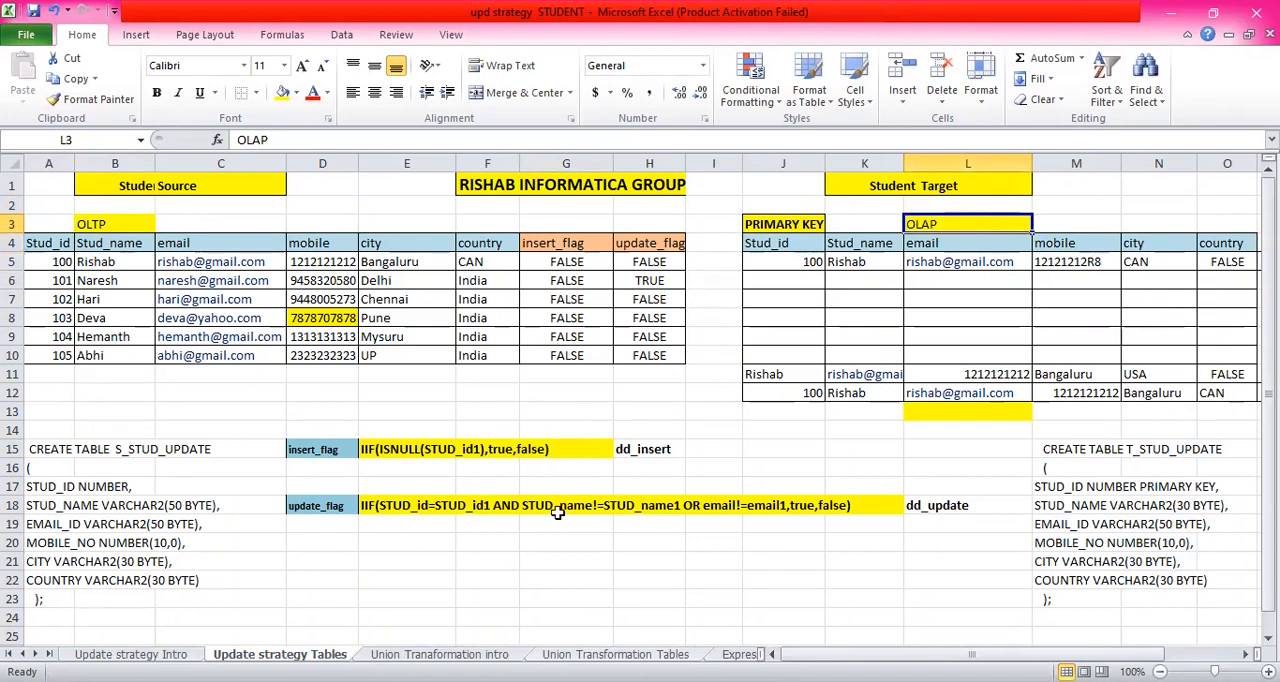
click(578, 480)
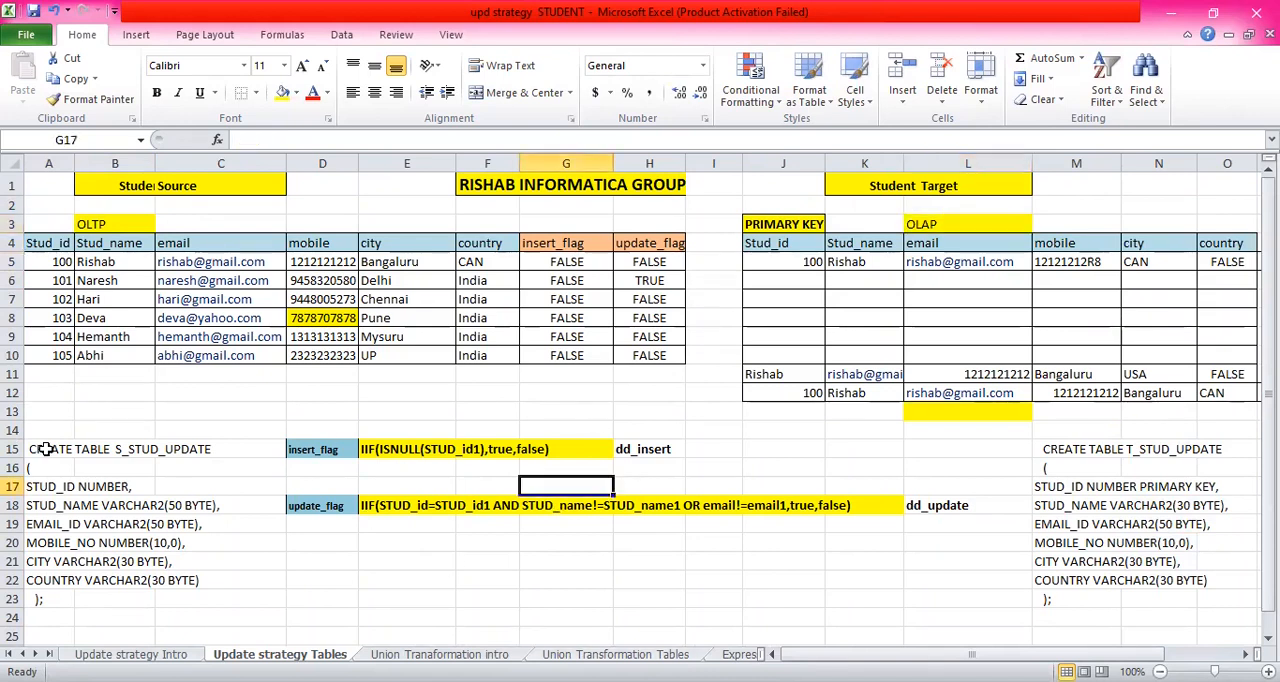
scroll(46, 449, down, 1)
scroll(46, 449, up, 1)
drag(970, 654, 1020, 654)
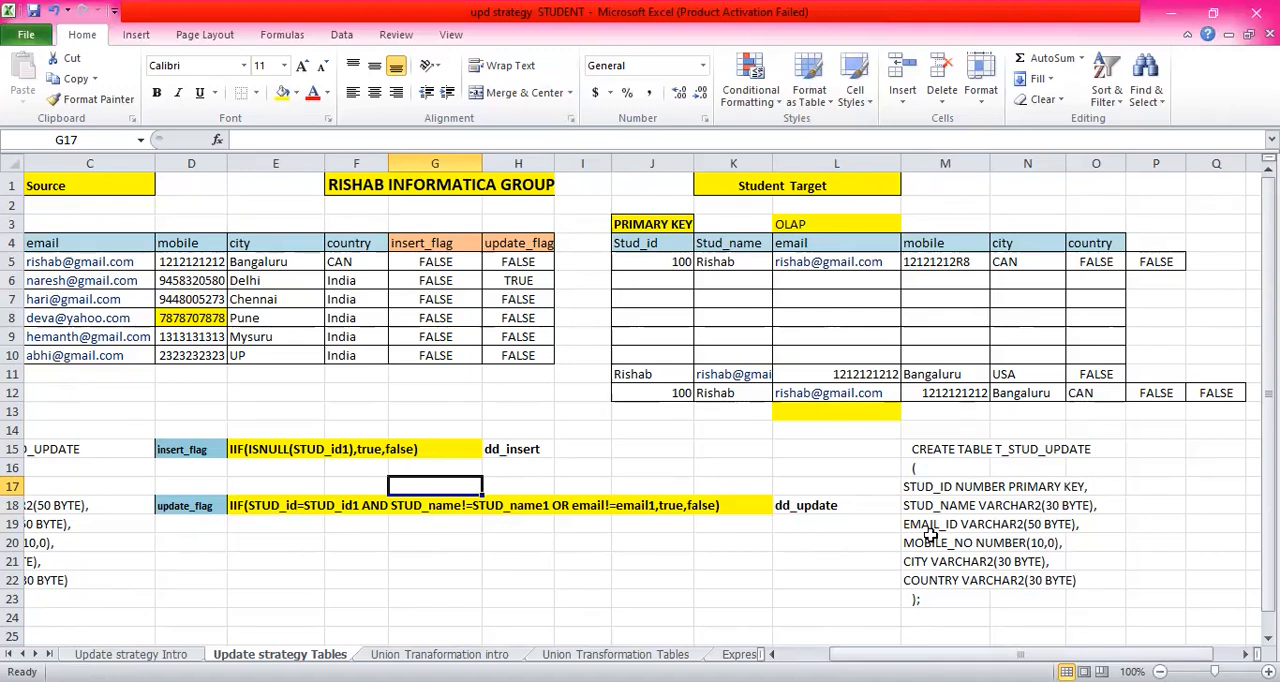
drag(1020, 654, 972, 654)
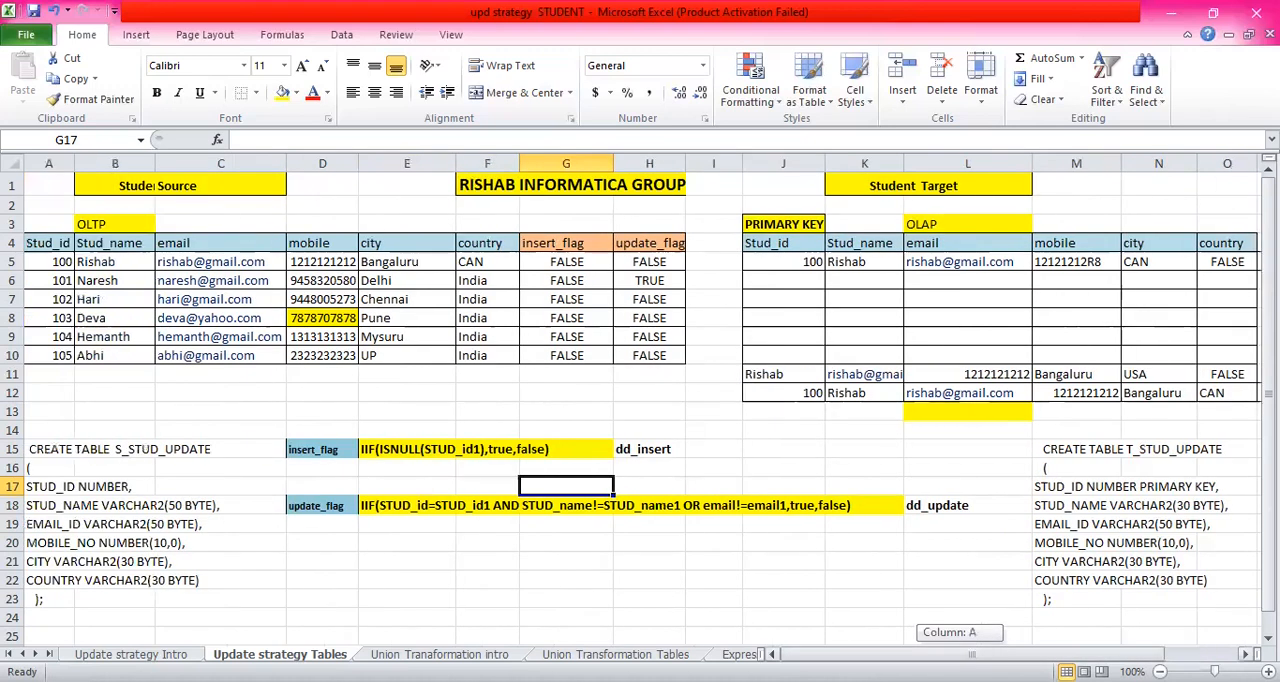
click(660, 262)
click(565, 260)
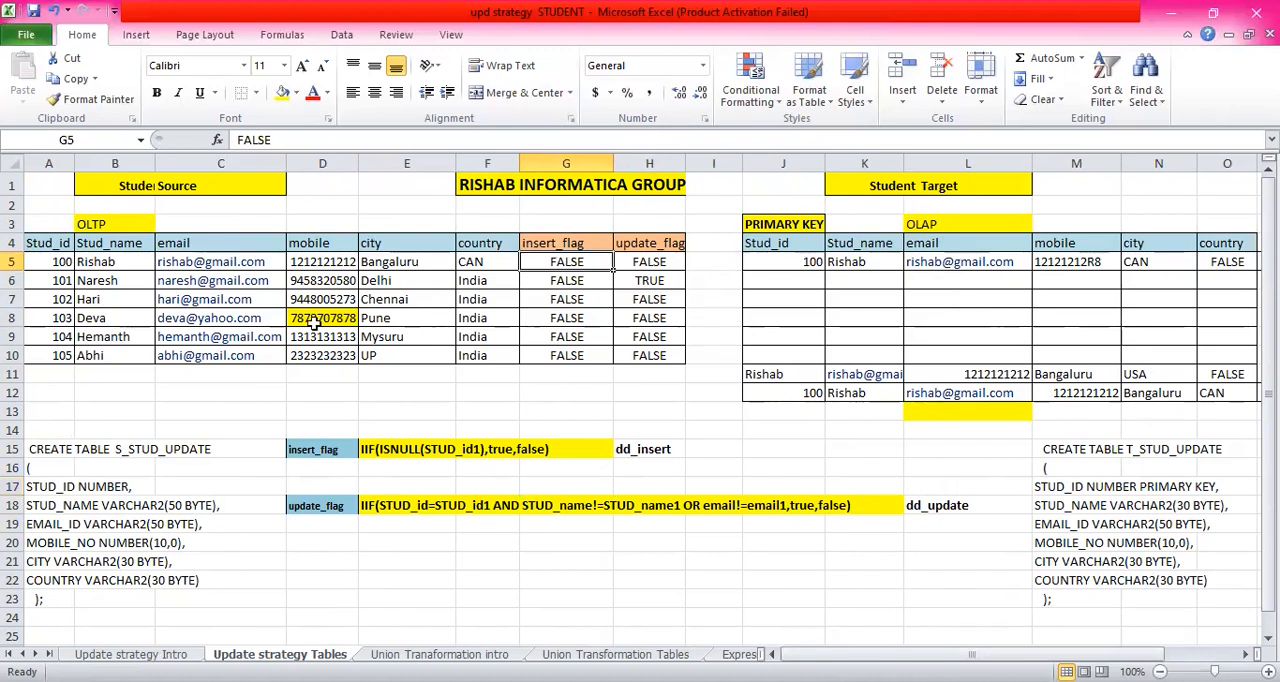
click(652, 258)
- Delete the whole of row 12, which holds the extra Stud_id 100 record beneath the Student Target table
click(796, 265)
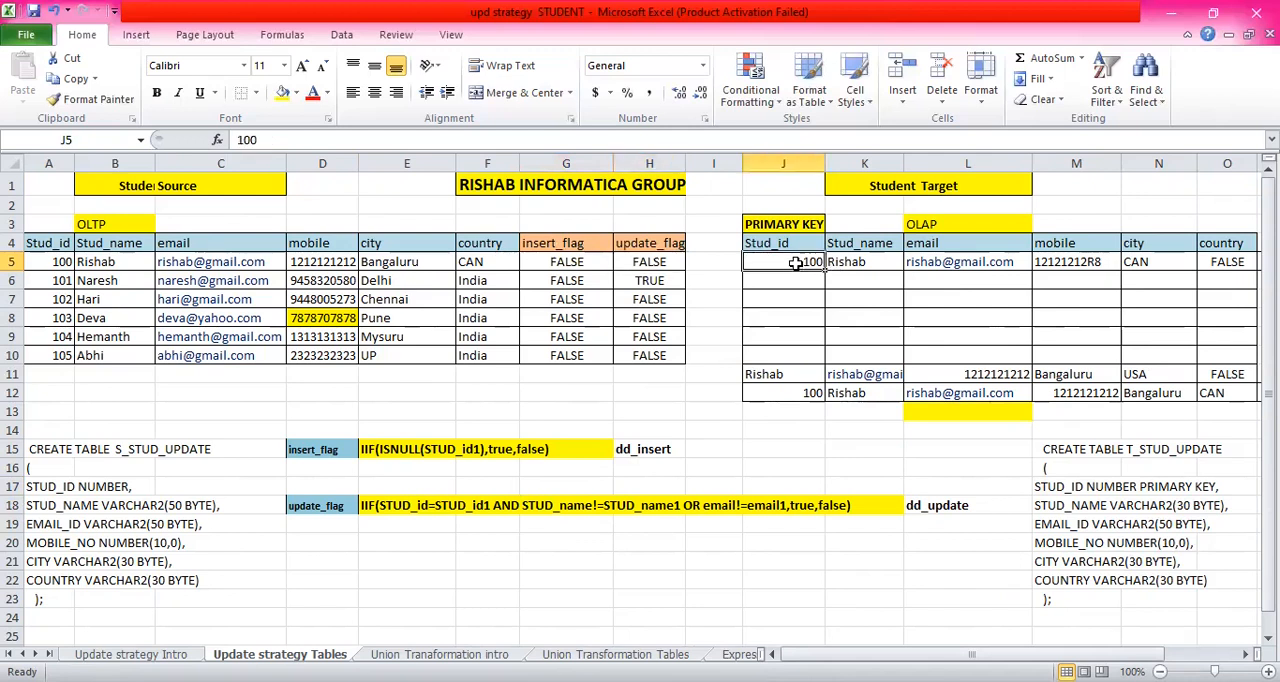
click(812, 394)
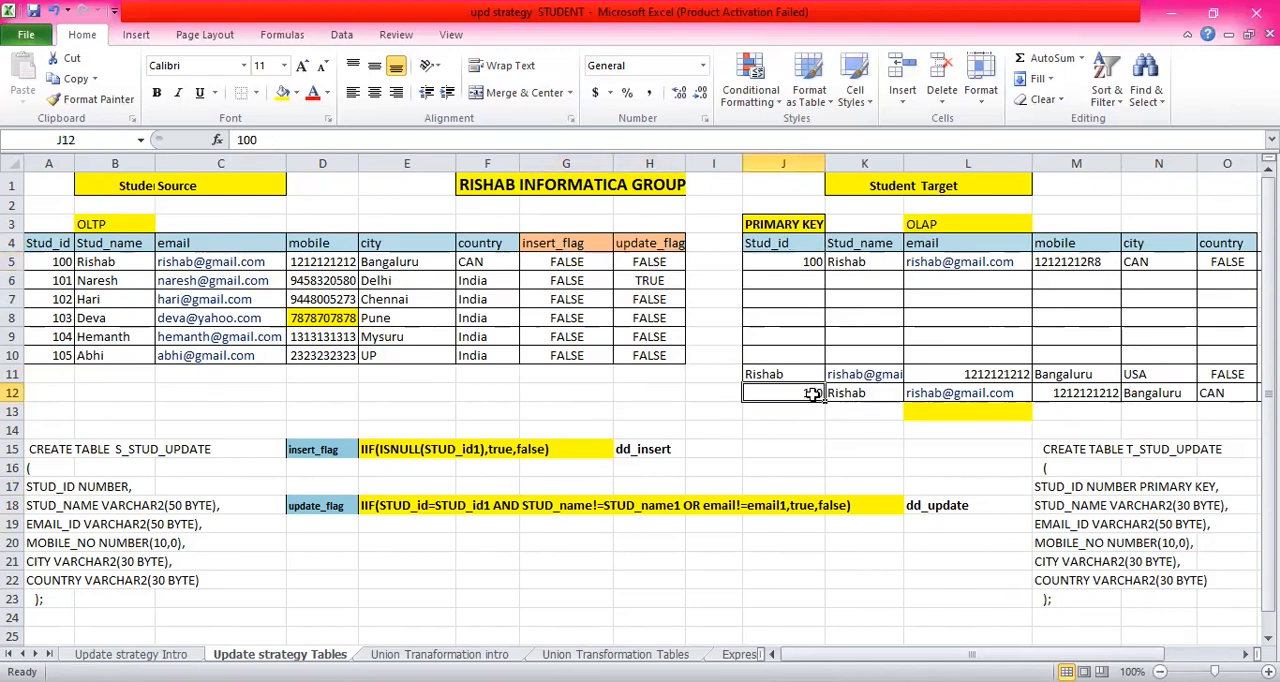
click(14, 393)
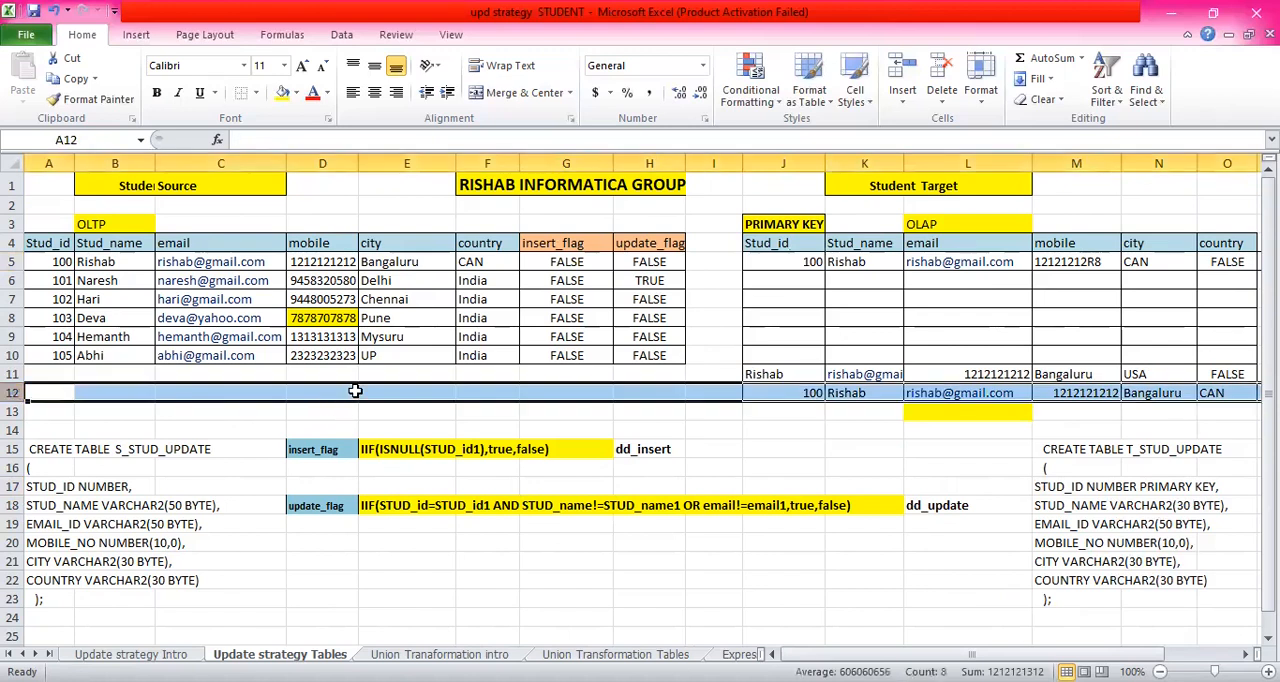
right_click(211, 393)
click(285, 537)
- Clear the contents of the misaligned record in J11 to O11 of the Student Target table
click(790, 372)
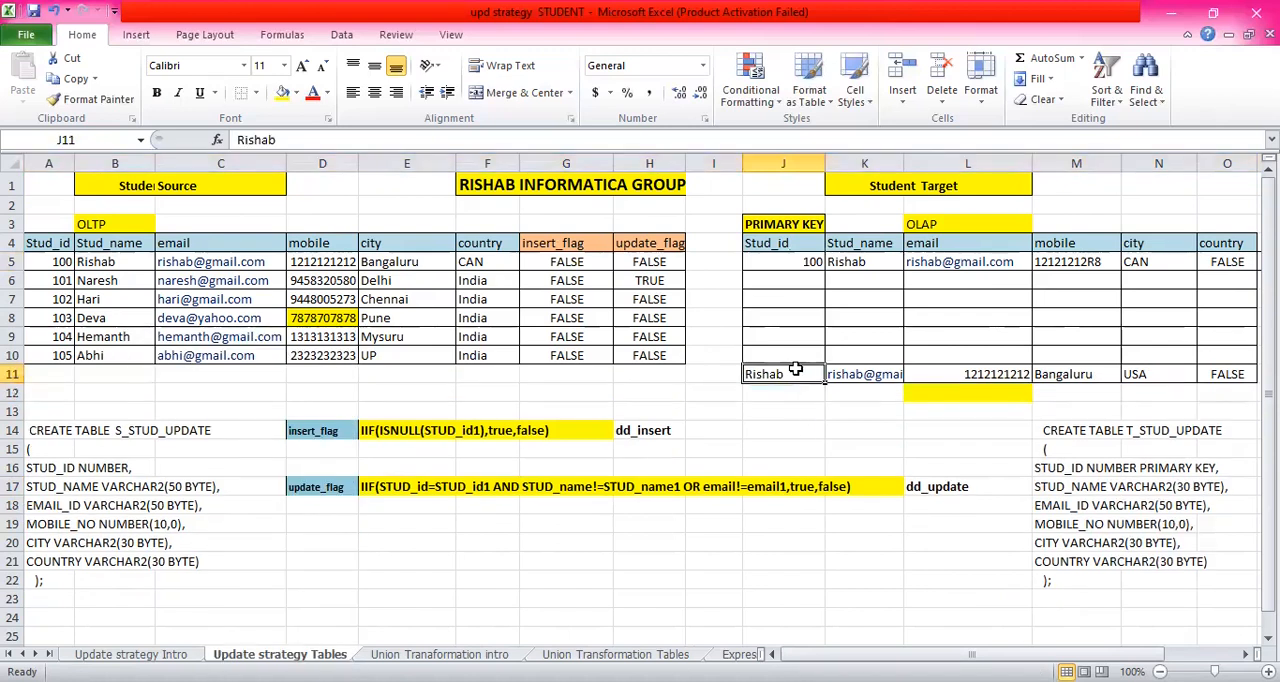
drag(807, 374, 967, 375)
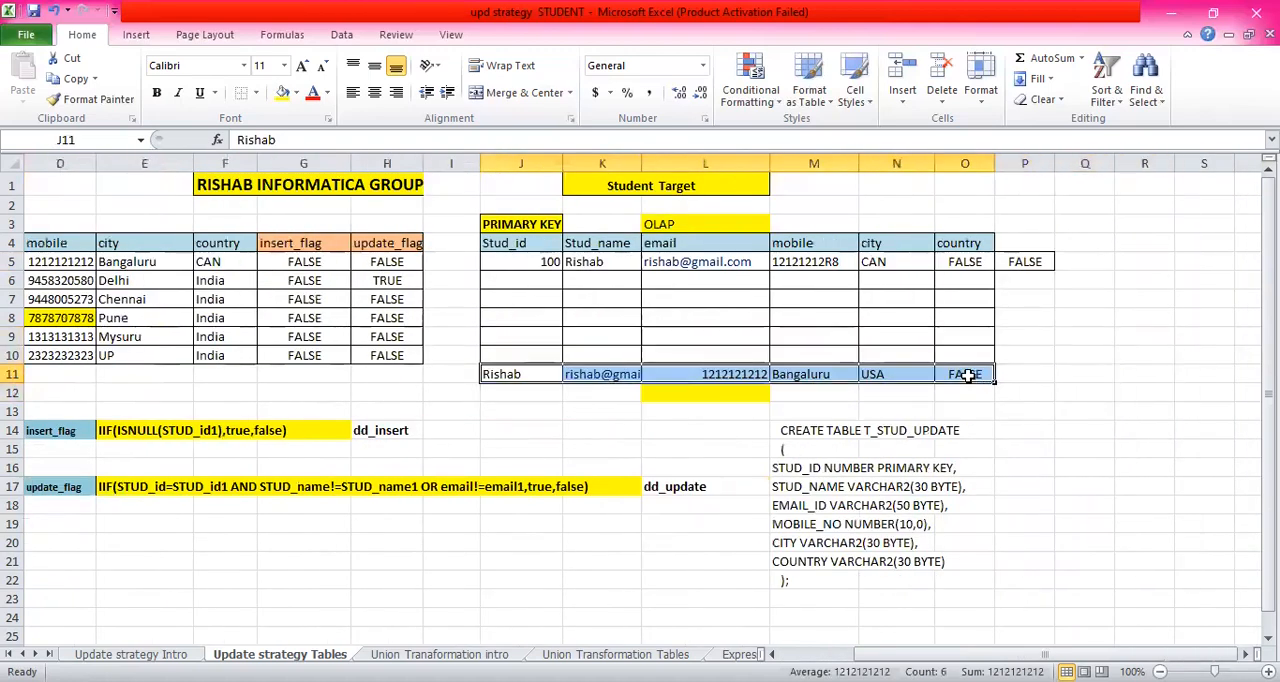
key(Delete)
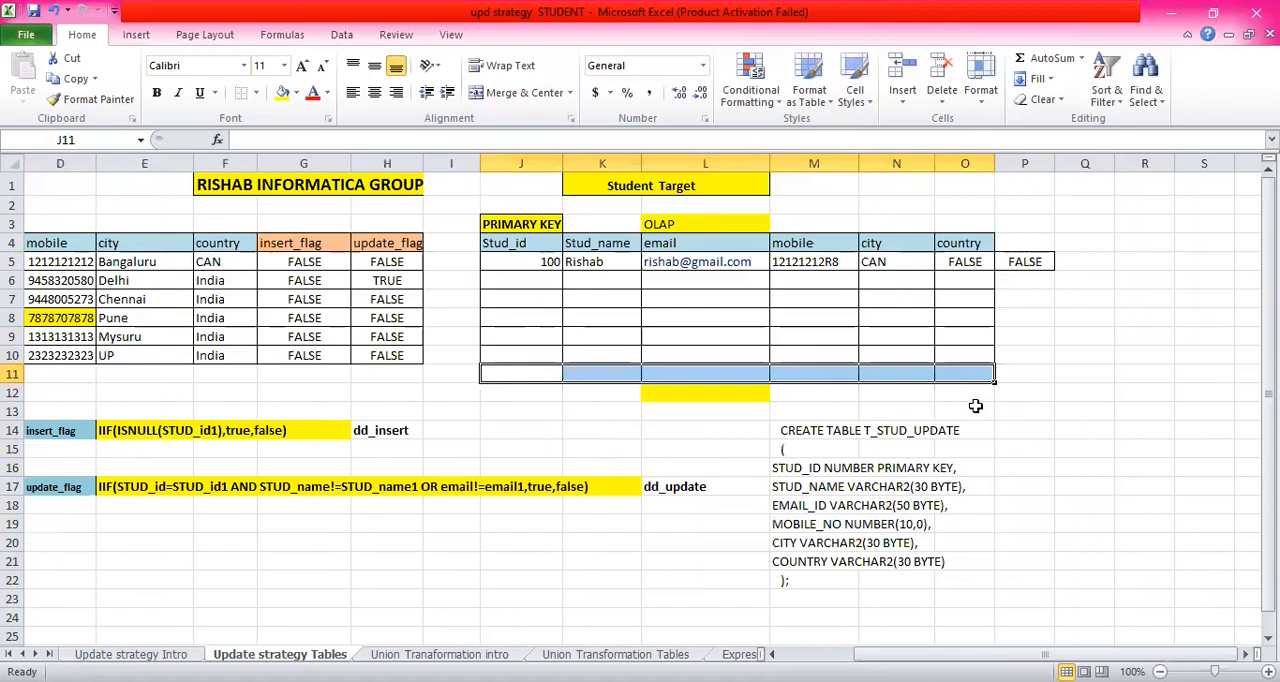
click(970, 408)
drag(1045, 654, 970, 654)
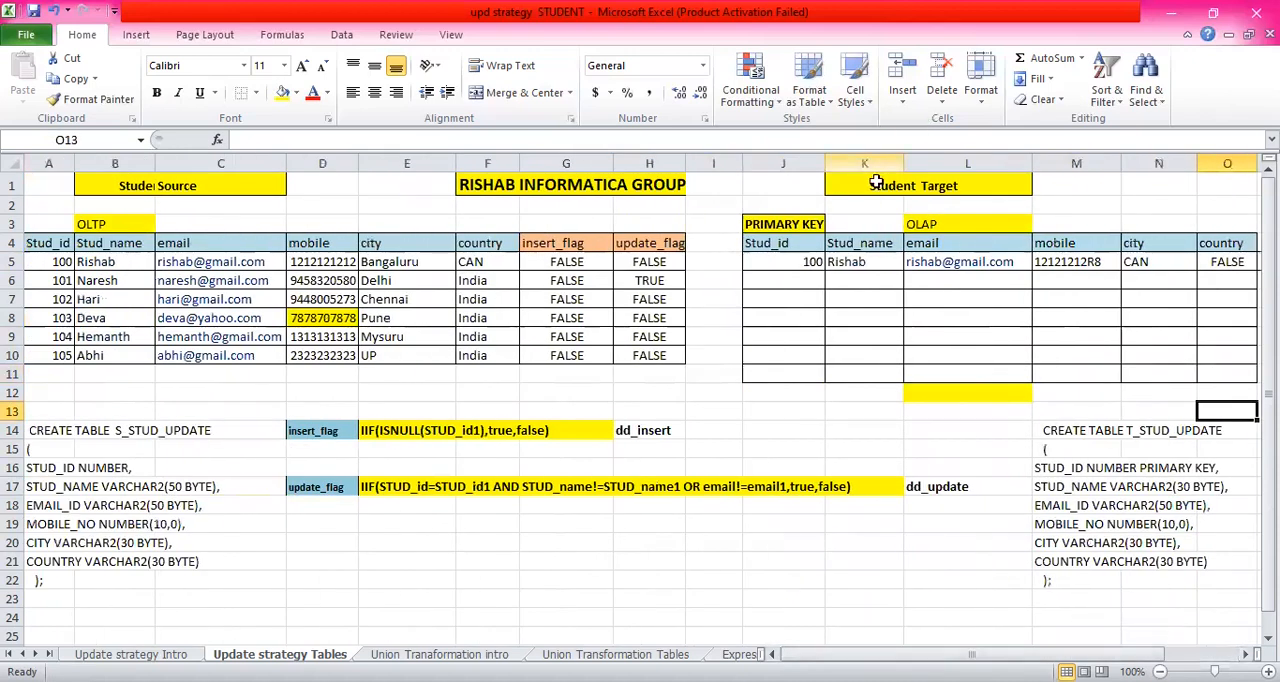
- Compare the first Student Target record with the insert_flag and update_flag values in G5 to H10 and their IIF expressions
click(798, 270)
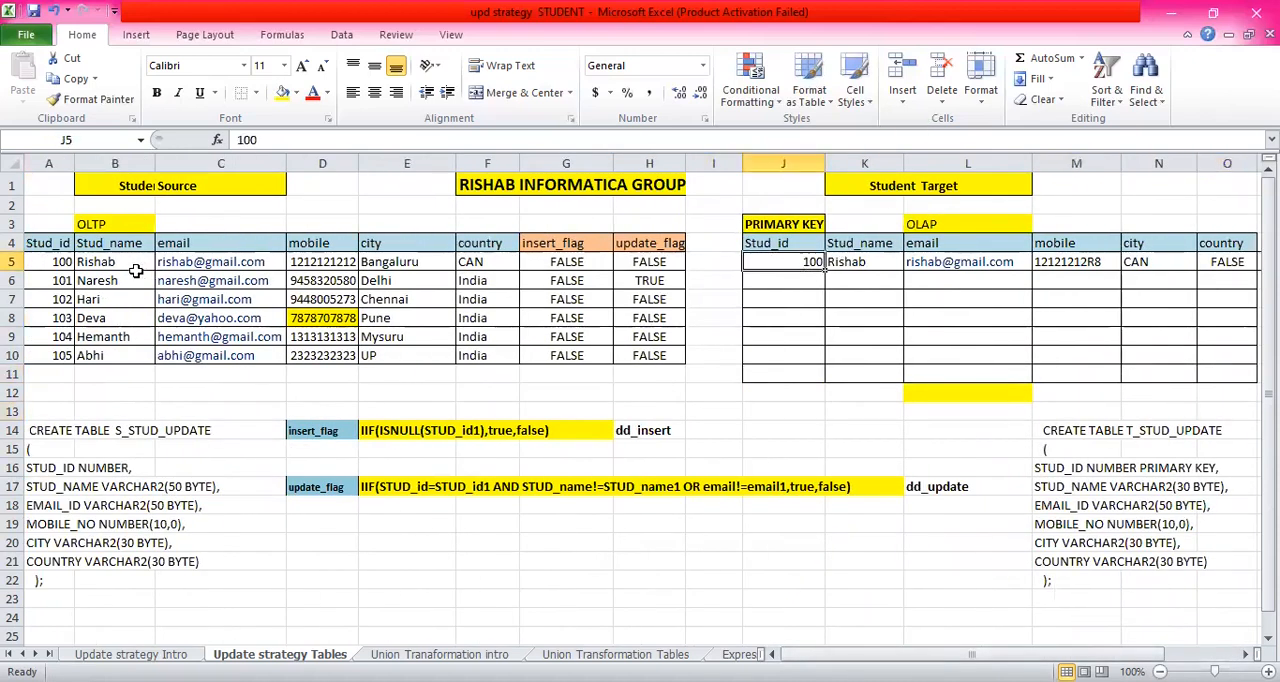
click(558, 260)
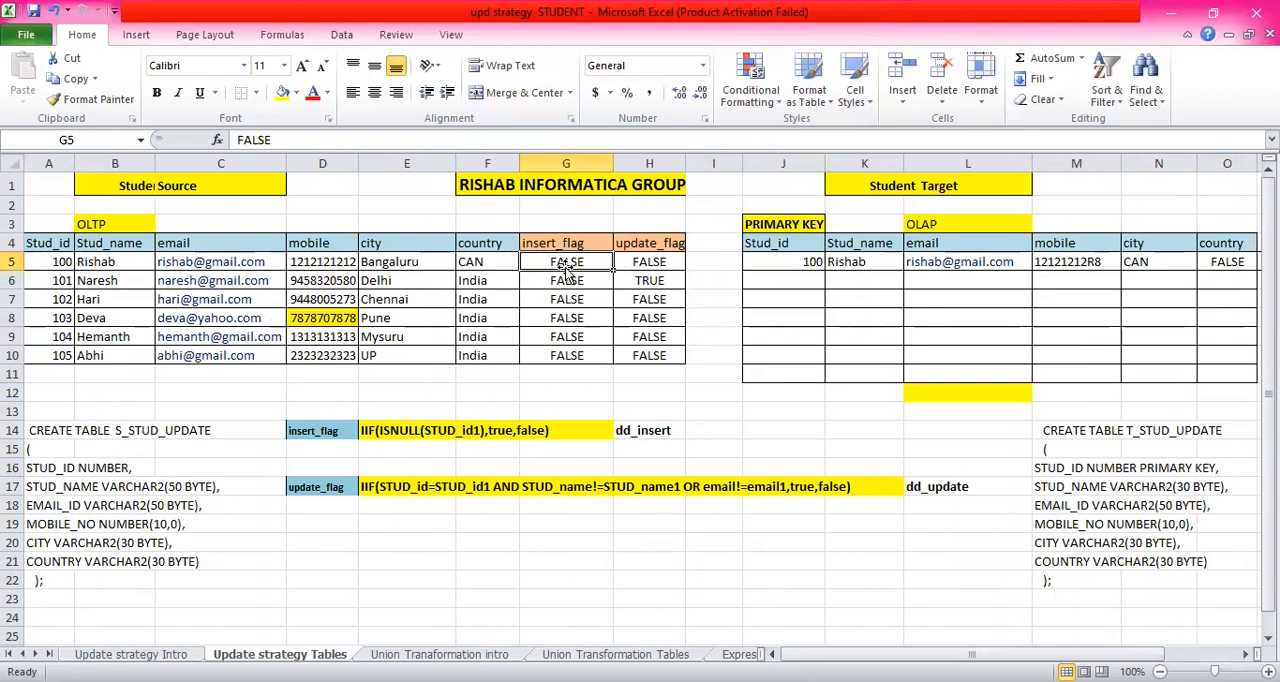
click(653, 261)
drag(563, 255, 566, 355)
click(648, 258)
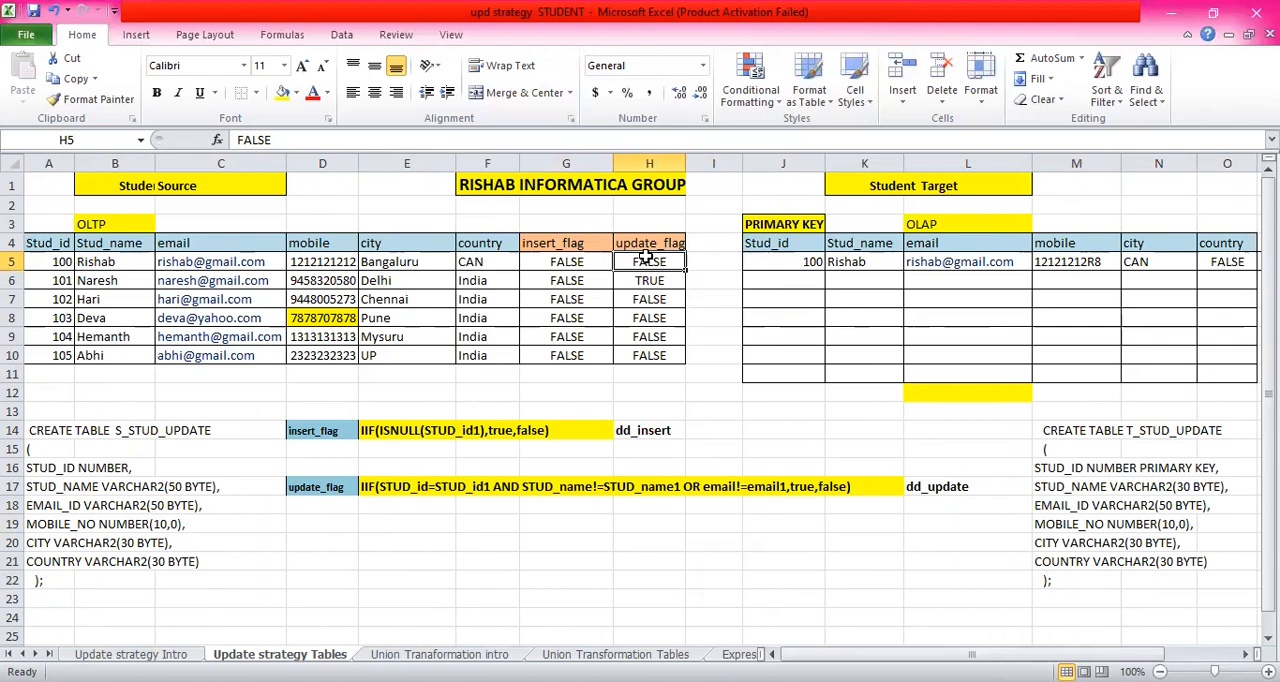
click(572, 258)
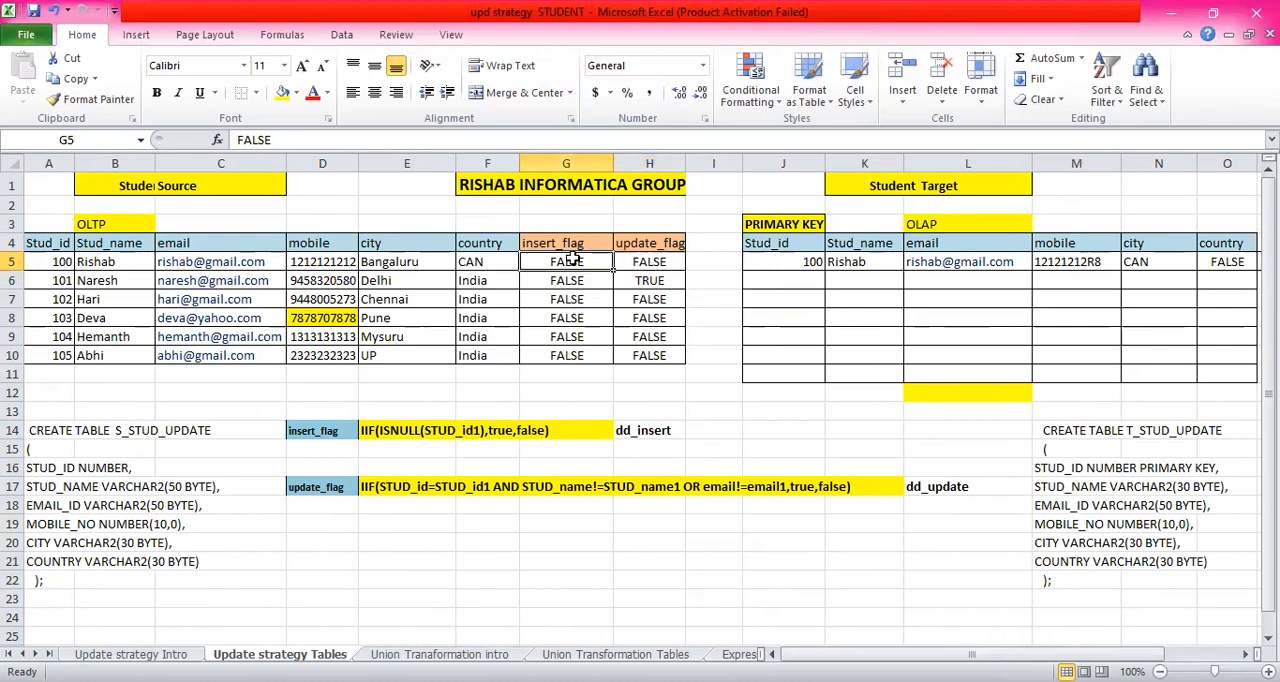
drag(572, 258, 577, 355)
drag(652, 258, 650, 352)
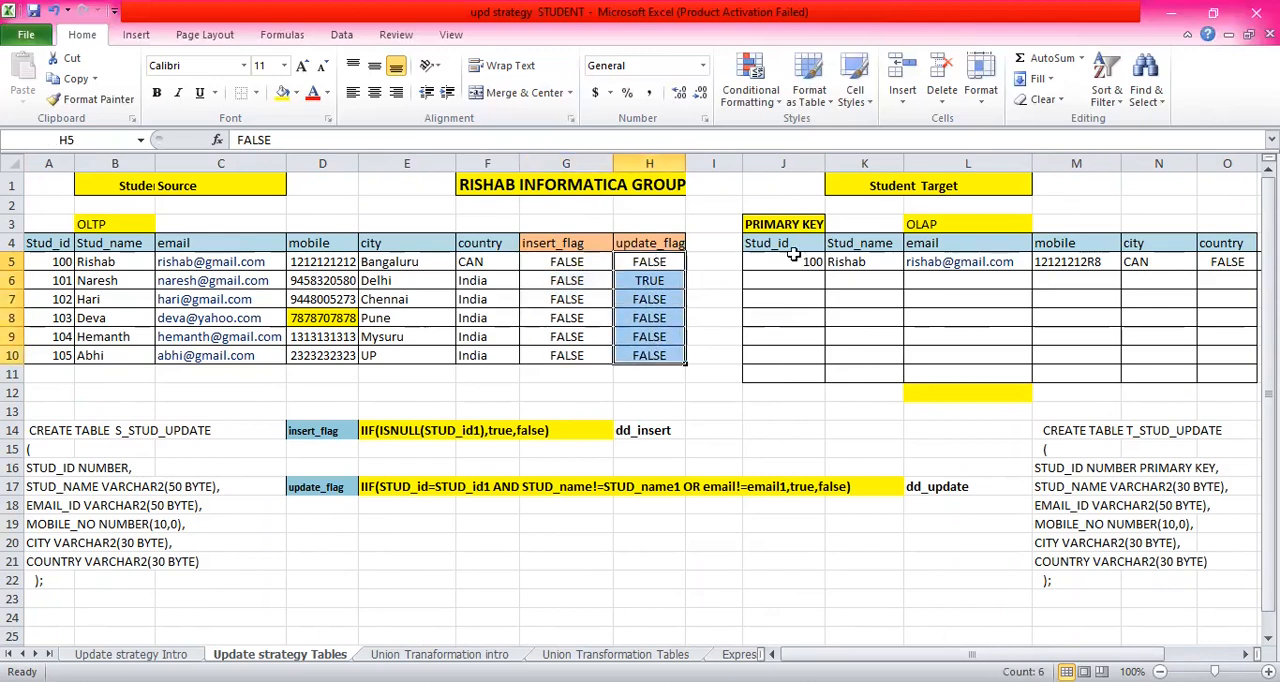
click(711, 265)
click(560, 265)
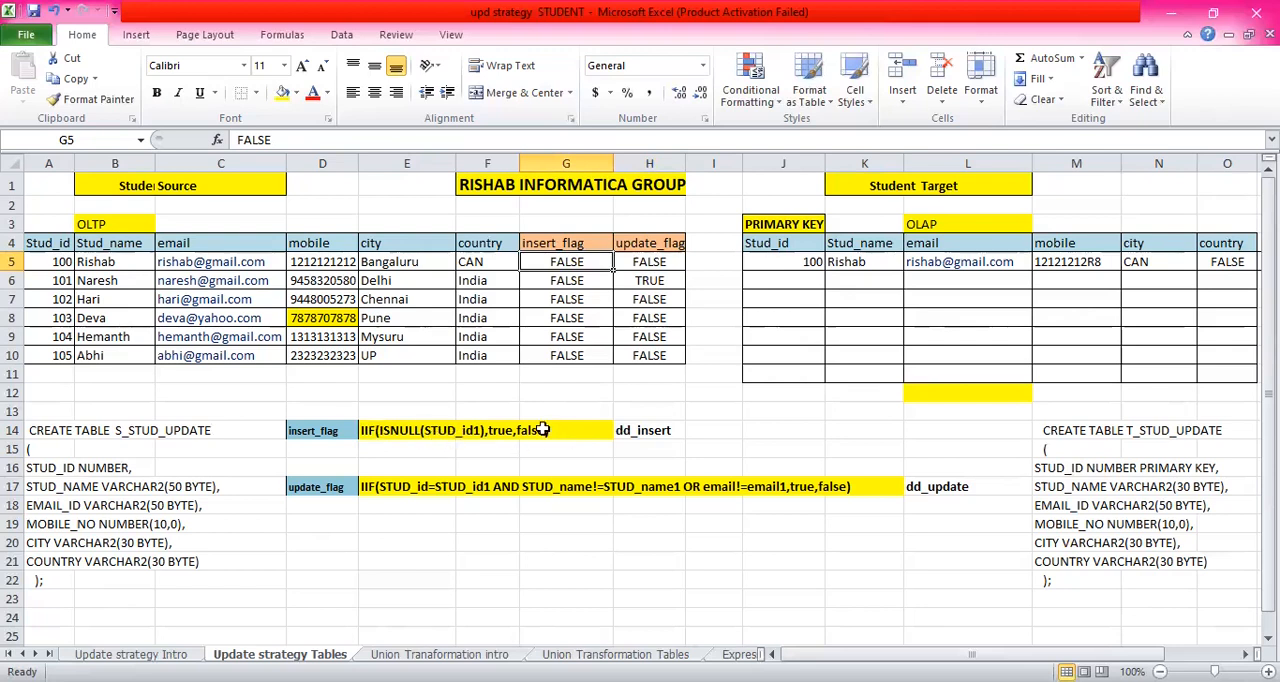
click(577, 456)
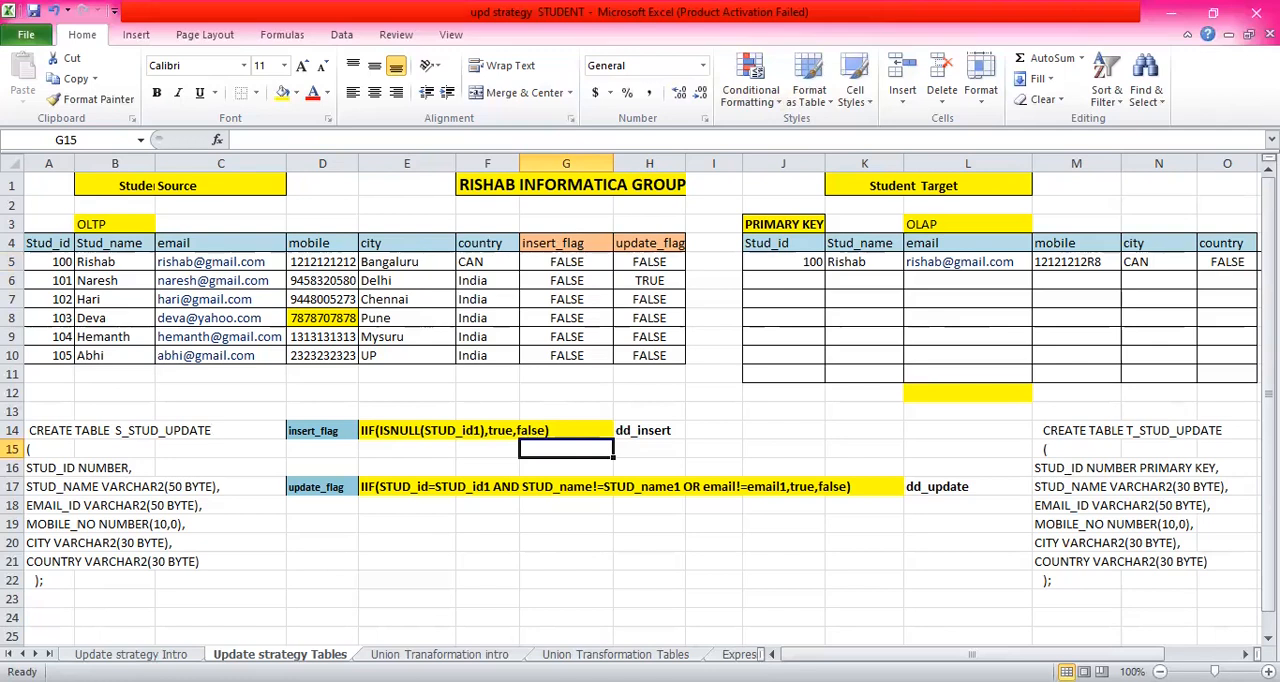
key(alt+Tab)
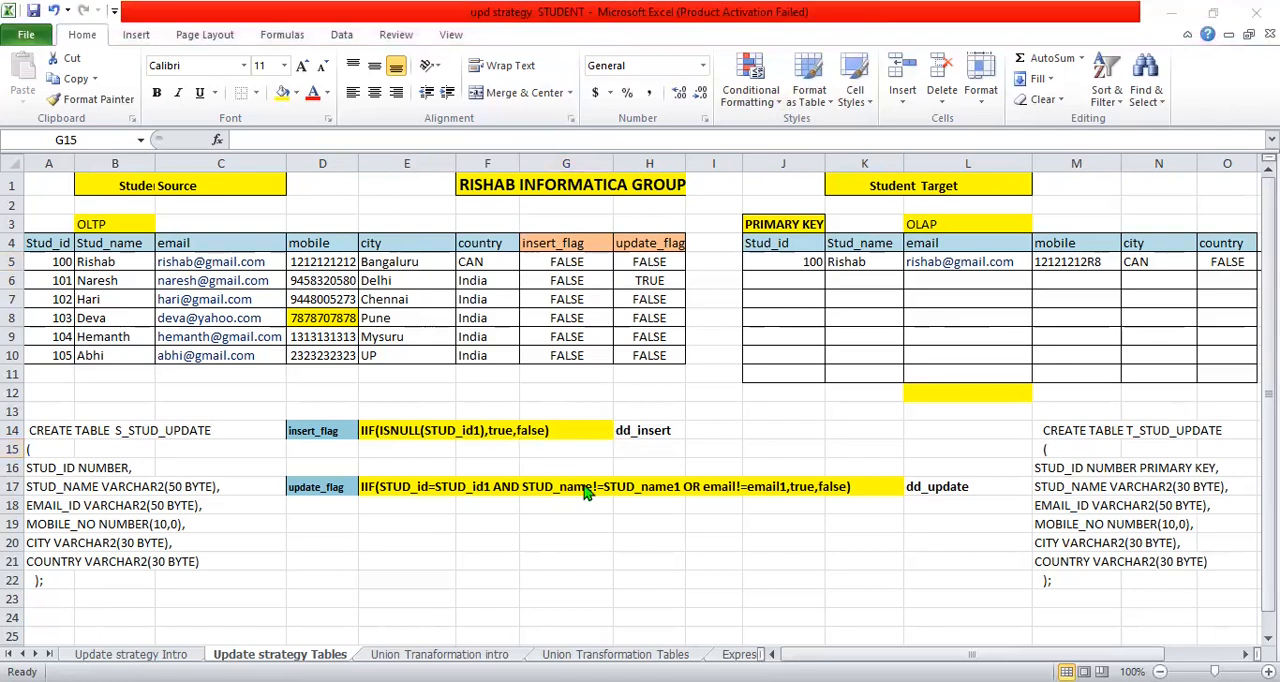
key(alt+Tab)
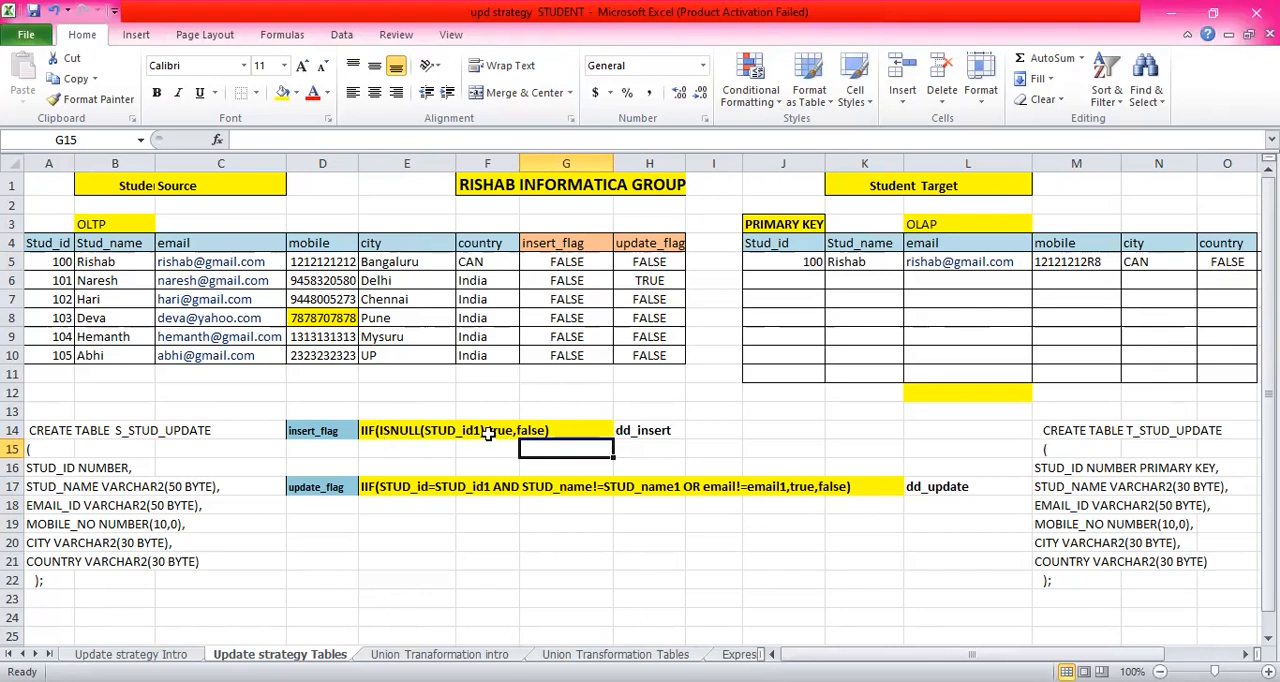
- Rename the Student Target header in J4 as Stud_id1 and compare it with the source's Stud_id column
double_click(801, 243)
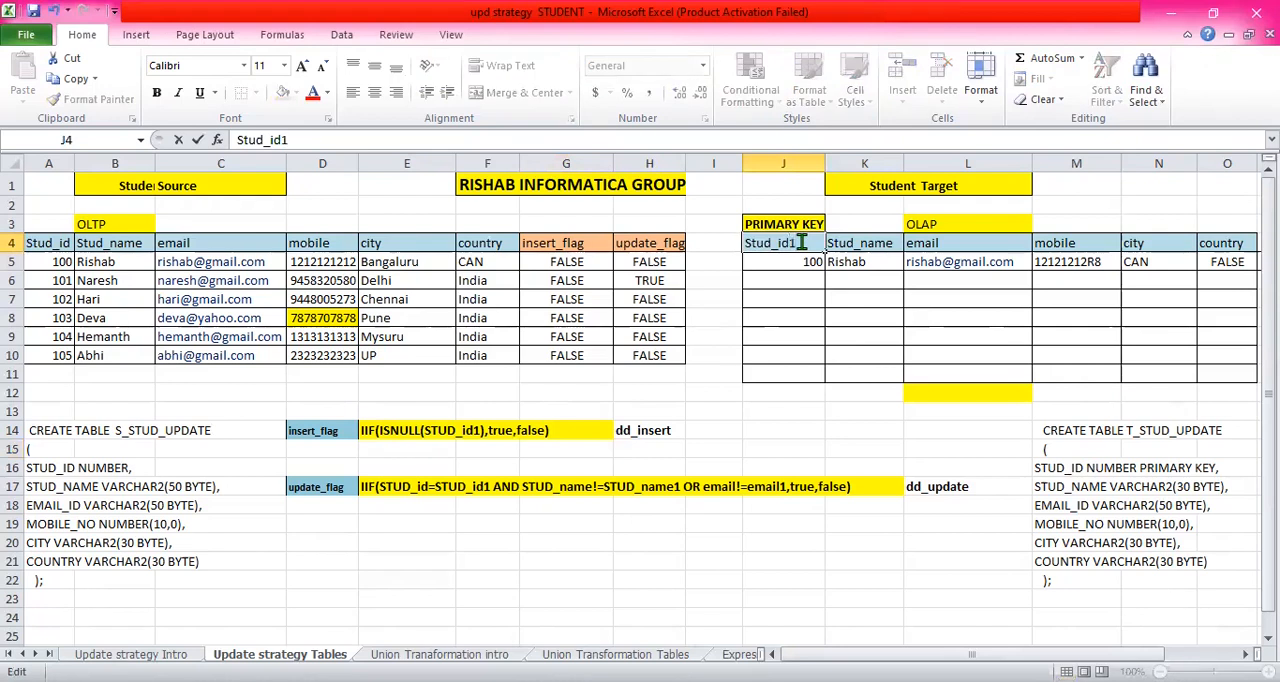
click(785, 261)
click(63, 243)
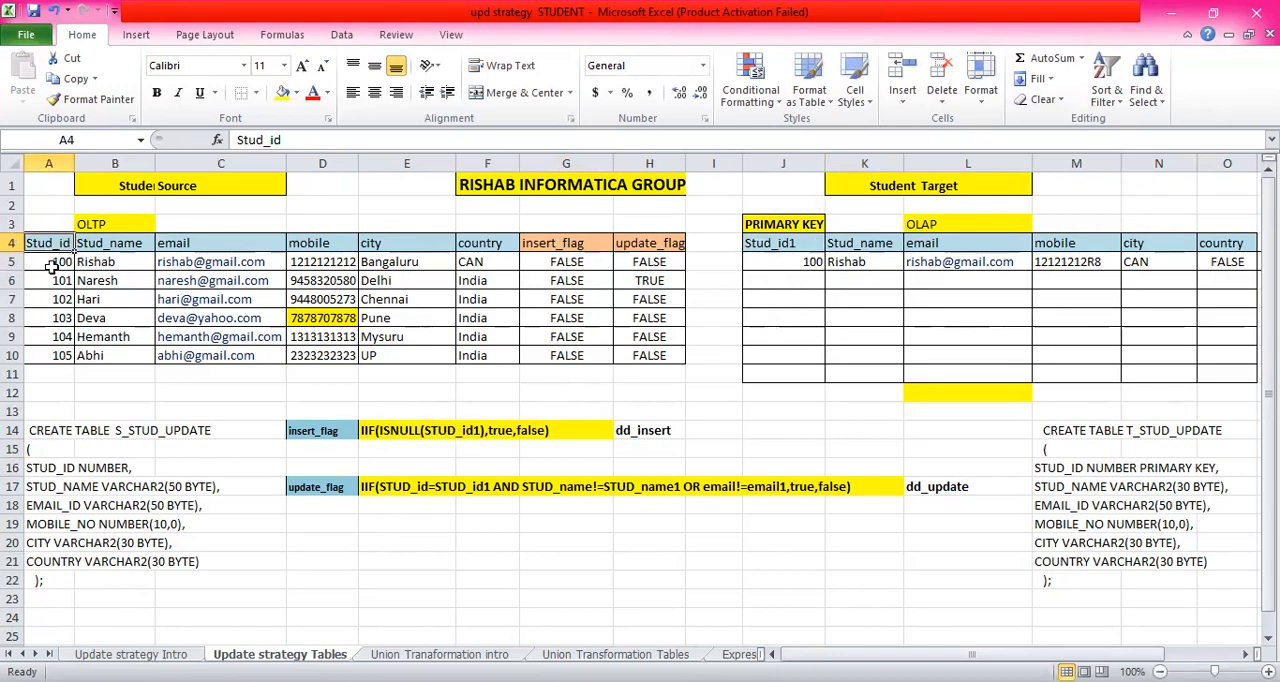
click(778, 266)
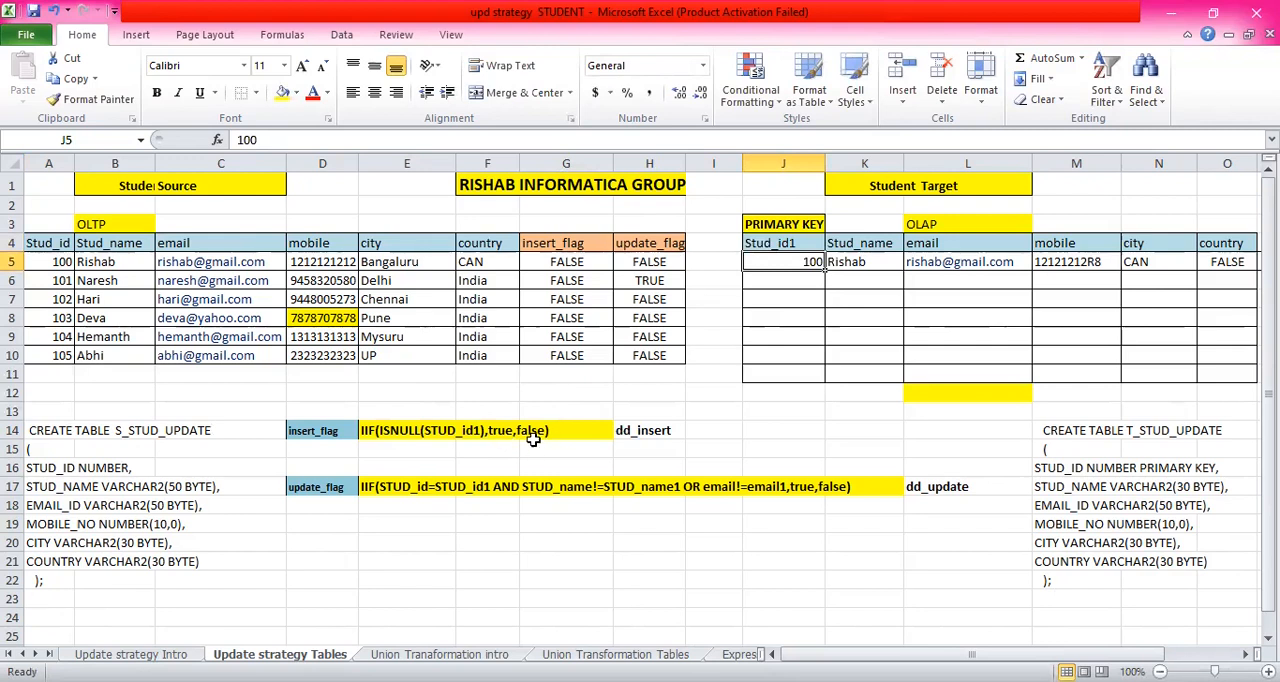
- Copy the six Student Source records in A5 to F10 into the Student Target table starting at J5
click(583, 451)
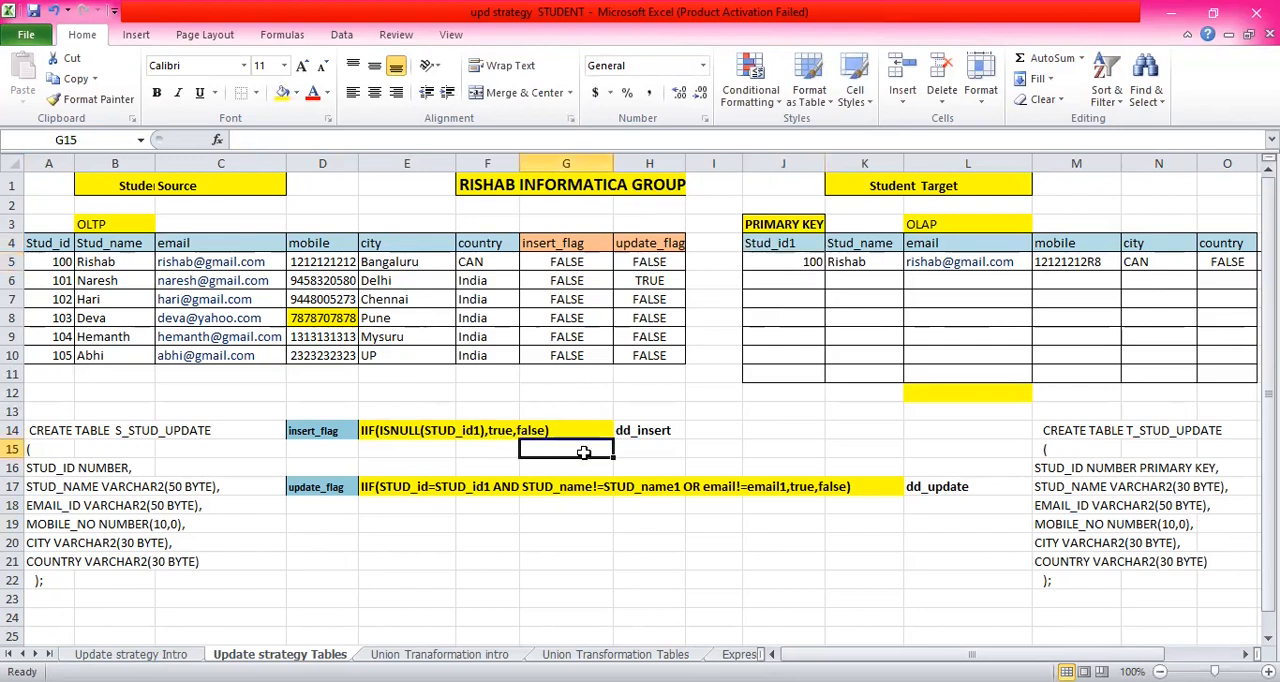
click(658, 377)
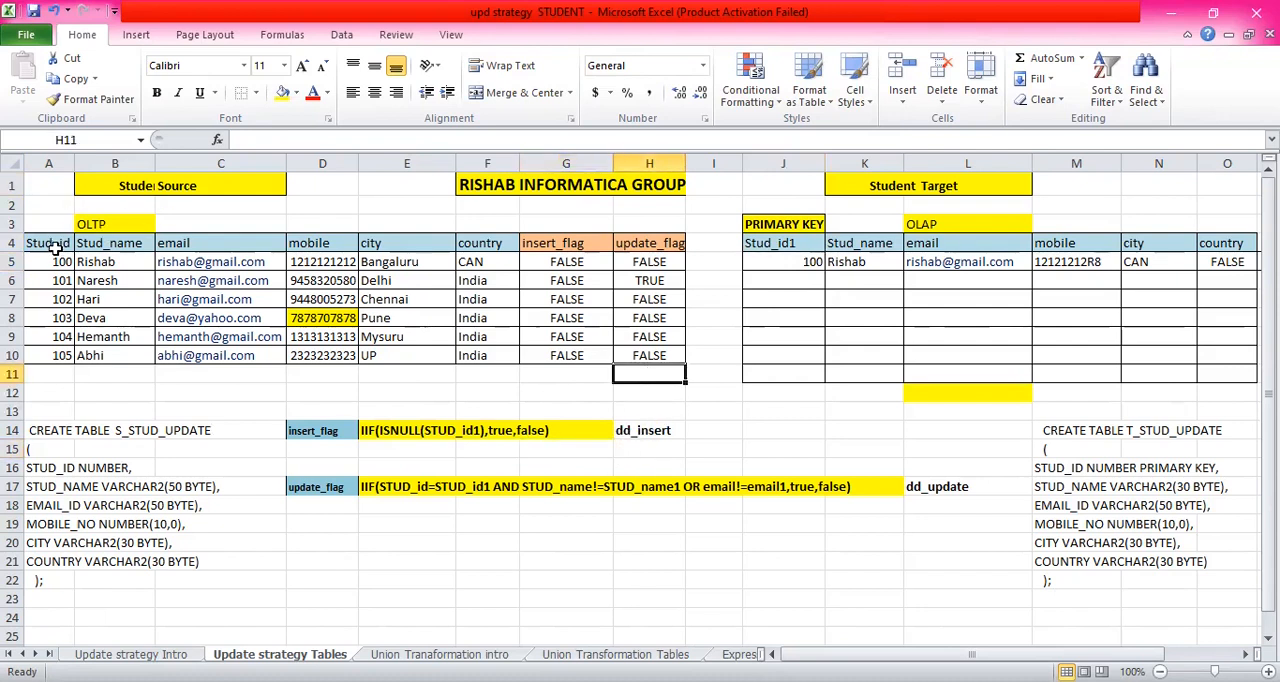
drag(52, 261, 487, 355)
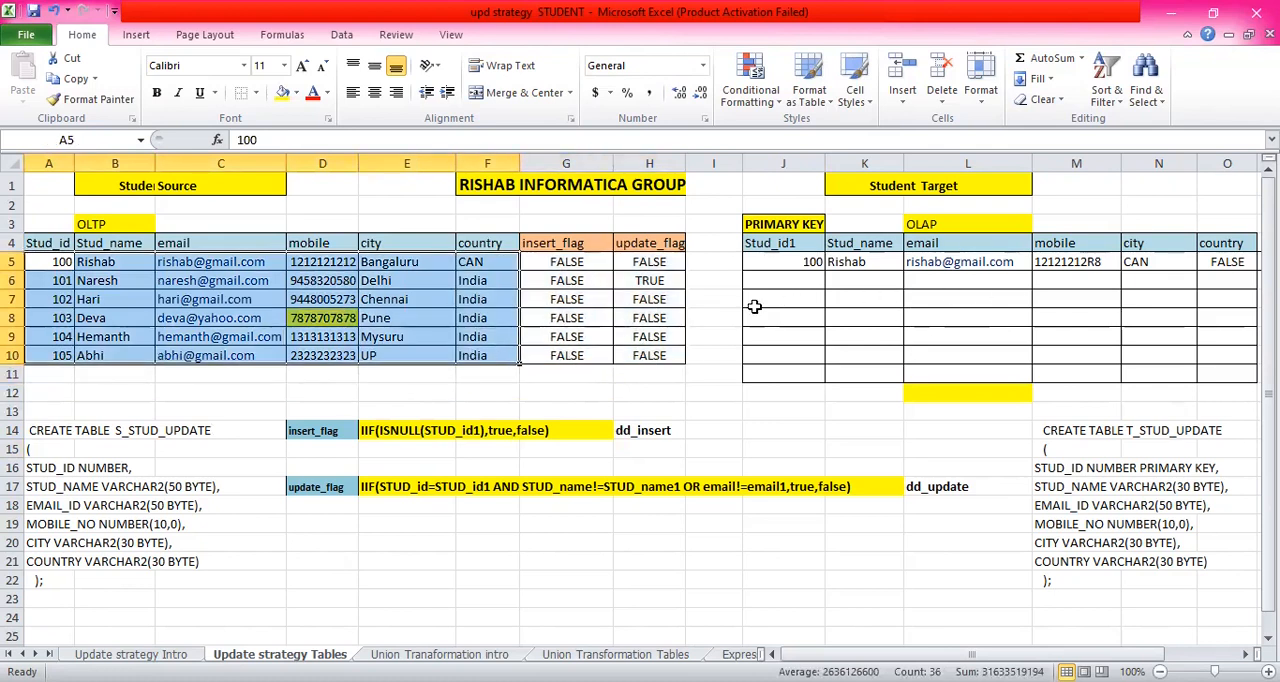
key(ctrl+c)
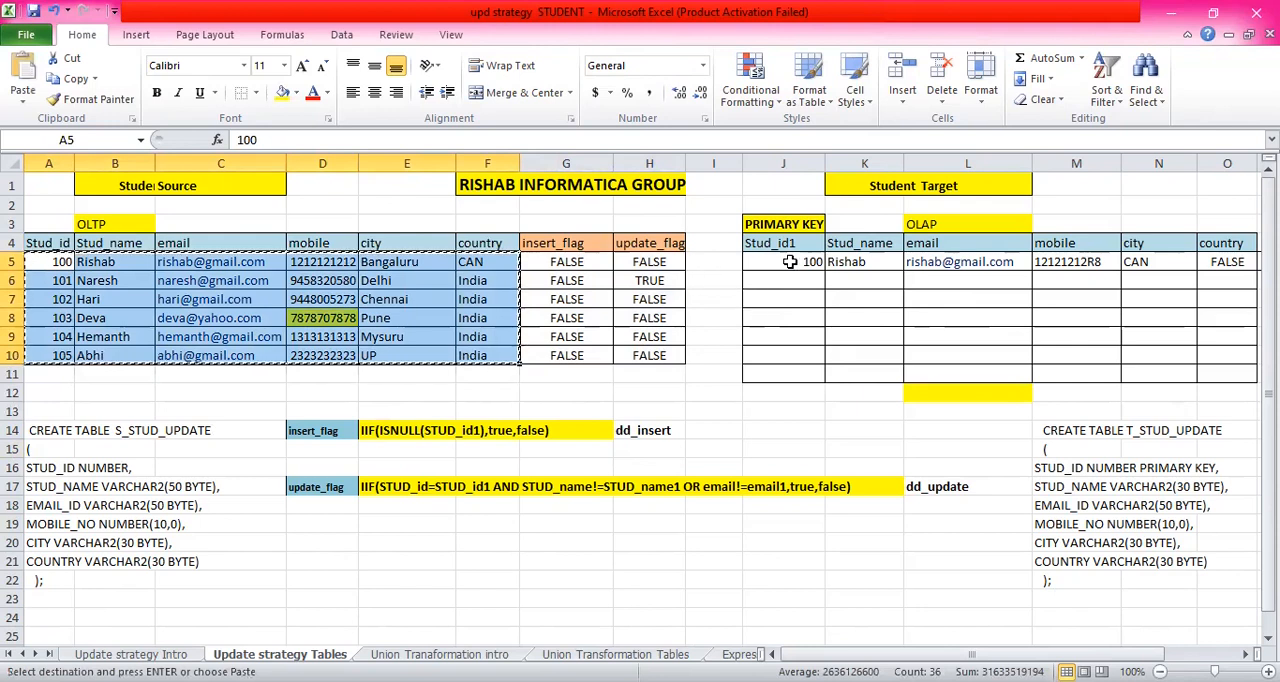
click(782, 261)
key(ctrl+v)
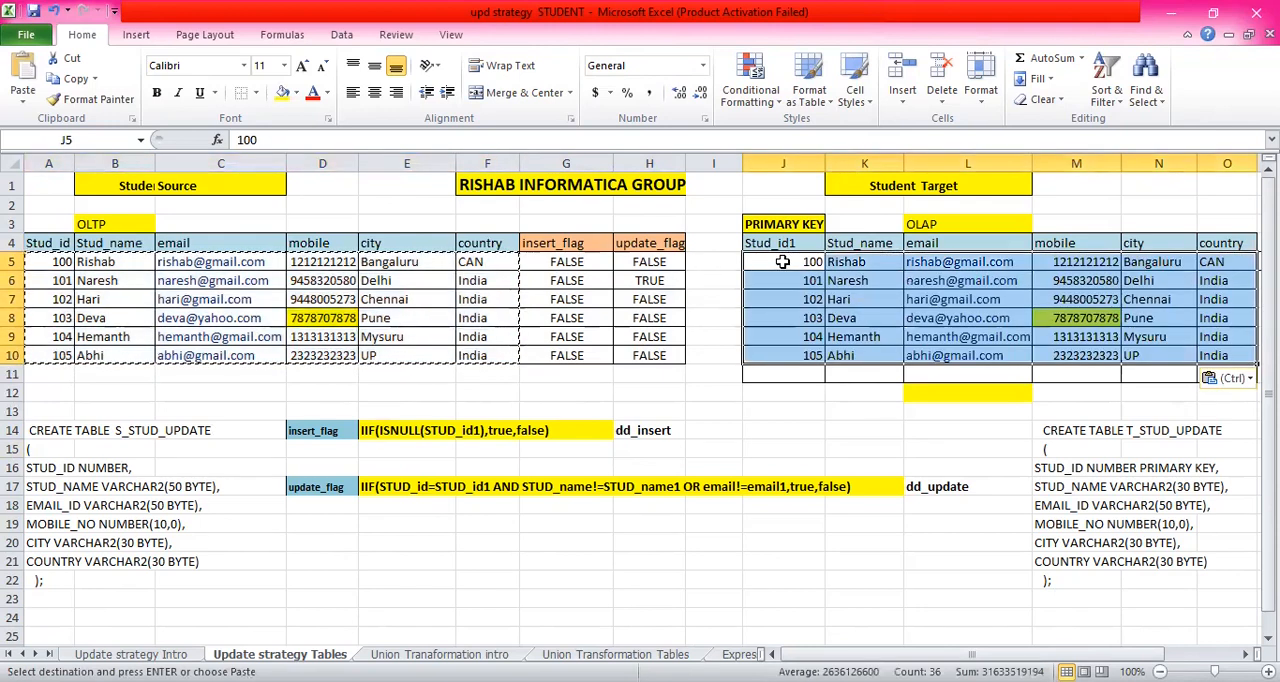
- Set the insert_flag values in G5 to G10 to TRUE for the six Student Source records and check them
click(878, 266)
click(788, 266)
click(400, 296)
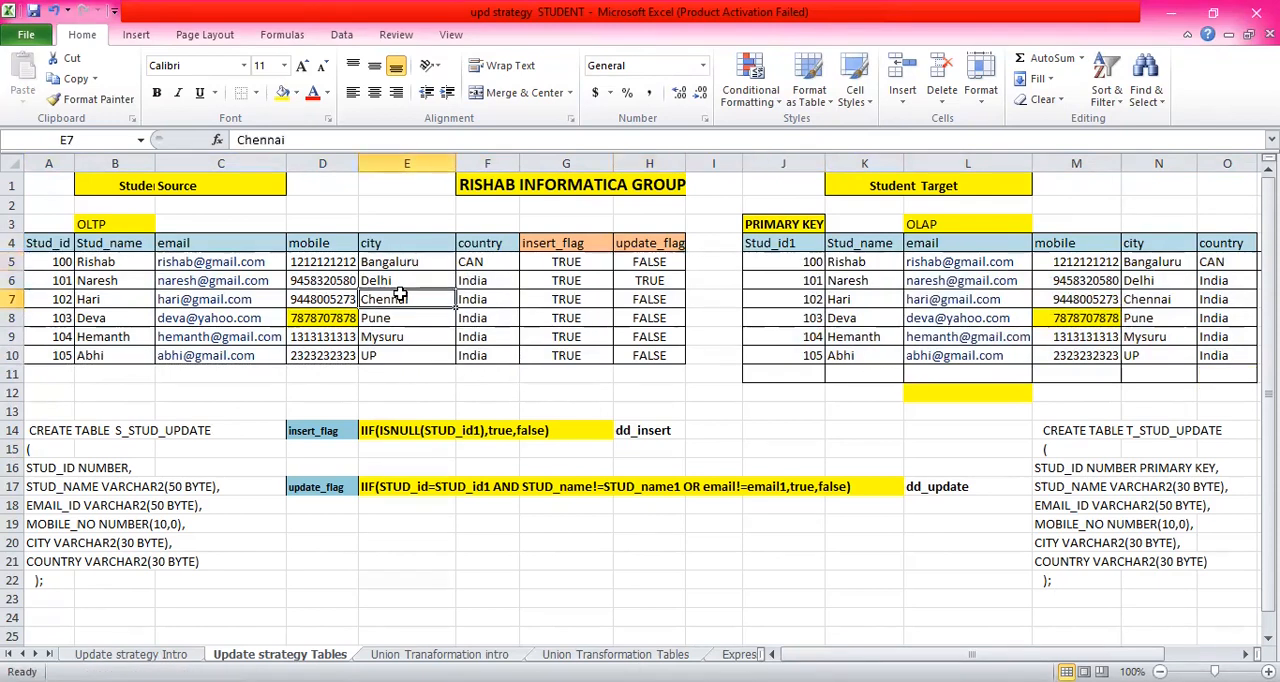
click(562, 340)
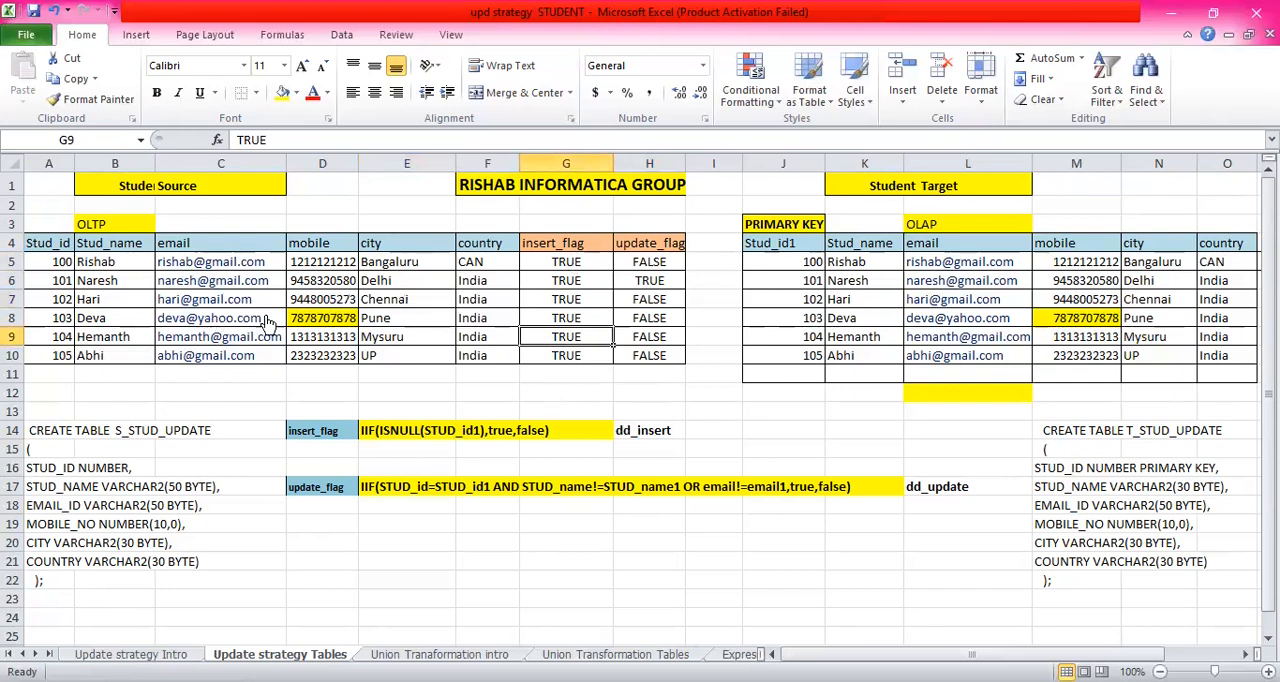
click(569, 263)
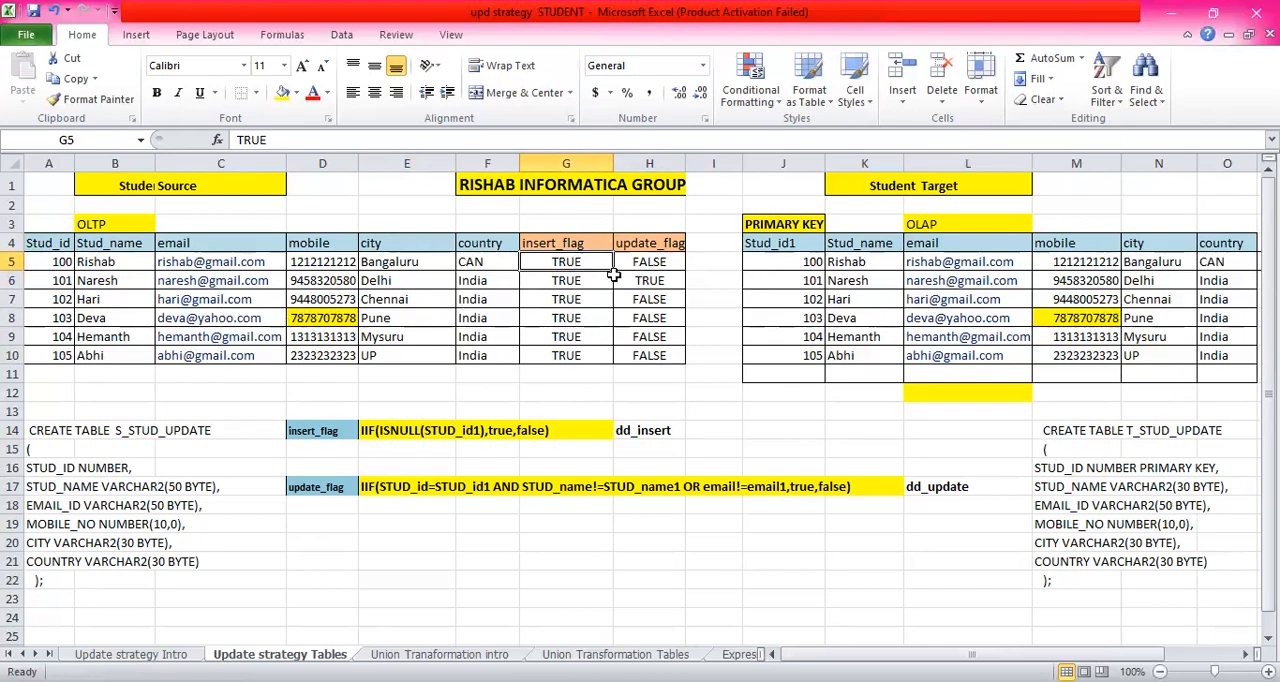
click(659, 262)
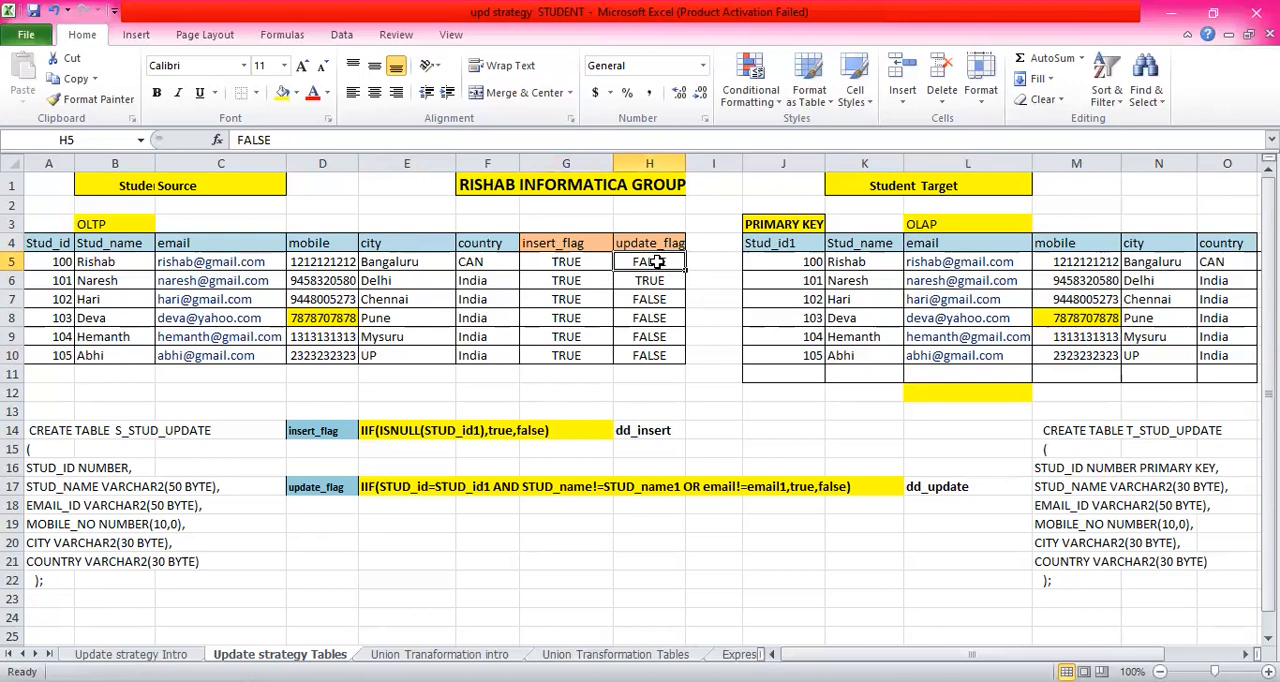
key(ctrl+c)
key(Left)
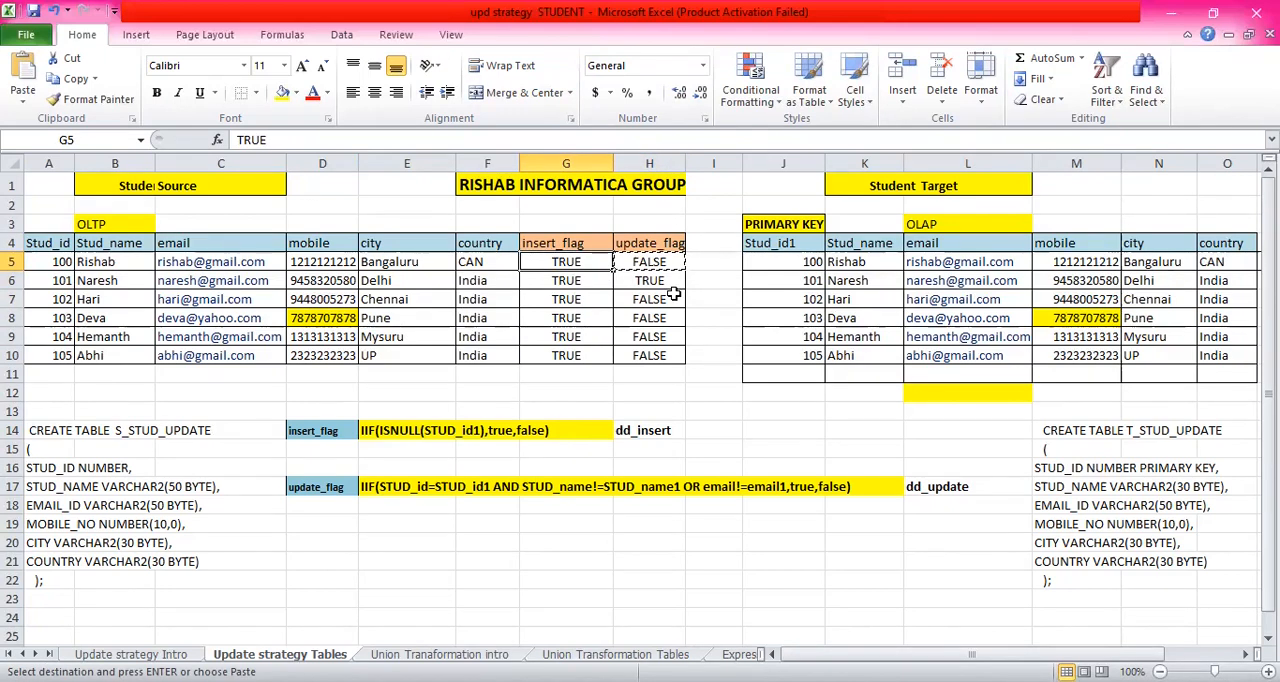
key(Escape)
- Copy the update_flag values in H5 to H10 into the insert_flag column starting at G5 and check the first record's flags
drag(648, 264, 641, 354)
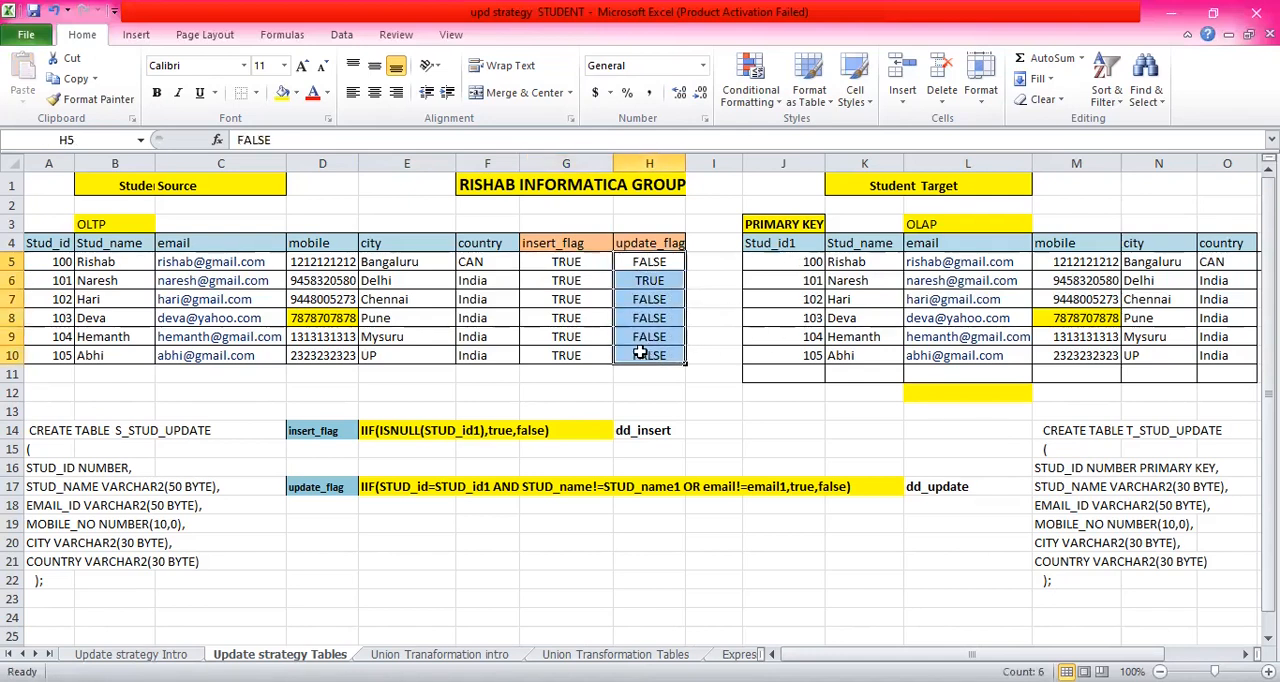
key(ctrl+c)
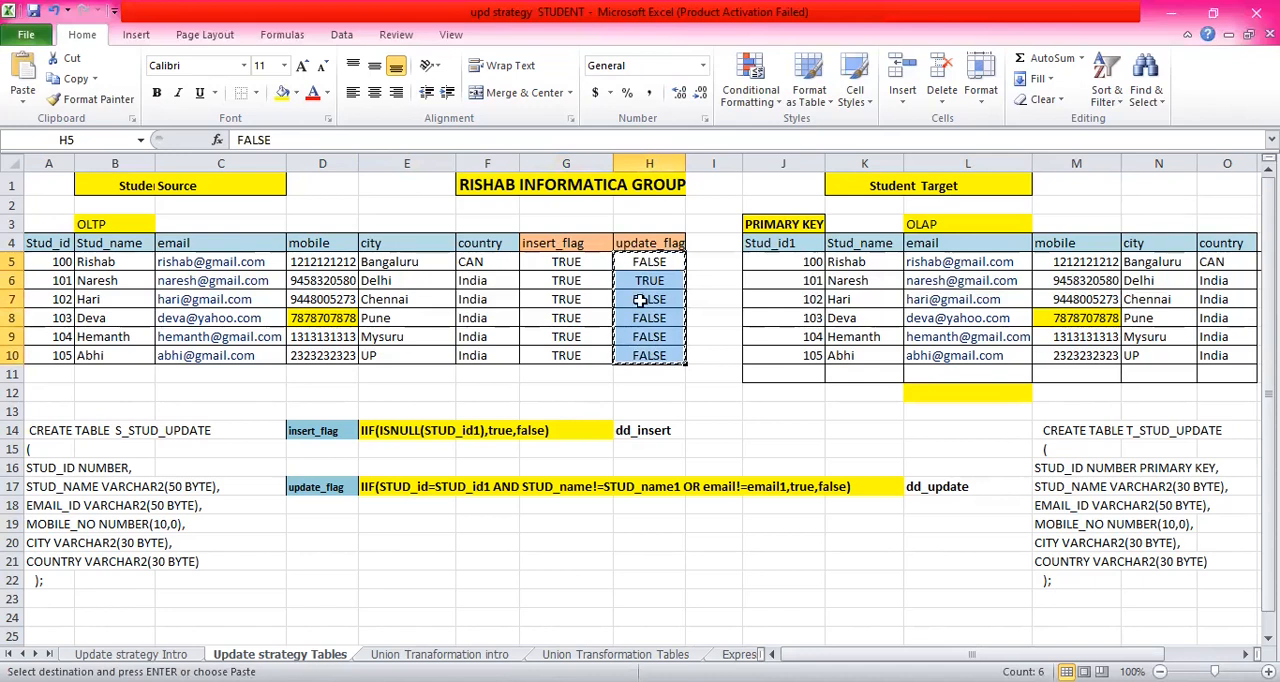
click(567, 260)
key(ctrl+v)
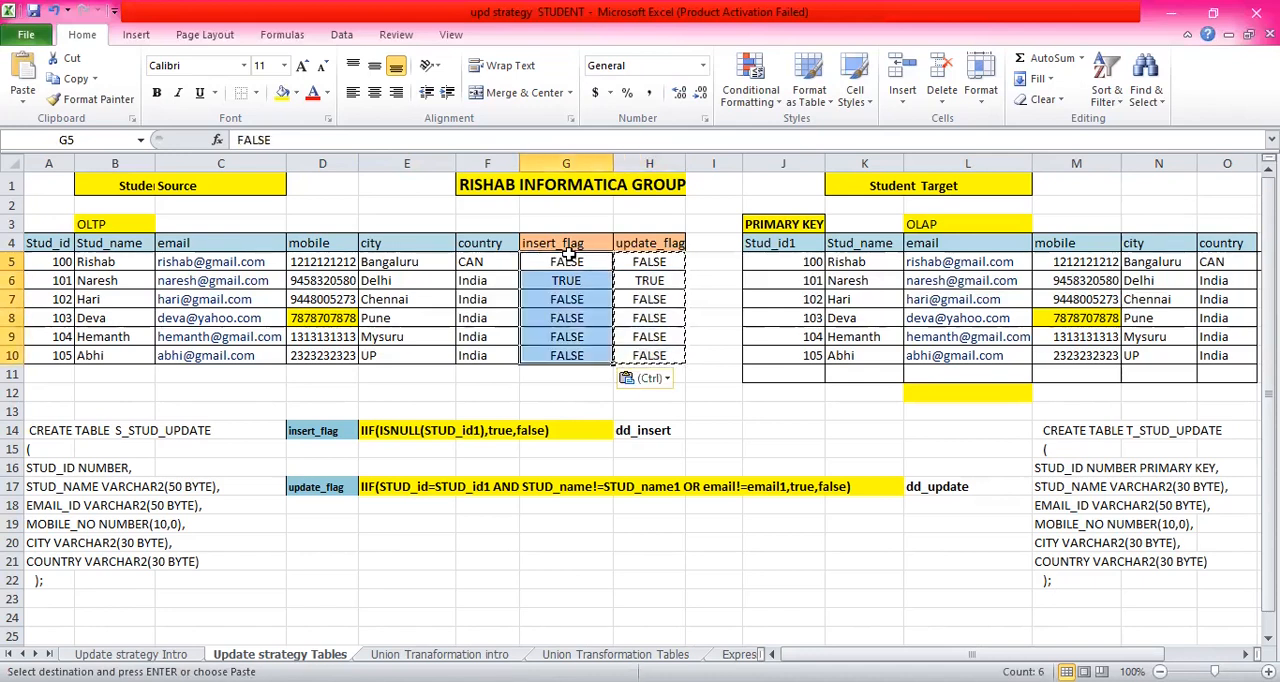
click(666, 260)
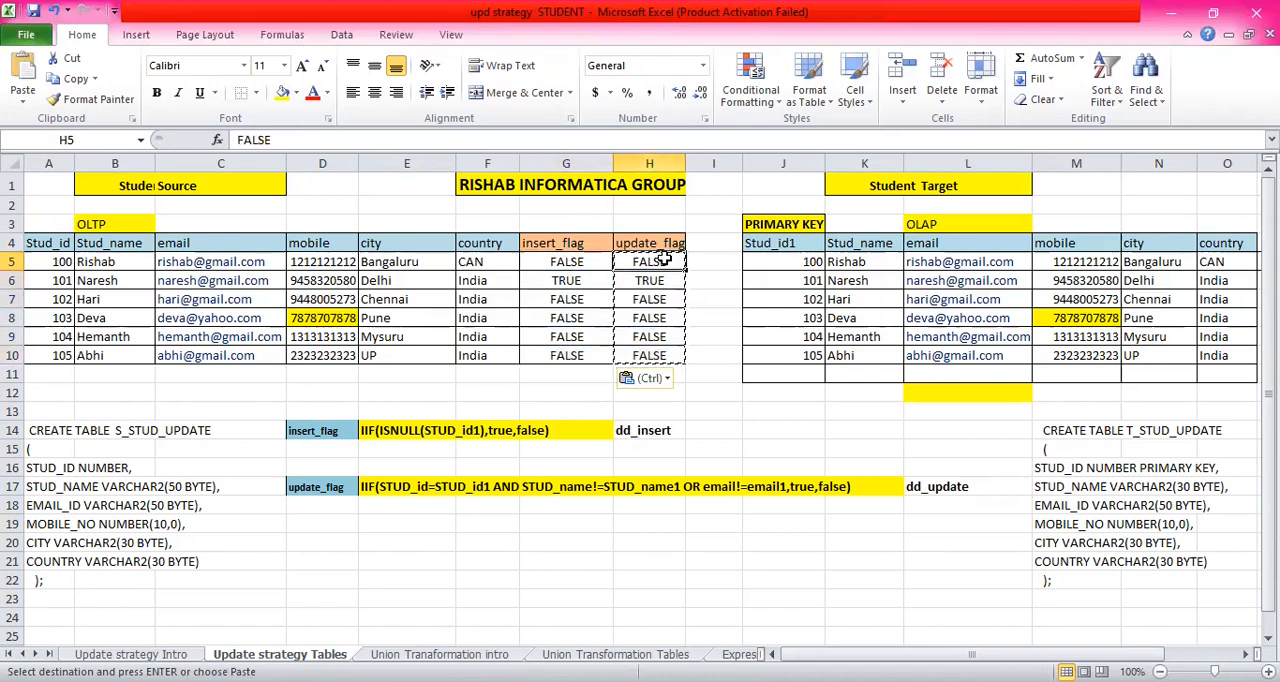
key(Escape)
click(584, 263)
click(642, 261)
click(562, 262)
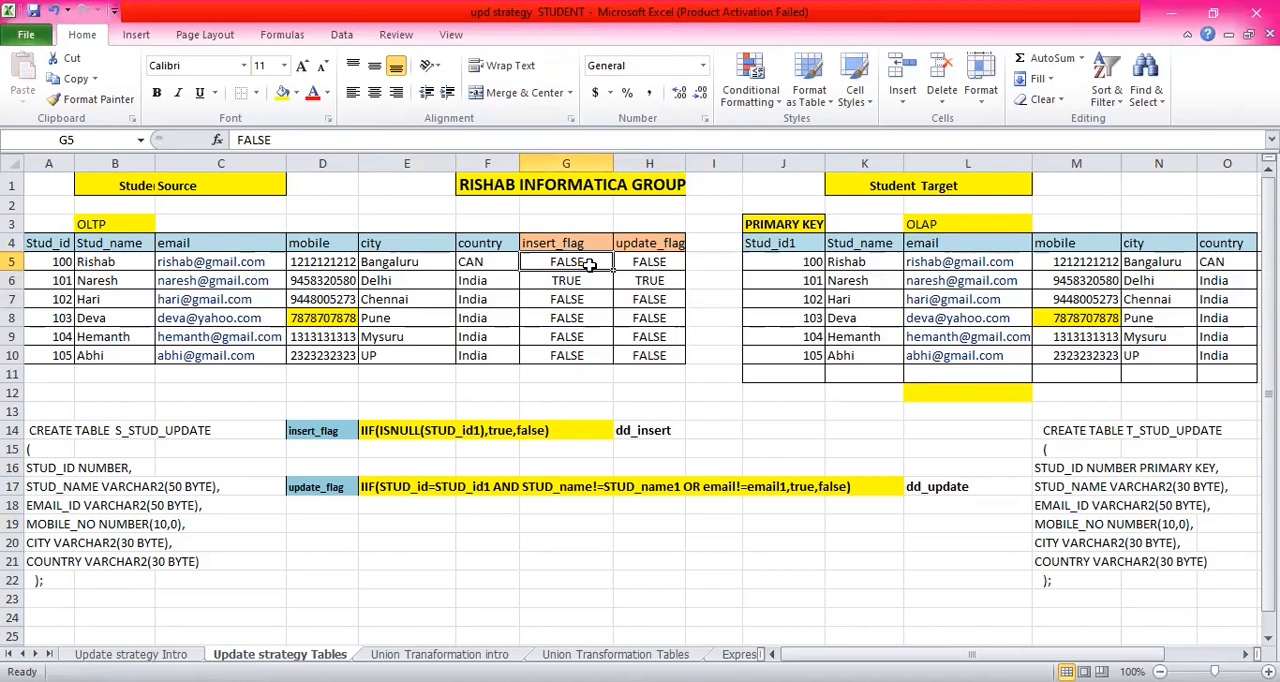
- Set both the insert_flag in G6 and the update_flag in H6 to FALSE by copying the value from G5
key(ctrl+c)
click(571, 281)
key(ctrl+v)
click(638, 281)
key(ctrl+v)
key(Escape)
click(634, 318)
click(547, 284)
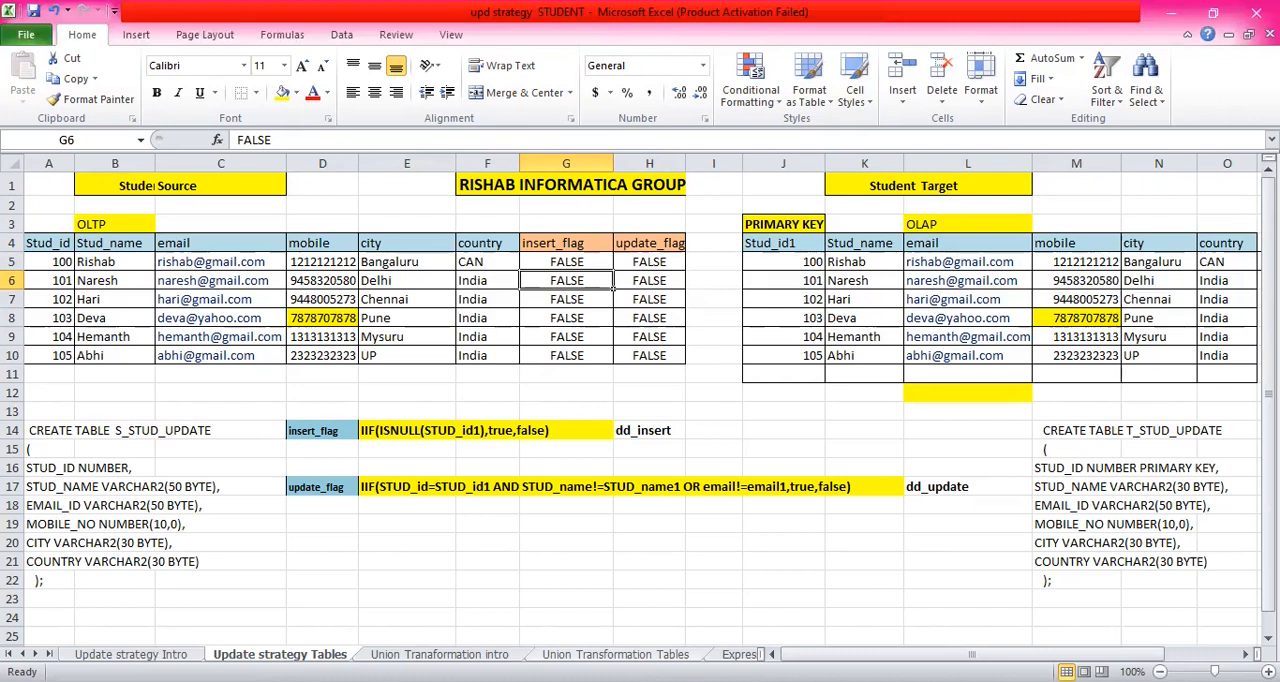
- Change the Student Source city for Stud_id 103 in E8 to Bangaluru
click(320, 318)
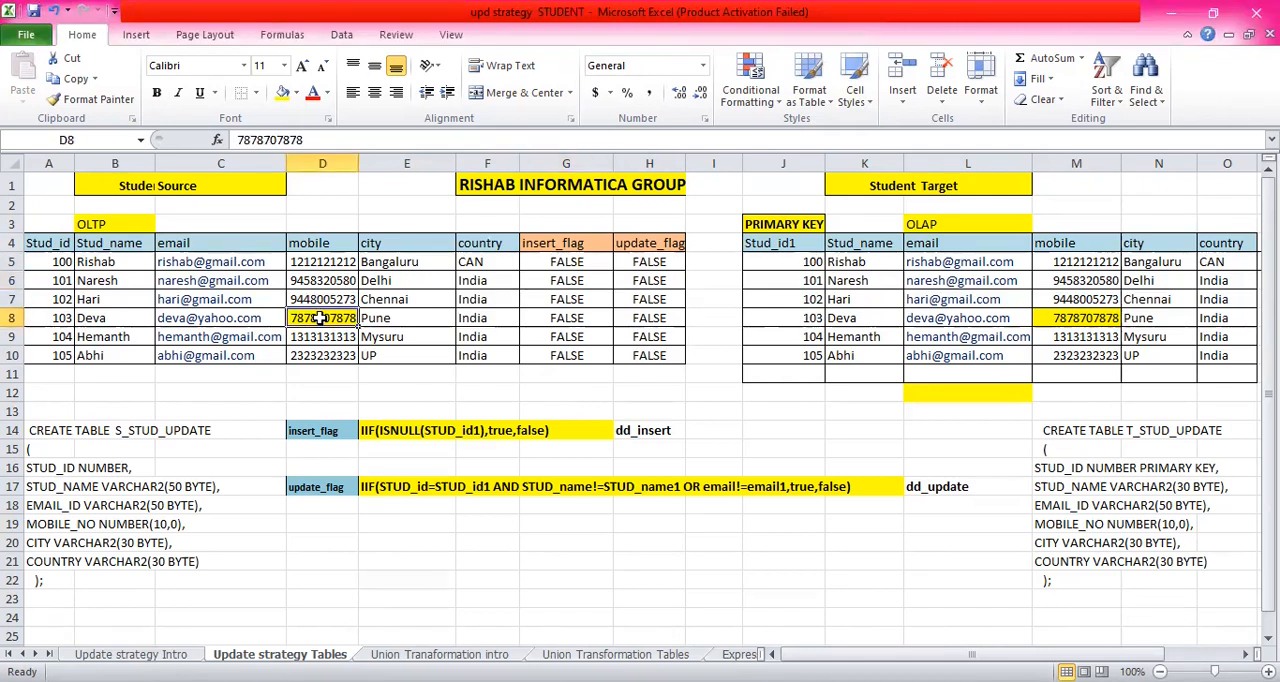
click(120, 318)
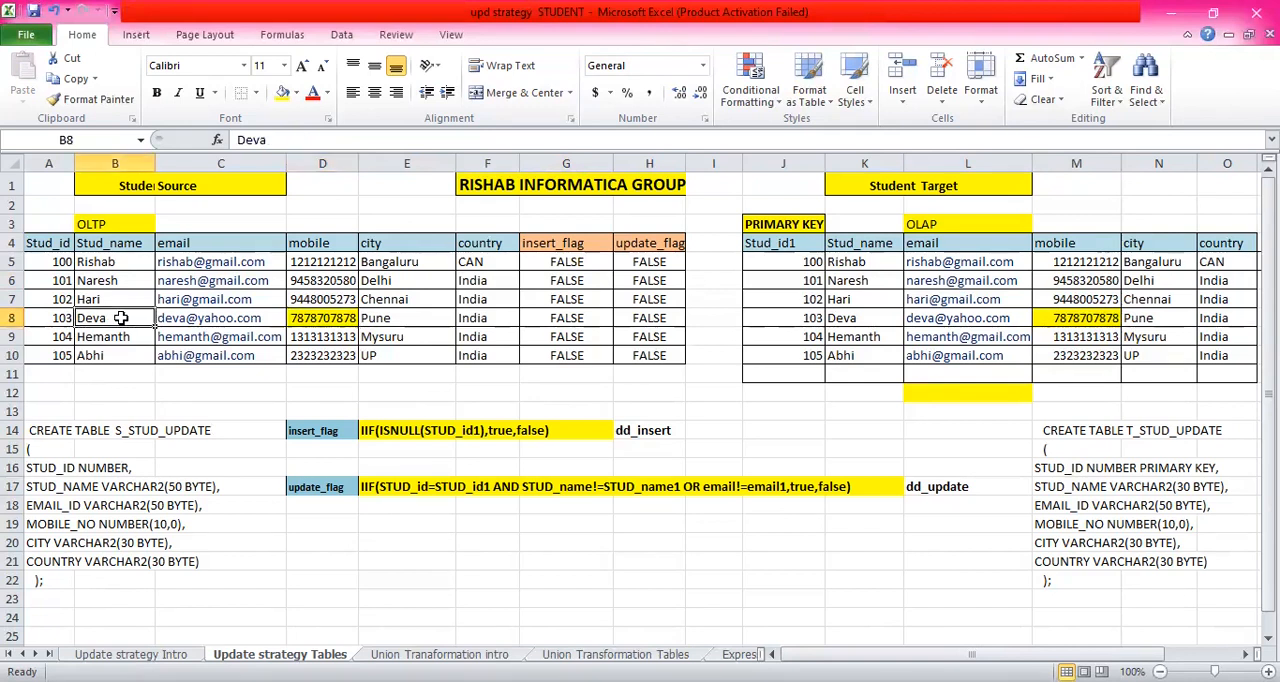
click(398, 318)
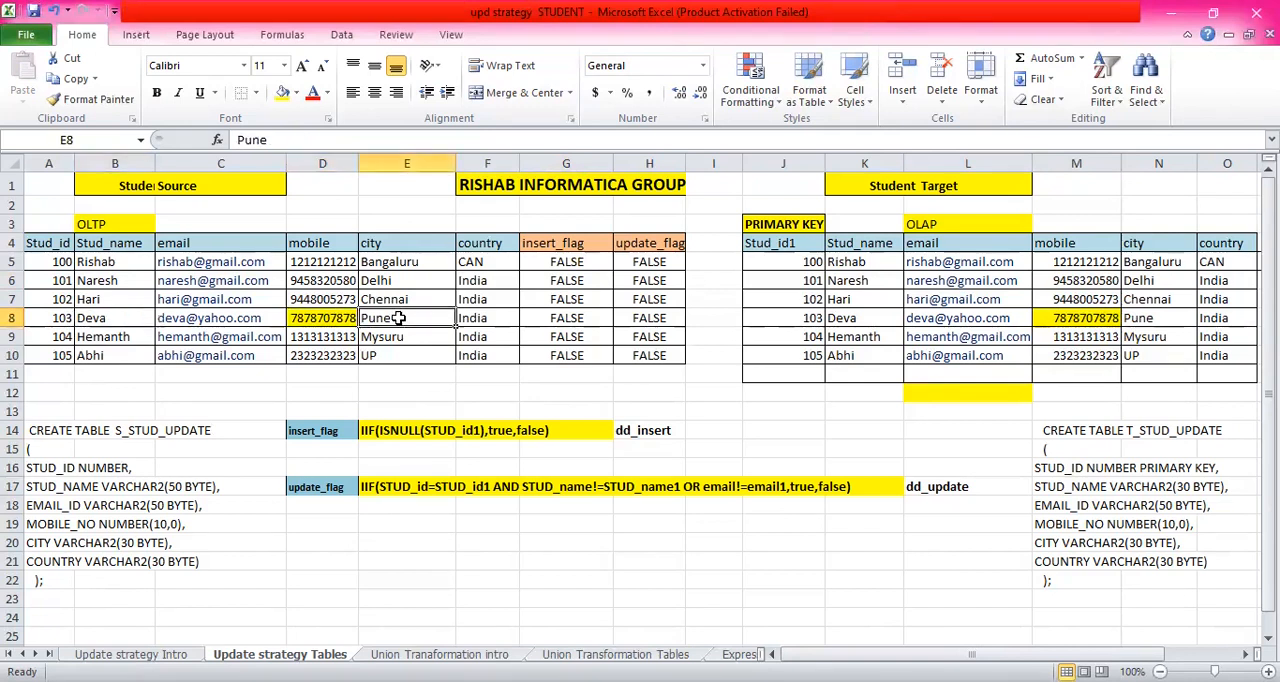
text(Bangaluru)
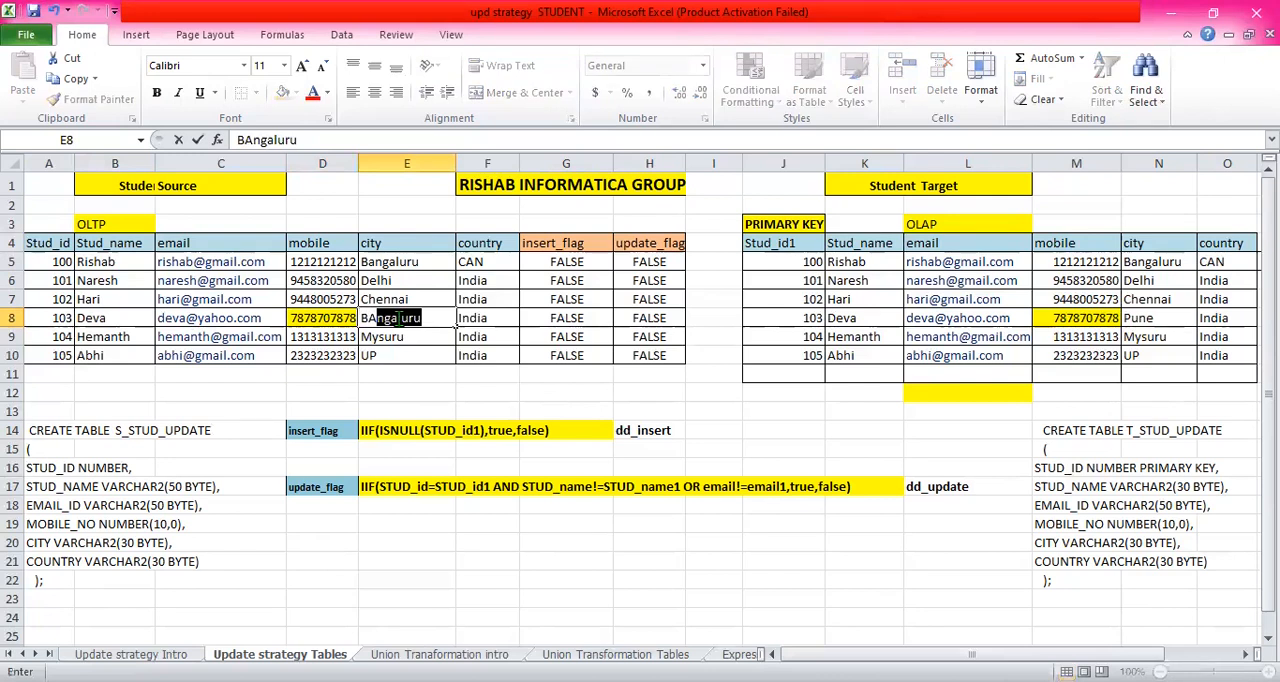
click(648, 318)
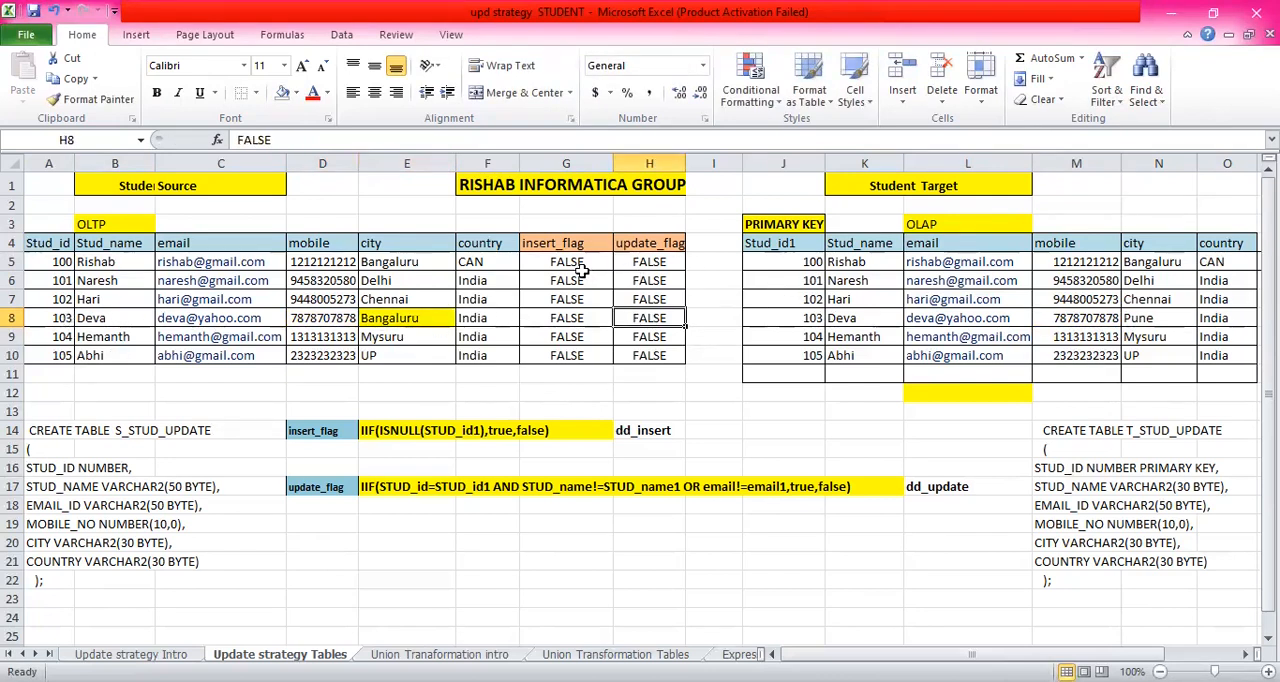
- Copy the Student Source city in E8 into the matching Student Target city cell N8 for Stud_id1 103
click(427, 317)
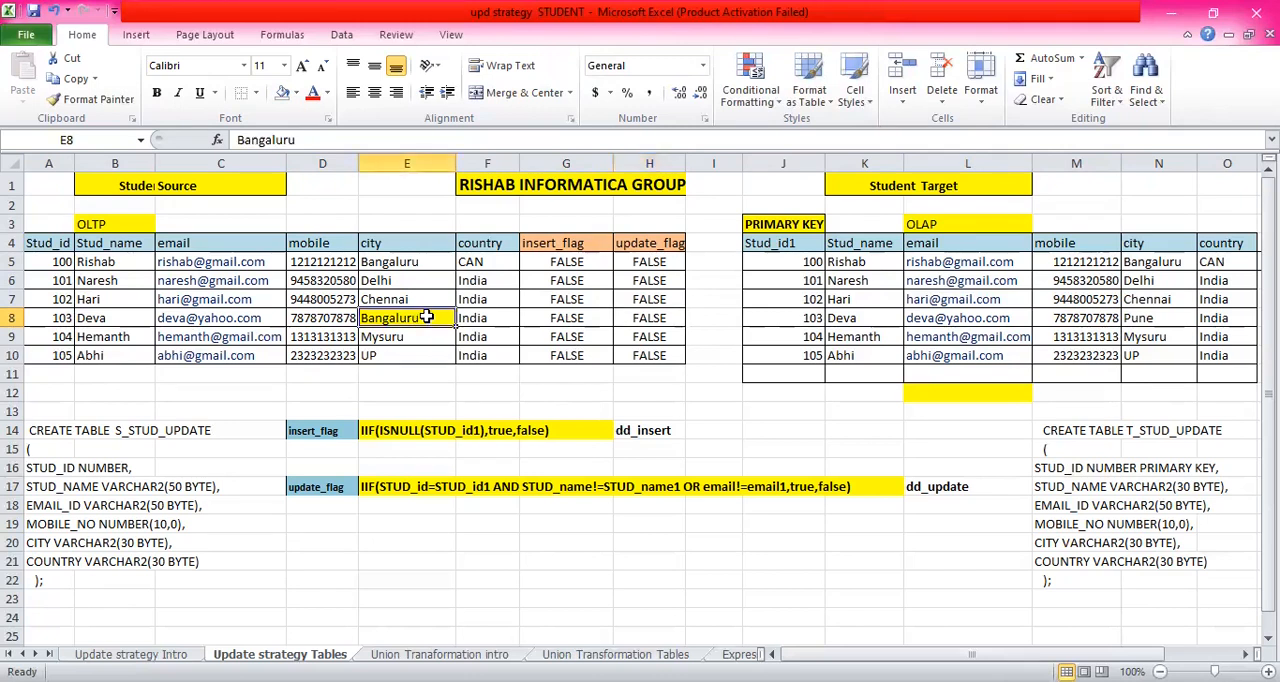
key(Left)
key(Right)
key(ctrl+c)
click(1070, 317)
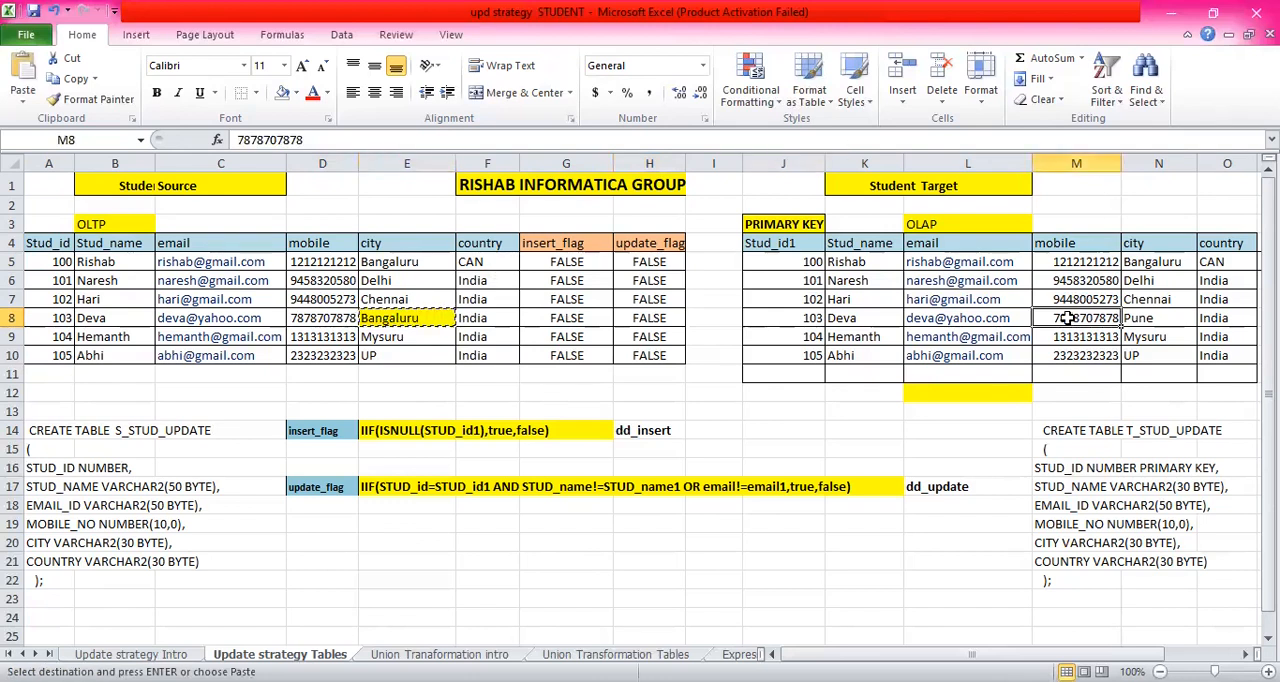
click(1150, 316)
key(ctrl+v)
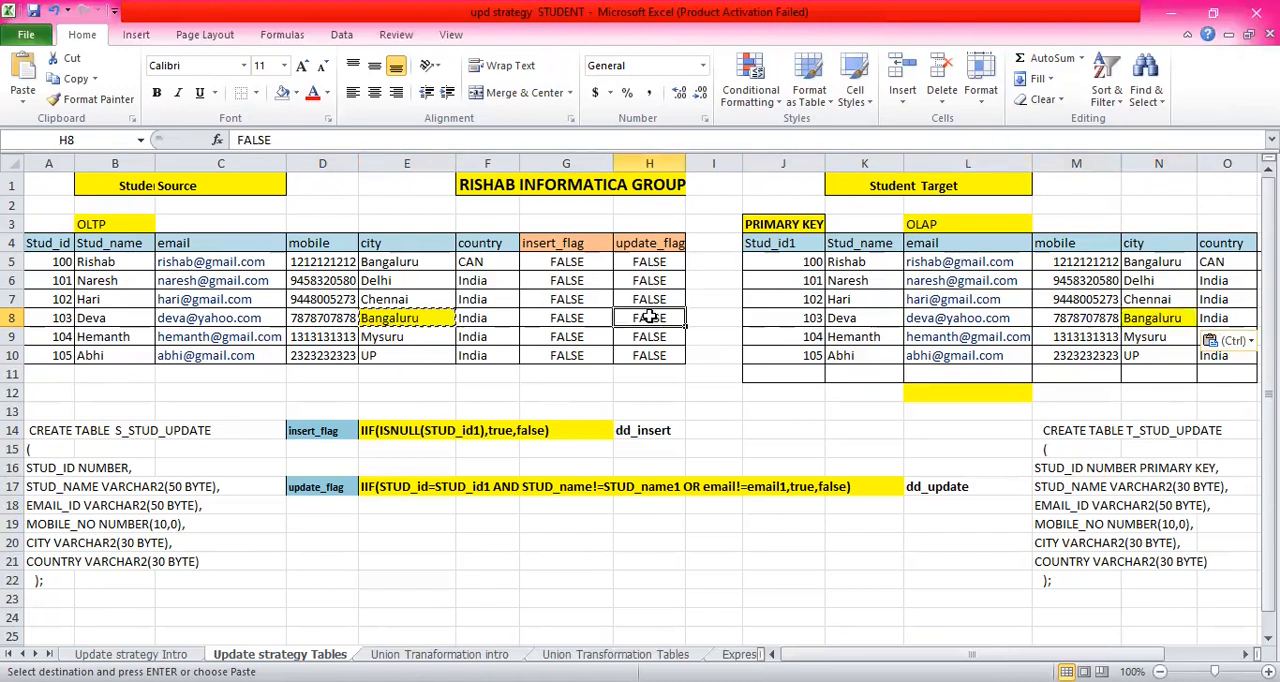
- Set the update_flag in H8 to TRUE and compare the source and target city values of record 103
text(TRUE)
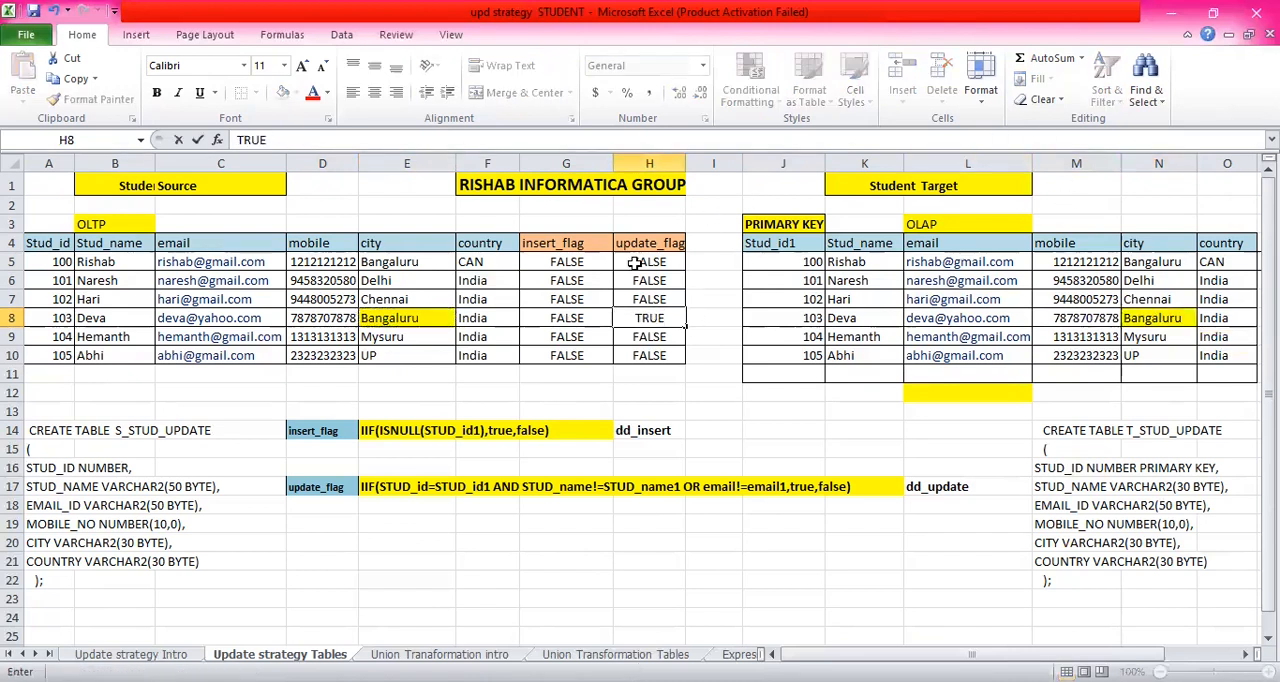
key(Return)
click(425, 318)
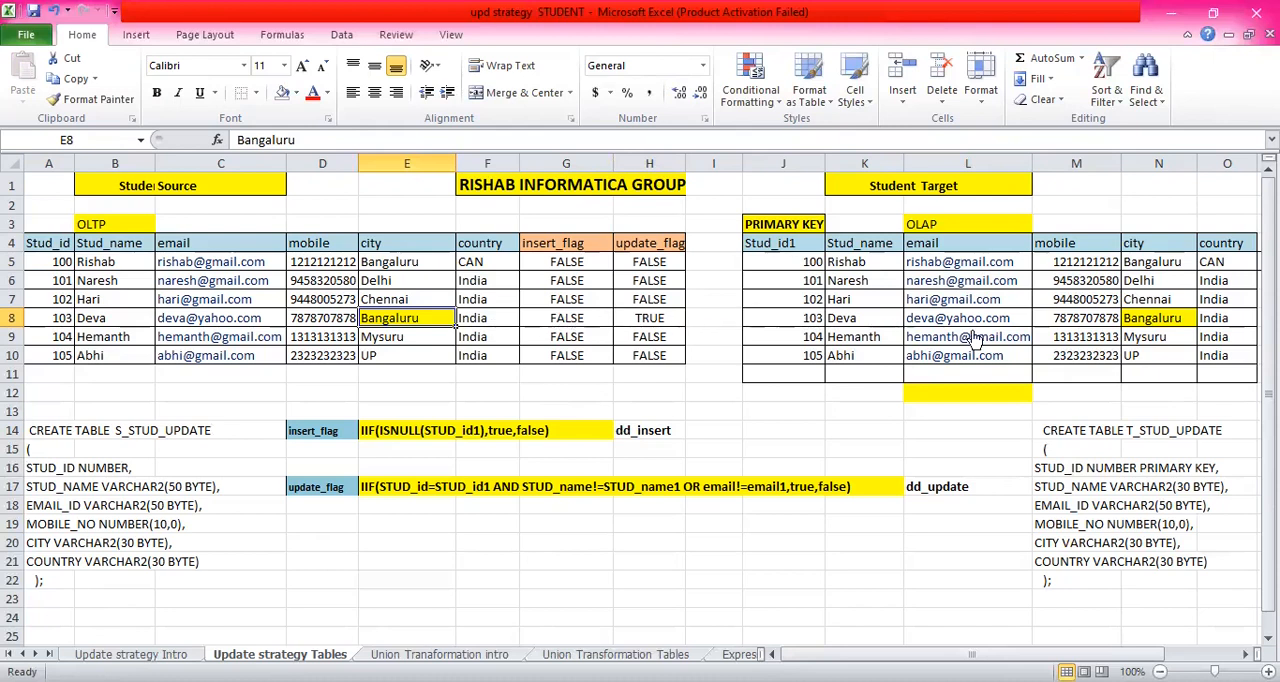
click(1153, 318)
click(1085, 318)
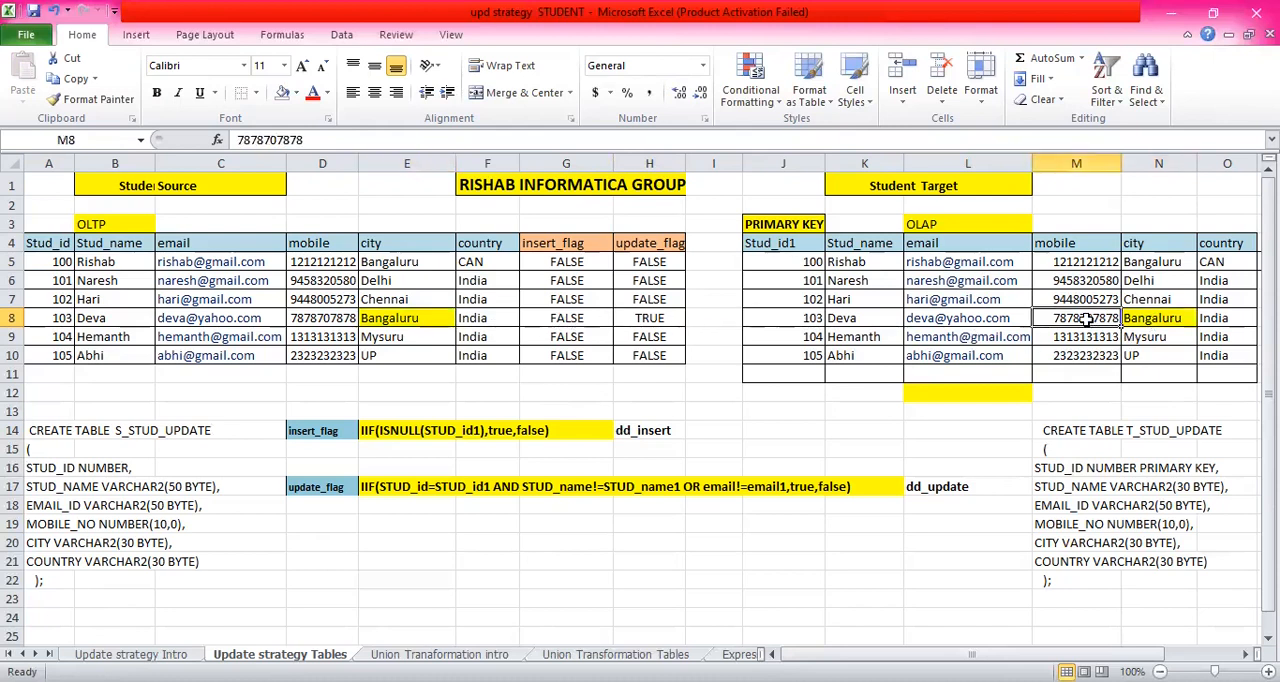
click(484, 319)
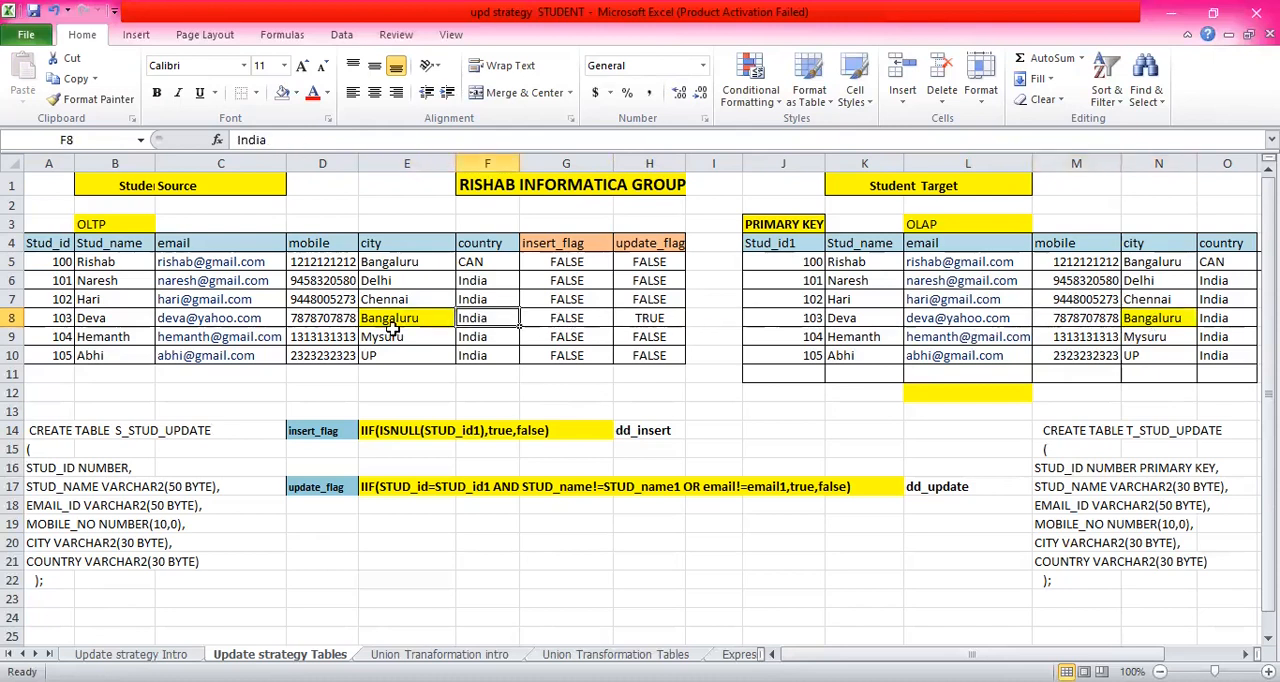
click(1148, 318)
click(651, 316)
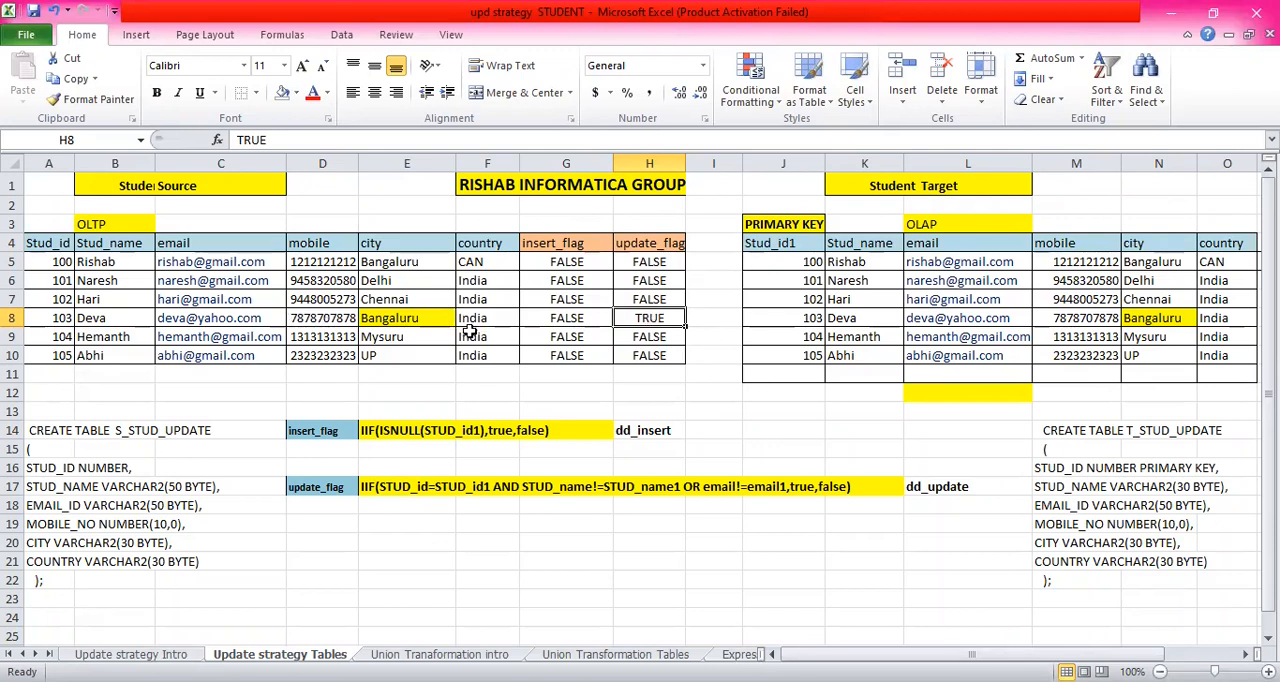
- Start a new Student Source record in row 11 with Stud_id 105, the student's name and the e-mail address
click(53, 372)
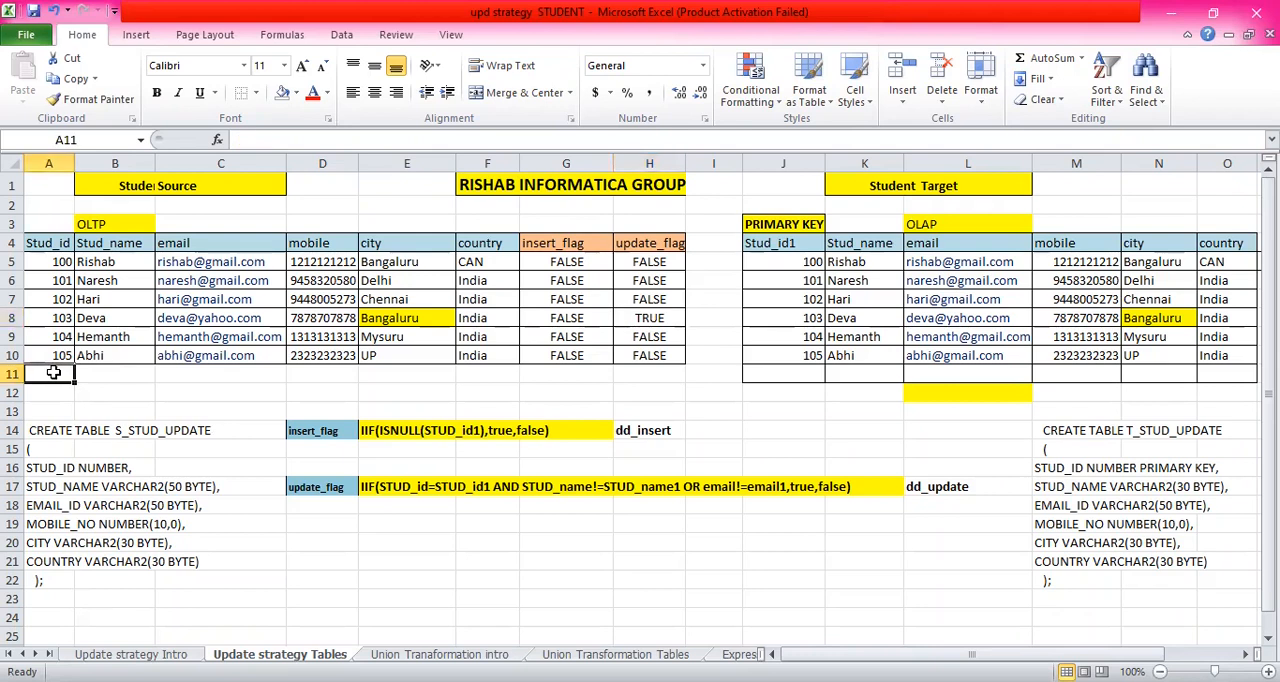
text(10)
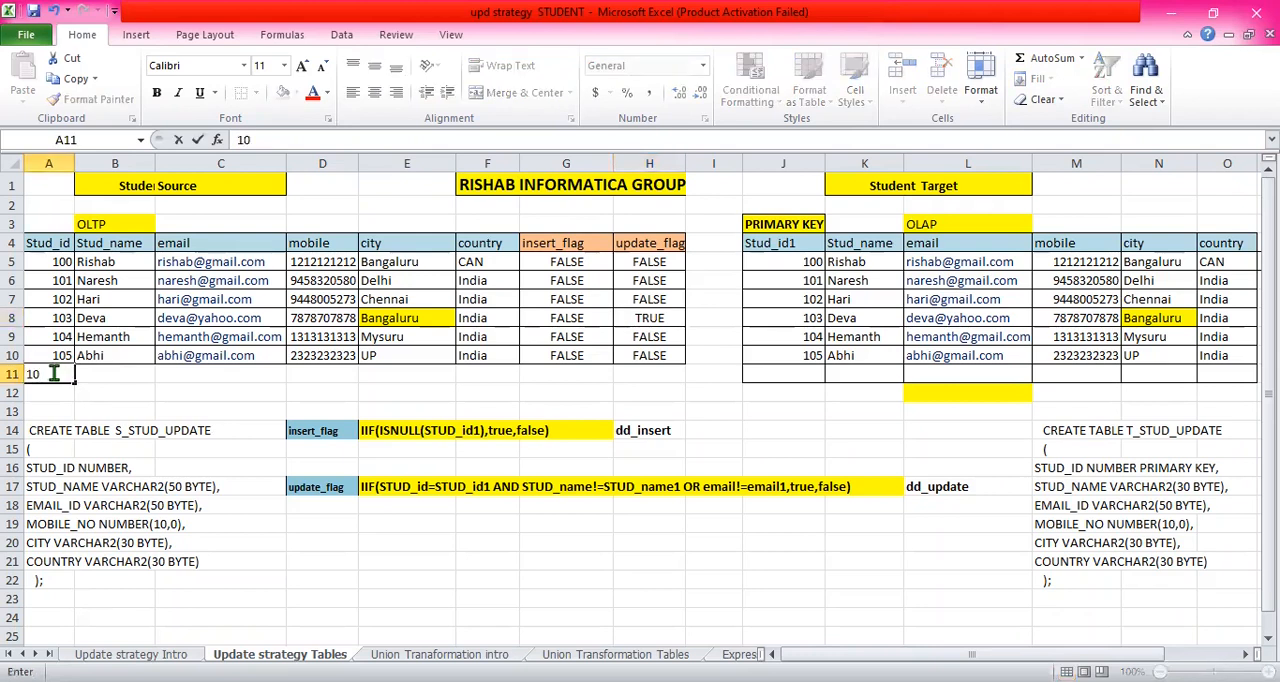
text(5)
click(98, 372)
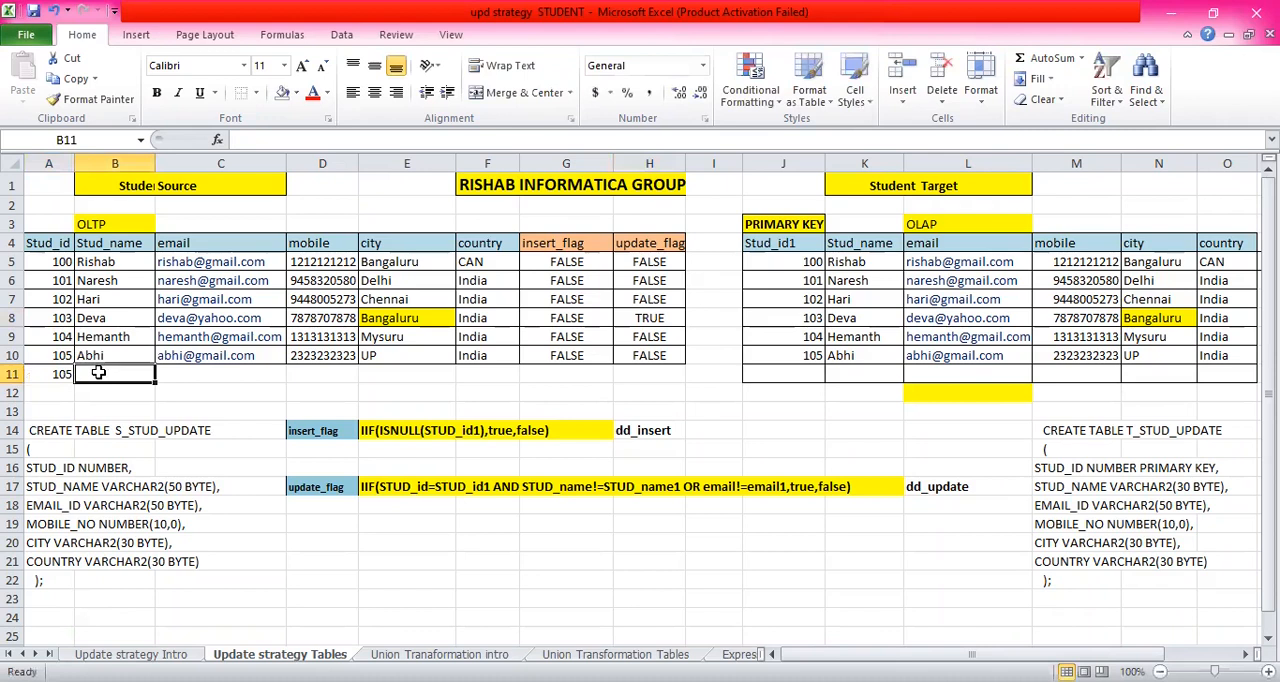
text(Sonu)
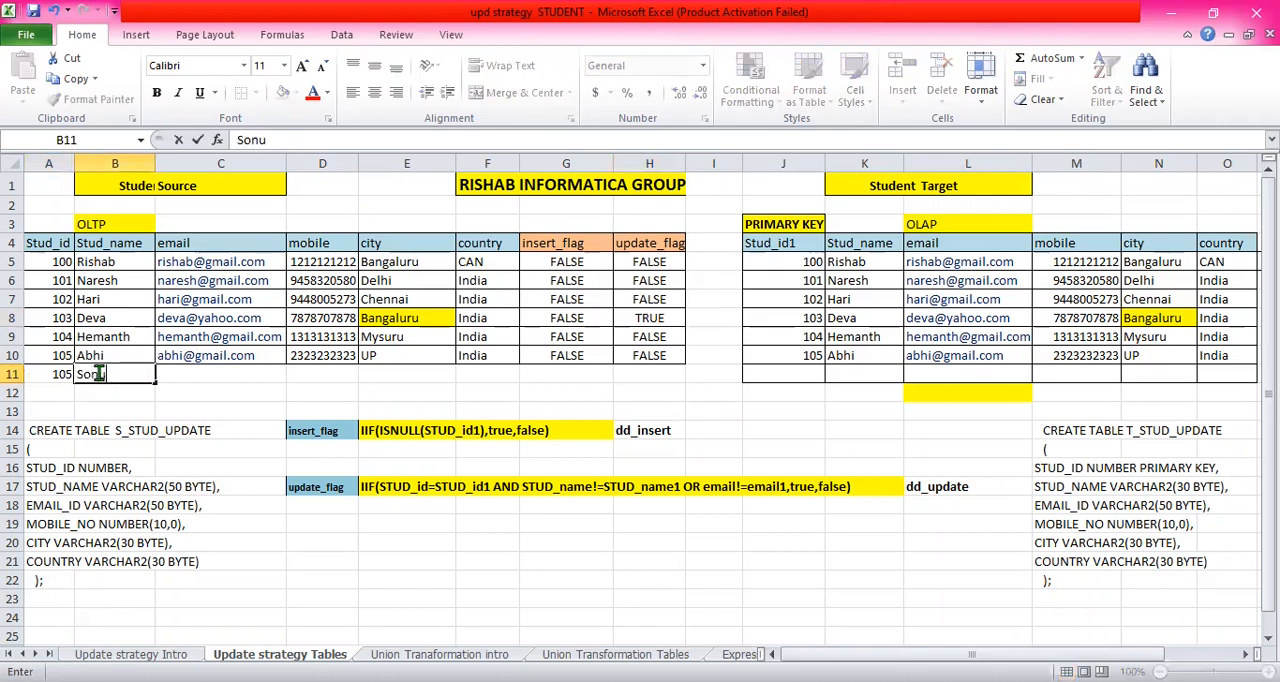
click(213, 373)
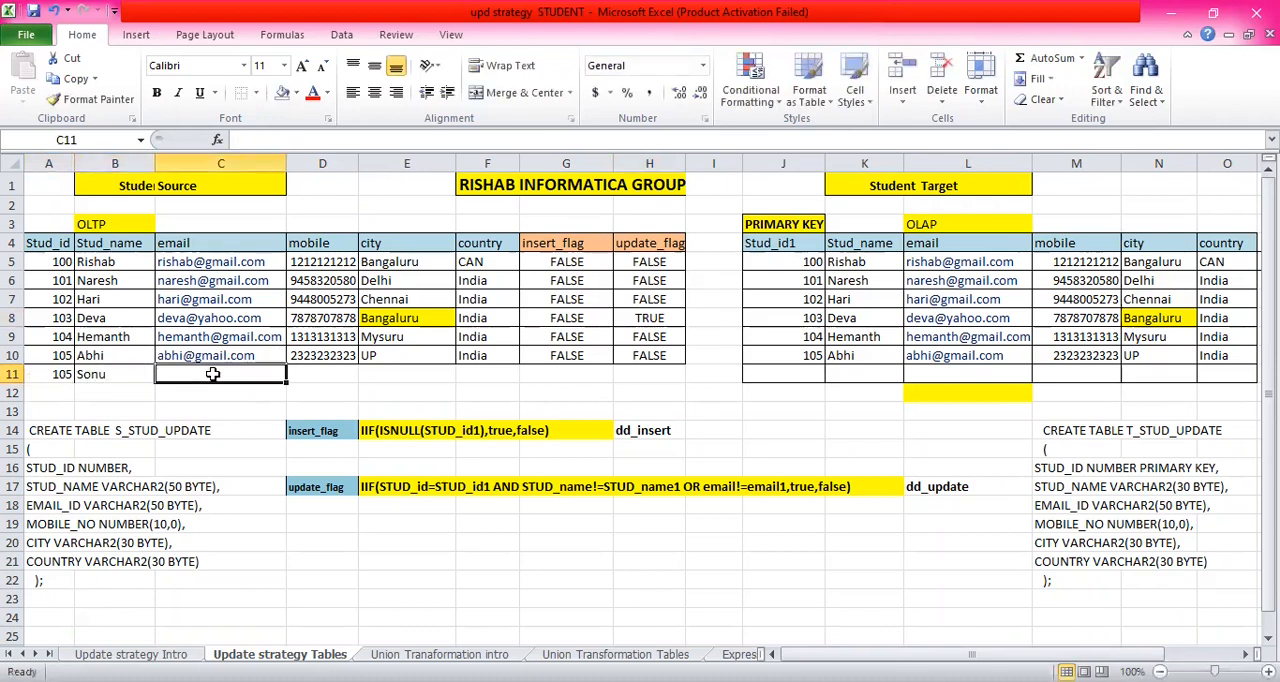
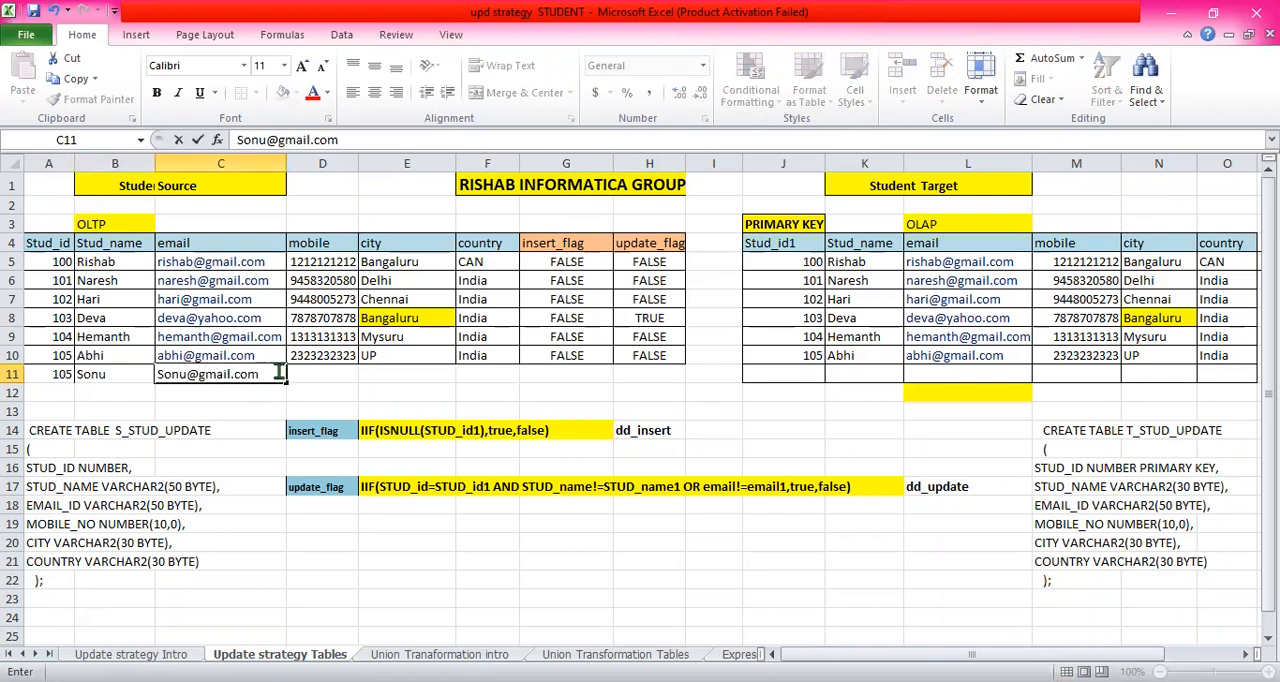
- Enter the new student's mobile number in D11 of the Student Source table
click(320, 355)
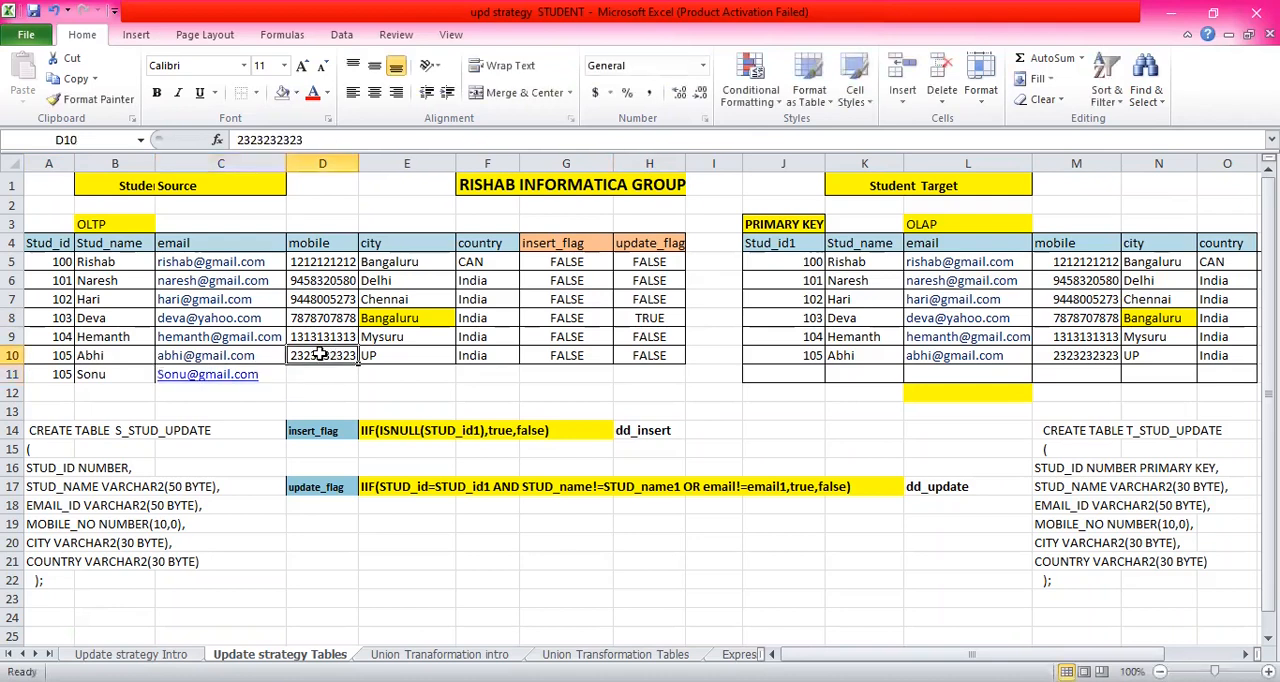
click(334, 390)
click(336, 374)
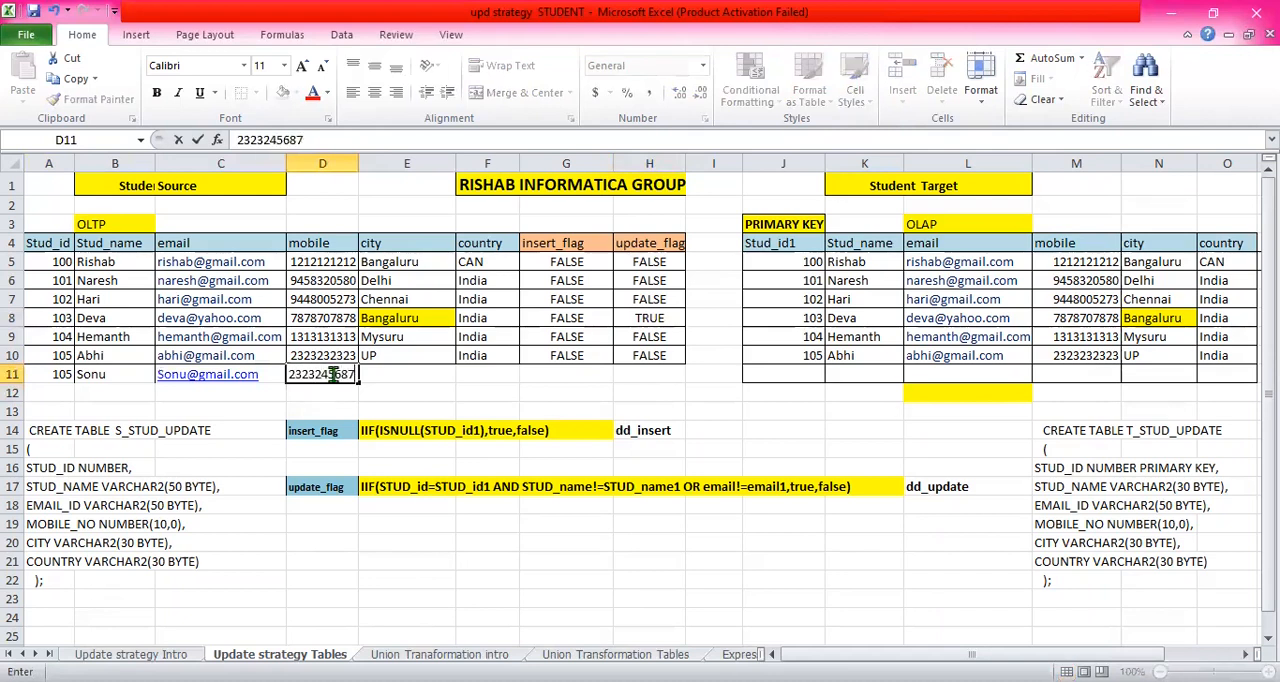
click(415, 375)
- Fill the new source record's city in E11 with UP and country in F11 with India by copying both values from row 10
click(413, 354)
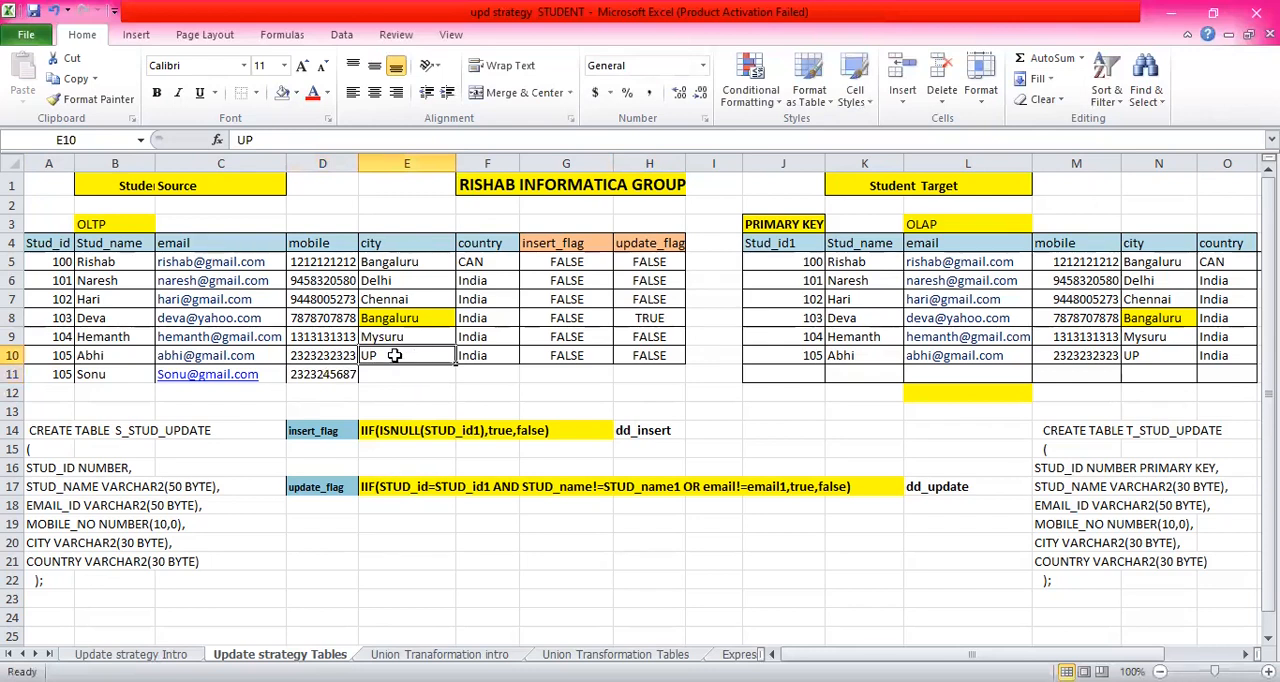
key(ctrl+c)
click(396, 375)
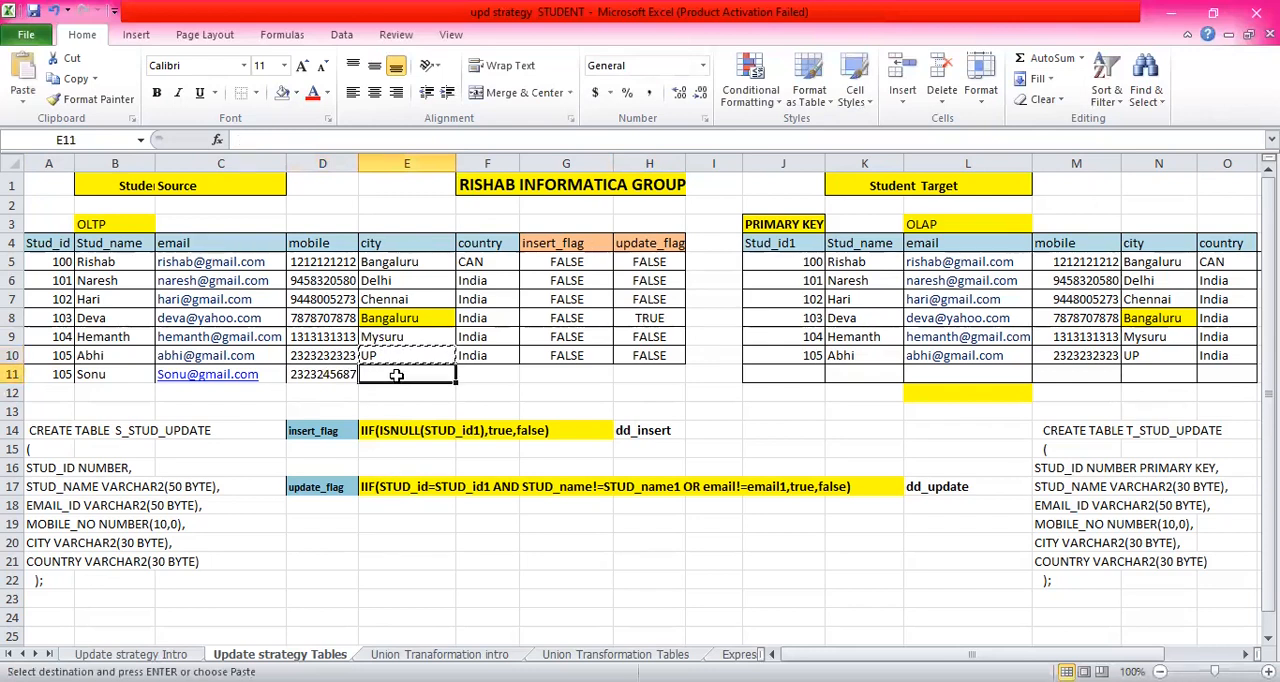
key(ctrl+v)
click(475, 355)
key(ctrl+c)
click(477, 377)
key(ctrl+v)
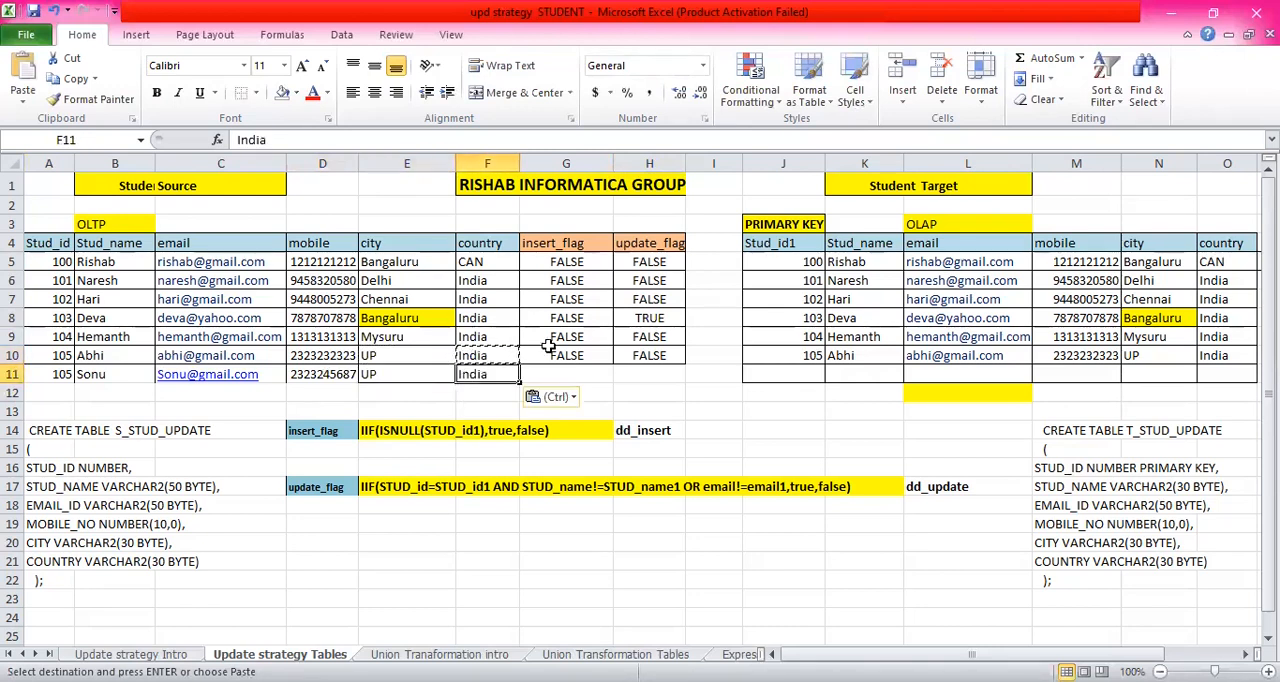
click(590, 355)
key(Escape)
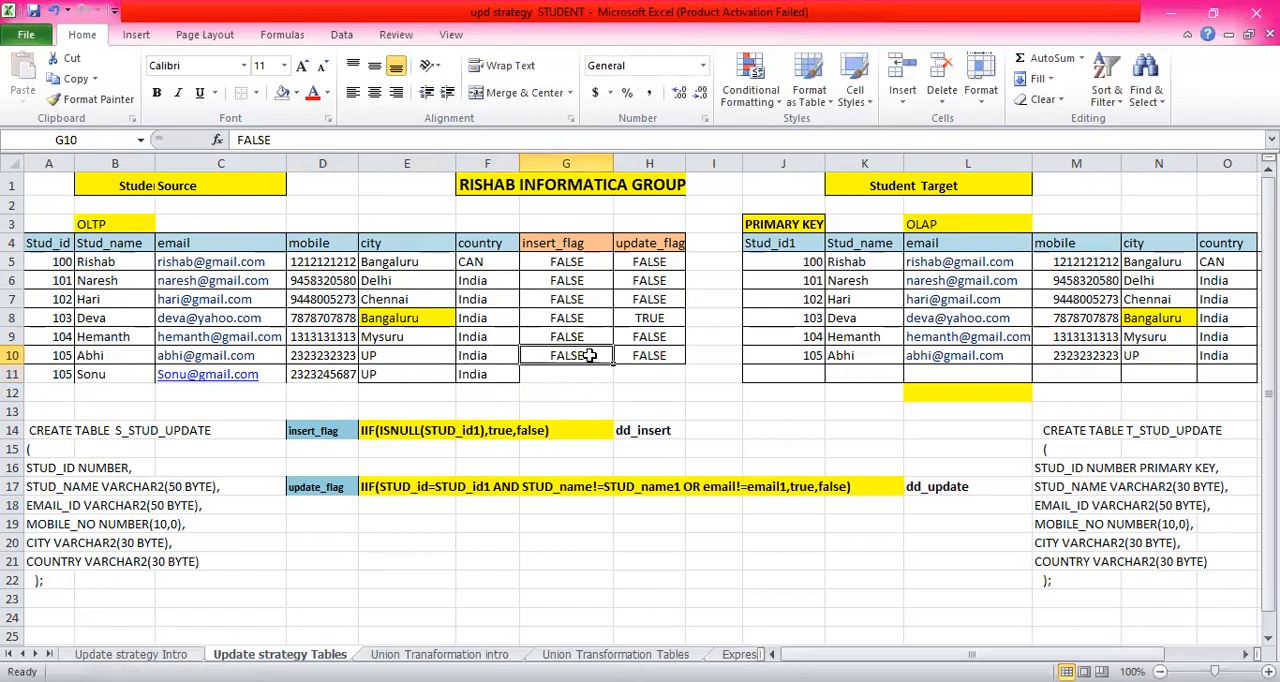
drag(566, 352, 633, 368)
click(570, 374)
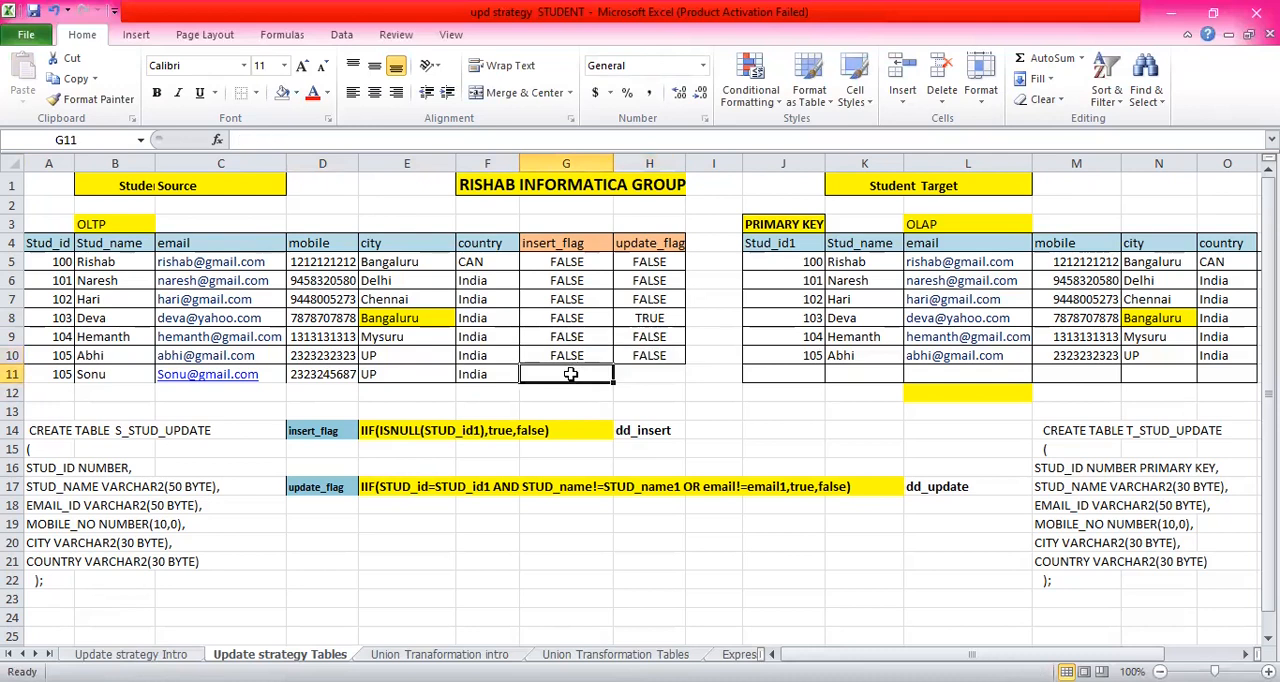
click(315, 372)
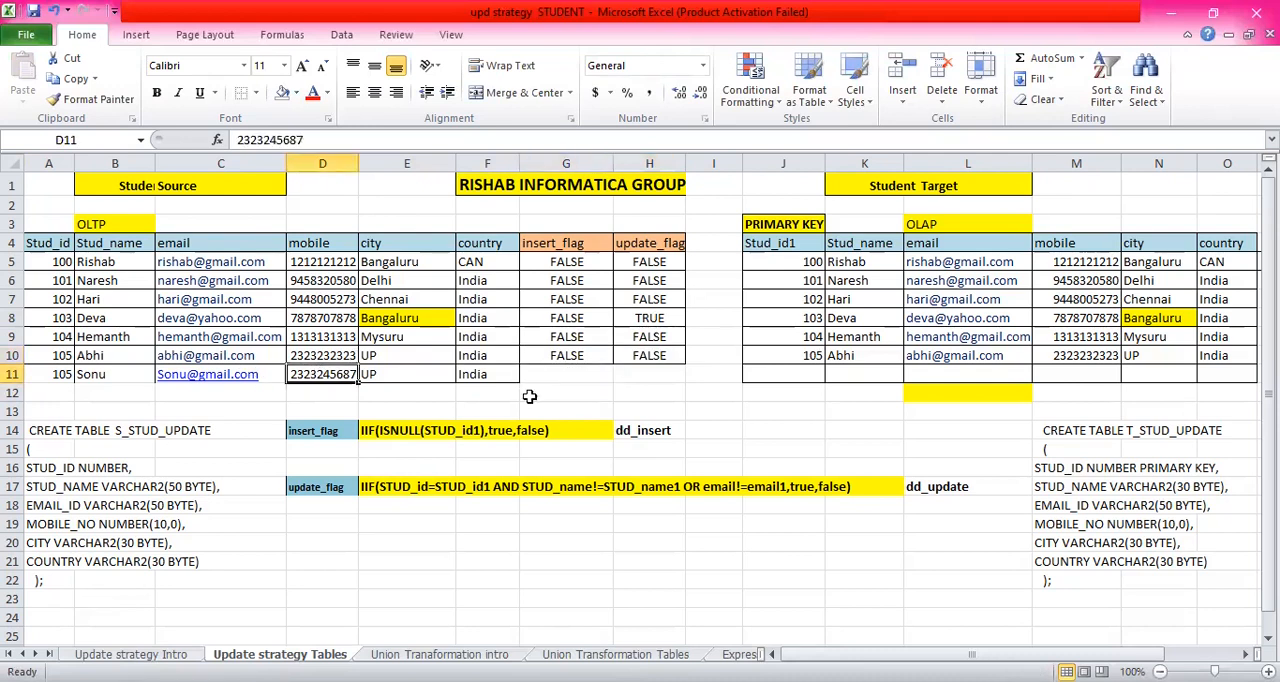
click(578, 377)
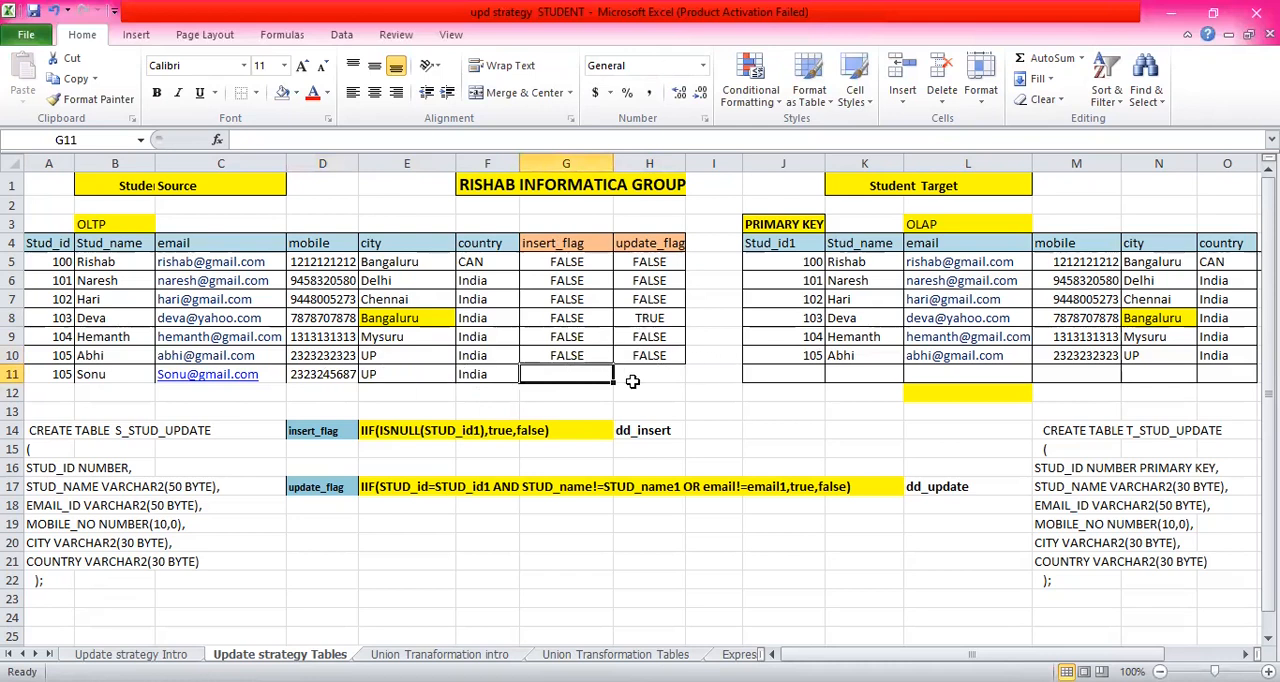
- Copy the new Student Source record in A11:F11 into row 11 of the Student Target table, starting at J11
drag(70, 374, 499, 386)
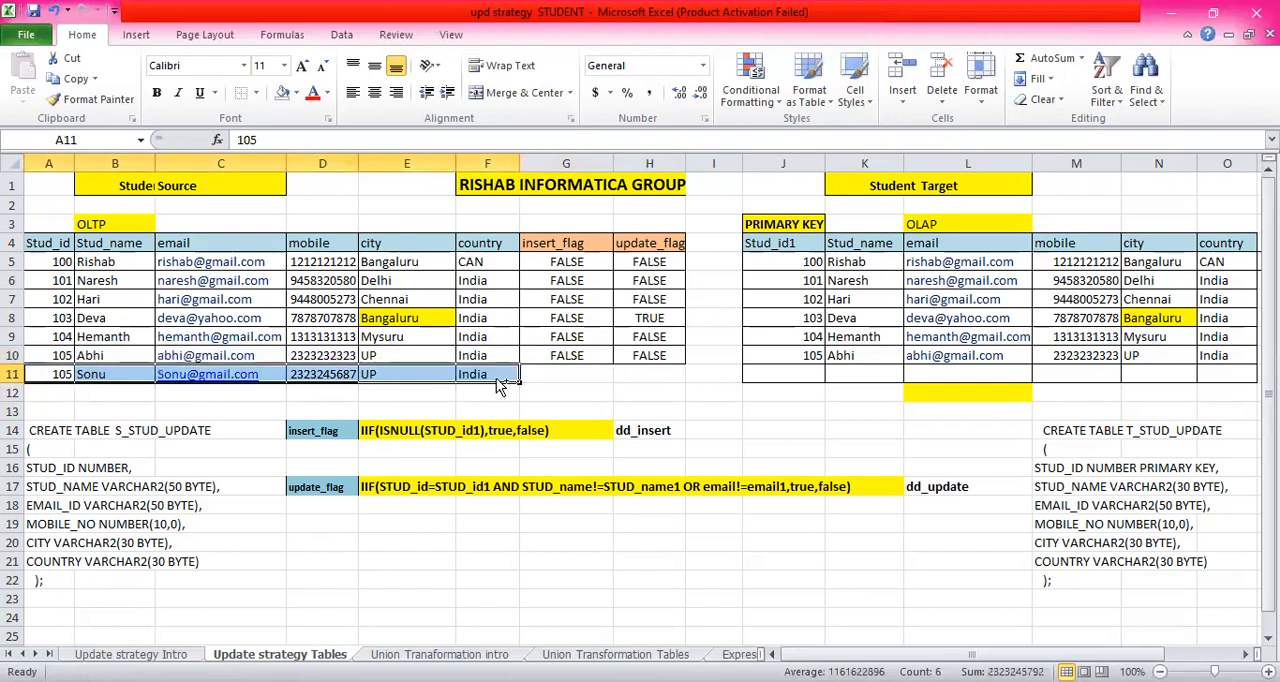
key(ctrl+c)
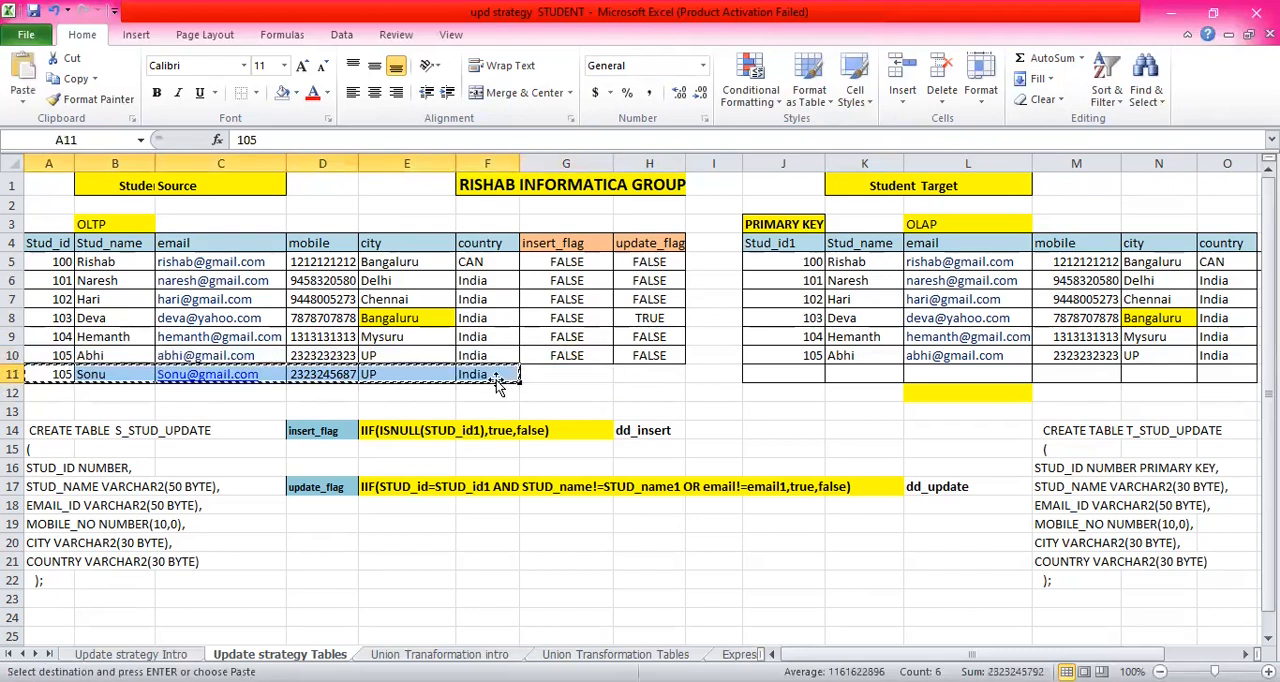
click(793, 377)
key(ctrl+v)
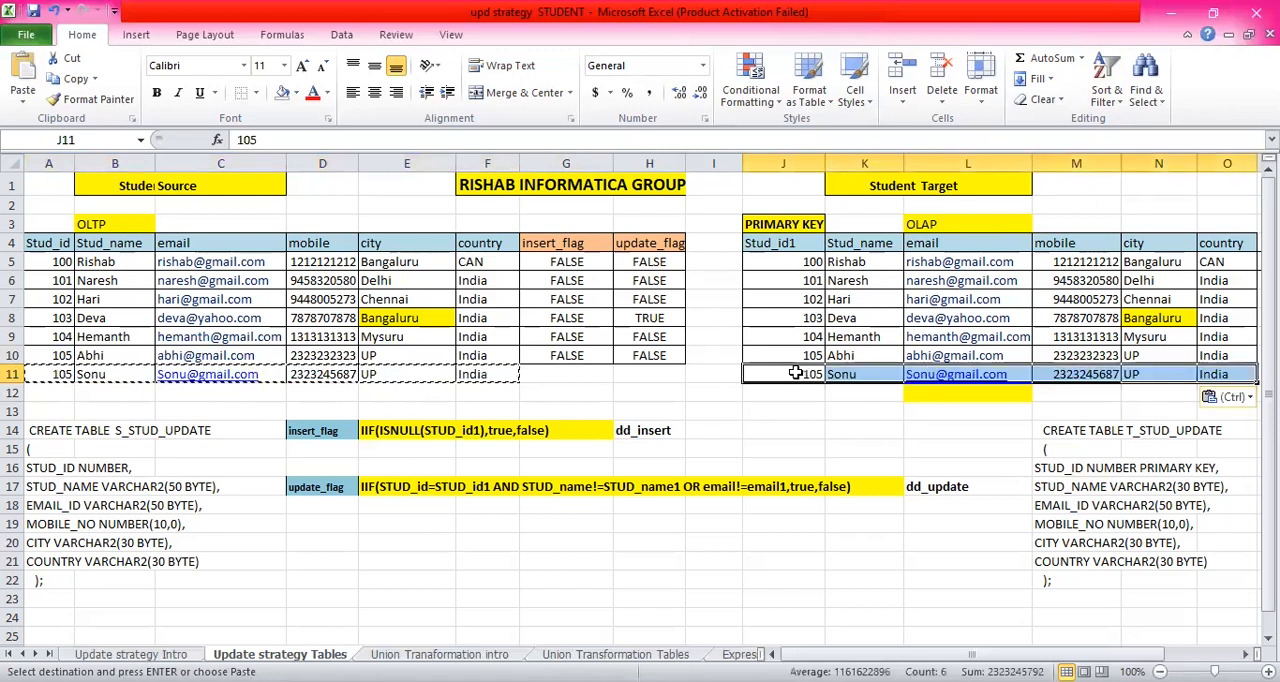
- Set the new record's insert_flag in G11 to TRUE and its update_flag in H11 to FALSE
click(567, 375)
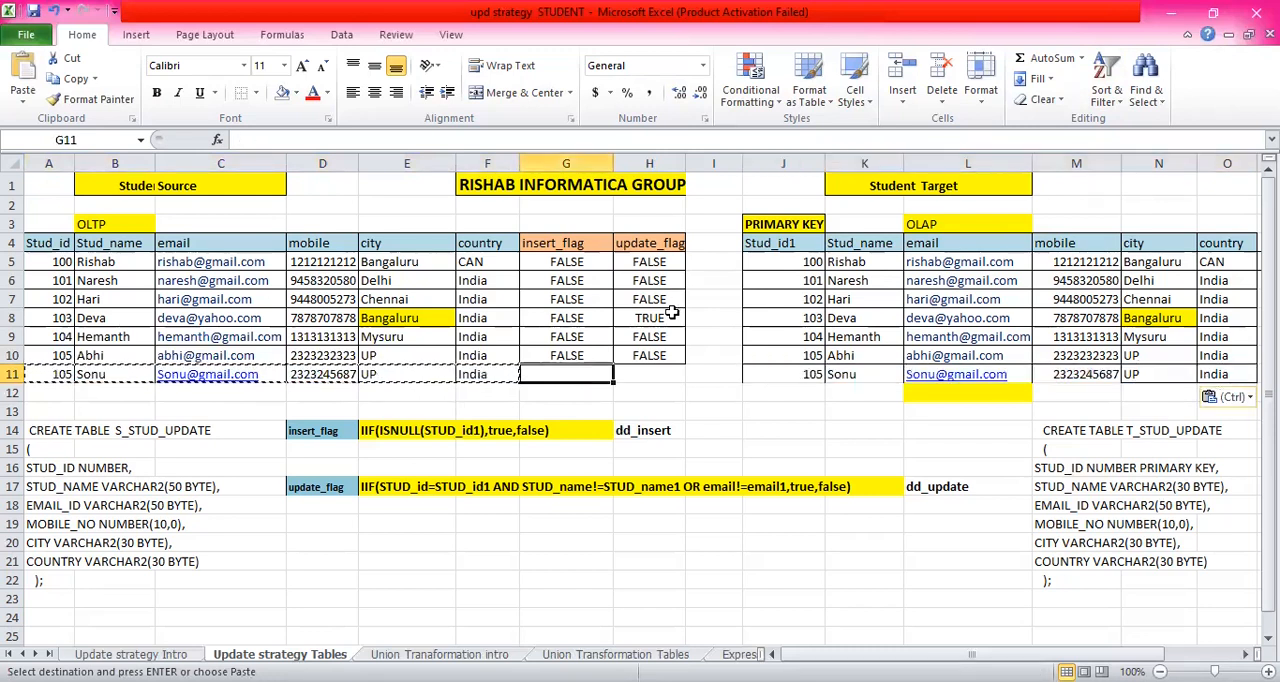
click(663, 319)
click(578, 319)
click(558, 371)
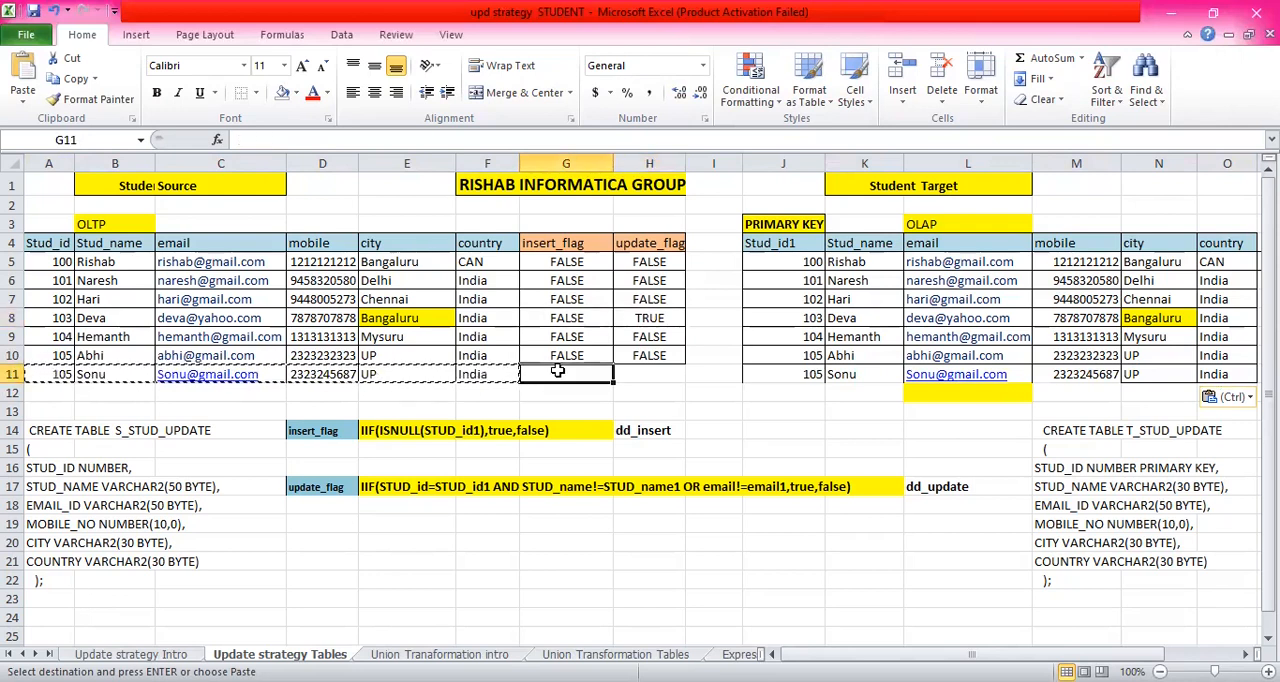
text(tru)
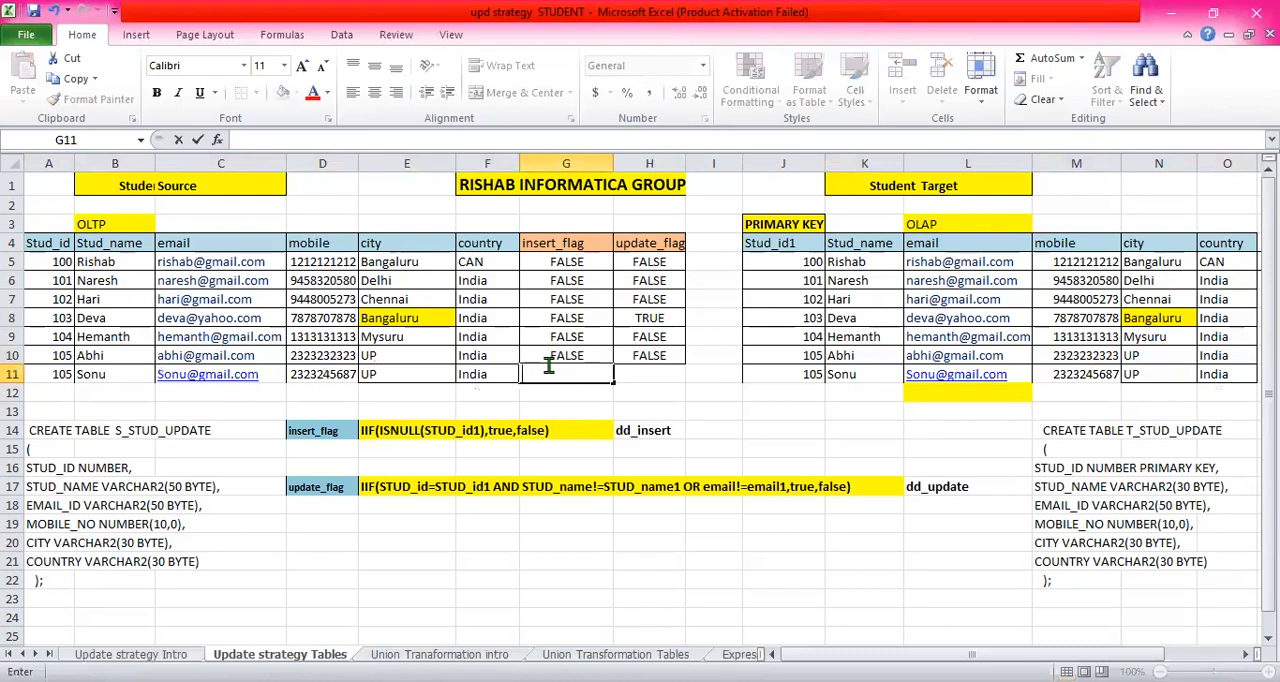
text(E)
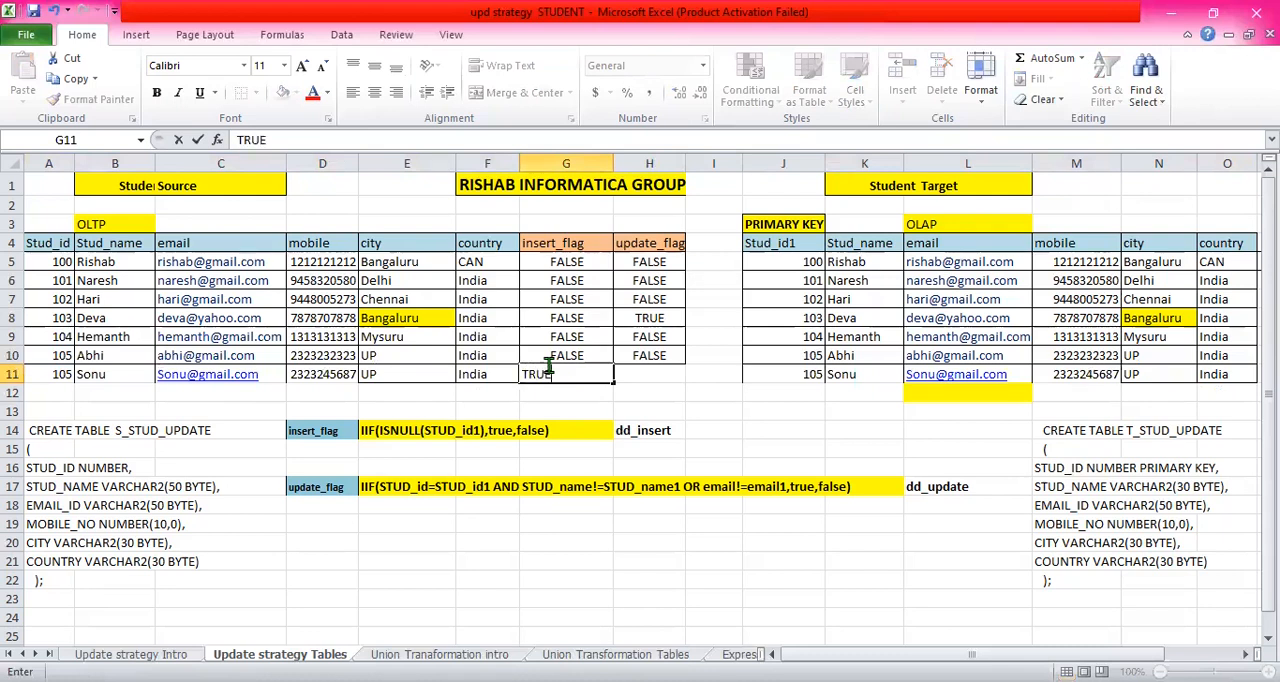
click(648, 374)
text(FALSE)
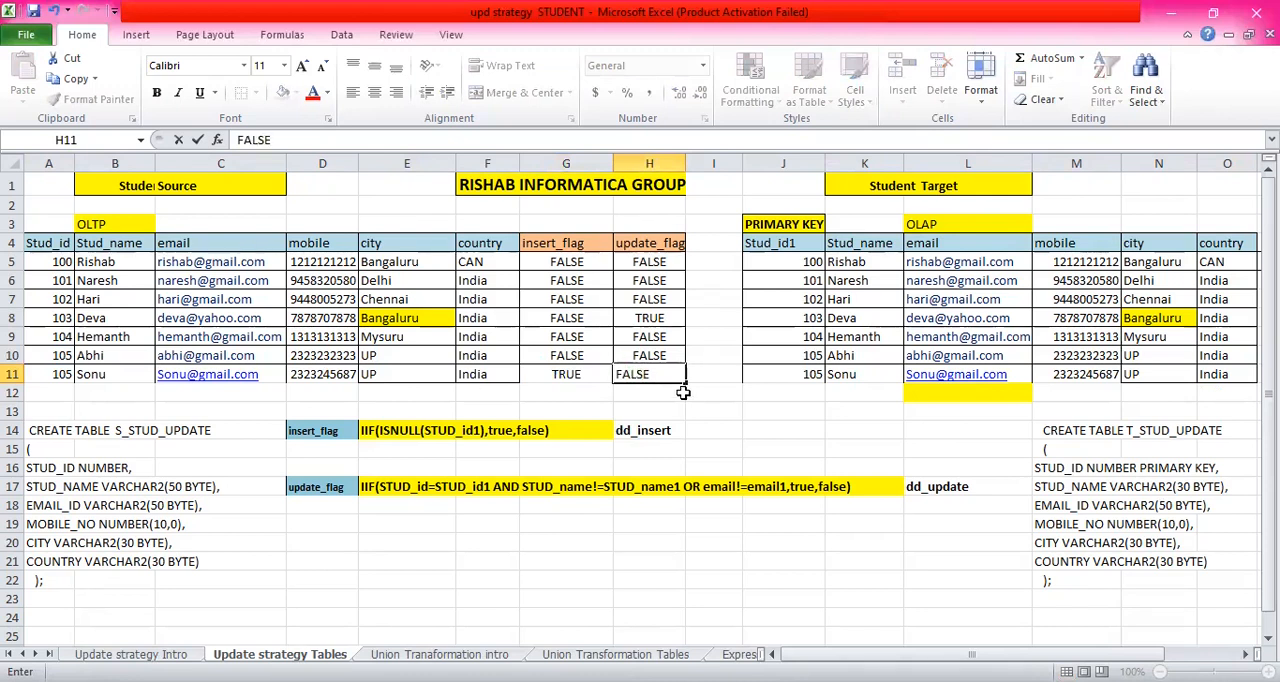
key(Return)
click(665, 372)
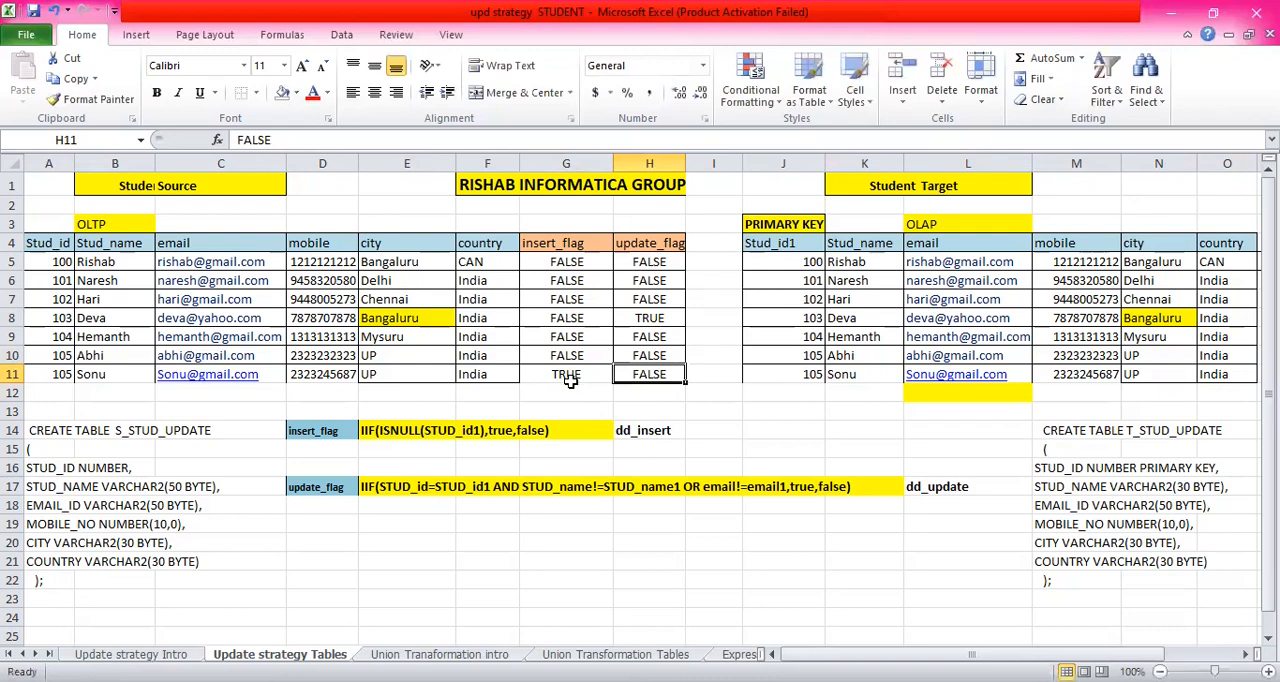
click(1160, 376)
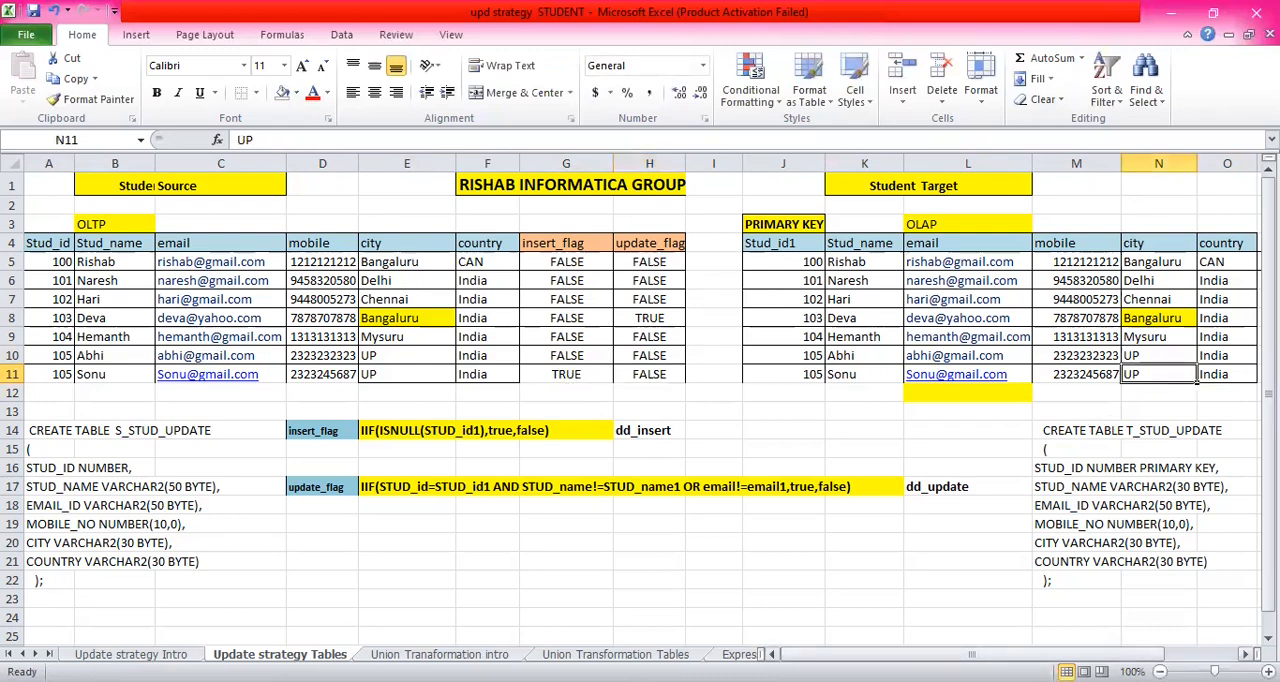
scroll(1197, 380, right, 3)
click(1028, 371)
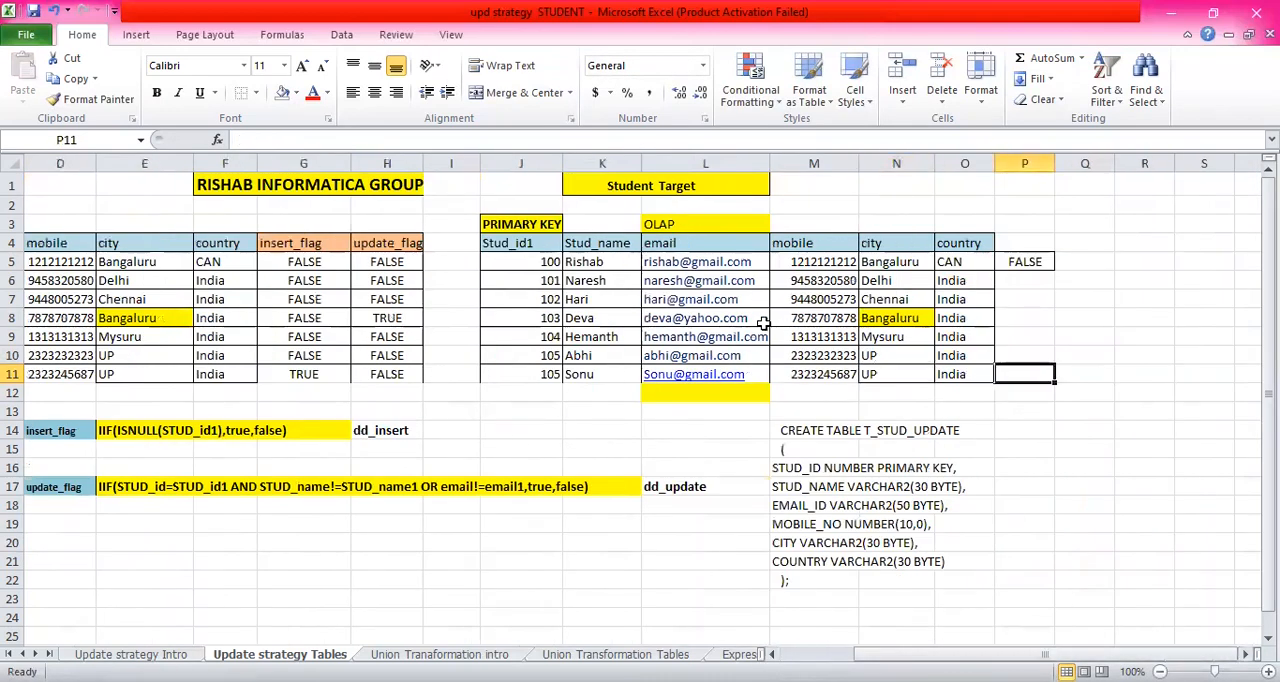
click(817, 374)
drag(900, 655, 806, 620)
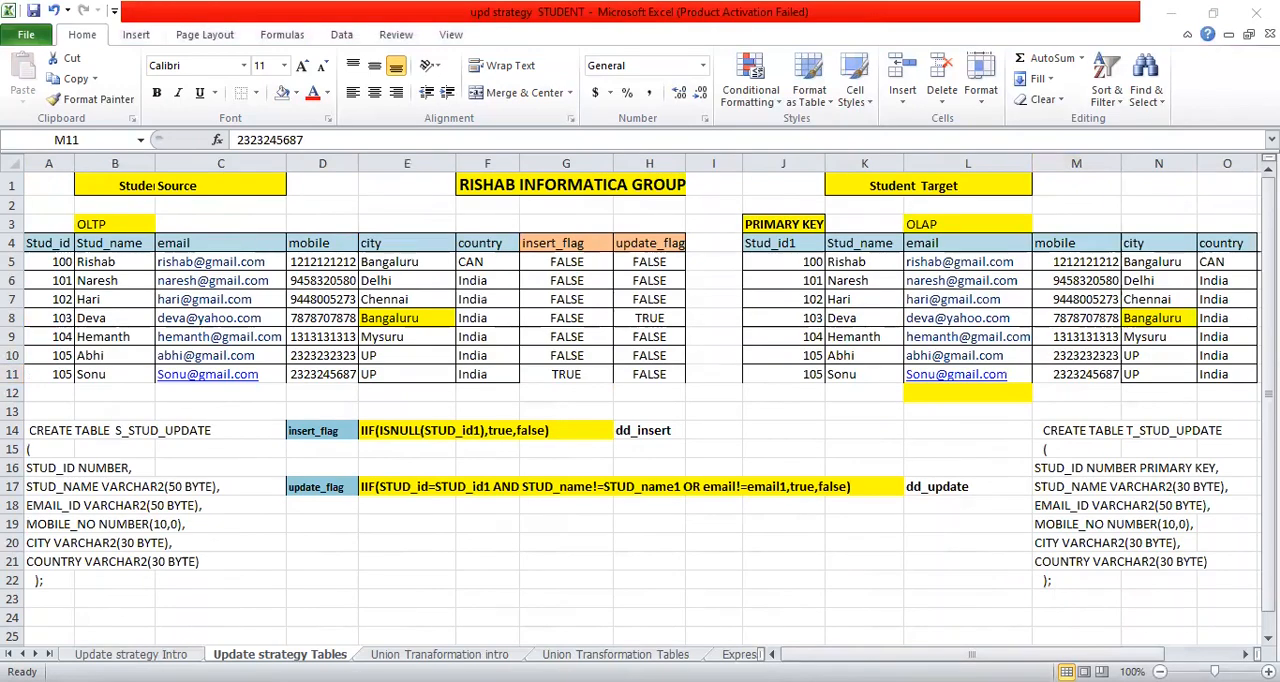
- Switch to Informatica PowerCenter Designer and create a mapping named UPDATE_STRATEGY SCD1 in the March_2023_Batch folder
key(alt+Tab)
click(82, 260)
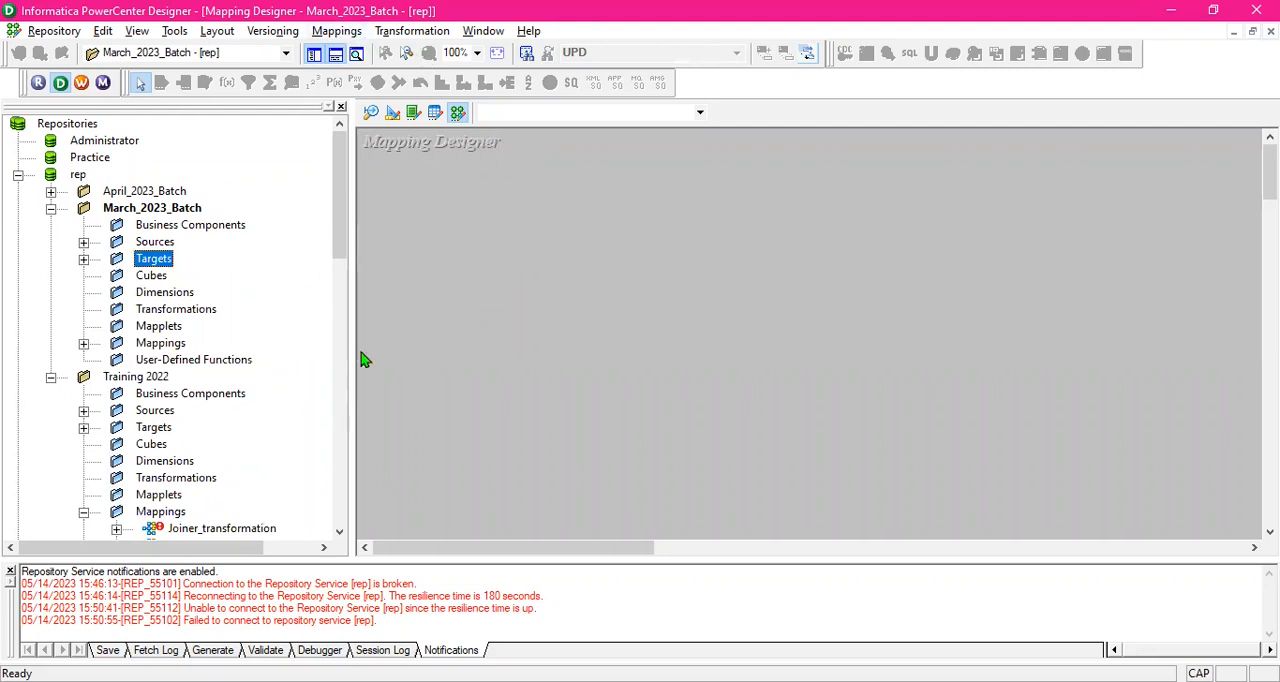
drag(352, 214, 262, 217)
click(336, 31)
click(345, 50)
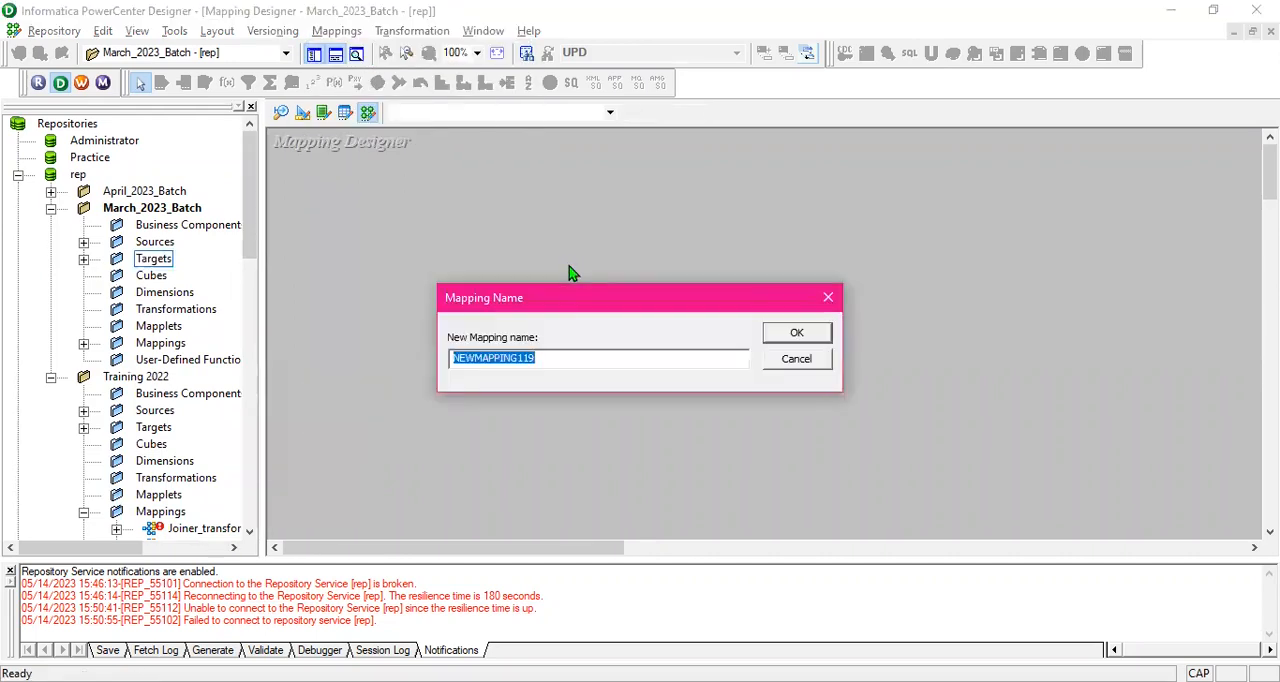
text(UPDATE_STRATEGY SCD1)
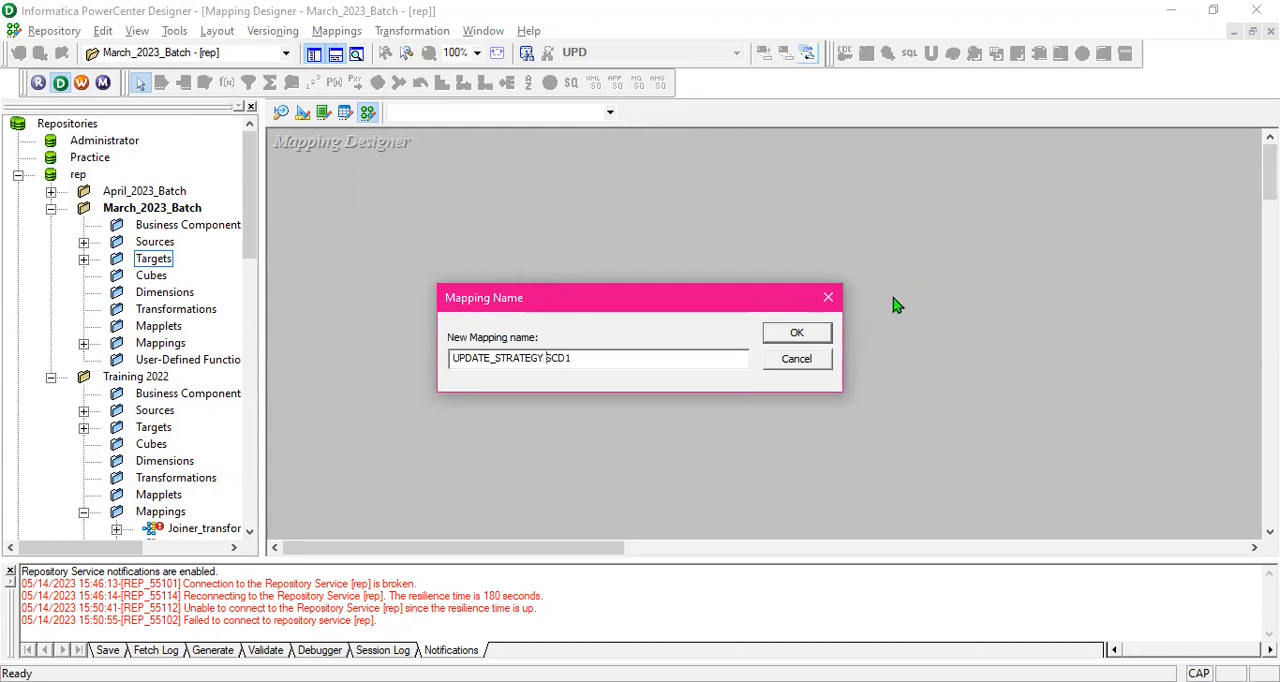
click(808, 333)
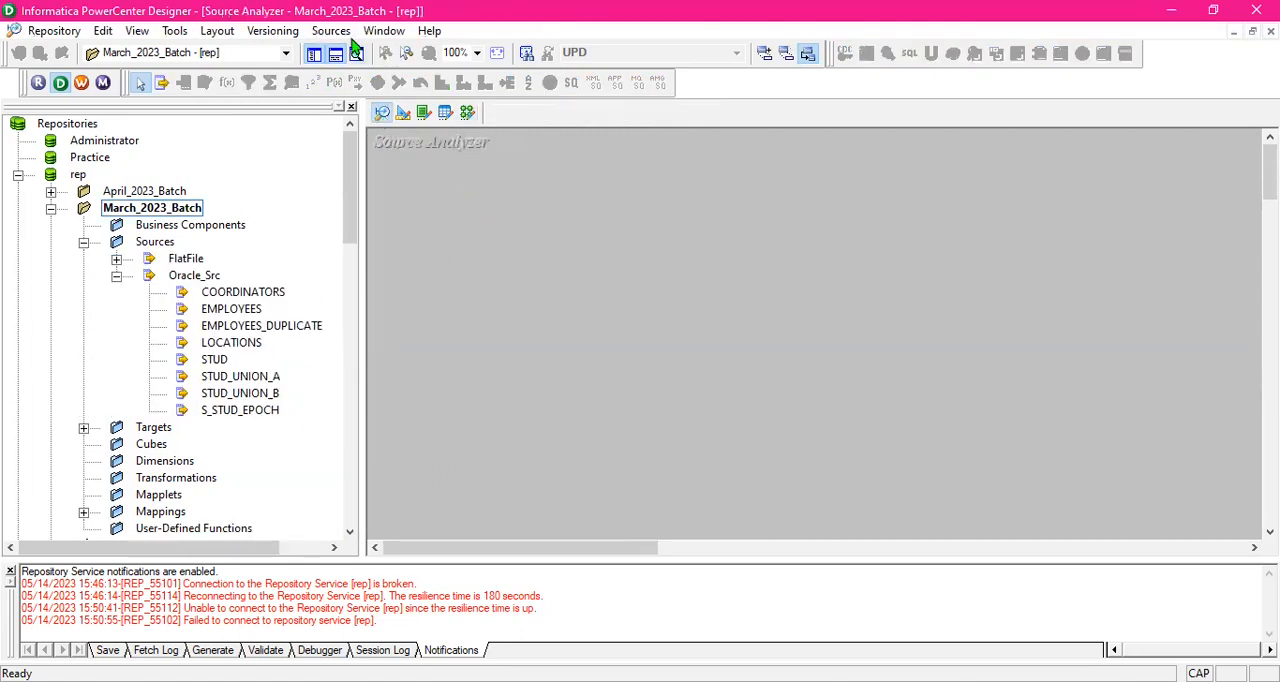
- Import the S_STUD_UPDATE table from the HR schema of the Oracle_Src data source as a source definition
click(331, 30)
click(370, 49)
click(727, 272)
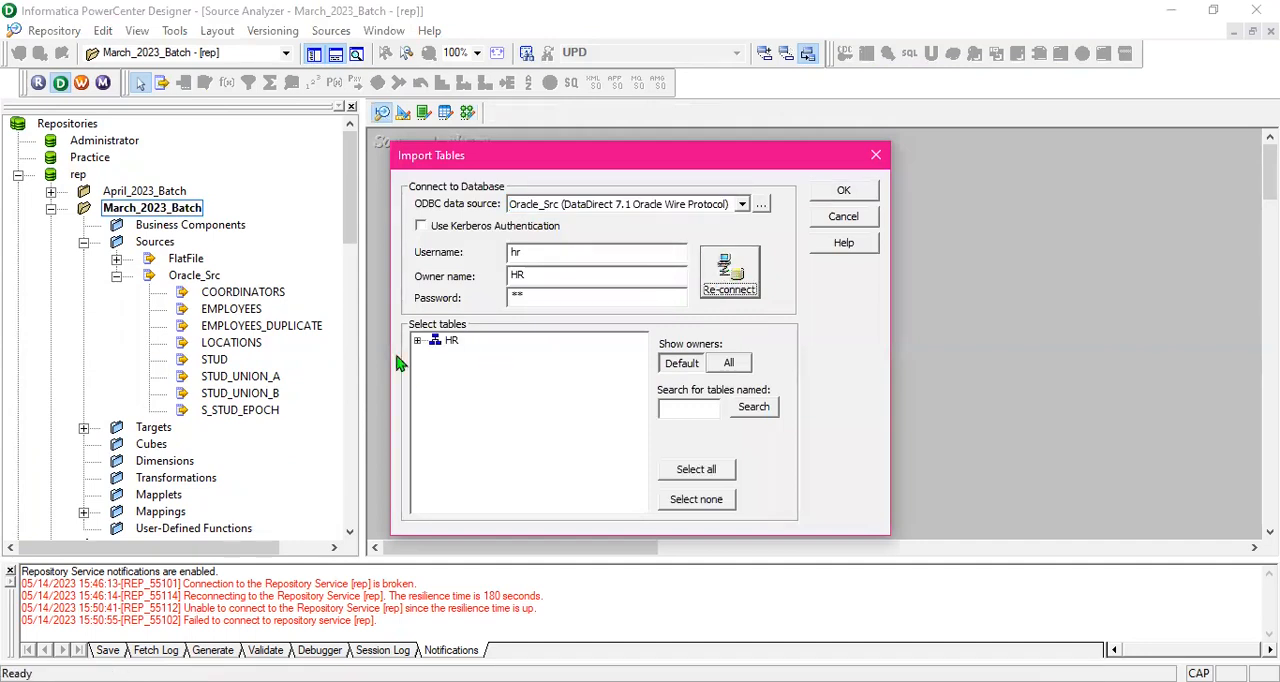
click(417, 342)
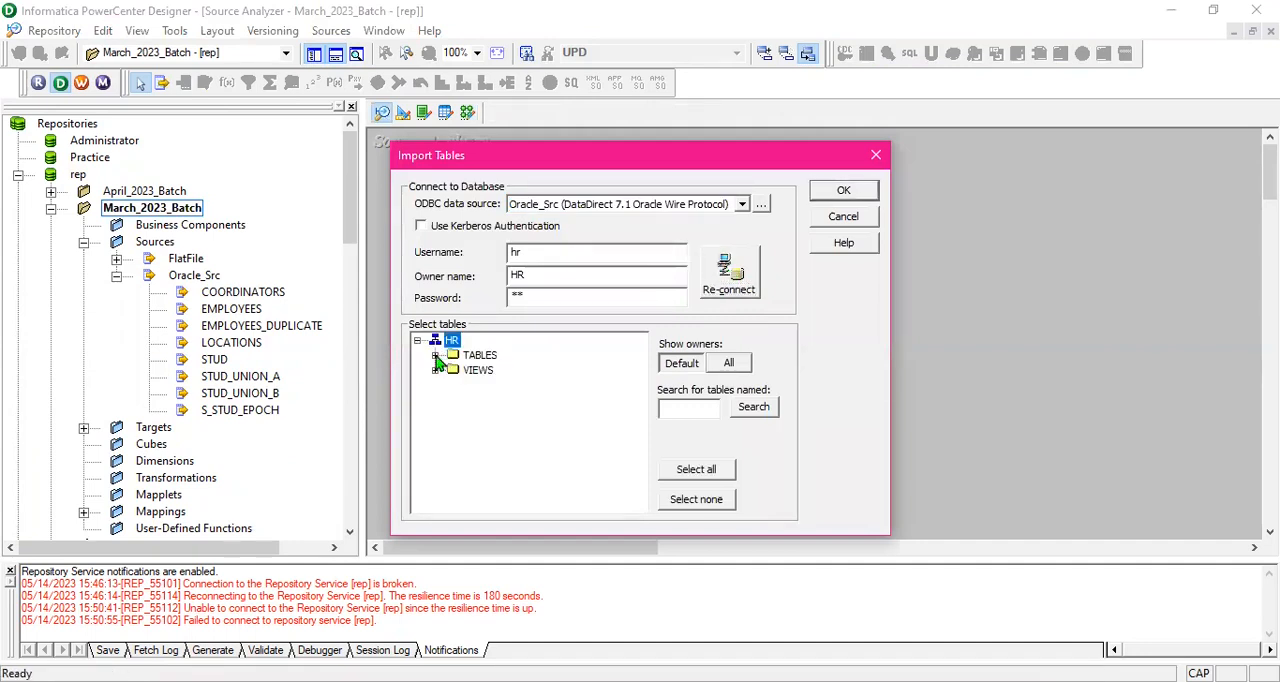
click(435, 356)
scroll(533, 418, down, 2)
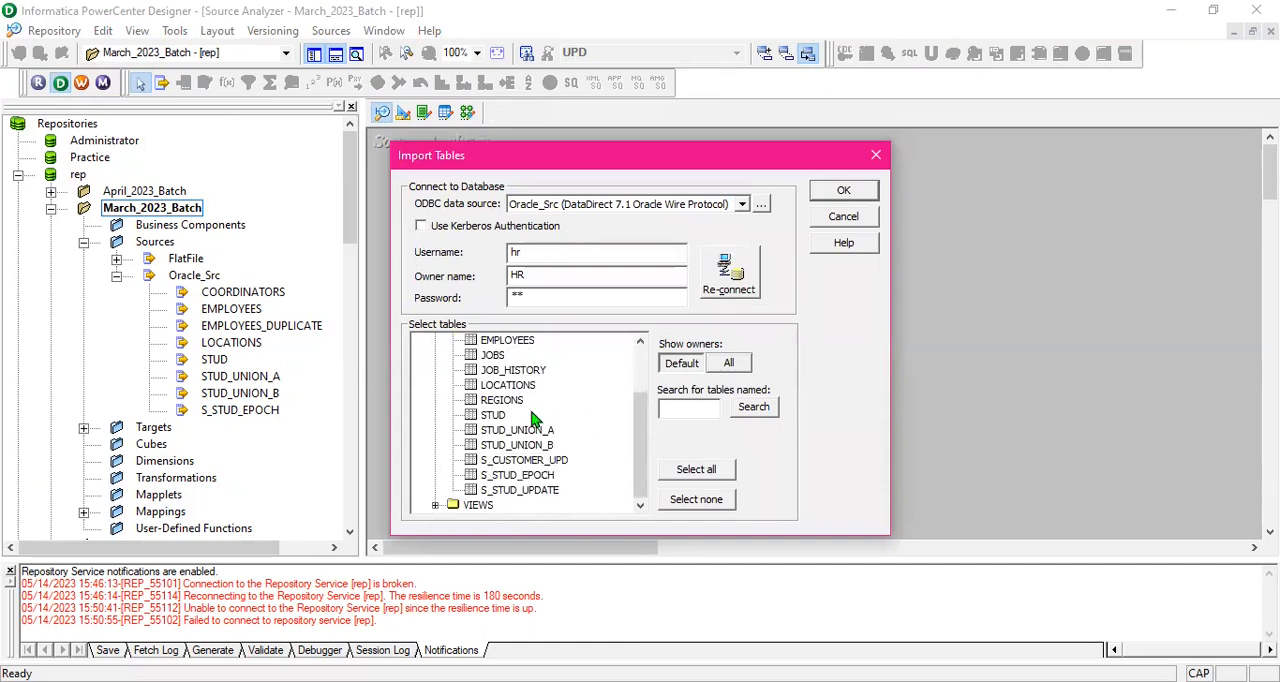
click(535, 490)
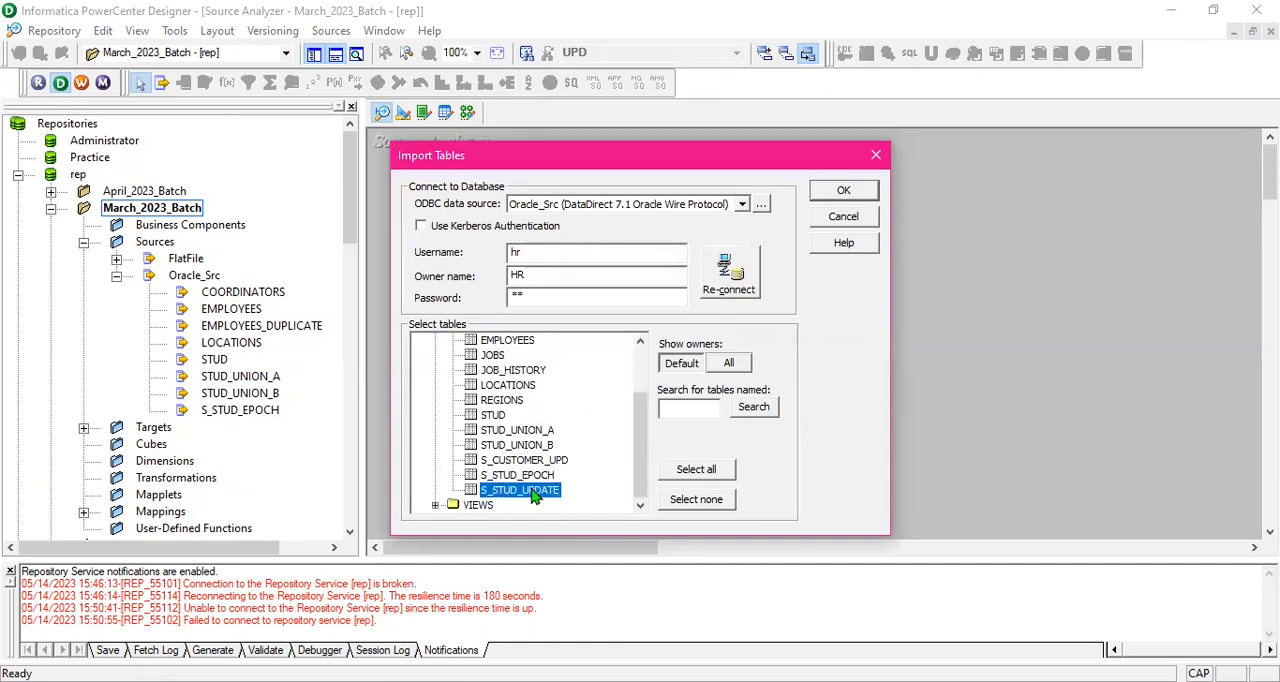
click(836, 190)
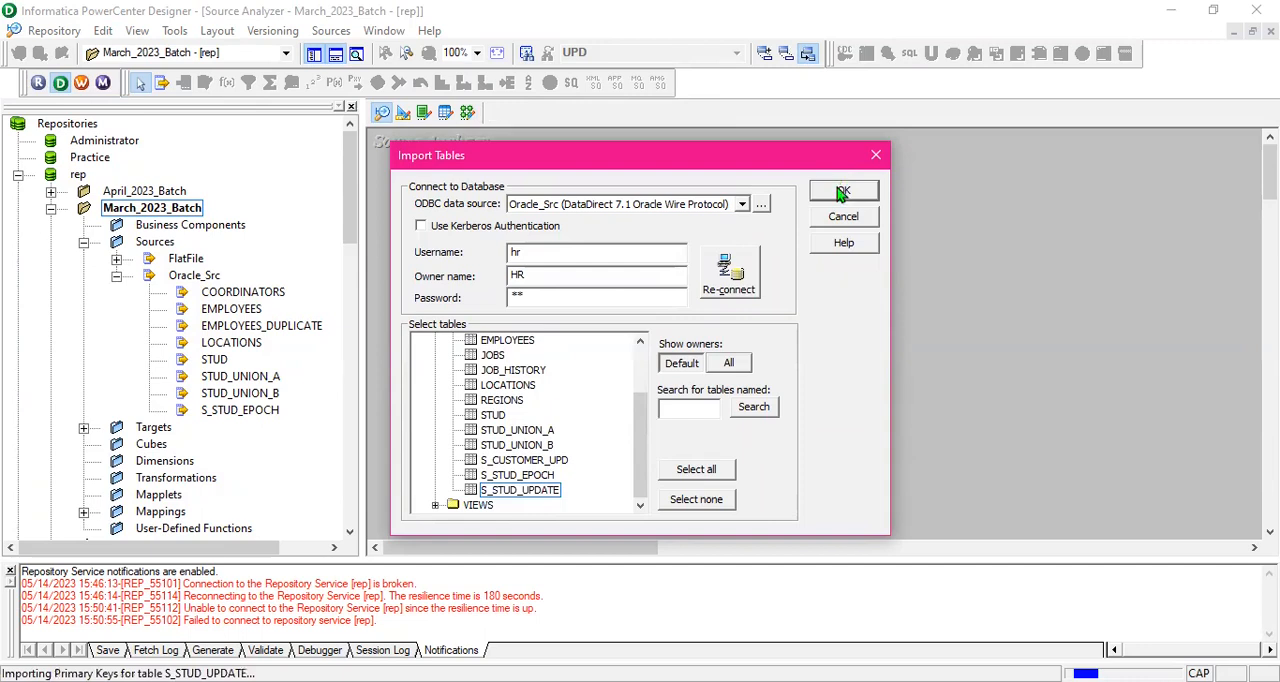
- Import the T_STUD_UPDATE and T_STUD_UPDATE1 tables from the CORE schema of the Oracle_Tgt data source as target definitions
click(403, 112)
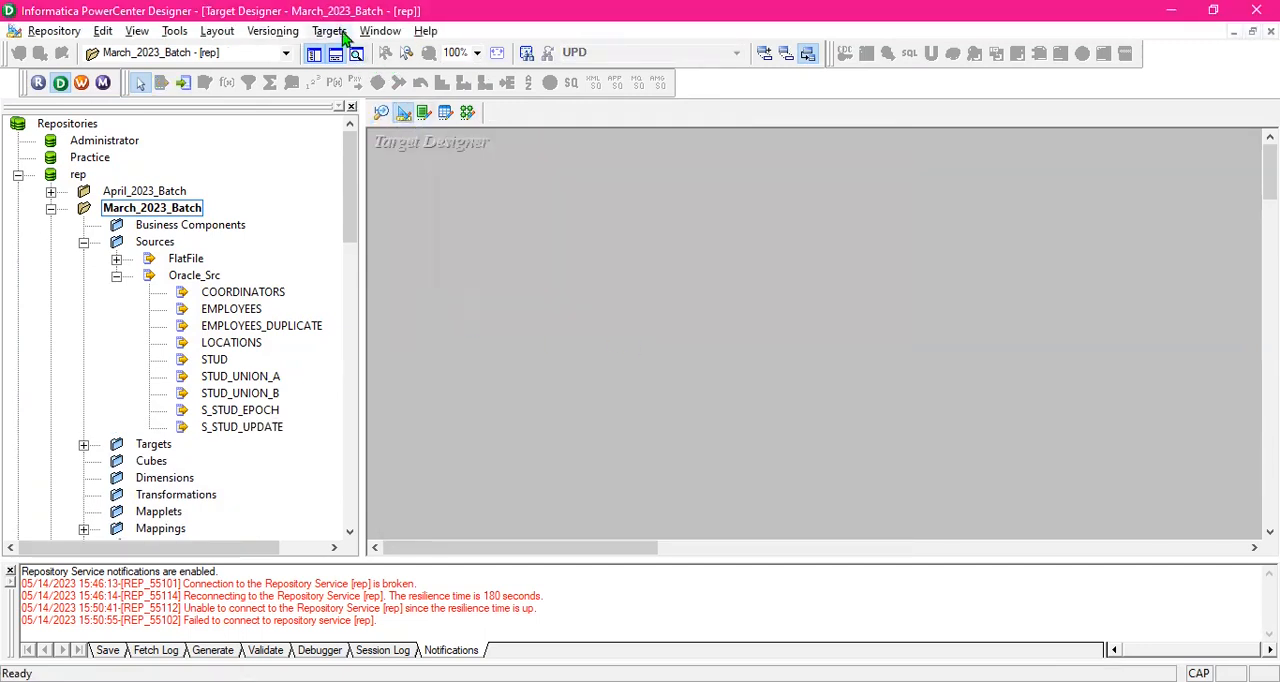
click(331, 31)
click(380, 50)
click(729, 280)
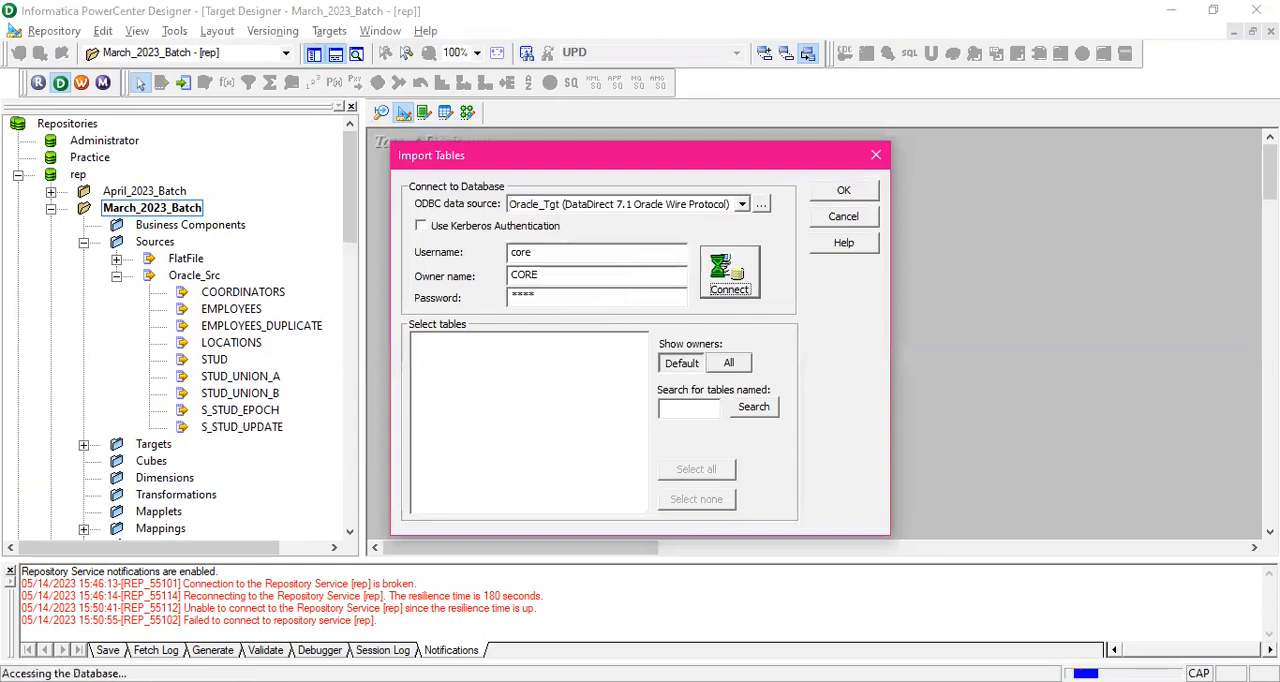
click(419, 343)
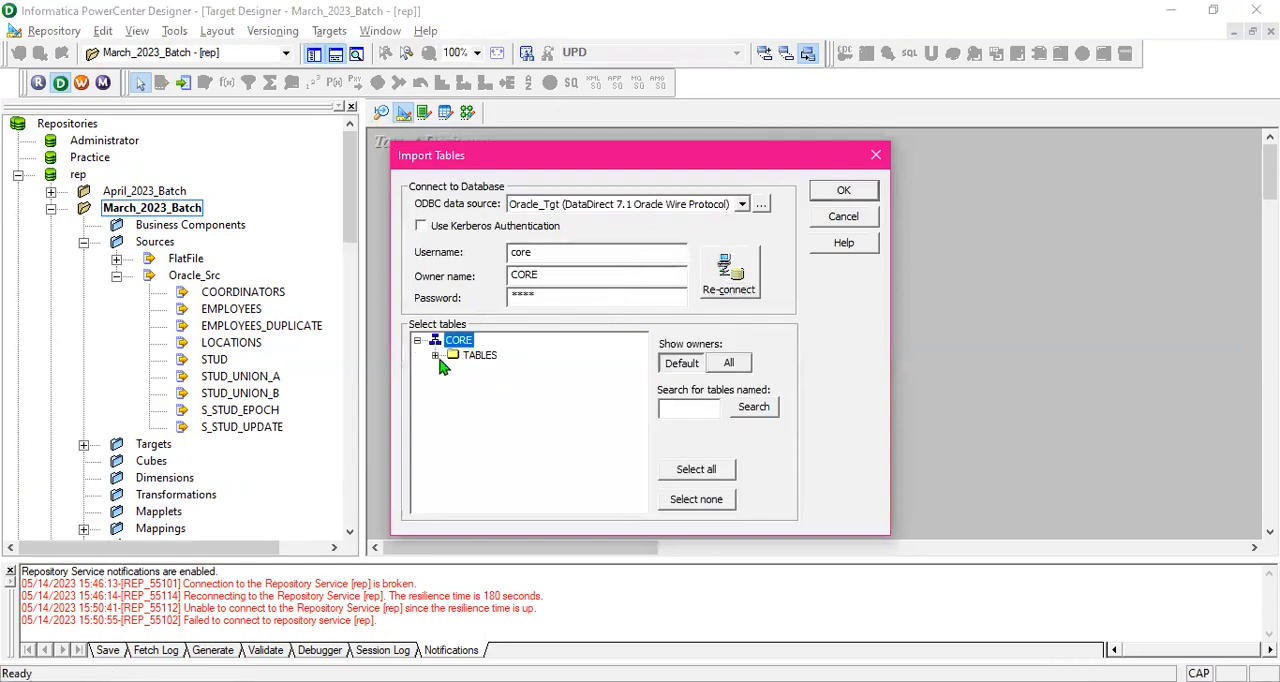
click(436, 358)
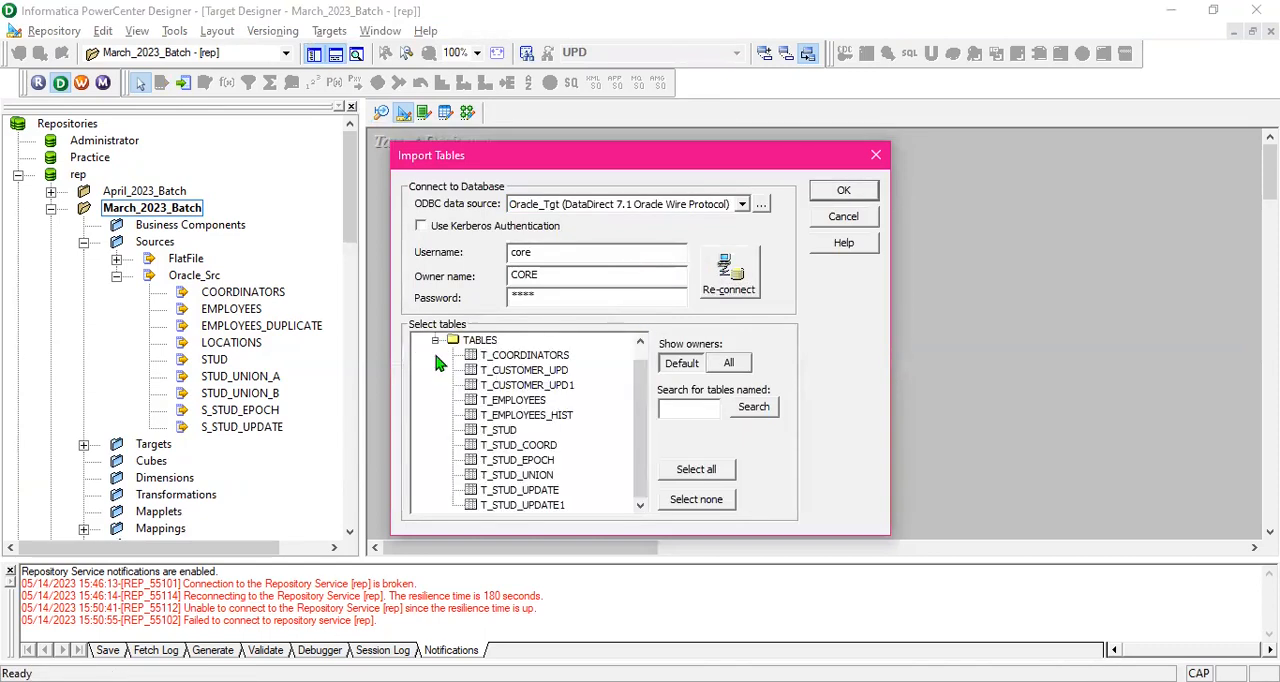
click(548, 492)
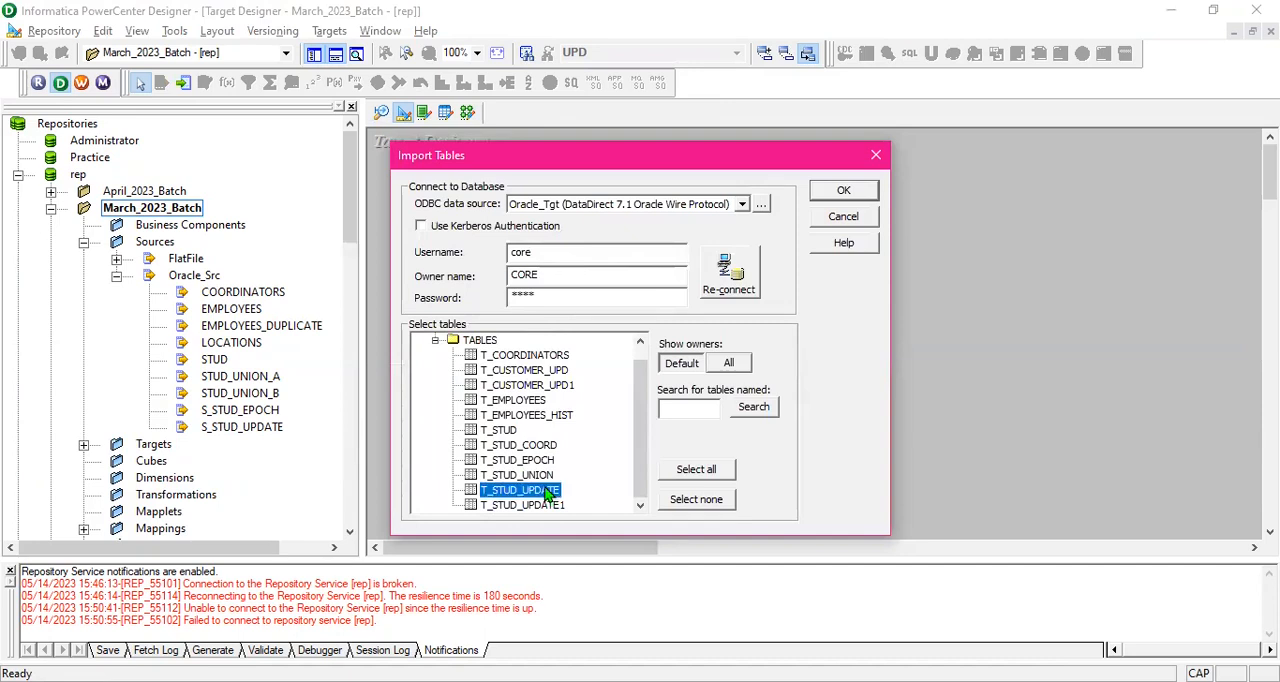
key(shift+Down)
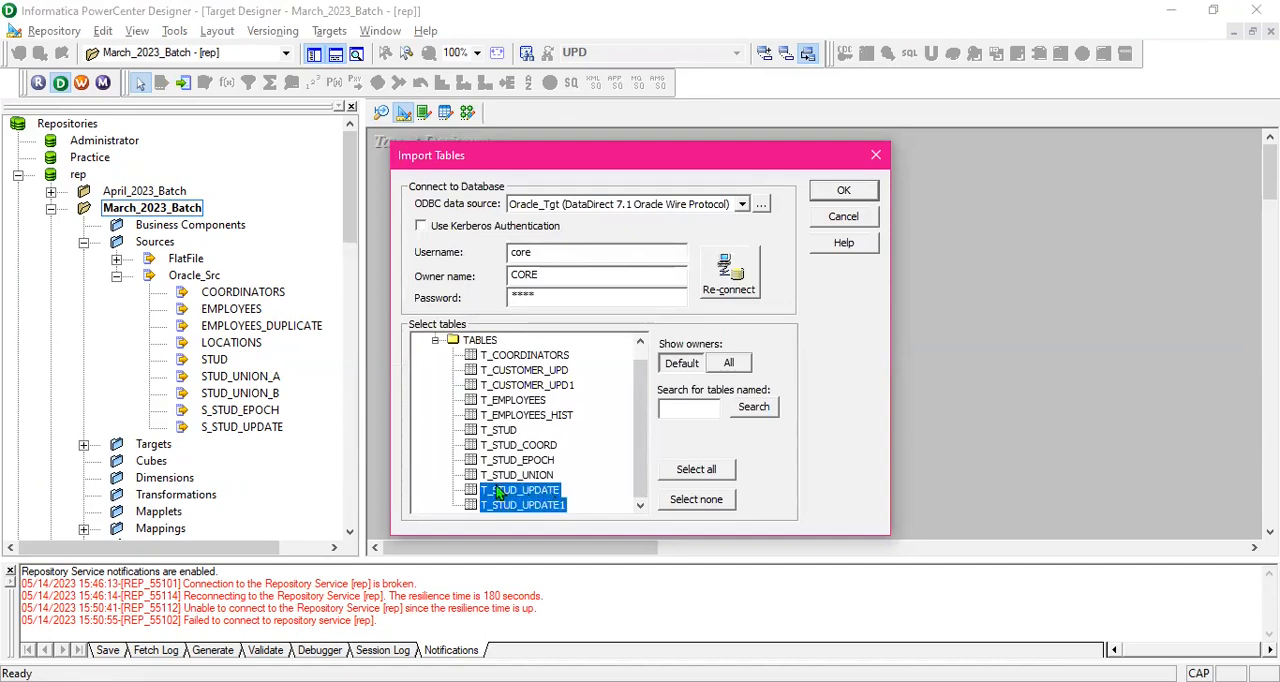
click(843, 190)
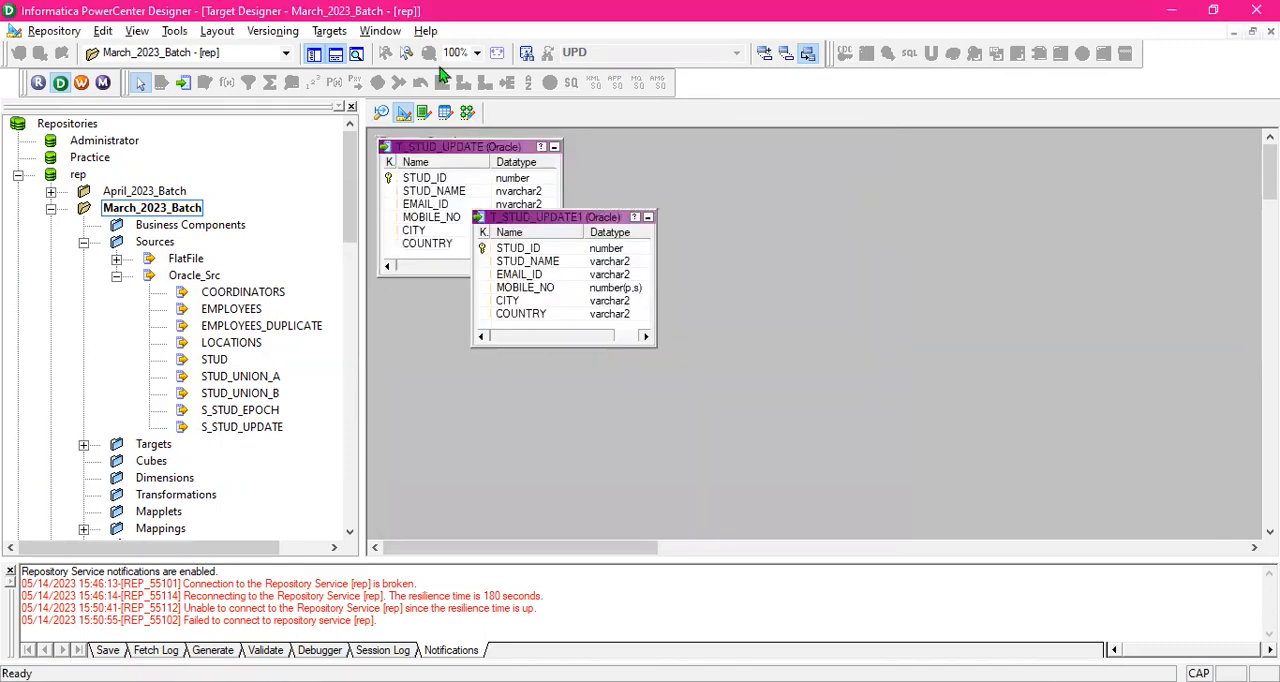
- Return to the UPDATE_STRATEGY SCD1 mapping and add the S_STUD_UPDATE source from Oracle_Src to it
click(467, 113)
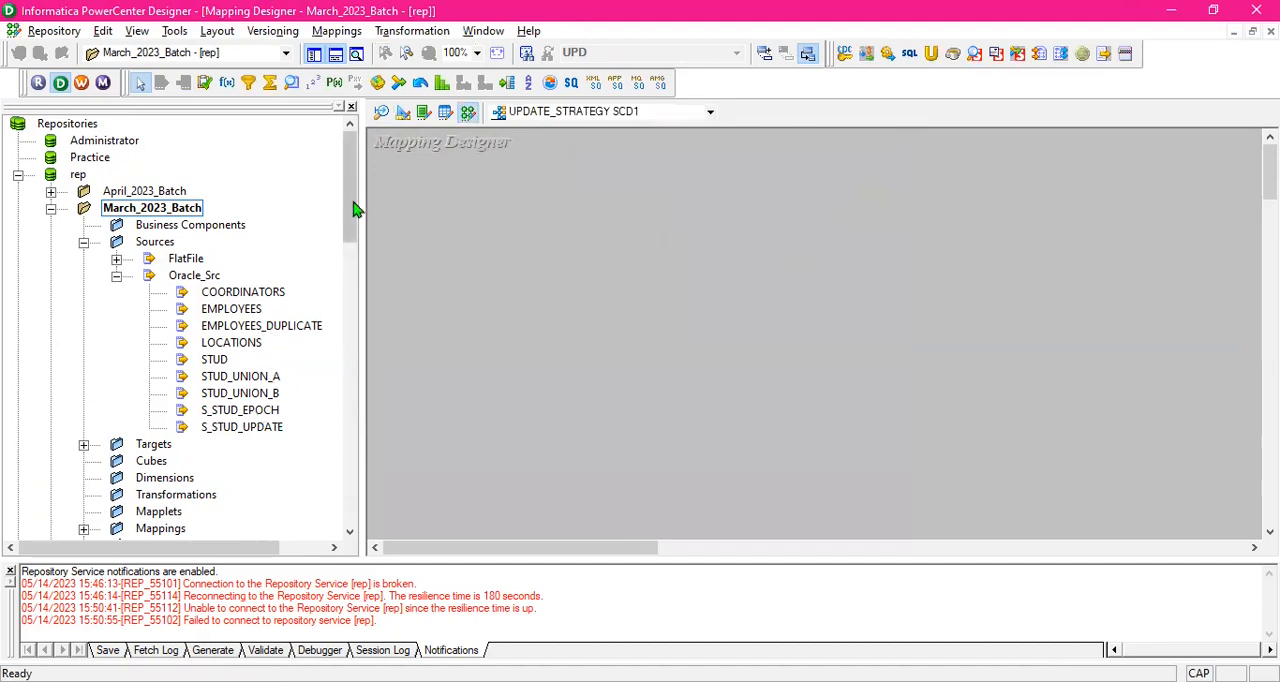
drag(270, 432, 479, 204)
drag(585, 224, 553, 208)
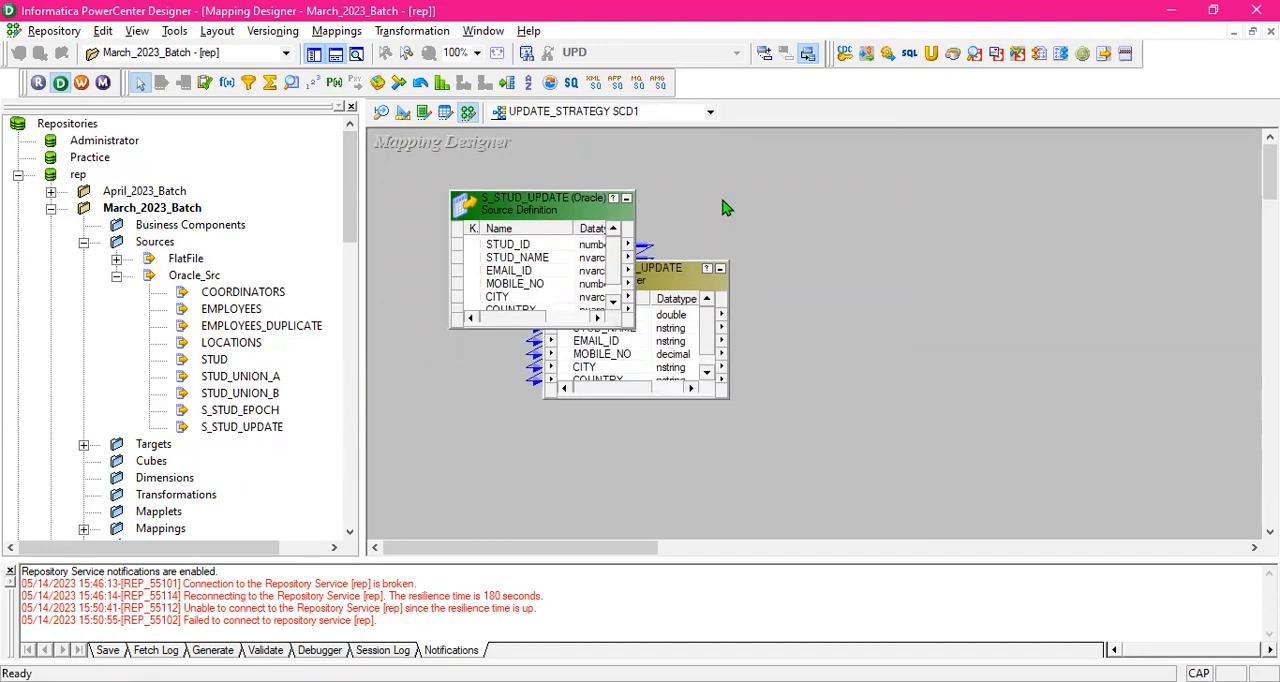
- Add the T_STUD_UPDATE target from the March_2023_Batch folder at the far side of the mapping, away from the source
click(116, 277)
click(85, 294)
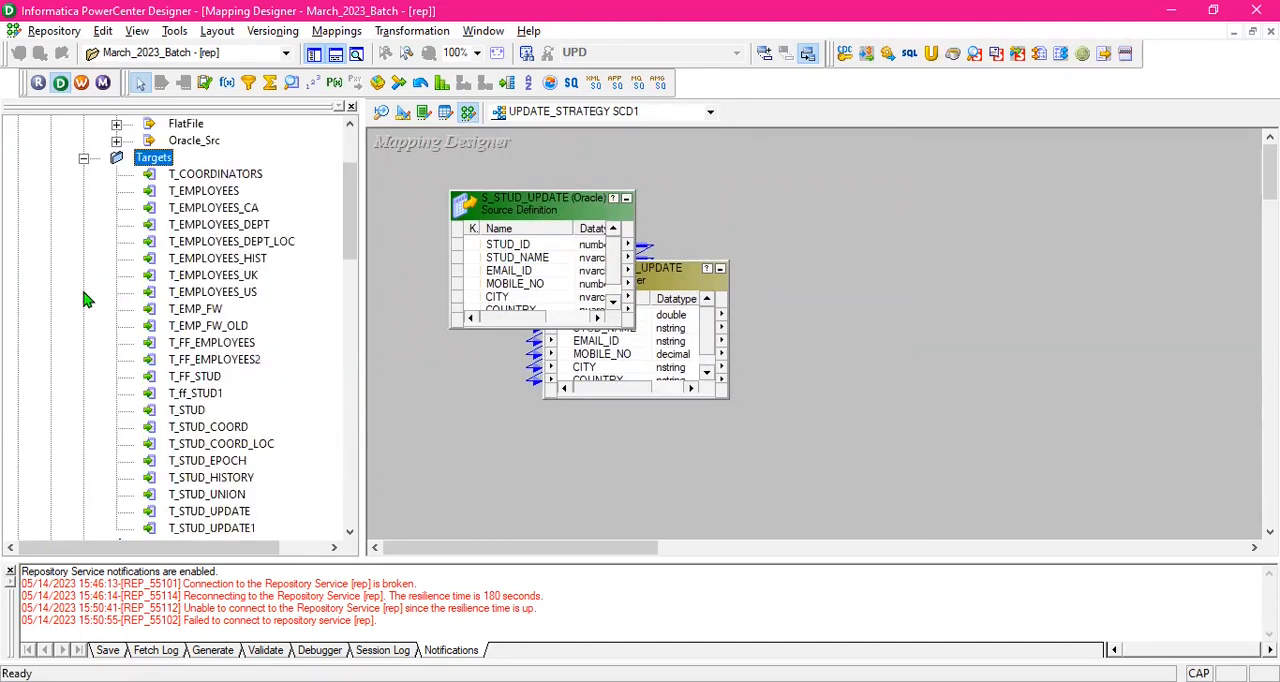
scroll(226, 373, down, 5)
scroll(226, 373, up, 2)
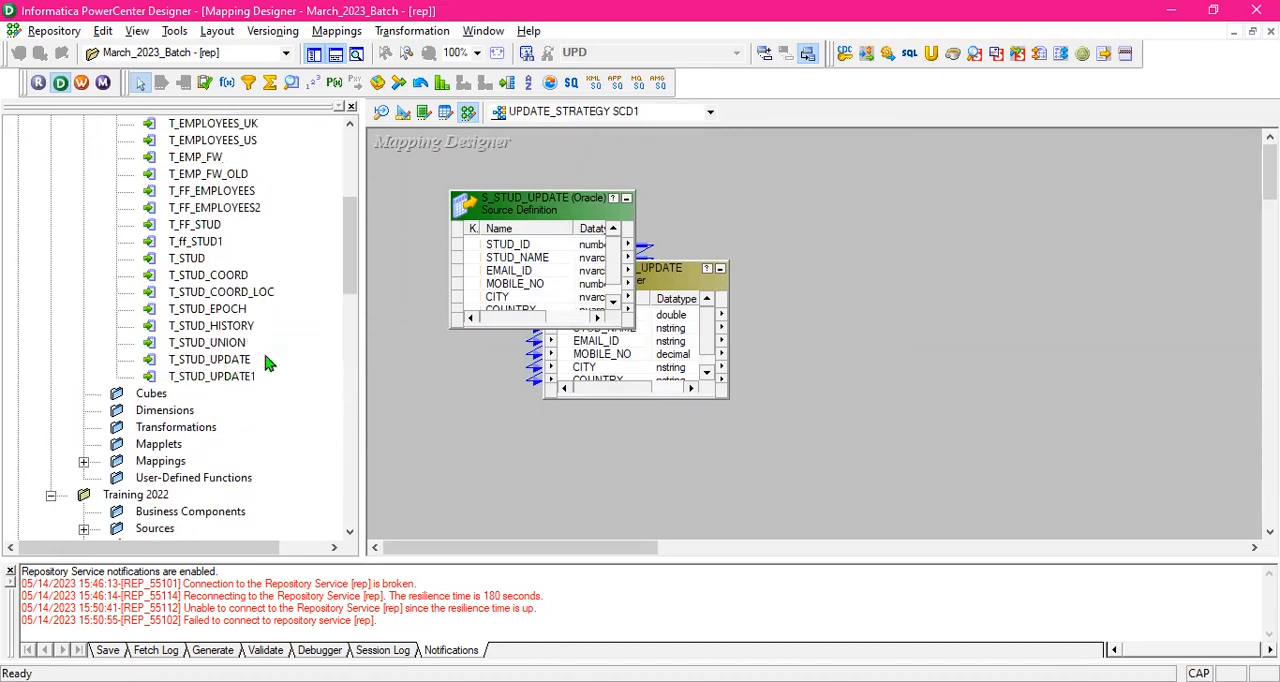
click(238, 358)
drag(1113, 184, 1113, 186)
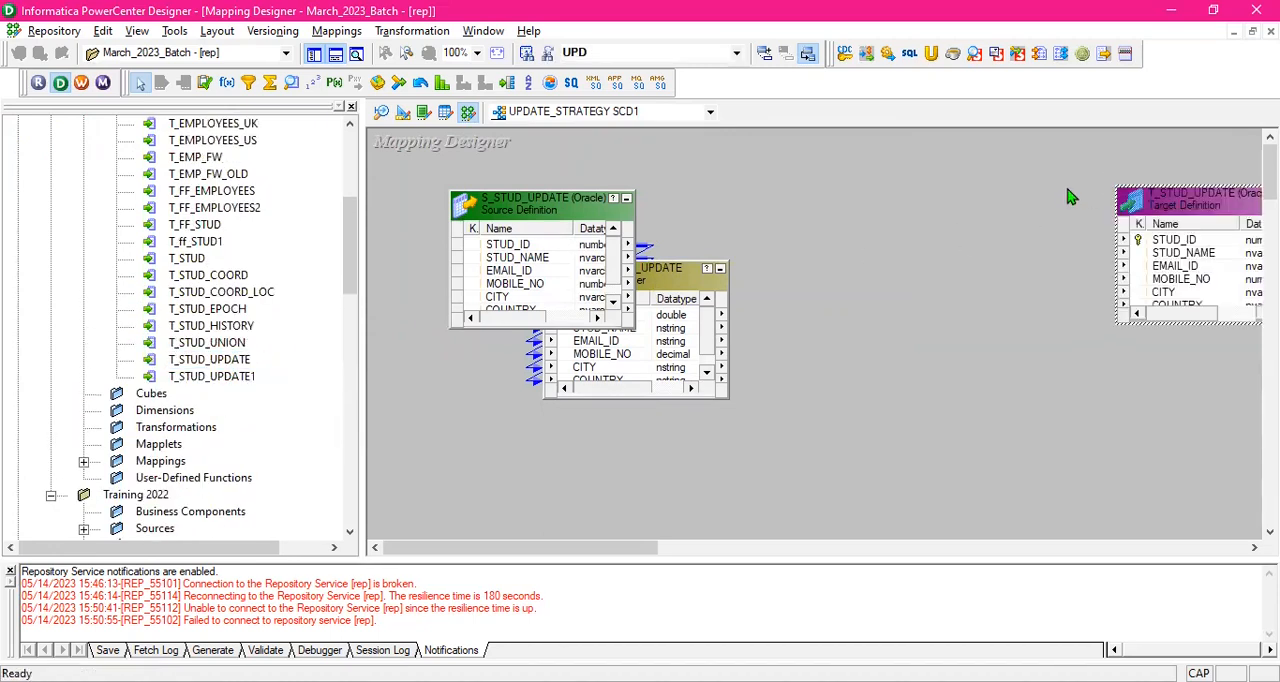
- Arrange the mapping so the whole target definition is in view and the source qualifier sits below the source definition
drag(1191, 196, 1103, 184)
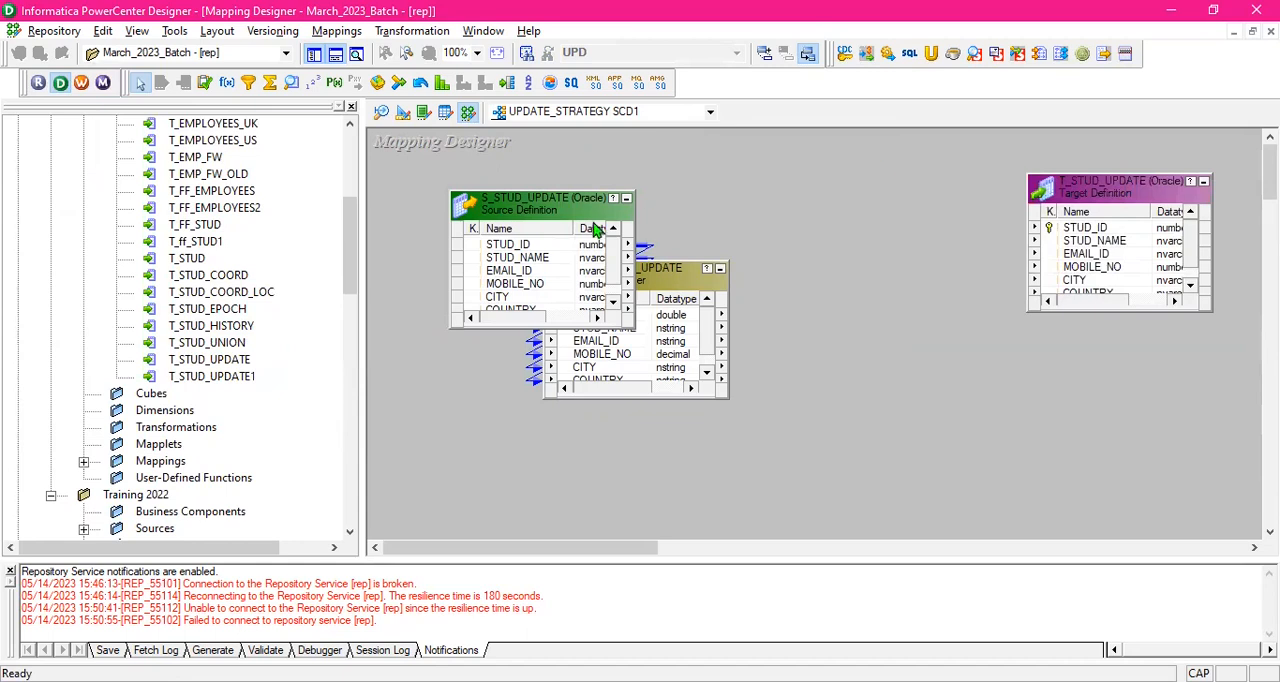
drag(572, 212, 536, 206)
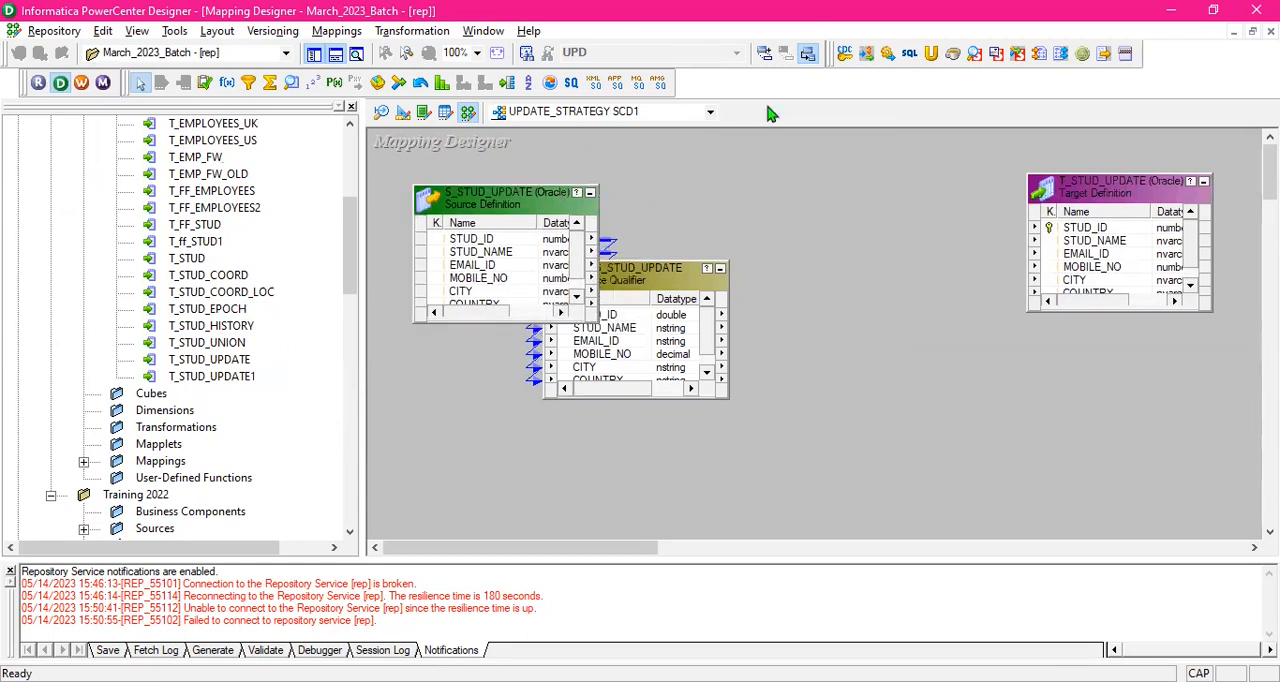
drag(676, 288, 645, 360)
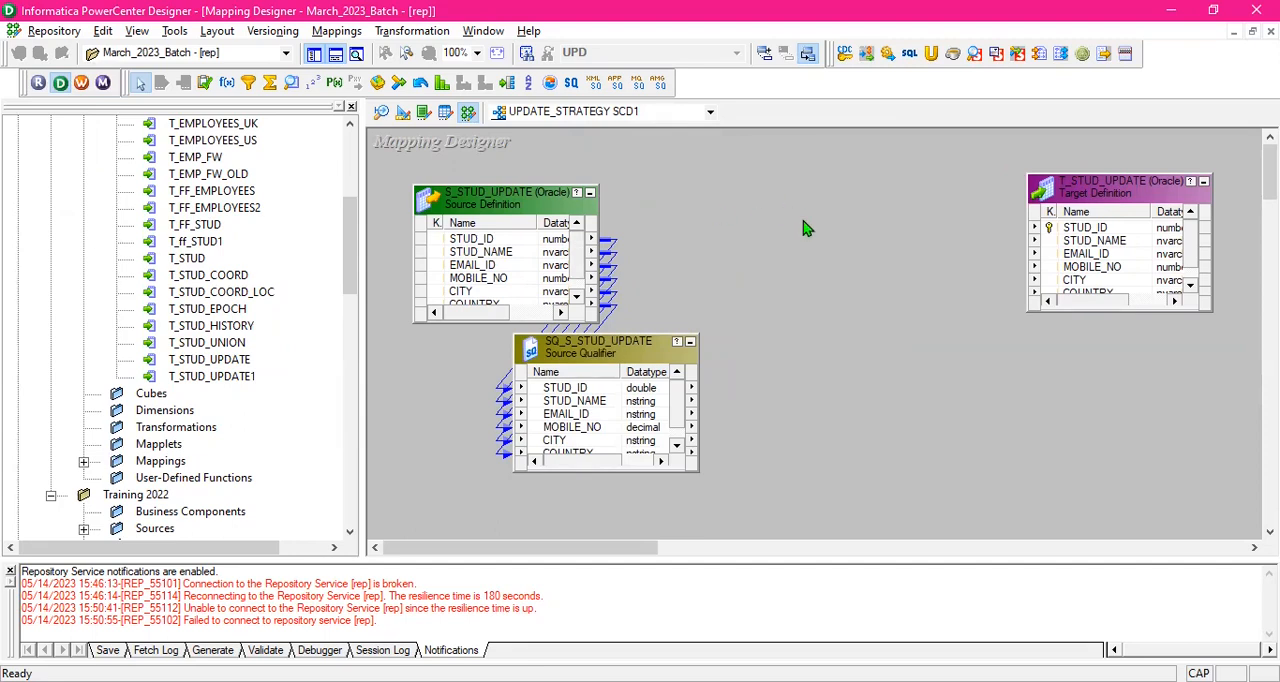
- Create a Lookup transformation between source and target that uses the target table T_STUD_UPDATE as its lookup table
click(292, 82)
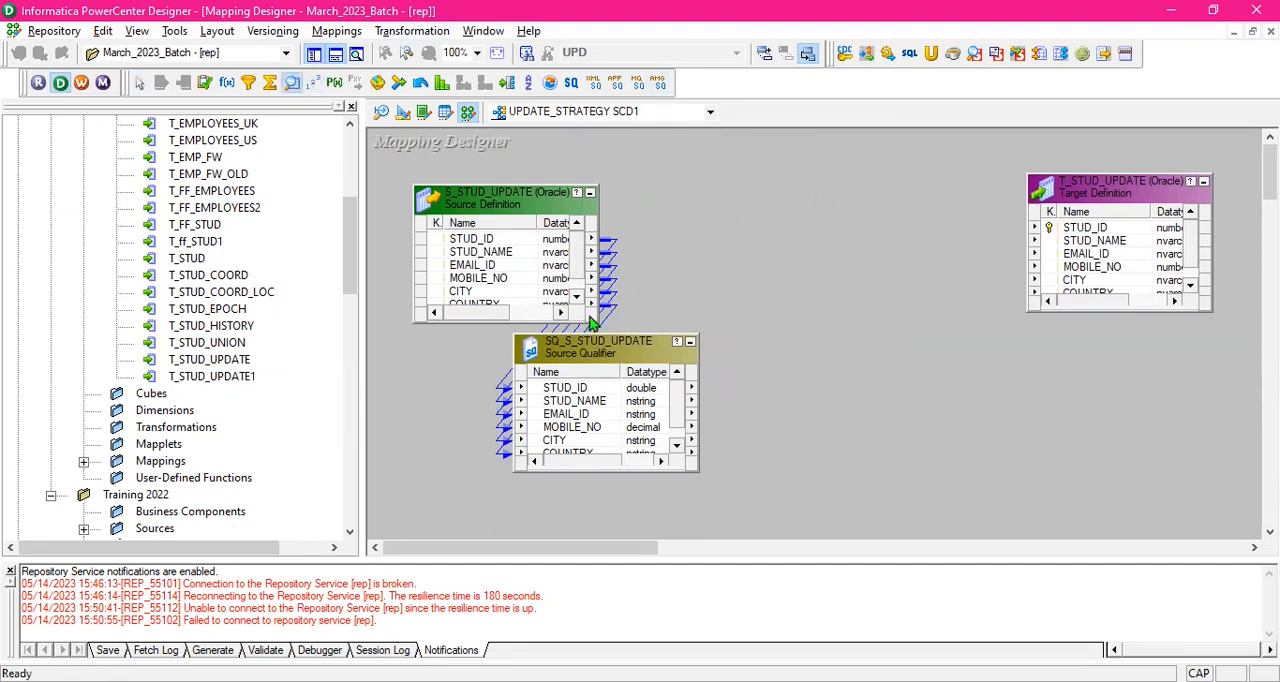
drag(722, 165, 857, 332)
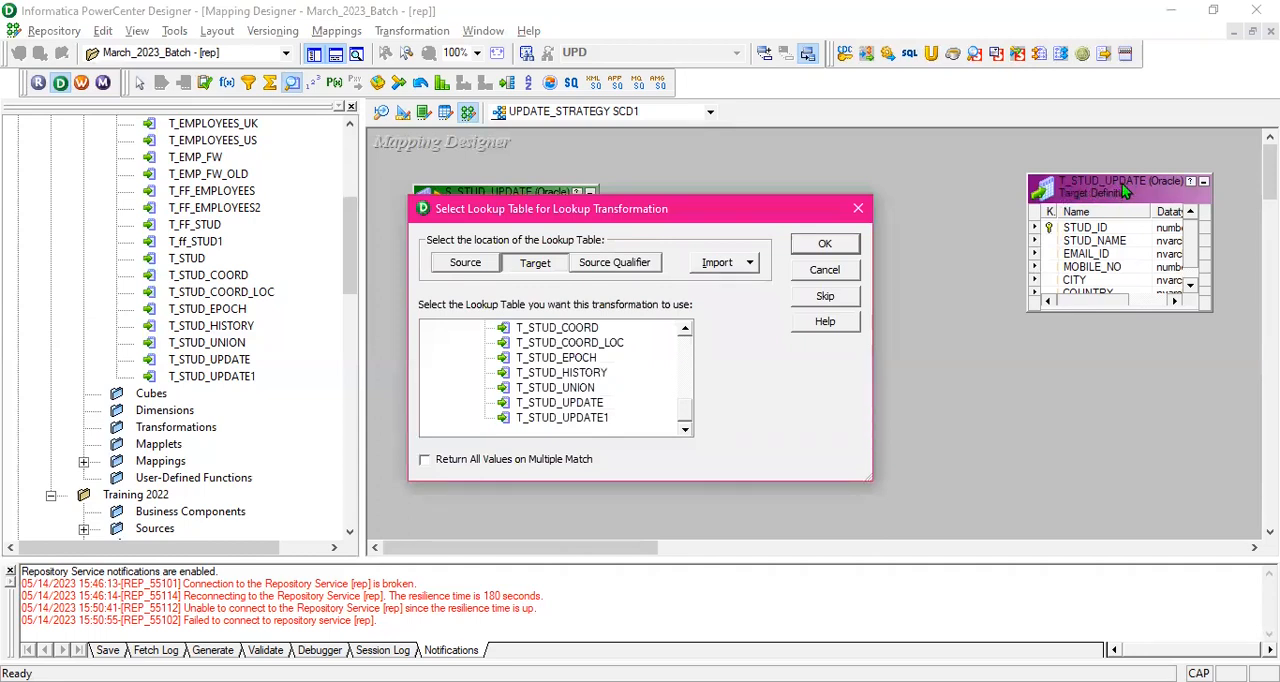
click(480, 265)
click(548, 266)
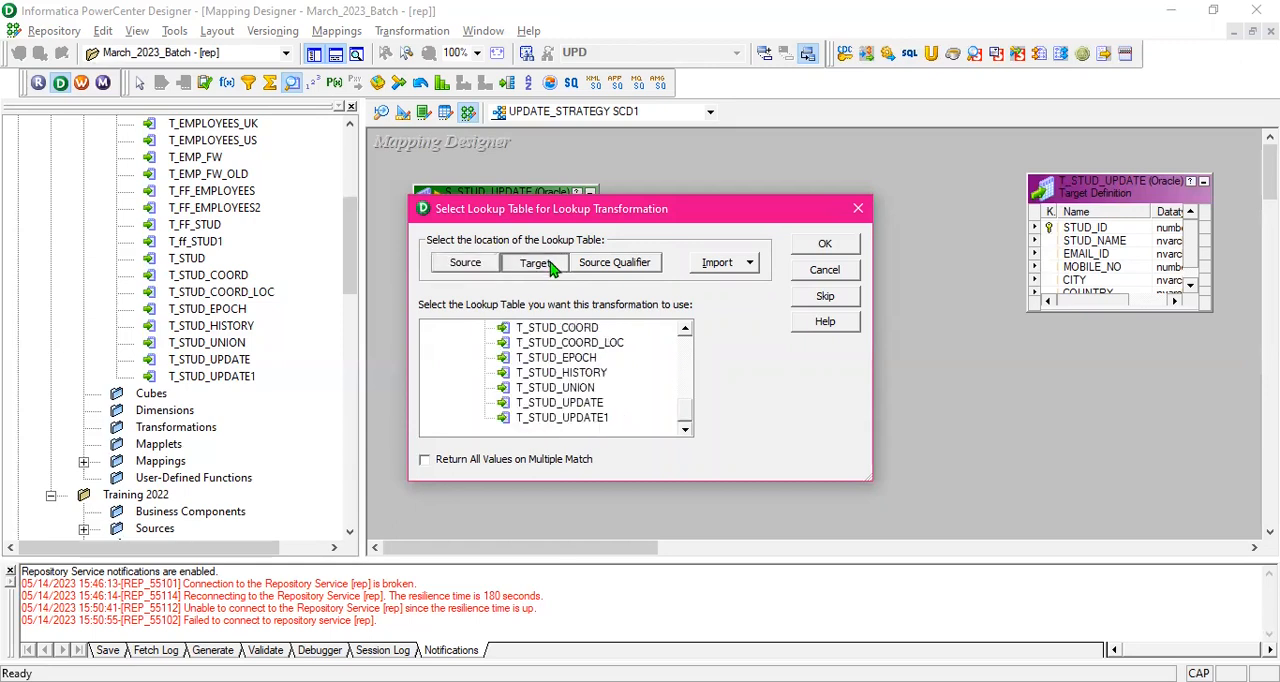
click(576, 403)
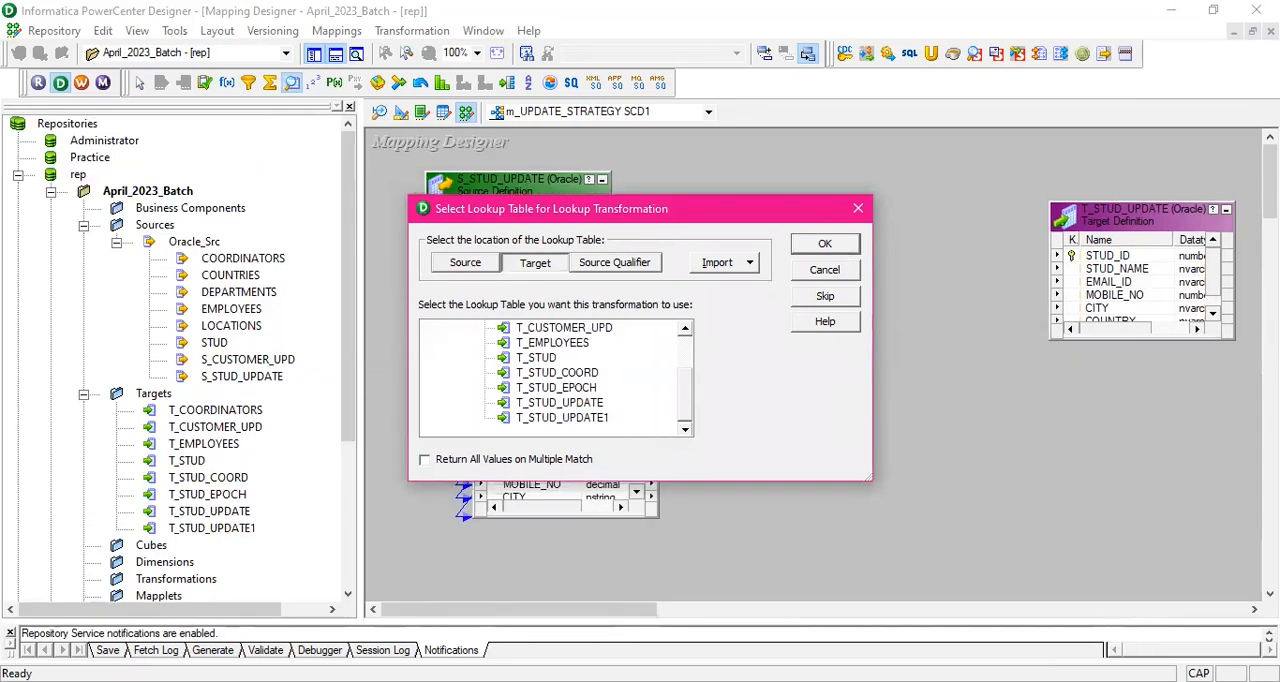
click(588, 404)
click(836, 250)
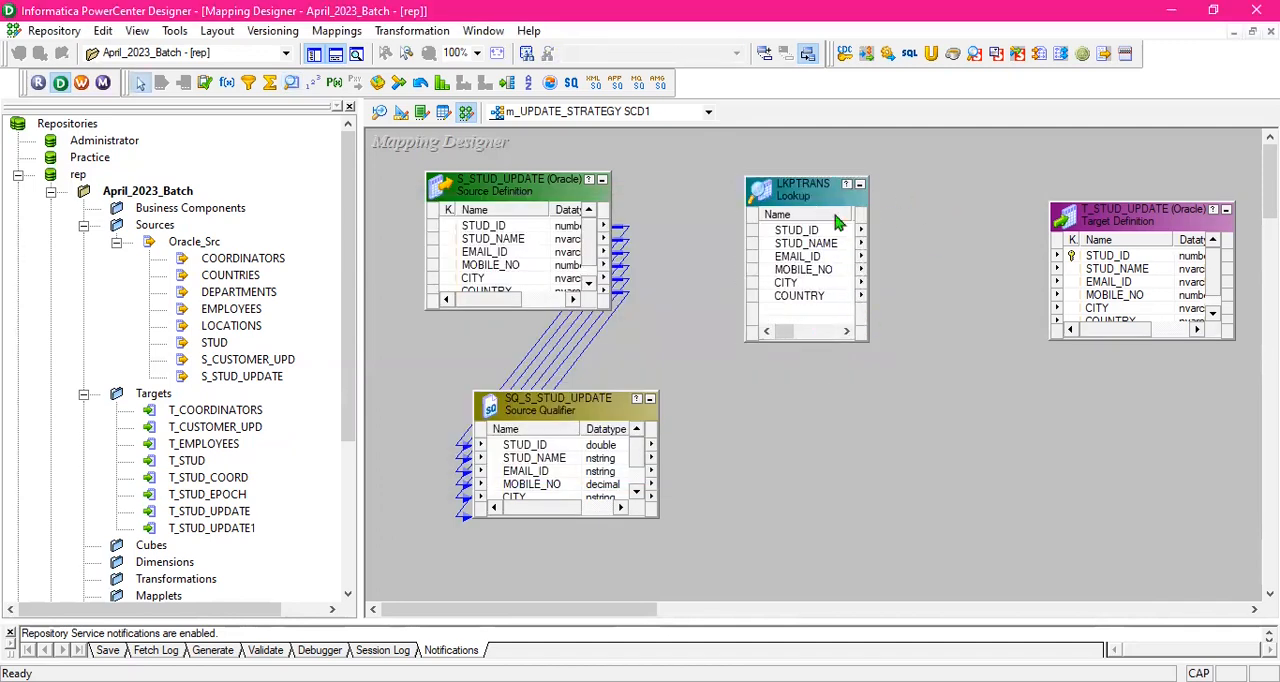
- Link STUD_ID from the SQ_S_STUD_UPDATE source qualifier into the lookup as a new port, and move the lookup slightly up
drag(814, 187, 808, 156)
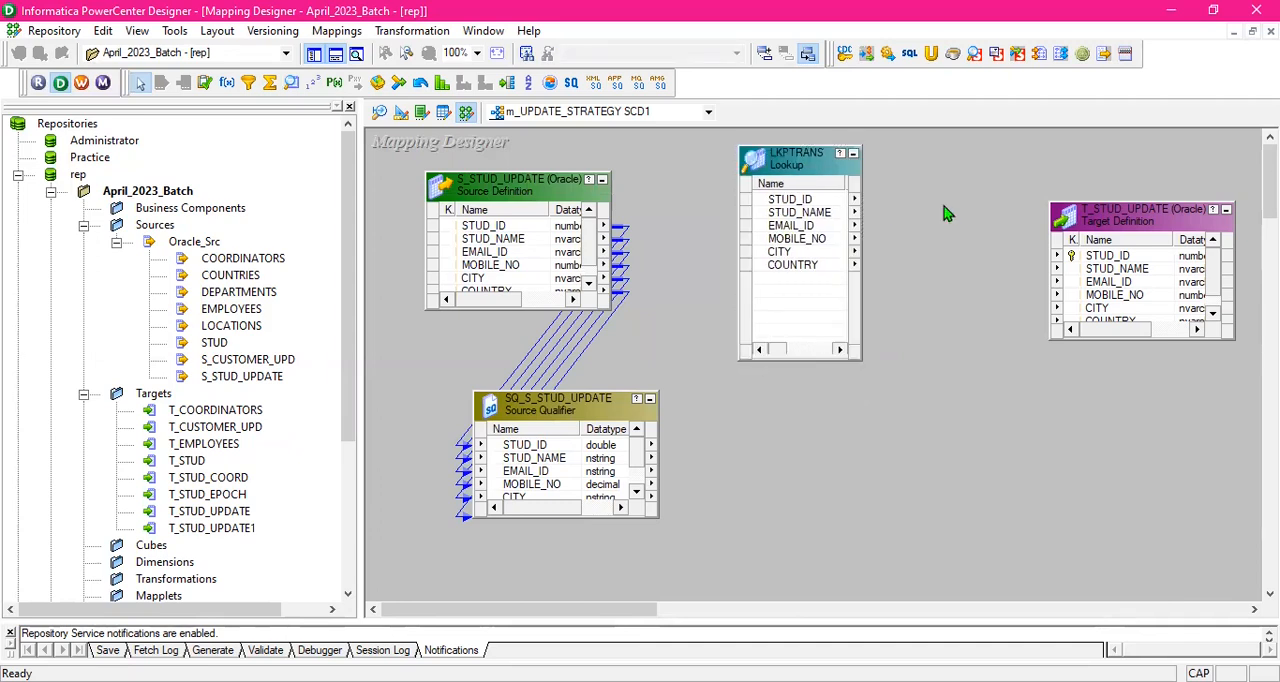
click(614, 451)
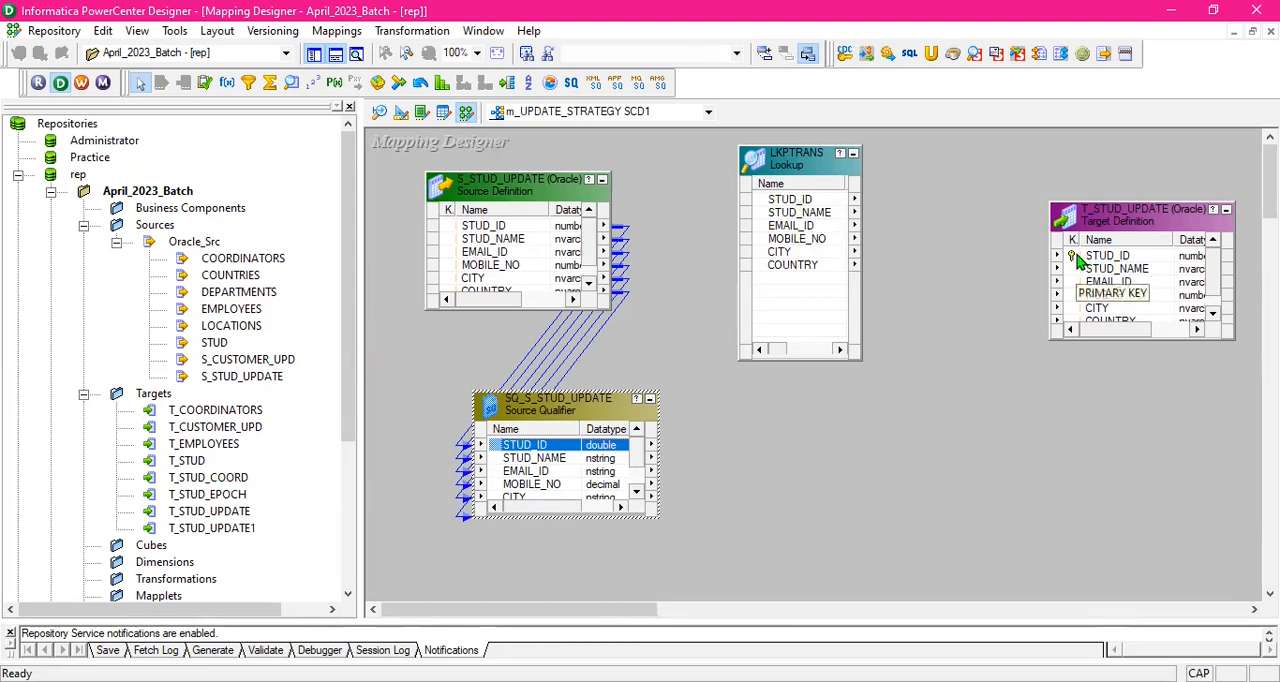
drag(616, 451, 773, 284)
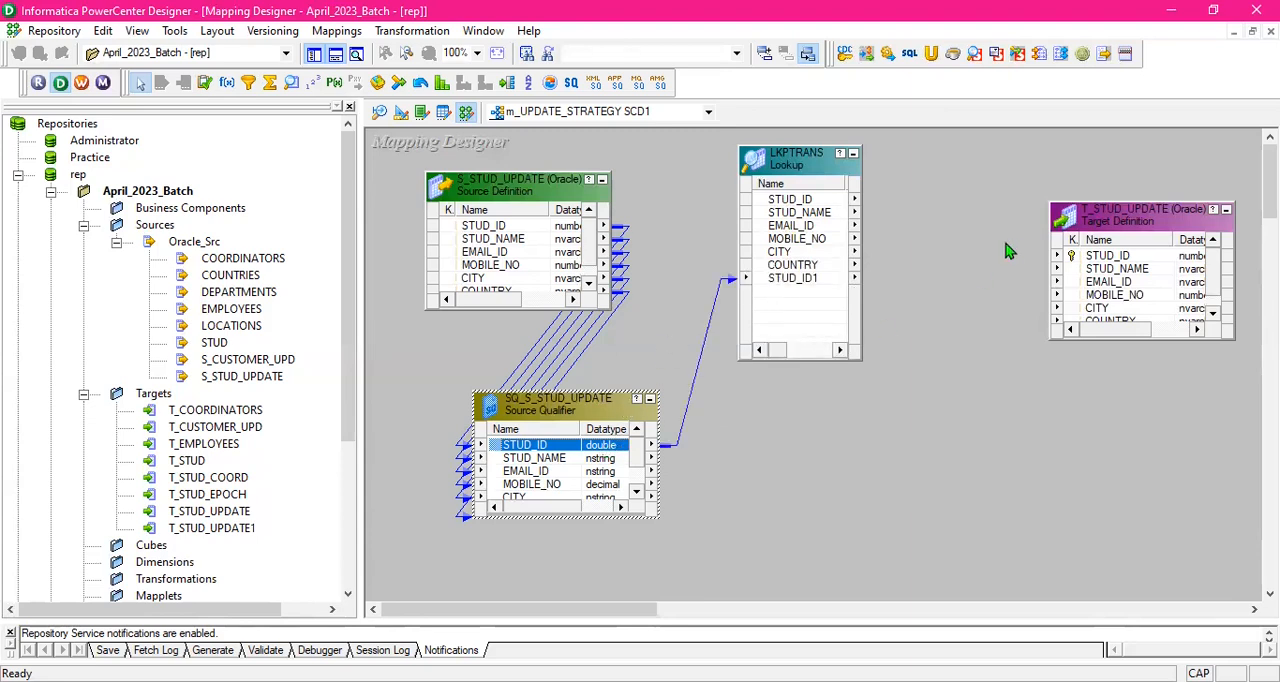
click(957, 255)
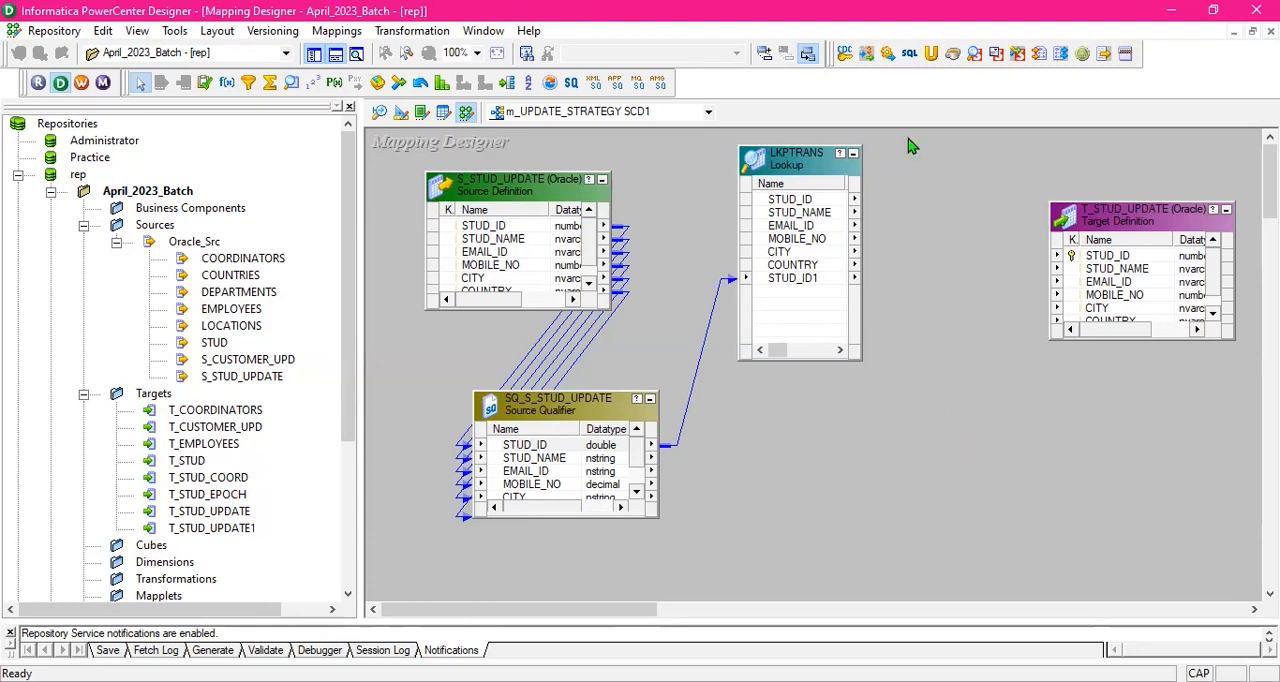
drag(831, 179, 819, 171)
click(956, 200)
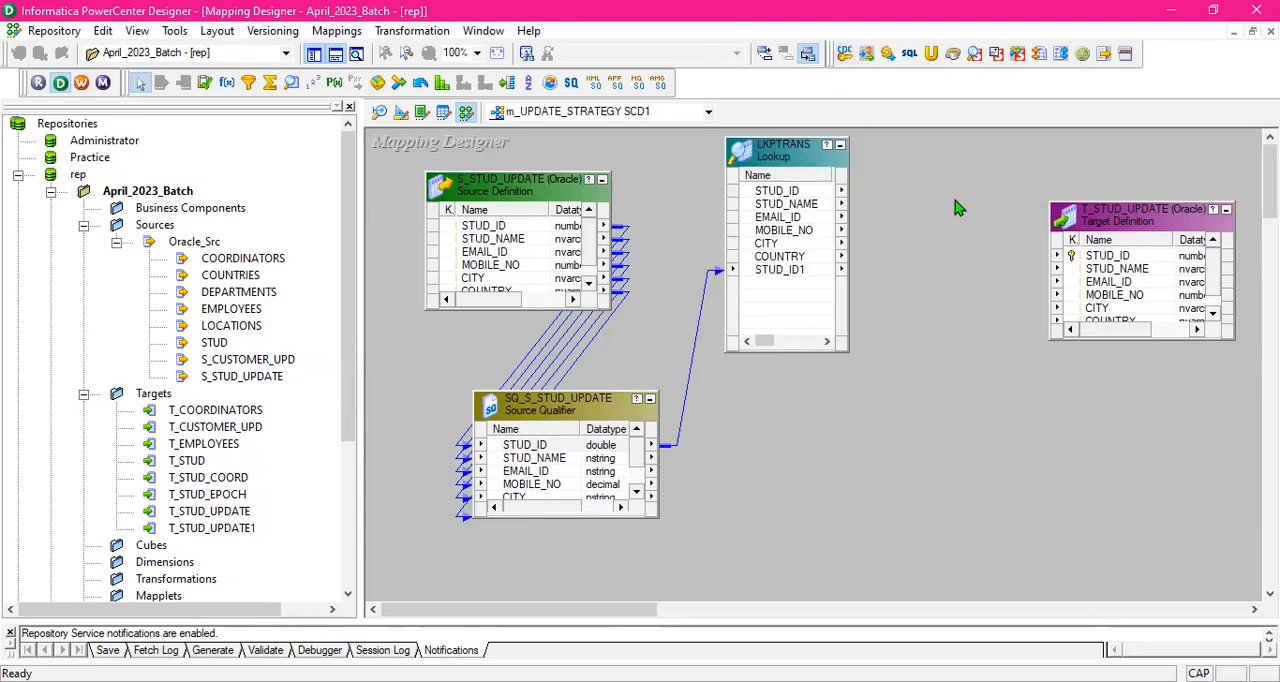
- Add the lookup condition STUD_ID = STUD_ID1 to the LKPTRANS transformation and apply it
double_click(805, 146)
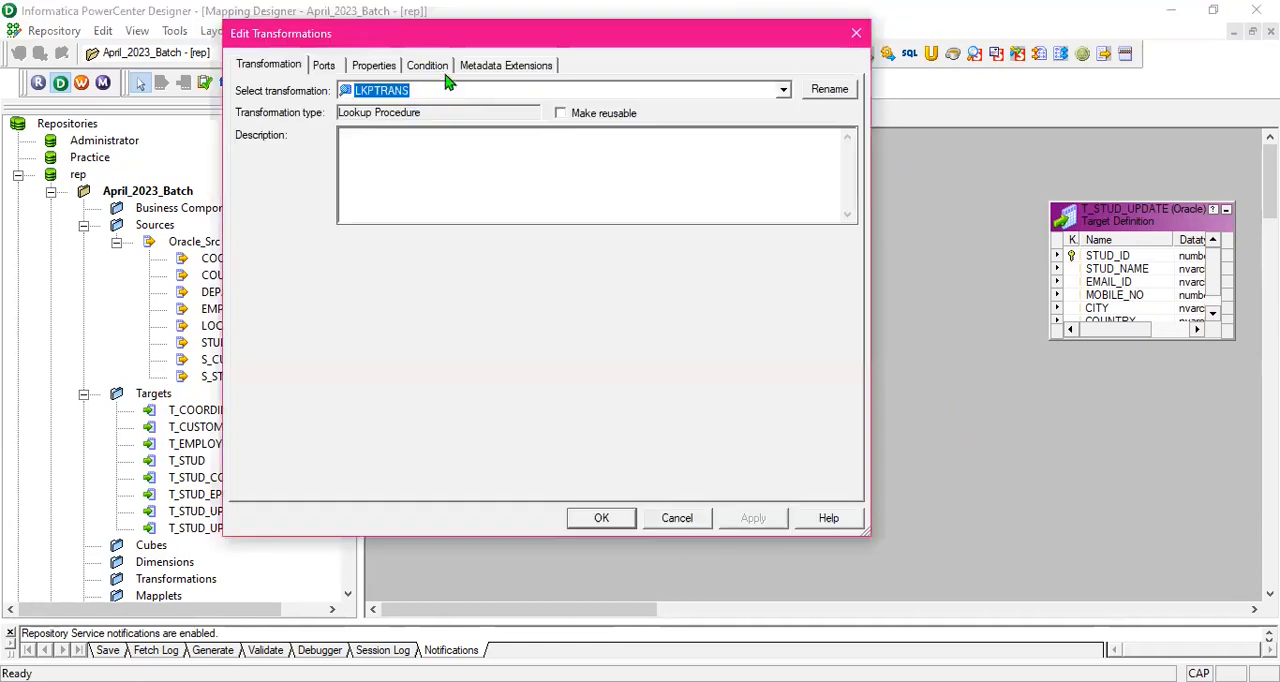
click(437, 67)
click(716, 111)
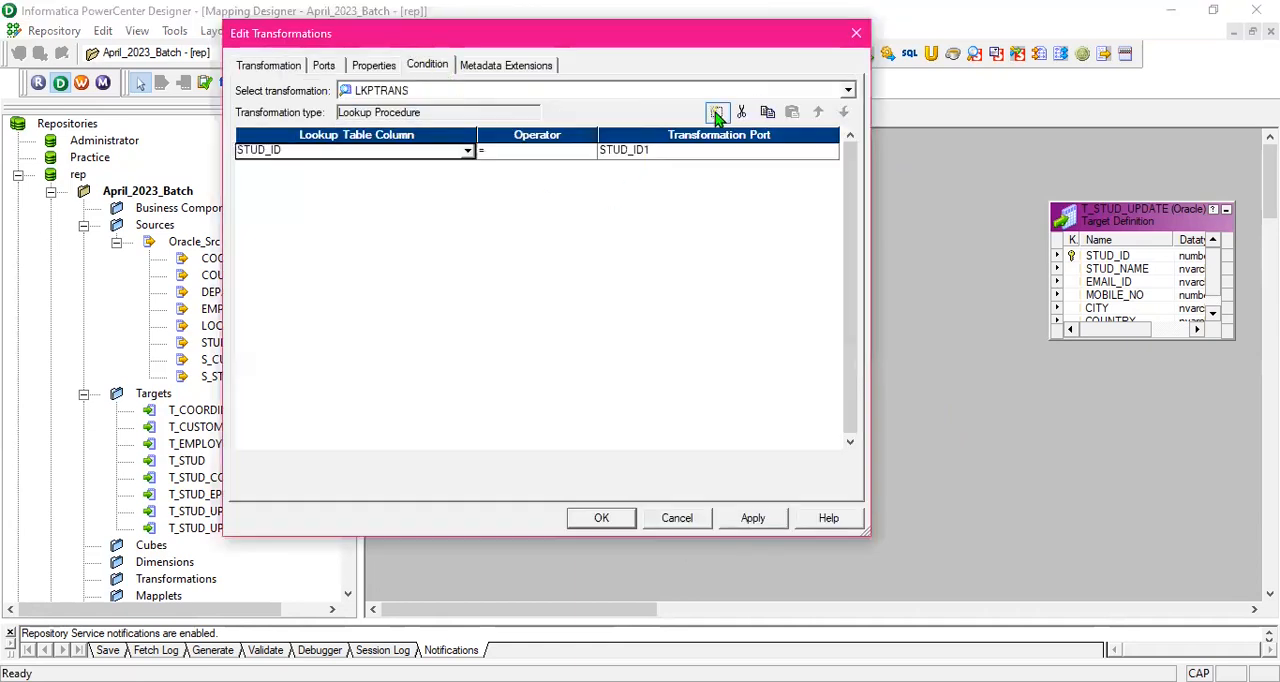
click(767, 517)
click(601, 518)
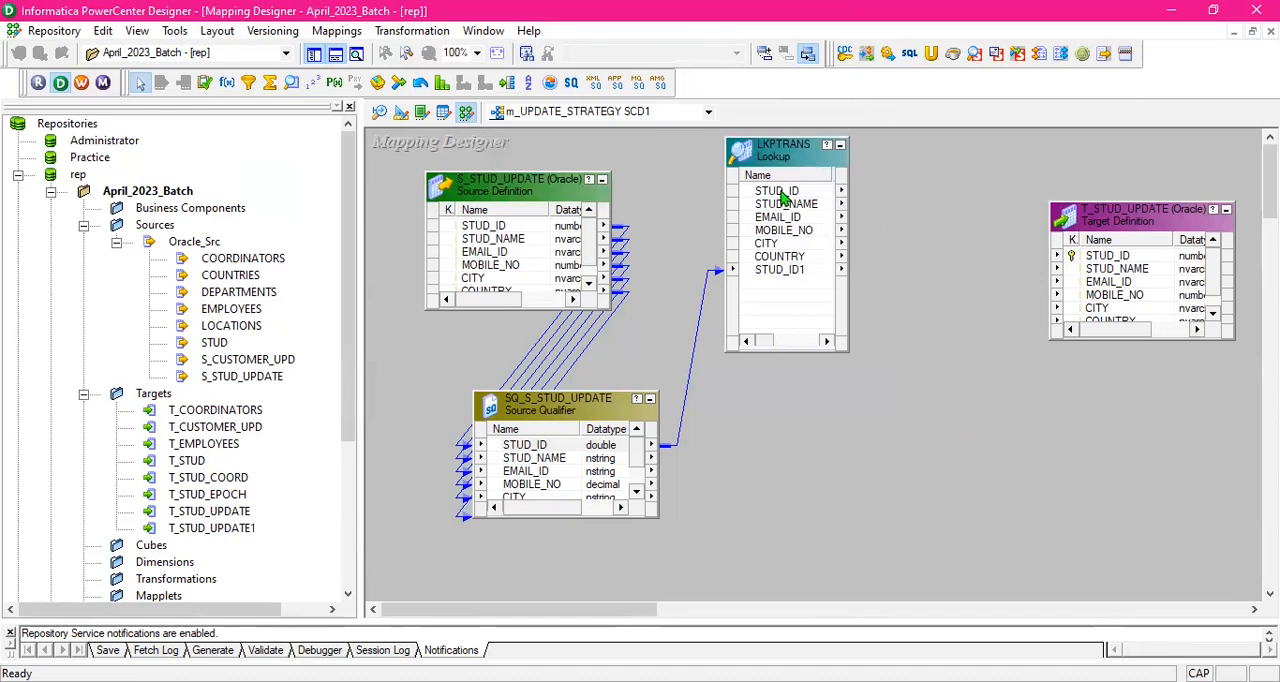
- Review the lookup condition of the LKPTRANS transformation and close its settings
double_click(795, 140)
click(427, 65)
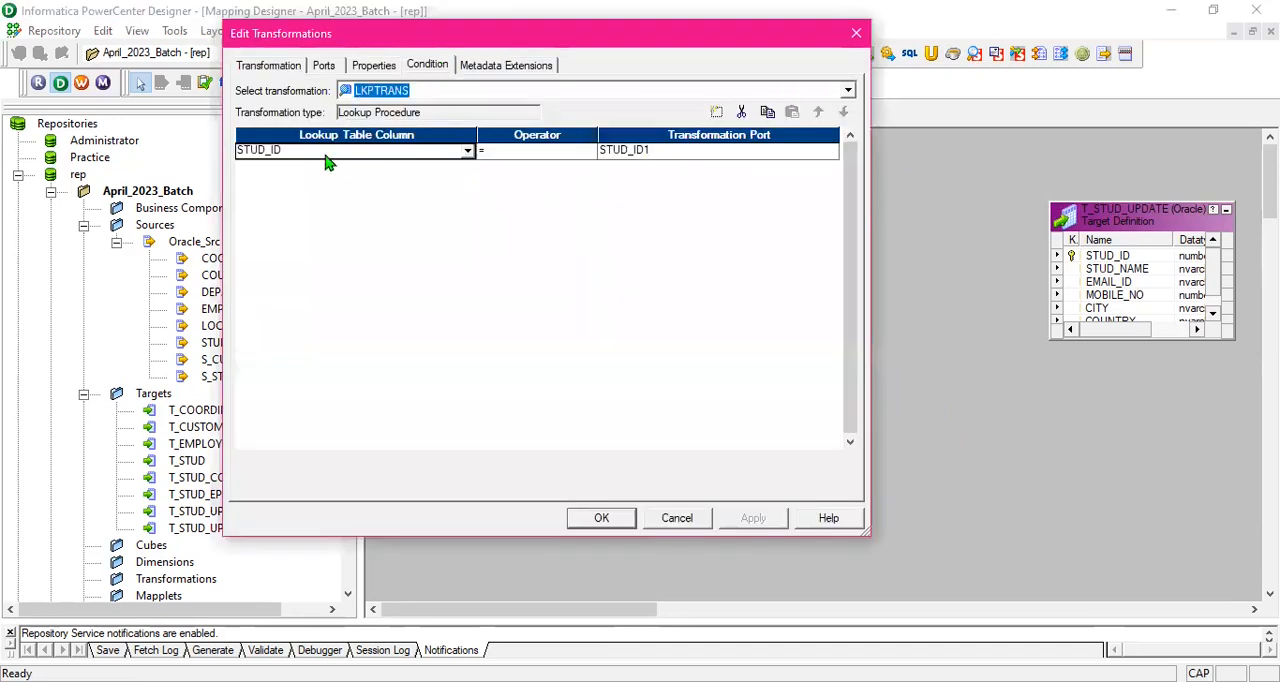
click(603, 518)
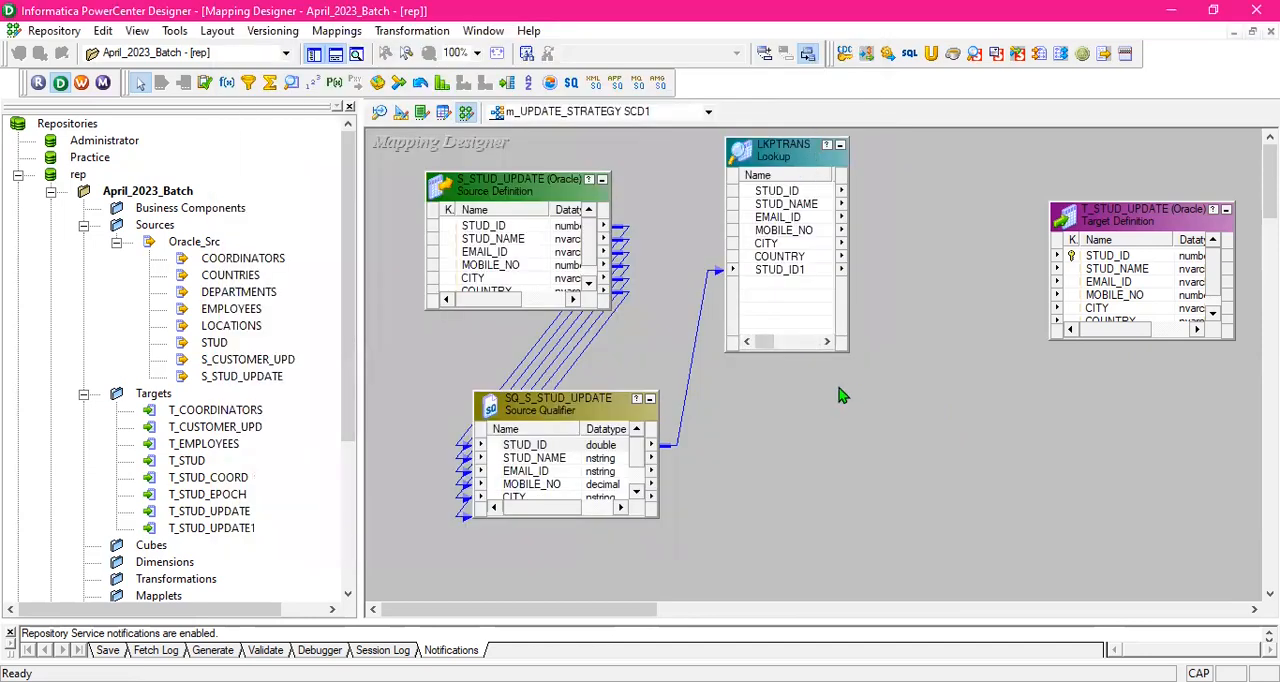
- Create an Expression transformation below the LKPTRANS lookup and enlarge it vertically
click(227, 82)
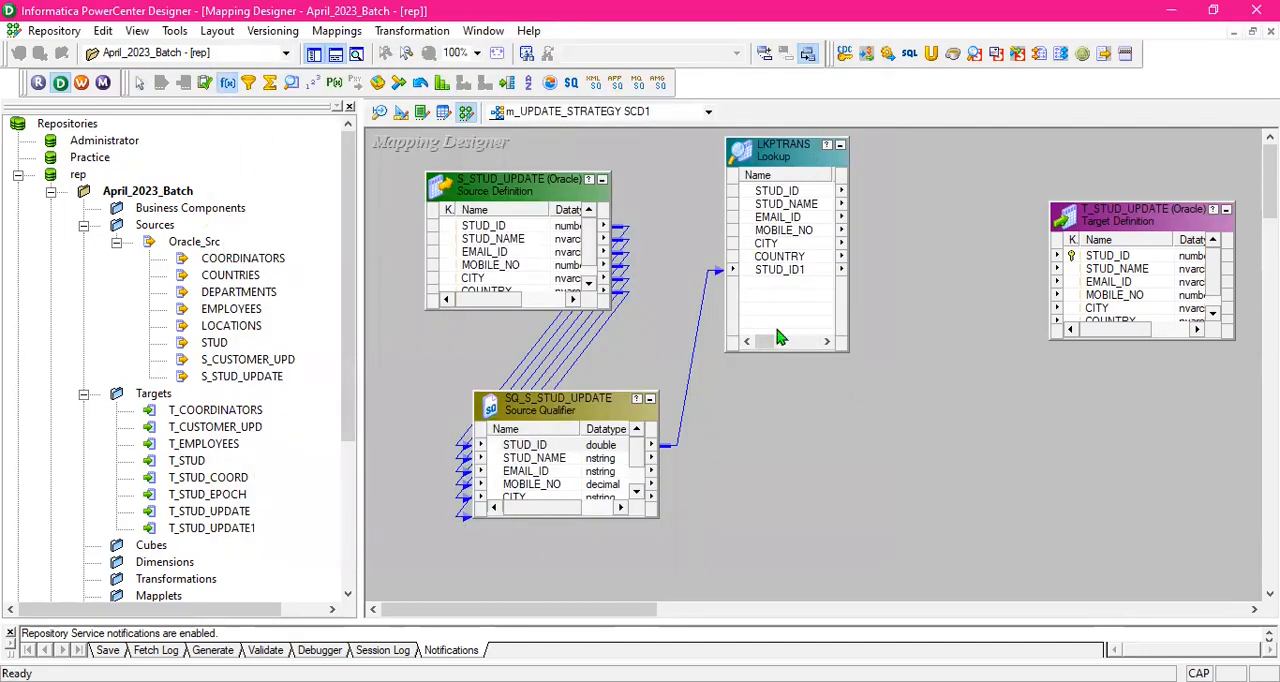
drag(797, 388, 903, 560)
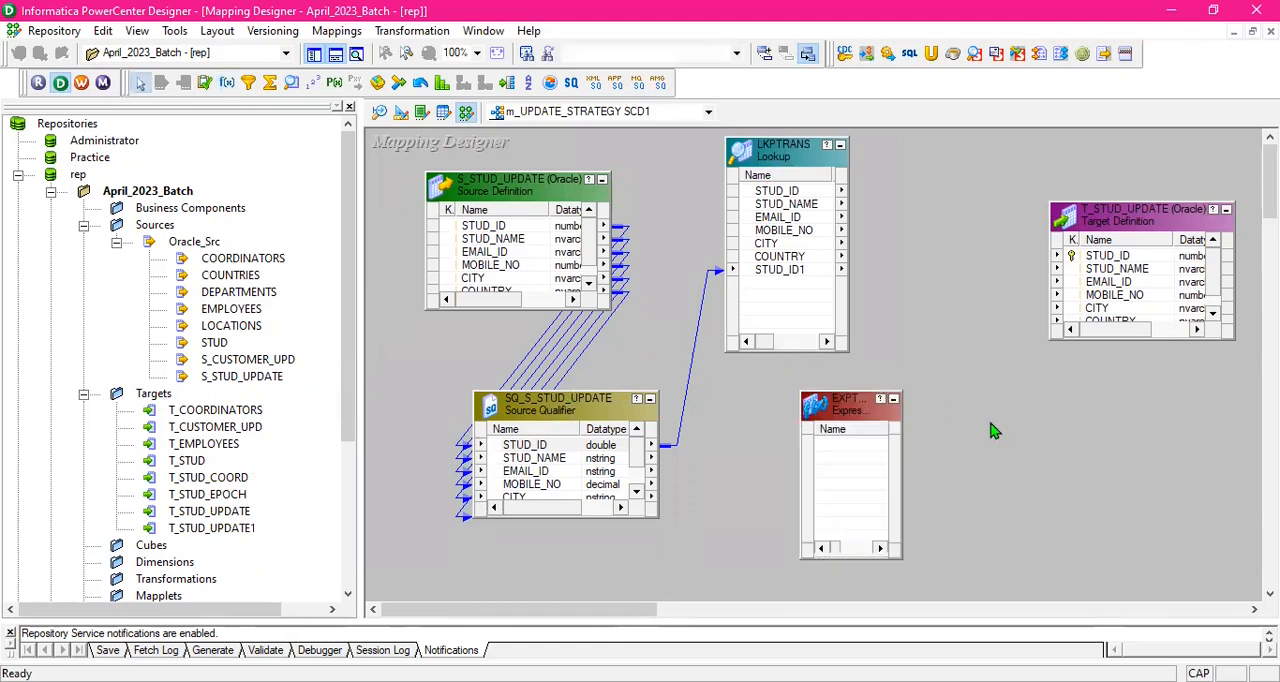
drag(843, 411, 846, 389)
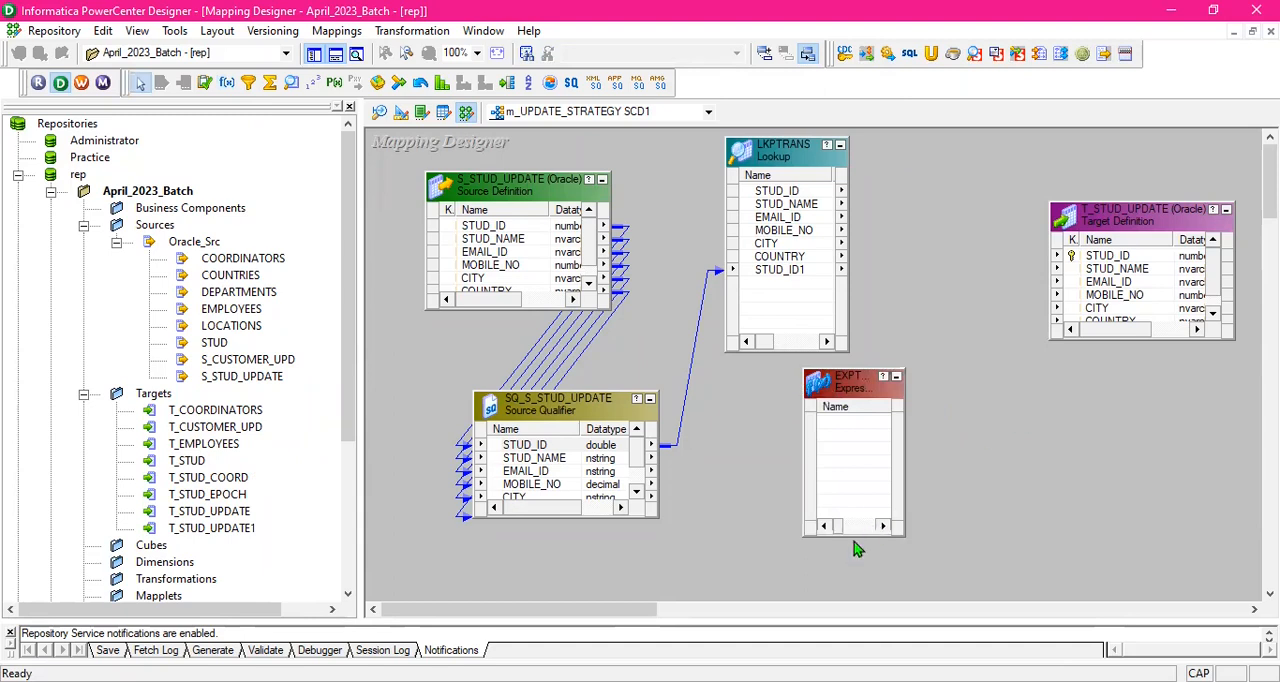
drag(855, 535, 855, 585)
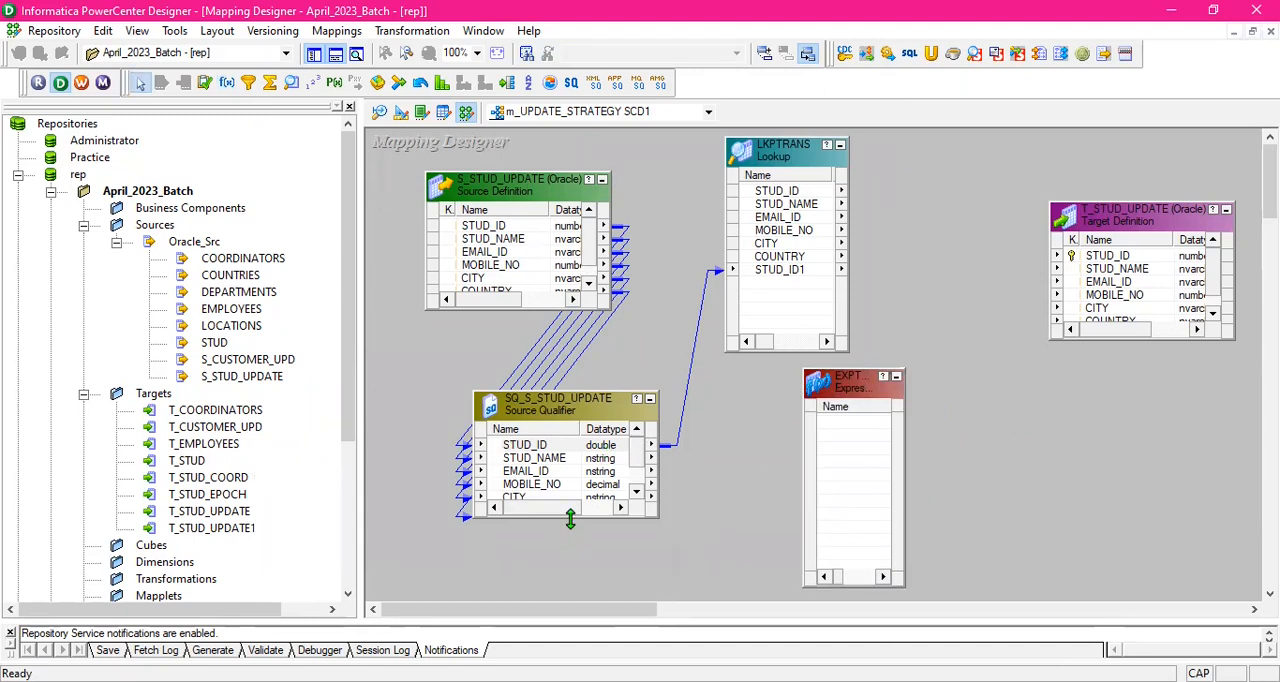
- Expand the SQ_S_STUD_UPDATE source qualifier to show all its ports and link all six into the EXPTRANS expression
drag(570, 518, 570, 597)
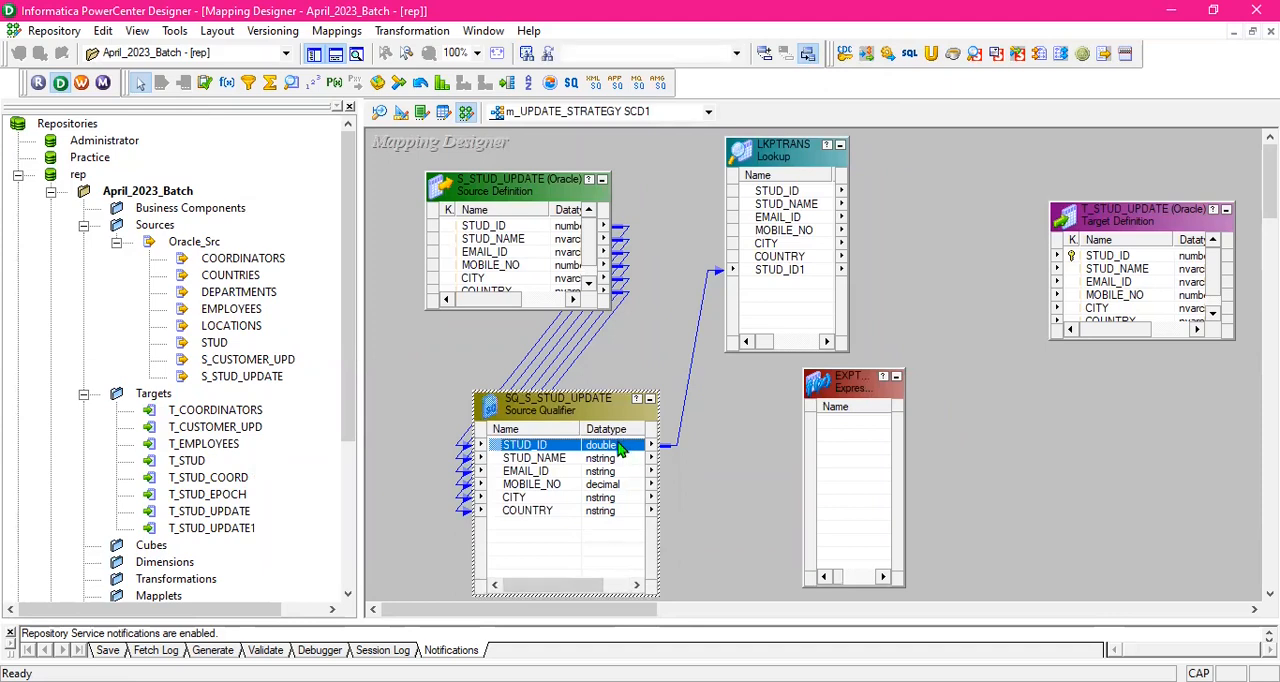
key(ctrl+a)
drag(665, 444, 789, 449)
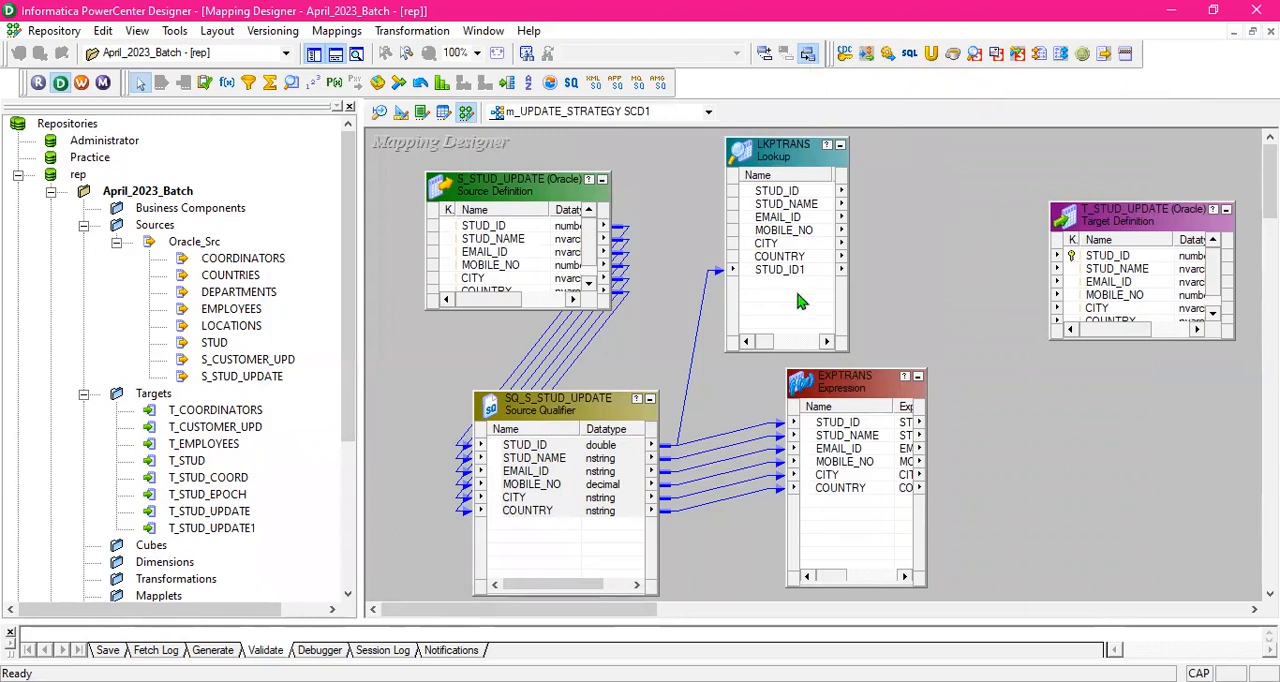
- Rearrange the mapping by moving LKPTRANS closer to the source definition and EXPTRANS up beside the lookup
drag(790, 150, 721, 152)
drag(876, 388, 896, 382)
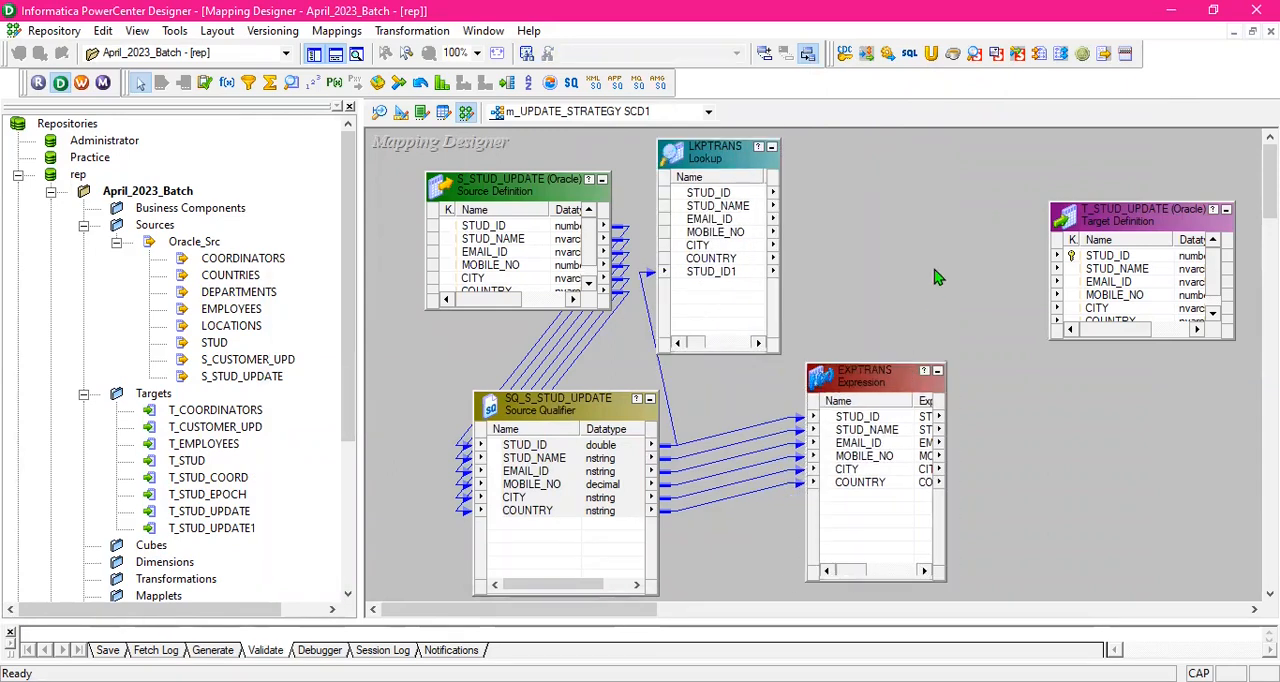
click(744, 193)
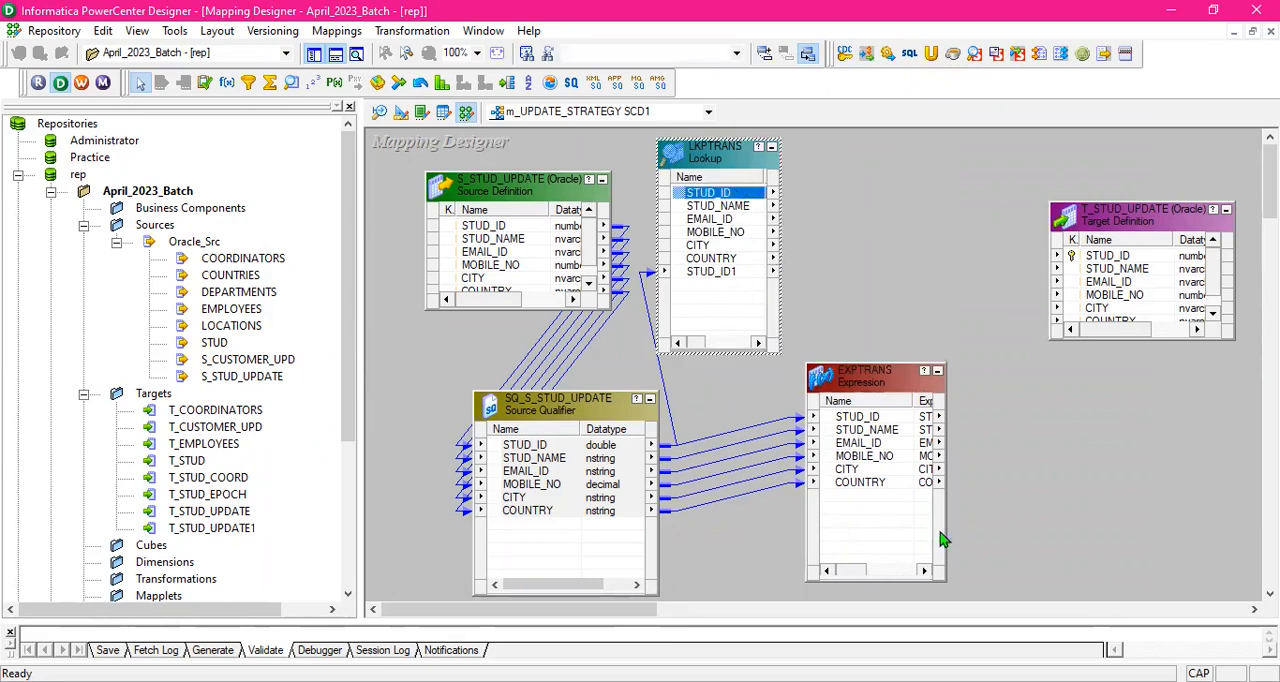
drag(893, 381, 900, 282)
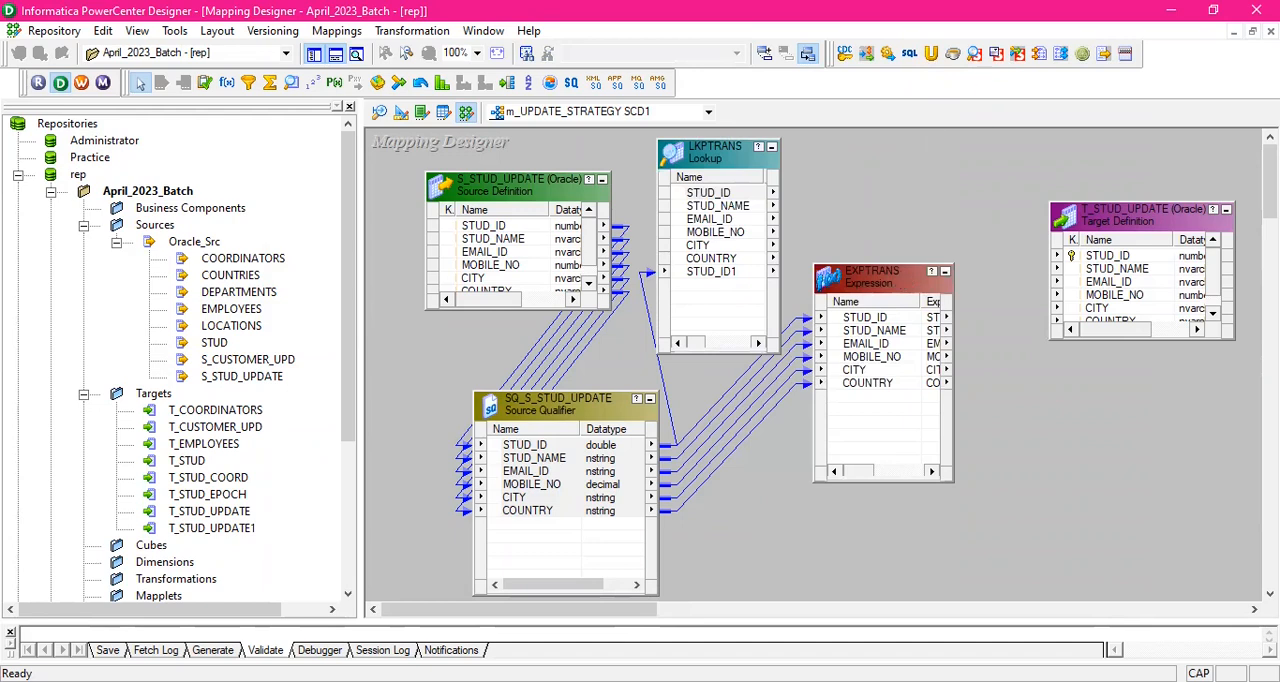
key(alt+Tab)
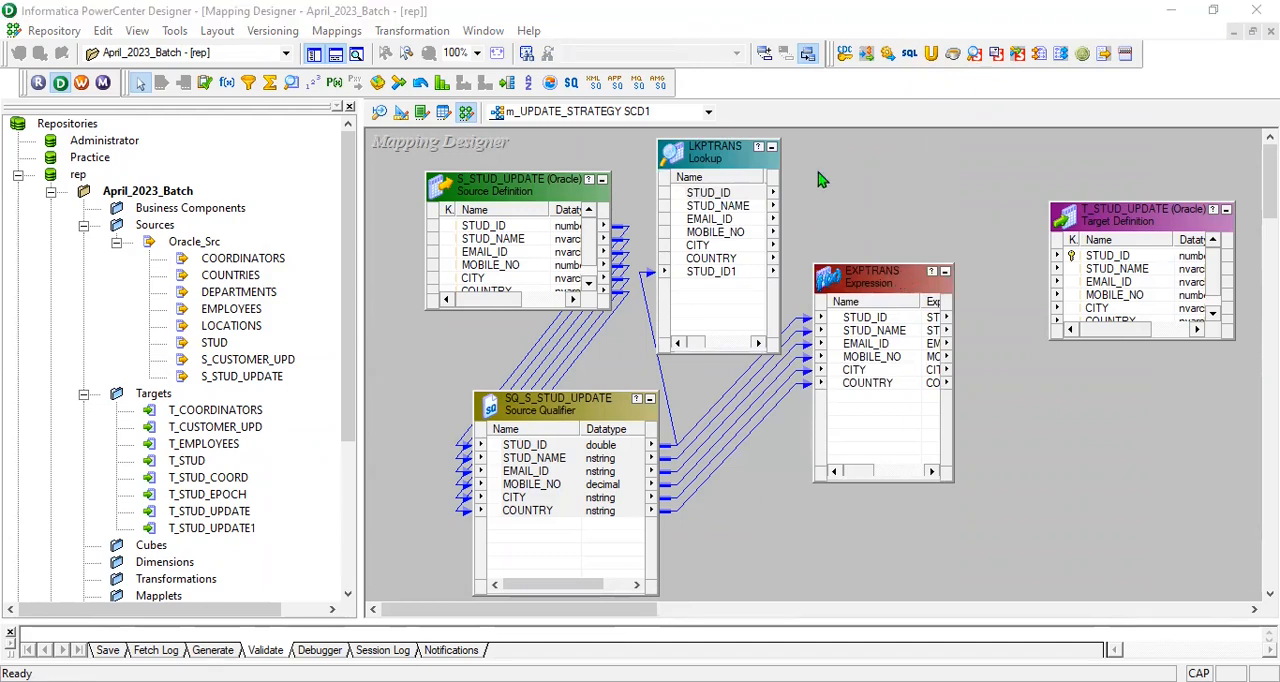
- Link all ports of the LKPTRANS lookup into EXPTRANS as new ports
click(750, 194)
right_click(752, 198)
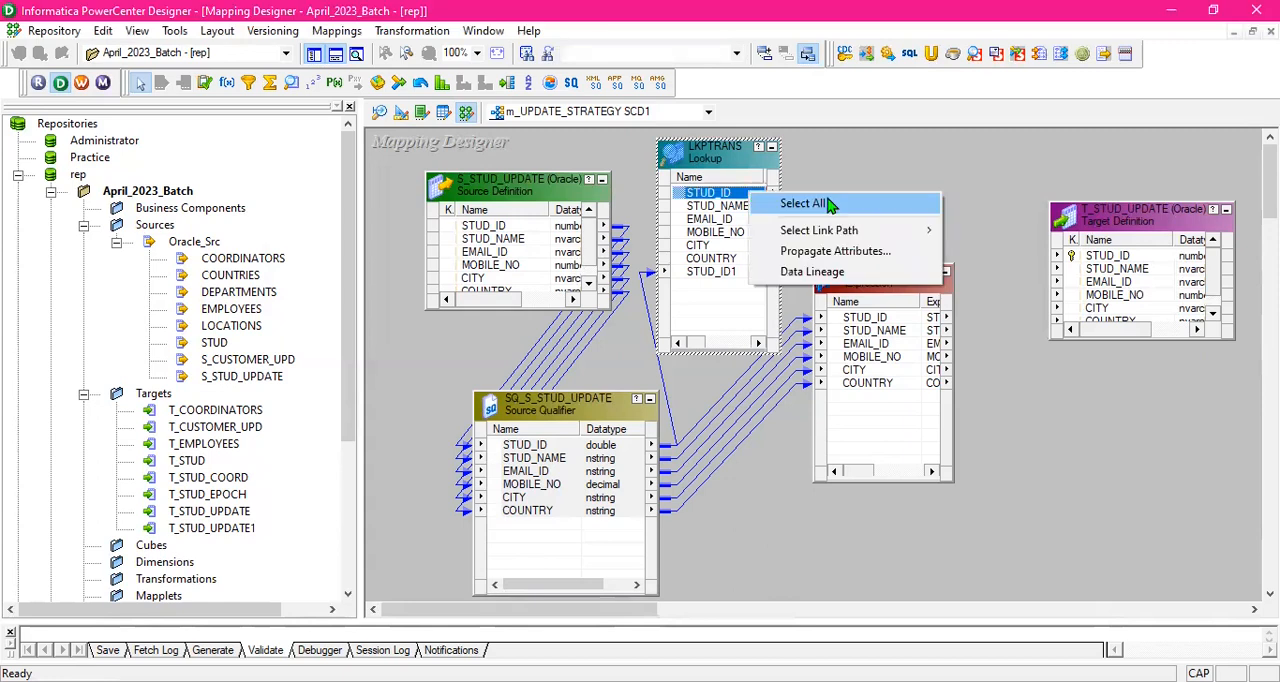
click(786, 203)
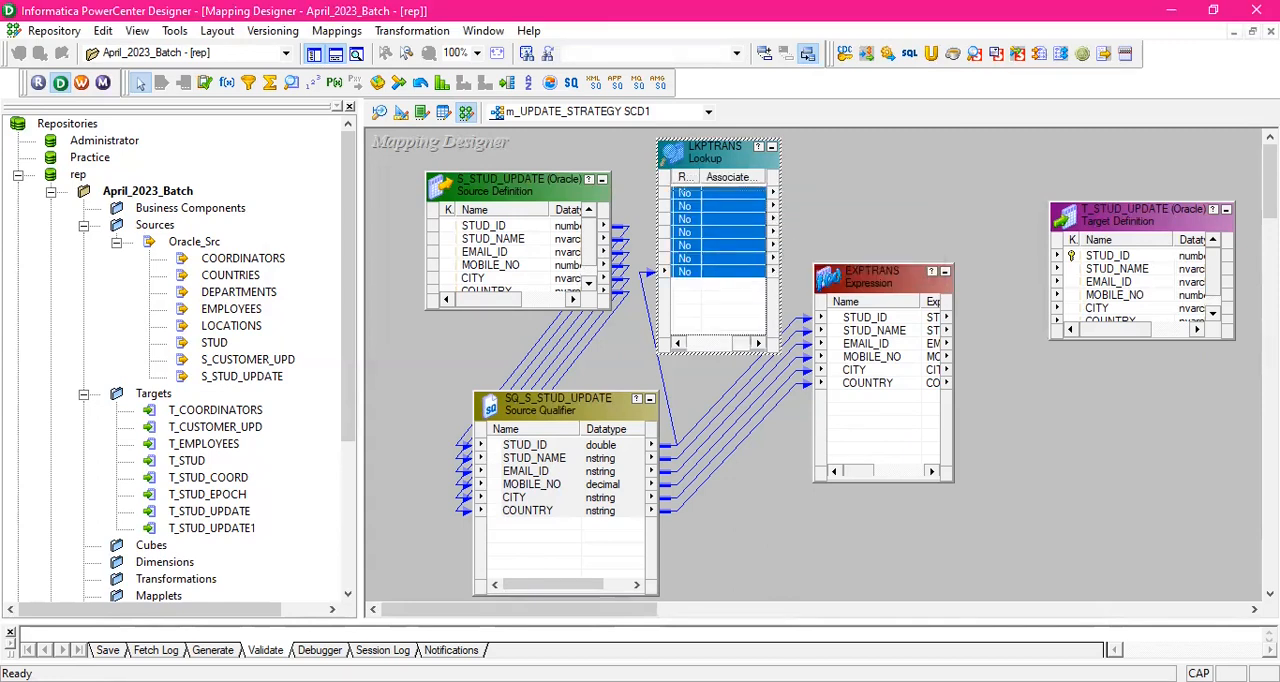
drag(893, 287, 913, 287)
click(932, 205)
drag(741, 344, 730, 345)
click(827, 213)
click(752, 195)
right_click(752, 195)
click(795, 201)
drag(765, 203, 868, 408)
click(921, 201)
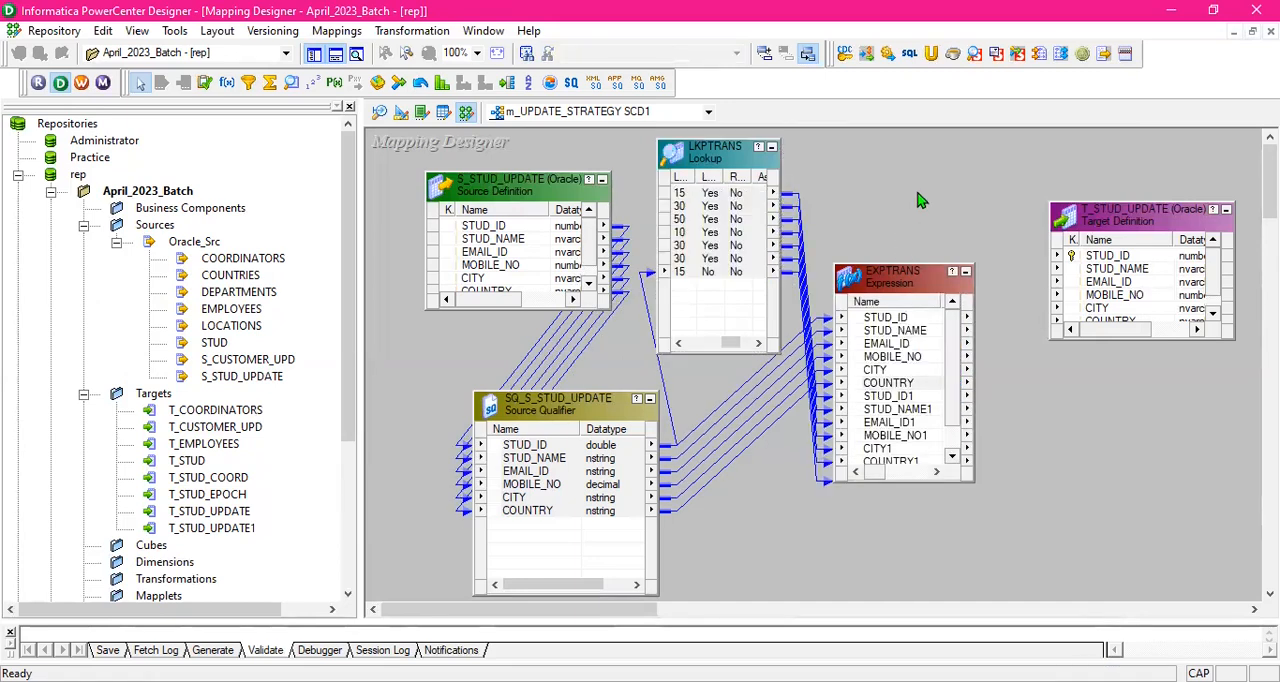
- Reposition and enlarge EXPTRANS to show all its ports, and bring the LKPTRANS port names back into view
drag(917, 285, 944, 293)
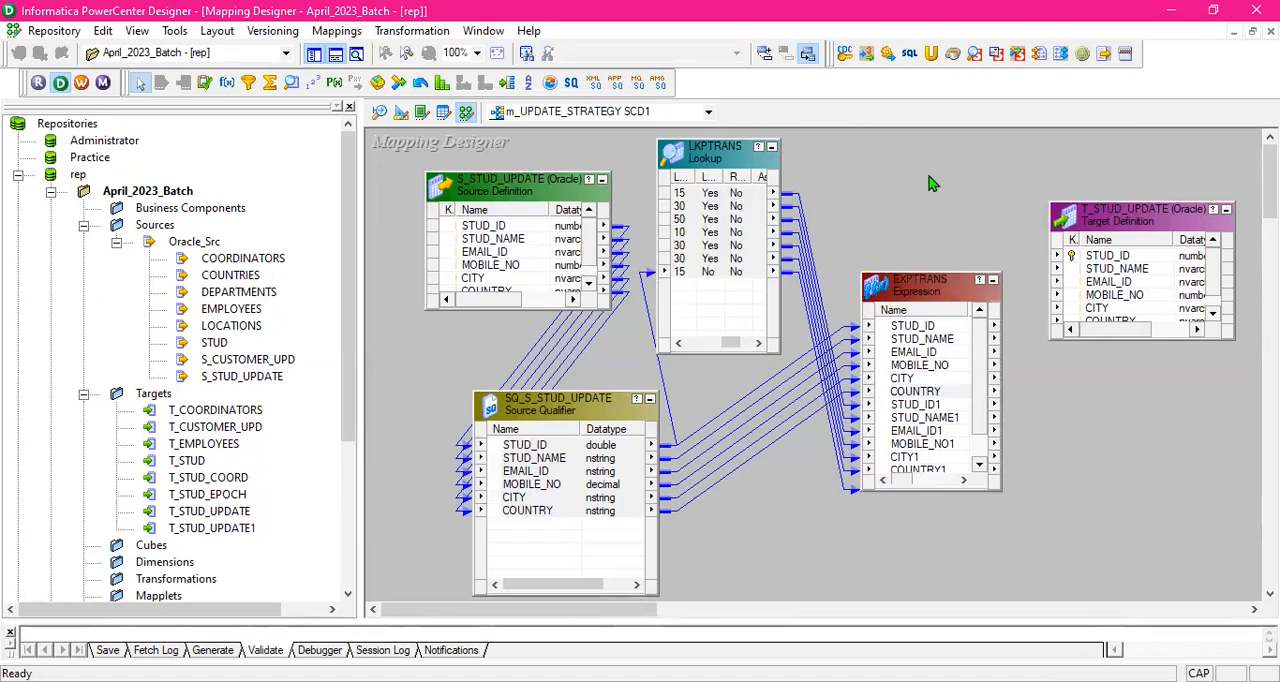
drag(731, 343, 691, 342)
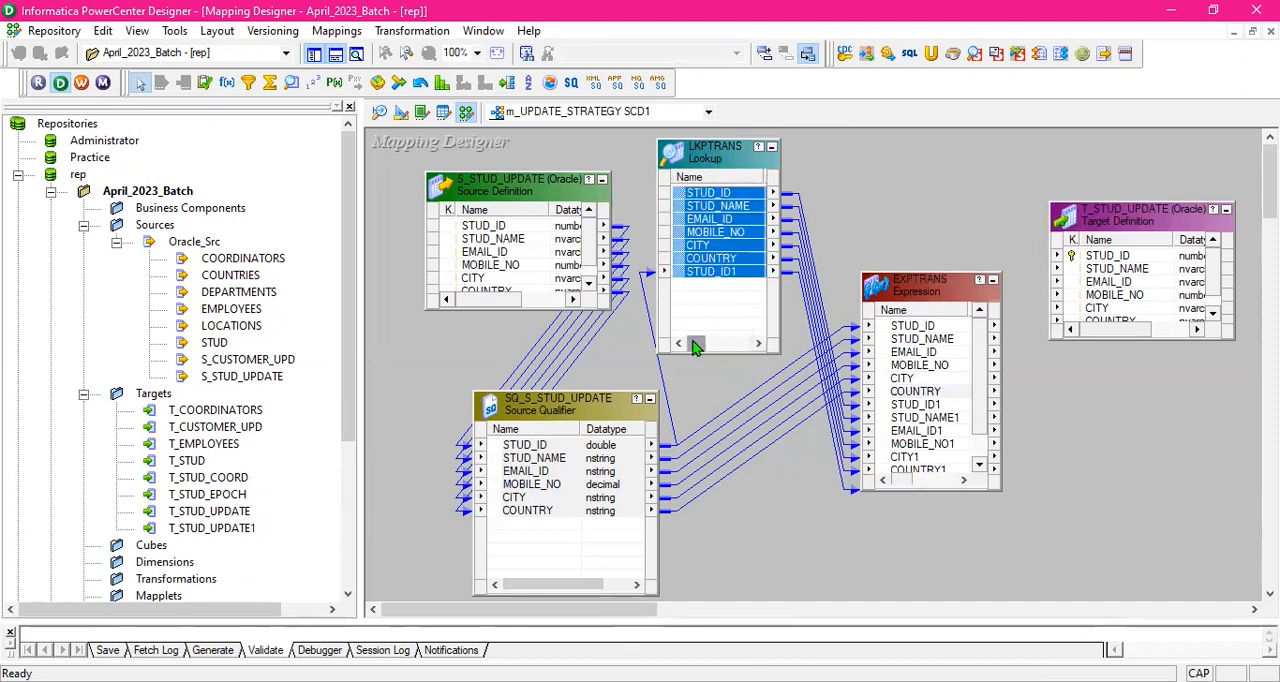
click(962, 195)
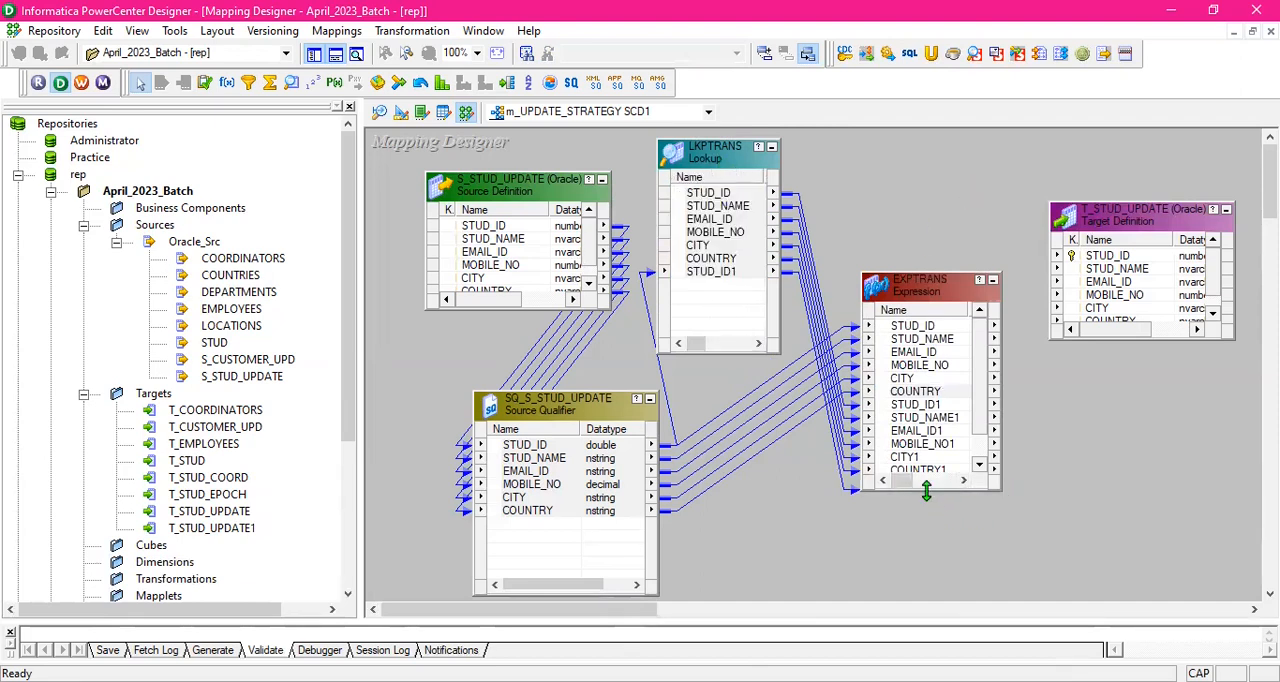
drag(926, 490, 926, 570)
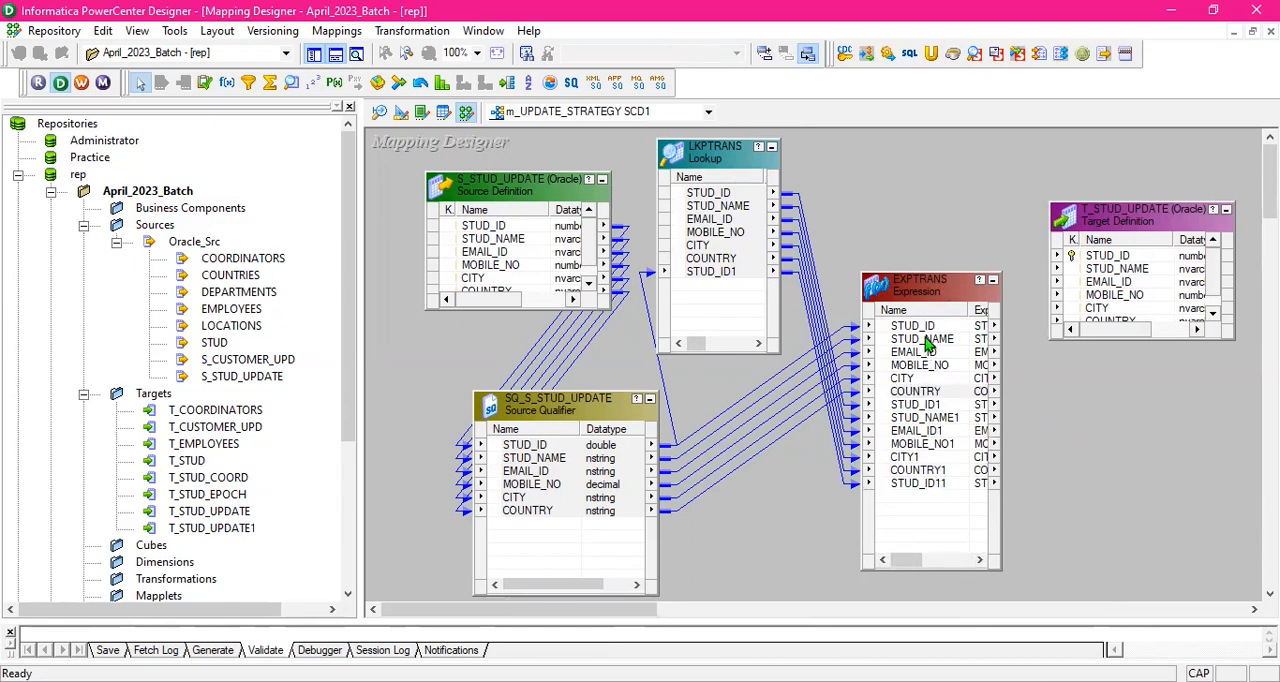
drag(920, 290, 933, 291)
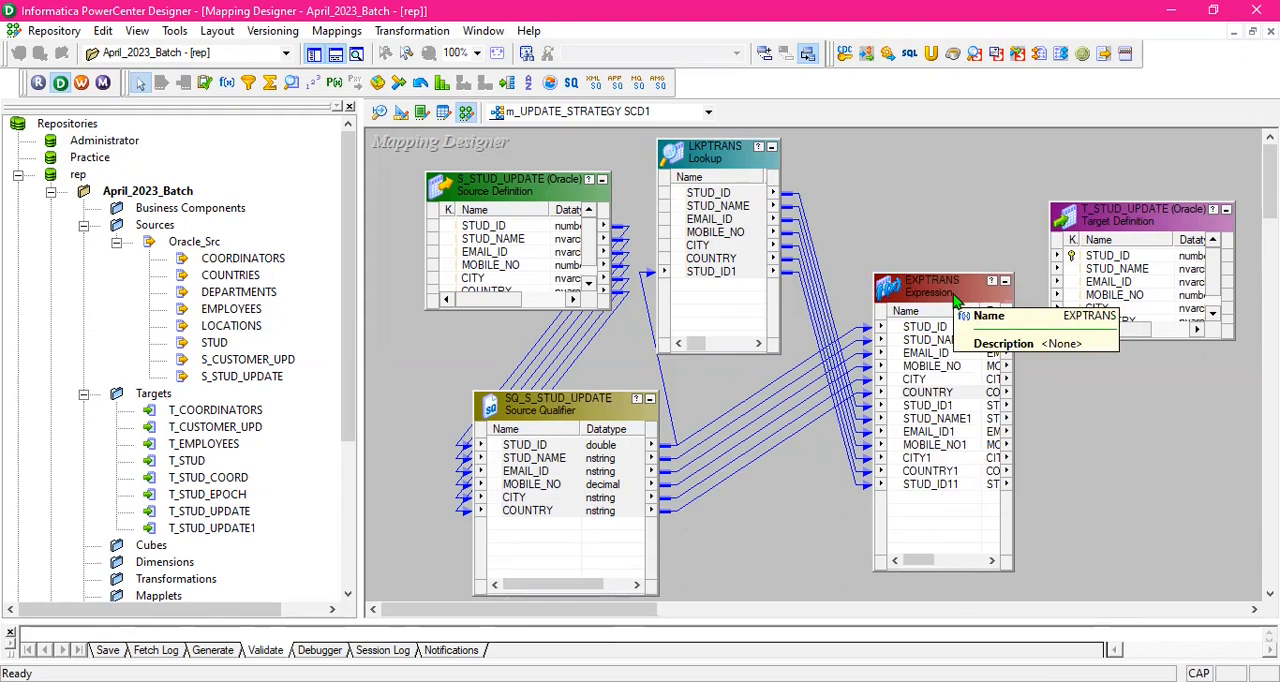
drag(955, 298, 949, 284)
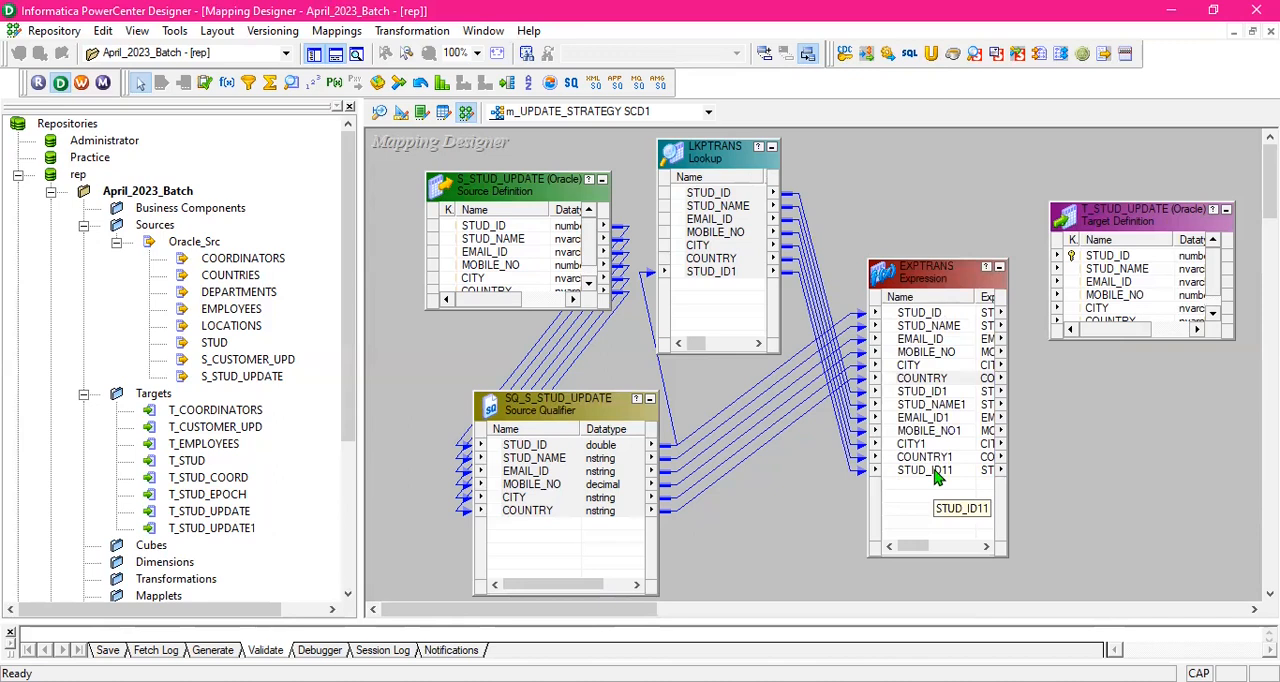
- Delete the link from STUD_ID1 in LKPTRANS to STUD_ID11 in EXPTRANS
click(797, 278)
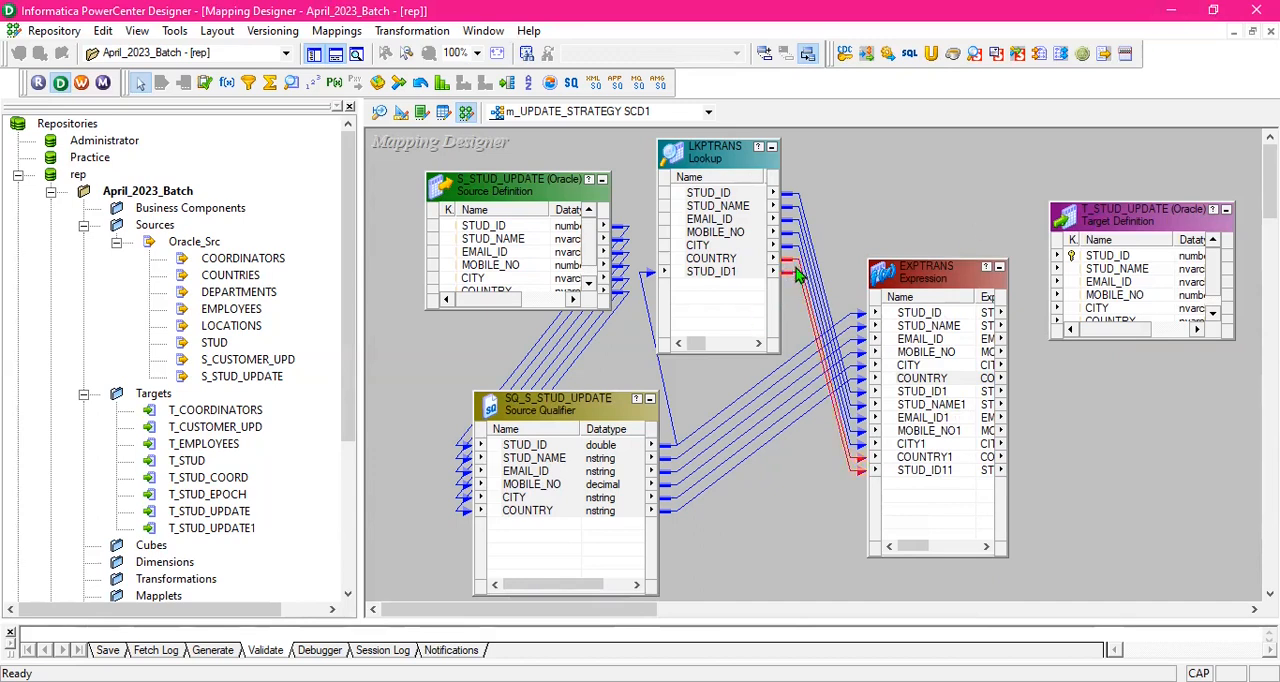
click(848, 521)
drag(842, 476, 853, 465)
click(842, 484)
click(851, 474)
key(Delete)
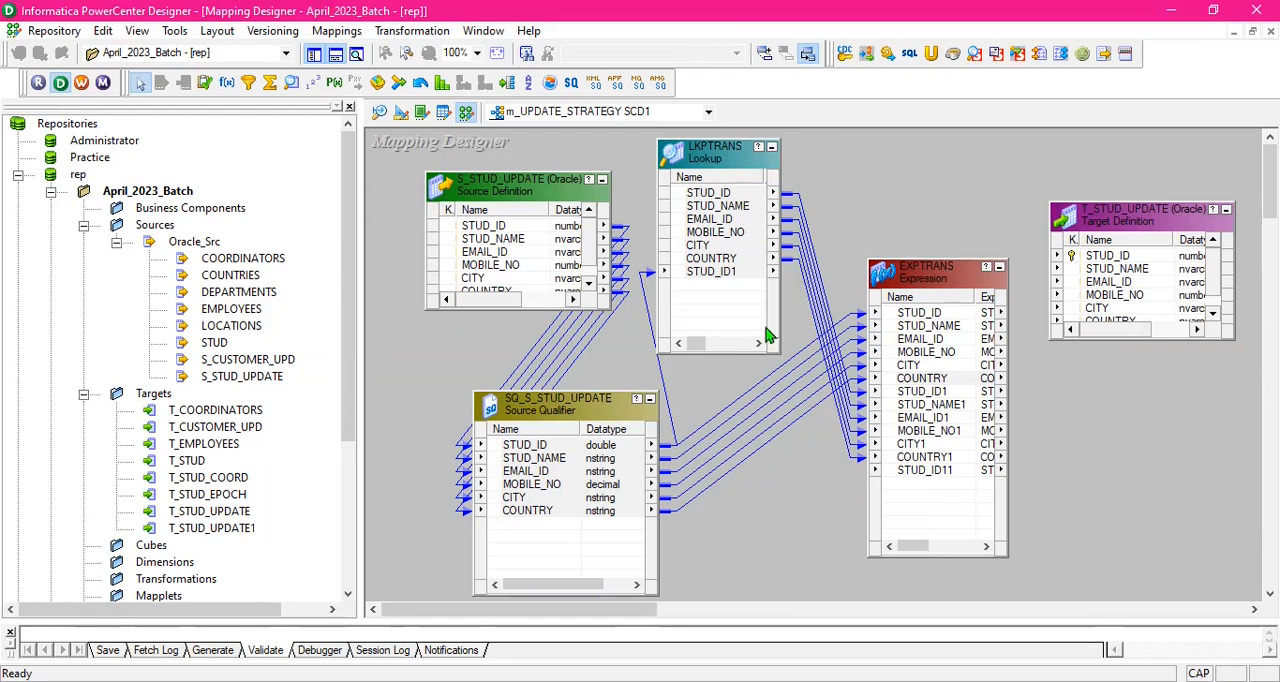
- Add two new ports named INSERT_FLAG and UPDATE_FLAG to the EXPTRANS transformation
double_click(920, 272)
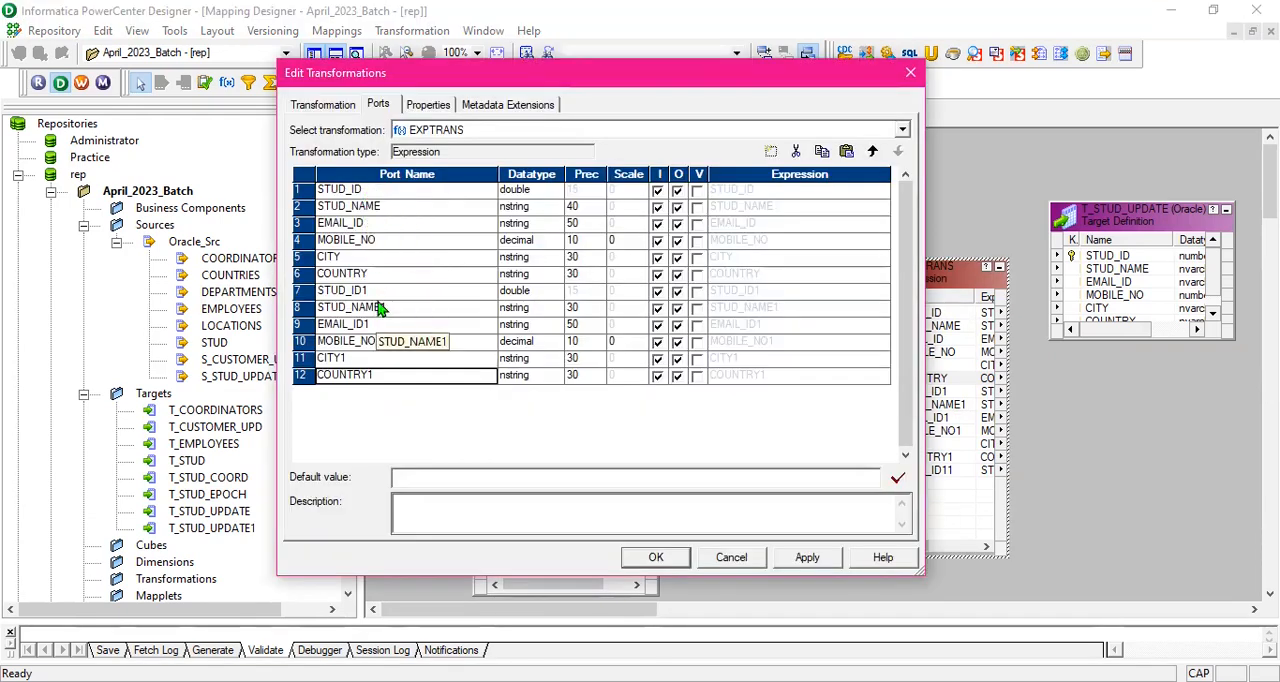
click(771, 153)
click(771, 153)
click(404, 394)
text(INSER)
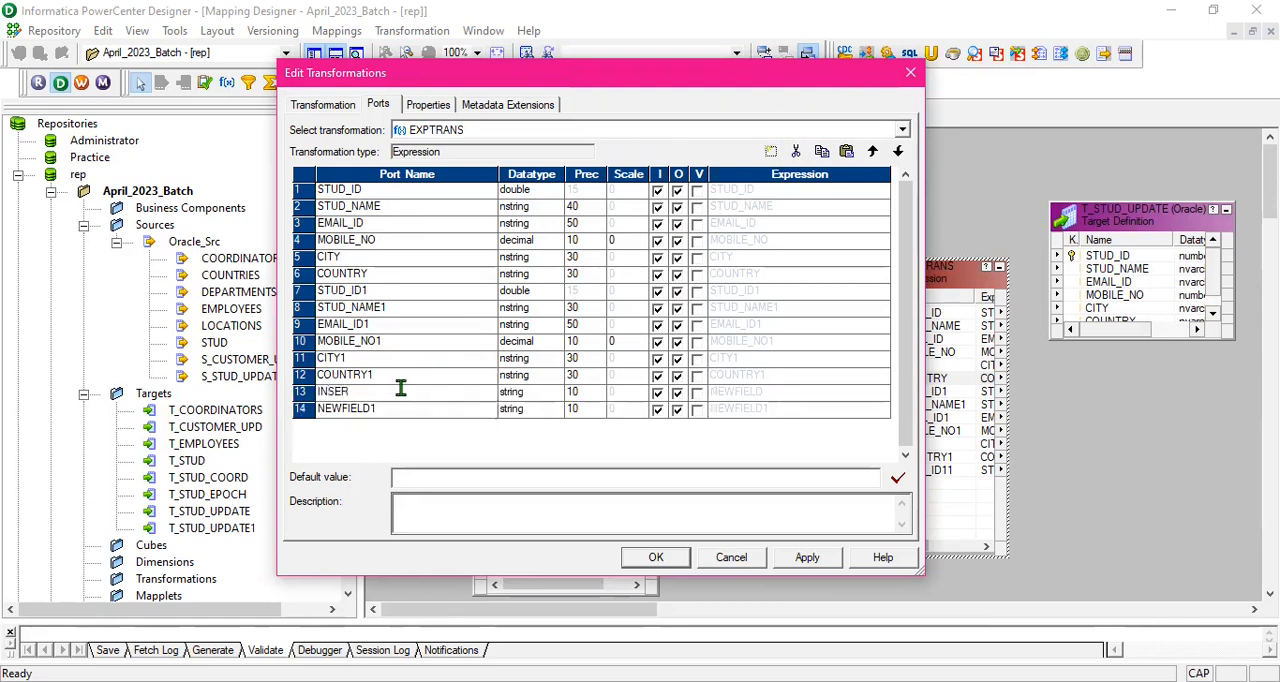
text(T_FLAG)
click(393, 410)
text(UPDATE_)
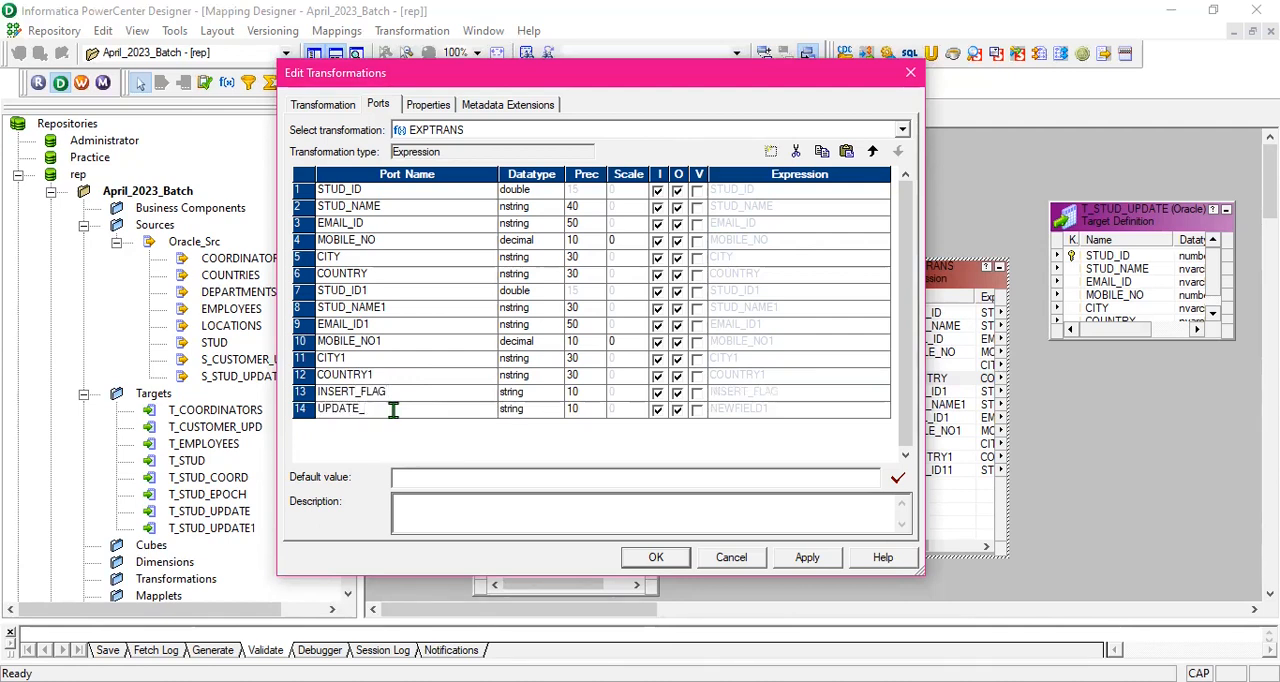
text(FLAG)
- Set the precision of INSERT_FLAG and UPDATE_FLAG to 50 and make both output-only ports
click(588, 393)
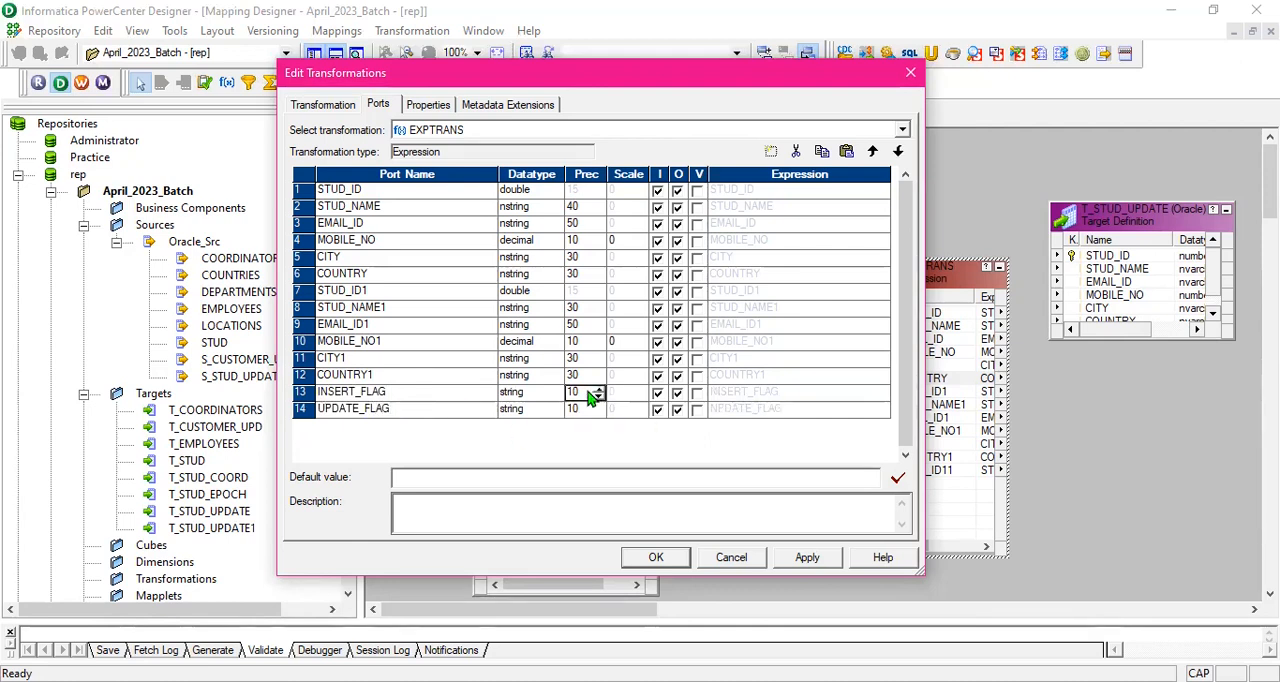
key(Delete)
click(581, 409)
key(Delete)
text(5)
click(658, 392)
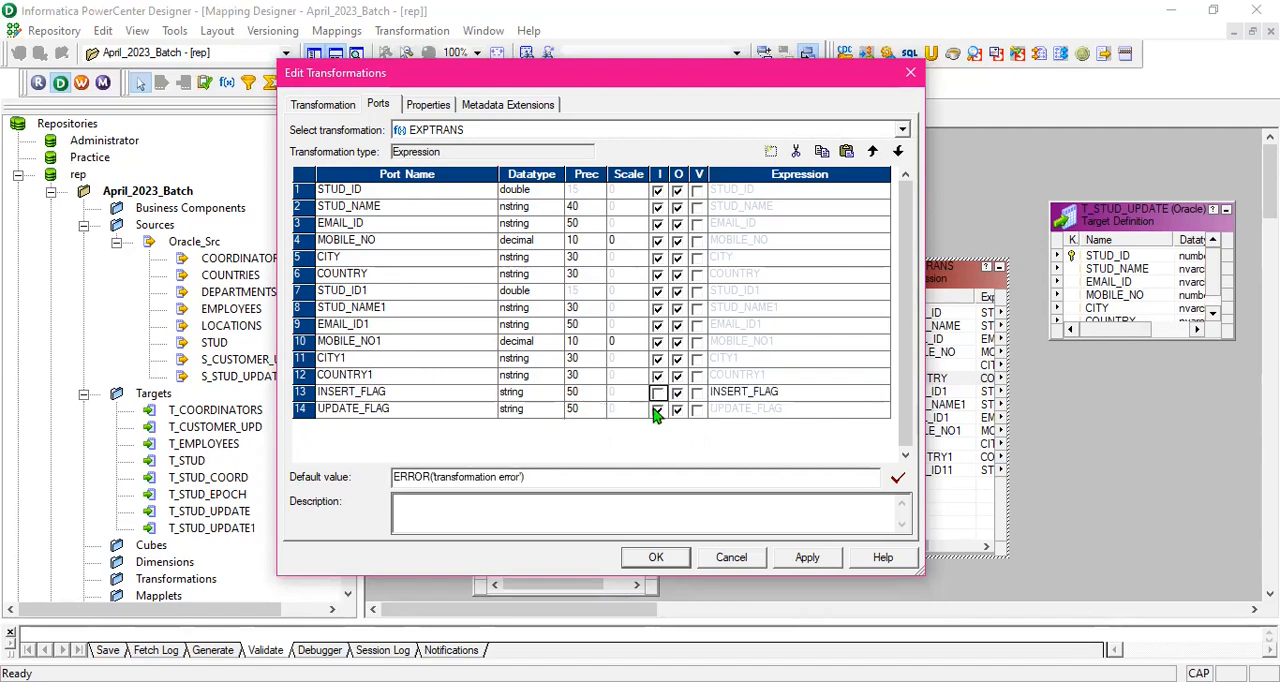
click(657, 412)
- Replace the default expression of the INSERT_FLAG port with the start of a nested function call, IIF(ISNULL(
click(799, 395)
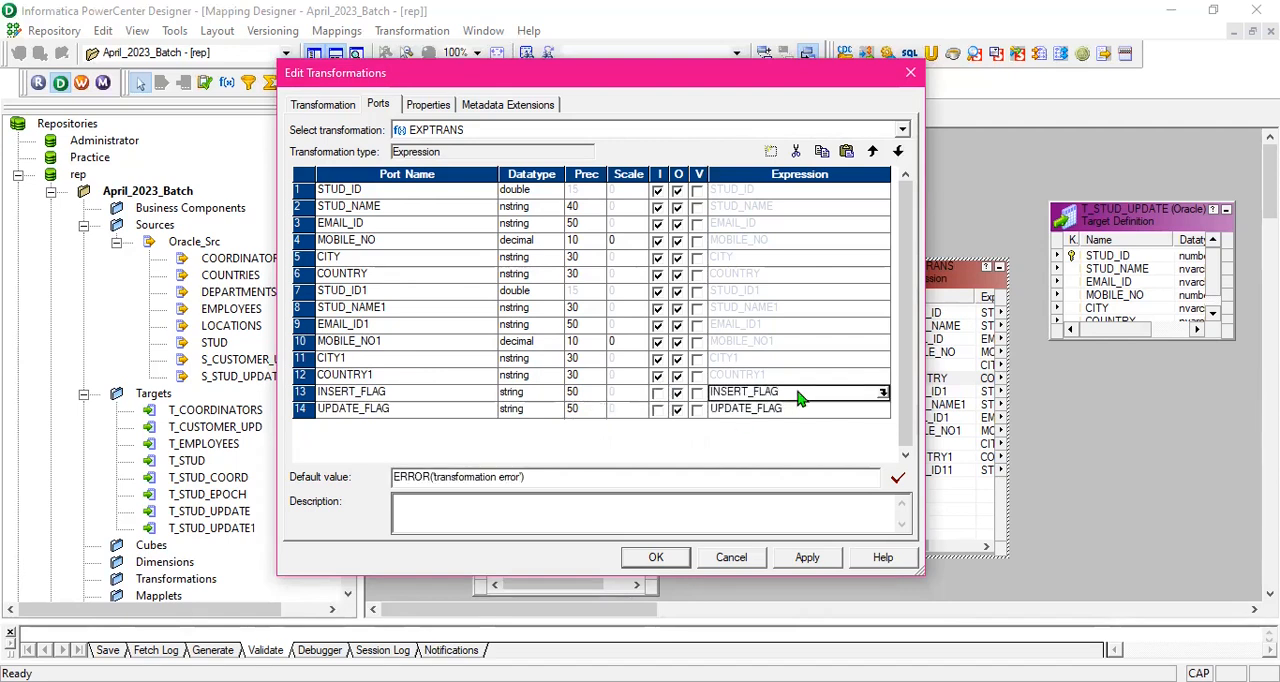
click(883, 393)
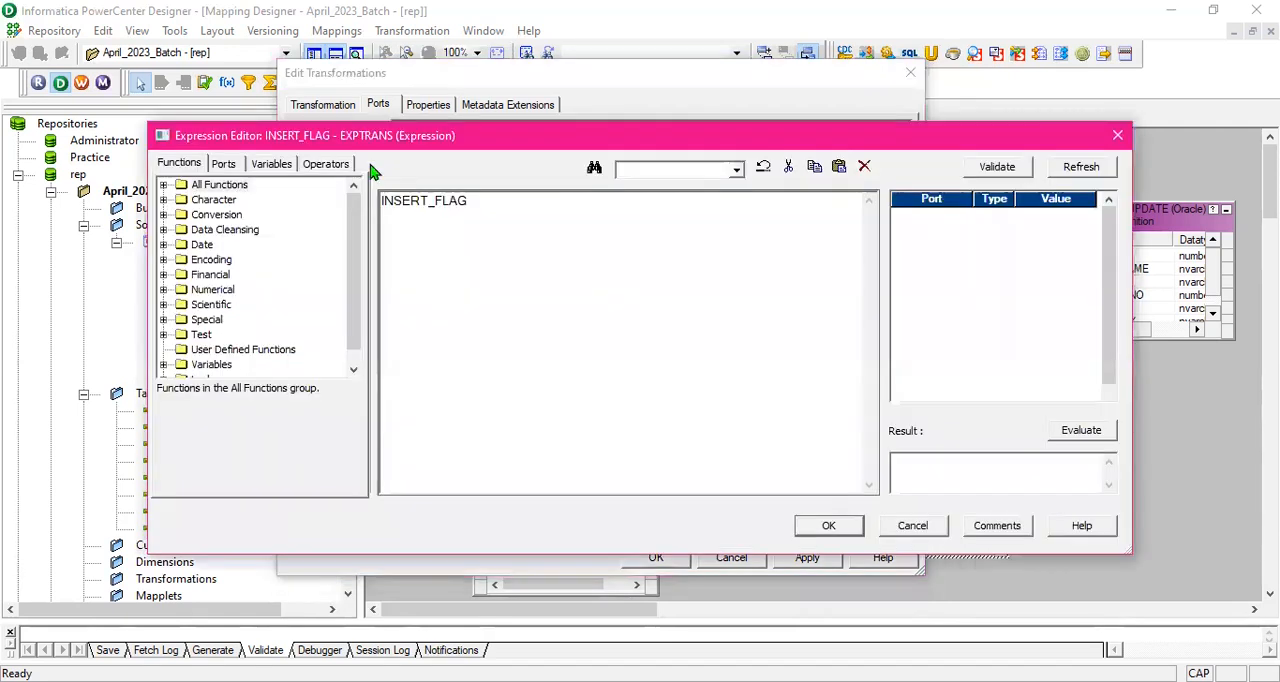
drag(491, 206, 342, 205)
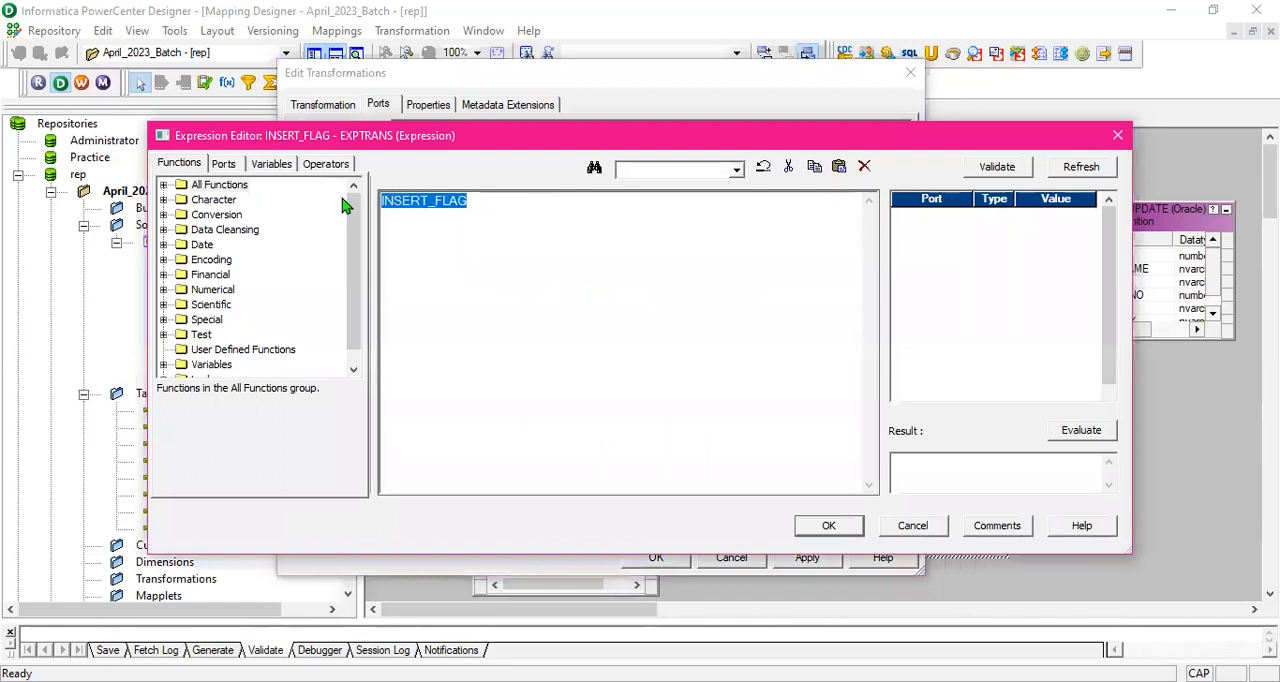
key(Delete)
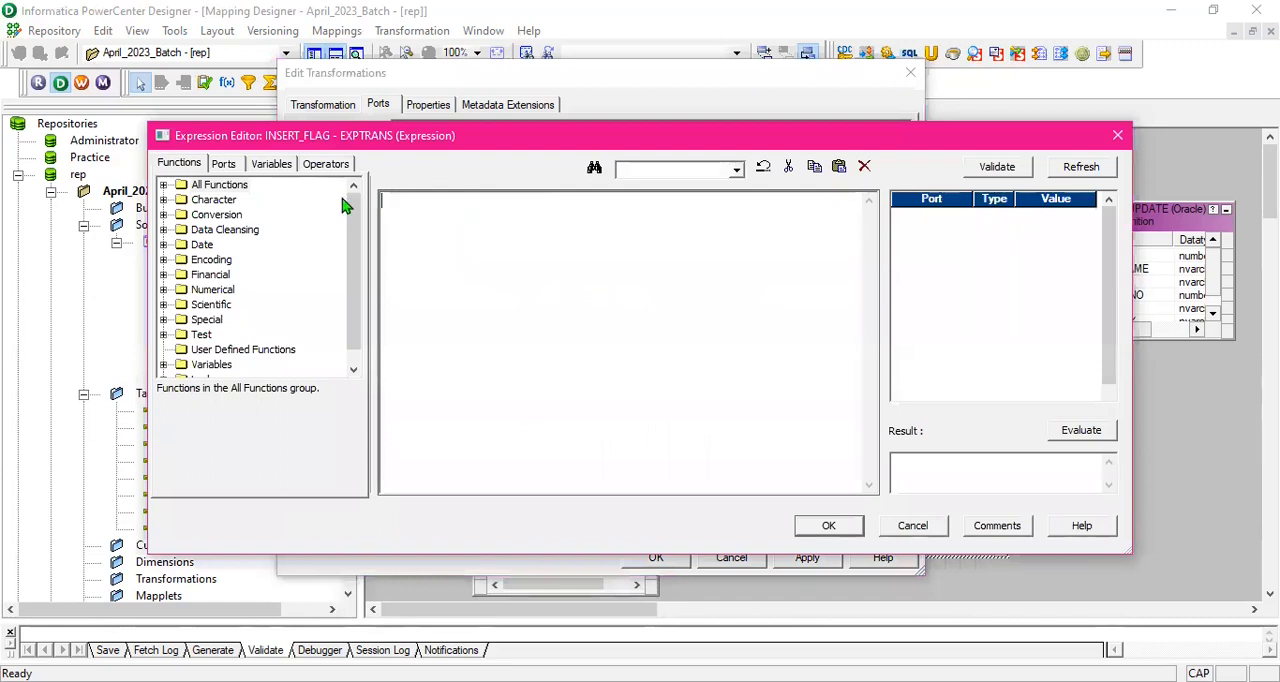
click(163, 185)
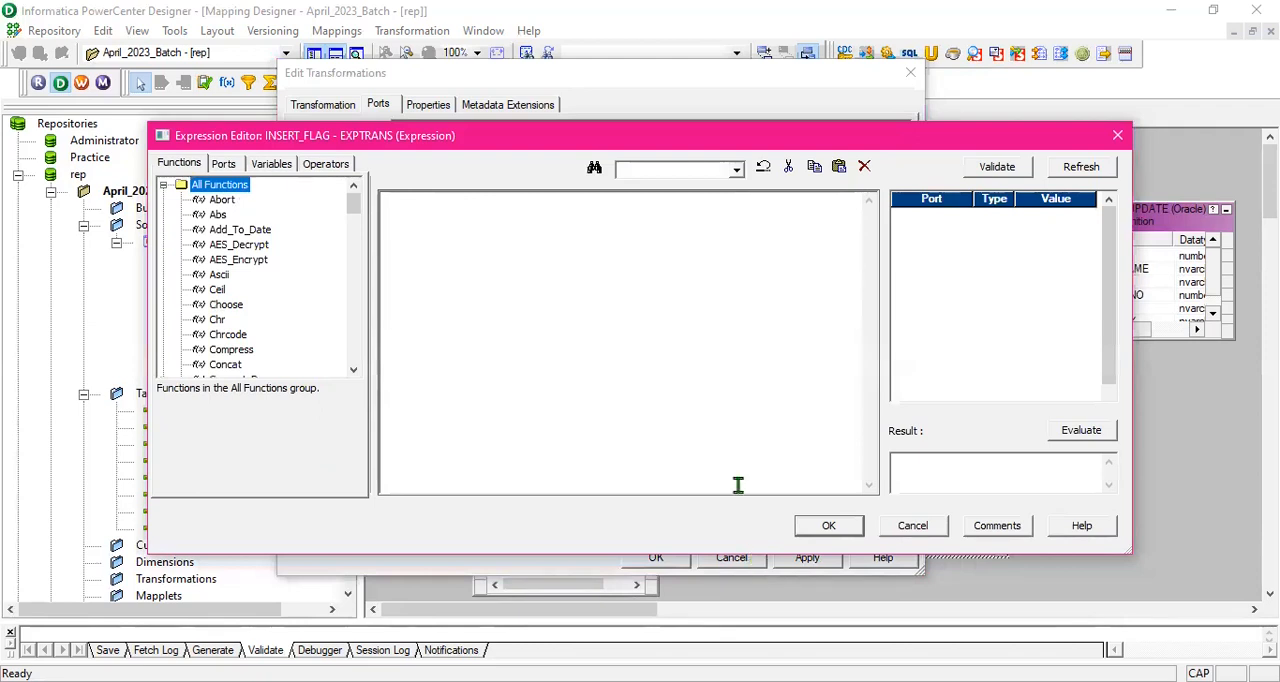
scroll(237, 282, down, 1)
scroll(237, 282, down, 6)
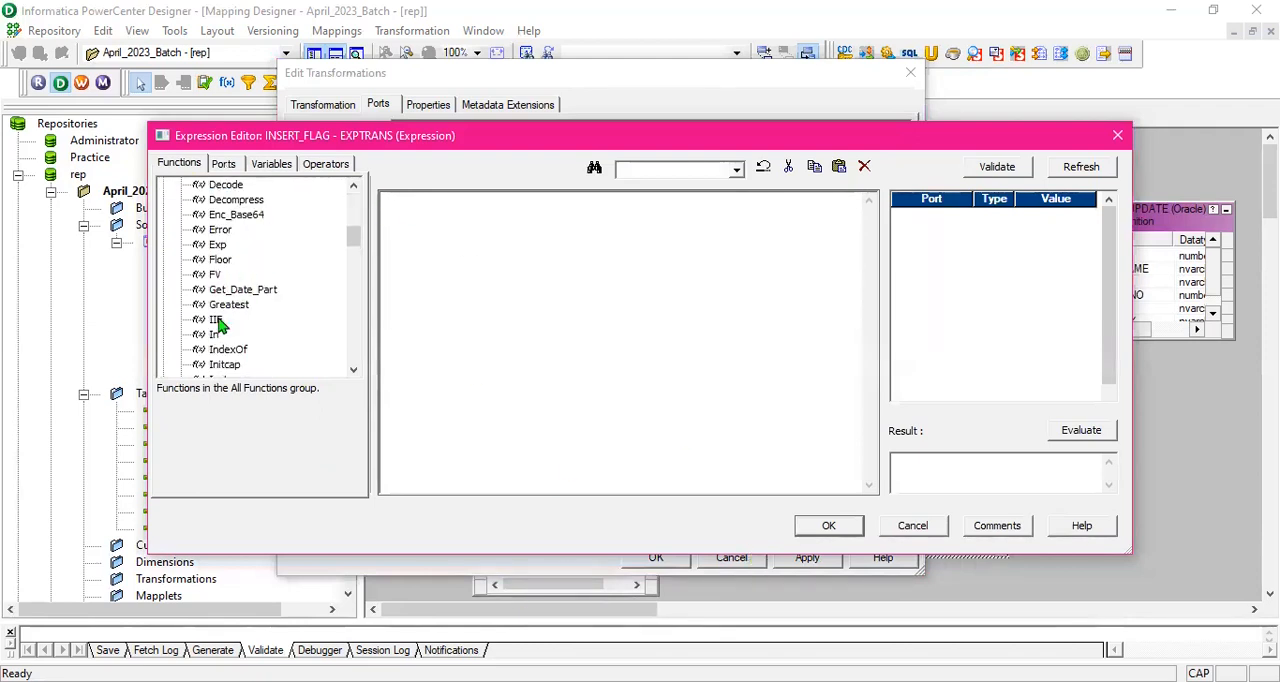
double_click(216, 320)
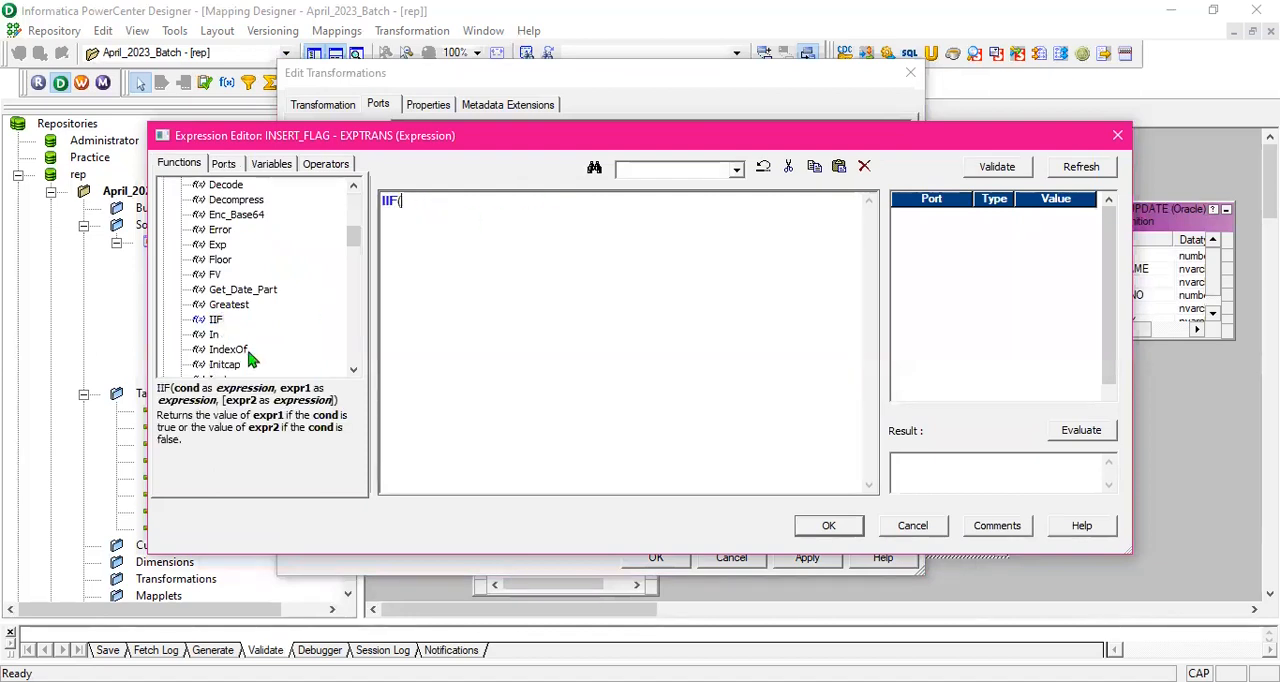
scroll(237, 330, down, 1)
scroll(257, 316, down, 1)
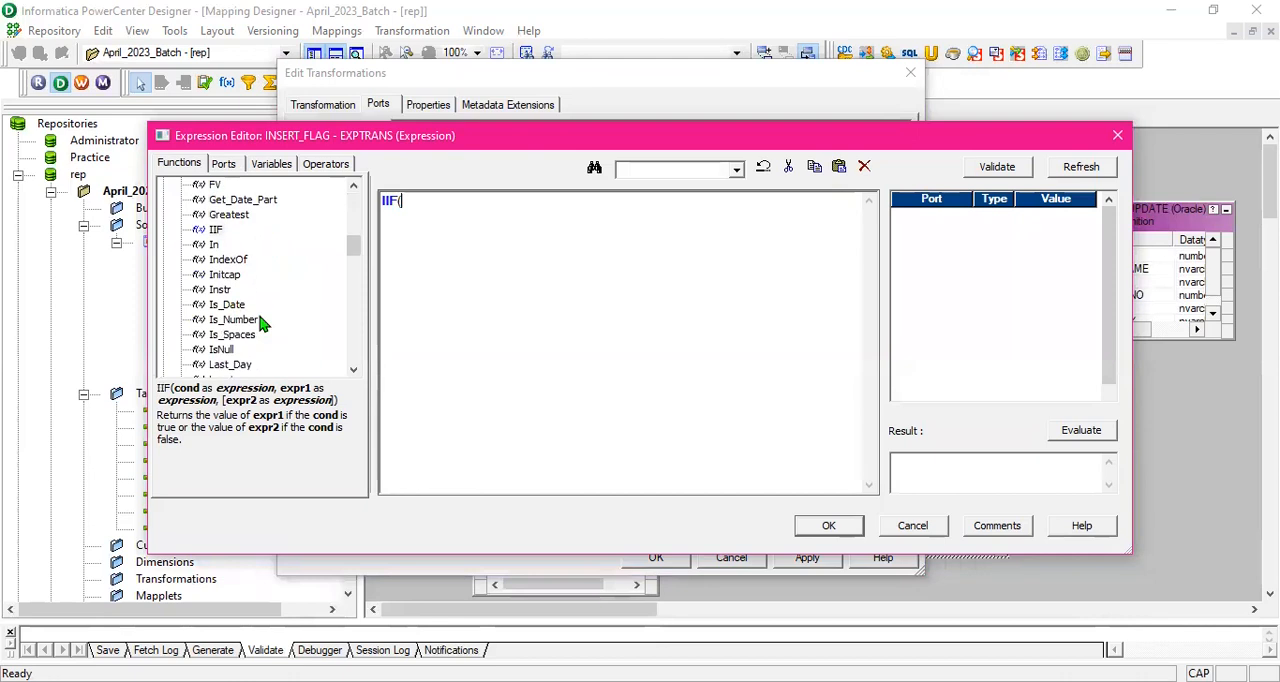
double_click(222, 349)
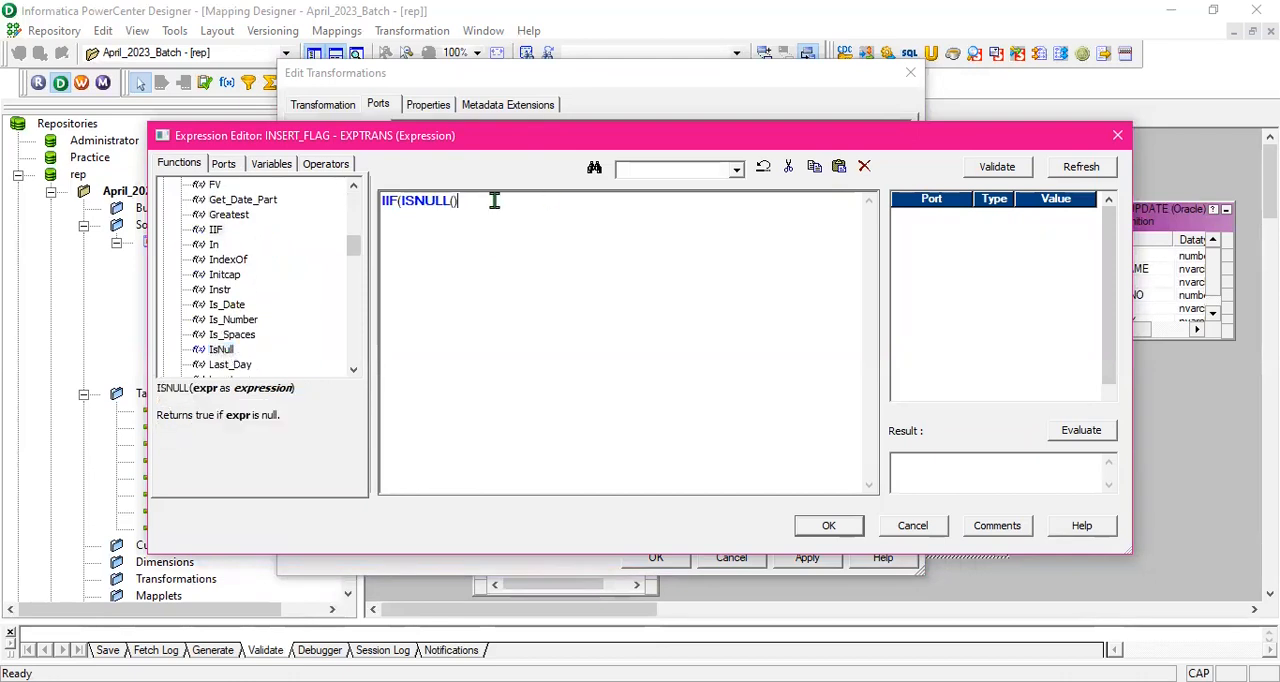
- Complete the INSERT_FLAG expression as IIF(ISNULL(STUD_ID1),TRUE,FALSE), then validate and accept it
click(223, 164)
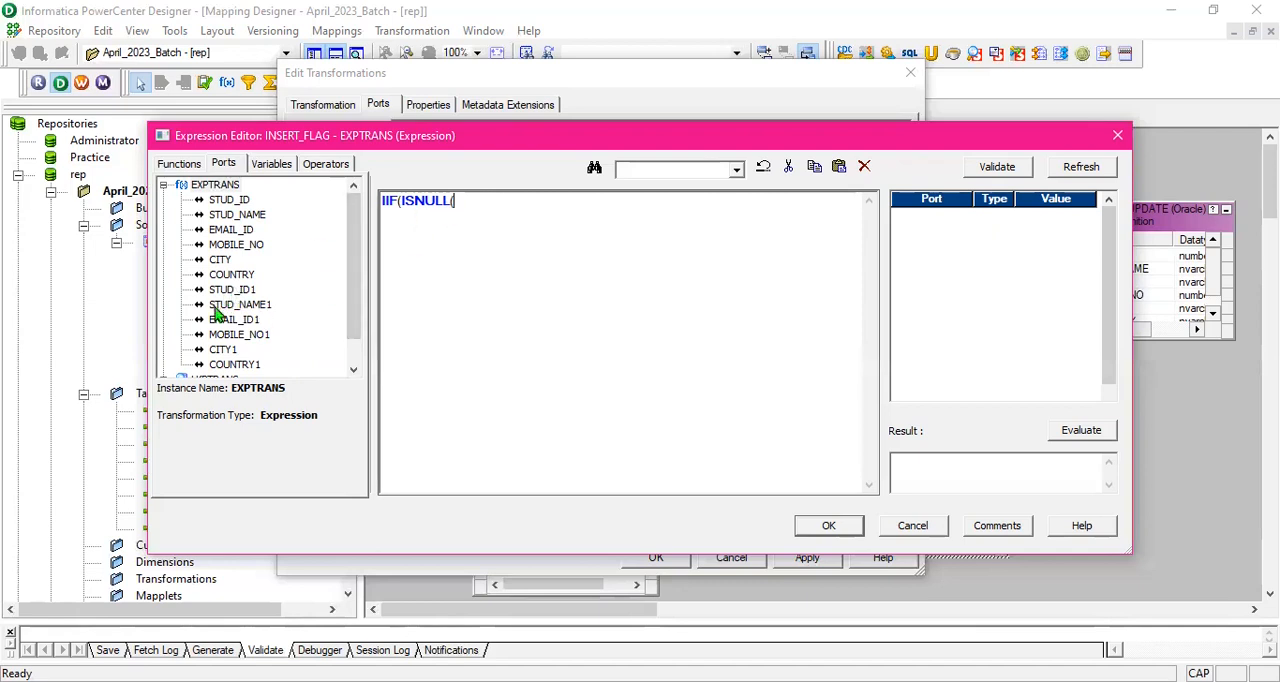
click(238, 291)
double_click(240, 292)
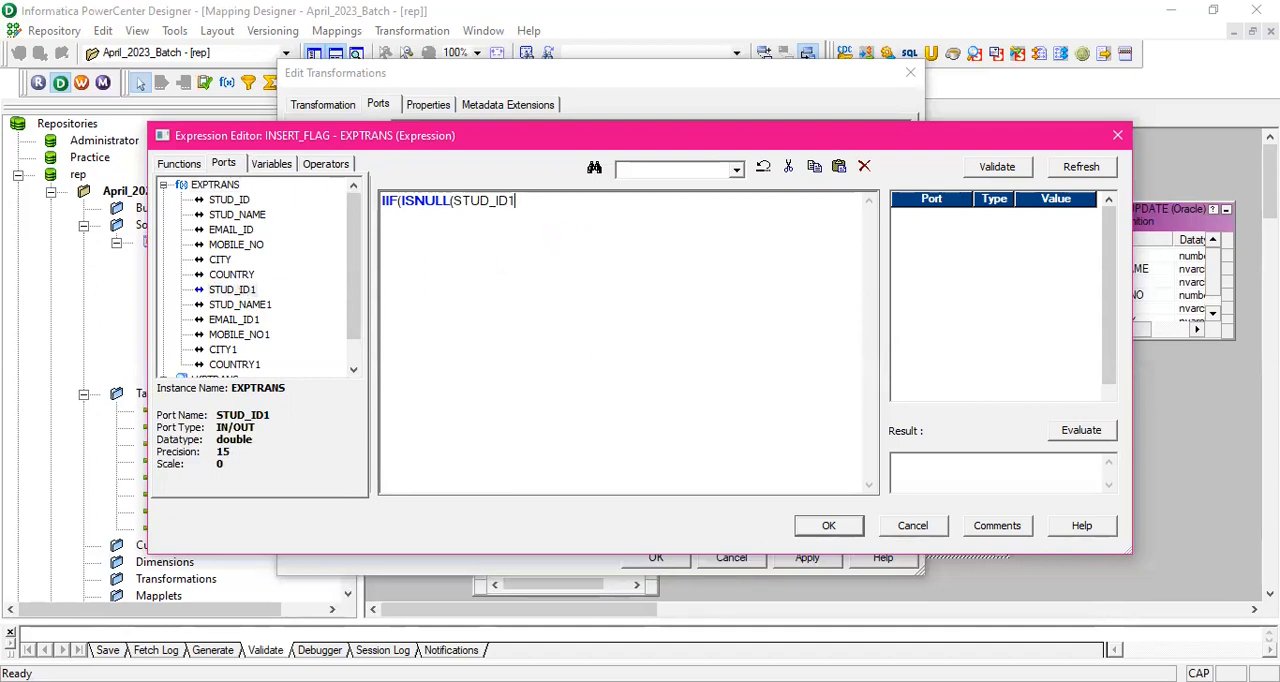
text(),TRUE,FALSE)
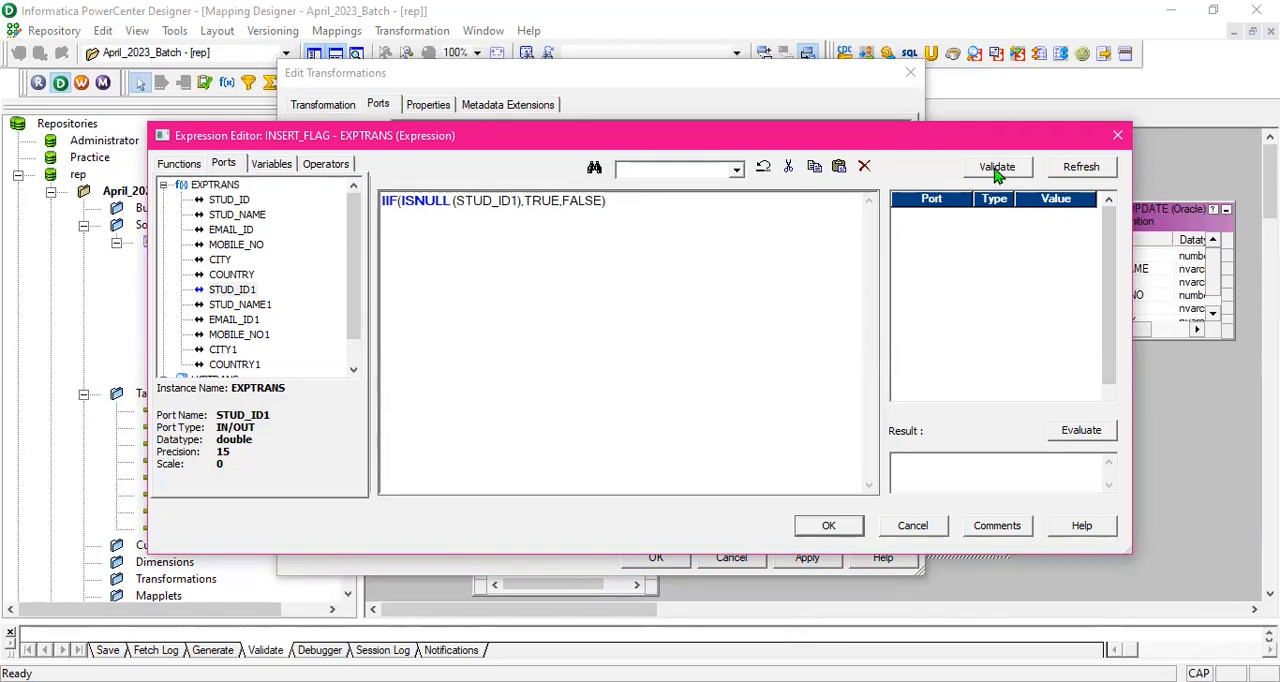
click(997, 167)
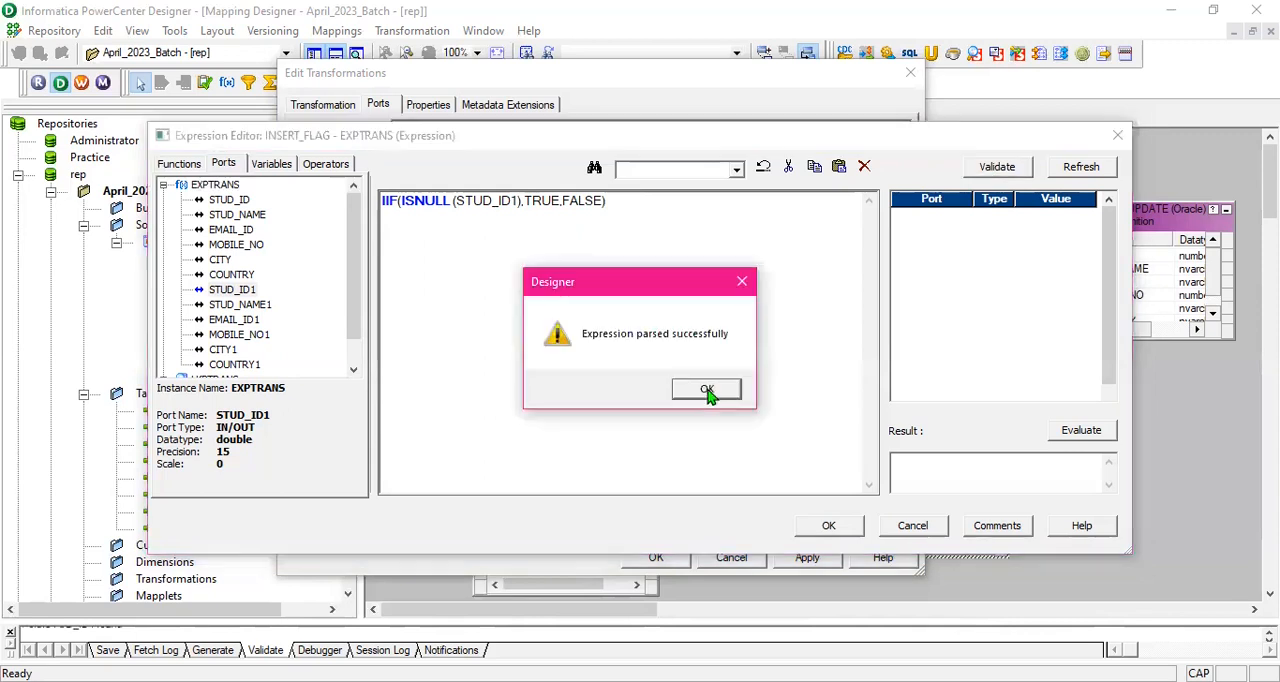
click(707, 392)
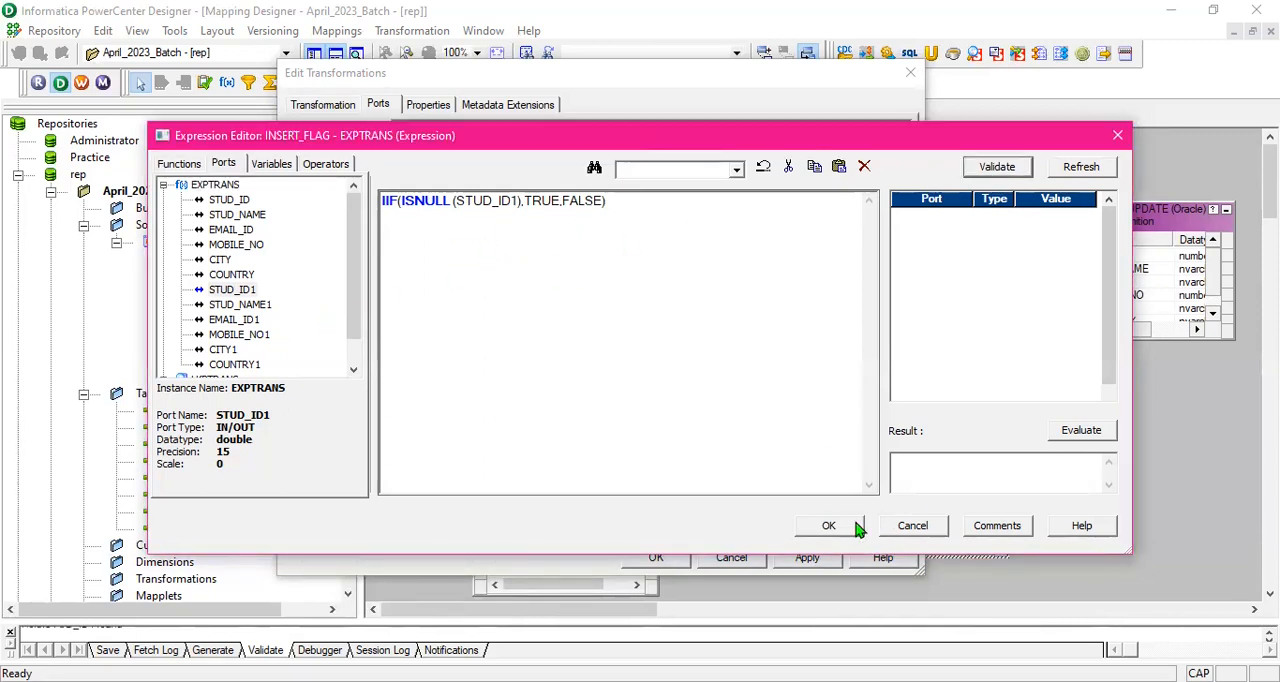
click(829, 526)
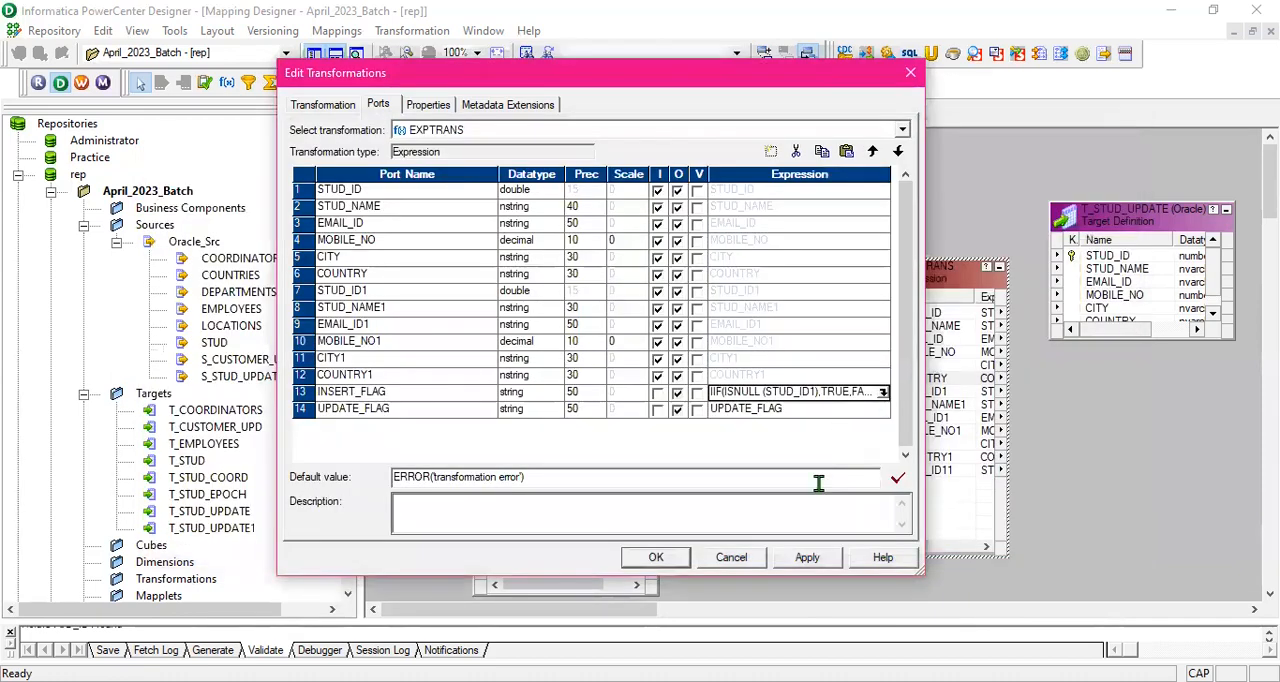
- Replace the default expression of the UPDATE_FLAG port with the opening of an IIF function
click(818, 410)
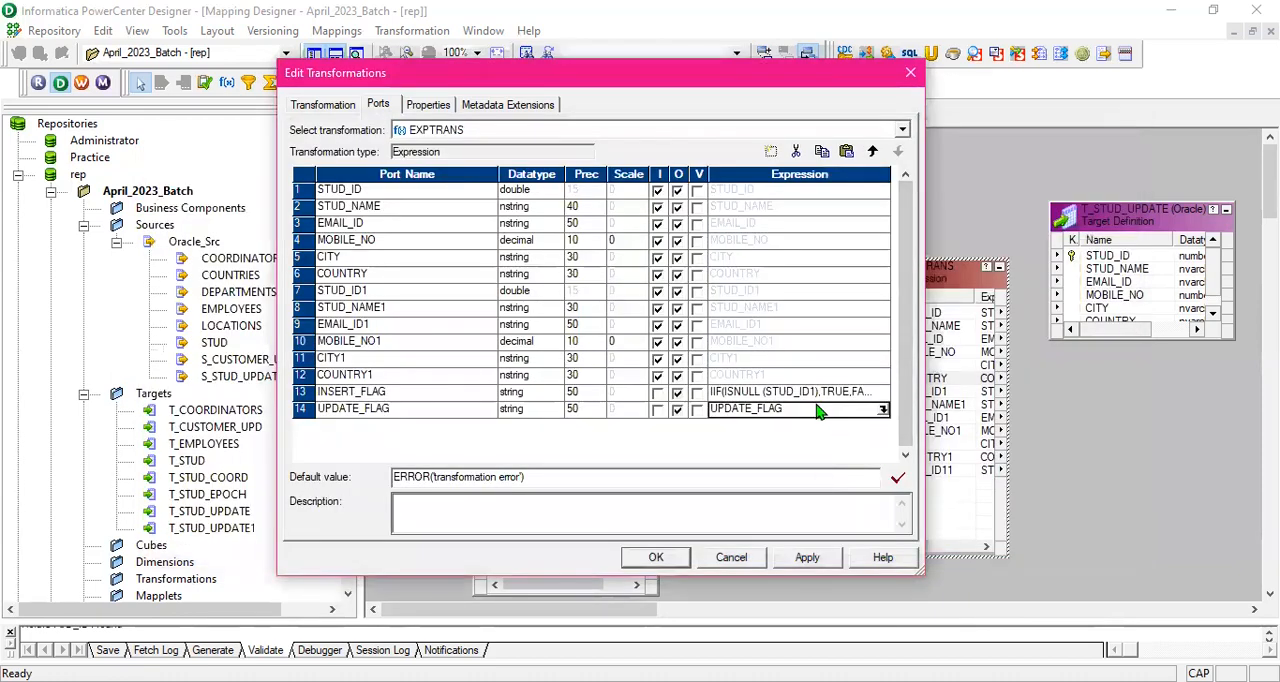
click(884, 410)
drag(474, 201, 379, 199)
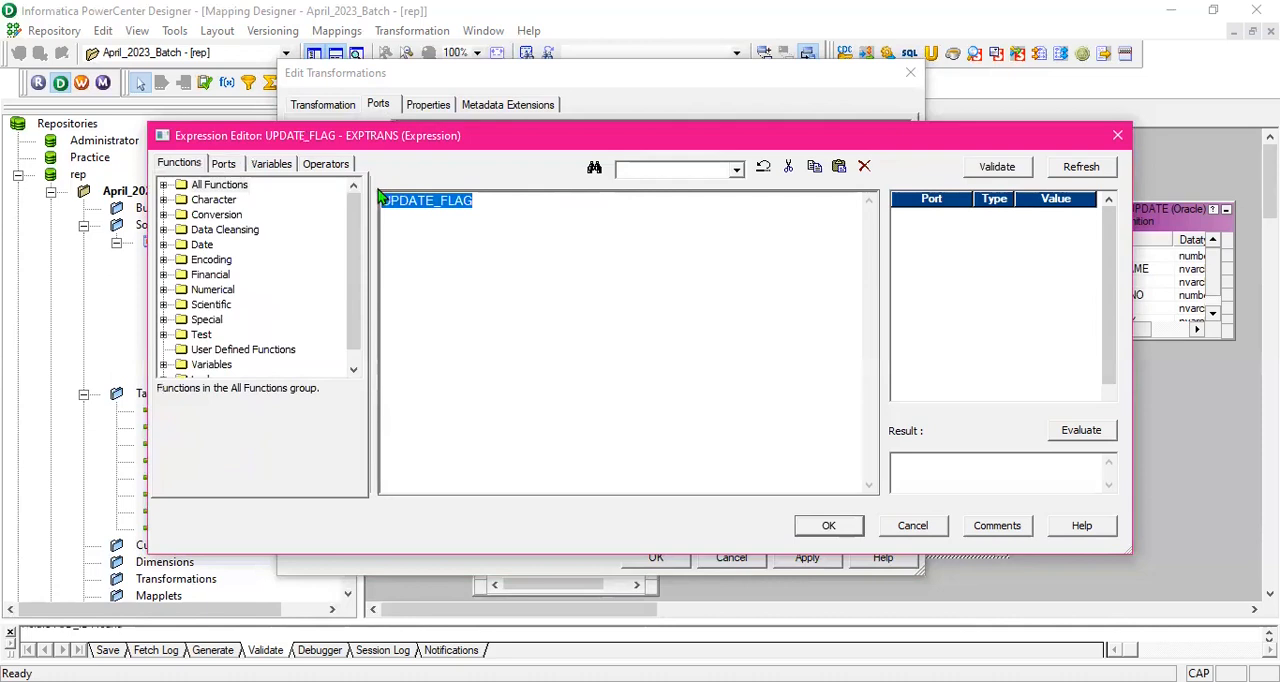
key(Delete)
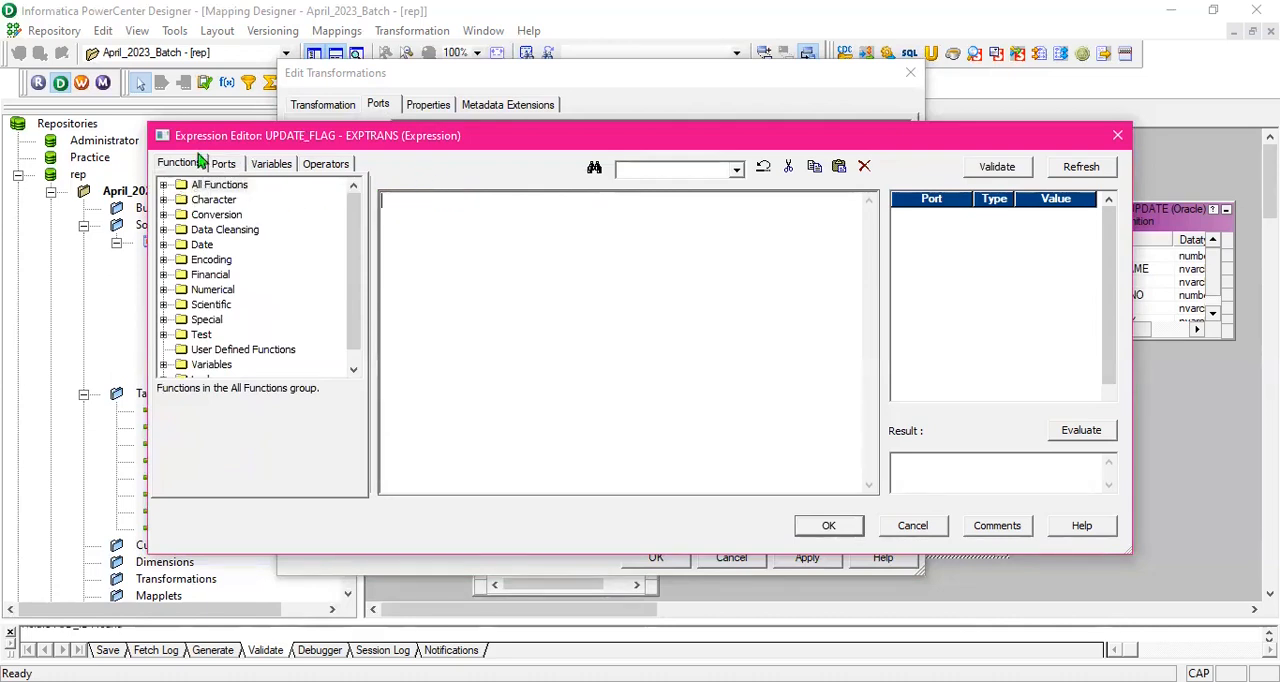
click(164, 185)
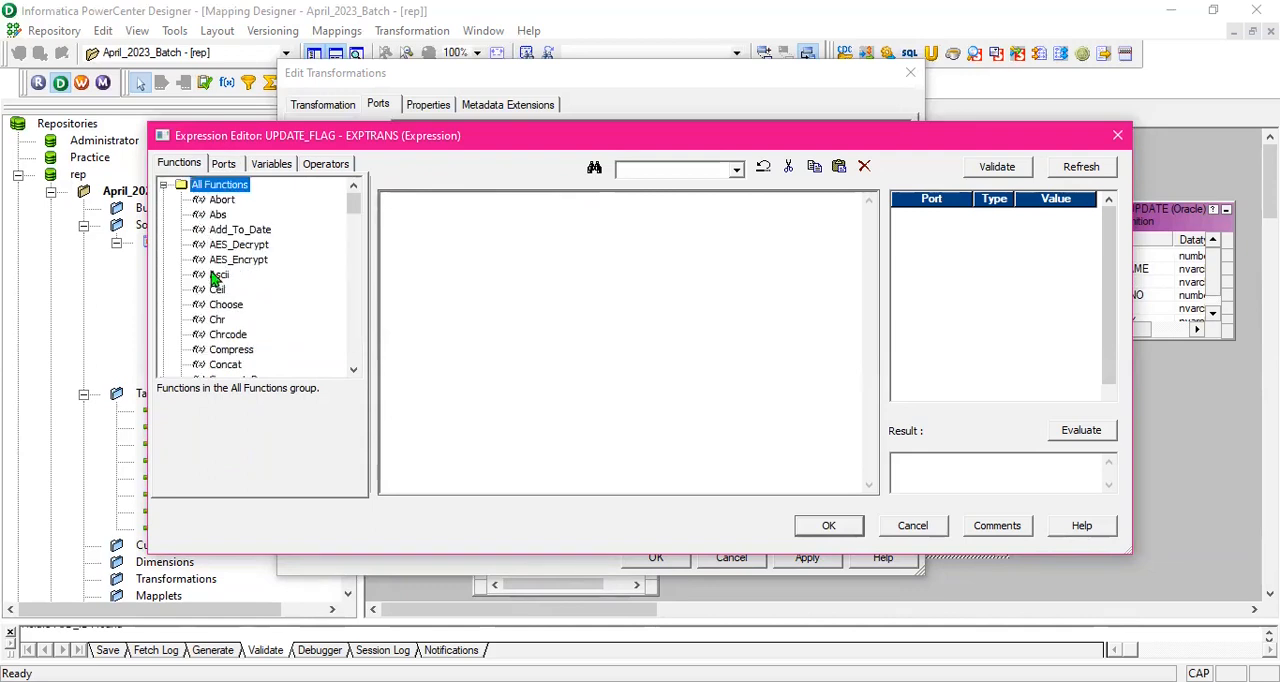
scroll(215, 280, down, 2)
scroll(250, 365, down, 5)
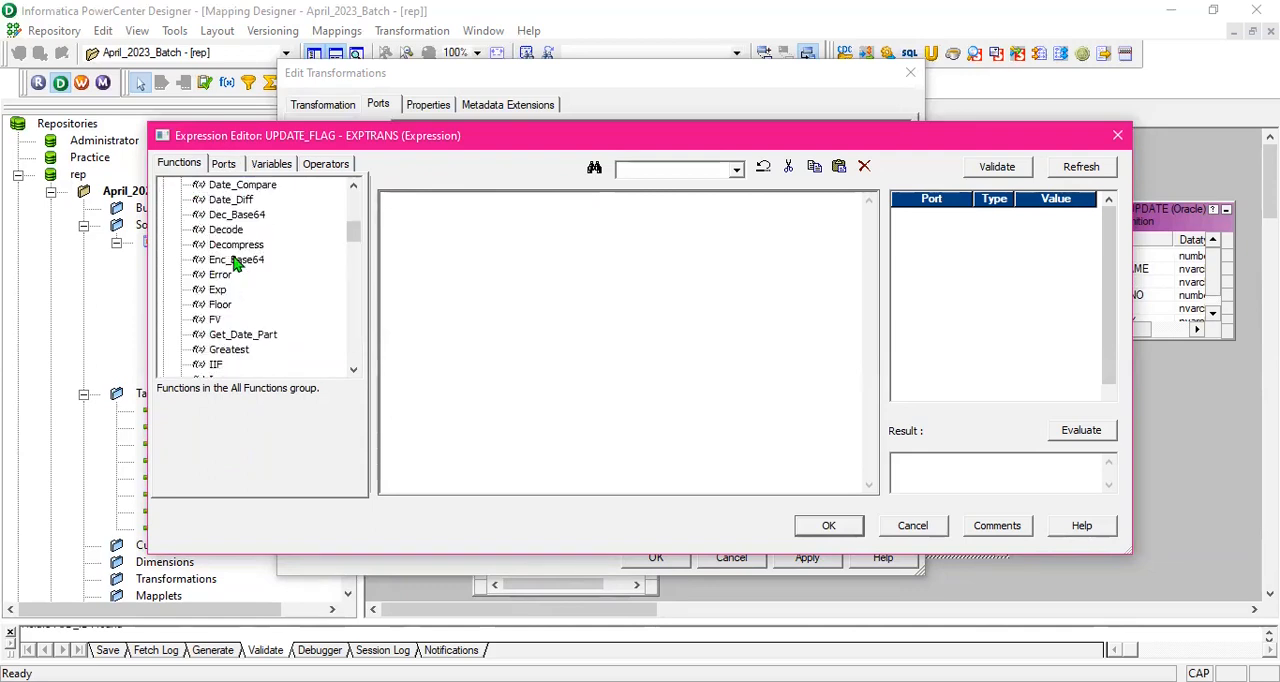
double_click(215, 320)
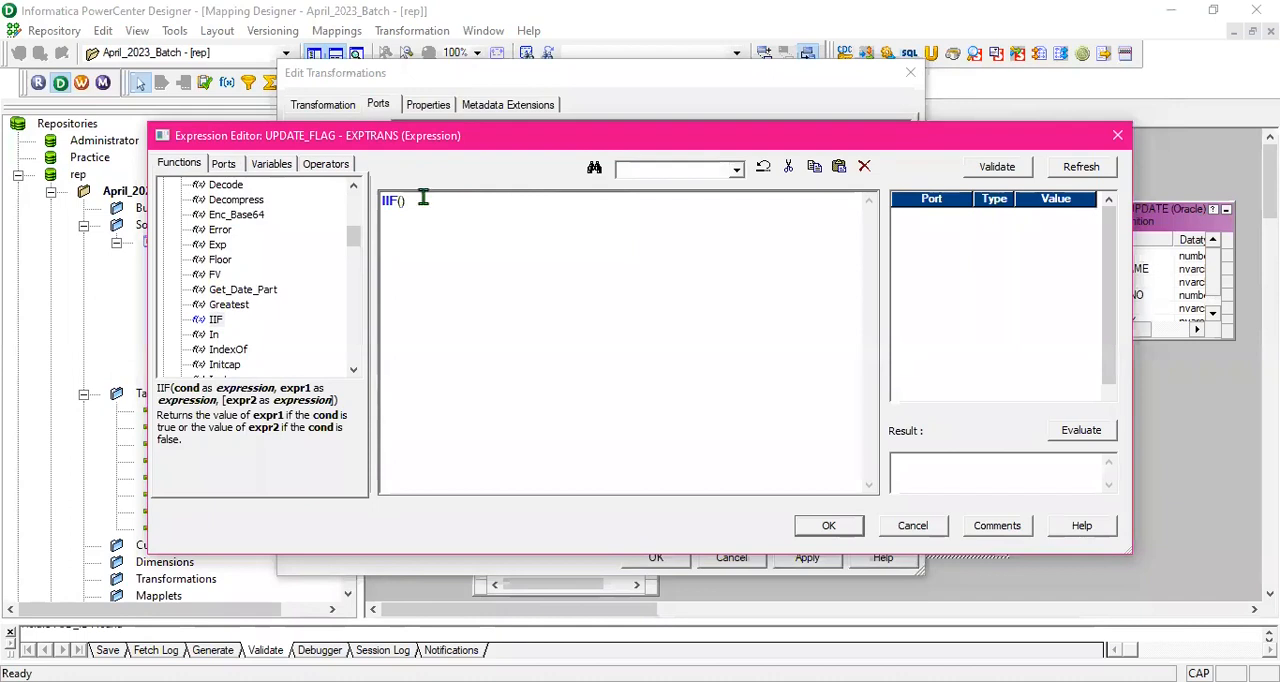
- Enter STUD_ID=STUD_ID1 AND as the first part of the IIF condition for UPDATE_FLAG
click(230, 164)
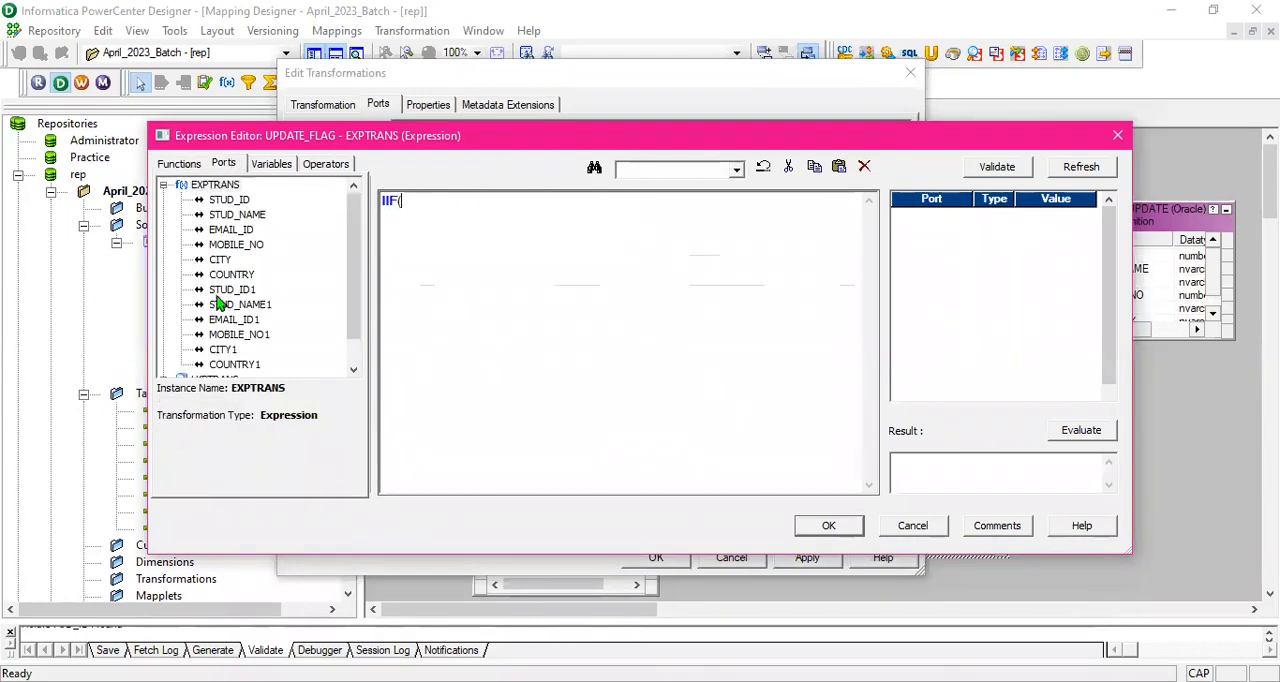
double_click(229, 200)
text(=)
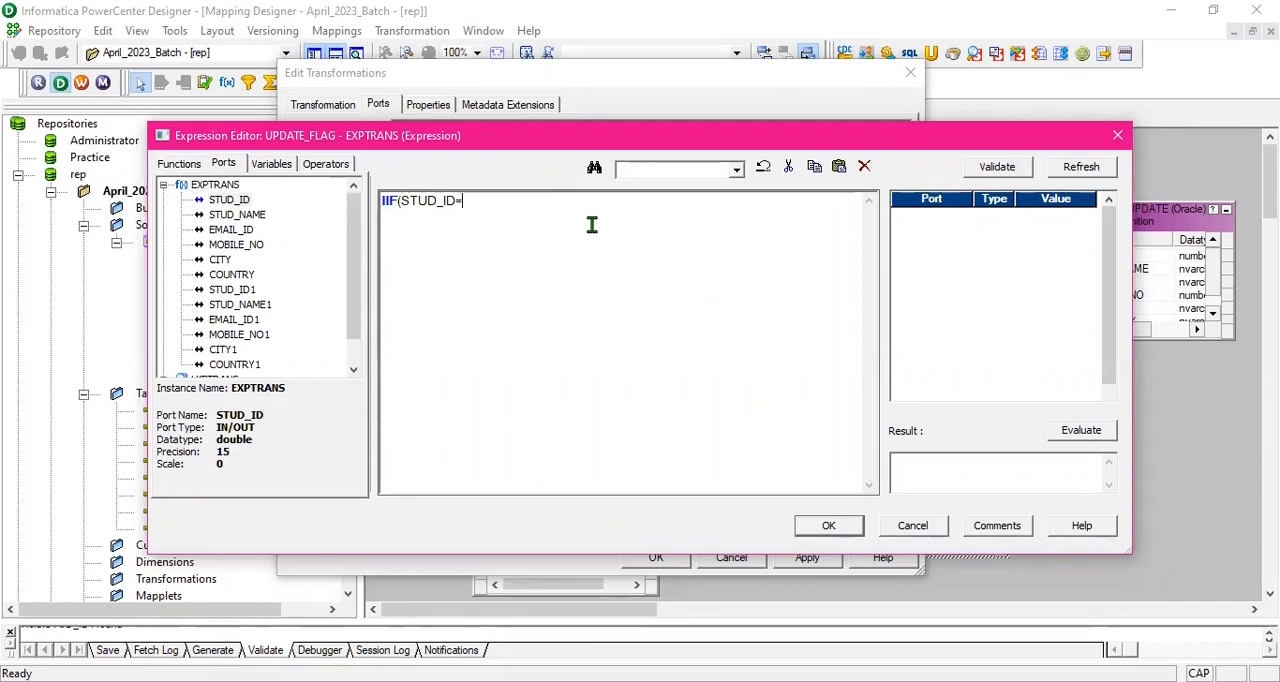
double_click(242, 290)
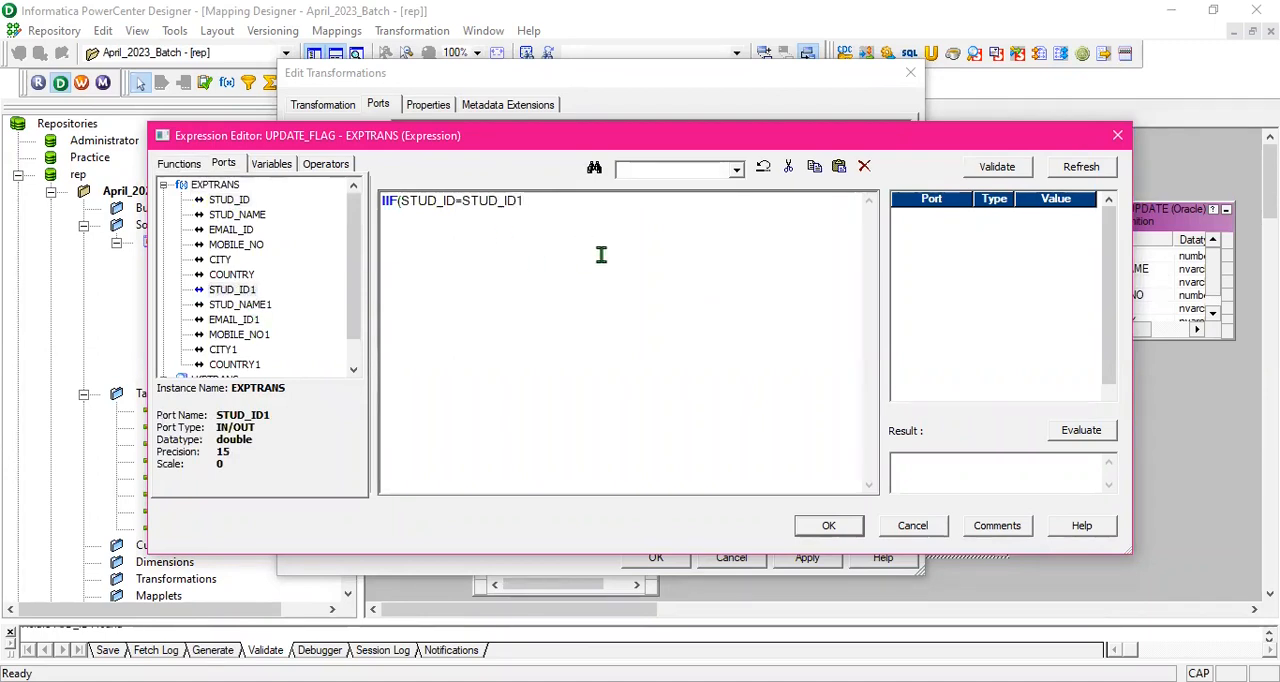
text(AND)
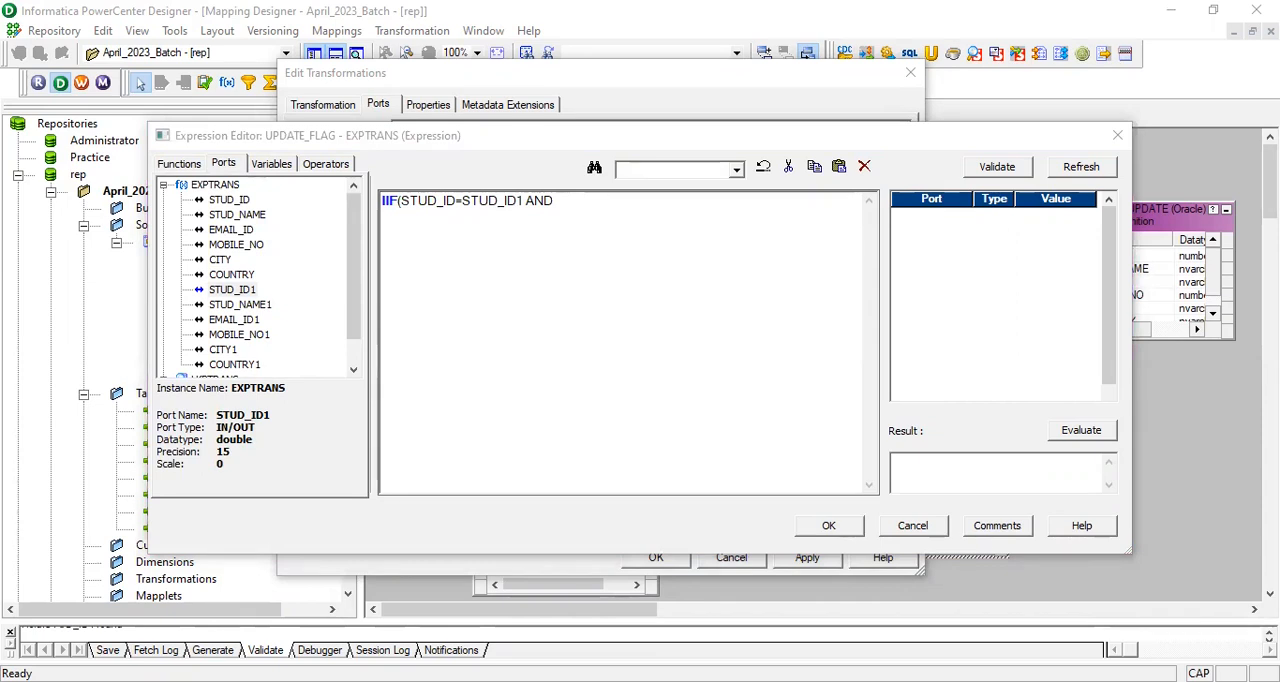
click(440, 205)
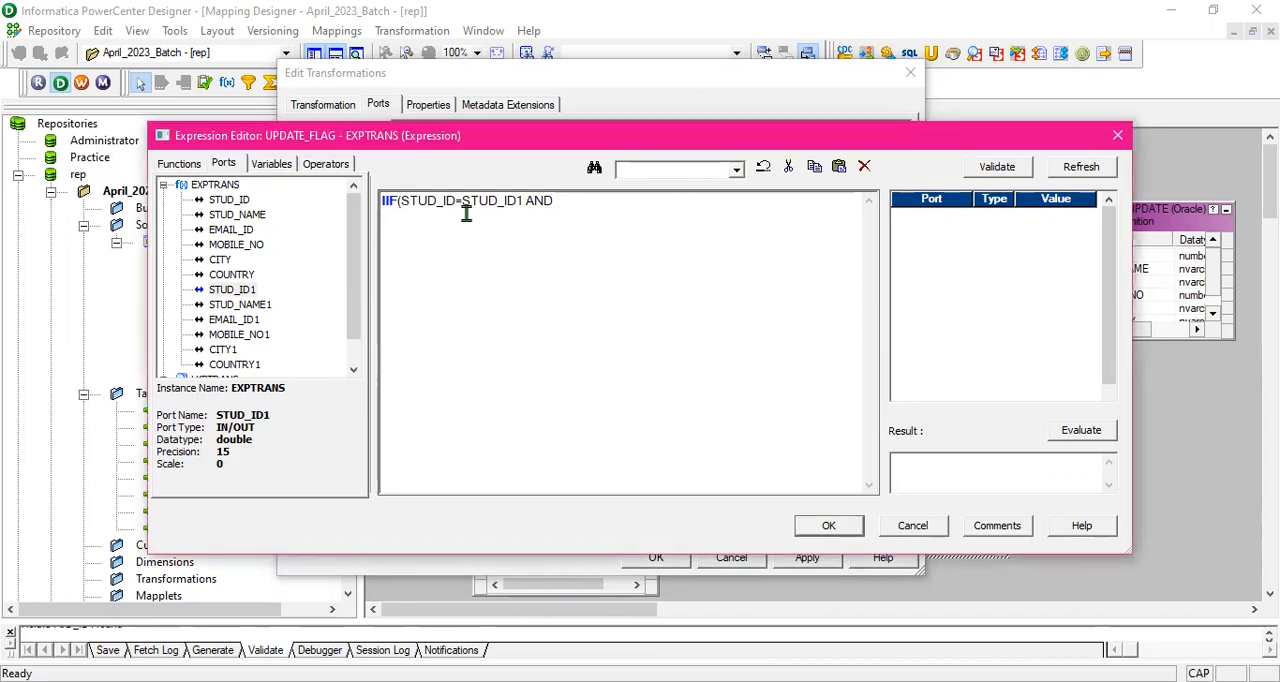
- Append the comparison STUD_NAME!=STUD_NAME1 to the UPDATE_FLAG condition
click(245, 218)
double_click(247, 222)
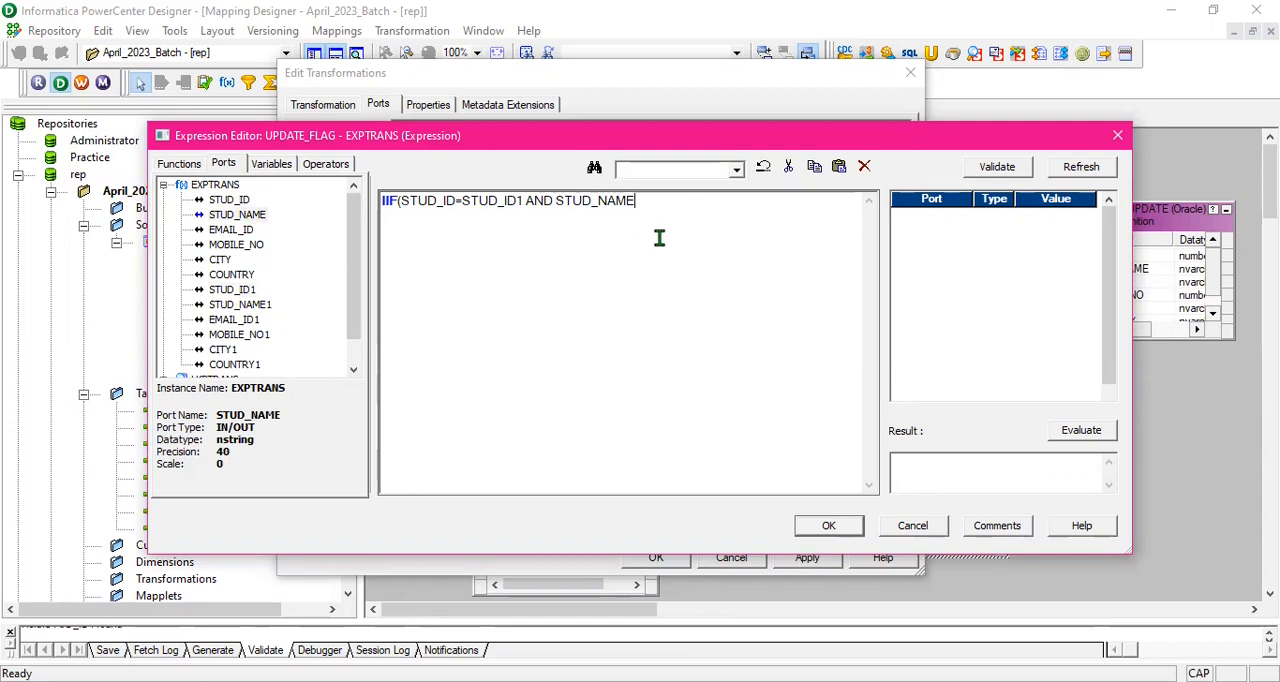
text(!)
text(=)
double_click(240, 304)
- Extend the UPDATE_FLAG condition with OR EMAIL_ID!=EMAIL_ID1
text(O)
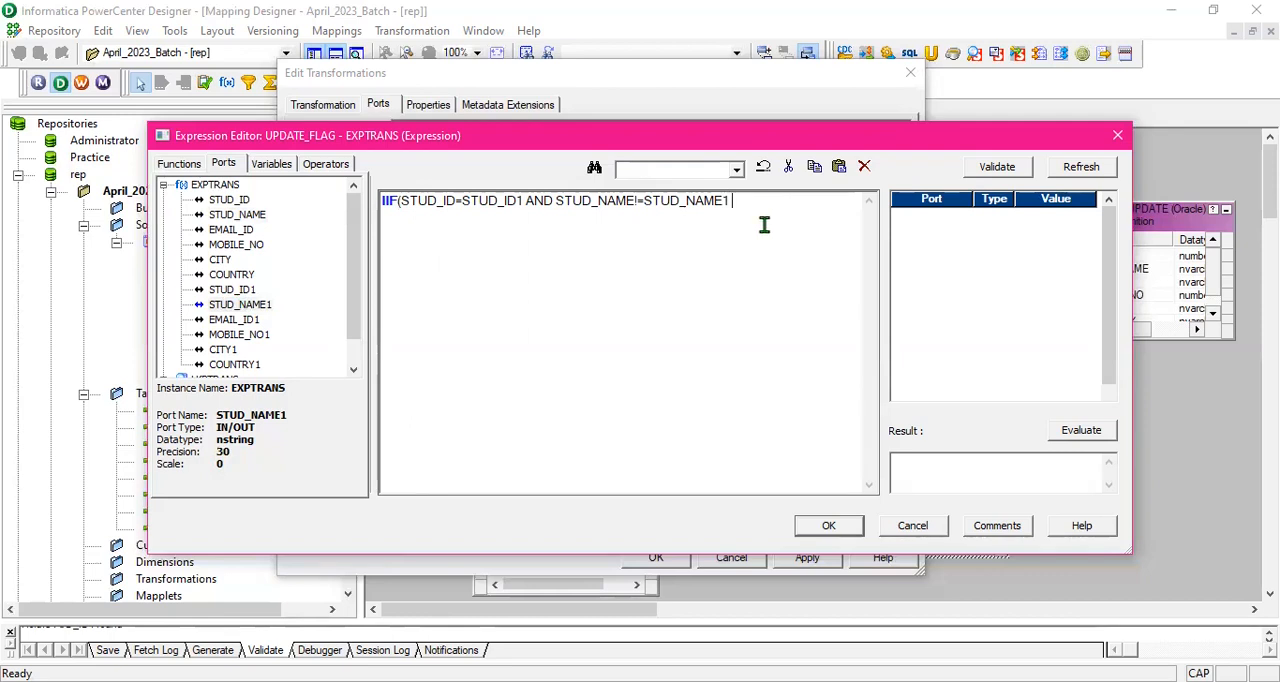
text(R)
double_click(231, 231)
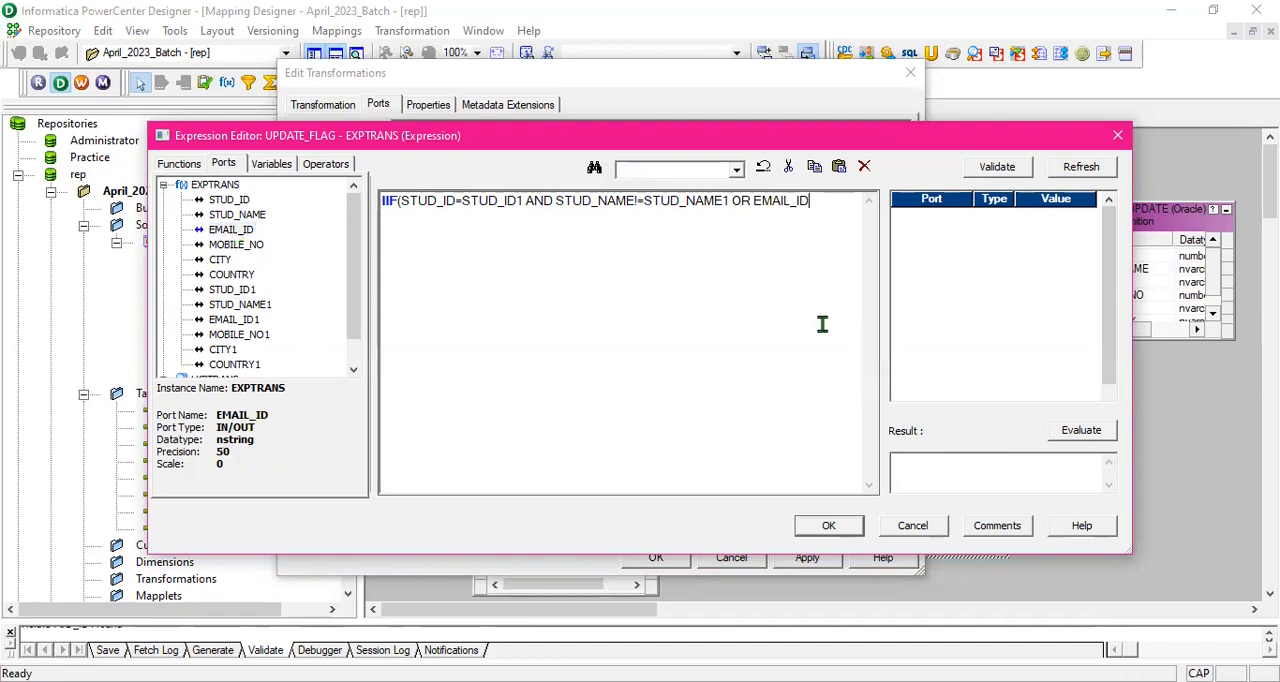
text(!=)
double_click(240, 319)
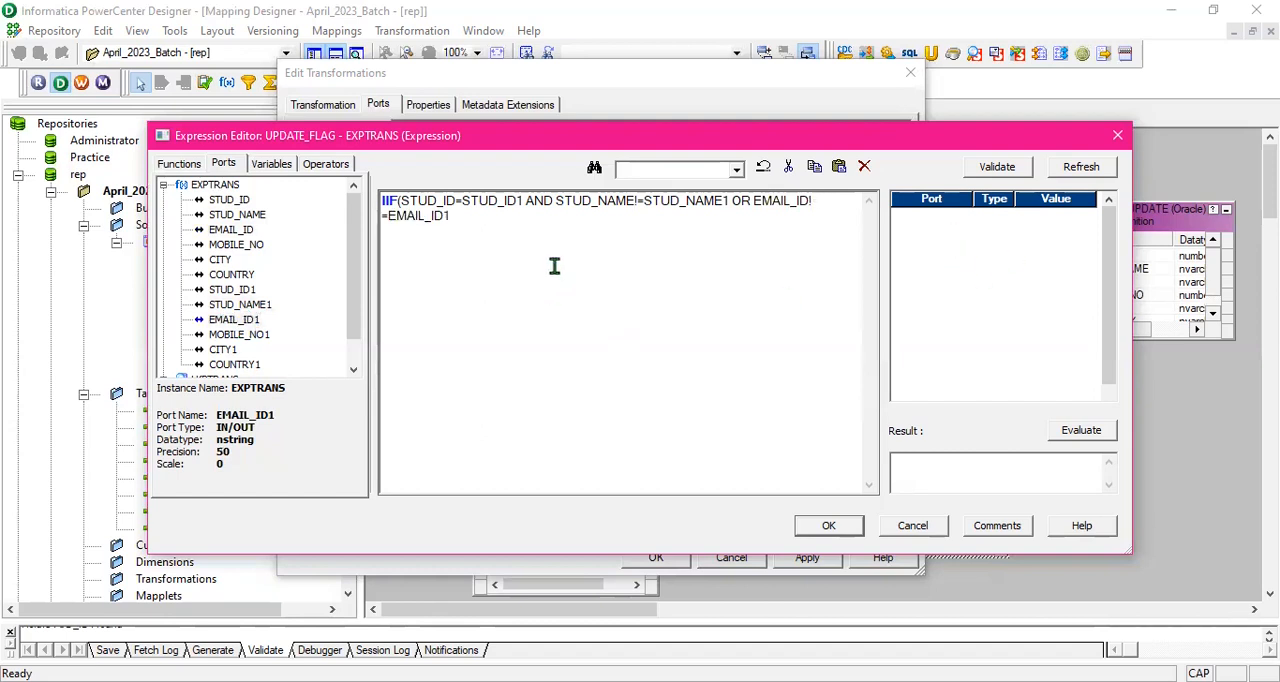
- Extend the UPDATE_FLAG condition with OR MOBILE_NO!=MOBILE_NO1
text(OR)
double_click(234, 245)
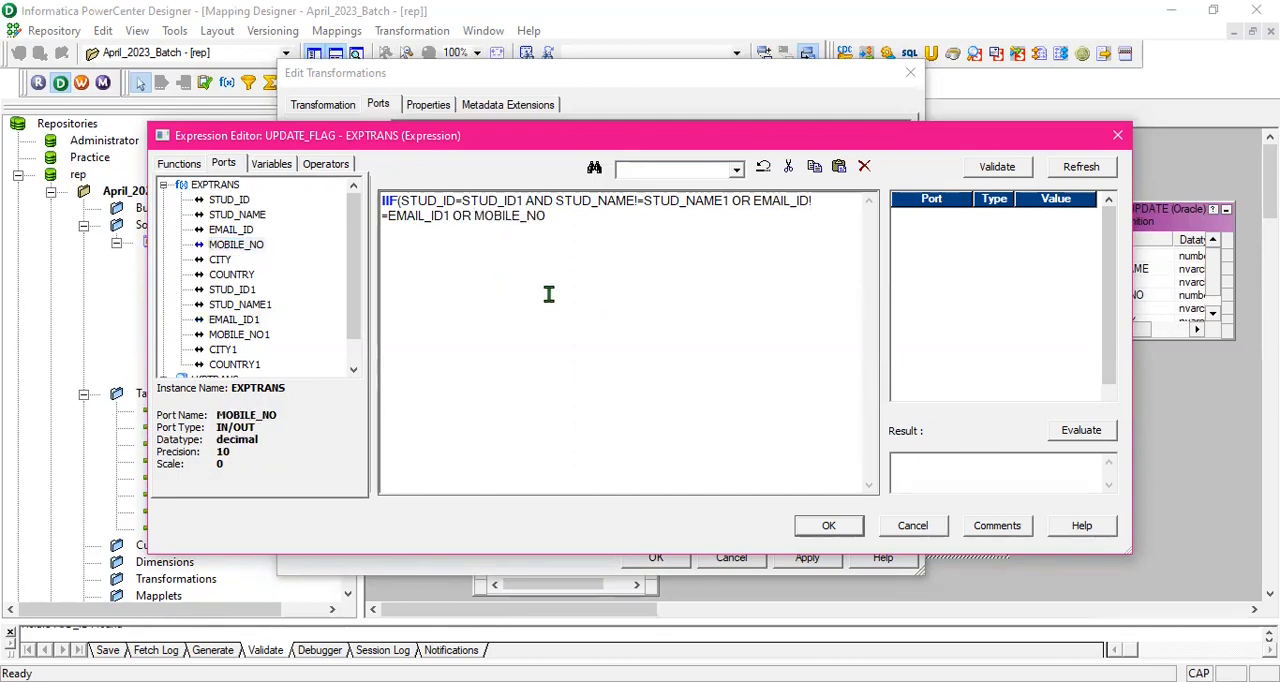
text(!)
click(253, 340)
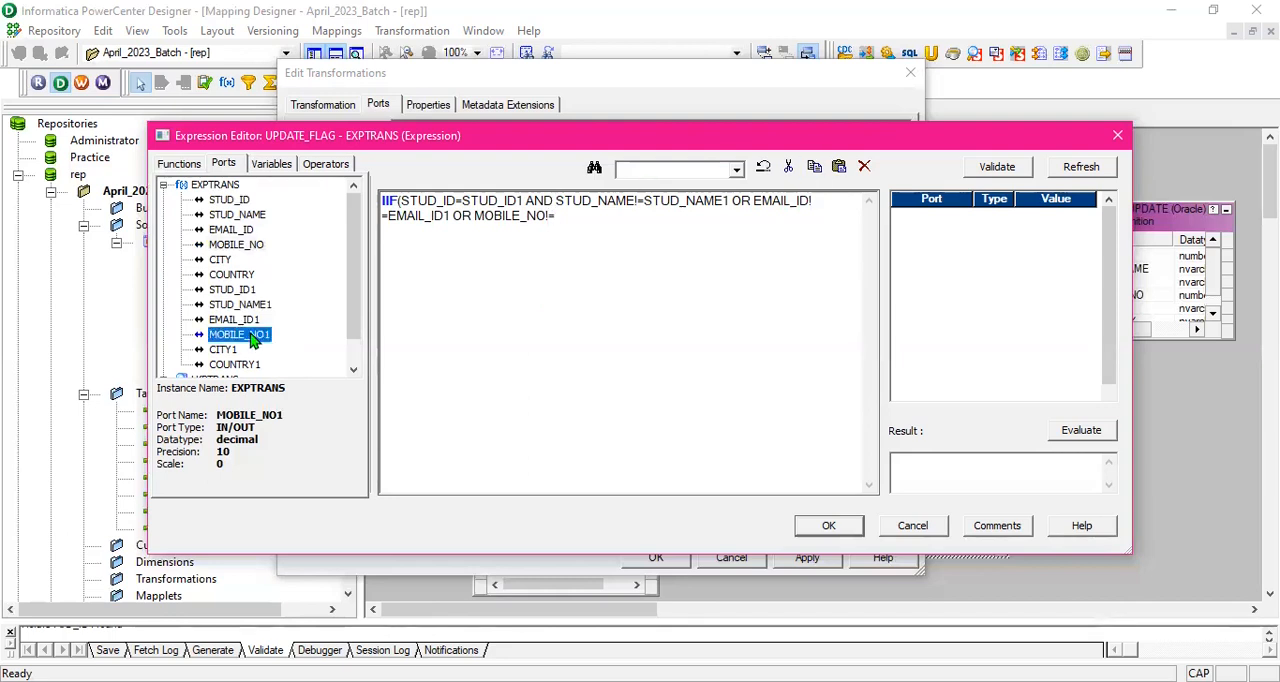
double_click(253, 340)
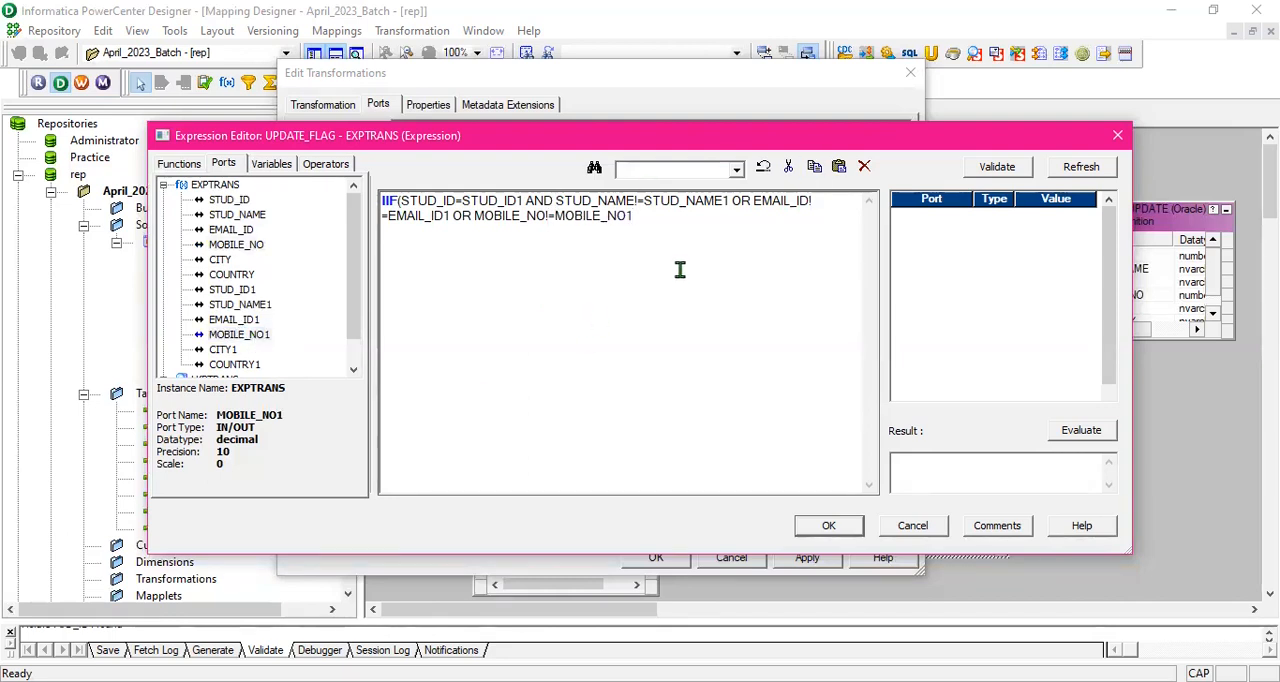
- Extend the UPDATE_FLAG condition with OR CITY!=CITY1
text(OR)
double_click(220, 260)
text(!)
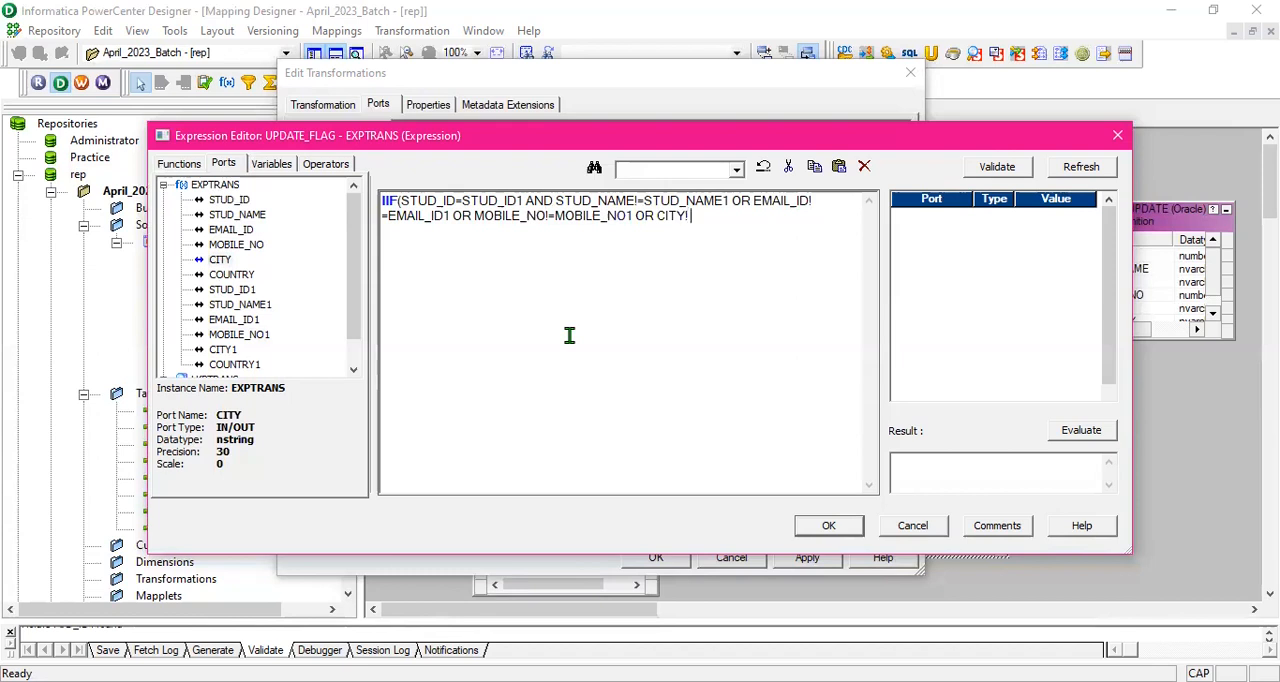
text(=)
scroll(240, 345, down, 1)
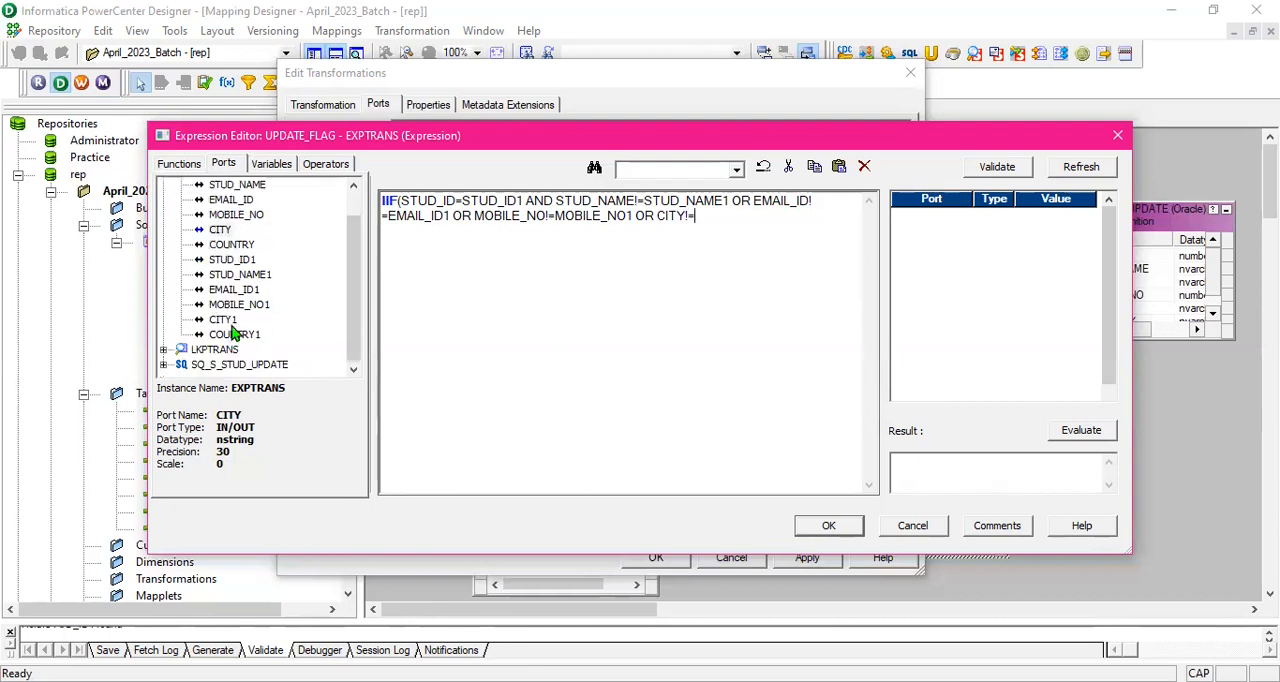
double_click(223, 320)
- Extend the UPDATE_FLAG condition with OR COUNTRY!=COUNTRY1
text(OR)
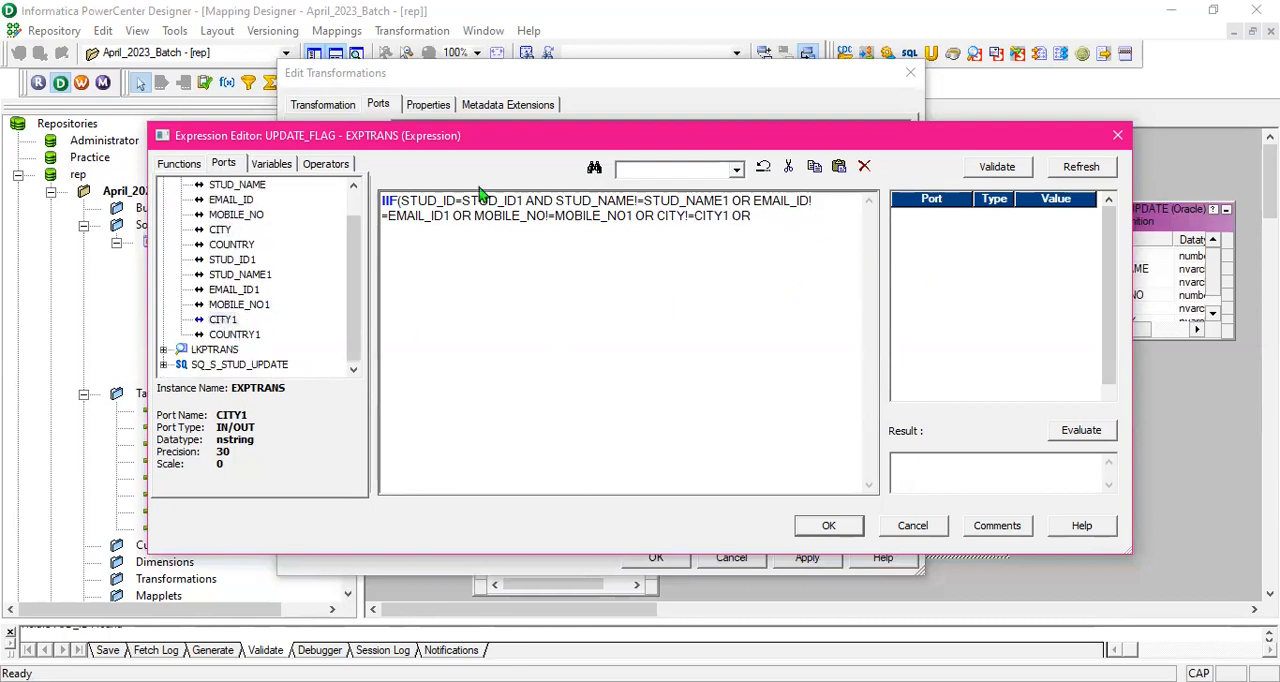
click(228, 245)
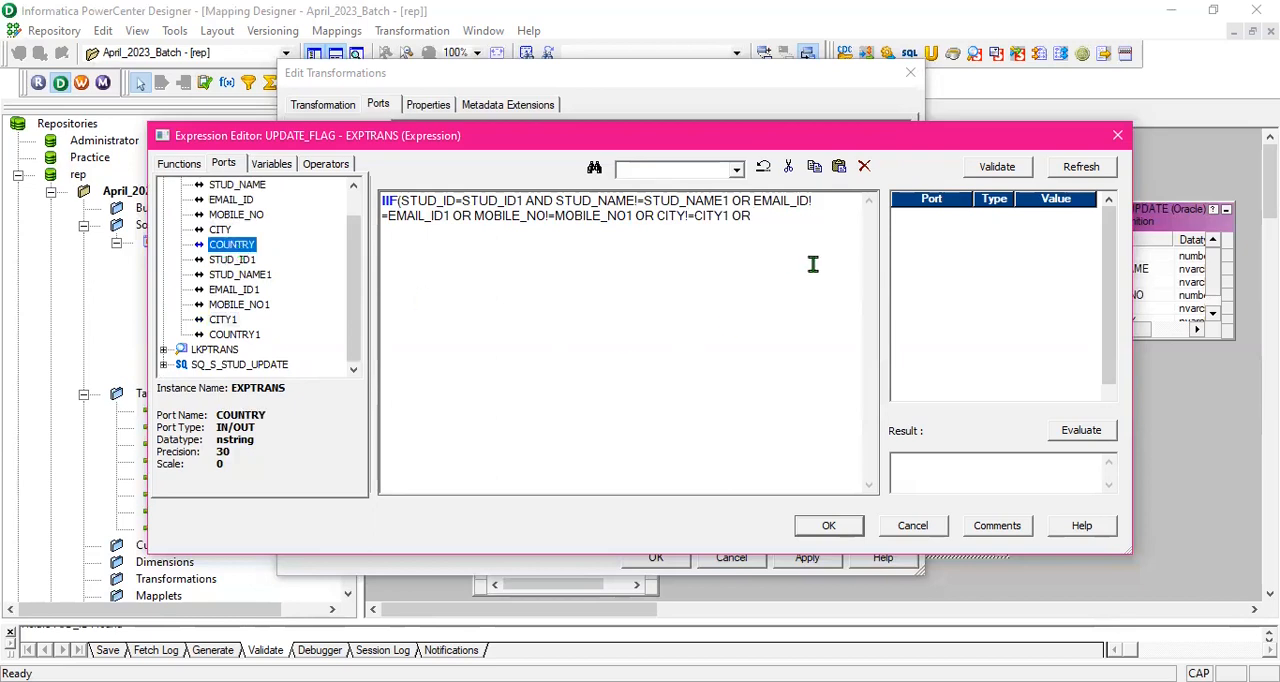
click(771, 216)
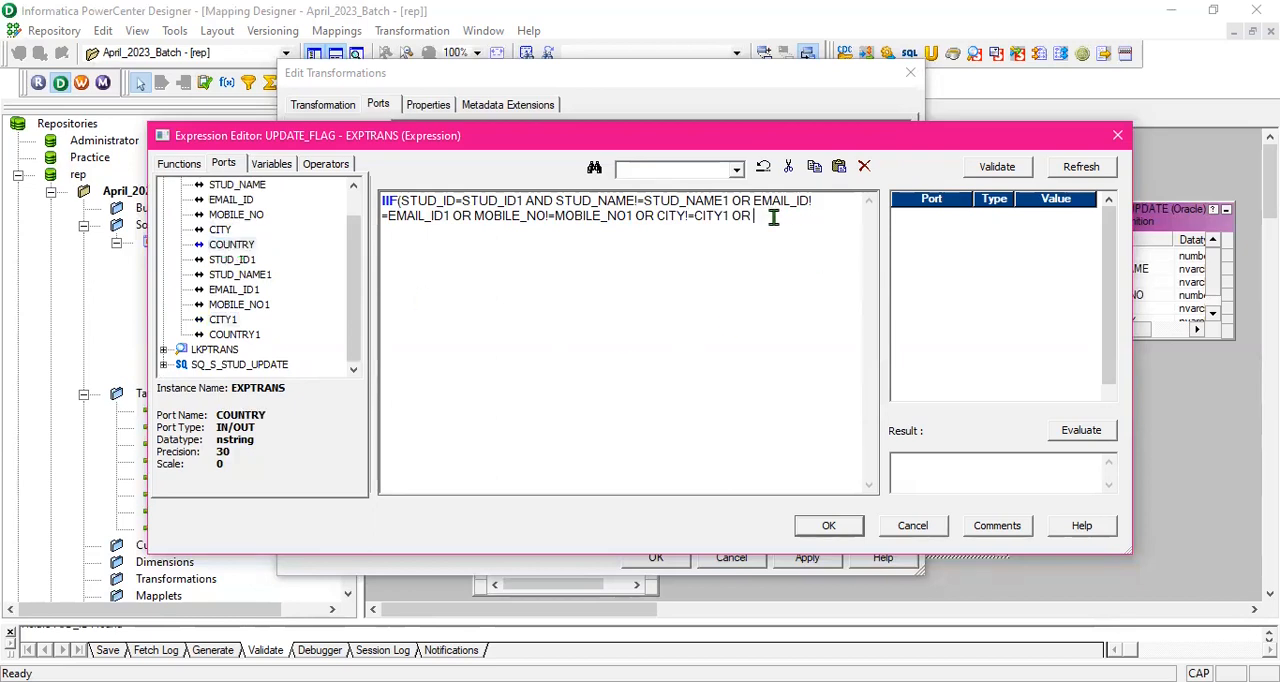
double_click(229, 245)
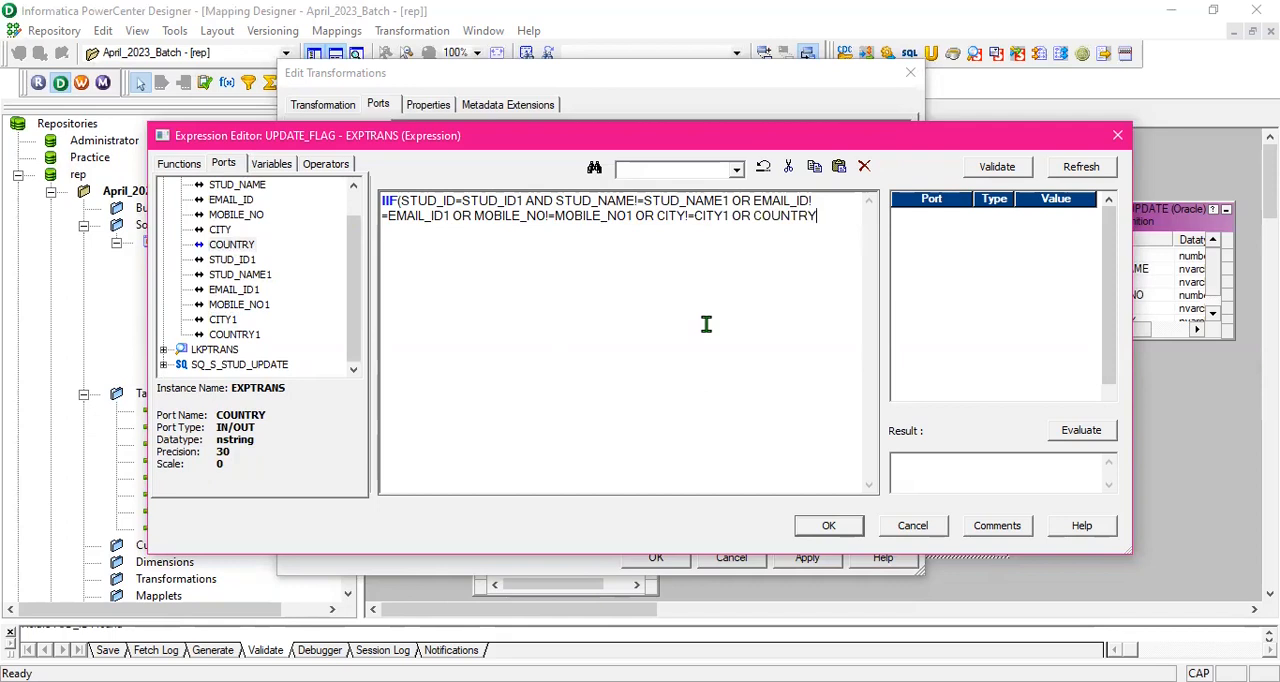
text(!)
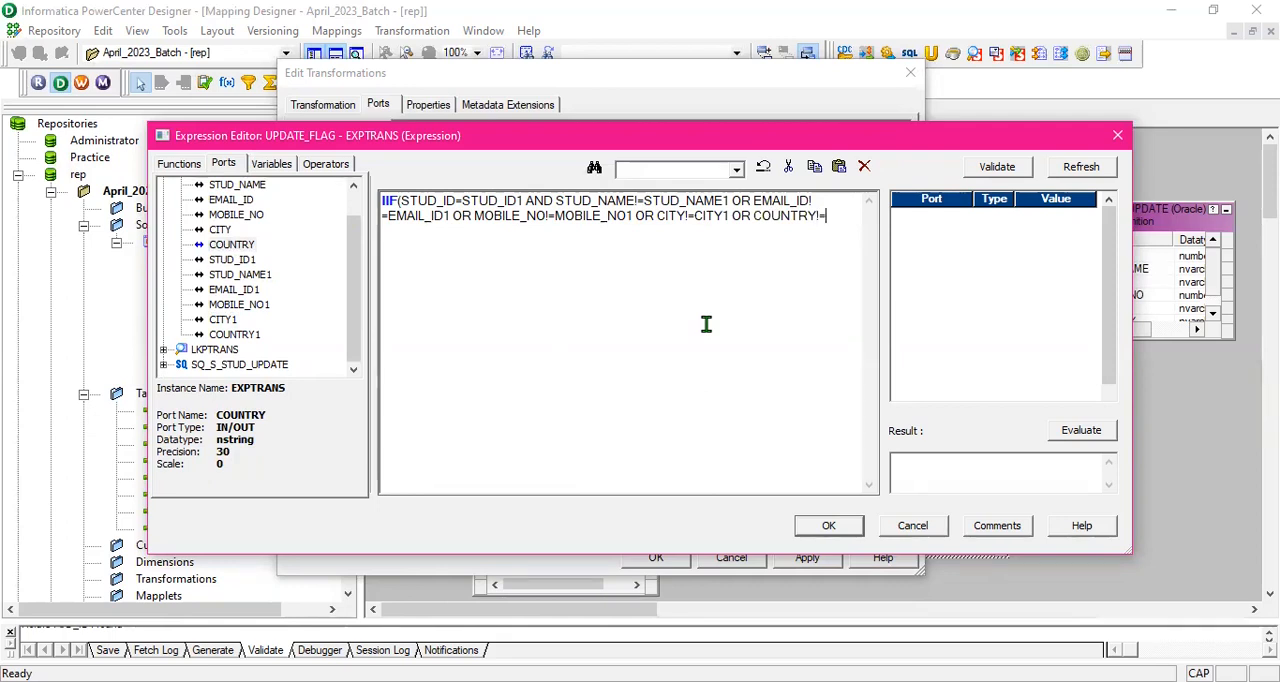
text(=)
double_click(247, 336)
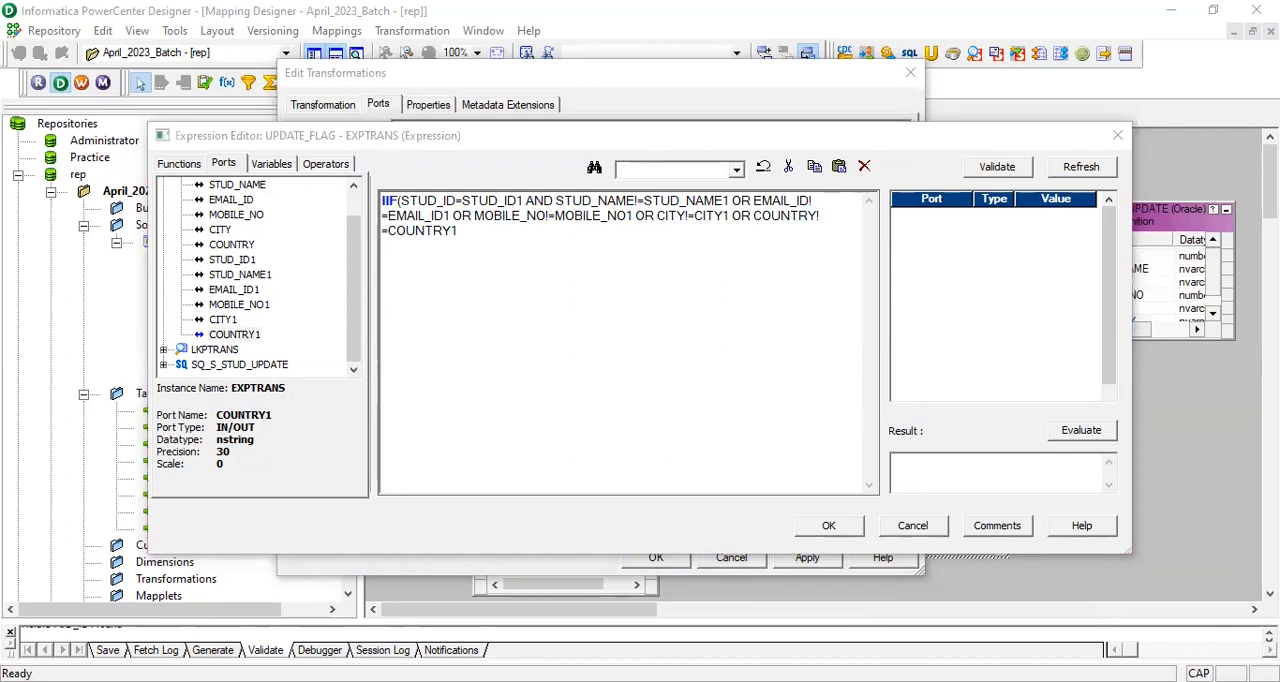
- Complete the UPDATE_FLAG IIF expression with TRUE and FALSE as its return values and the closing parenthesis
click(588, 277)
text(.T)
text(RUE)
text(,FLASE))
drag(542, 231, 383, 205)
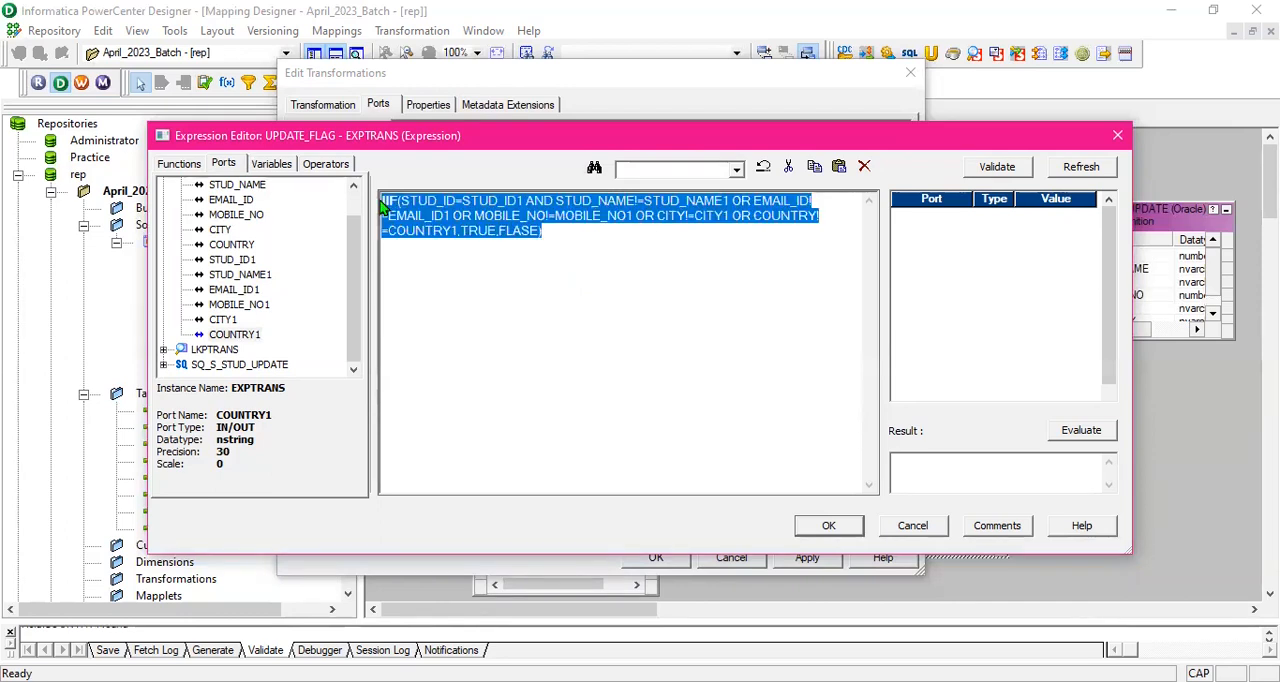
key(ctrl+v)
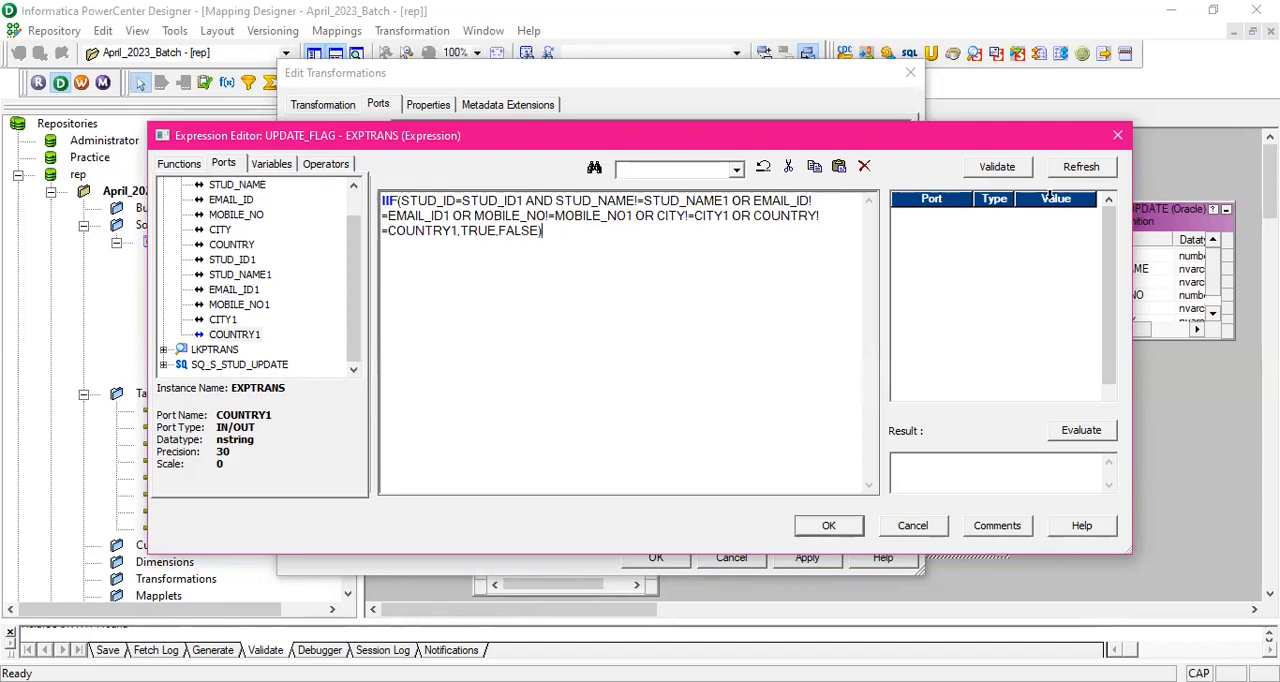
- Validate the UPDATE_FLAG expression and dismiss the parsing message
click(997, 168)
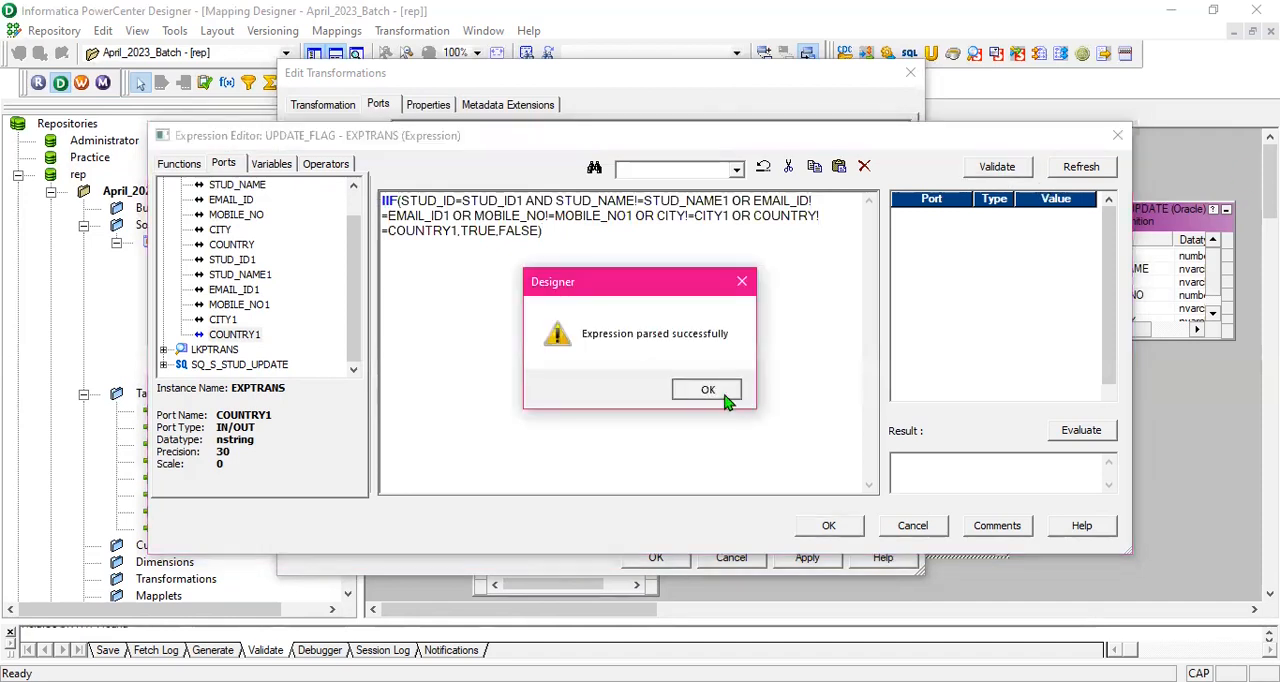
click(712, 389)
click(552, 234)
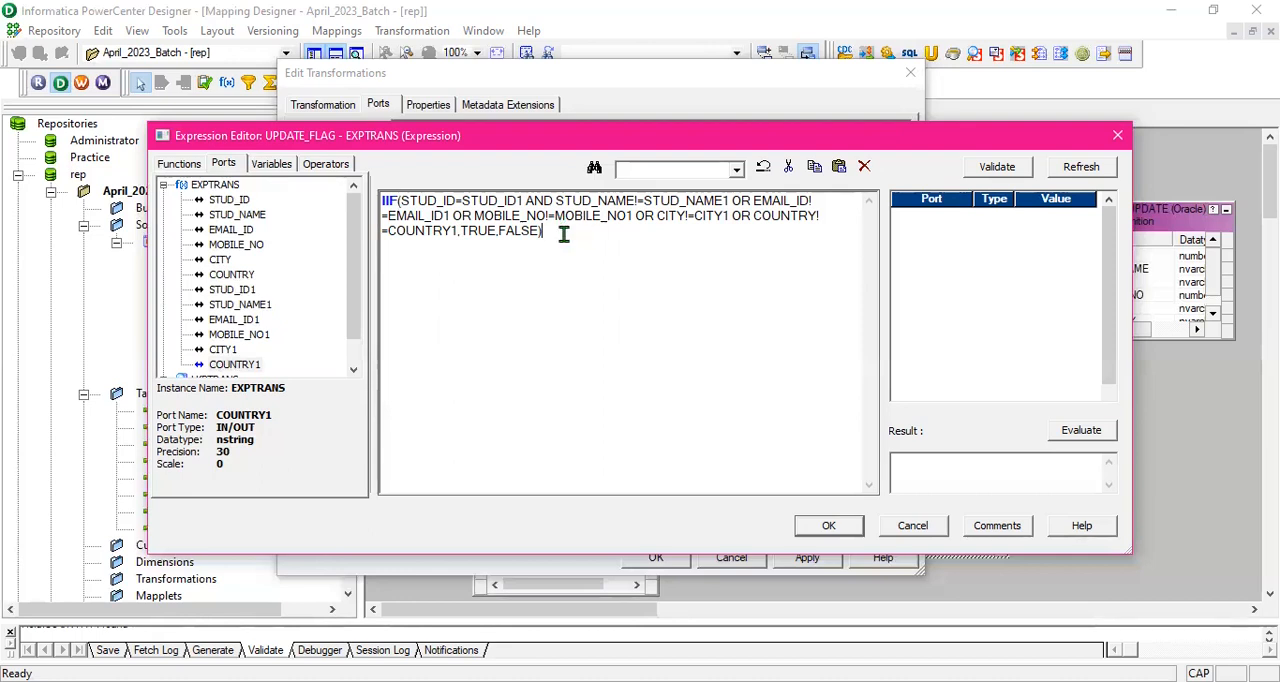
click(1003, 167)
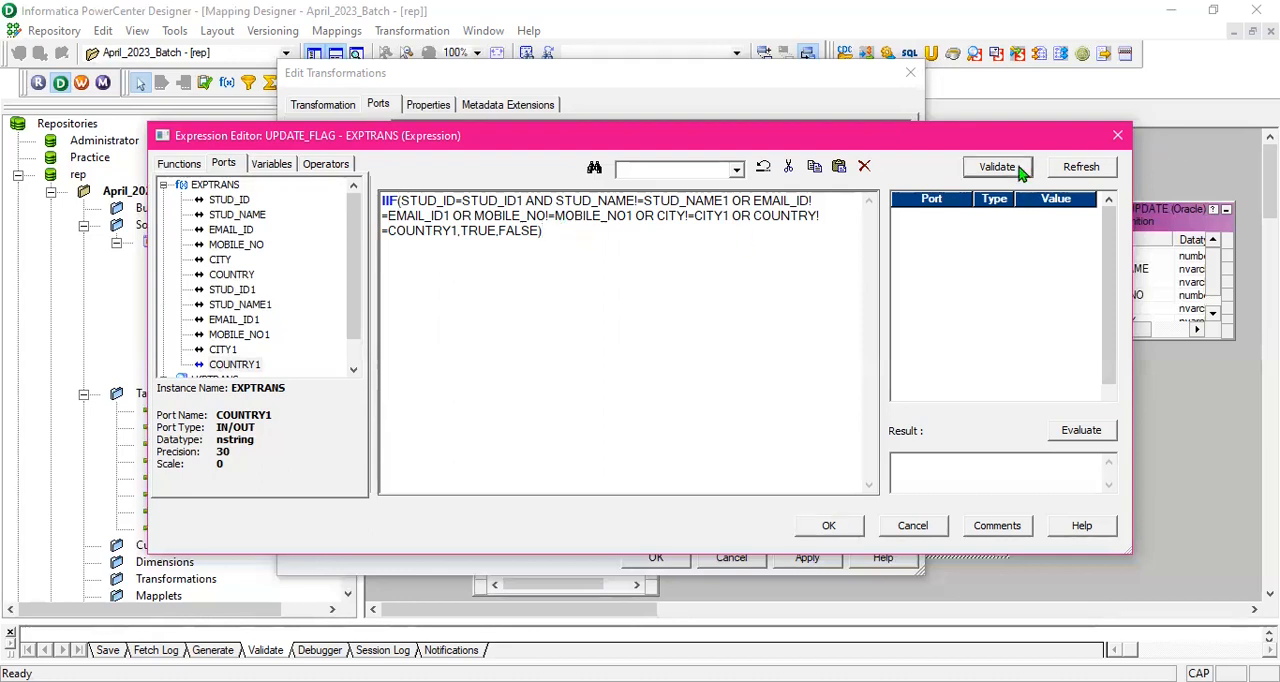
click(710, 390)
- Accept the UPDATE_FLAG expression, apply the port changes to EXPTRANS and close its transformation editor
drag(786, 145, 776, 117)
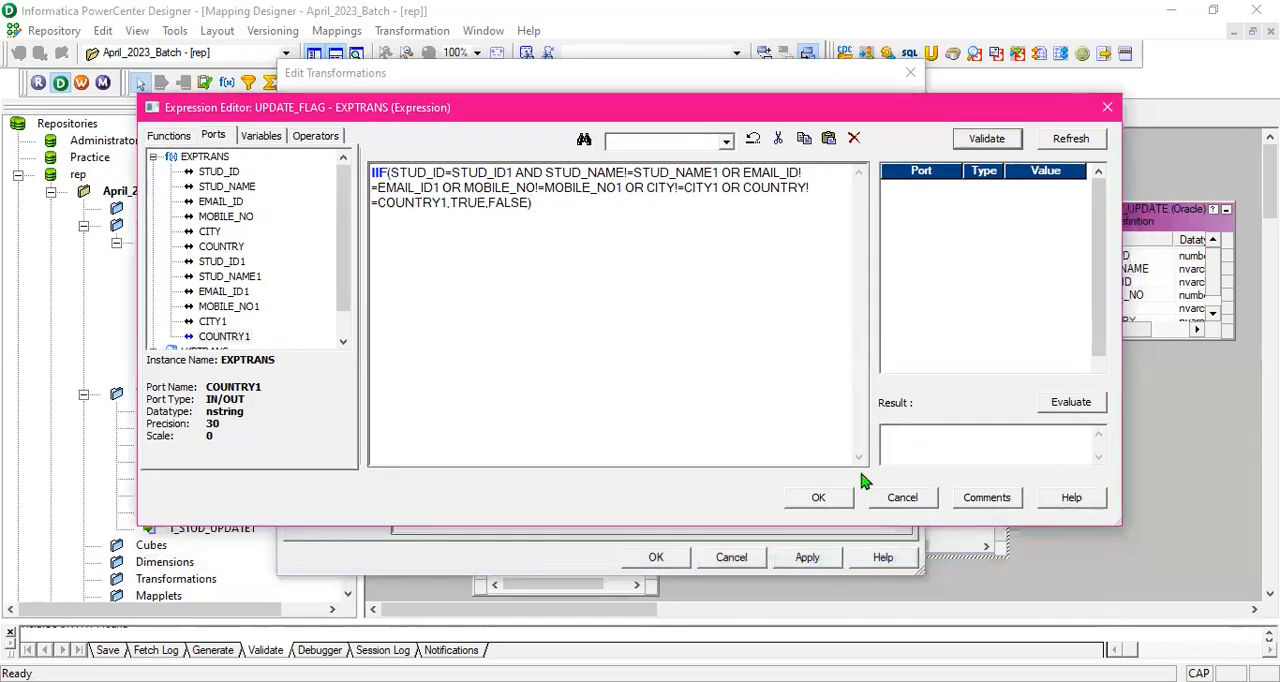
click(818, 497)
click(818, 557)
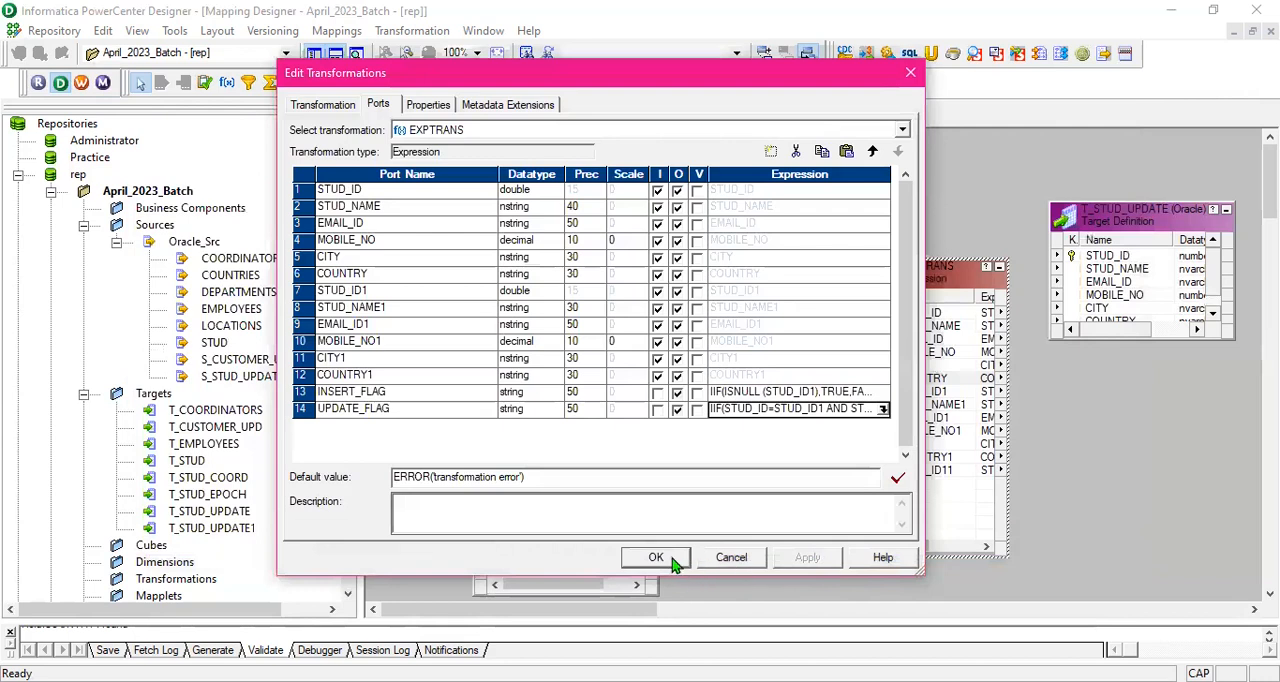
click(656, 558)
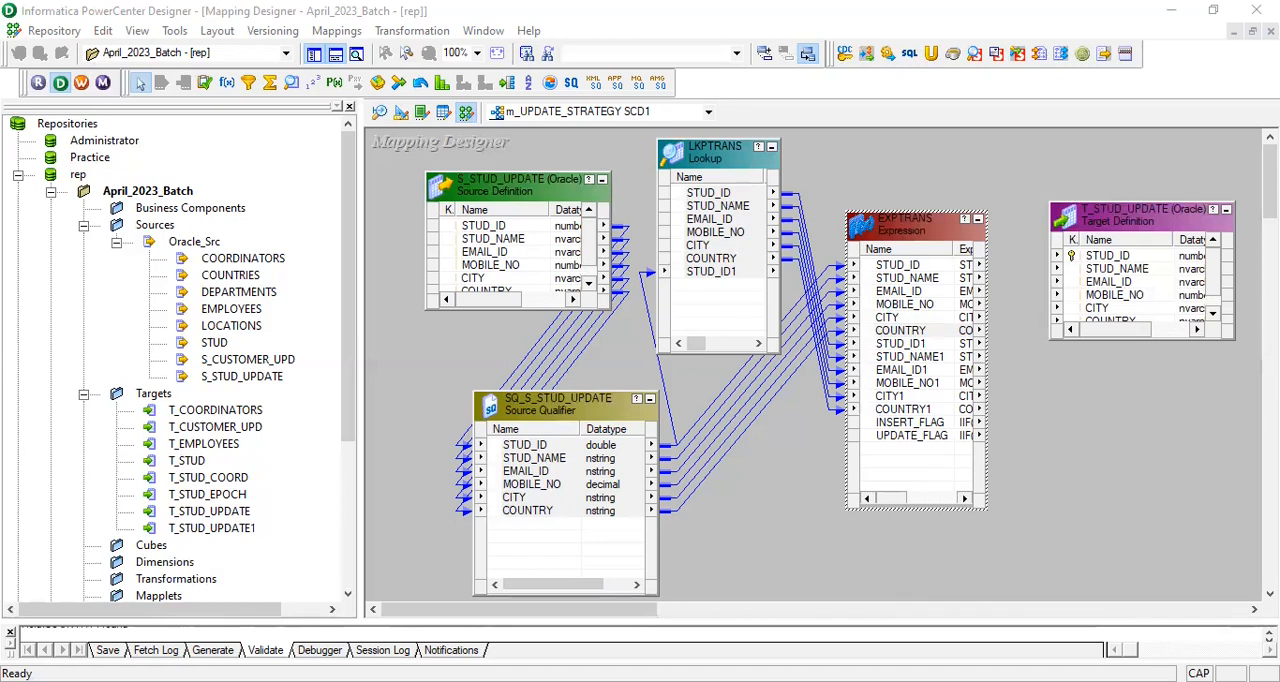
- Hide the repository navigator and the output window to enlarge the mapping workspace
click(405, 322)
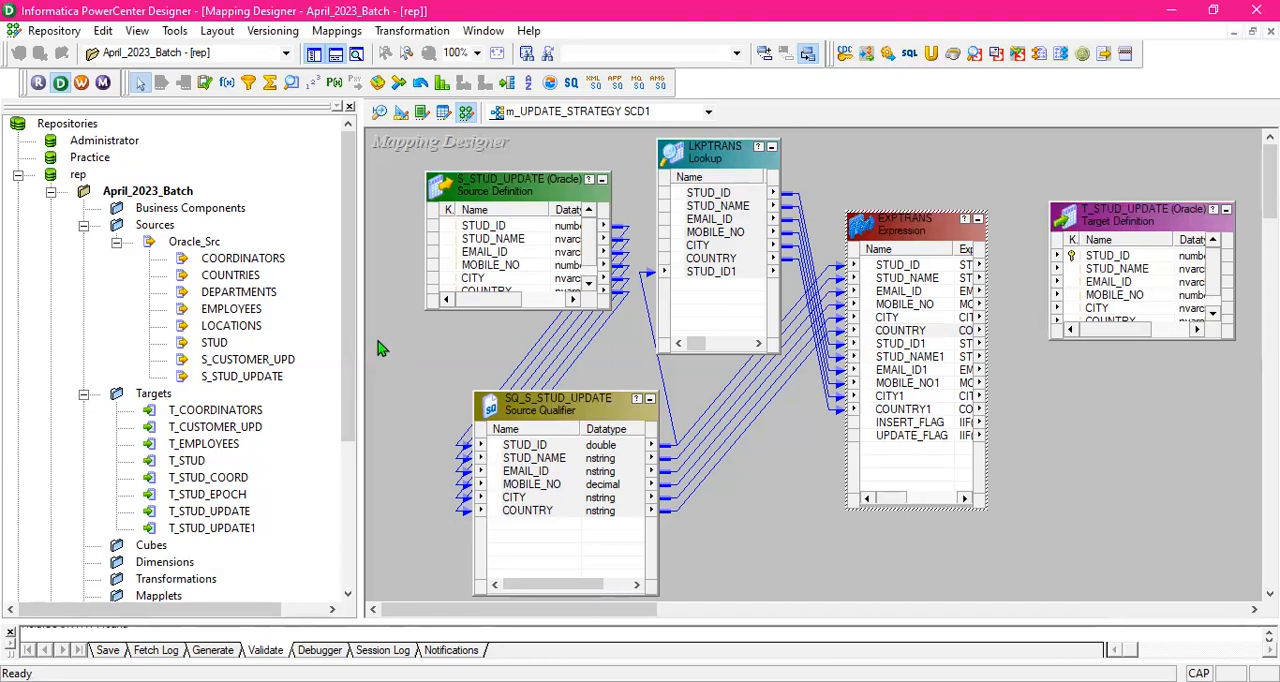
drag(359, 329, 302, 329)
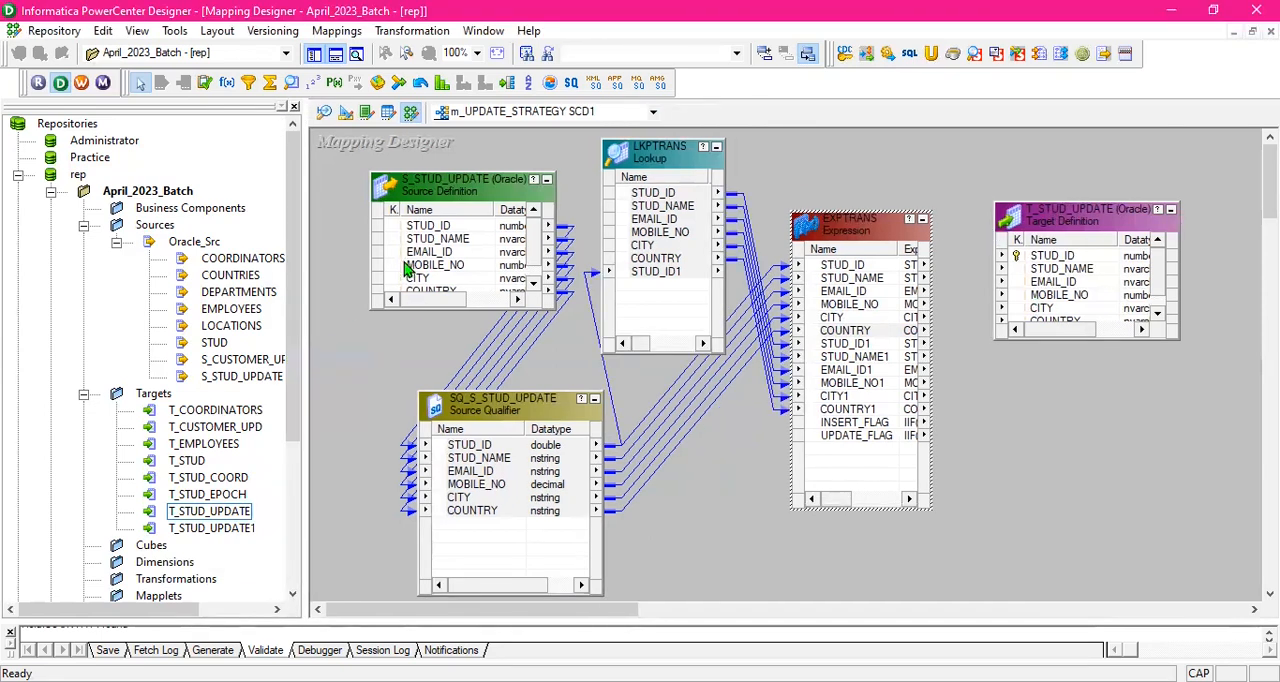
click(343, 363)
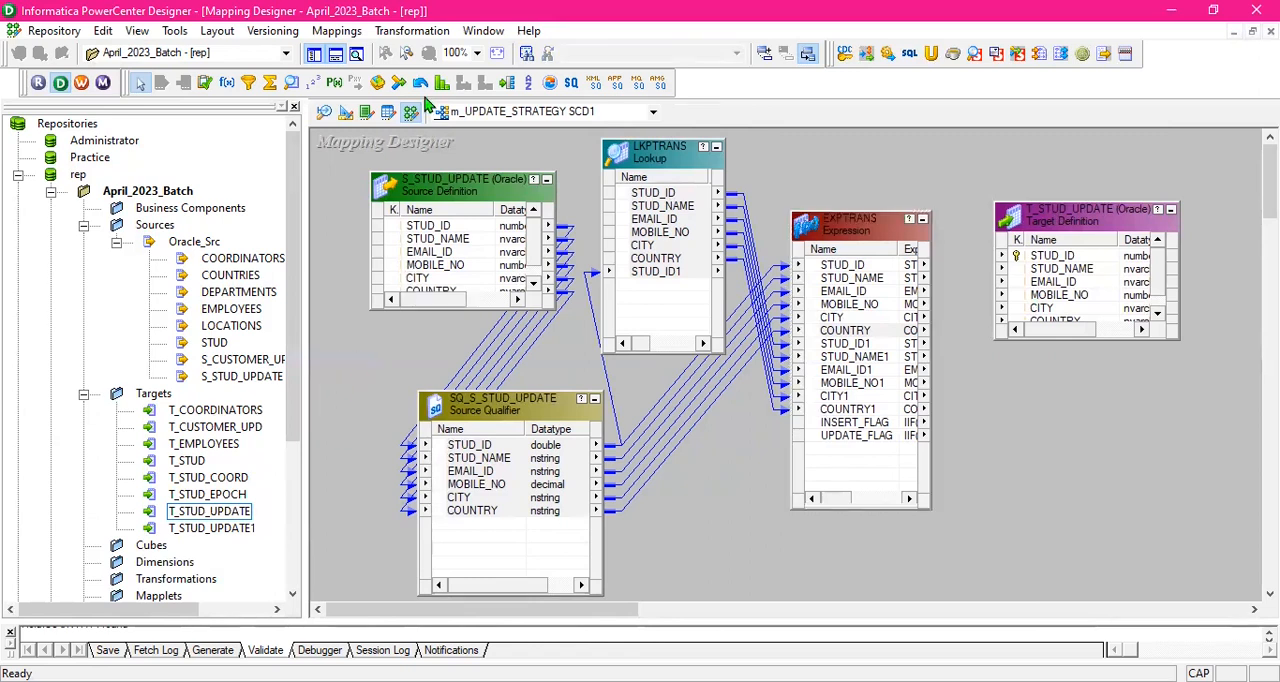
click(314, 56)
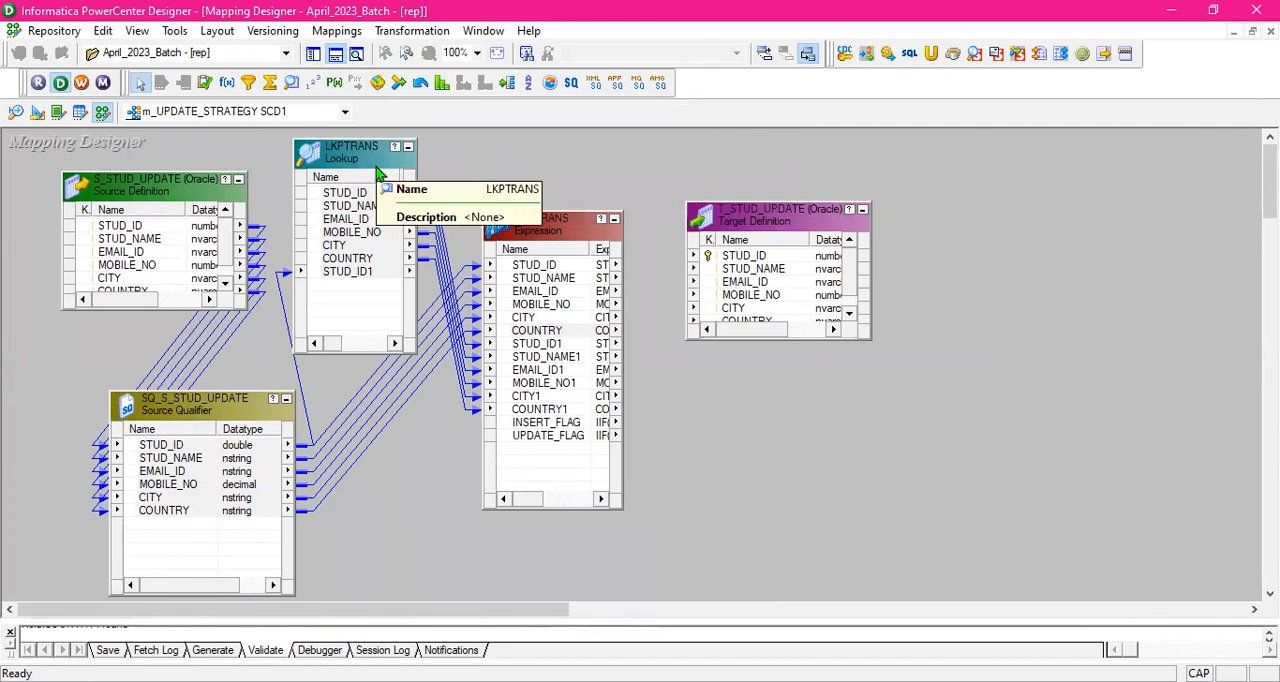
click(314, 56)
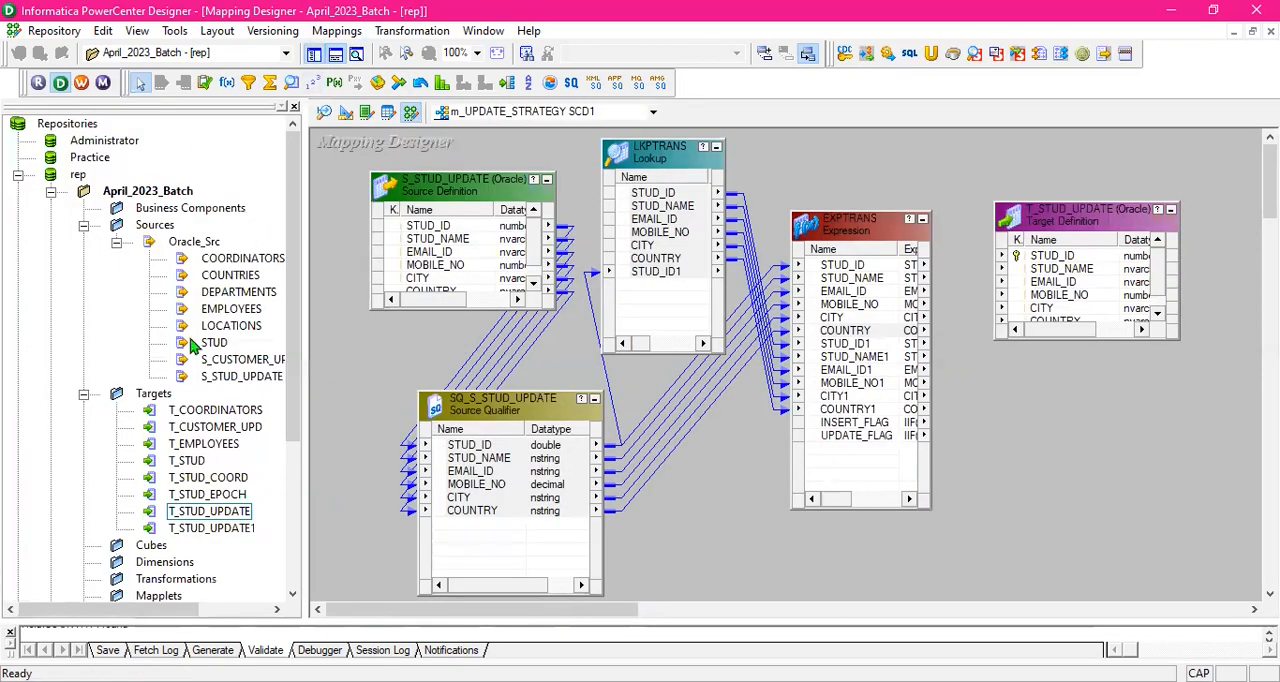
click(314, 56)
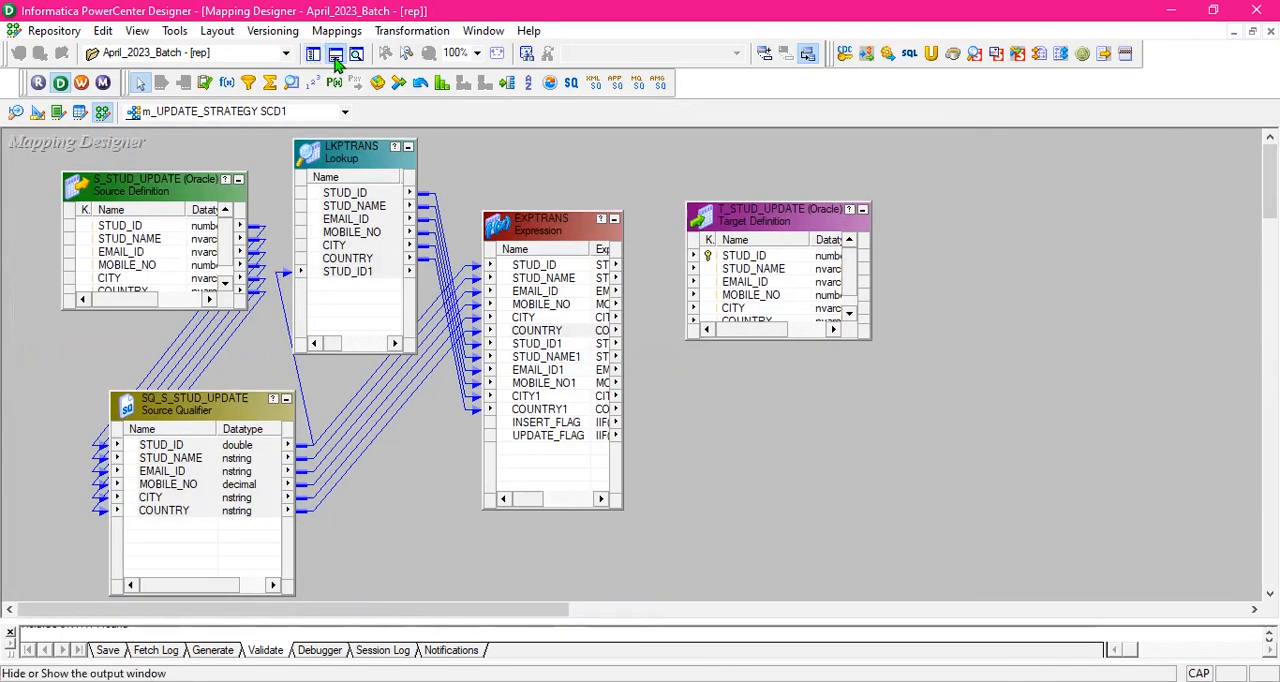
click(336, 56)
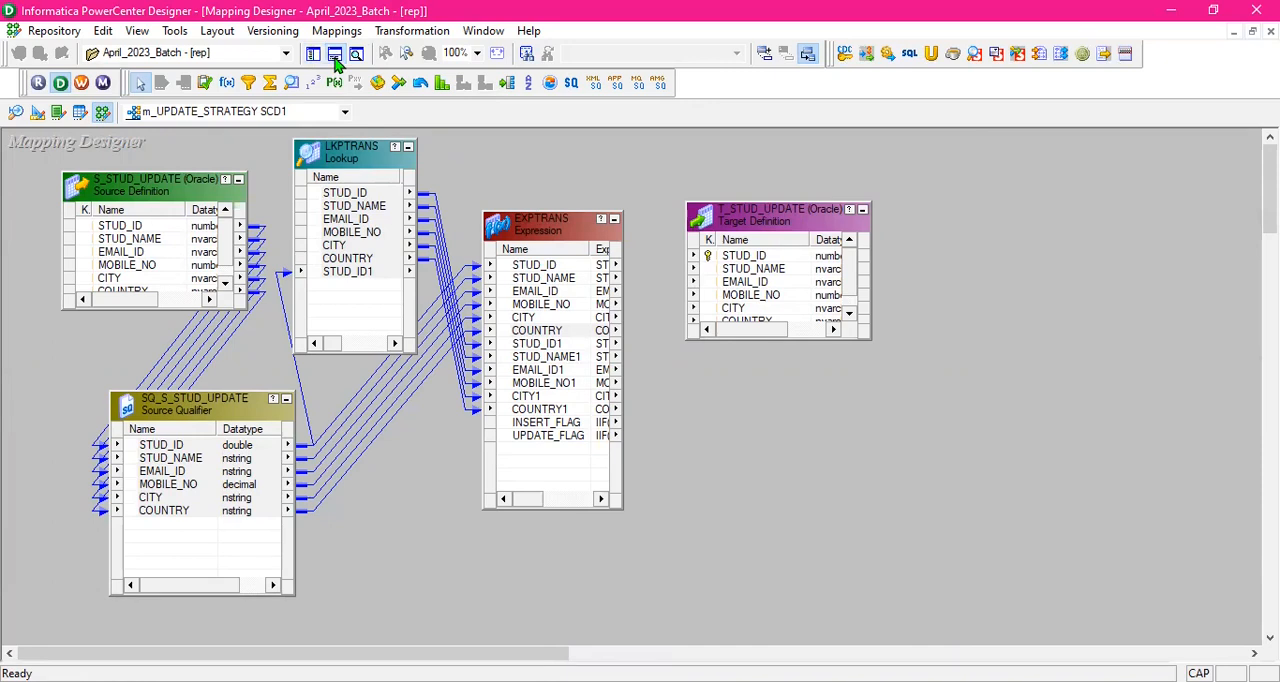
click(336, 58)
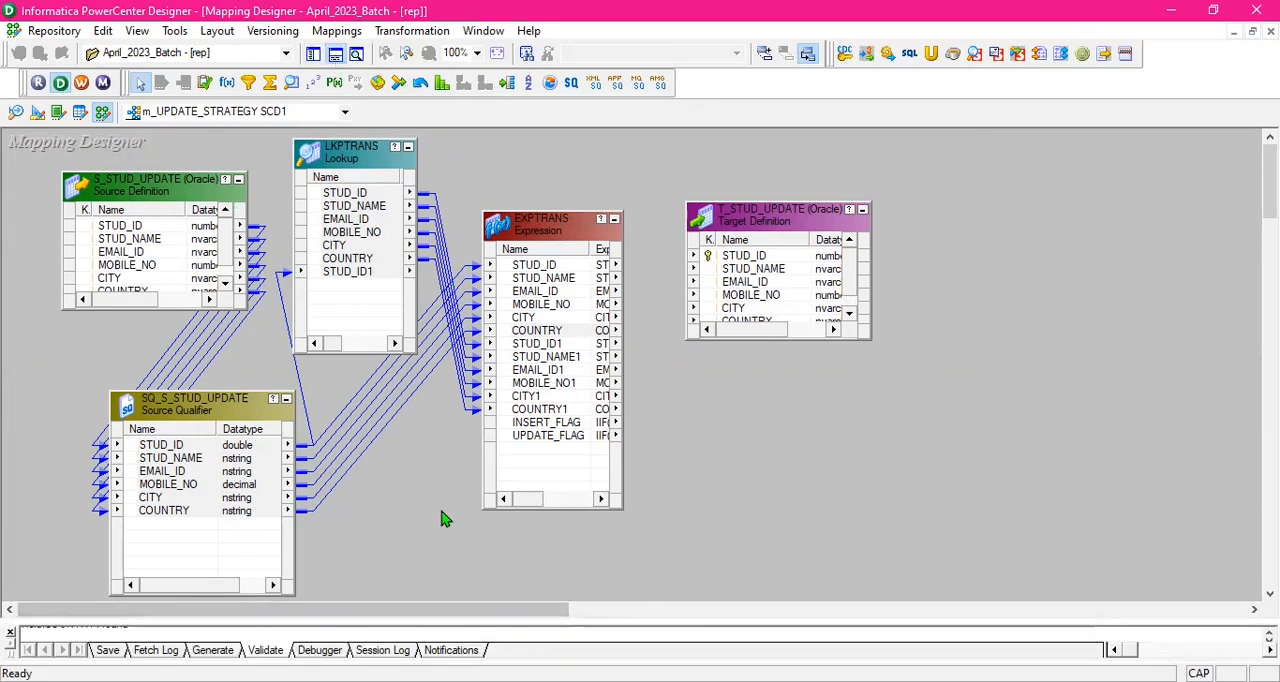
click(336, 58)
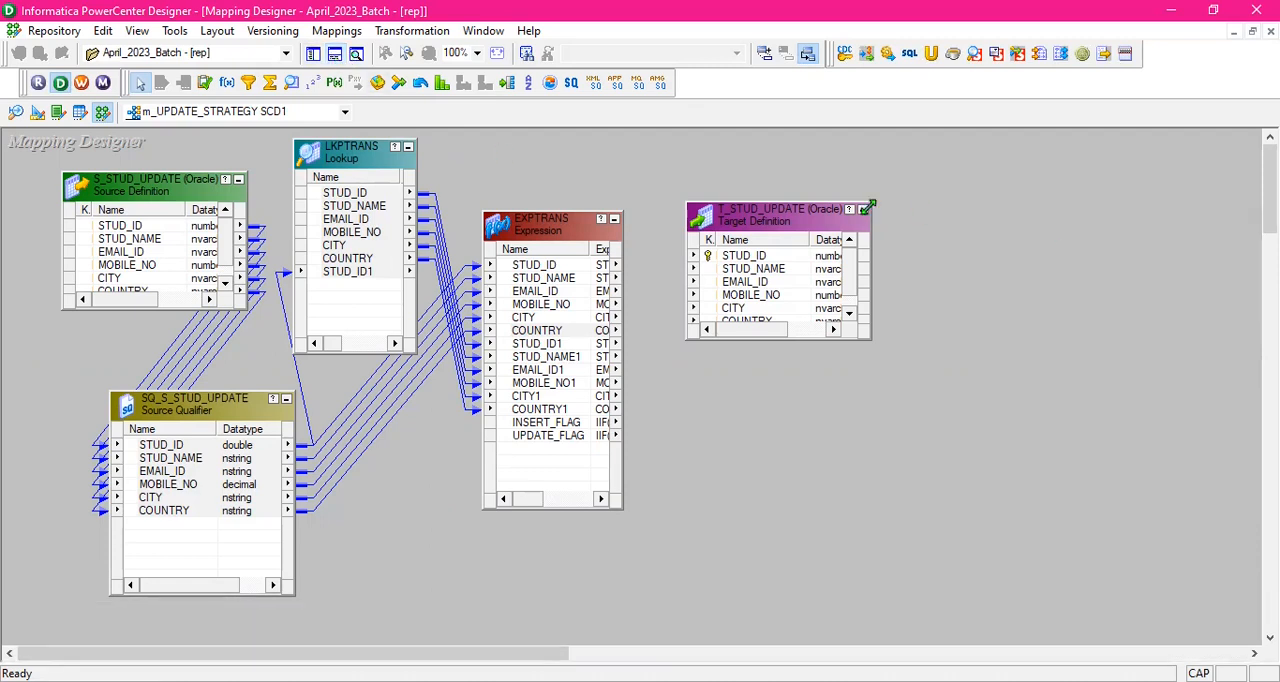
- Move the T_STUD_UPDATE target away from EXPTRANS to free space between the two objects
drag(798, 214, 944, 202)
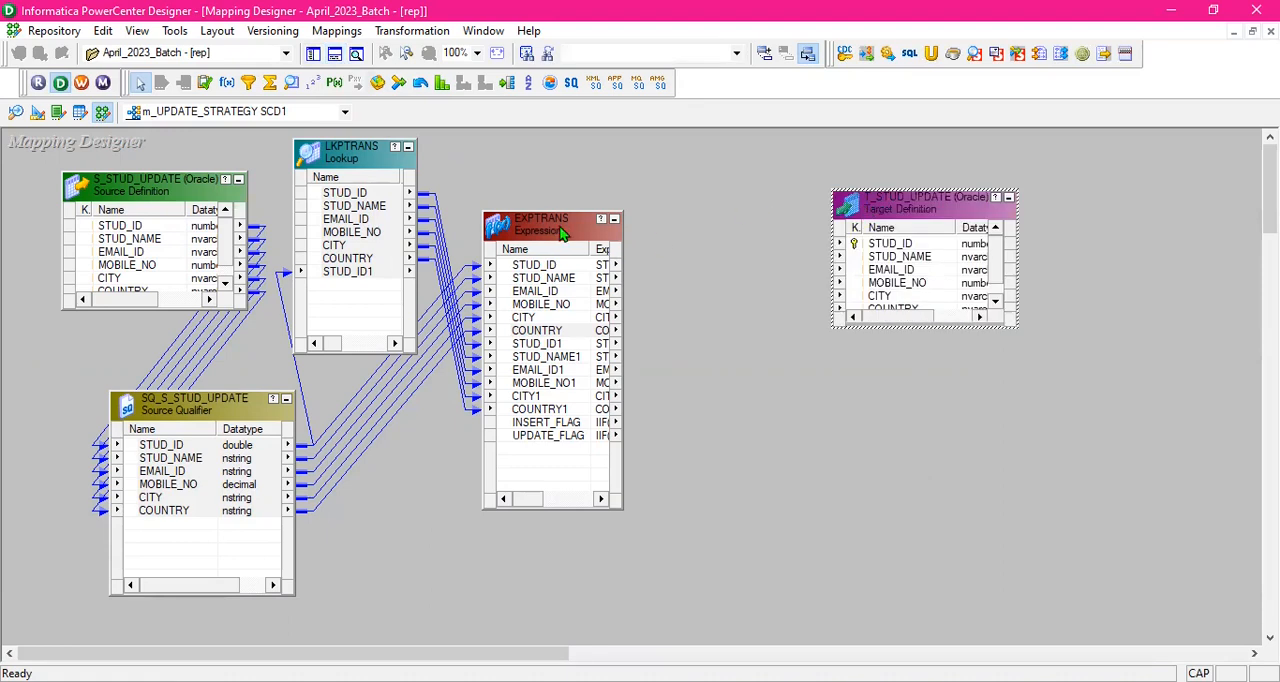
drag(590, 246, 586, 246)
drag(944, 200, 981, 200)
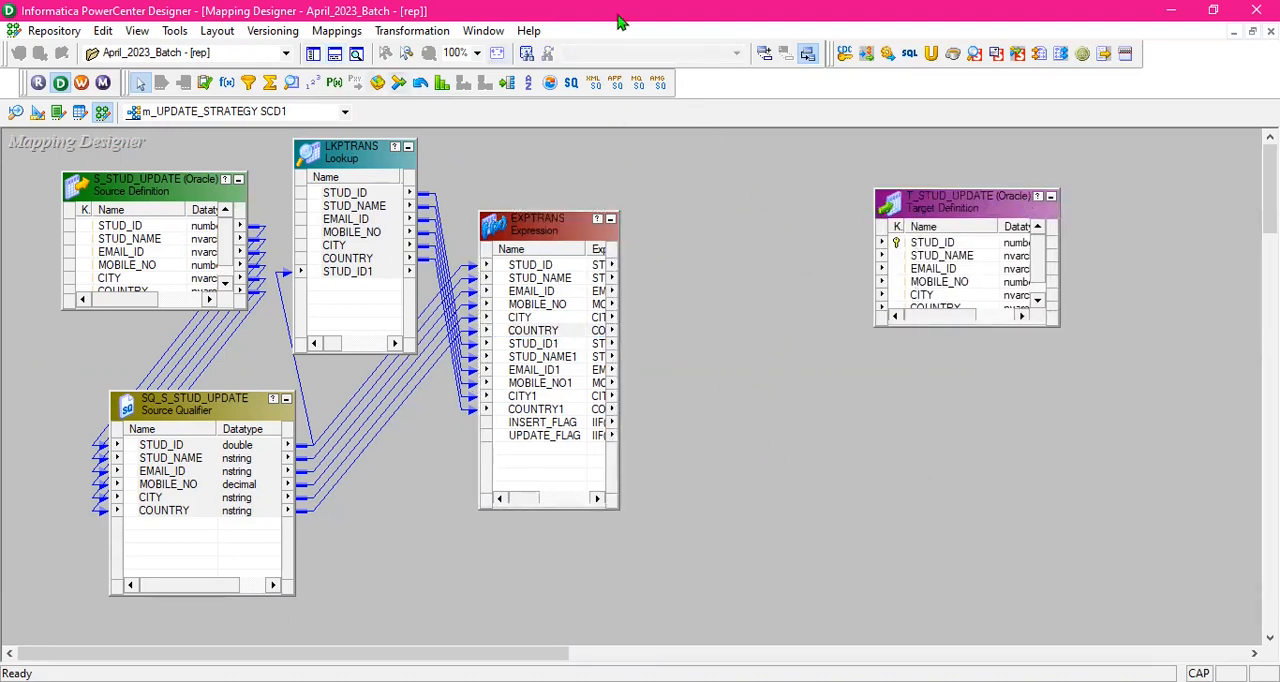
- Add a Router transformation between EXPTRANS and the T_STUD_UPDATE target, shifting the target to make room
click(513, 87)
drag(708, 210, 838, 540)
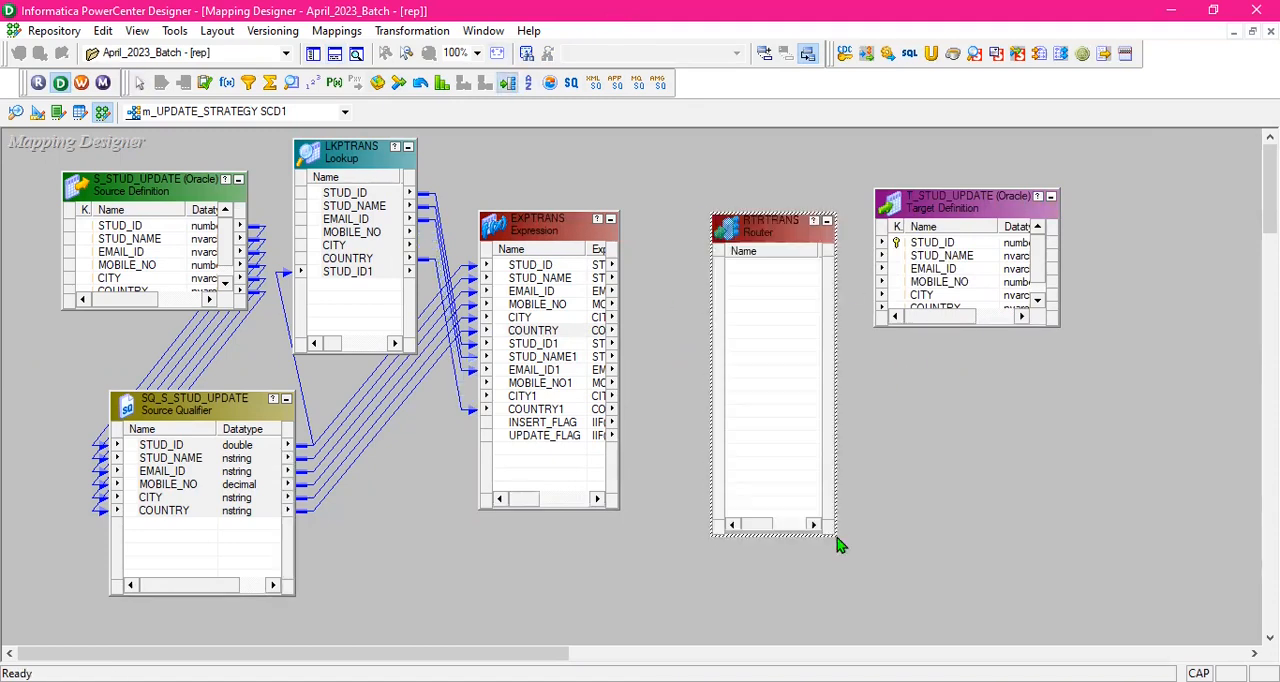
drag(976, 202, 1010, 202)
click(845, 168)
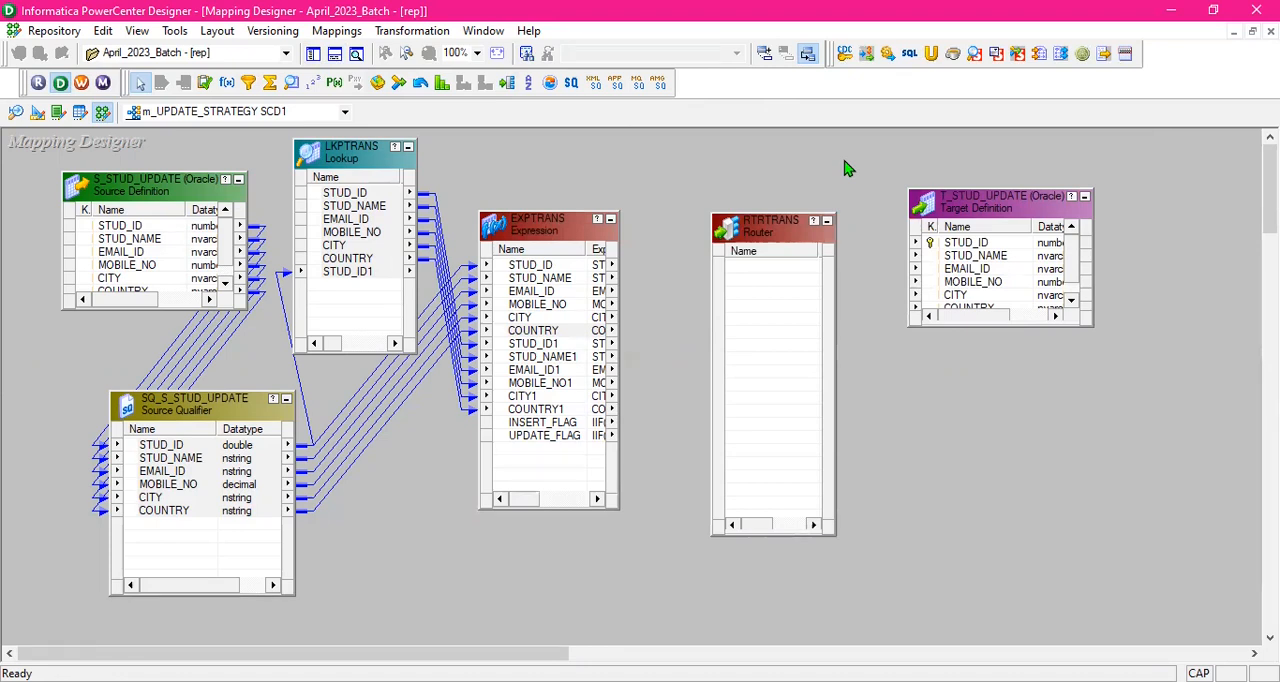
- Space out the T_STUD_UPDATE target and the Router, and widen the Router to show its Datatype column
drag(1015, 210, 1078, 202)
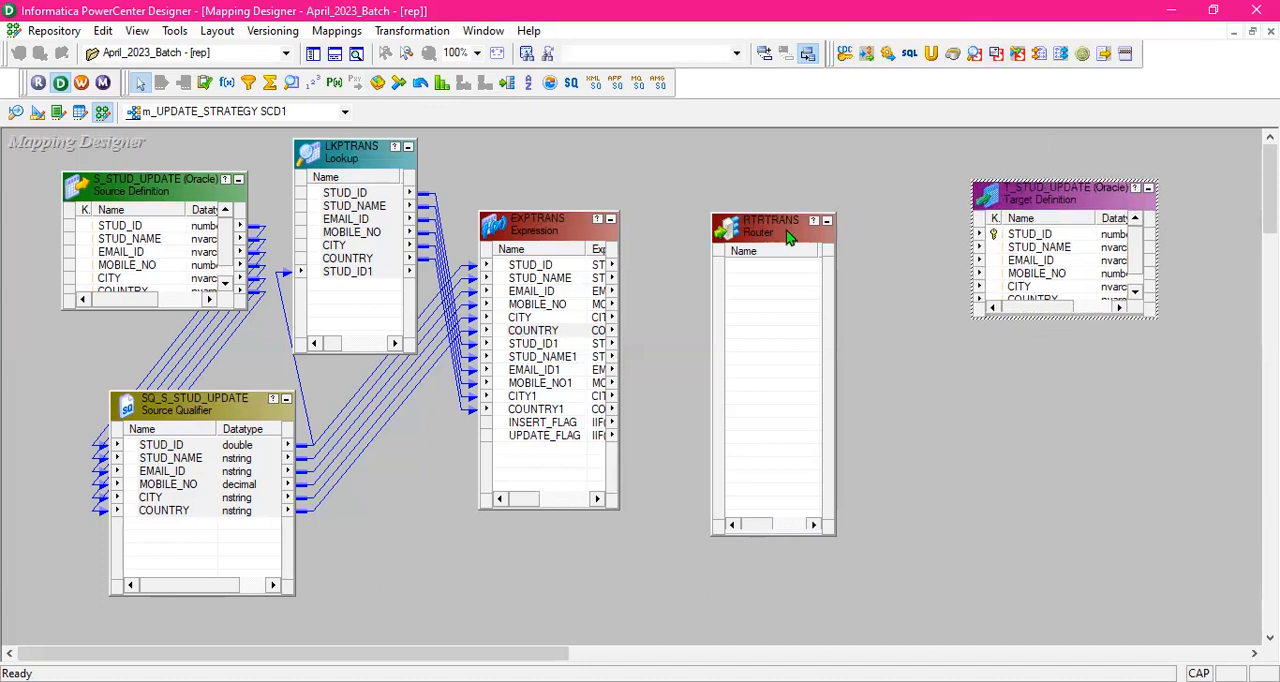
drag(787, 235, 794, 234)
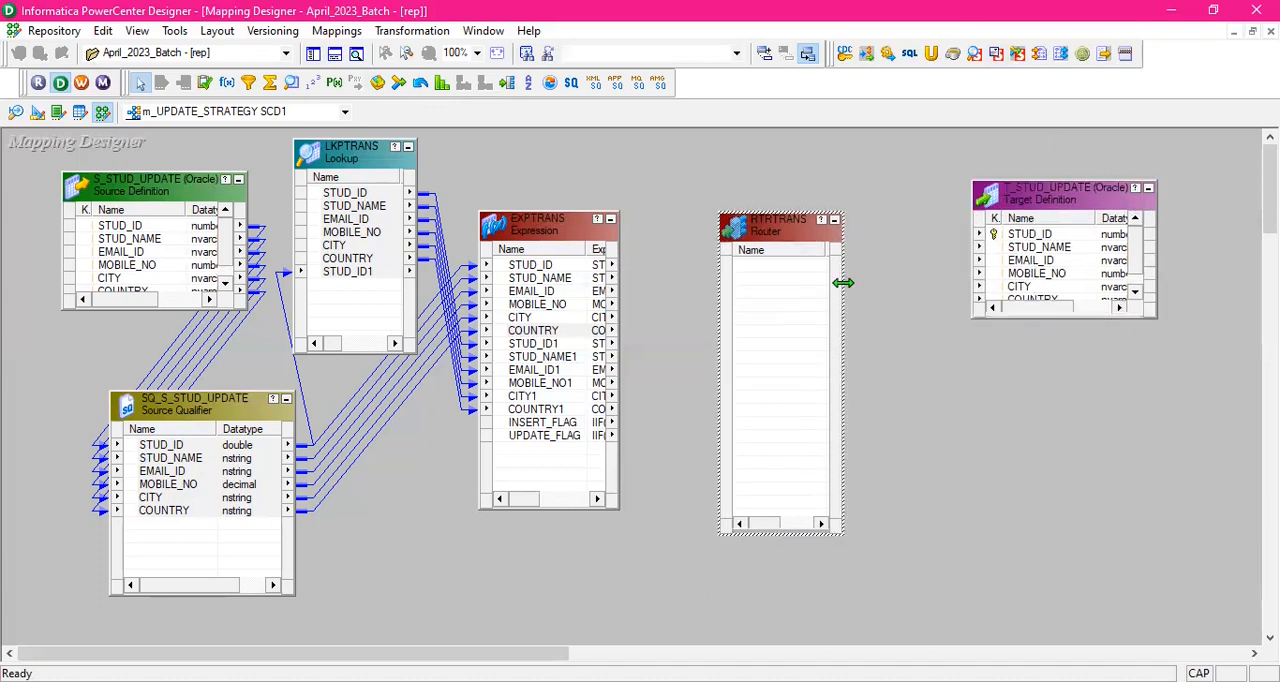
drag(843, 283, 889, 283)
click(840, 183)
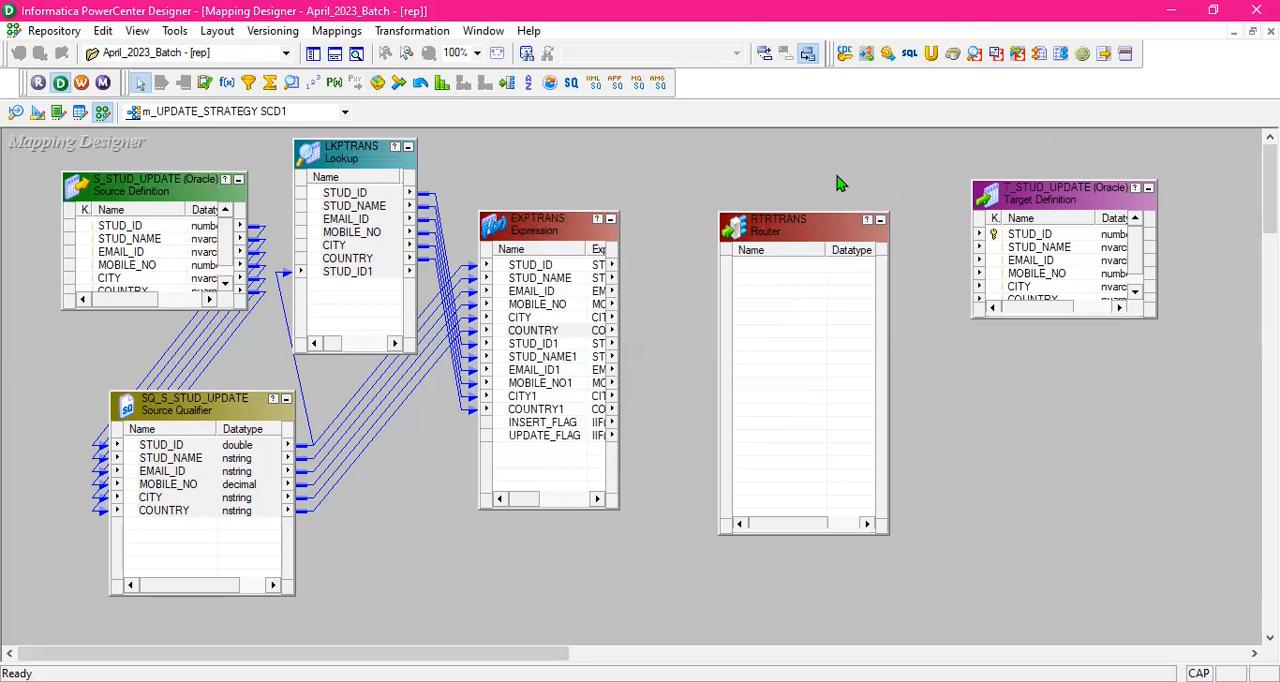
drag(788, 230, 800, 200)
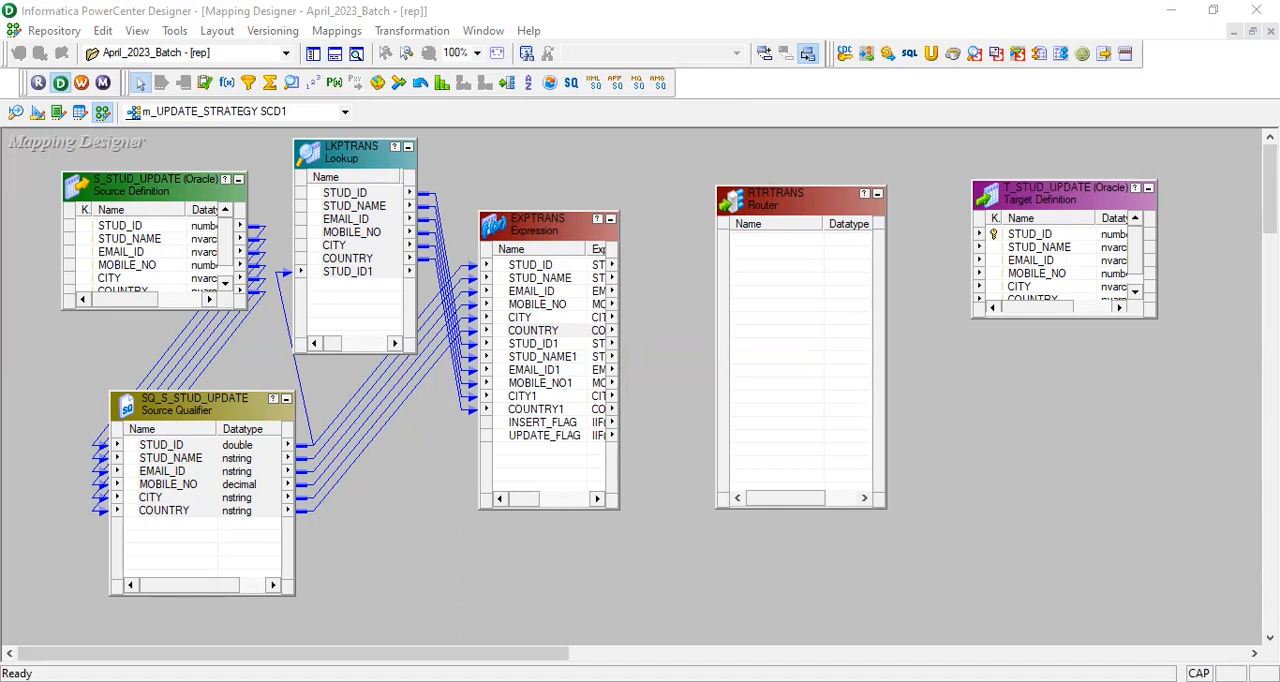
- Widen EXPTRANS to show its full Expression column and move the Router closer to the target
click(619, 271)
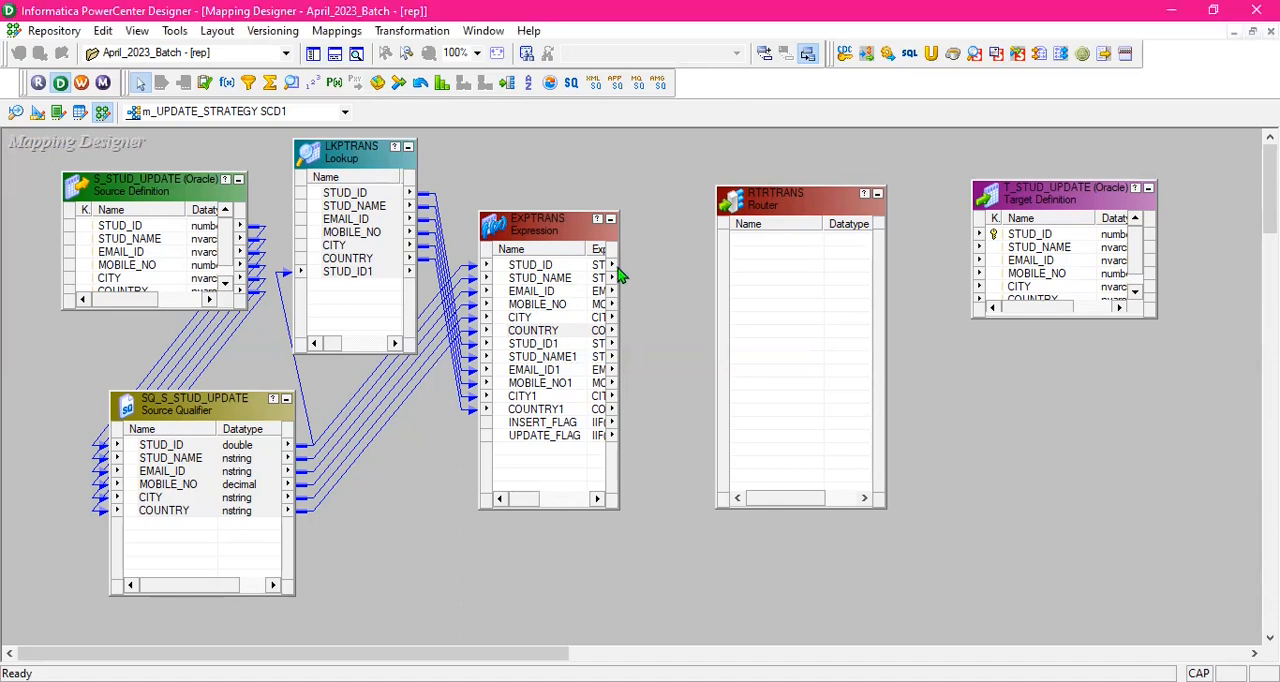
drag(619, 267, 690, 267)
drag(796, 204, 851, 199)
- Link the STUD_ID through COUNTRY ports of EXPTRANS to the RTRTRANS Router
click(640, 269)
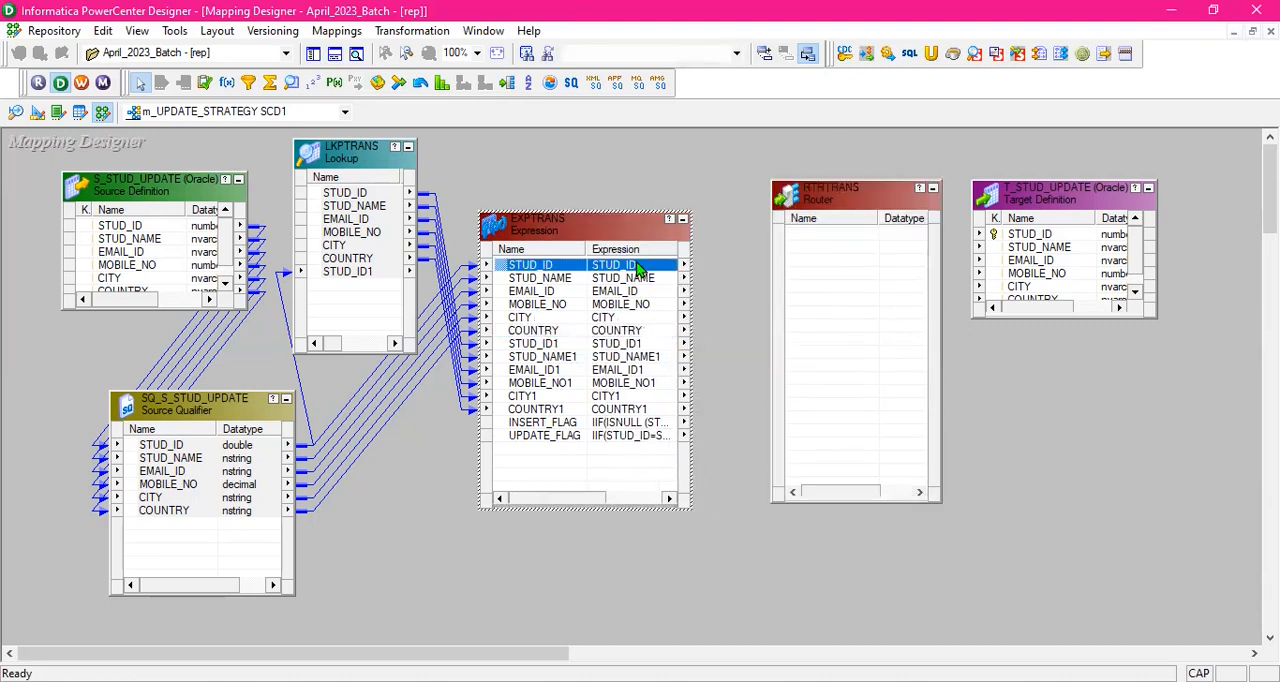
click(643, 333)
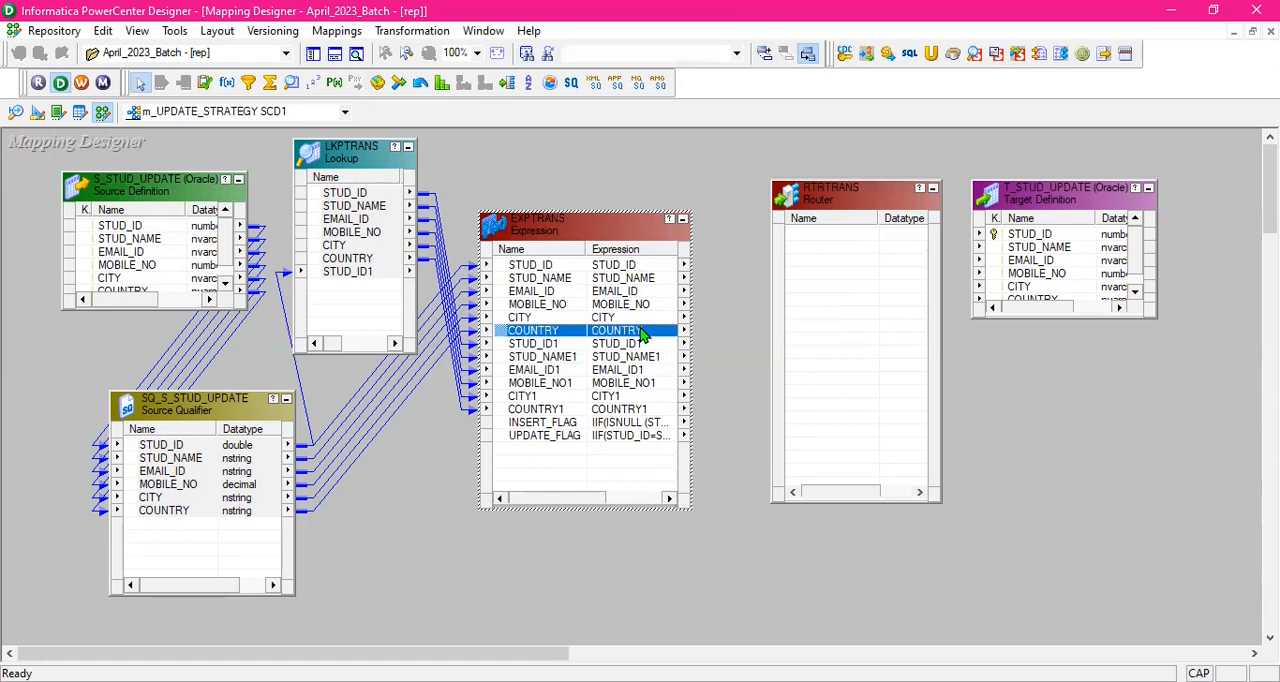
shift+click(647, 268)
drag(647, 268, 791, 236)
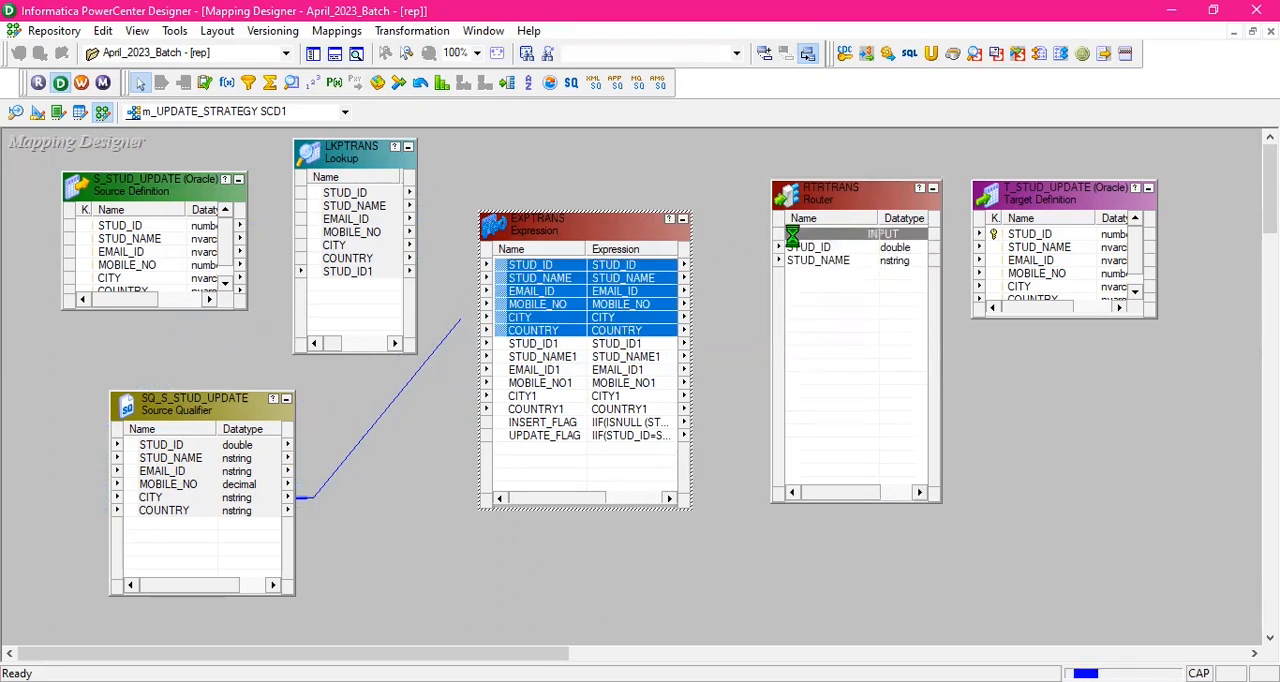
click(728, 184)
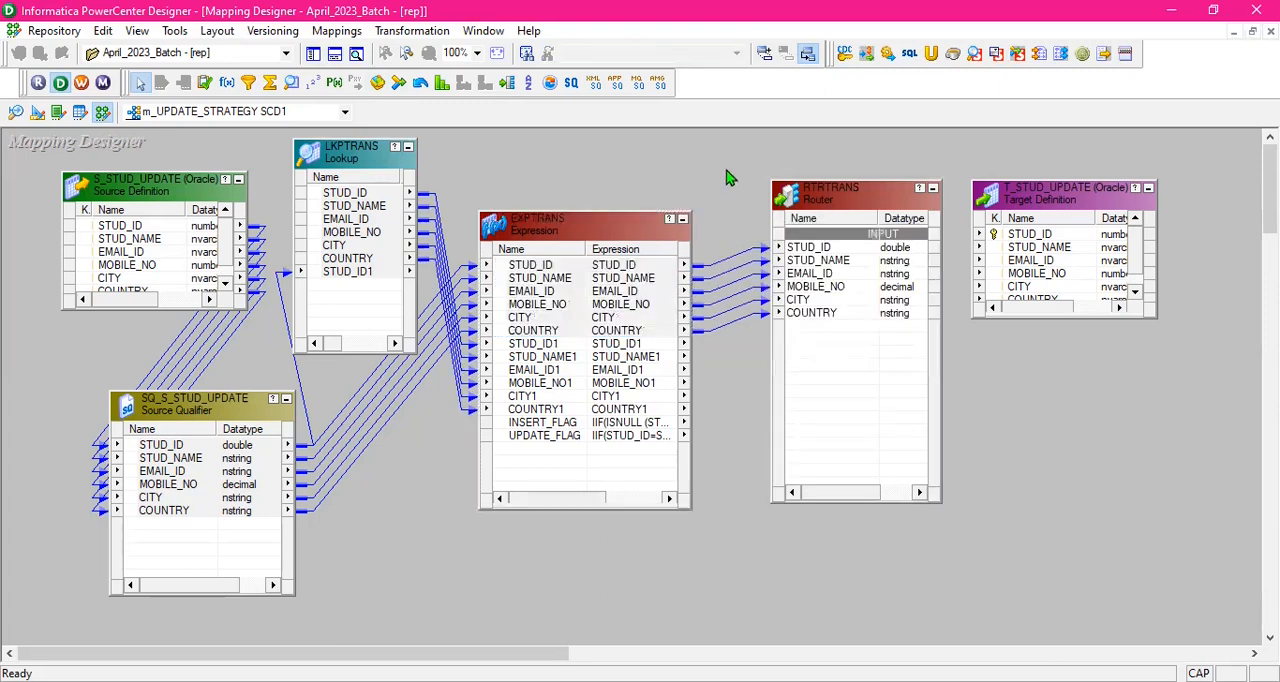
- Link the INSERT_FLAG and UPDATE_FLAG ports of EXPTRANS to the Router and shift the T_STUD_UPDATE target farther from it
click(643, 428)
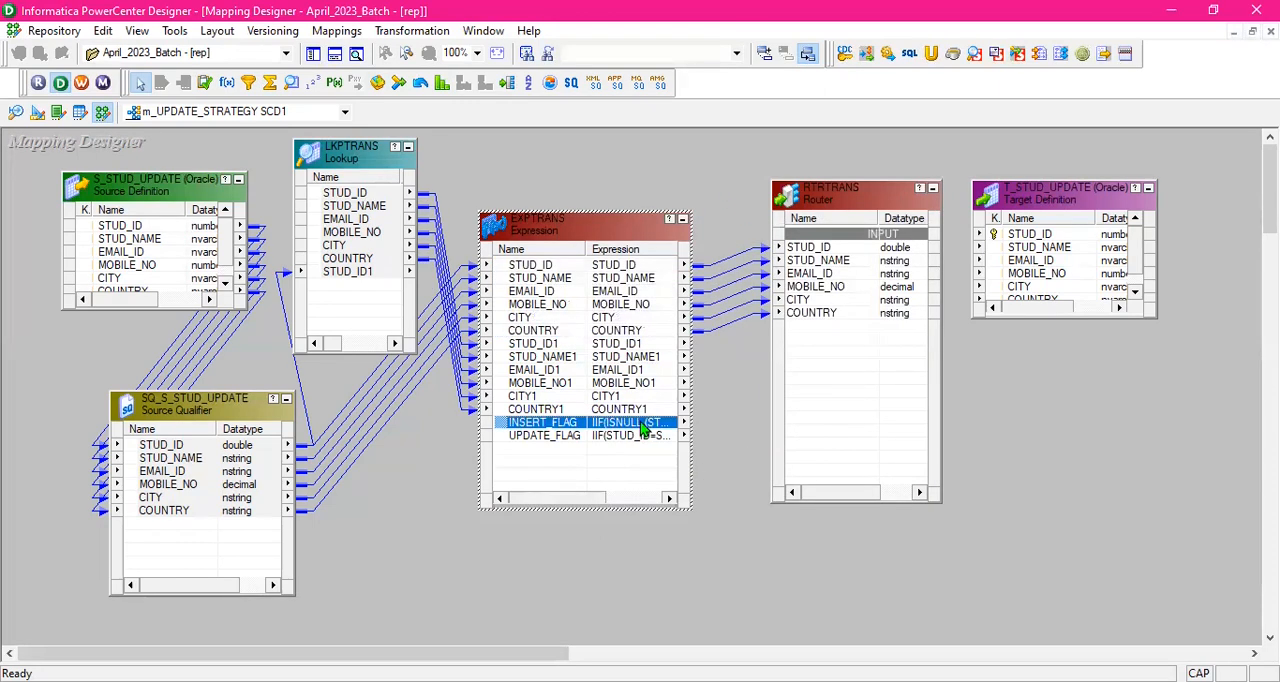
key(shift+Down)
drag(643, 428, 796, 326)
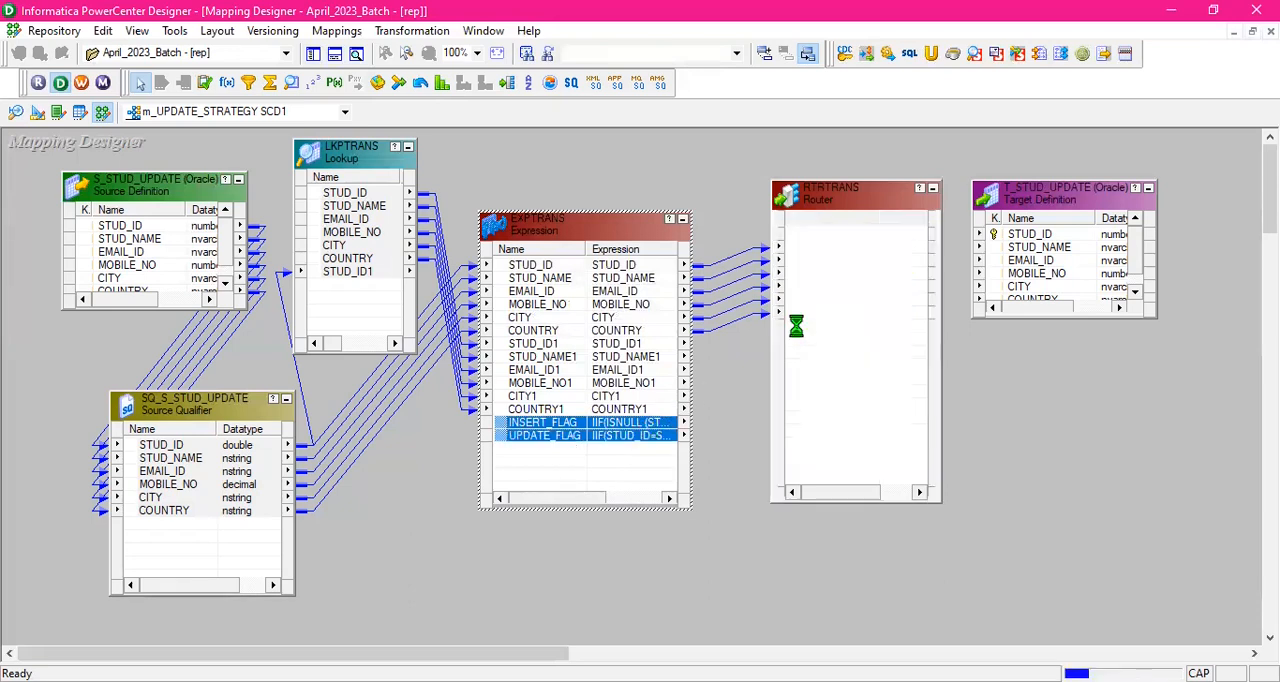
click(1023, 371)
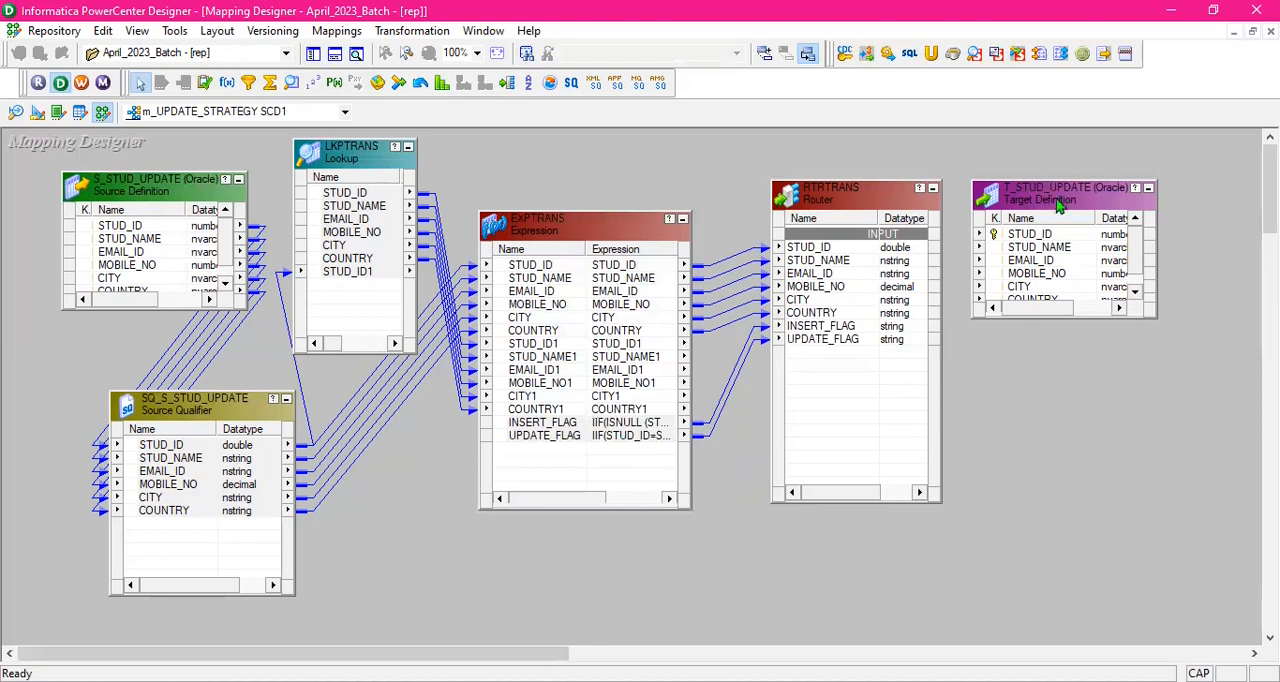
drag(1071, 190, 1116, 191)
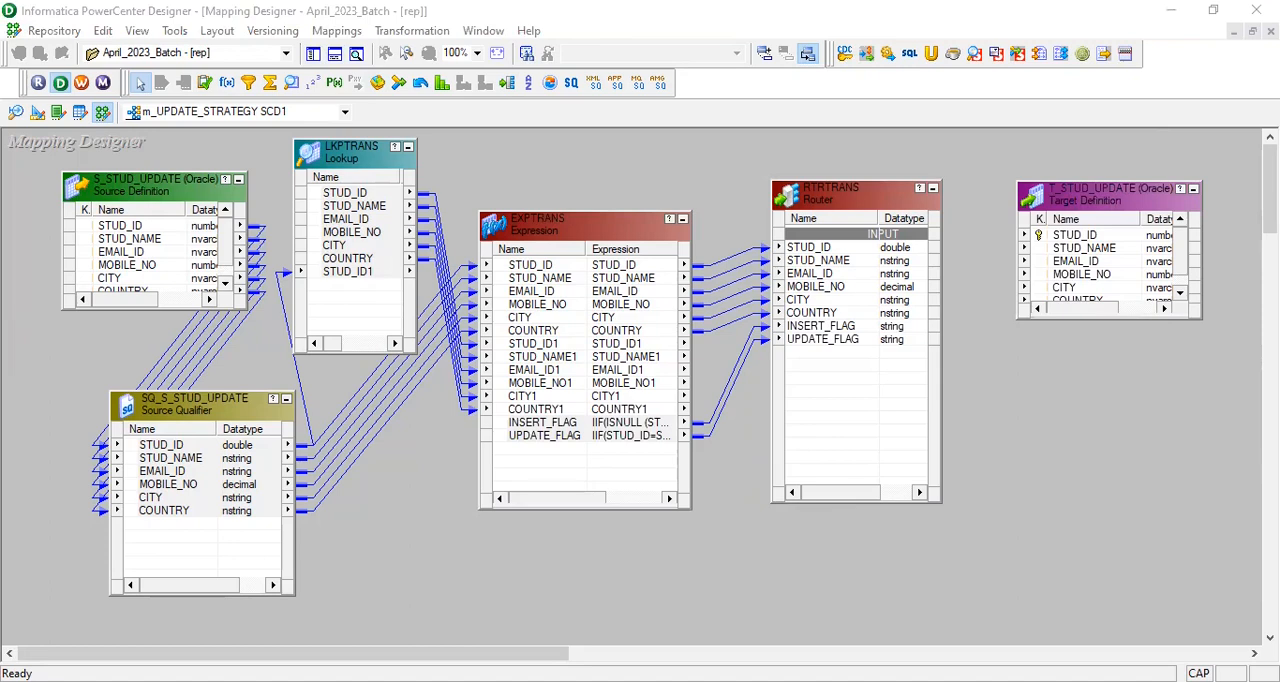
- Add two groups to the RTRTRANS Router and name them INSERT and UPDATE
double_click(871, 194)
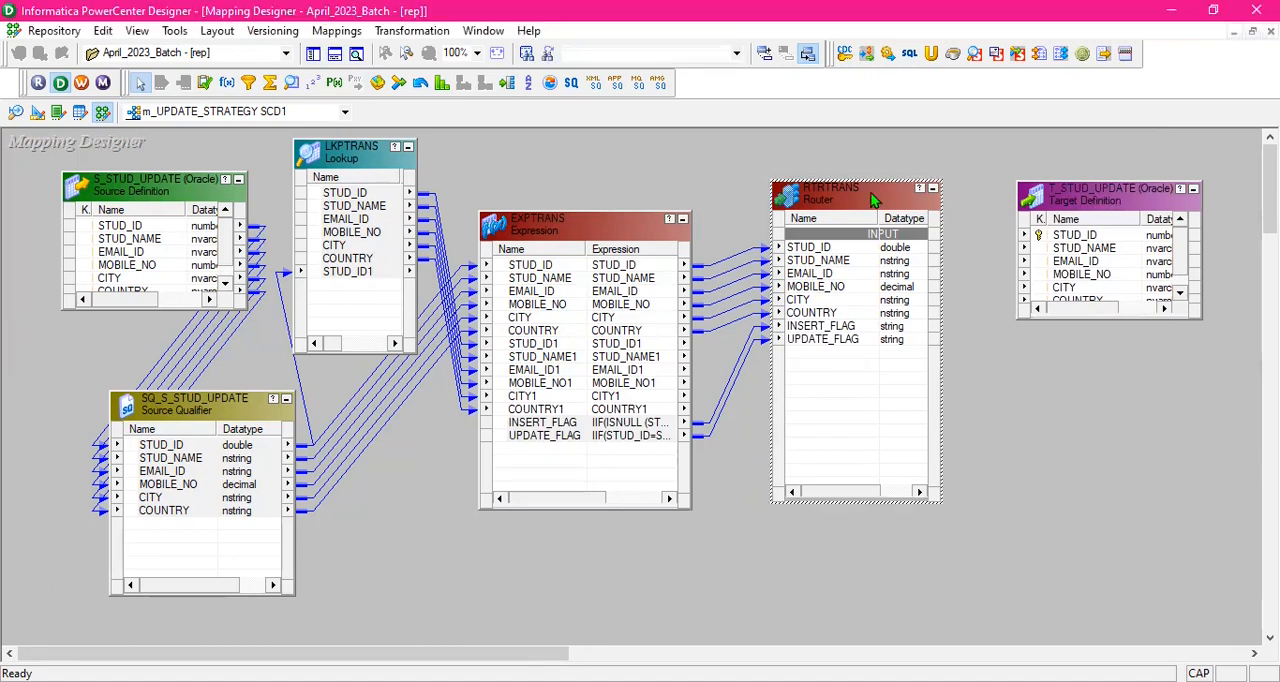
click(480, 105)
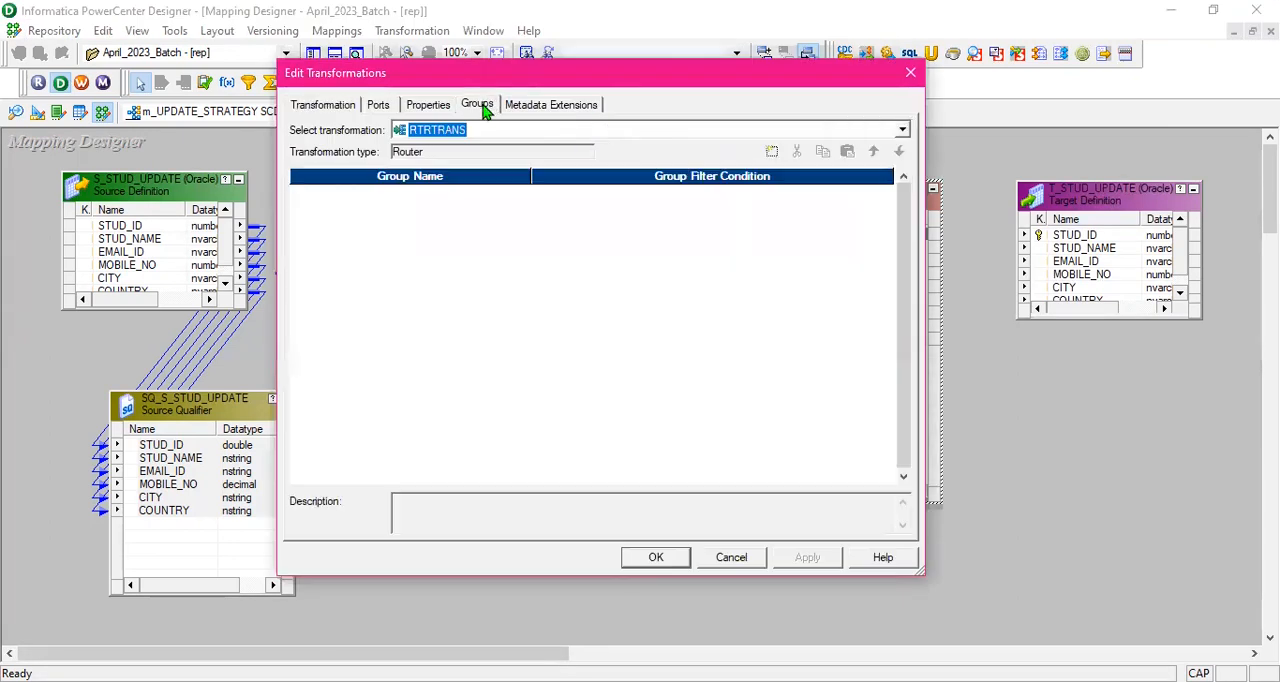
click(771, 153)
click(772, 153)
click(408, 196)
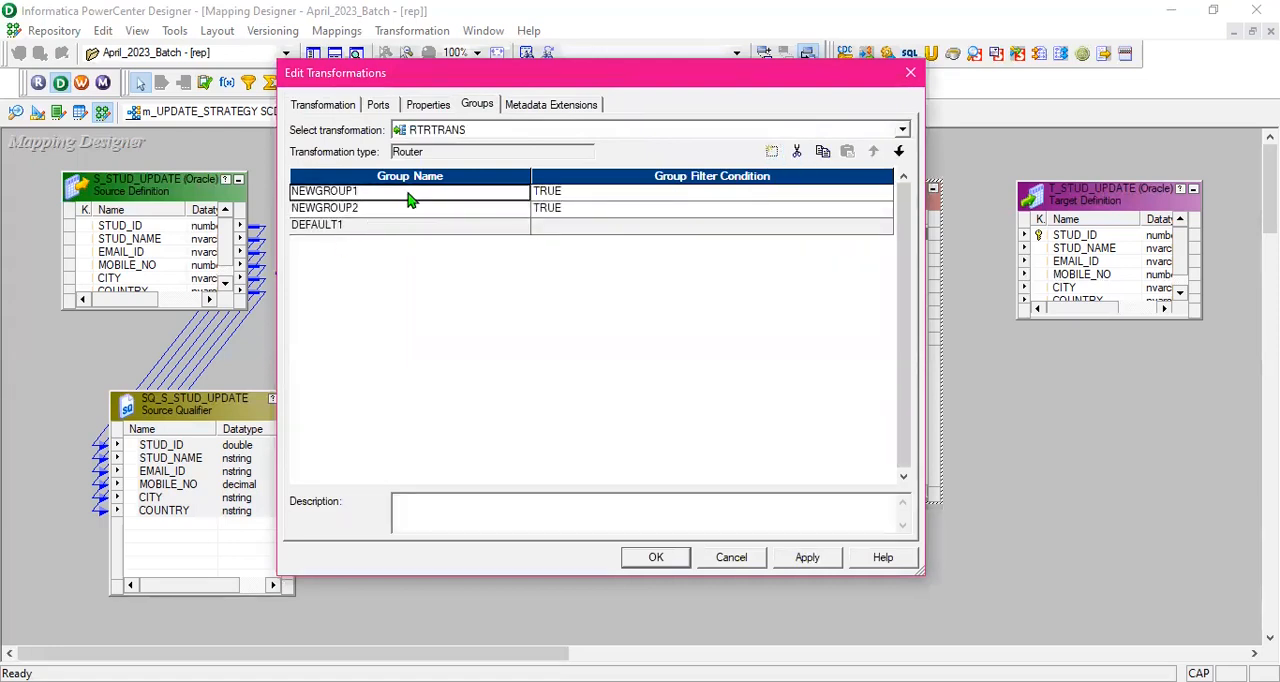
click(408, 196)
text(INSERT)
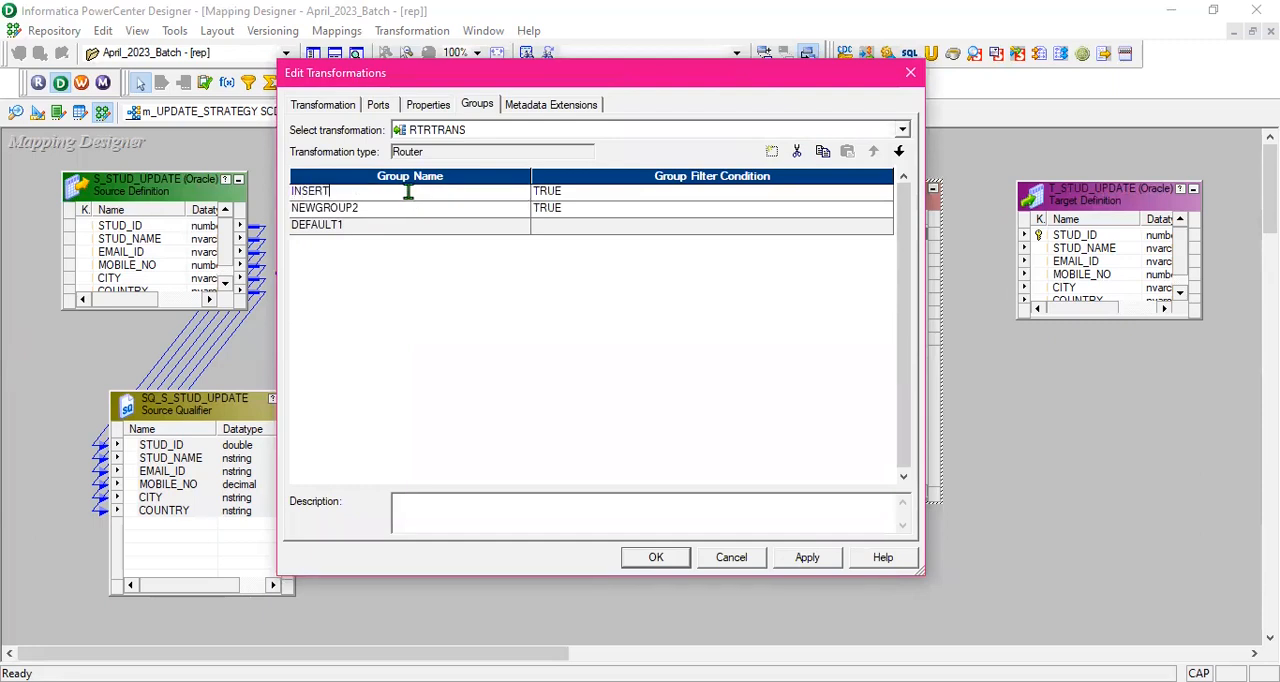
click(397, 213)
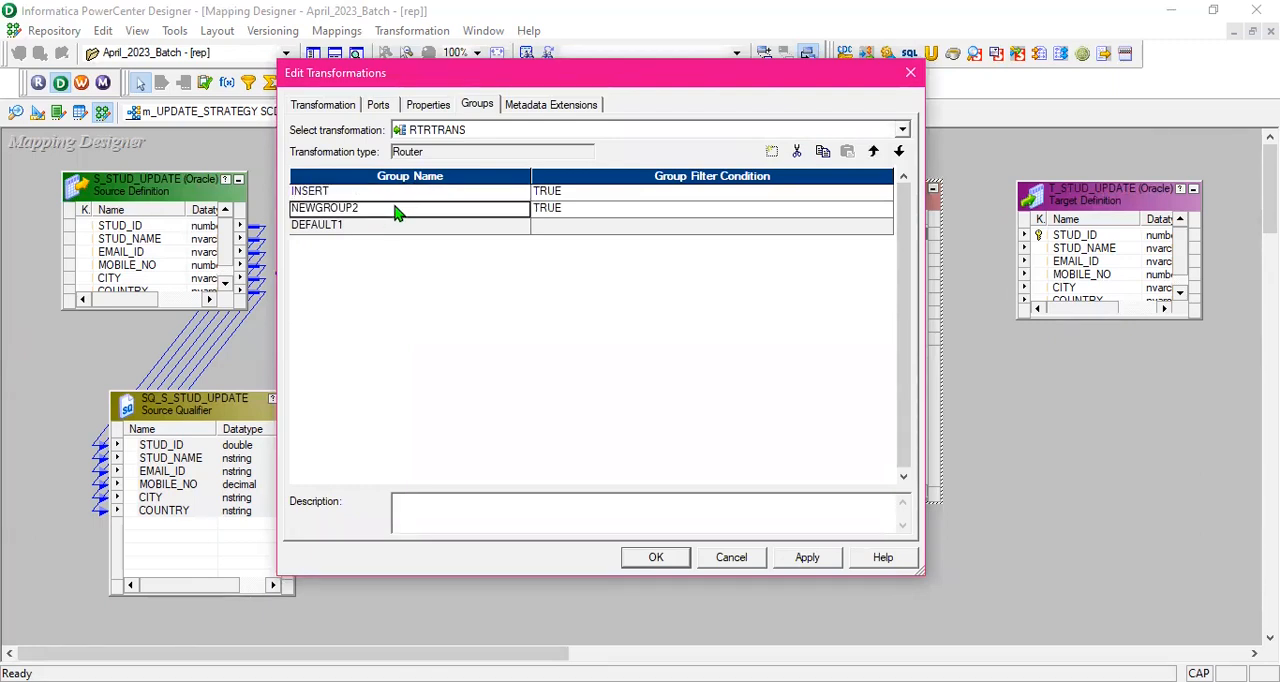
text(UPDATE)
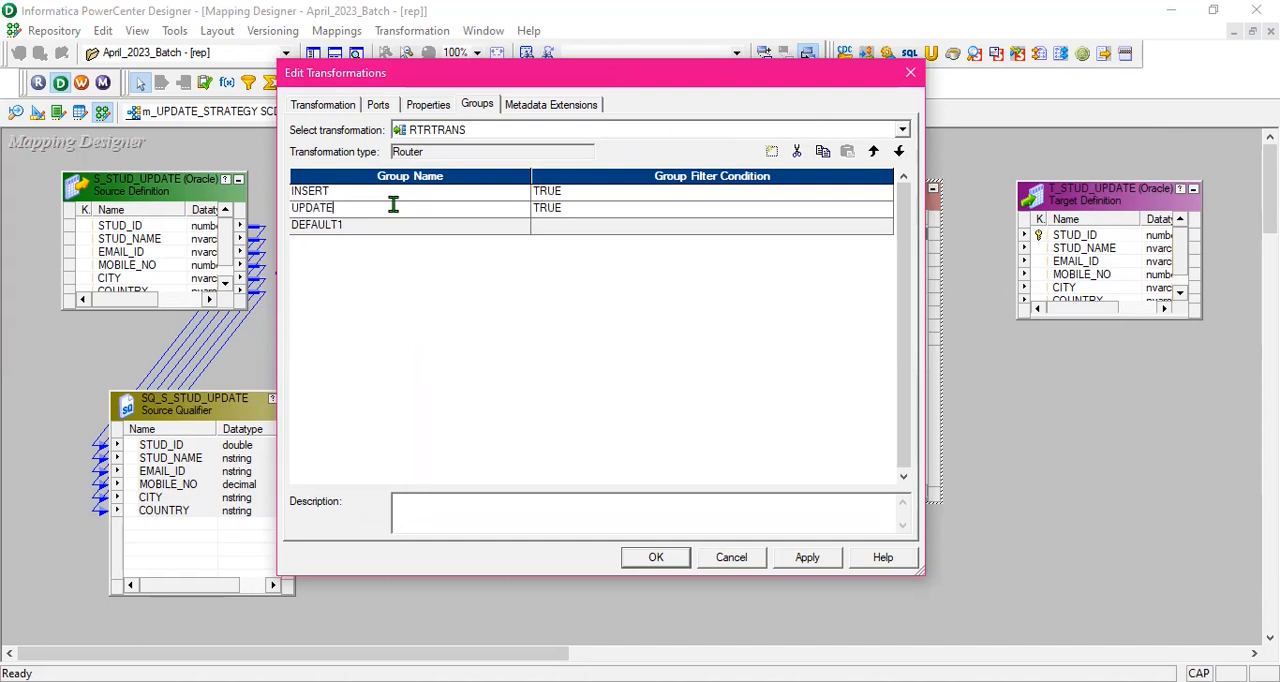
- Replace the INSERT group's filter condition with the Router's INSERT_FLAG port and validate the expression
click(617, 193)
click(885, 196)
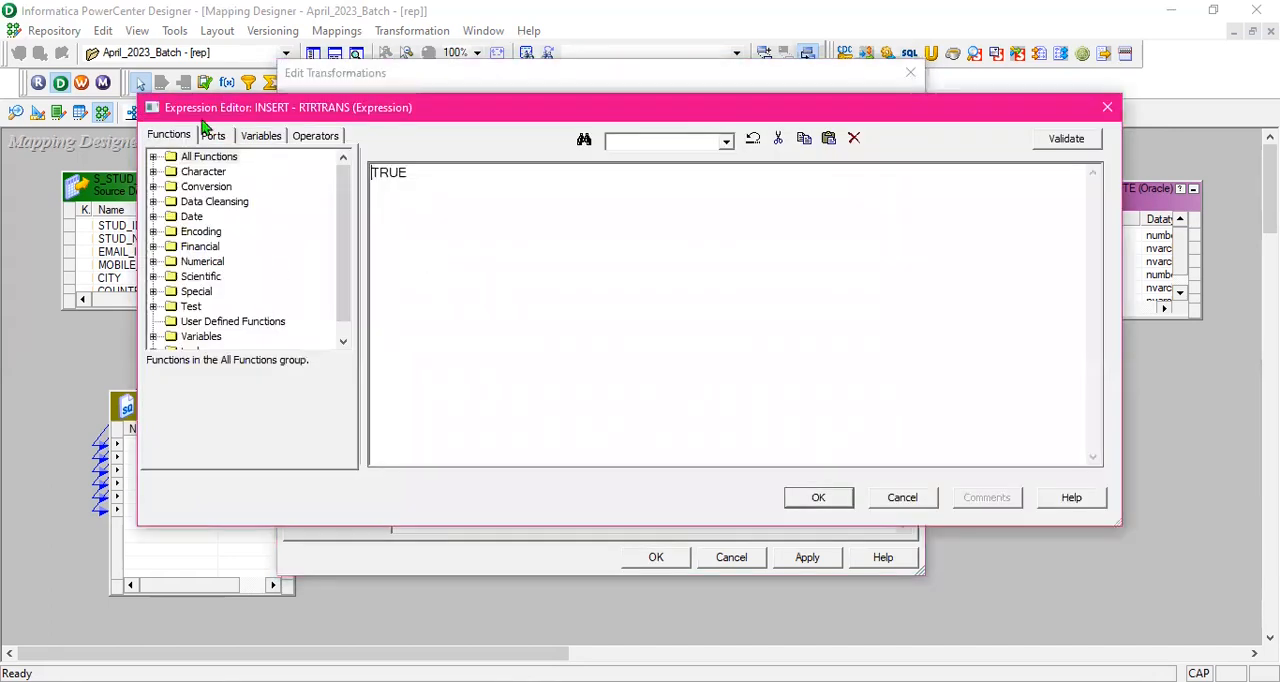
click(212, 137)
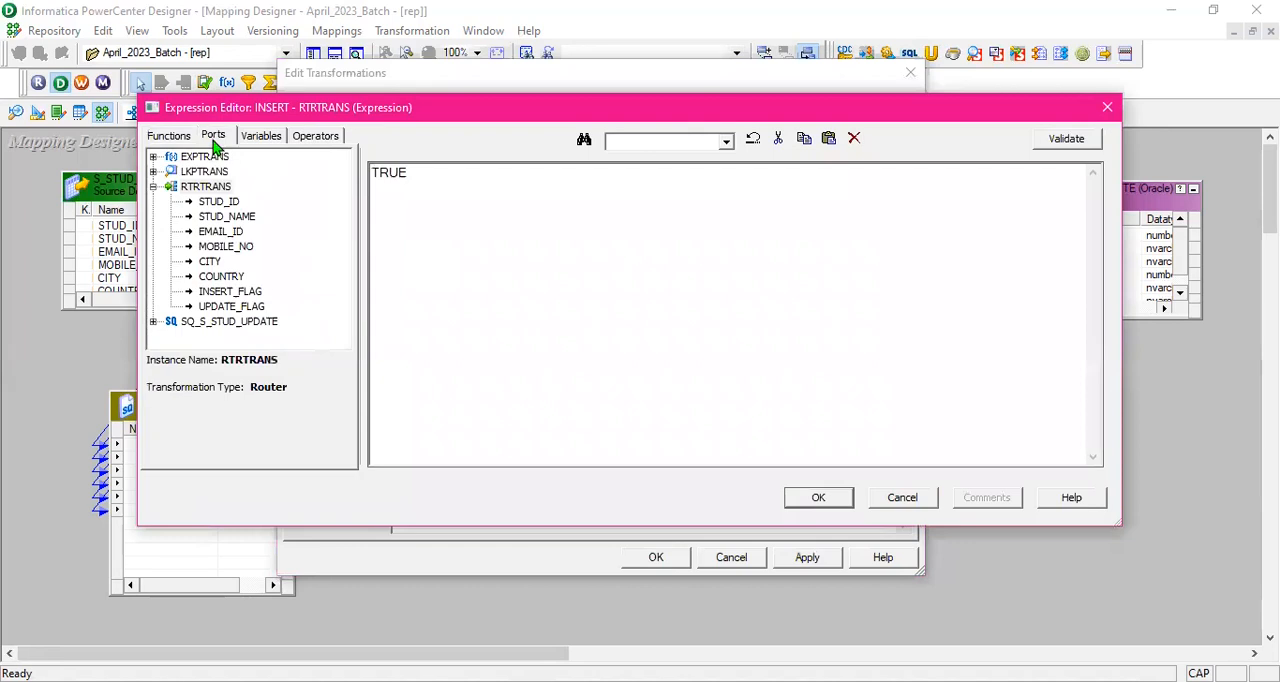
double_click(240, 293)
key(BackSpace)
key(BackSpace)
key(BackSpace)
key(BackSpace)
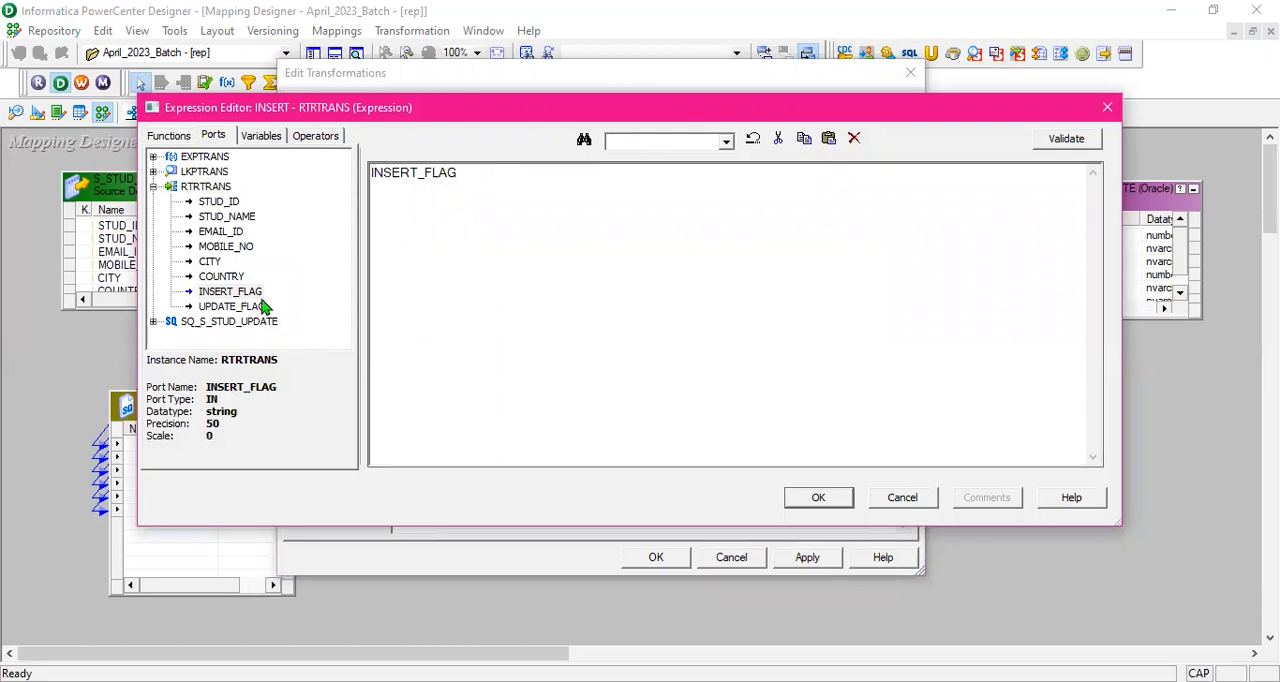
click(234, 291)
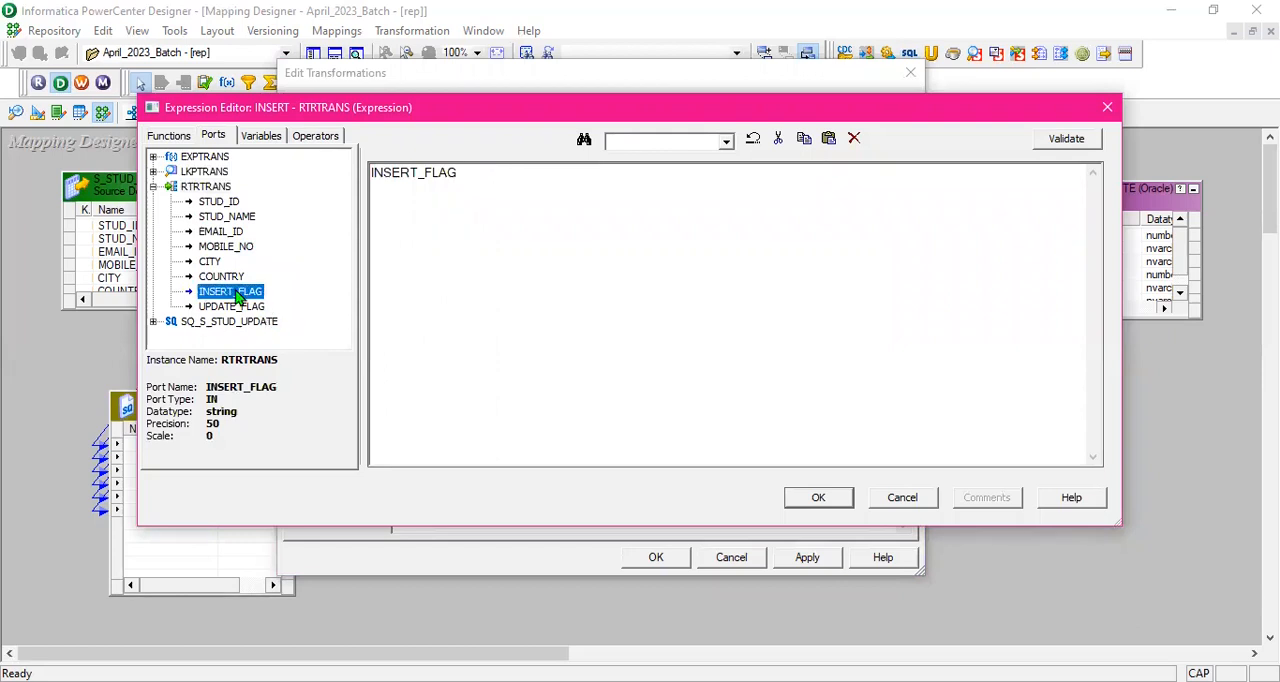
click(1066, 139)
click(705, 362)
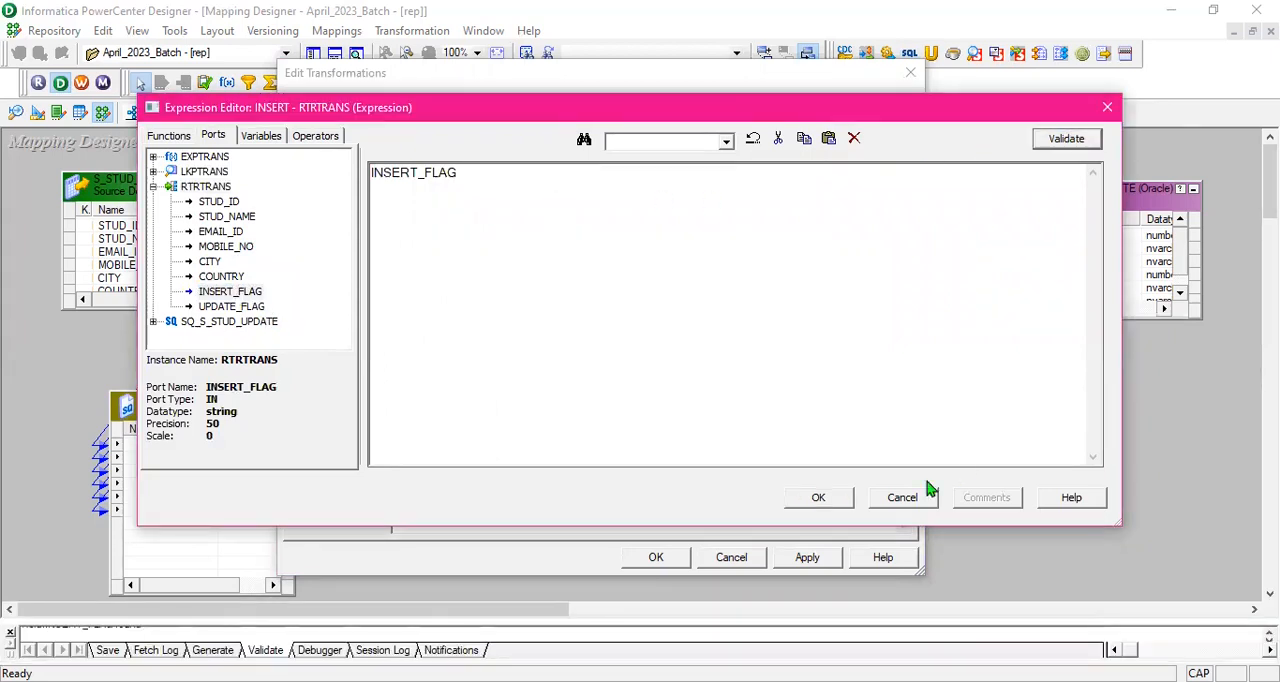
click(818, 498)
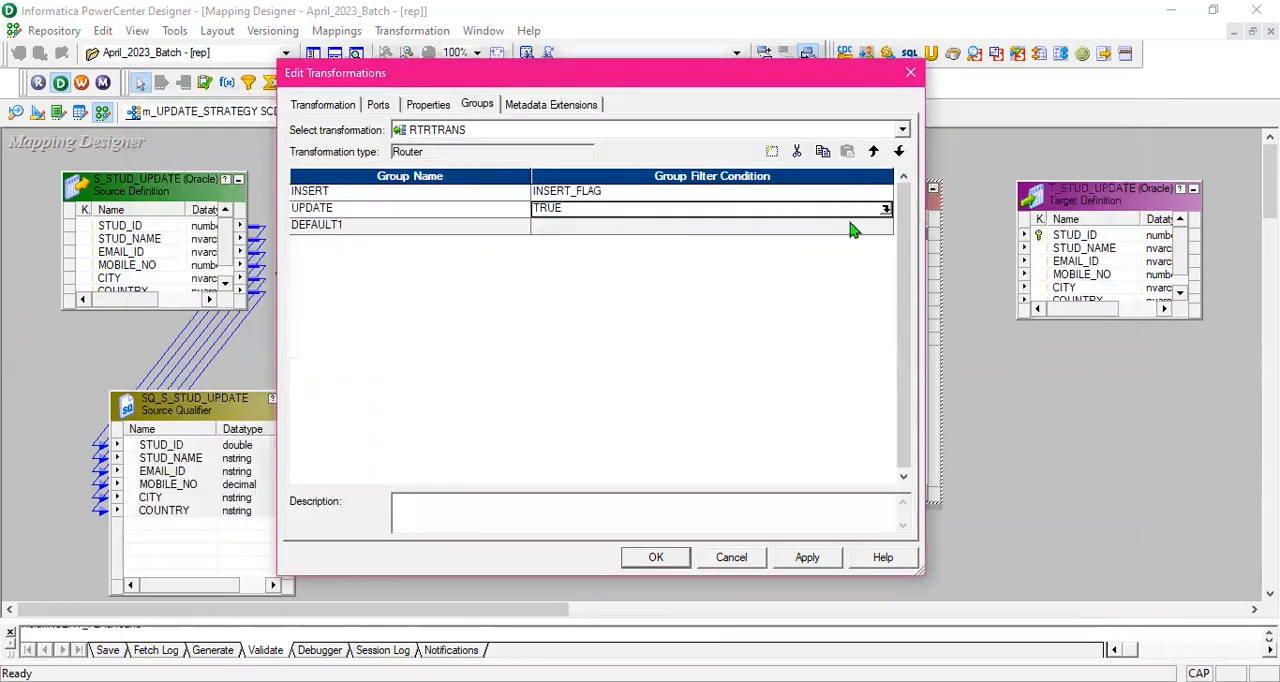
- Replace the UPDATE group's filter condition with UPDATE_FLAG, validate the expression, and apply the Router changes
click(886, 212)
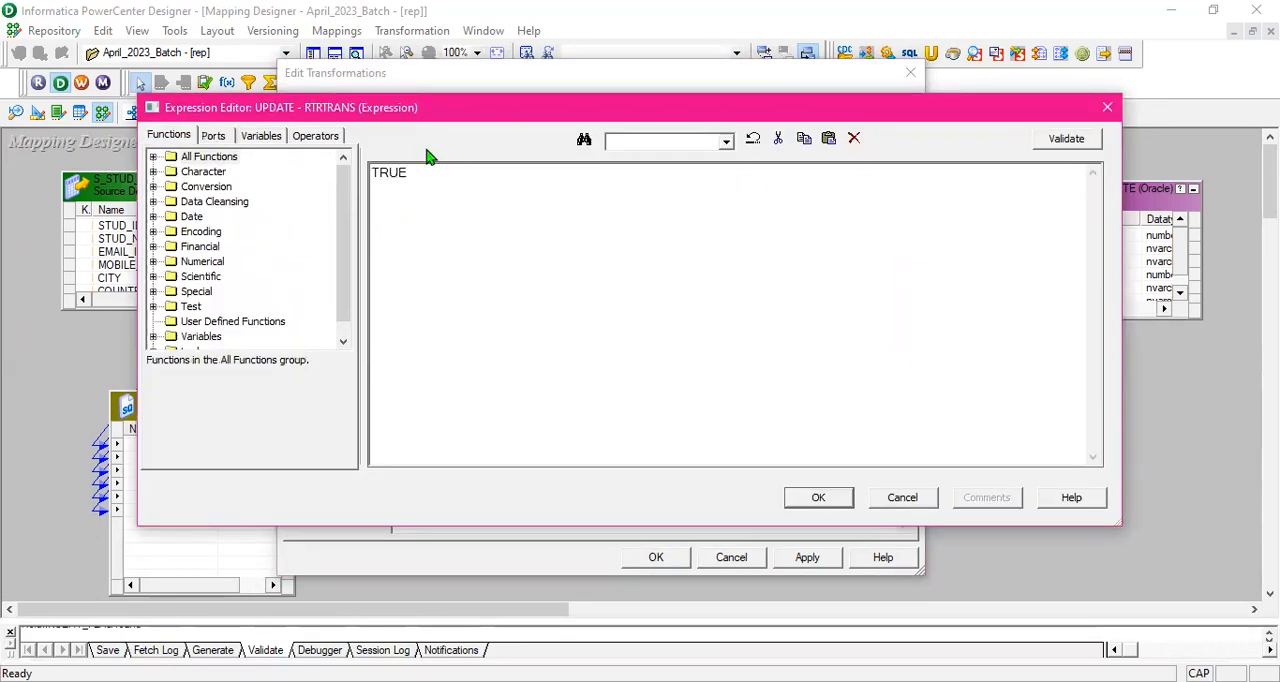
click(213, 137)
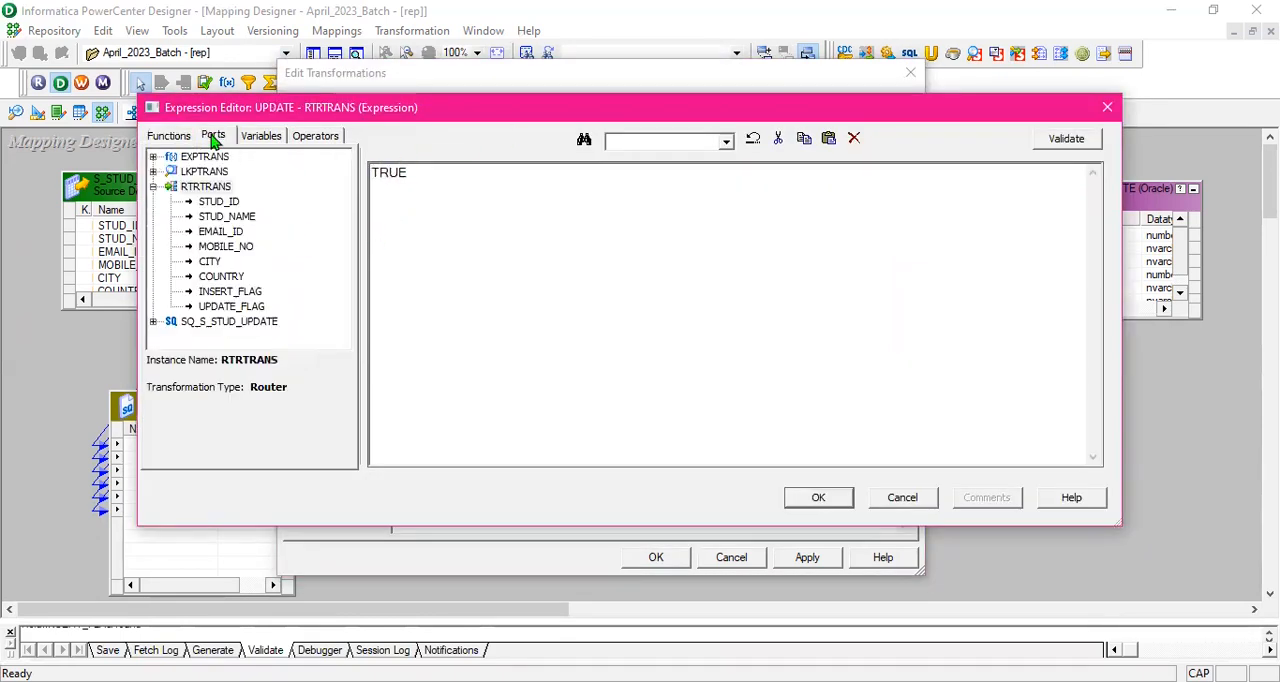
click(245, 308)
drag(455, 171, 346, 168)
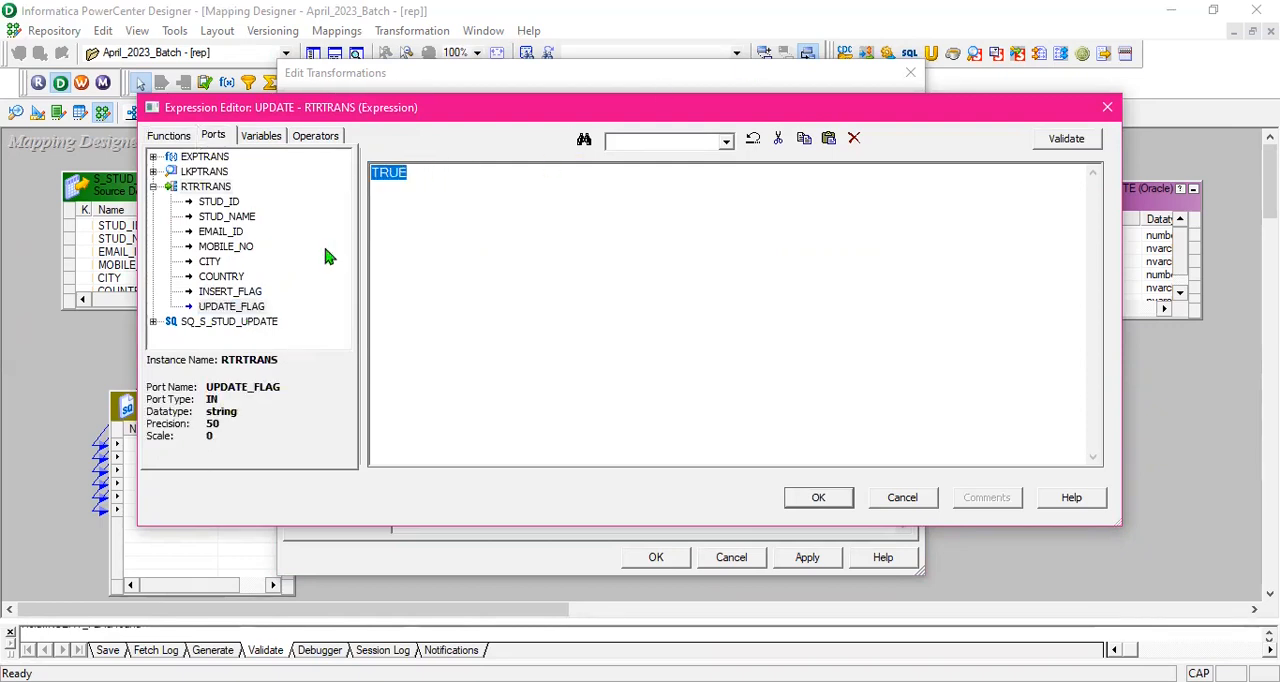
key(Delete)
double_click(240, 308)
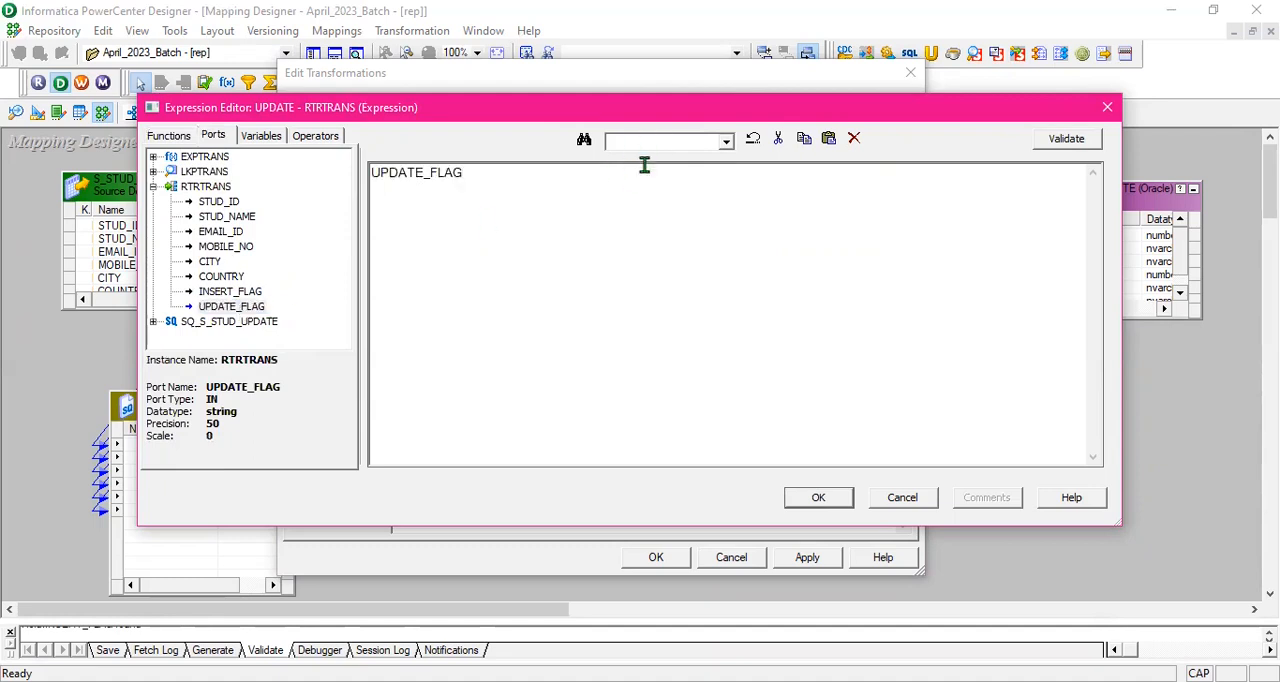
click(655, 680)
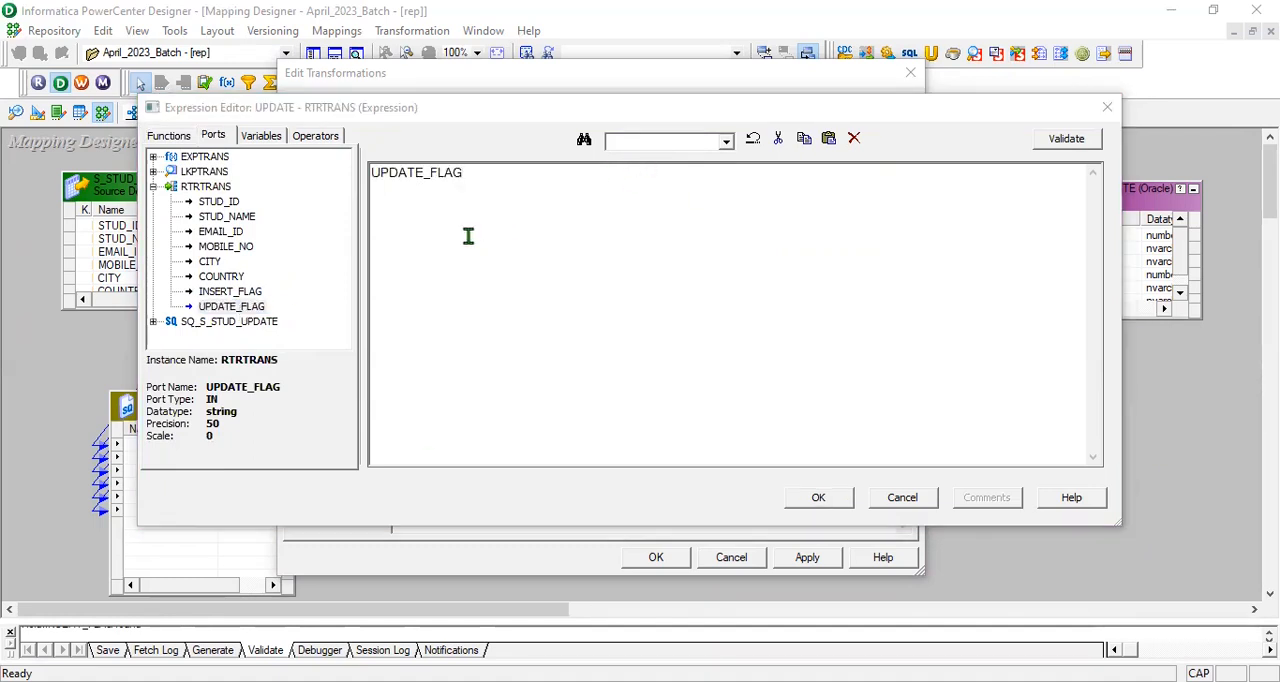
click(1066, 141)
click(700, 357)
click(1066, 141)
click(820, 498)
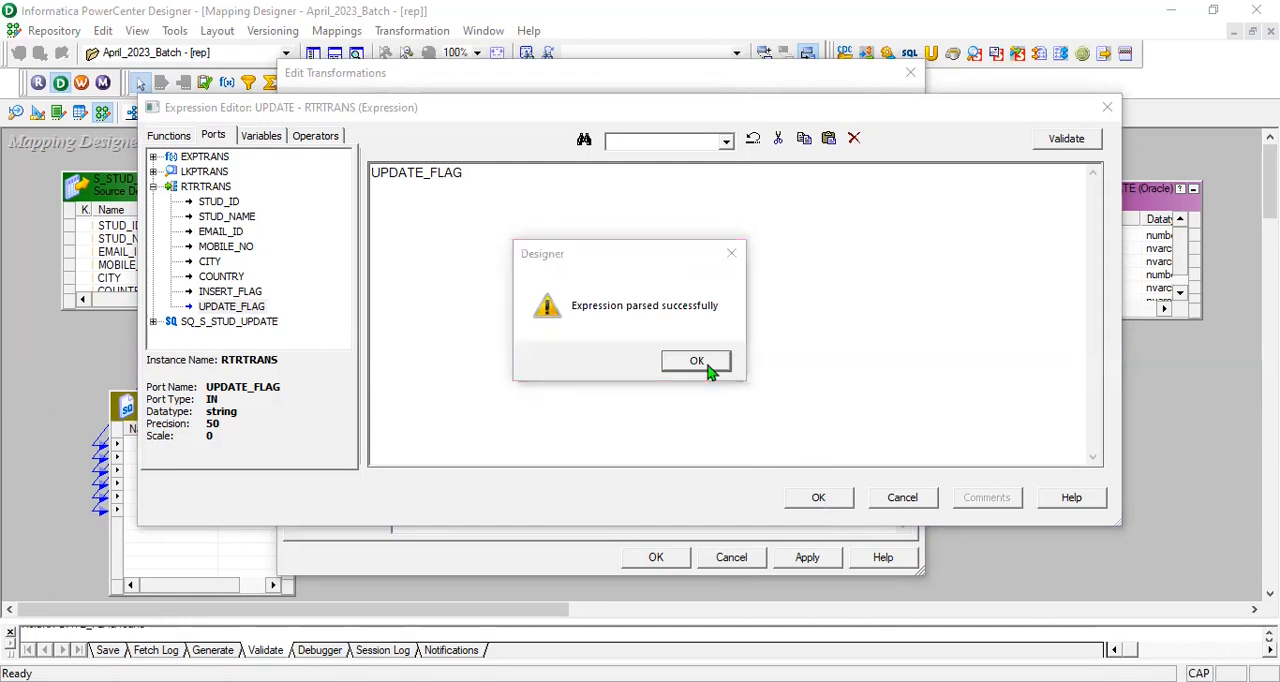
click(700, 362)
click(820, 498)
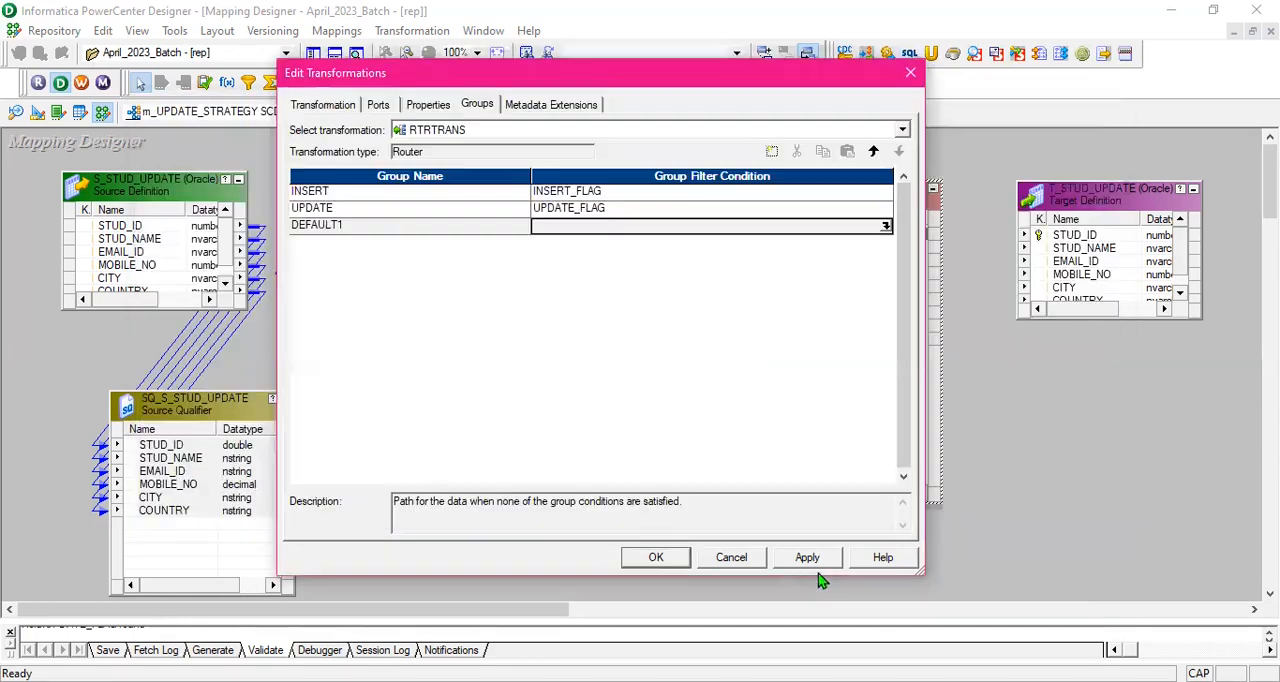
click(808, 558)
click(660, 560)
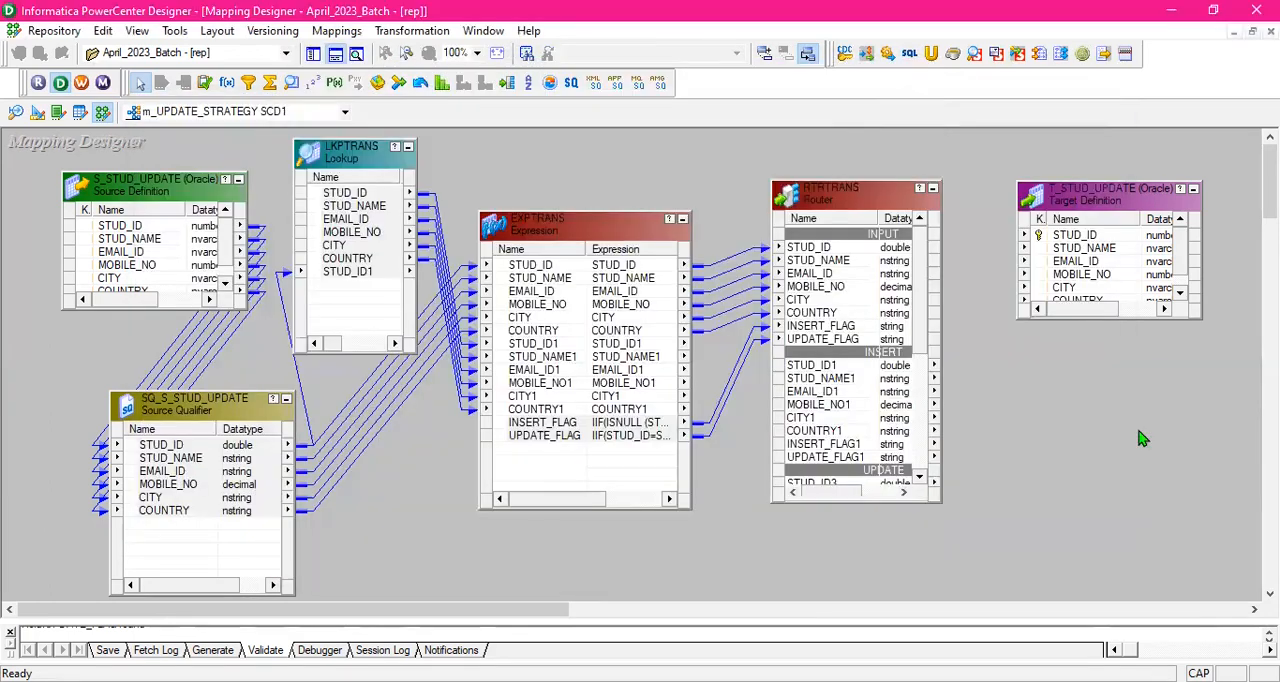
- Reposition the Router and the T_STUD_UPDATE target farther apart, and enlarge the Router to show its INSERT and UPDATE groups
drag(863, 190, 851, 143)
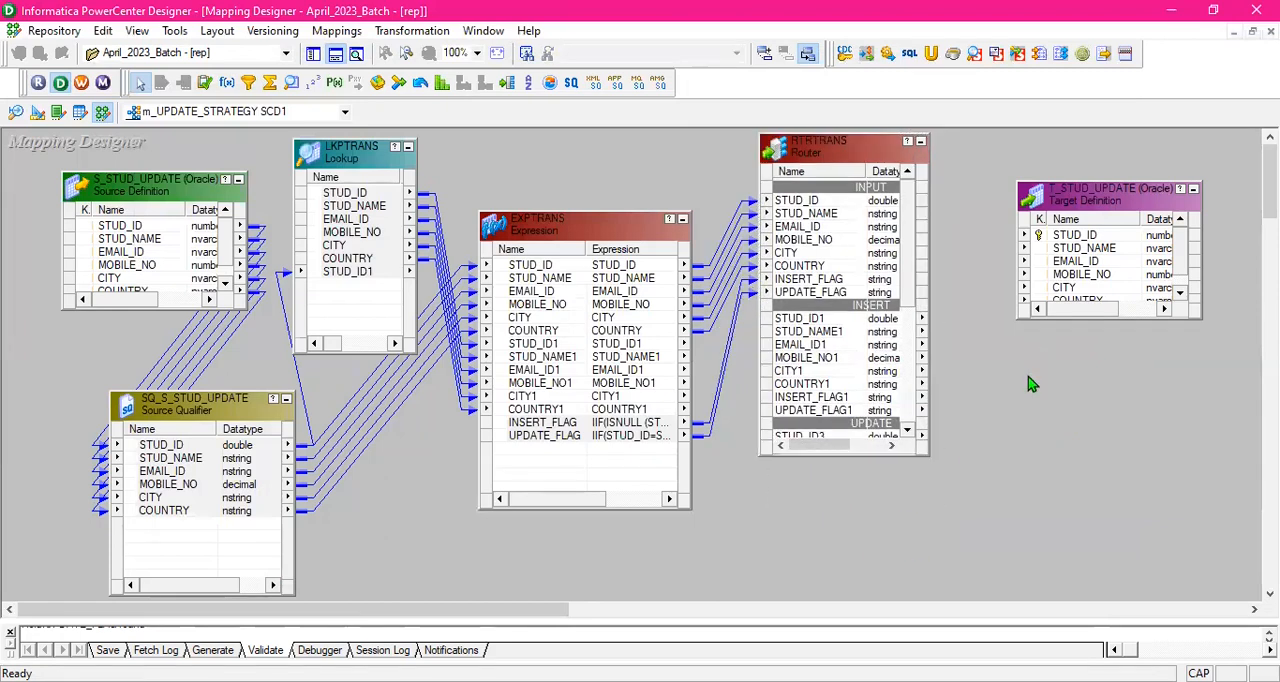
drag(1112, 202, 1146, 199)
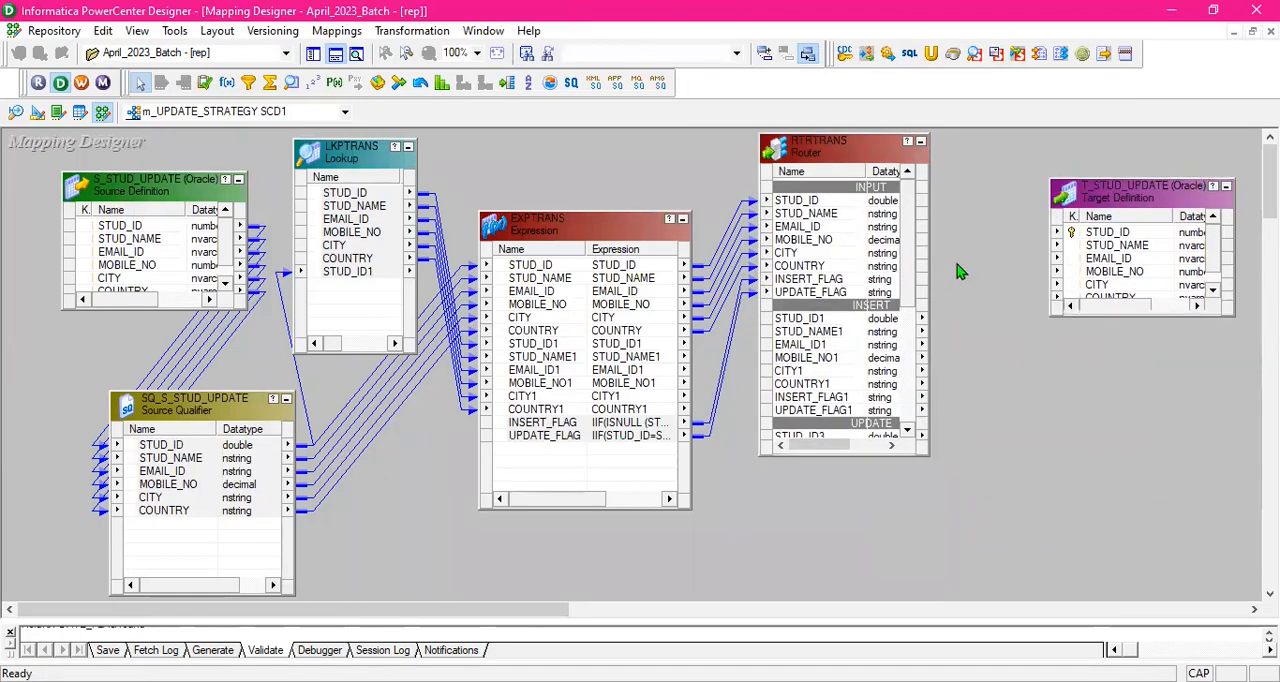
drag(929, 294, 976, 294)
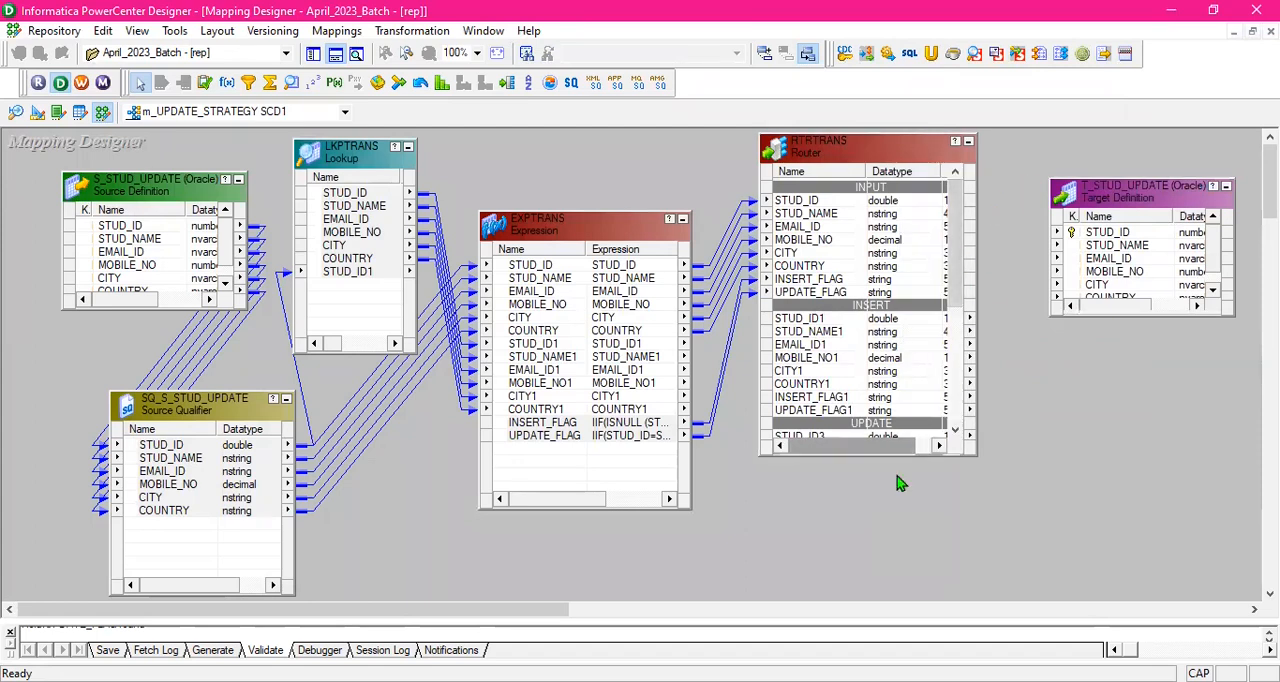
drag(879, 455, 879, 598)
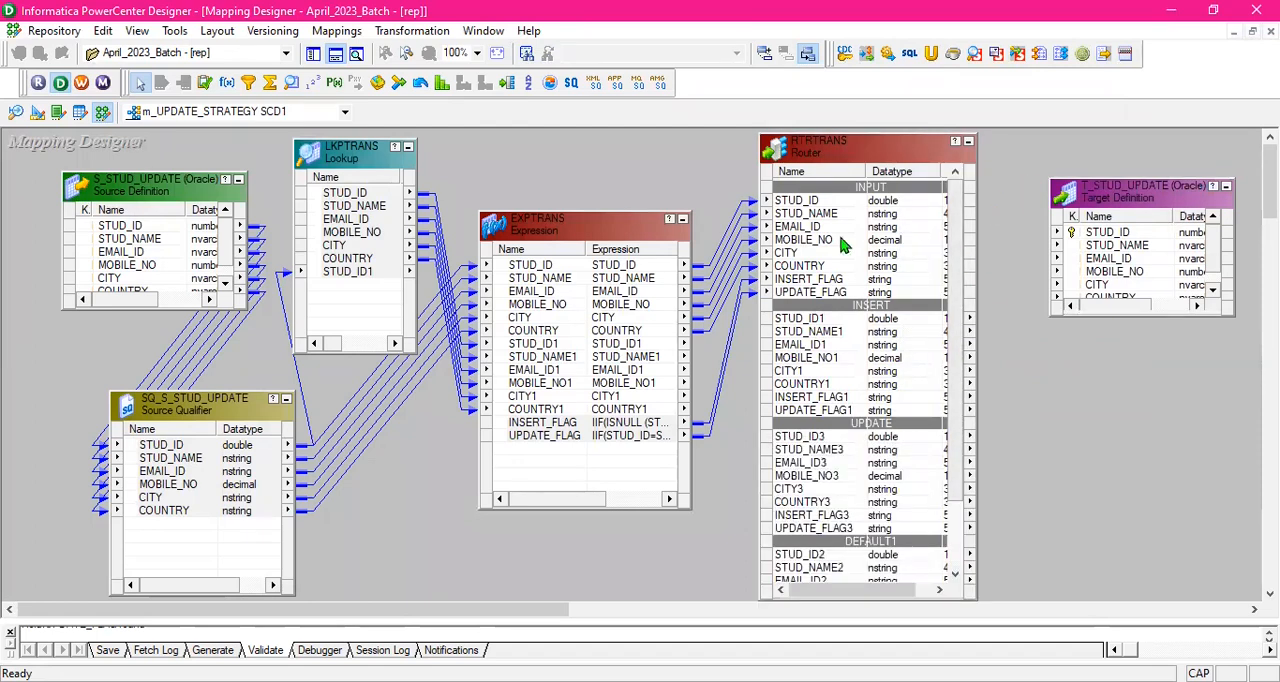
- Move EXPTRANS closer to the Lookup and narrow it, and bring the Router nearer to EXPTRANS
drag(625, 222, 594, 191)
click(690, 170)
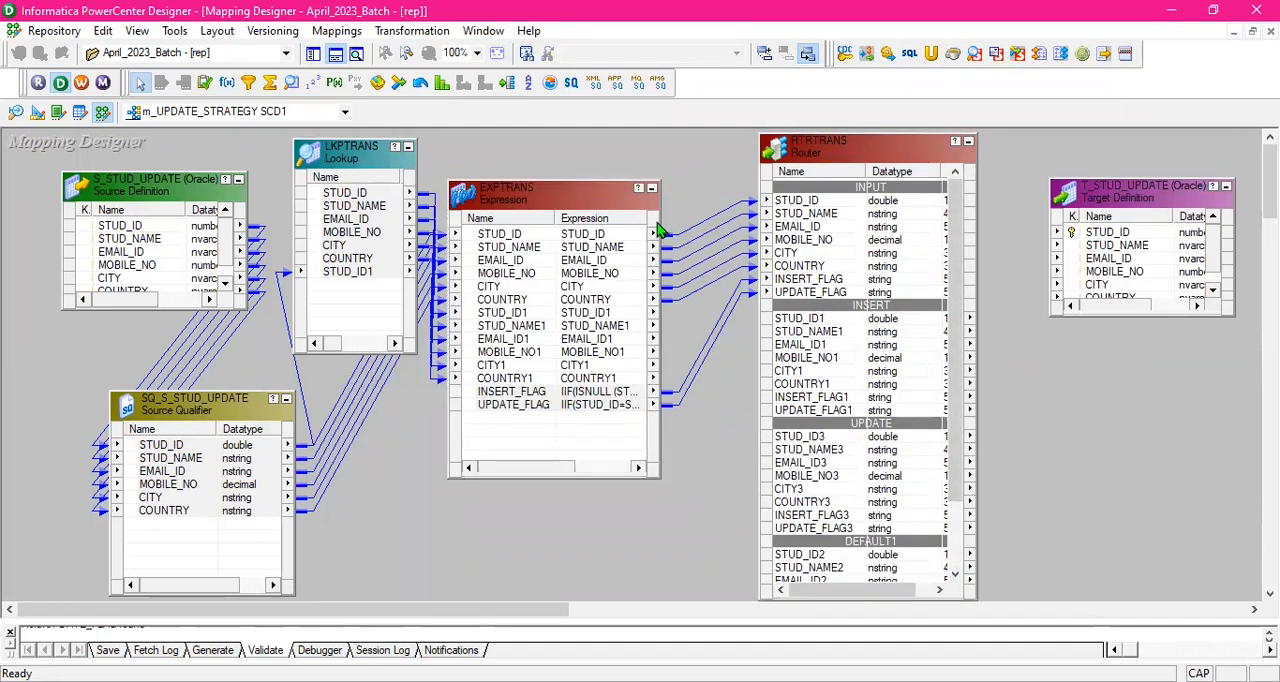
click(637, 221)
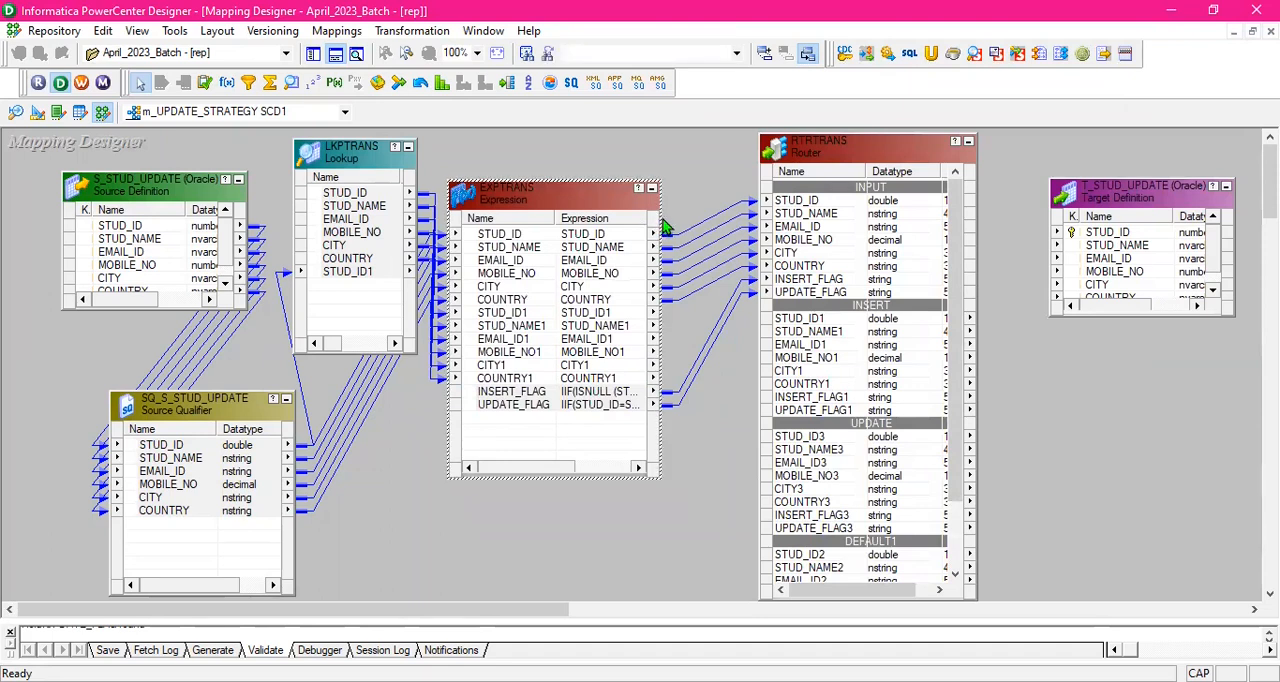
drag(660, 215, 602, 205)
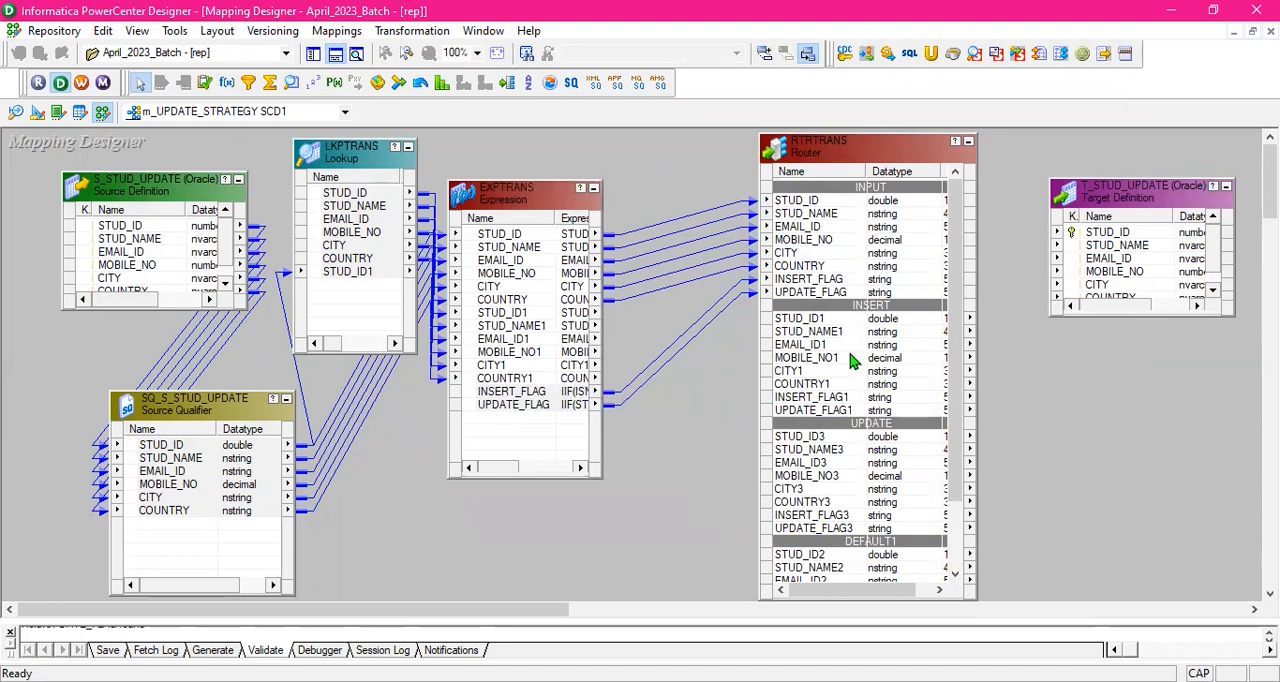
scroll(847, 346, down, 2)
scroll(847, 346, up, 2)
drag(891, 163, 841, 171)
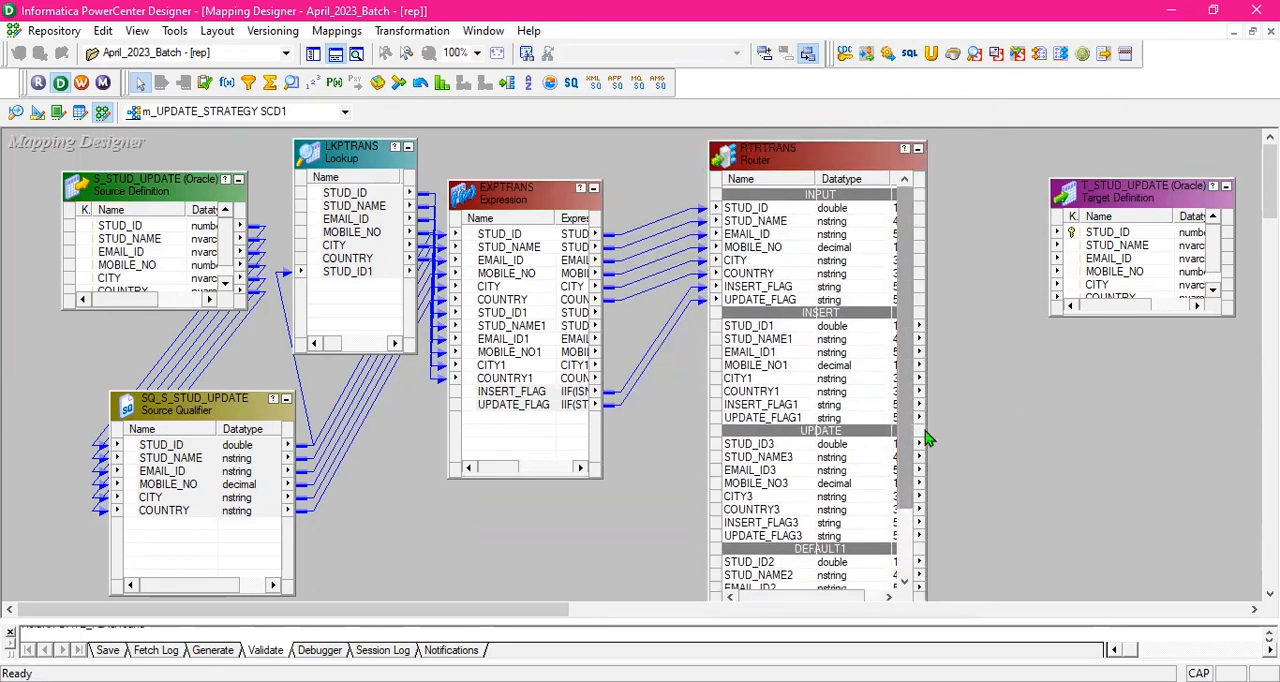
- Widen the Router to show its port lengths and review its INSERT, UPDATE and DEFAULT1 groups
drag(924, 420, 962, 422)
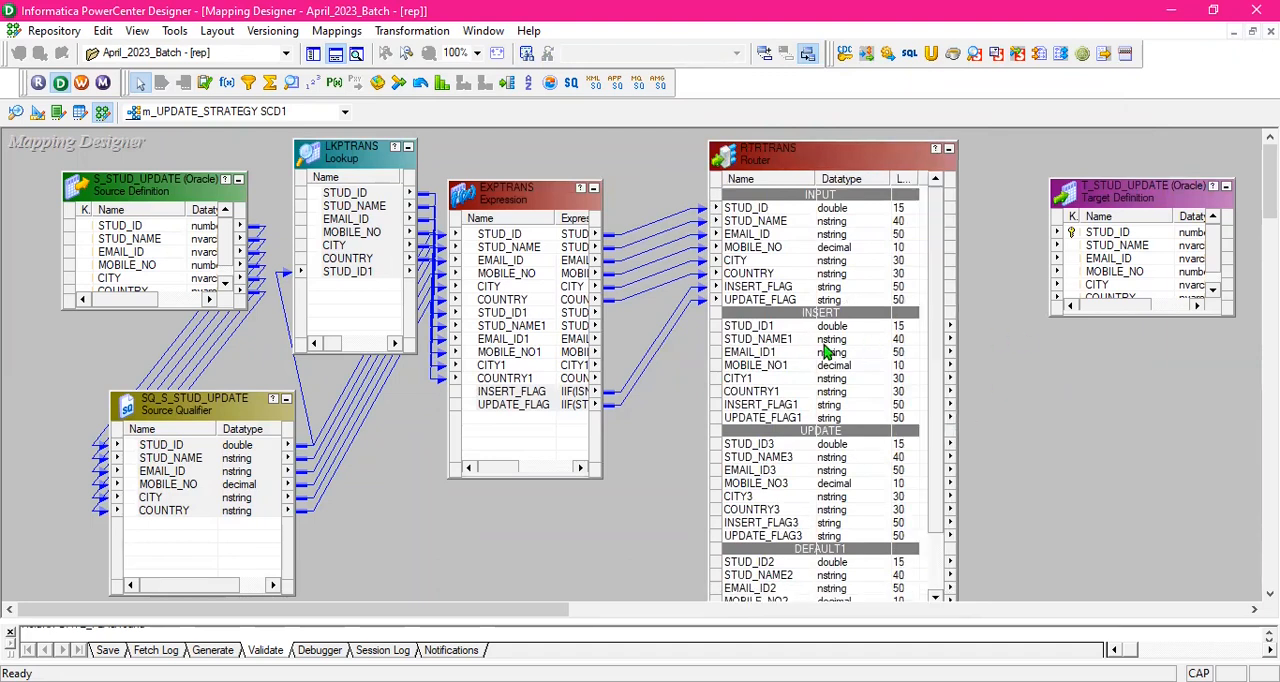
scroll(820, 341, down, 2)
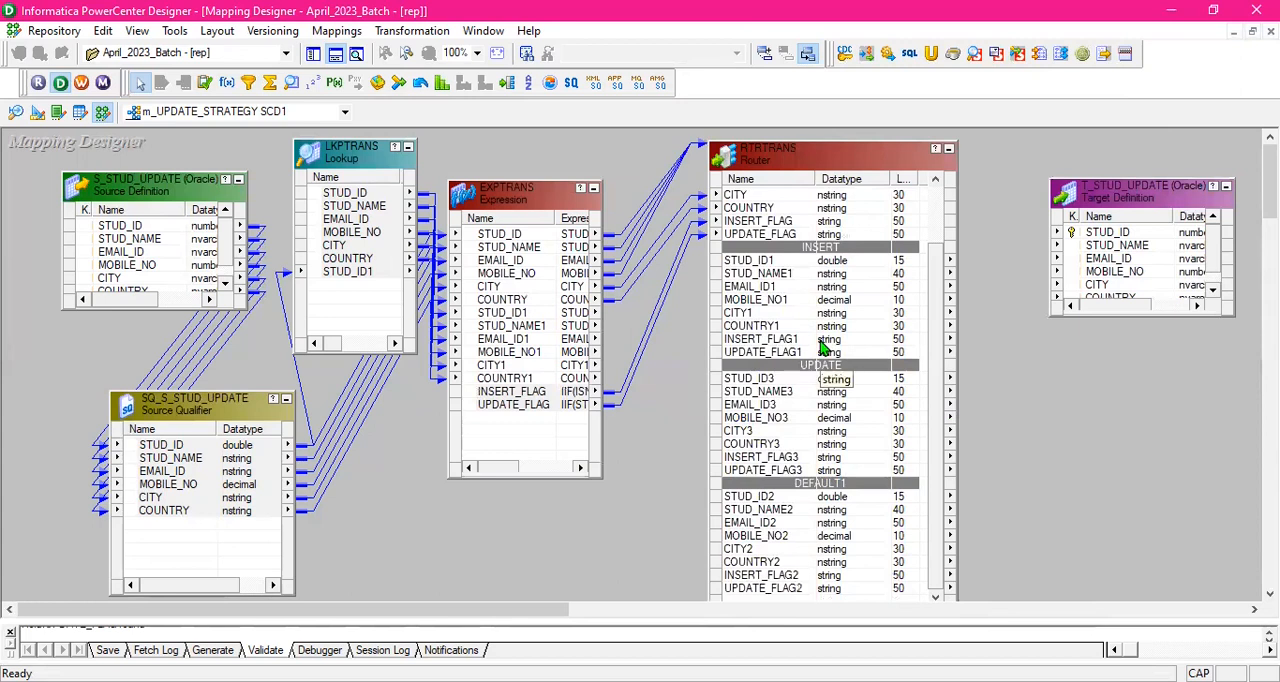
scroll(820, 345, up, 2)
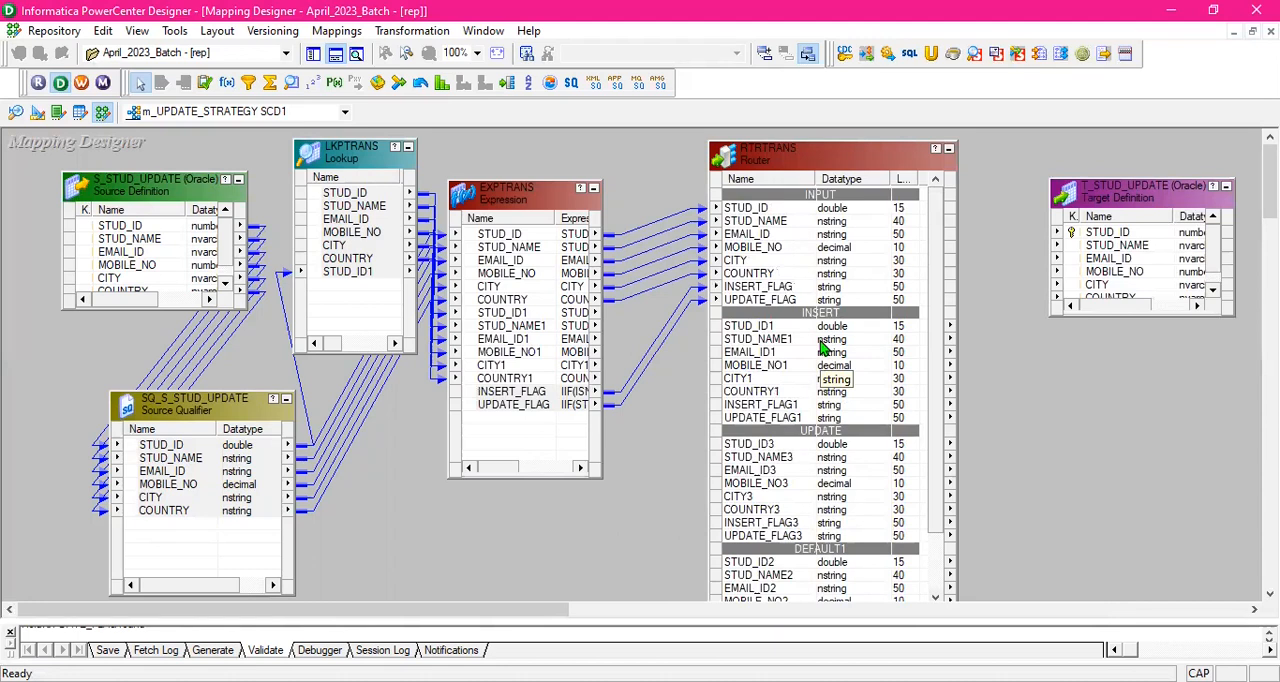
- Link the Router's INSERT group ports STUD_ID1 through COUNTRY1 to the matching ports of the T_STUD_UPDATE target
click(858, 327)
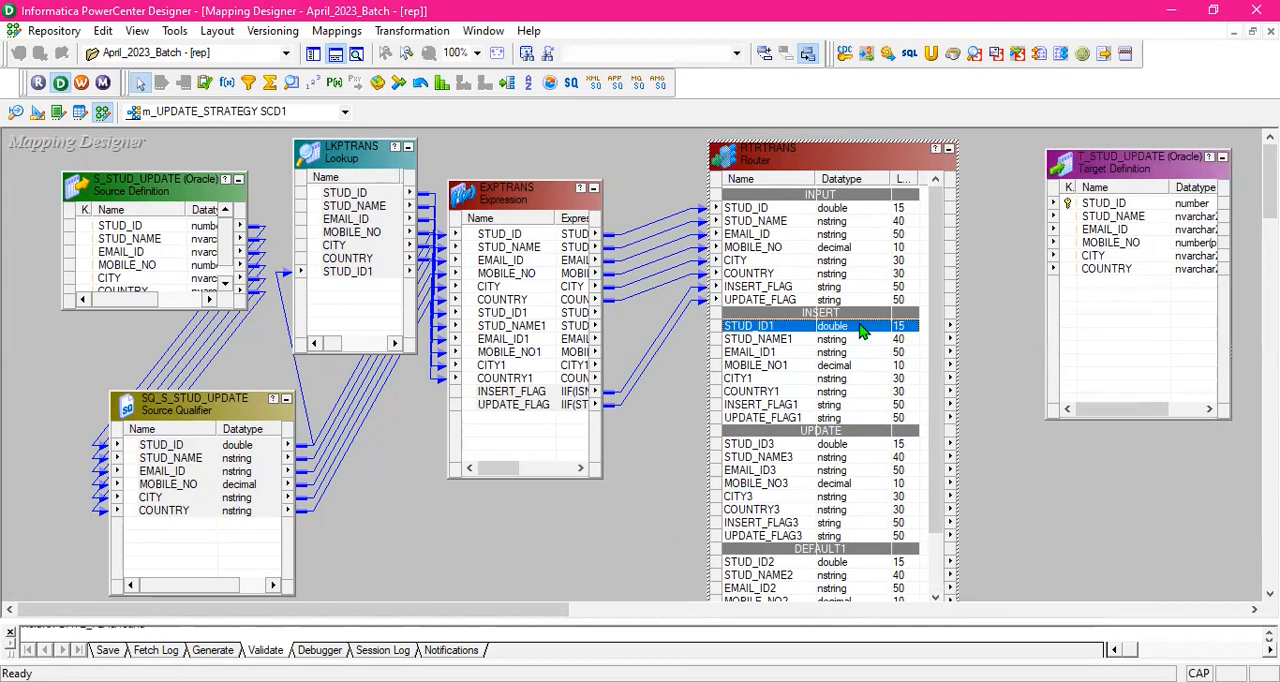
key(shift+Down)
key(shift+Down)
key(shift+Down)
key(shift+Down)
key(shift+Down)
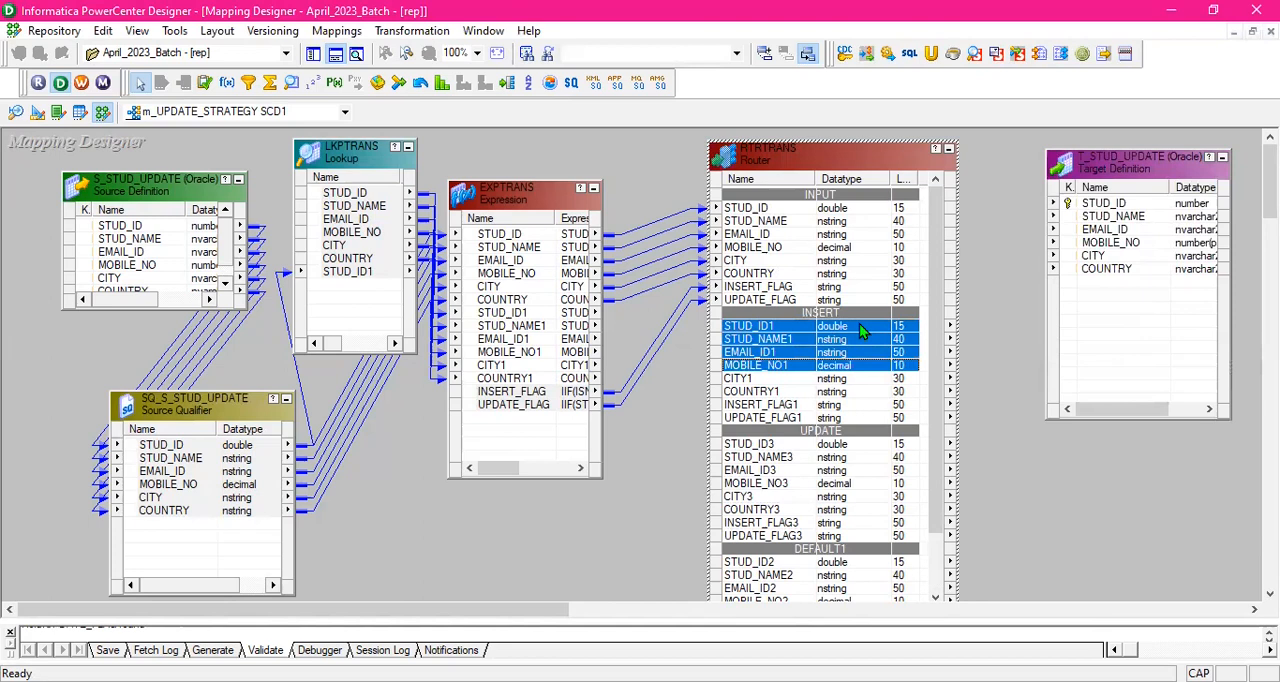
drag(859, 325, 1085, 215)
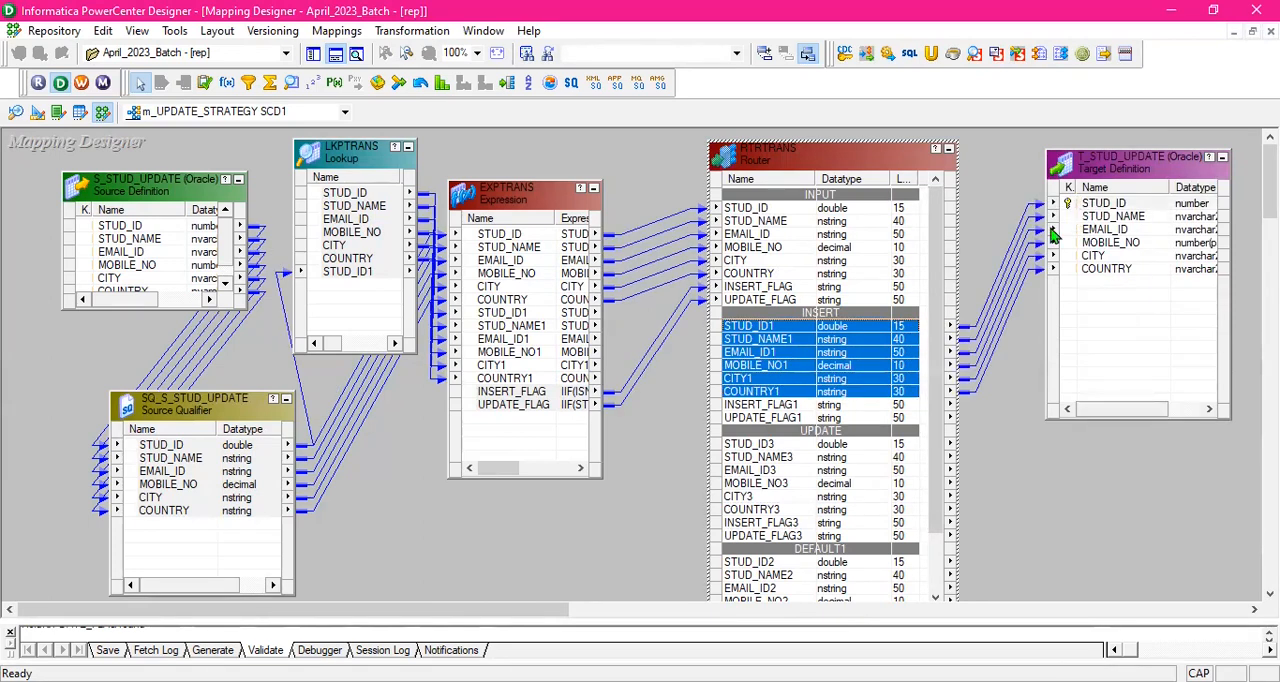
click(1033, 174)
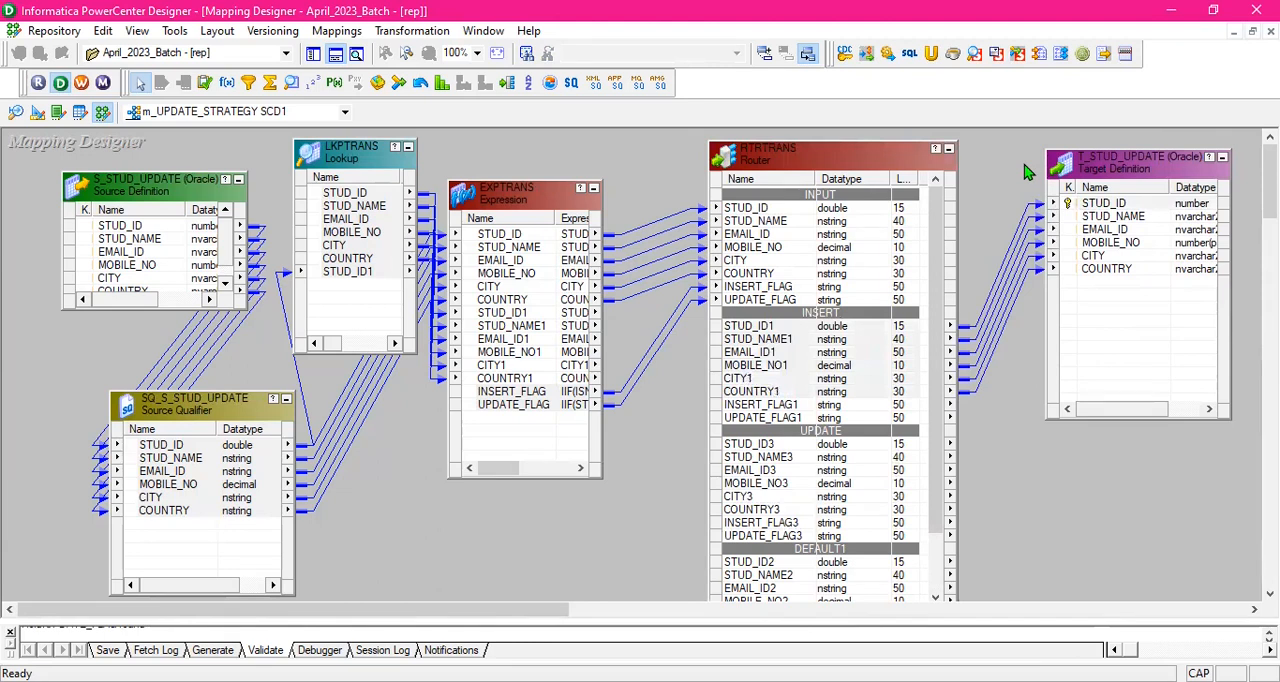
- Duplicate the T_STUD_UPDATE target definition and place the copy below the original
click(1132, 170)
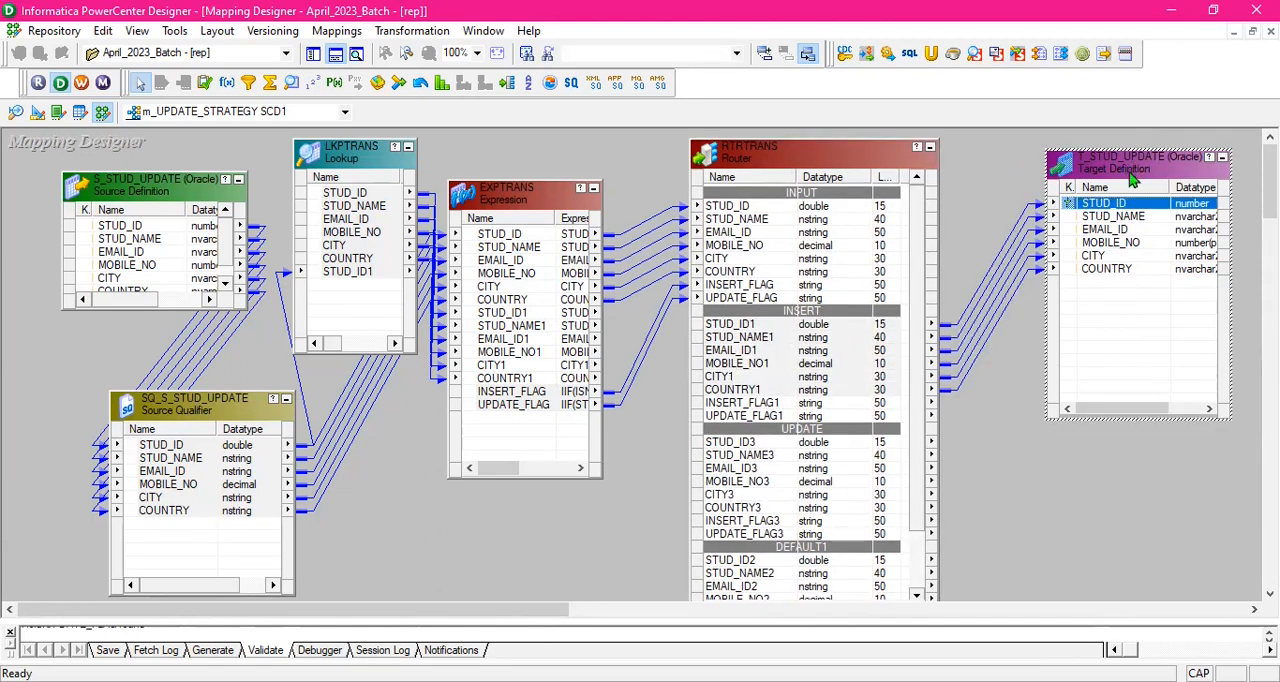
click(1135, 487)
click(1136, 169)
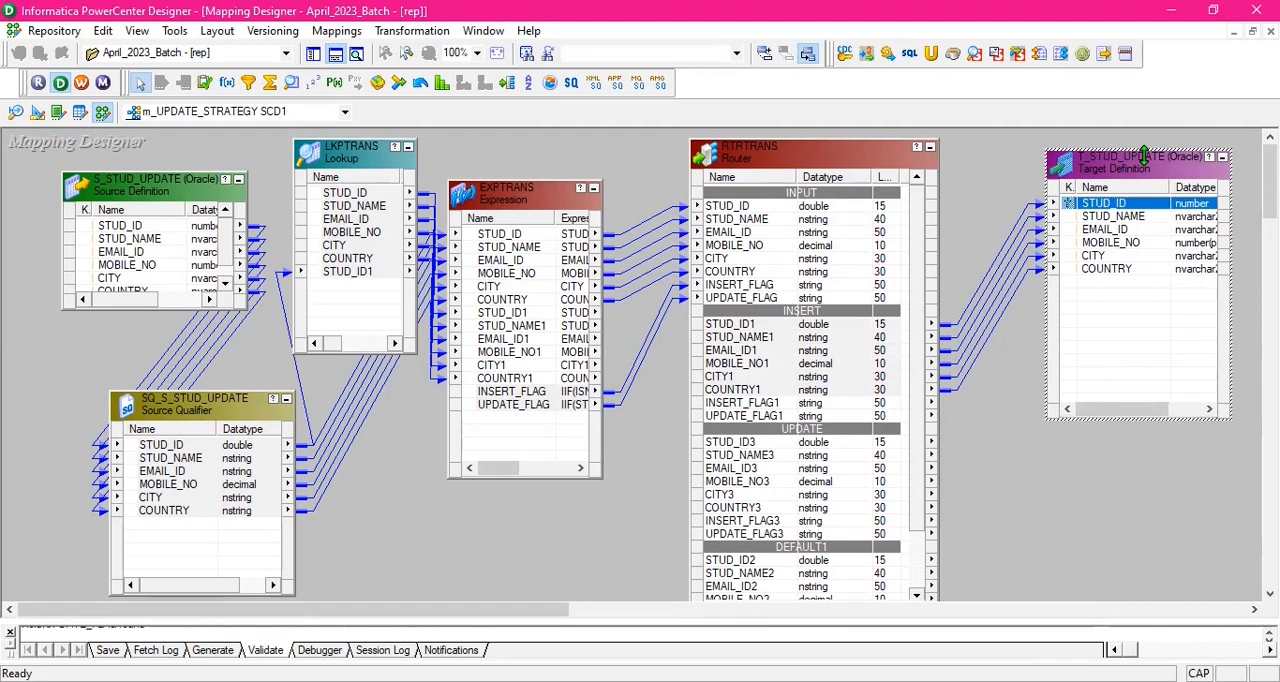
click(1100, 482)
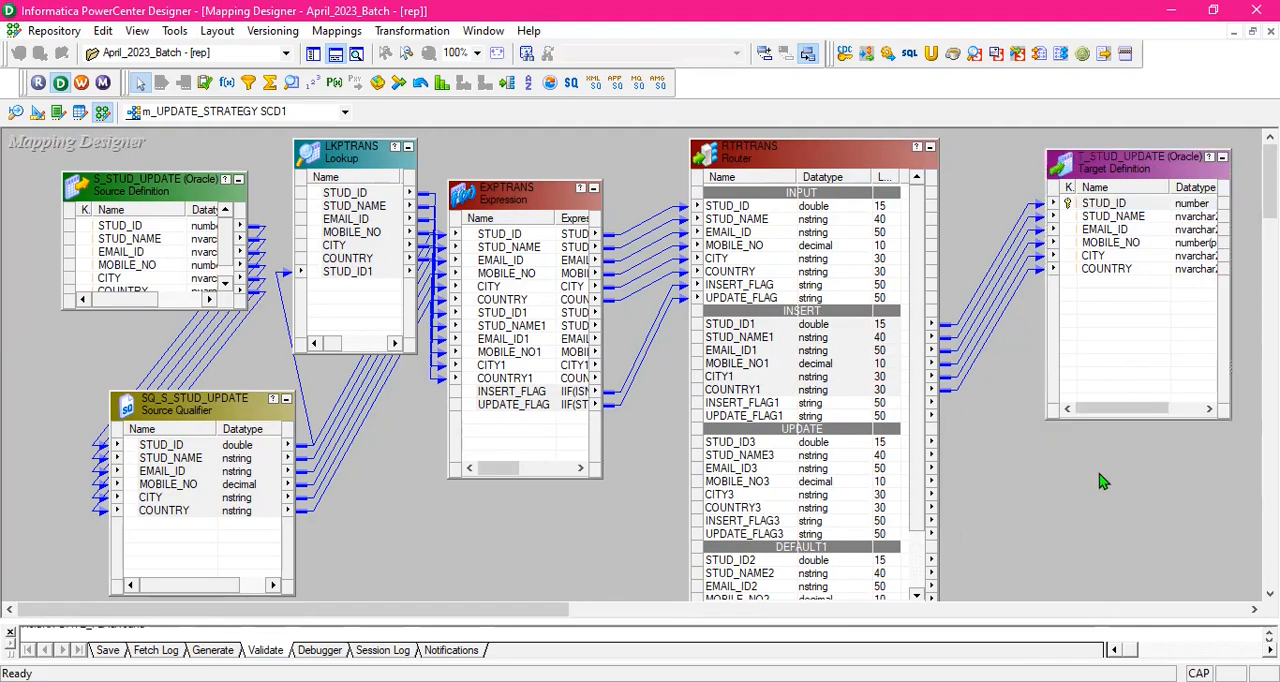
key(ctrl+v)
drag(1178, 503, 1104, 476)
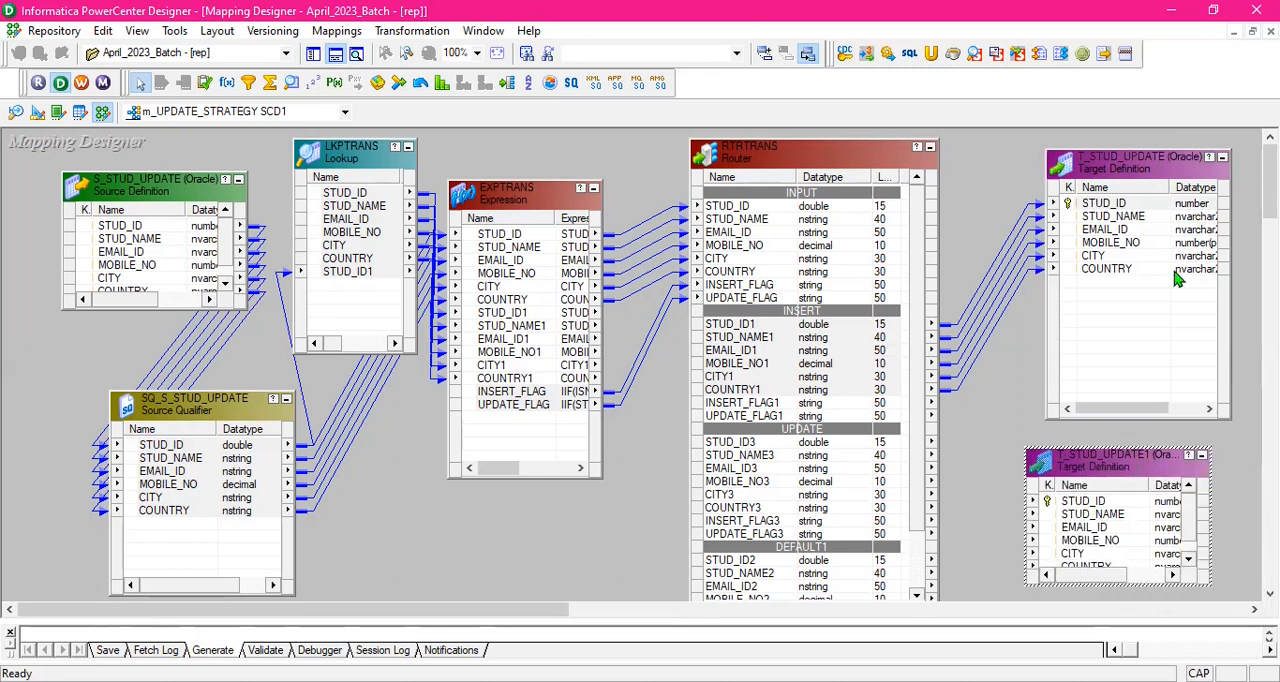
- Move T_STUD_UPDATE up and shorten it, then align its copy underneath and make the copy tall enough for all six ports
drag(1152, 174, 1148, 158)
drag(1162, 402, 1160, 298)
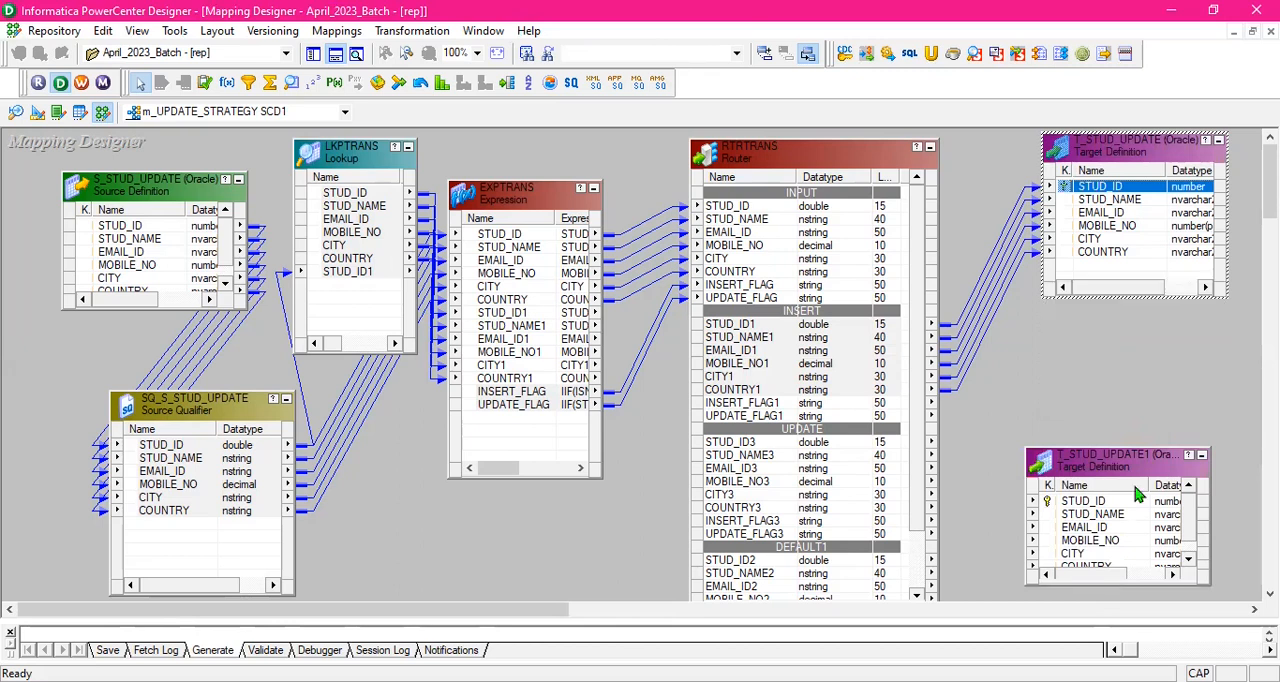
drag(1142, 456, 1157, 372)
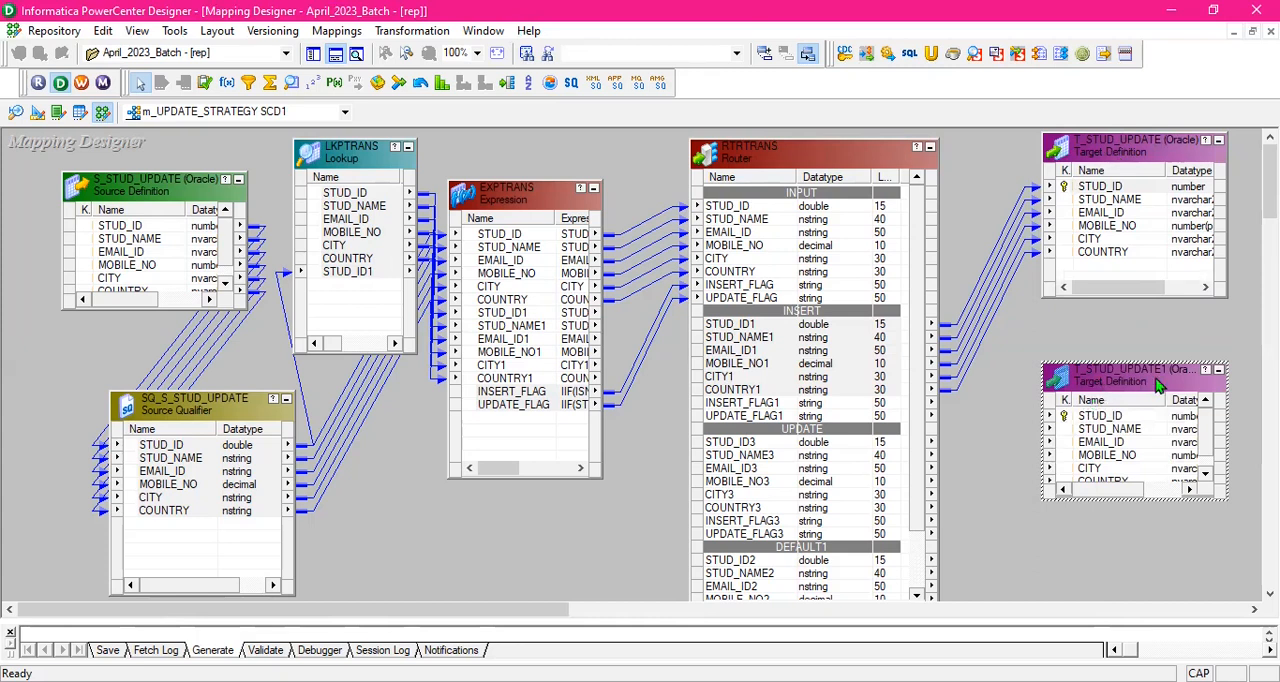
drag(1161, 372, 1174, 373)
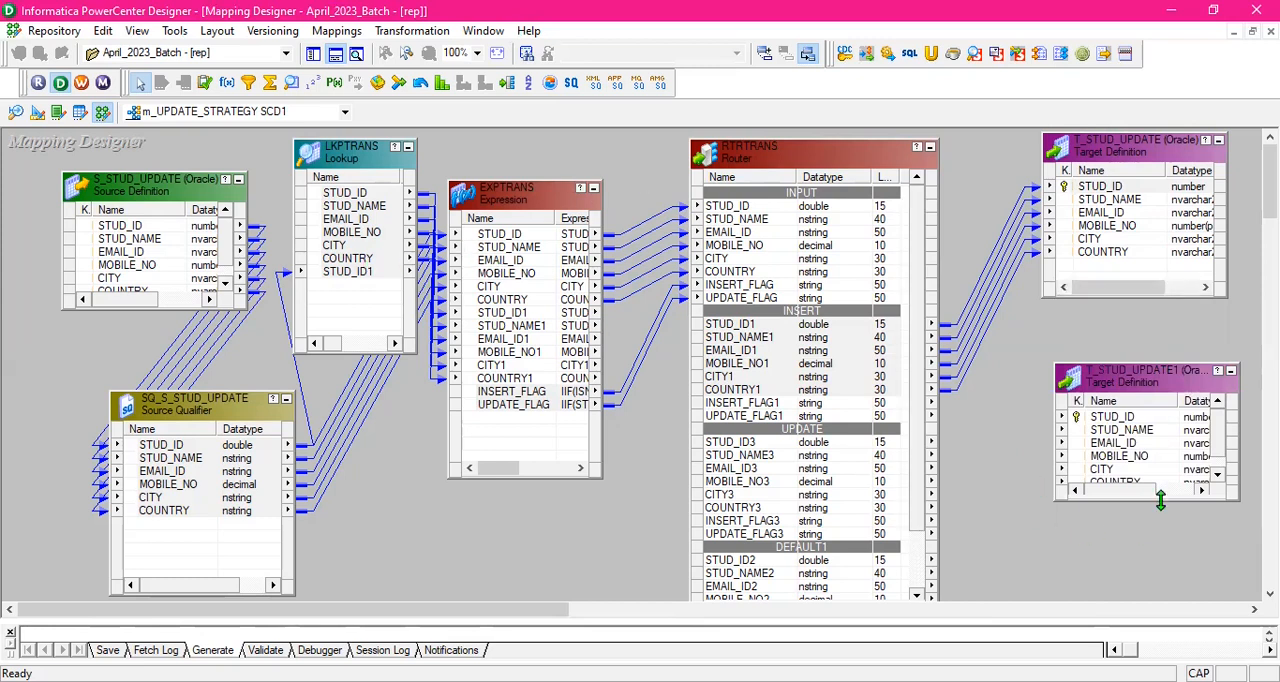
drag(1161, 497, 1161, 555)
drag(1165, 372, 1160, 356)
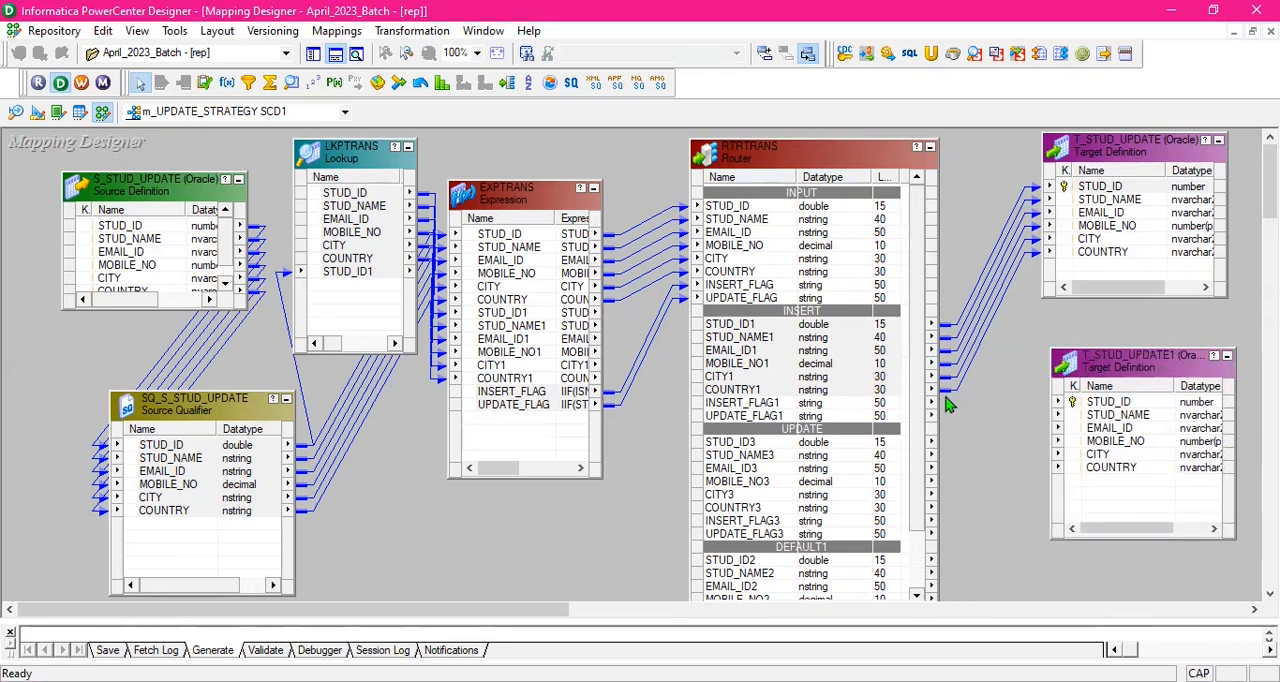
- Narrow the Router and move it closer to EXPTRANS, bring its UPDATE group fully into view, and shift the copied target farther from it
drag(937, 397, 884, 397)
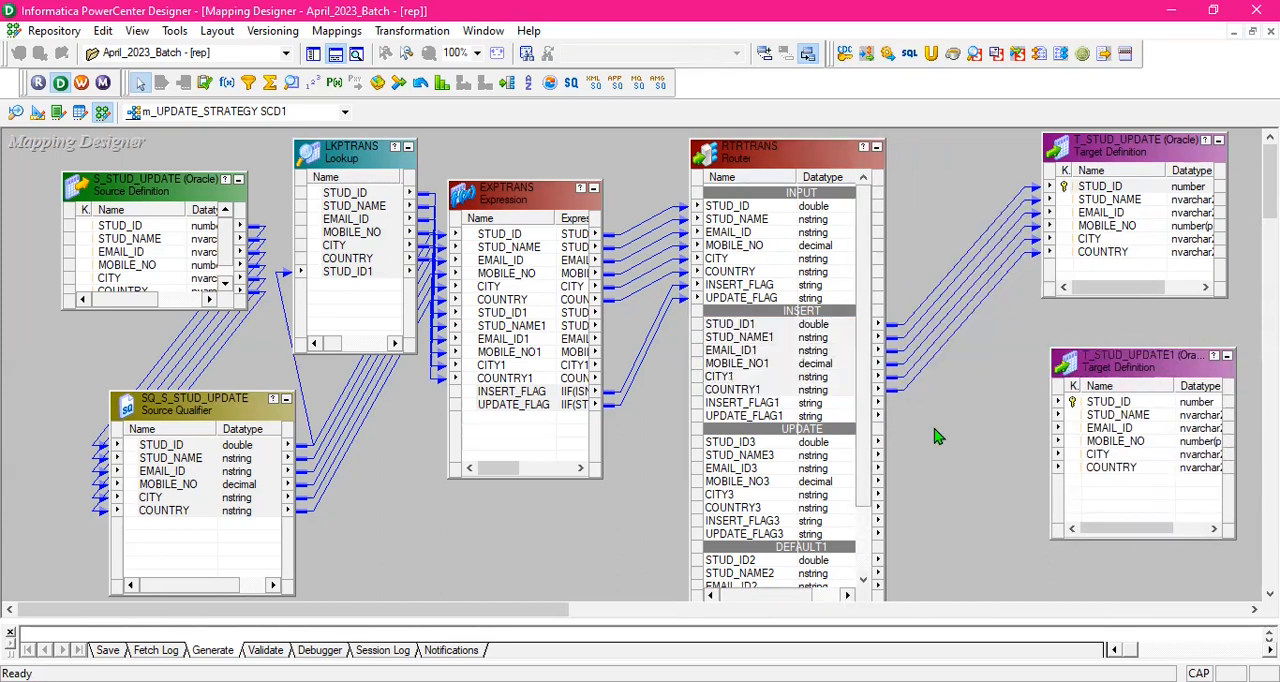
click(808, 160)
drag(808, 160, 786, 158)
click(937, 405)
drag(841, 392, 842, 489)
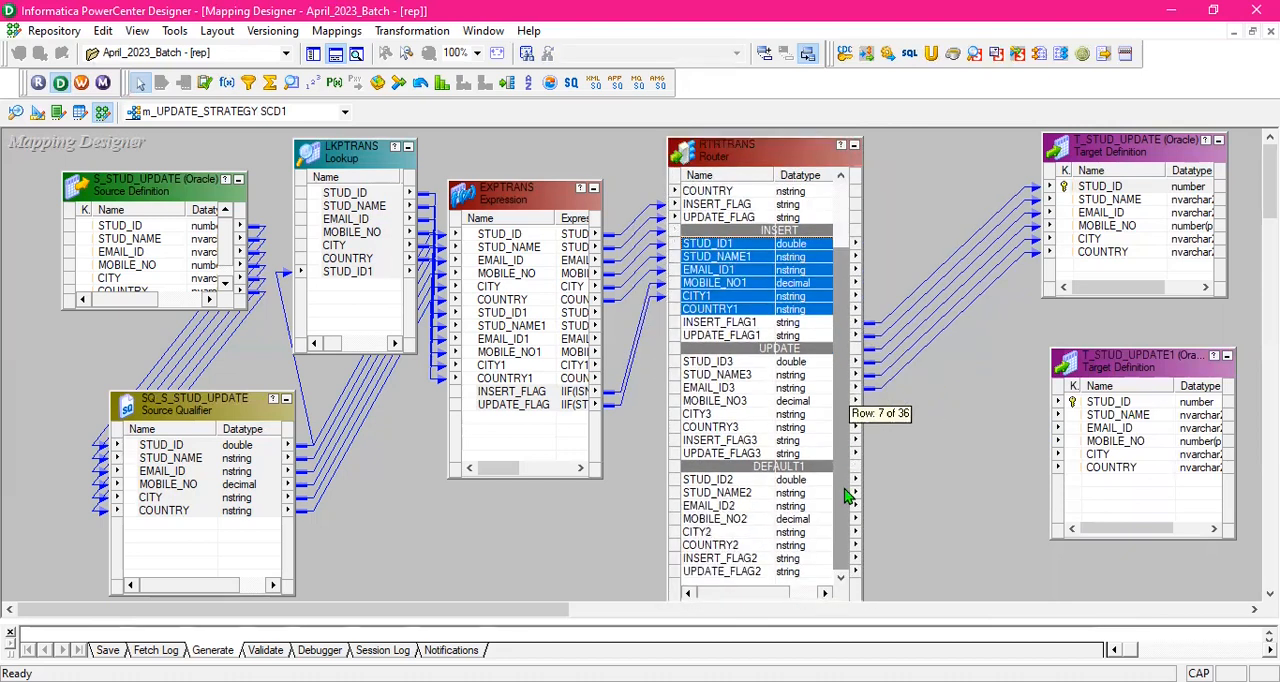
click(938, 450)
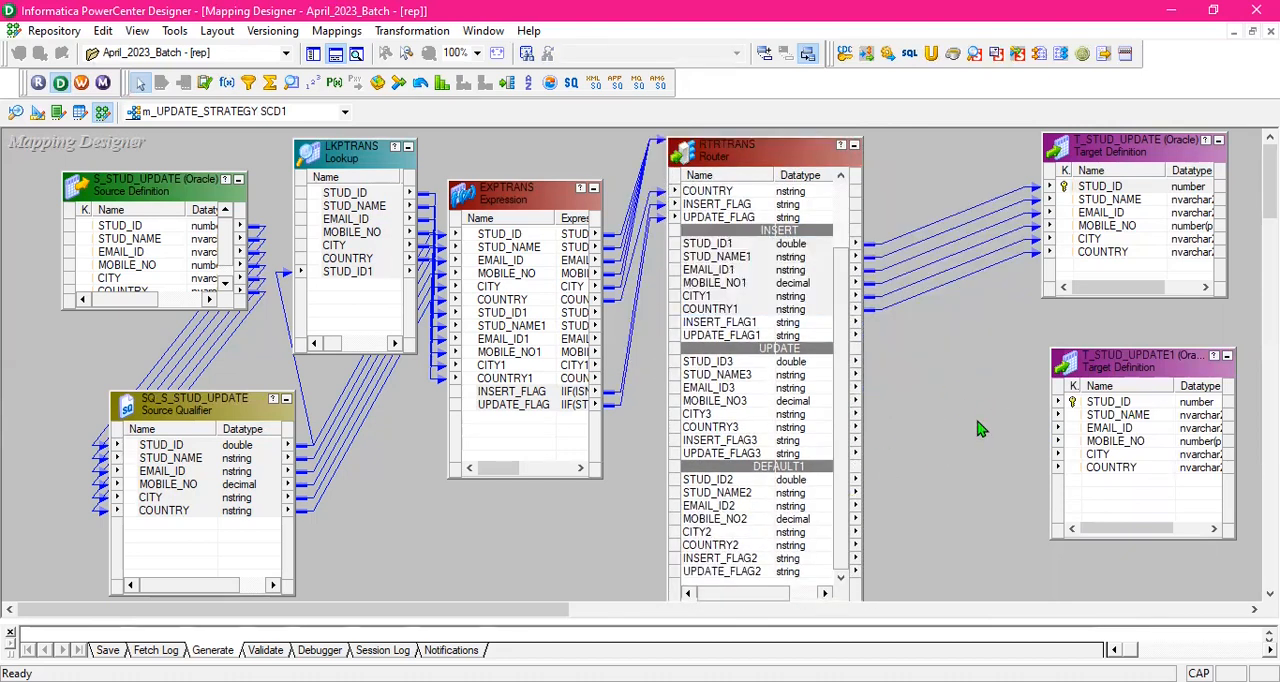
drag(1158, 361, 1171, 361)
click(1041, 353)
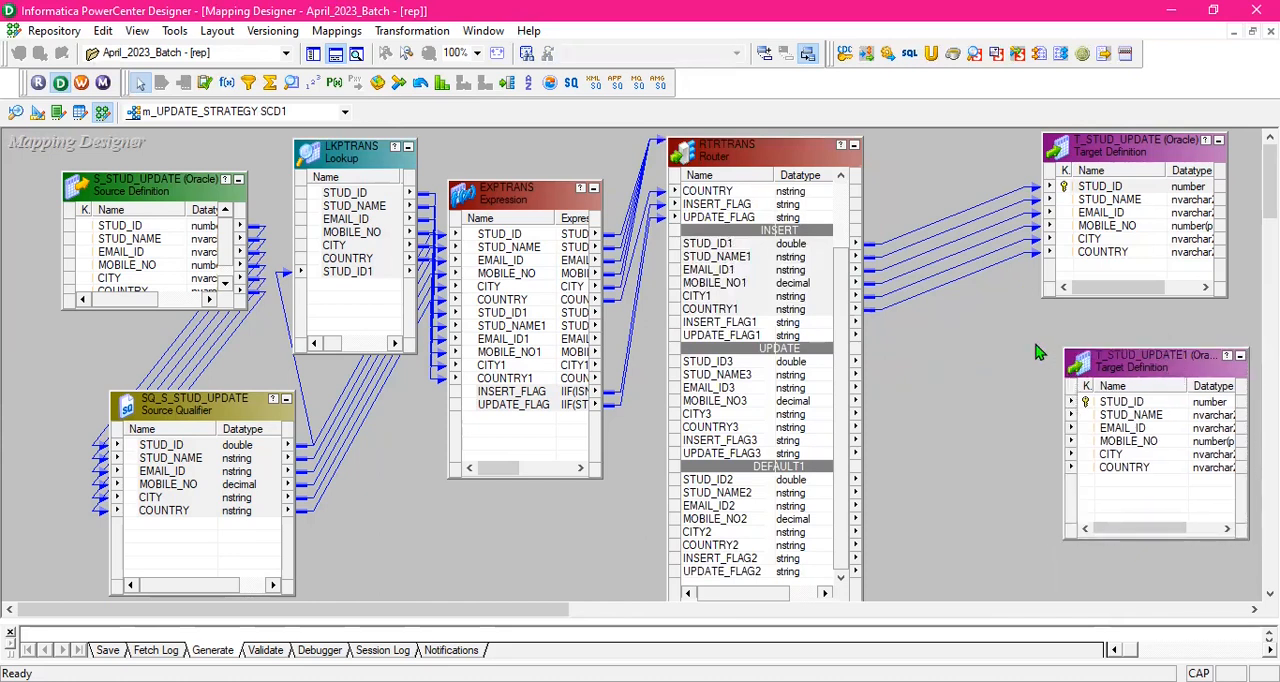
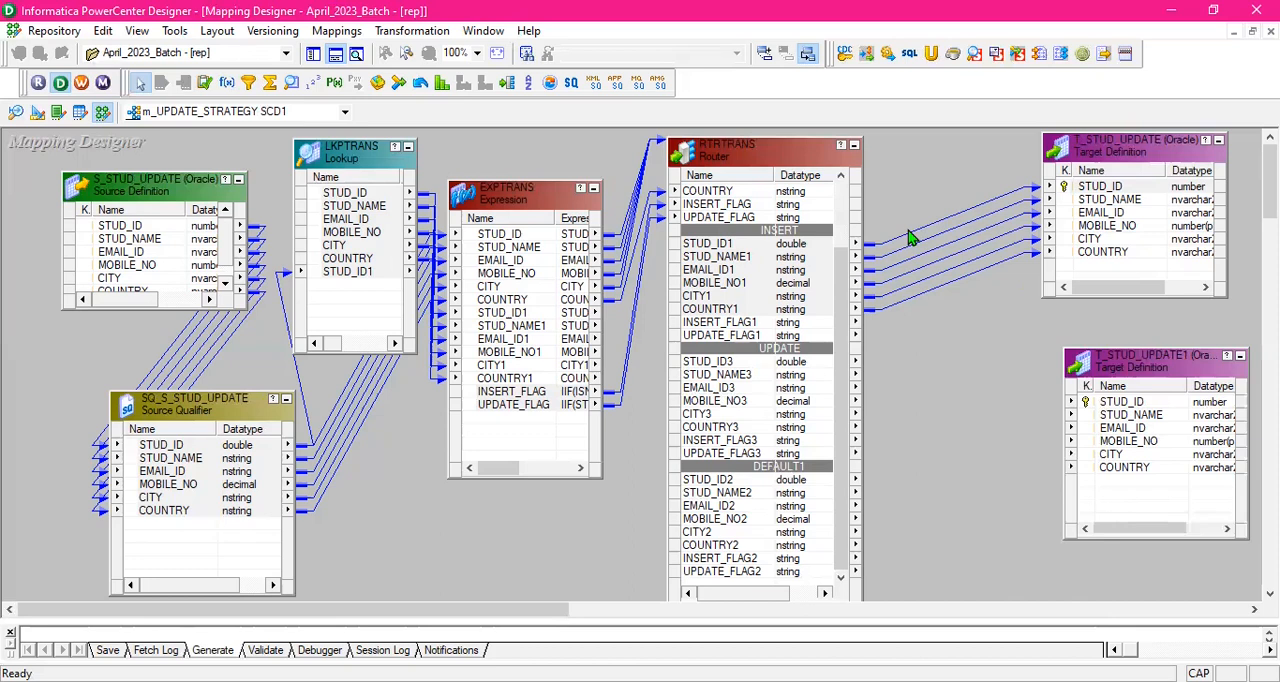
- Add an Update Strategy transformation between the Router and the copied target, and link the UPDATE group's ports STUD_ID3 through COUNTRY3 into it
click(205, 84)
drag(906, 354, 1025, 575)
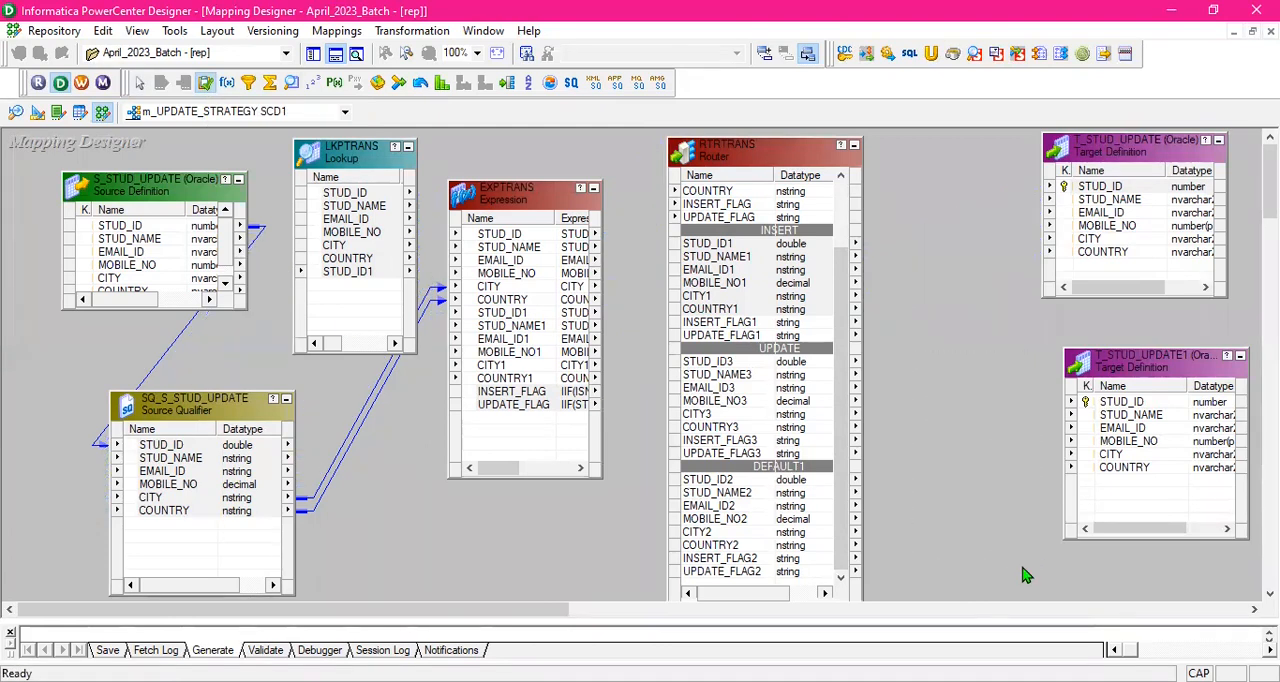
click(810, 366)
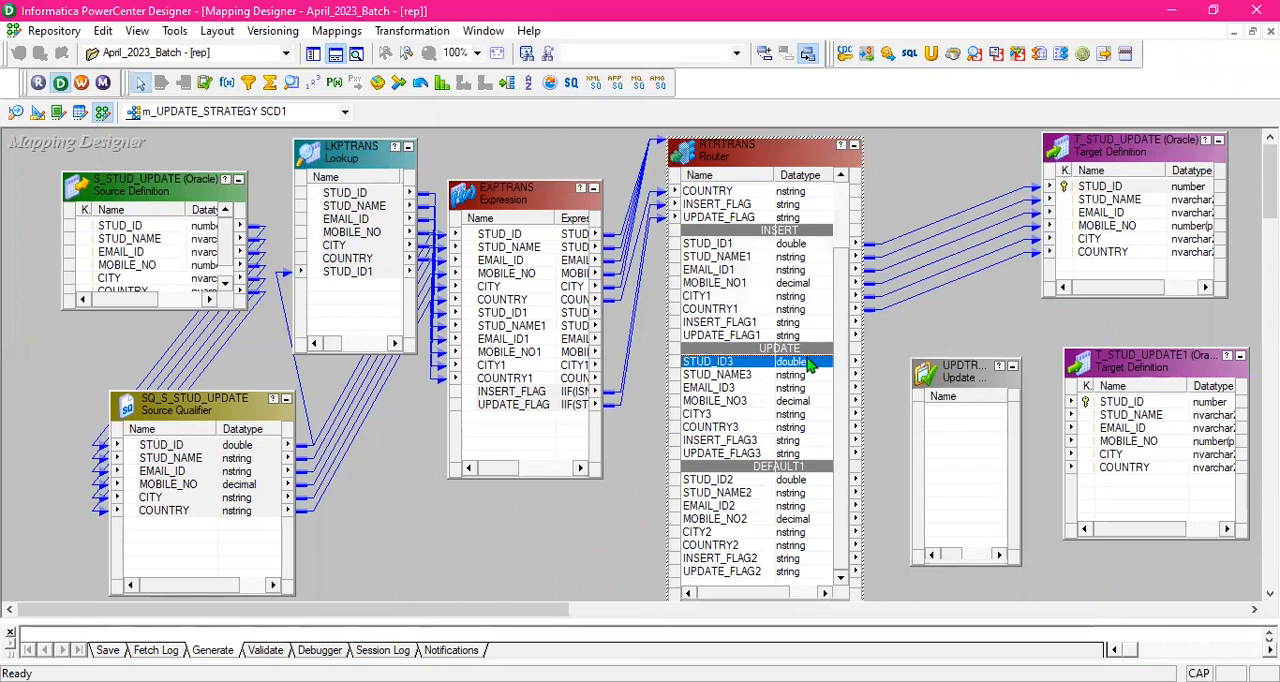
key(shift+Down)
key(shift+Down)
key(shift+Down)
key(shift+Down)
key(shift+Down)
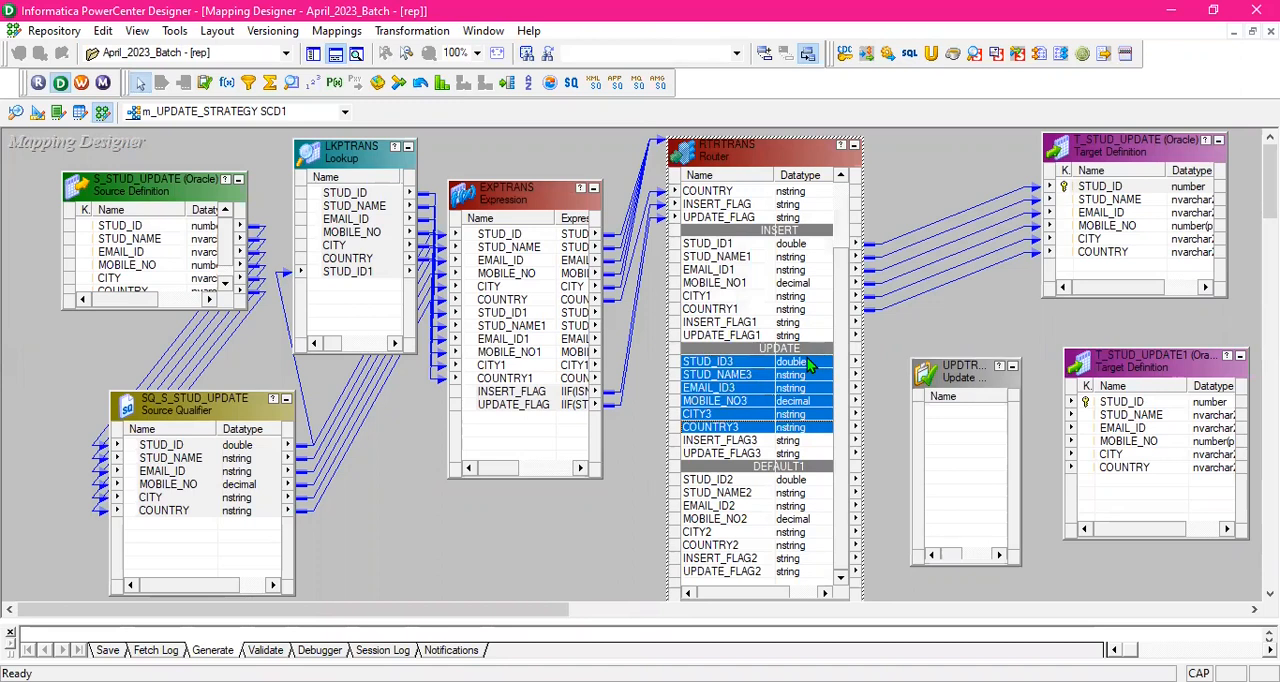
drag(809, 363, 955, 418)
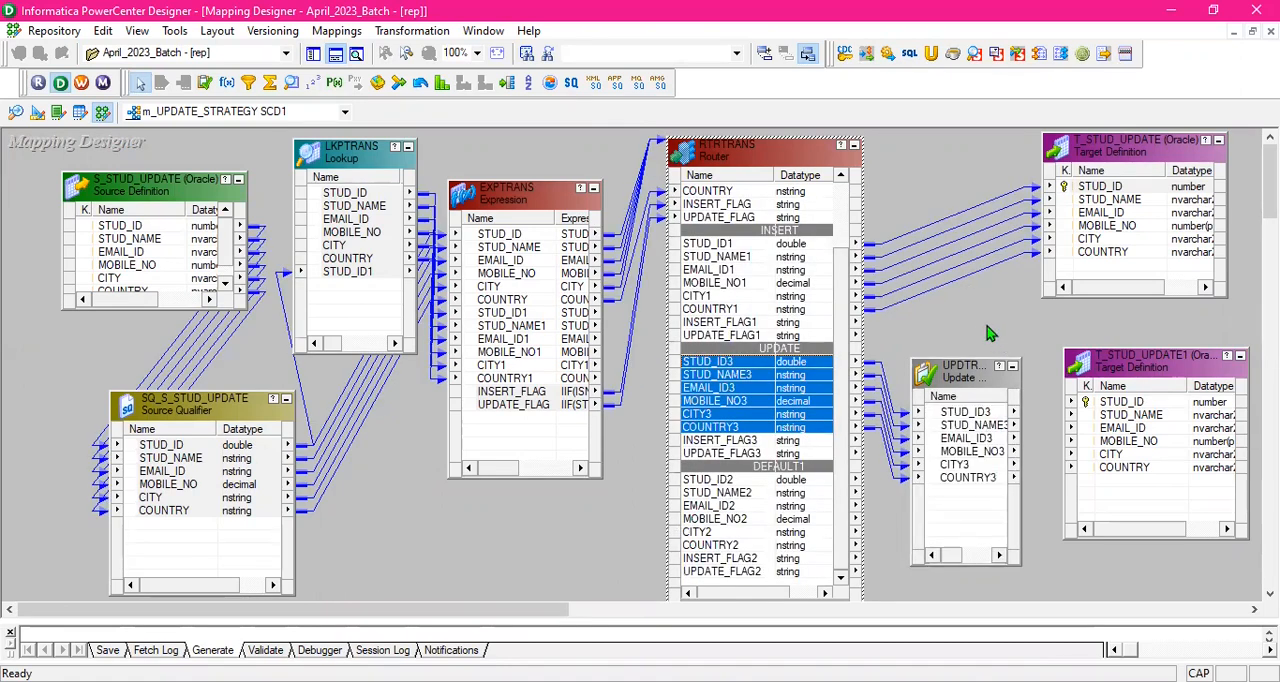
- Open UPDTRANS's update strategy expression for editing and consult the data-driven constants on Excel's Update strategy Intro sheet
click(986, 386)
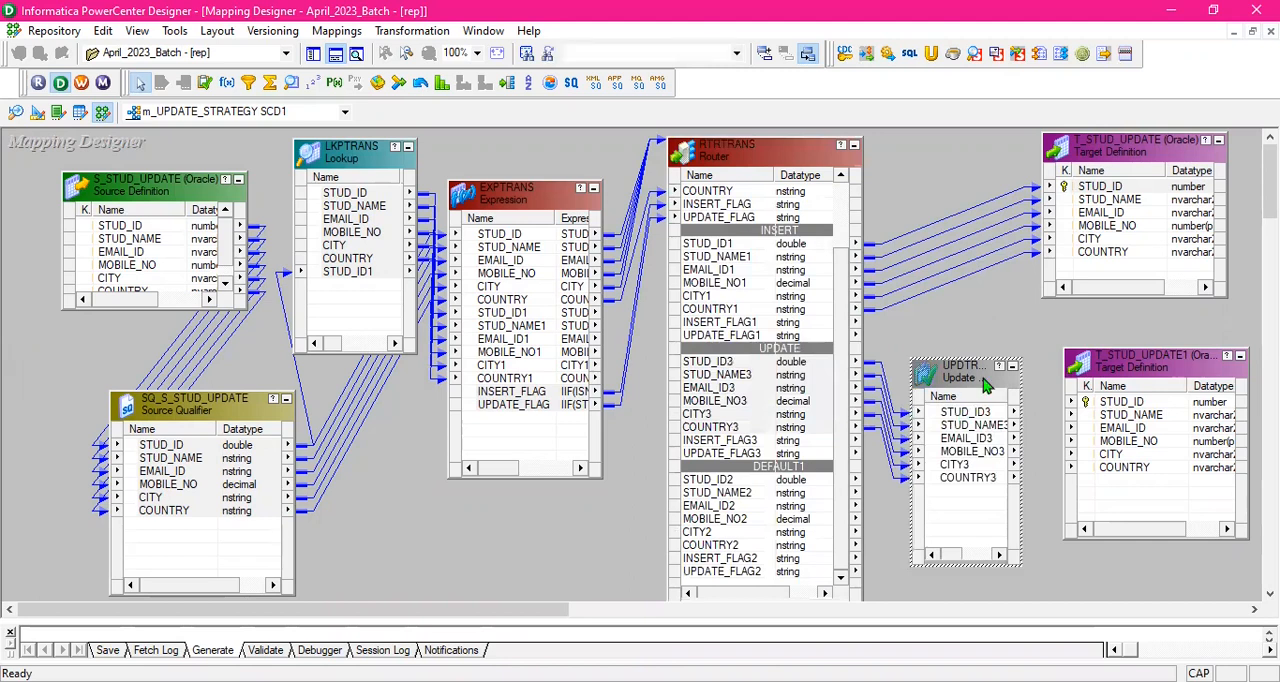
double_click(986, 386)
click(428, 104)
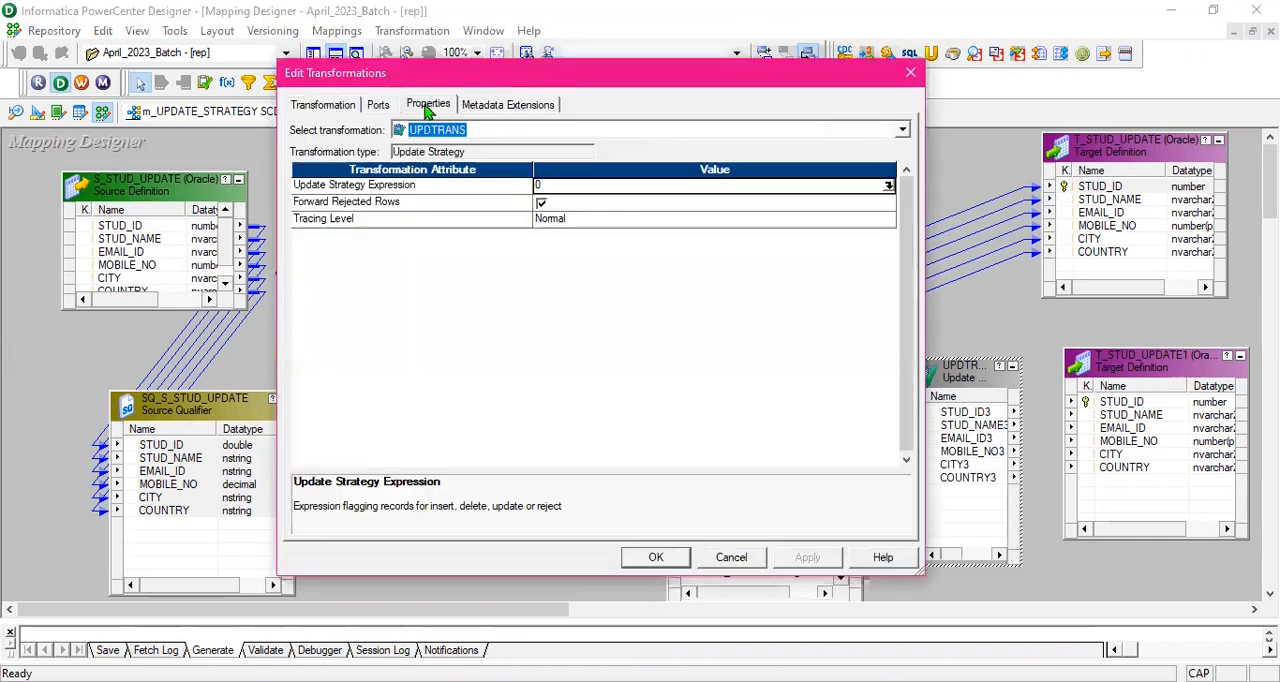
click(889, 186)
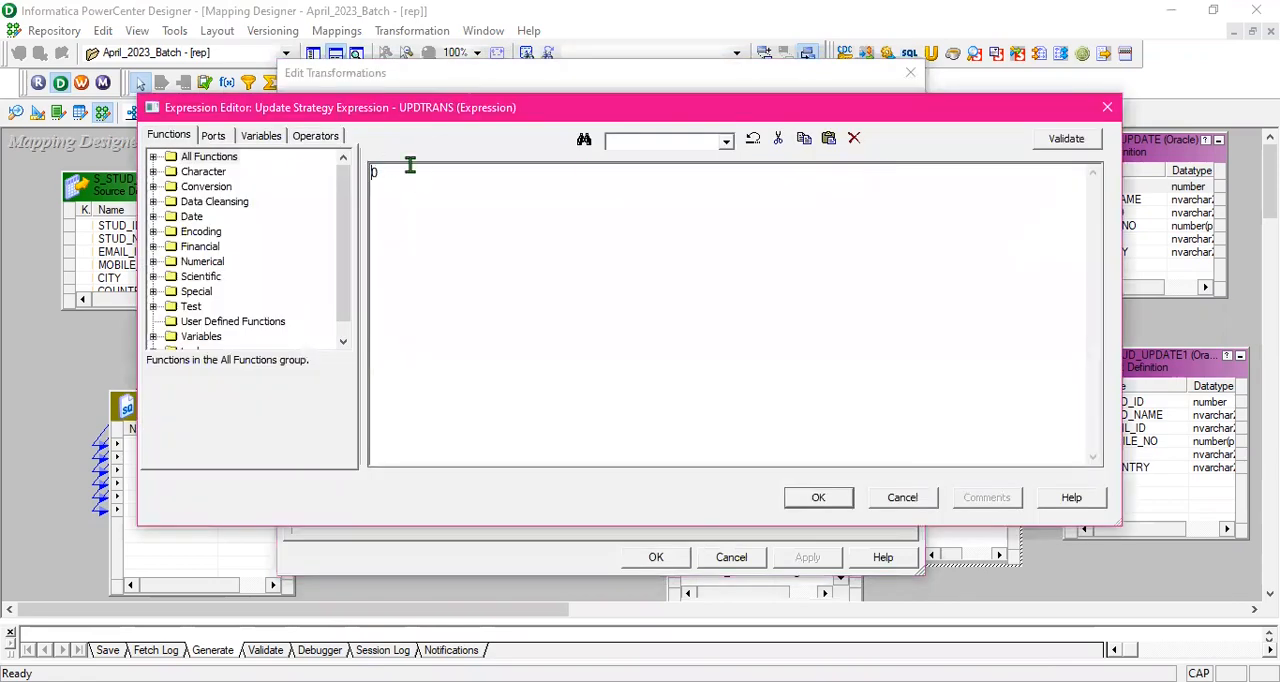
key(alt+Tab)
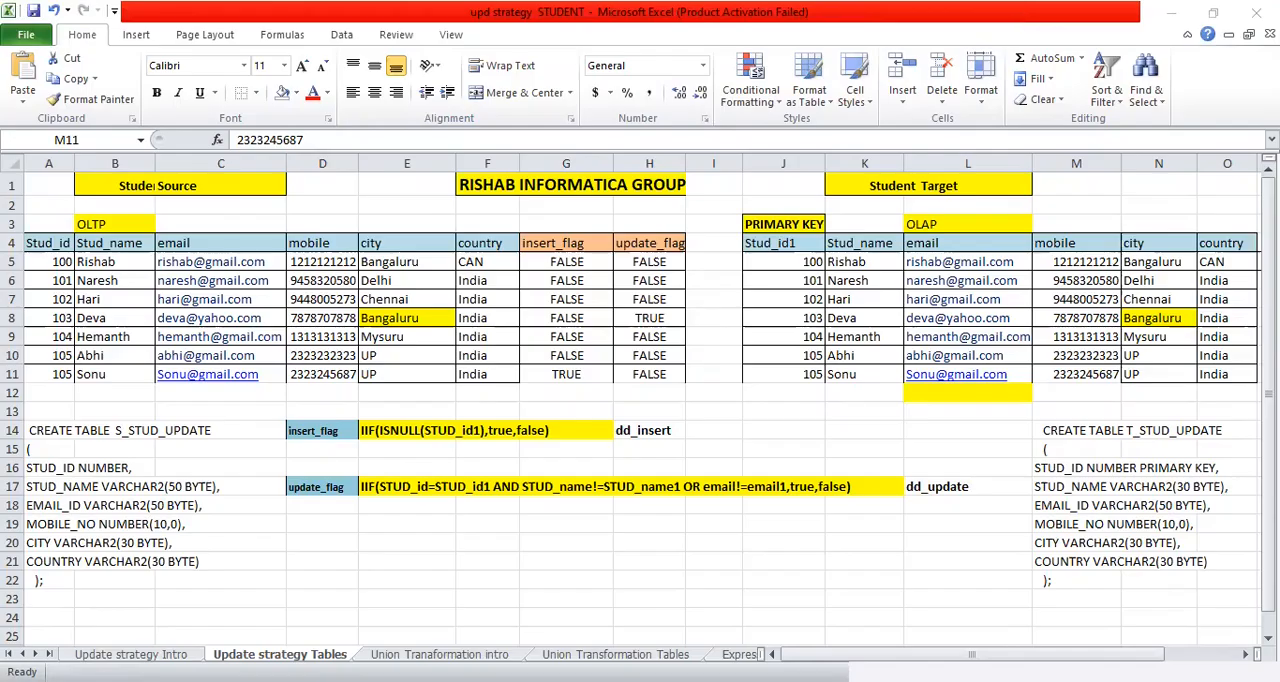
key(ctrl+Page_Up)
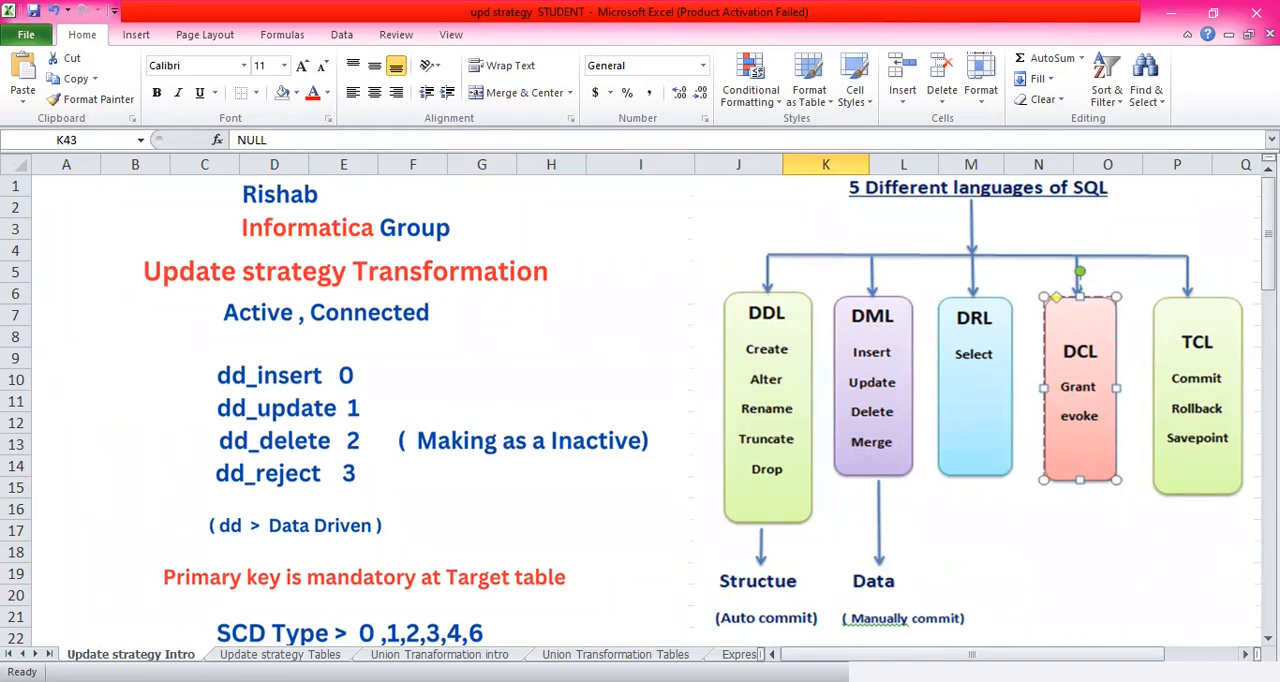
key(alt+Tab)
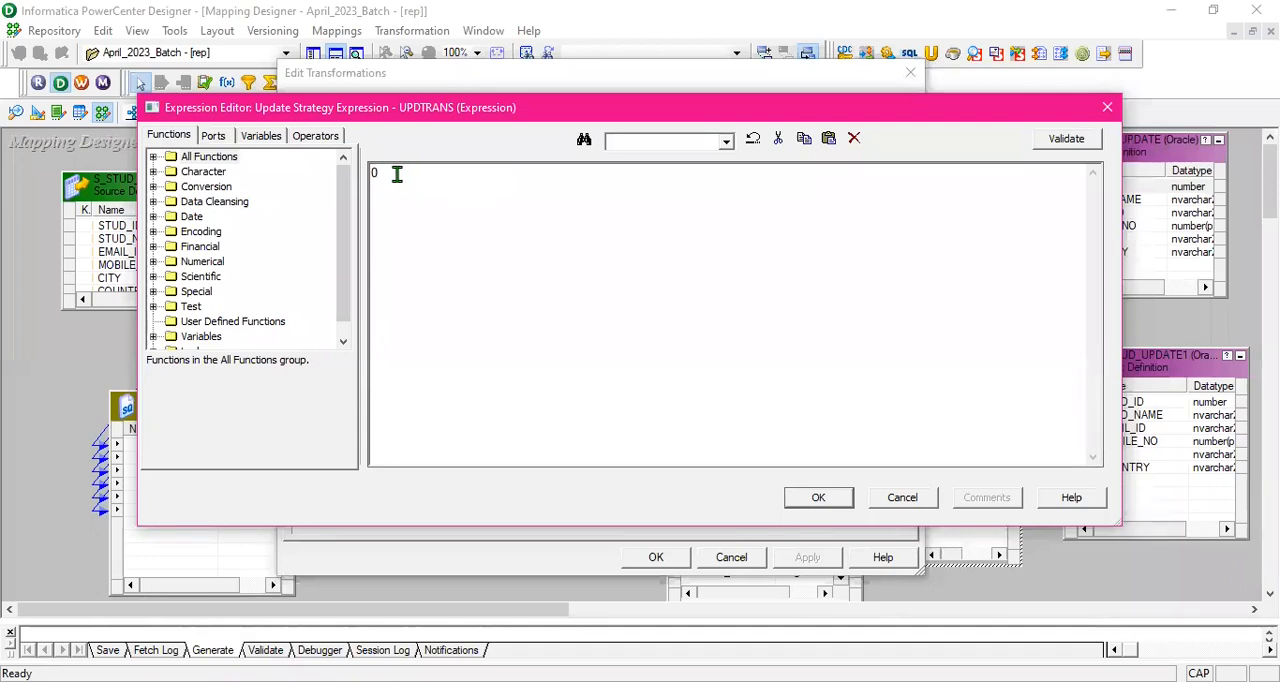
- Set UPDTRANS's update strategy expression to DD_UPDATE, validate it and accept the transformation changes
key(BackSpace)
text(DD_UPDATE)
click(1078, 143)
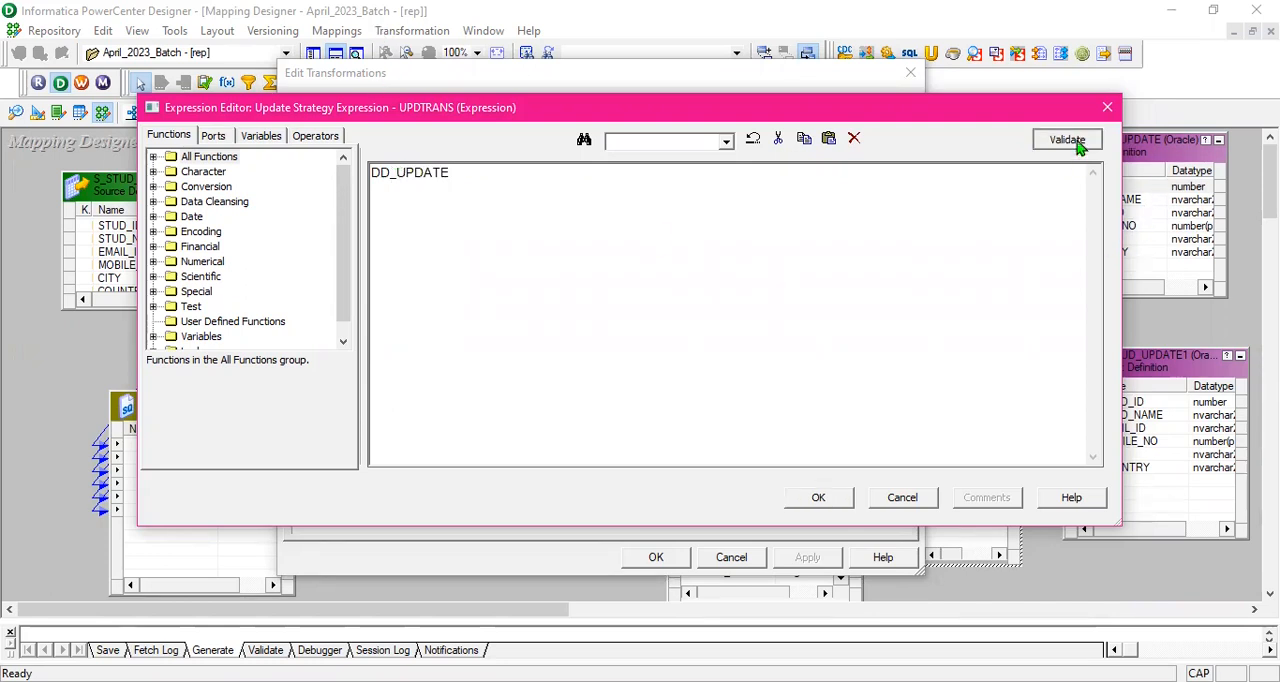
click(727, 388)
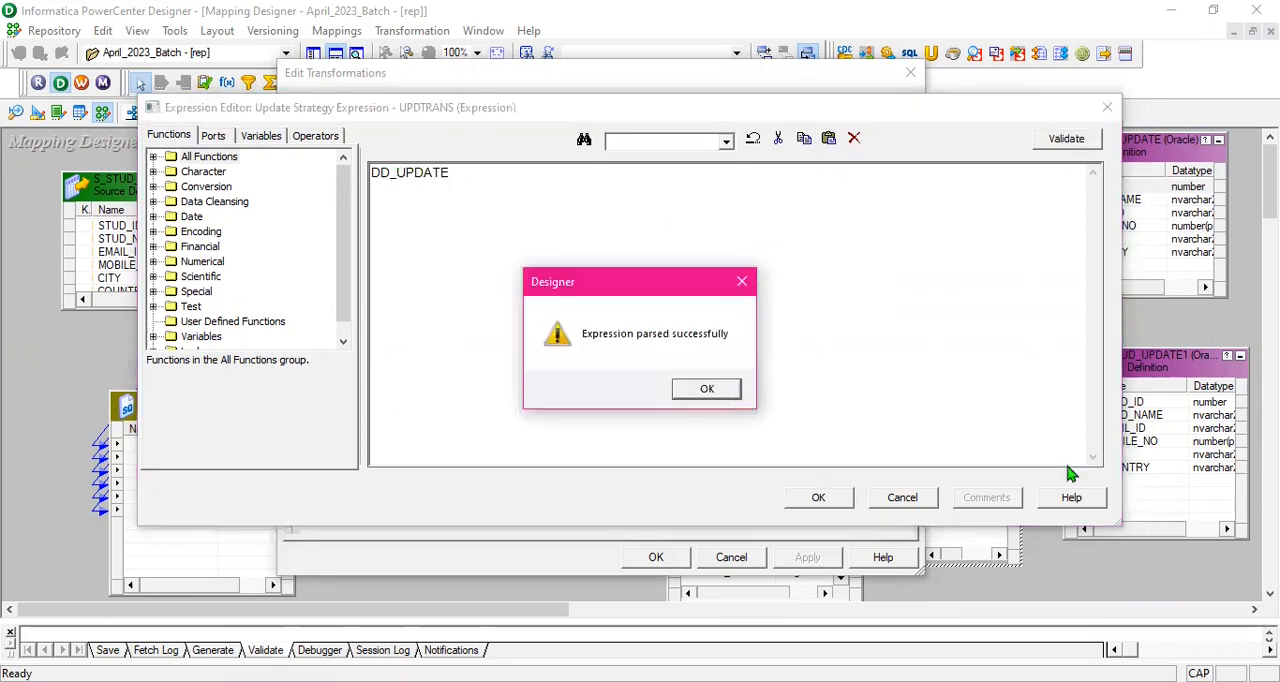
click(845, 500)
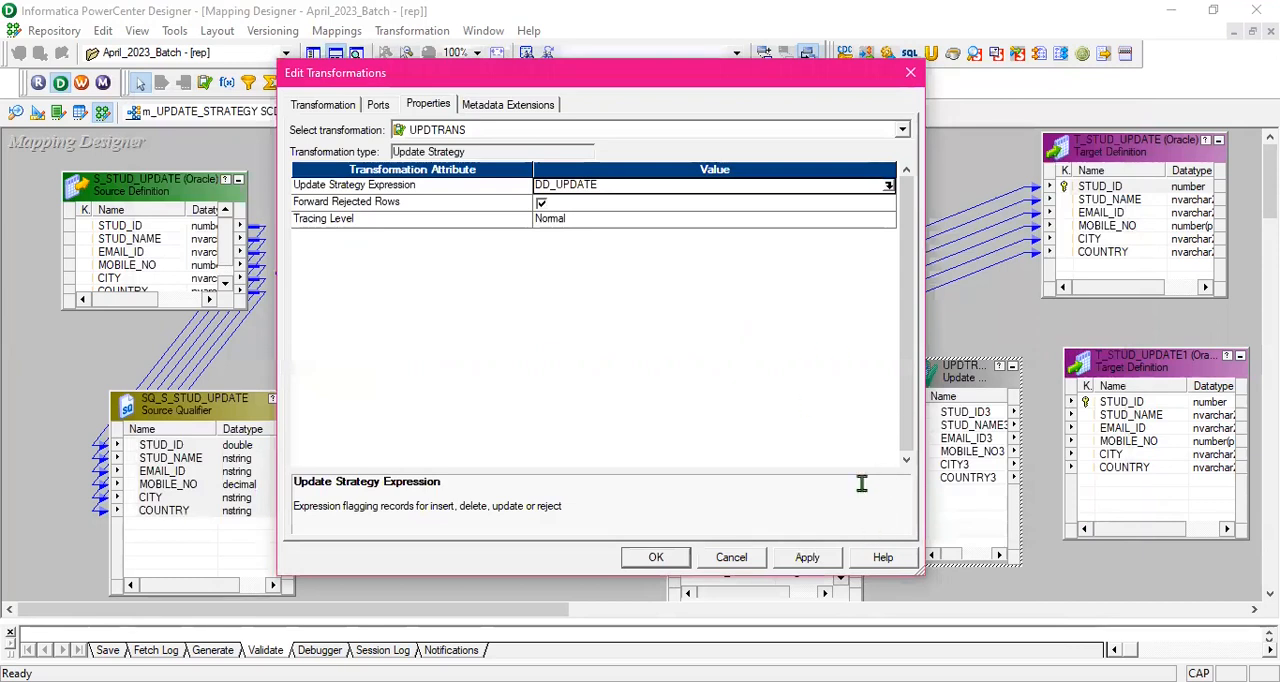
click(655, 557)
click(1012, 315)
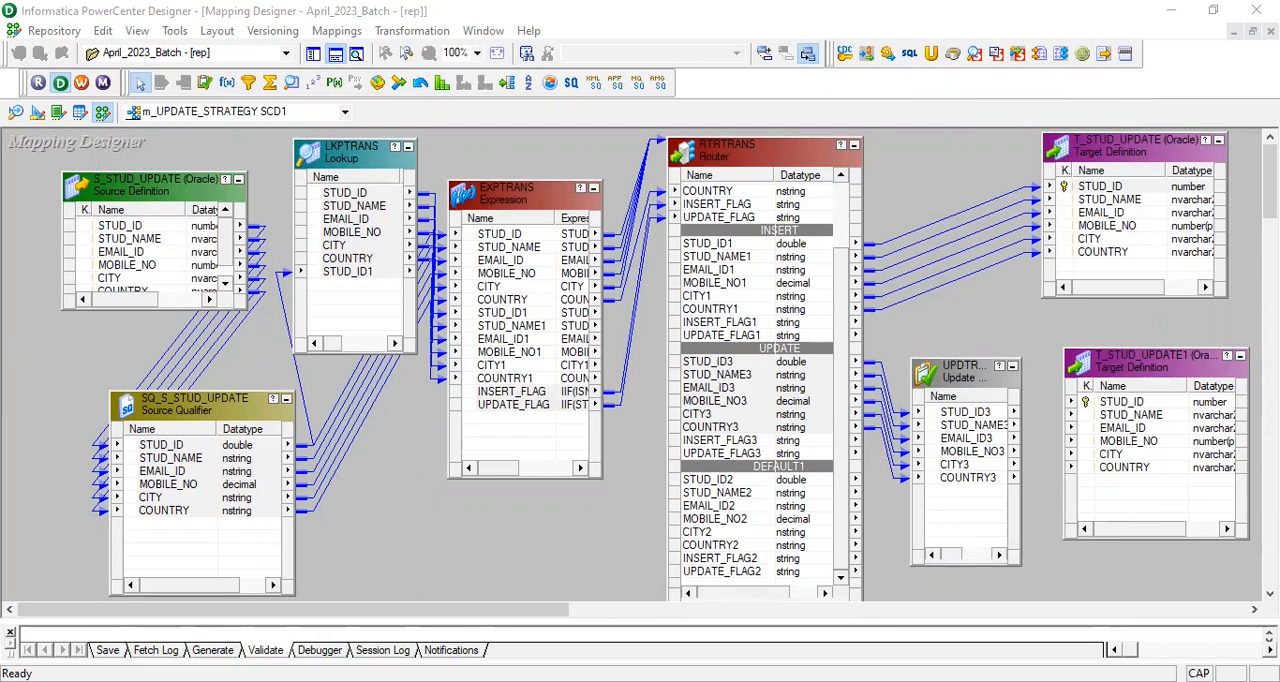
- Link all six UPDTRANS ports to the matching ports of T_STUD_UPDATE1, leaving the port names in view
click(996, 415)
right_click(996, 415)
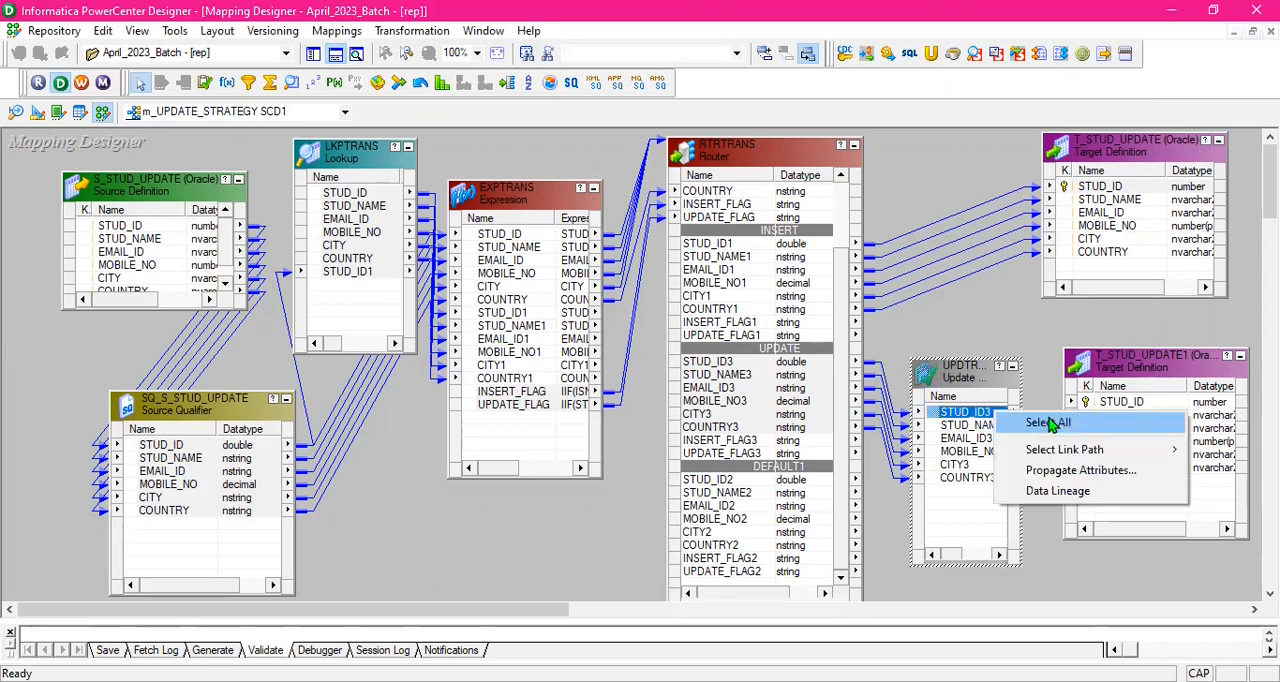
click(1030, 424)
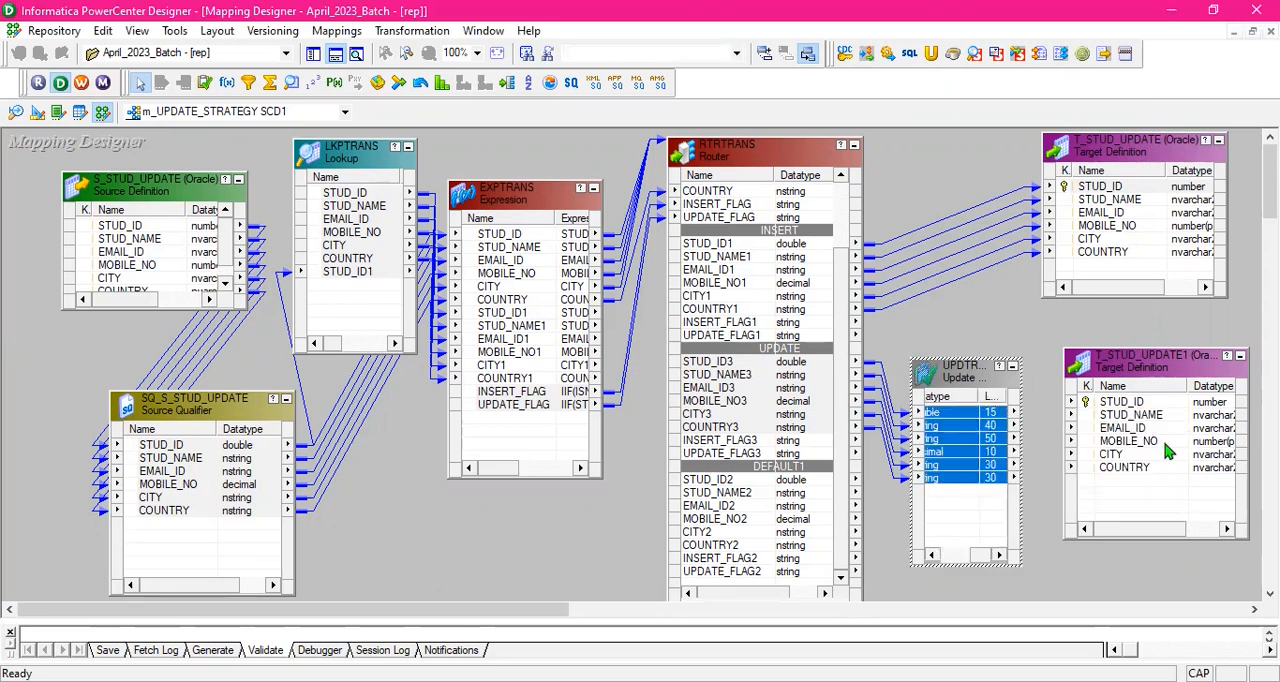
click(990, 413)
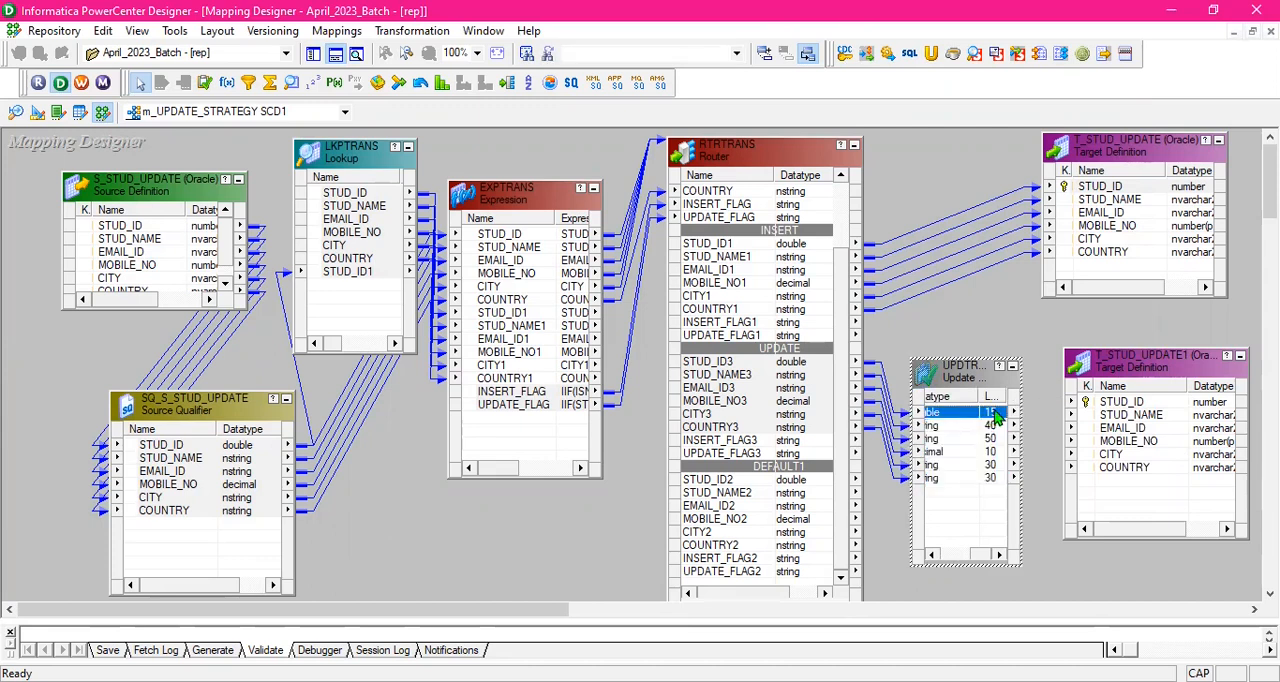
right_click(995, 414)
click(1048, 424)
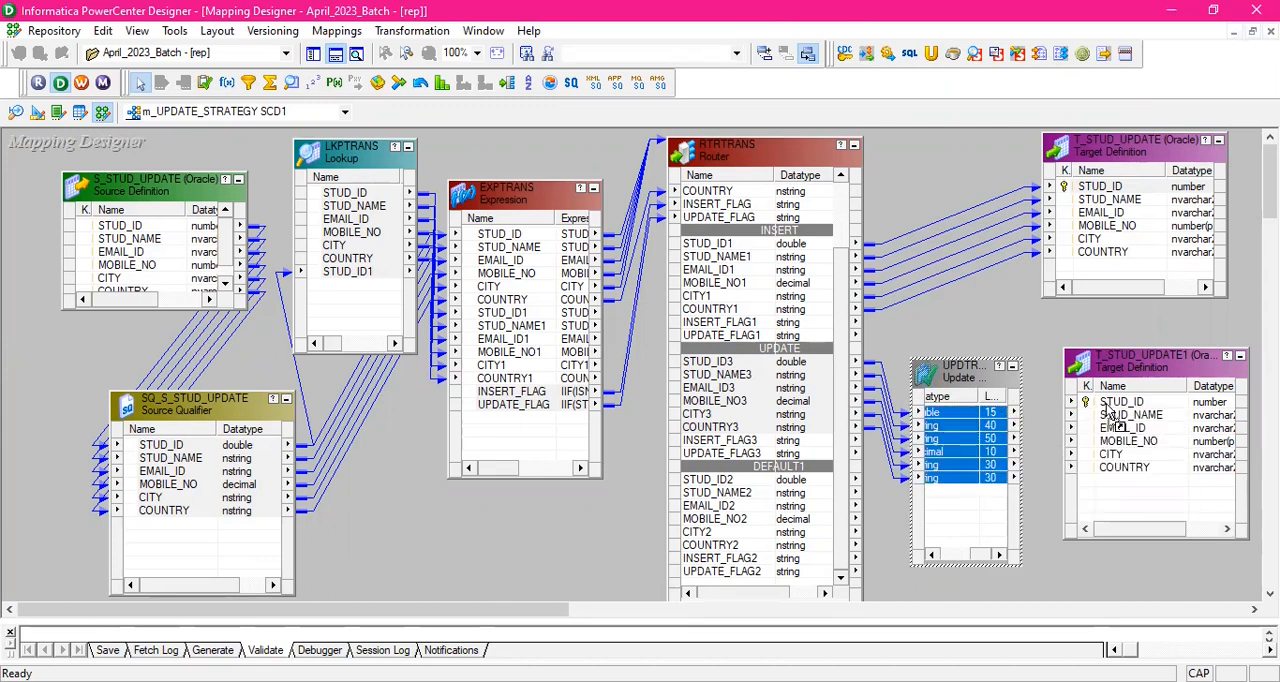
click(1048, 333)
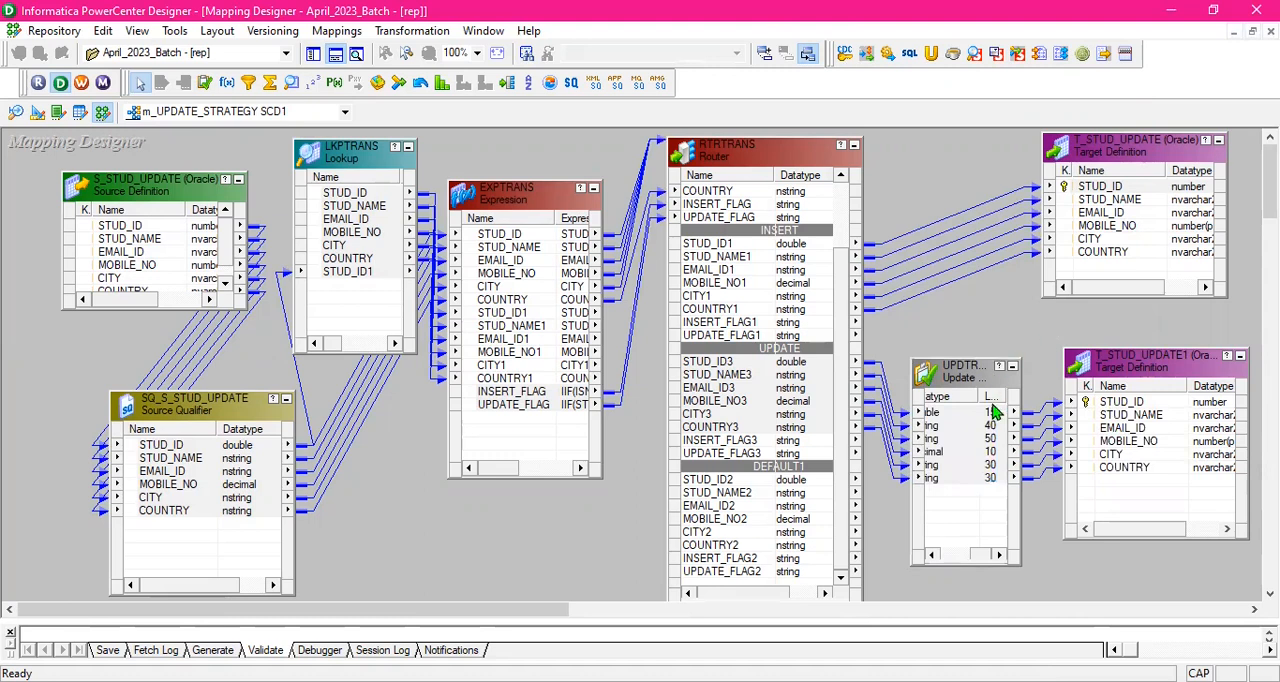
drag(981, 568, 945, 566)
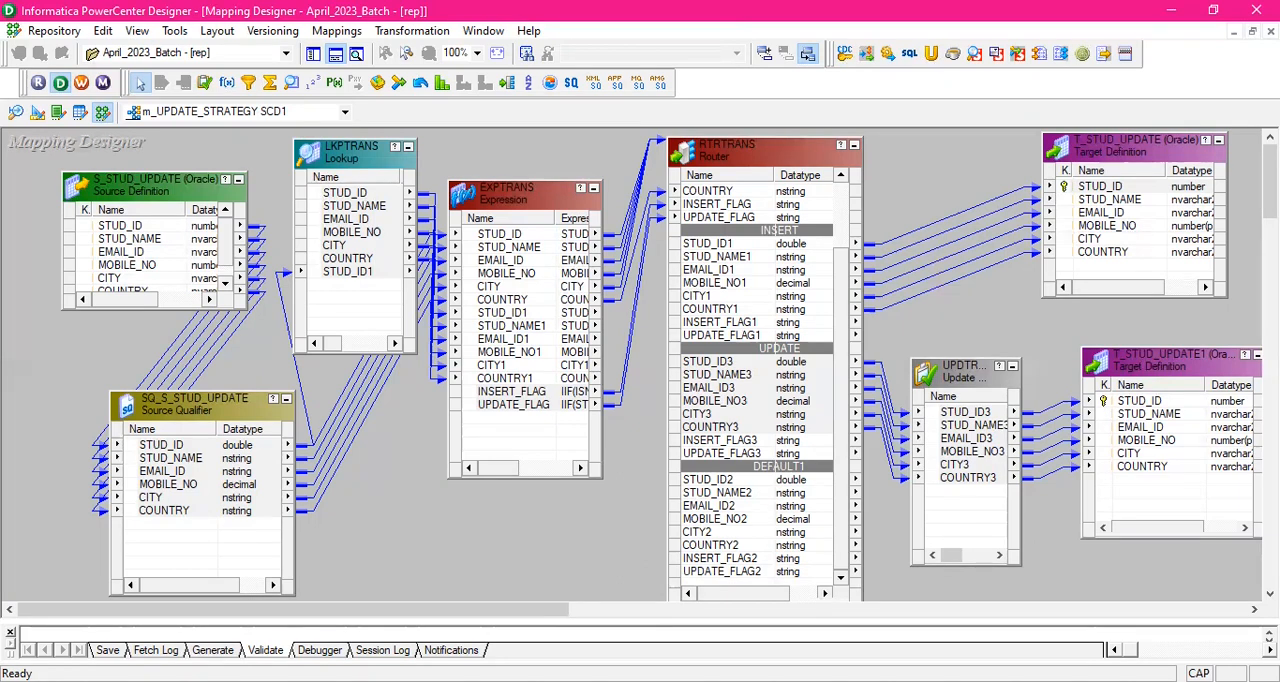
key(alt+Tab)
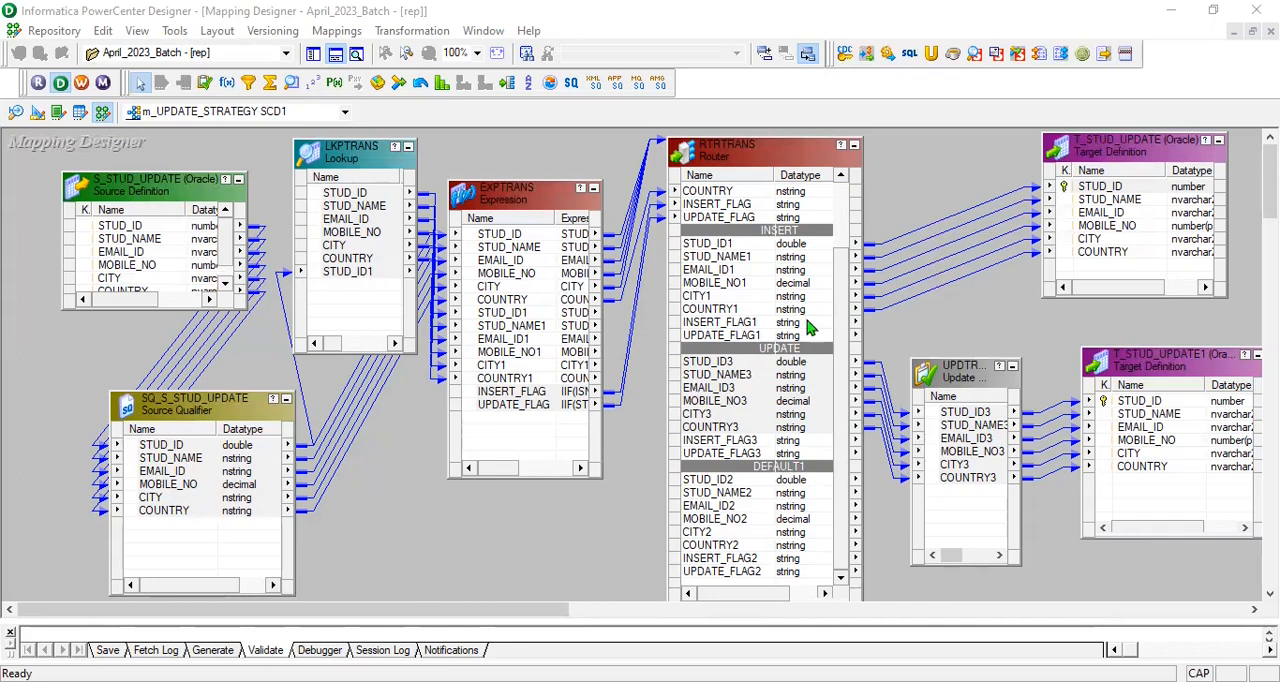
click(506, 618)
drag(490, 618, 425, 575)
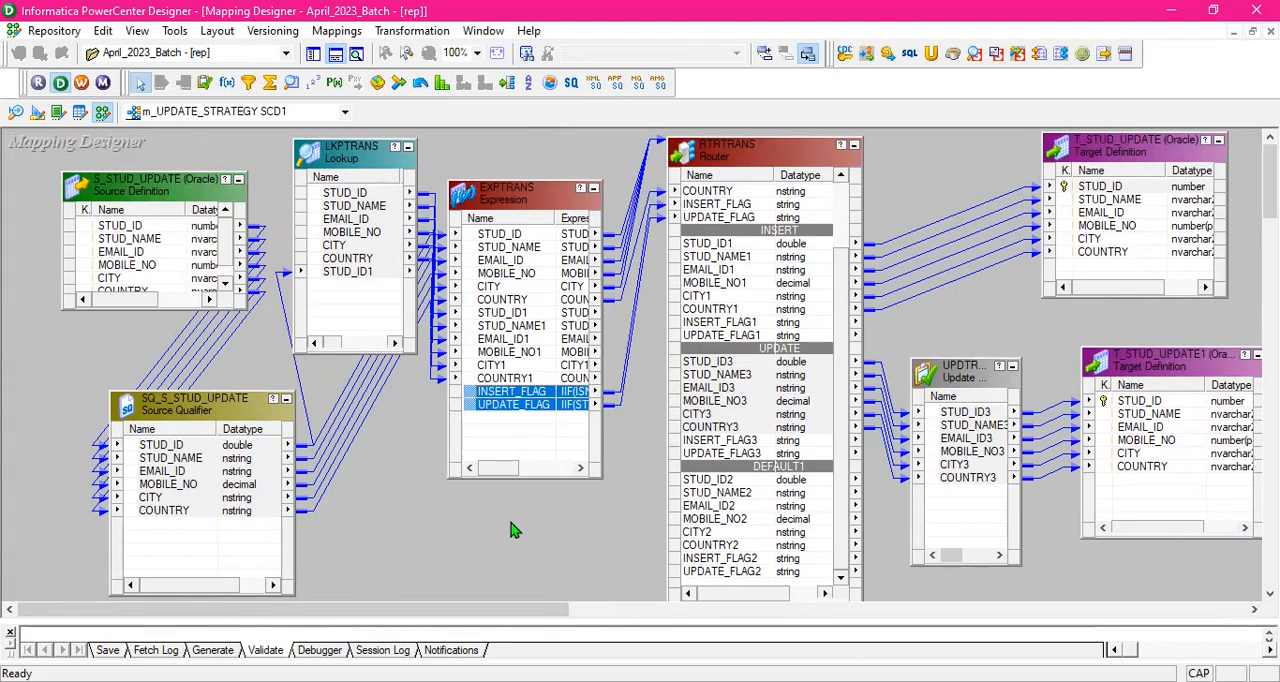
click(566, 528)
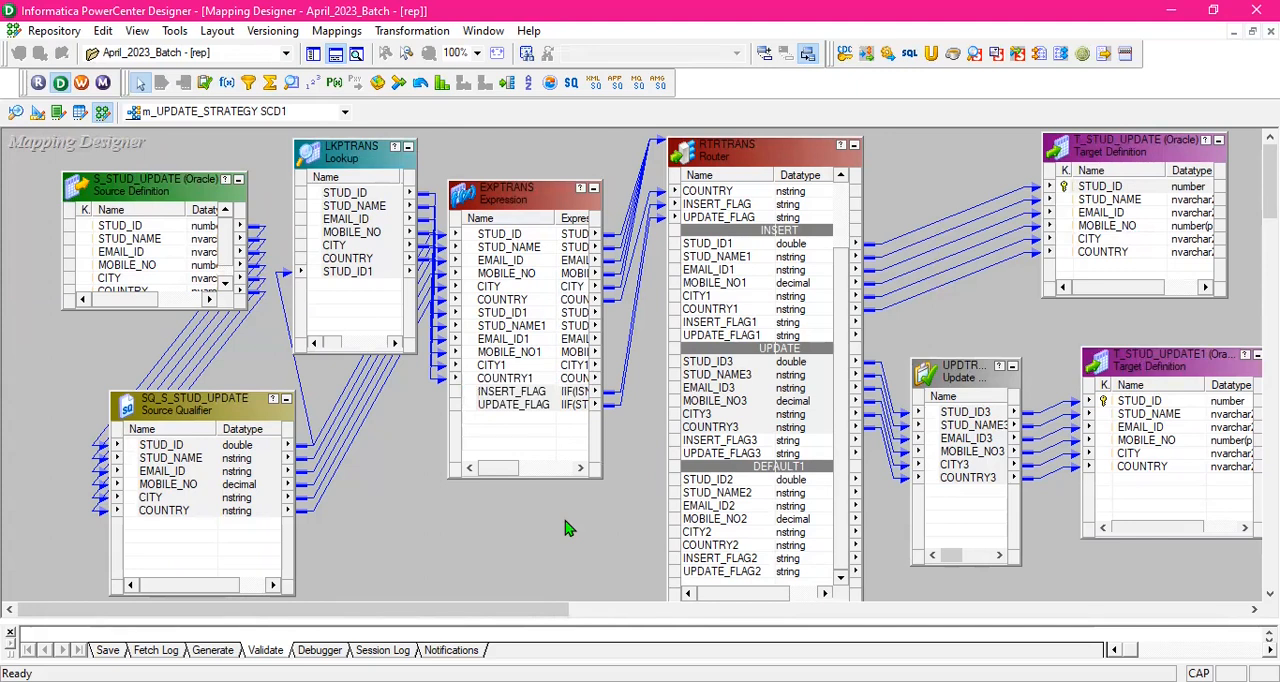
- Save the m_UPDATE_STRATEGY SCD1 mapping and enlarge the output pane to read its save and validation messages
key(ctrl+s)
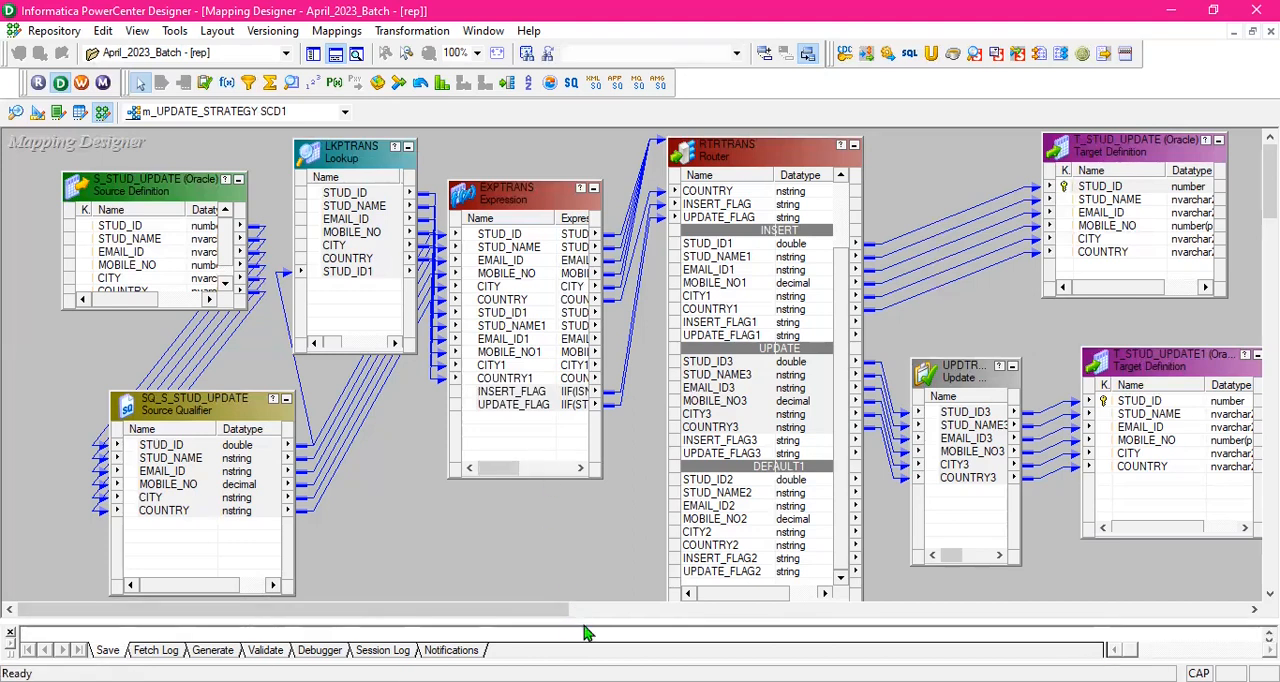
drag(584, 619, 584, 545)
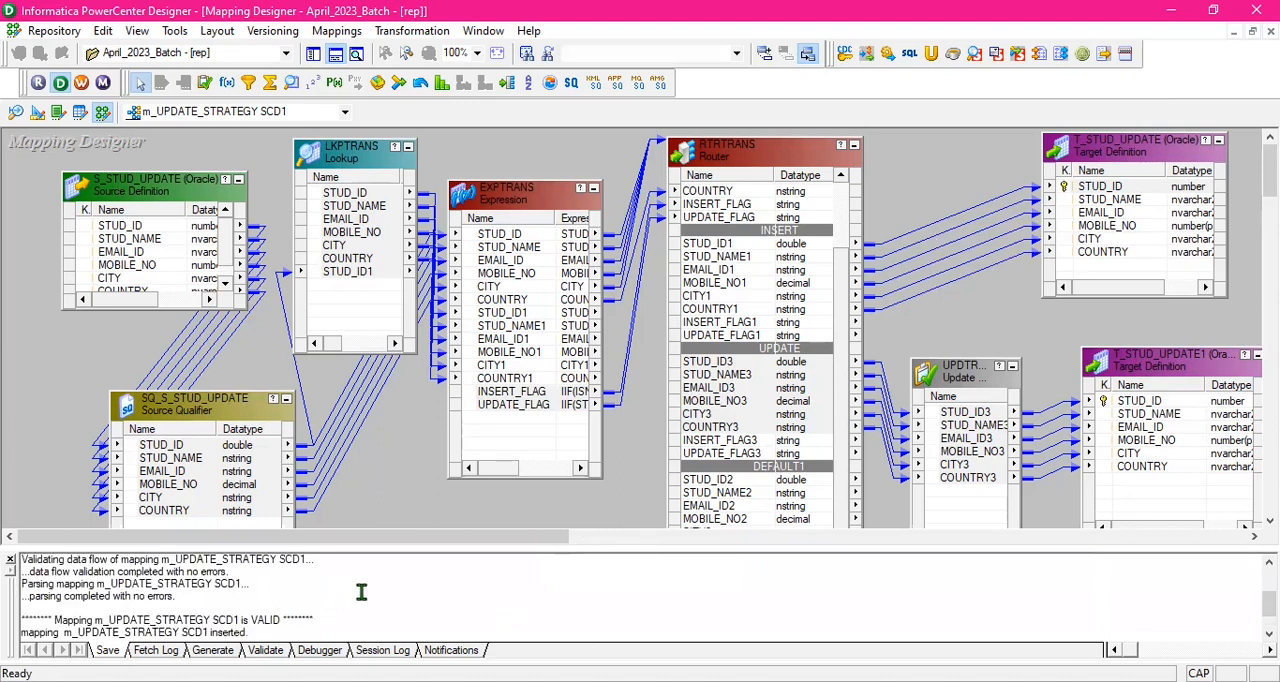
scroll(345, 592, down, 1)
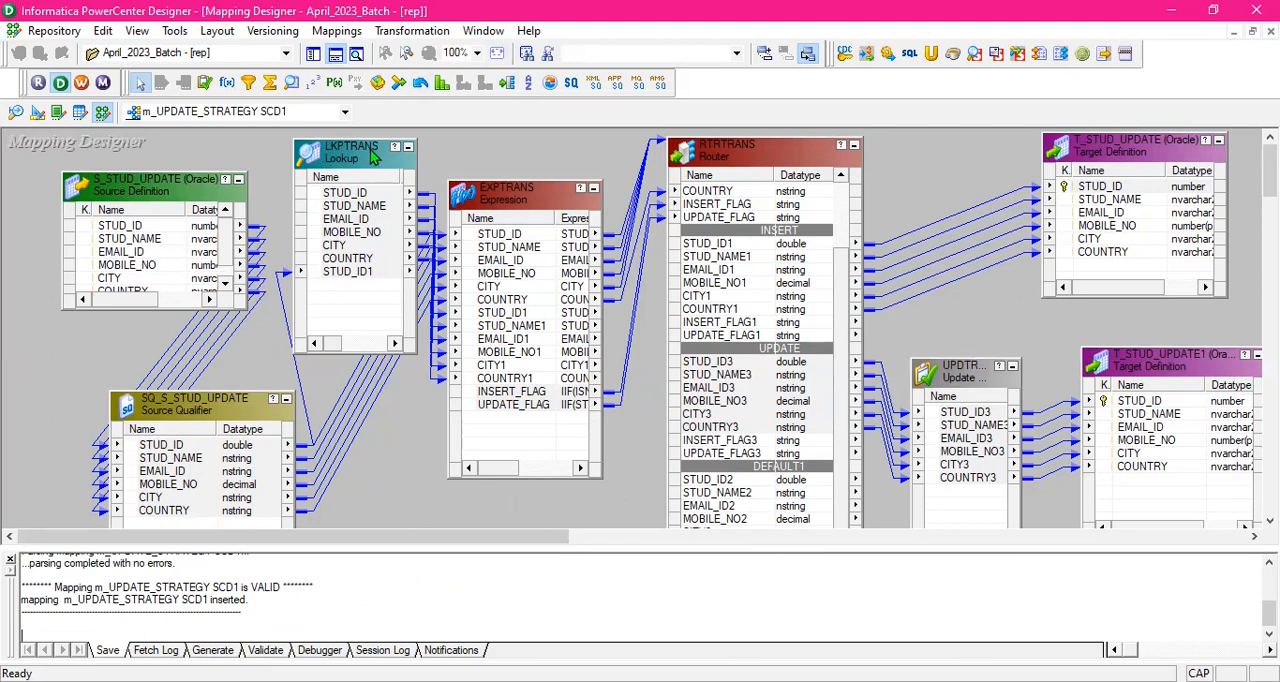
- Review the lookup condition of LKPTRANS and close its settings
click(374, 158)
click(481, 104)
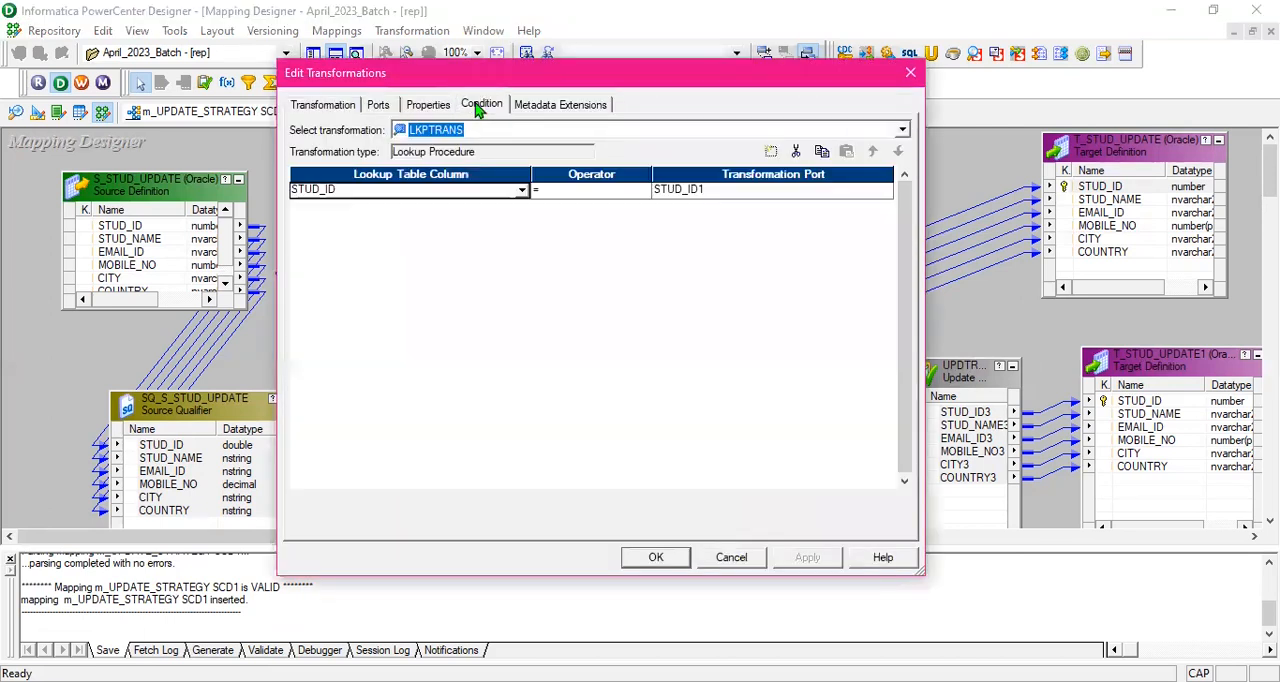
click(680, 562)
- Shift EXPTRANS slightly closer to the Router and bring the Router's INPUT group into view
drag(549, 198, 564, 196)
click(912, 168)
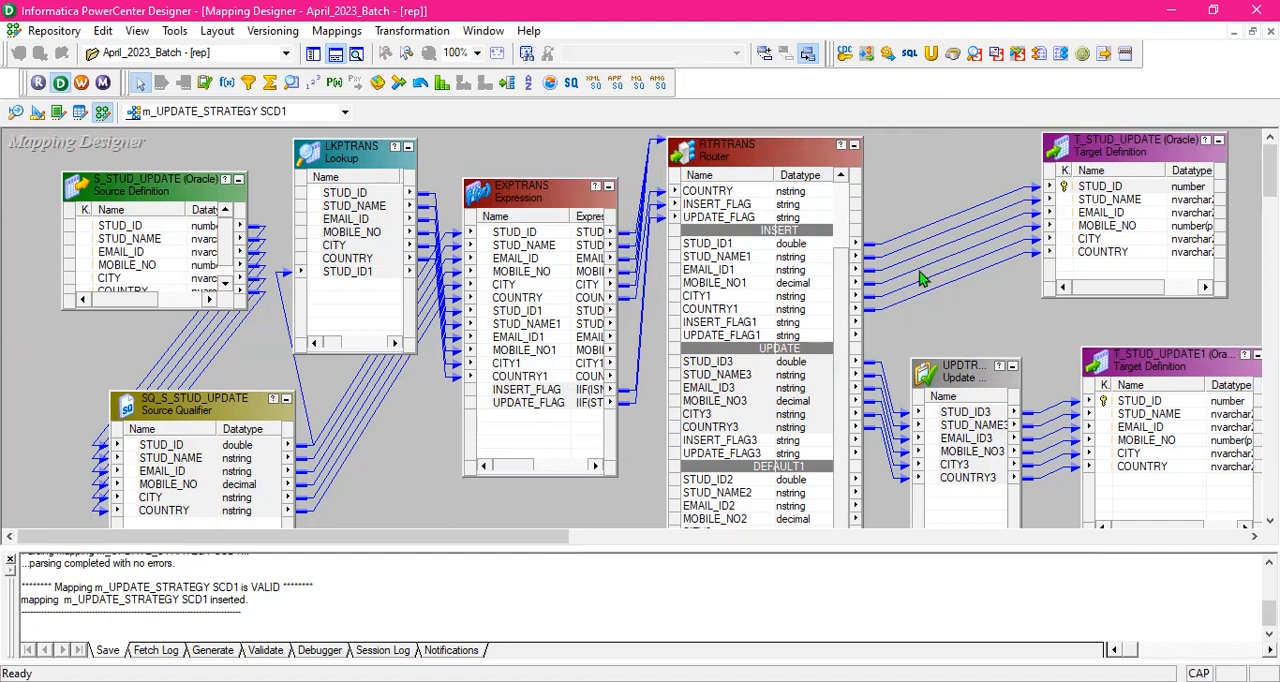
click(920, 186)
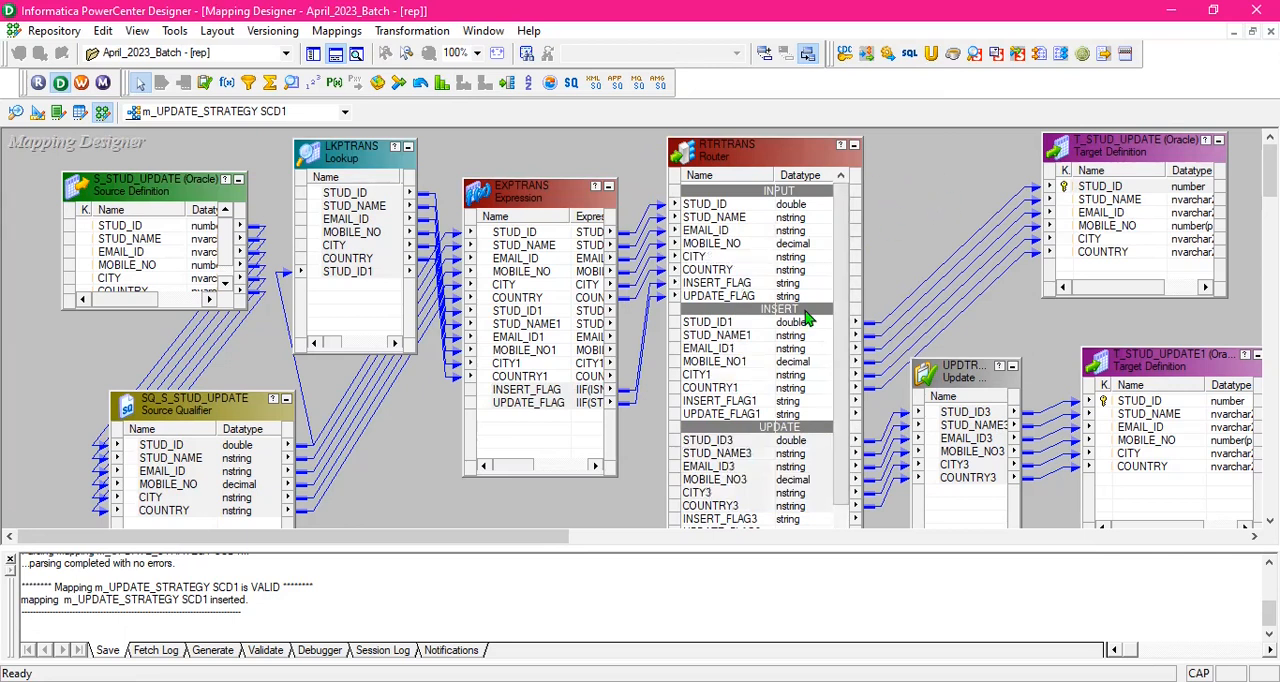
- Switch to Workflow Manager and create a workflow named wf_UPDATE_STARATEGYSCD1
click(81, 83)
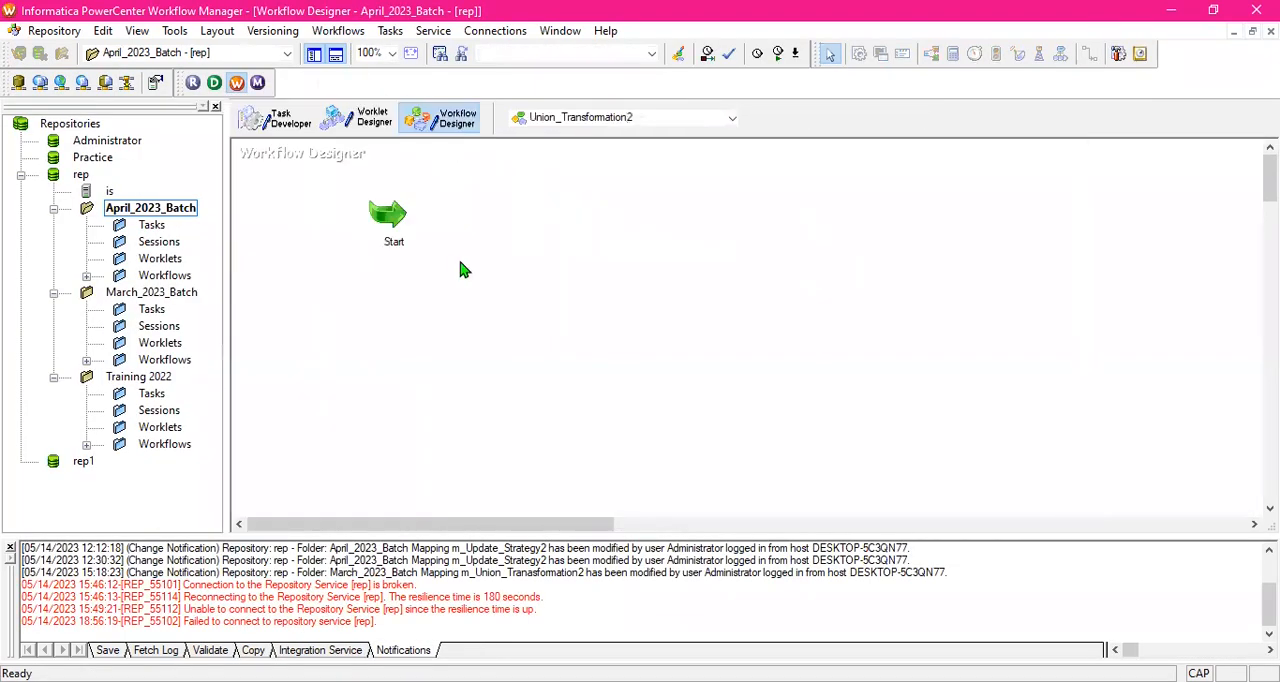
click(350, 32)
click(365, 54)
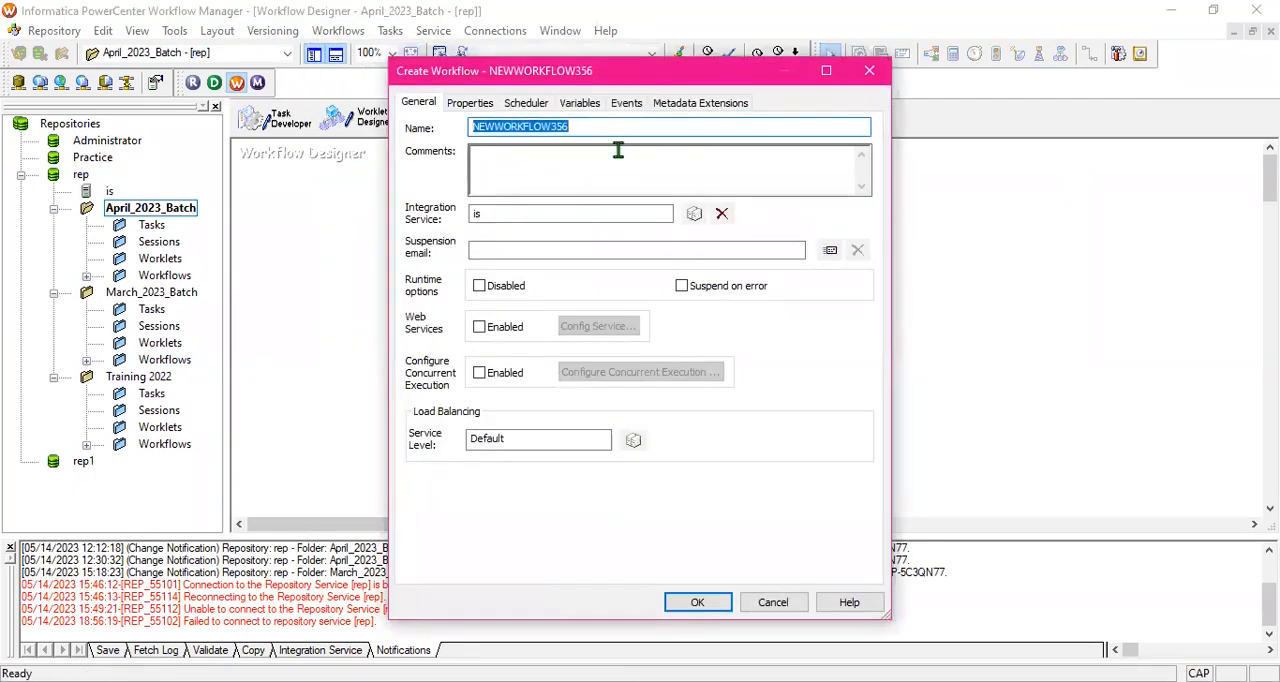
text(W)
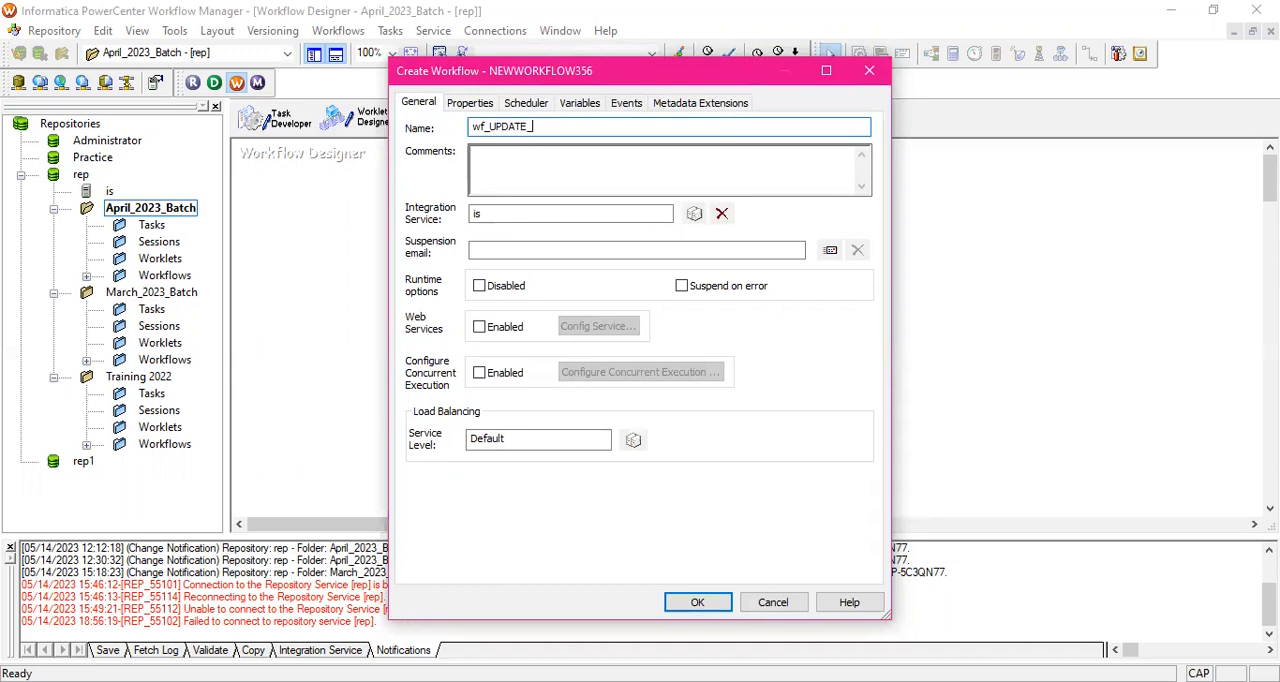
text(TARATEGY SCD1)
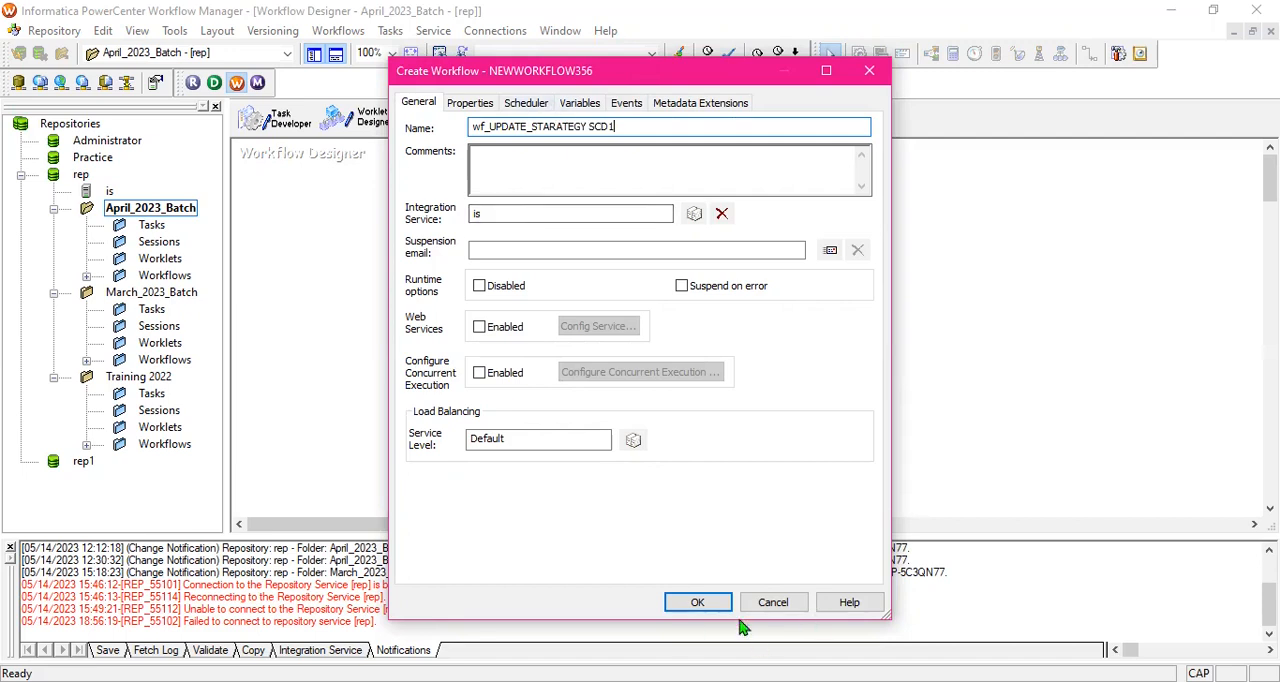
click(697, 604)
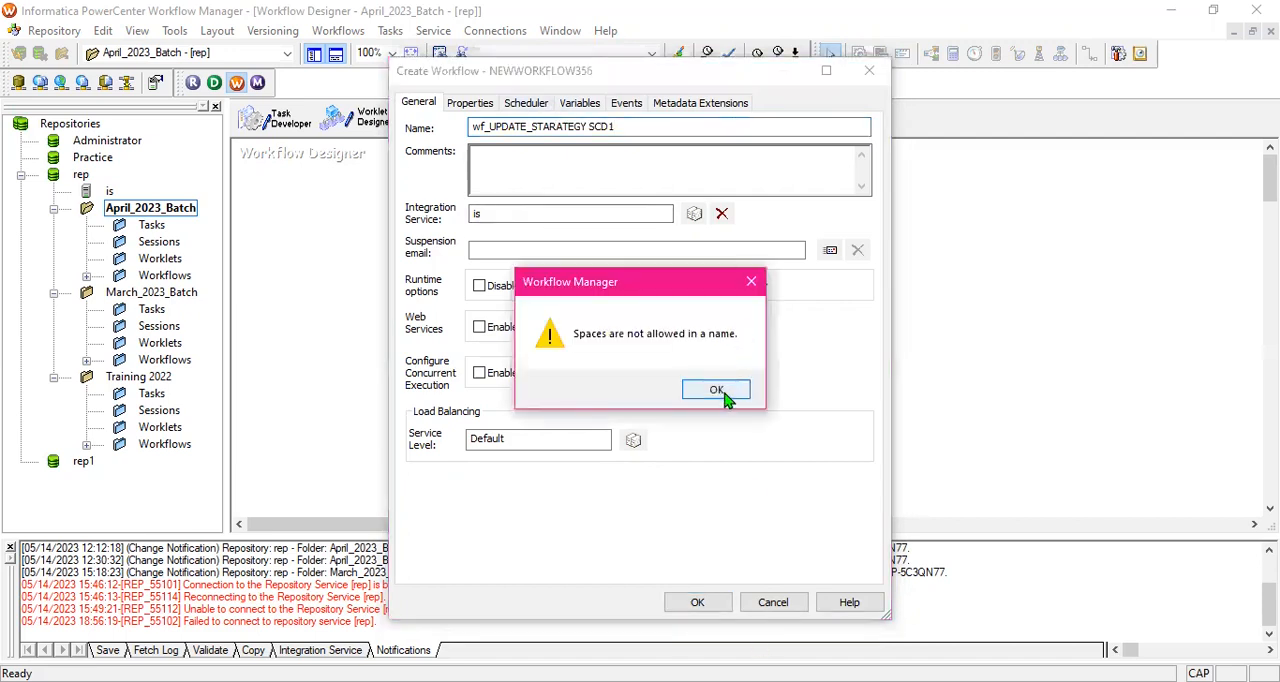
click(724, 396)
click(590, 127)
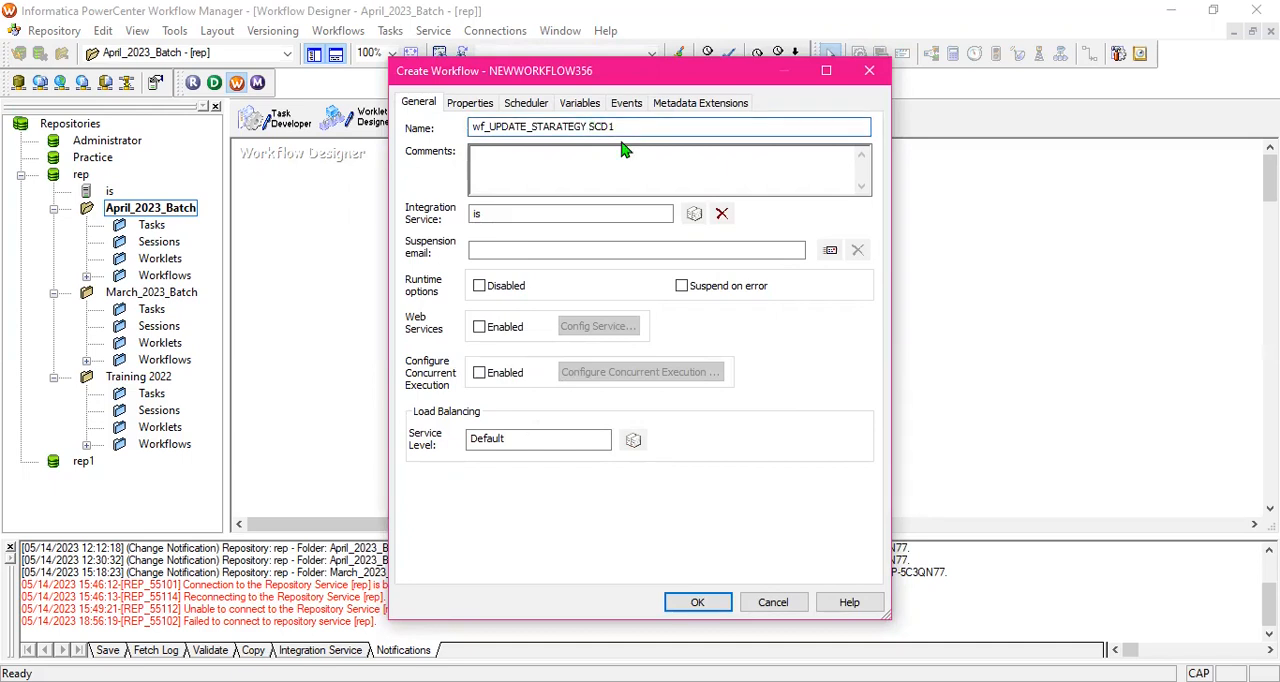
key(BackSpace)
click(707, 610)
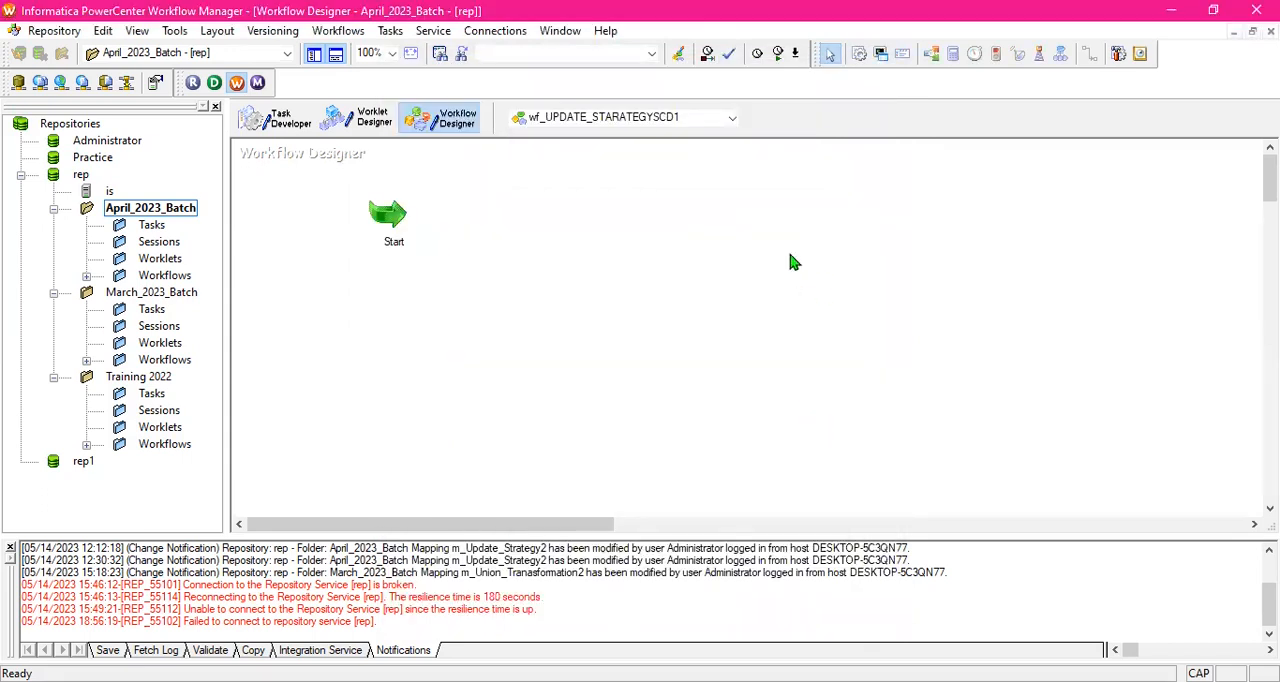
- Place a session task to the right of Start and associate it with mapping m_UPDATE_STRATEGY SCD1
click(870, 56)
click(755, 238)
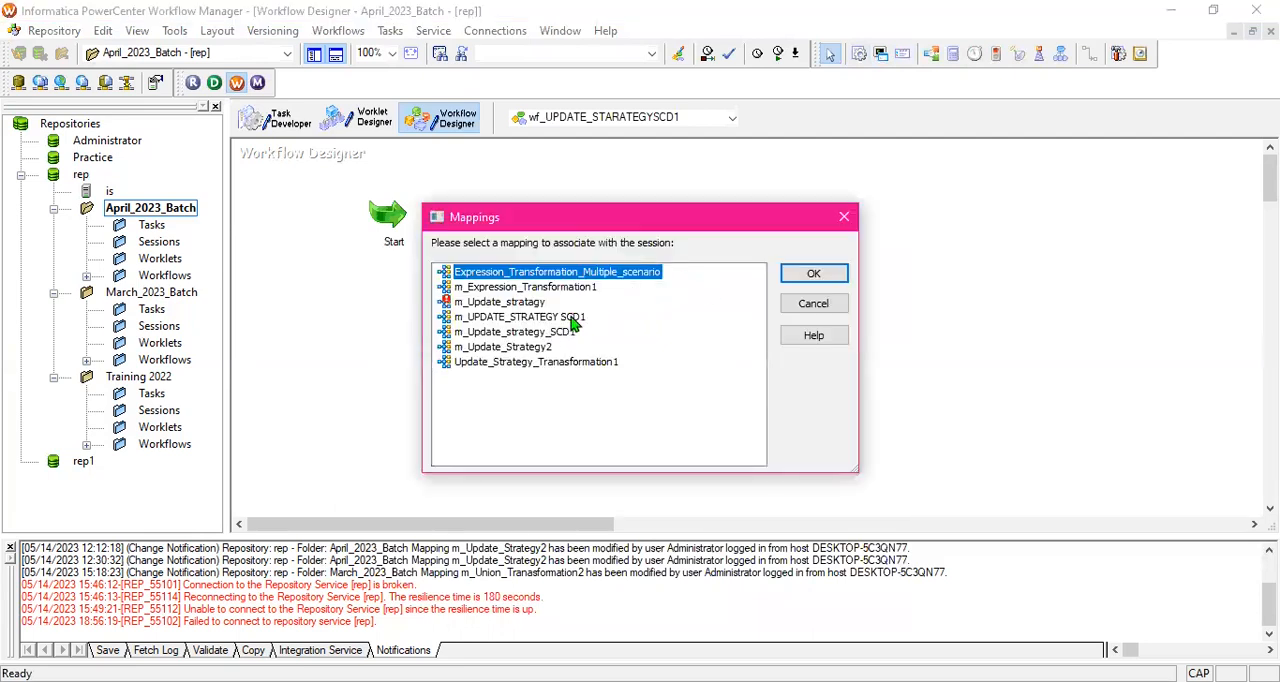
click(562, 317)
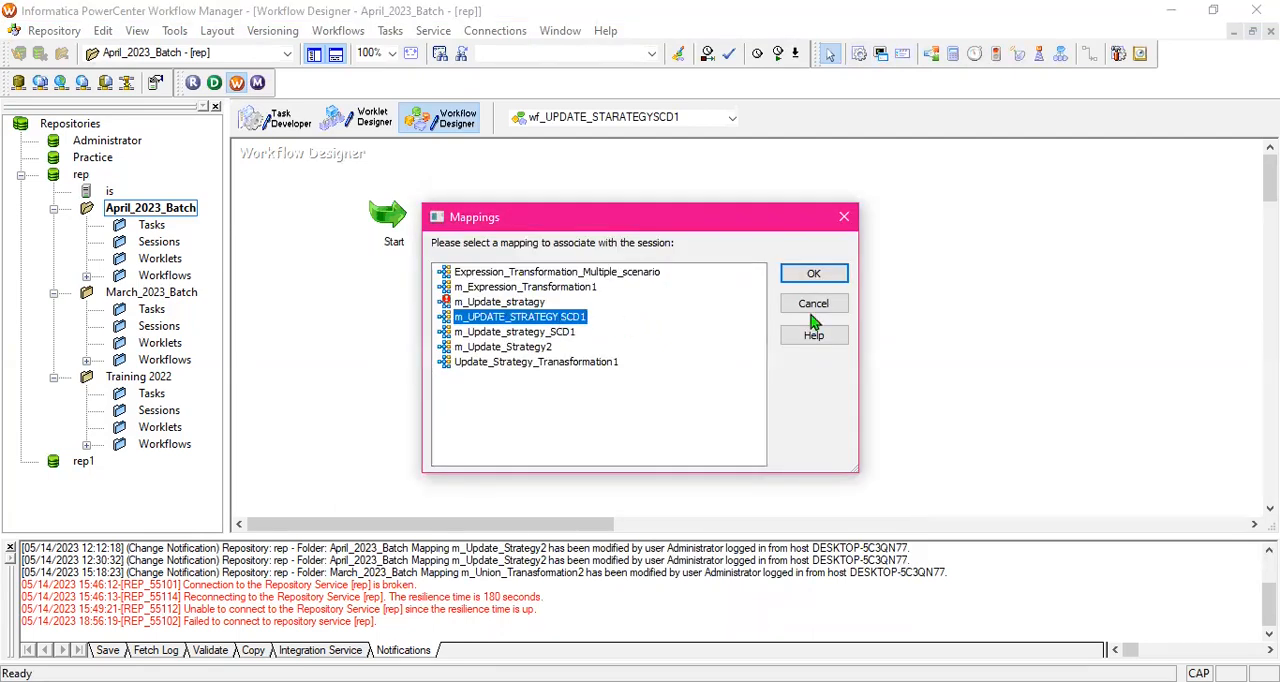
click(813, 273)
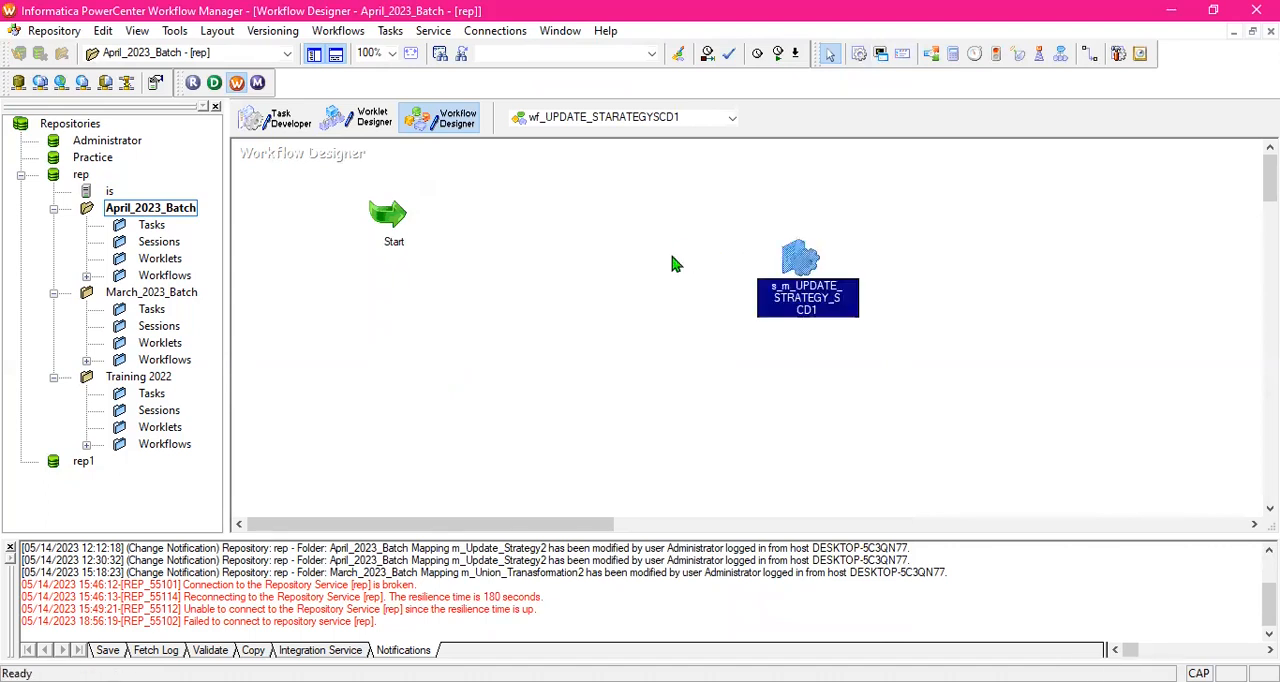
- Glance at the mapping in Designer, return to Workflow Manager and link Start to the session task
click(216, 84)
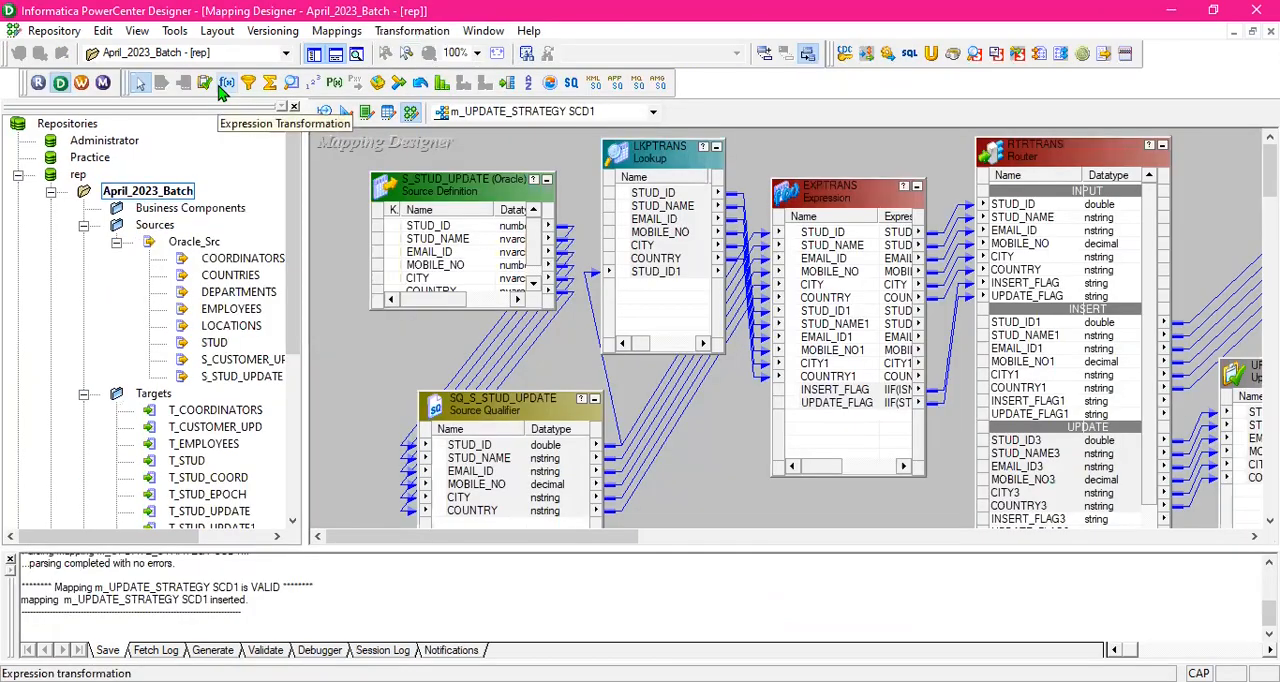
click(82, 84)
click(1093, 48)
drag(385, 215, 798, 258)
- In the session's mapping settings, assign the Oracle_Tgt connection to both targets, T_STUD_UPDATE1 and T_STUD_UPDATE
click(426, 88)
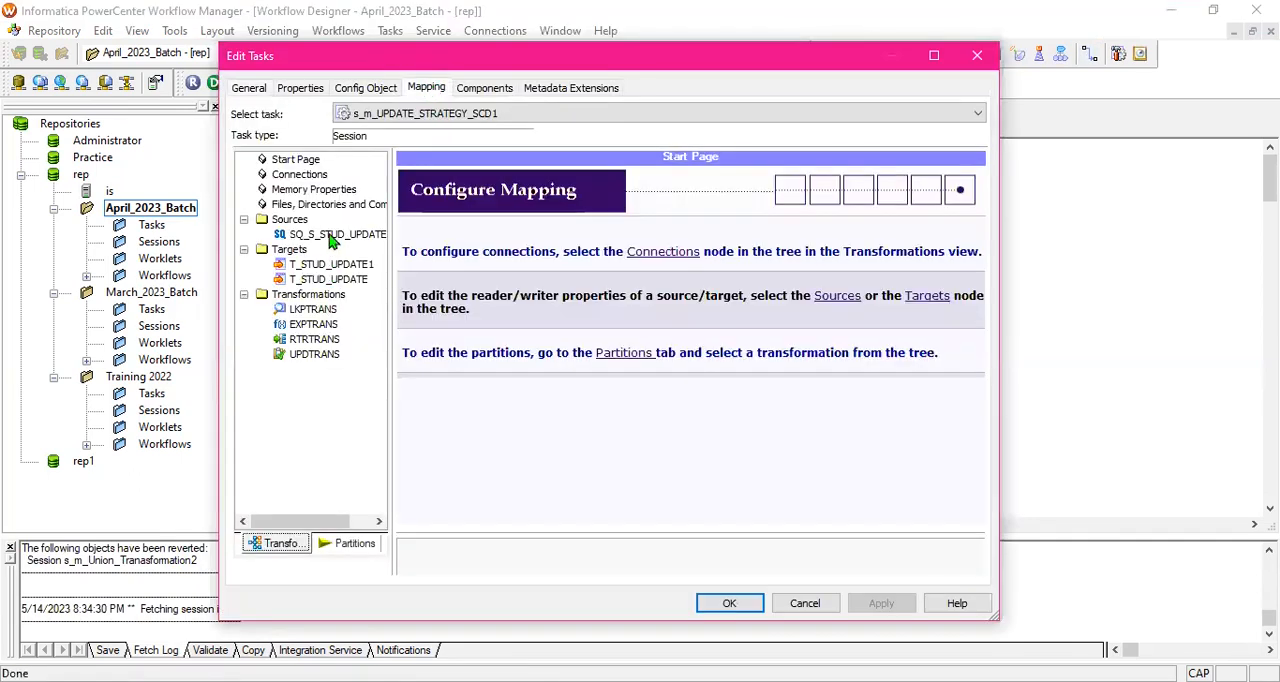
click(336, 234)
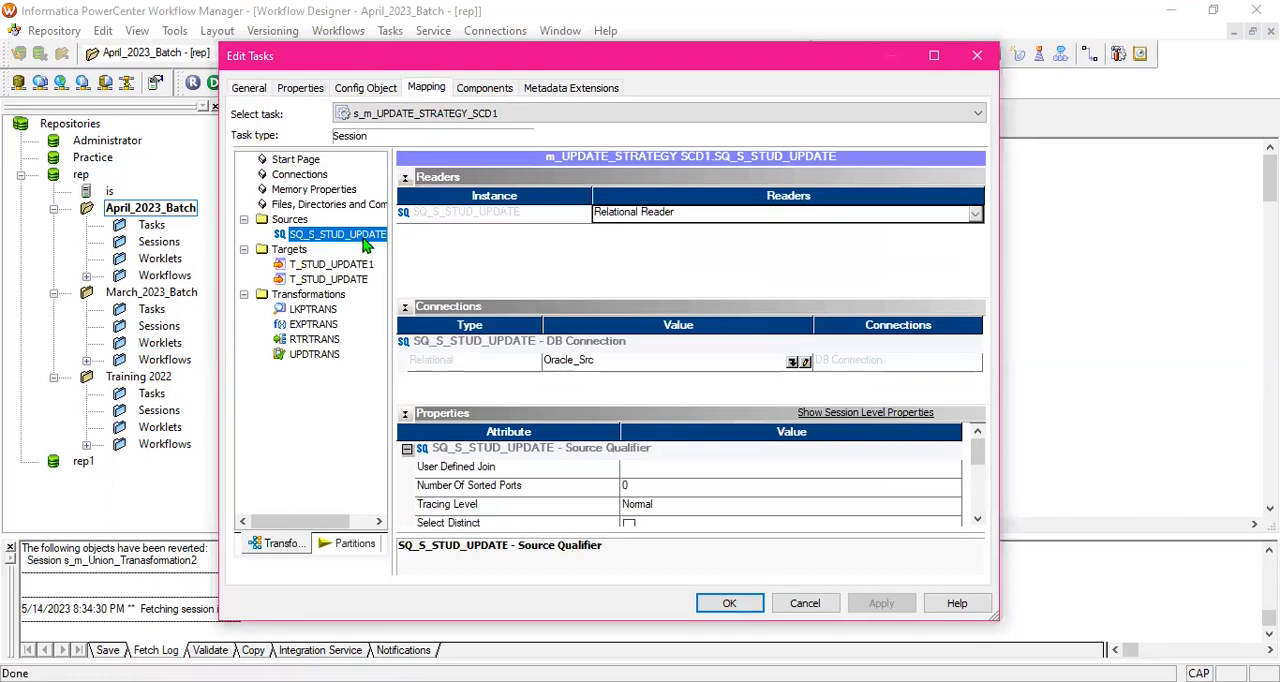
click(334, 264)
click(790, 345)
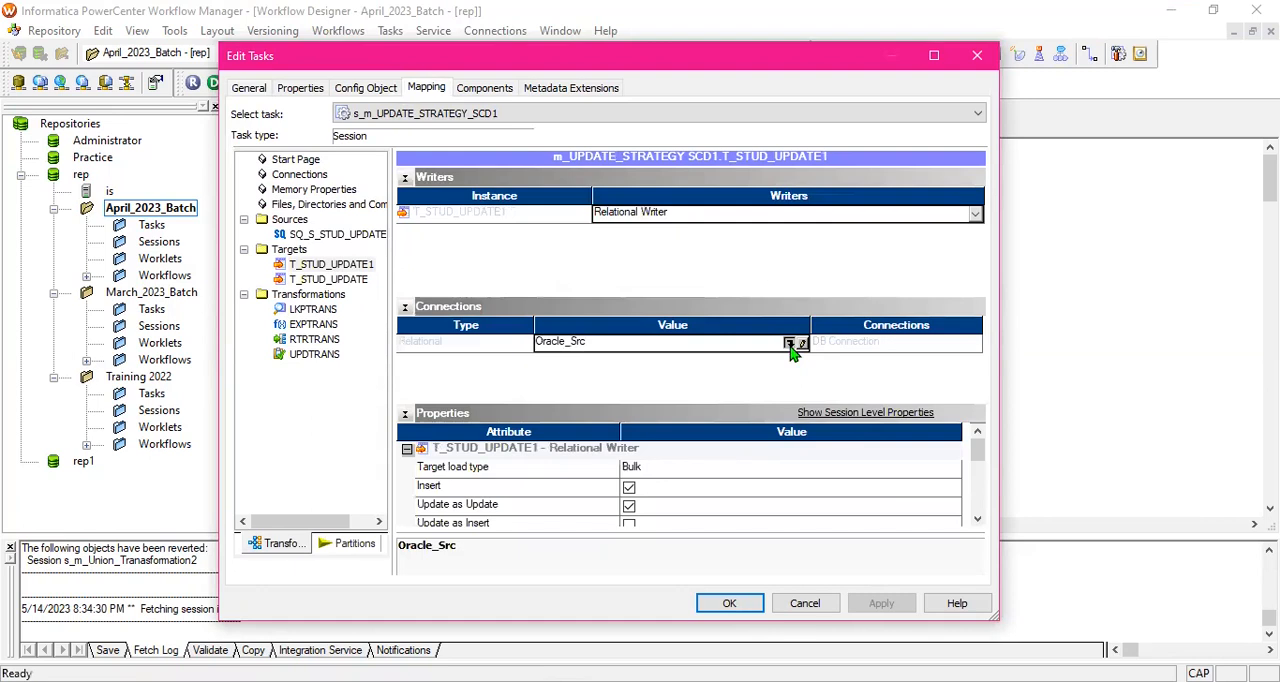
click(530, 350)
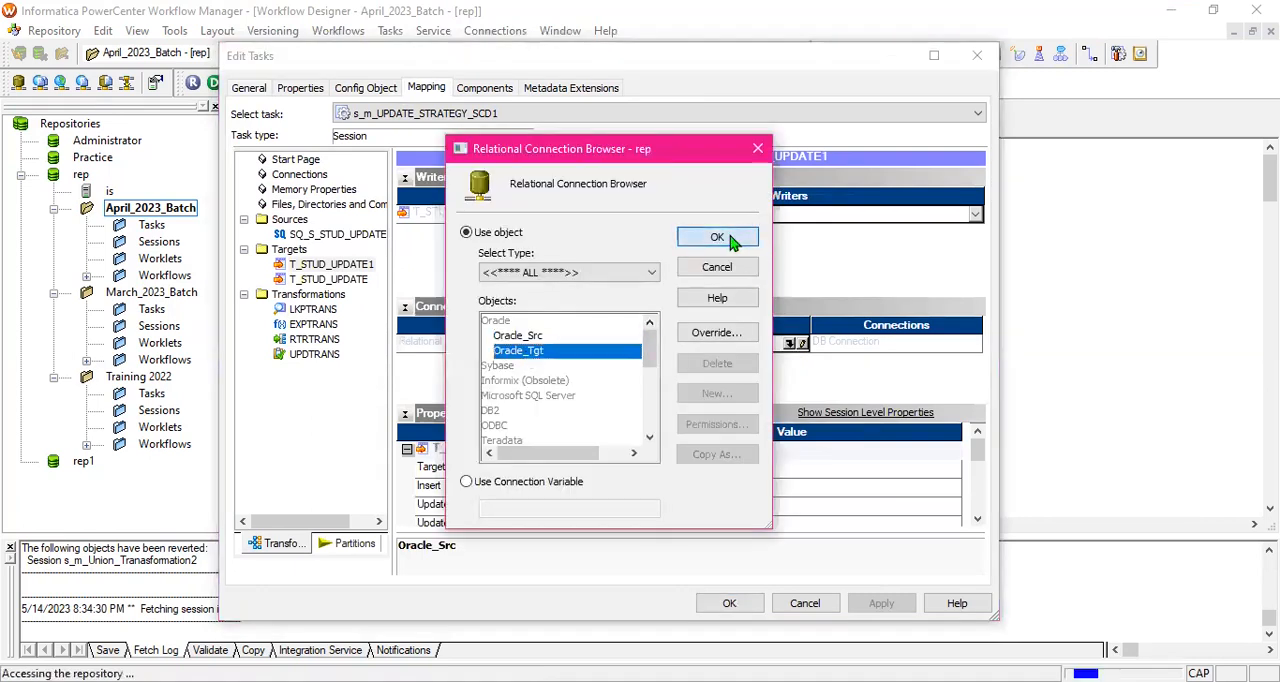
key(Return)
click(330, 279)
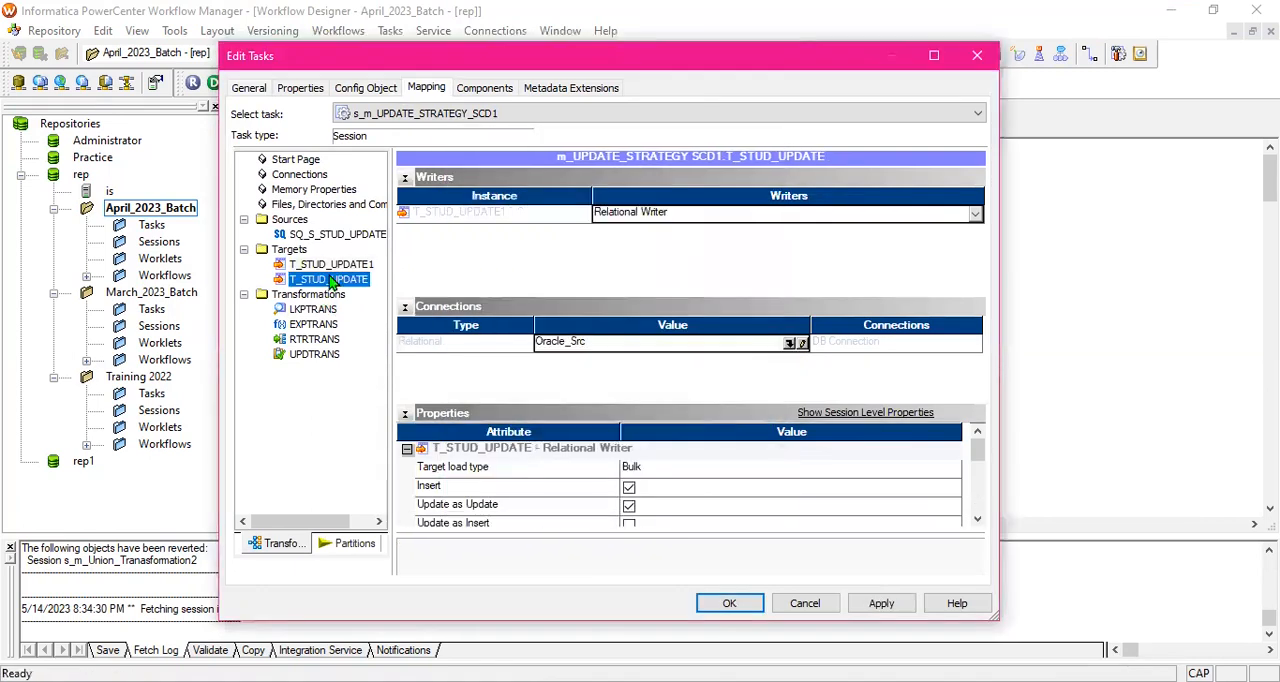
click(790, 345)
click(518, 351)
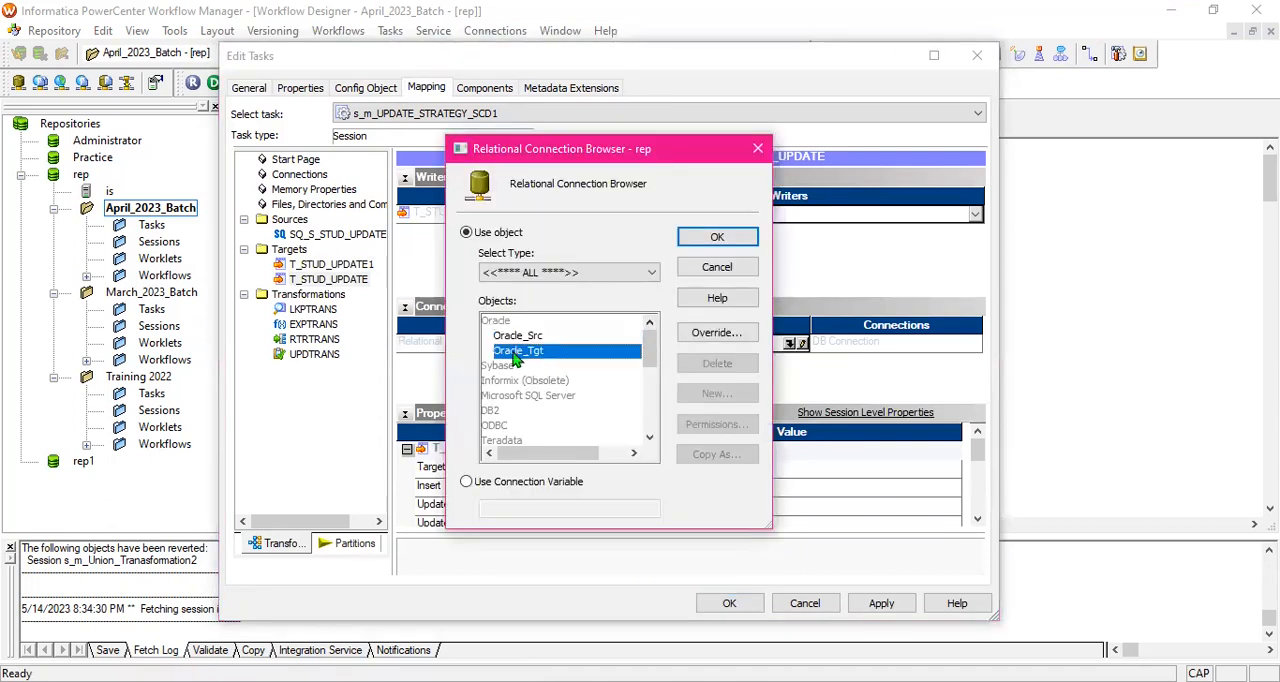
click(712, 240)
- Replace LKPTRANS's $Target connection variable with the Oracle_Tgt relational connection object
click(313, 310)
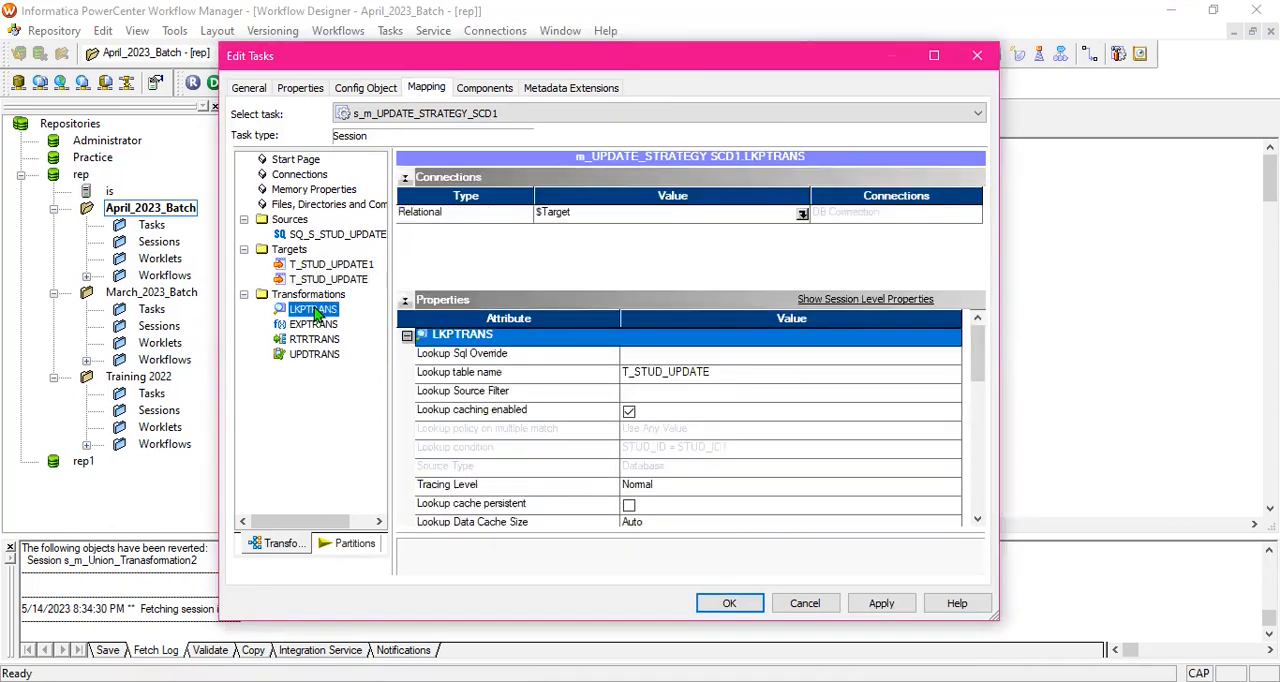
click(802, 215)
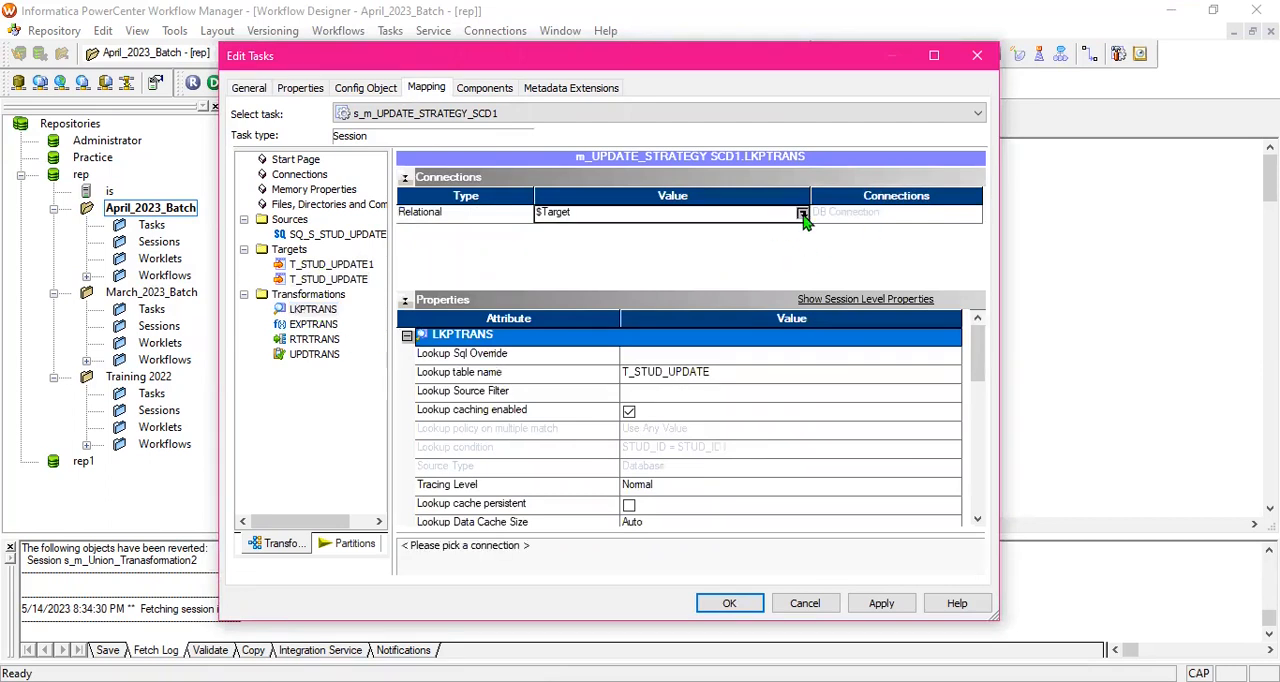
click(802, 215)
click(466, 232)
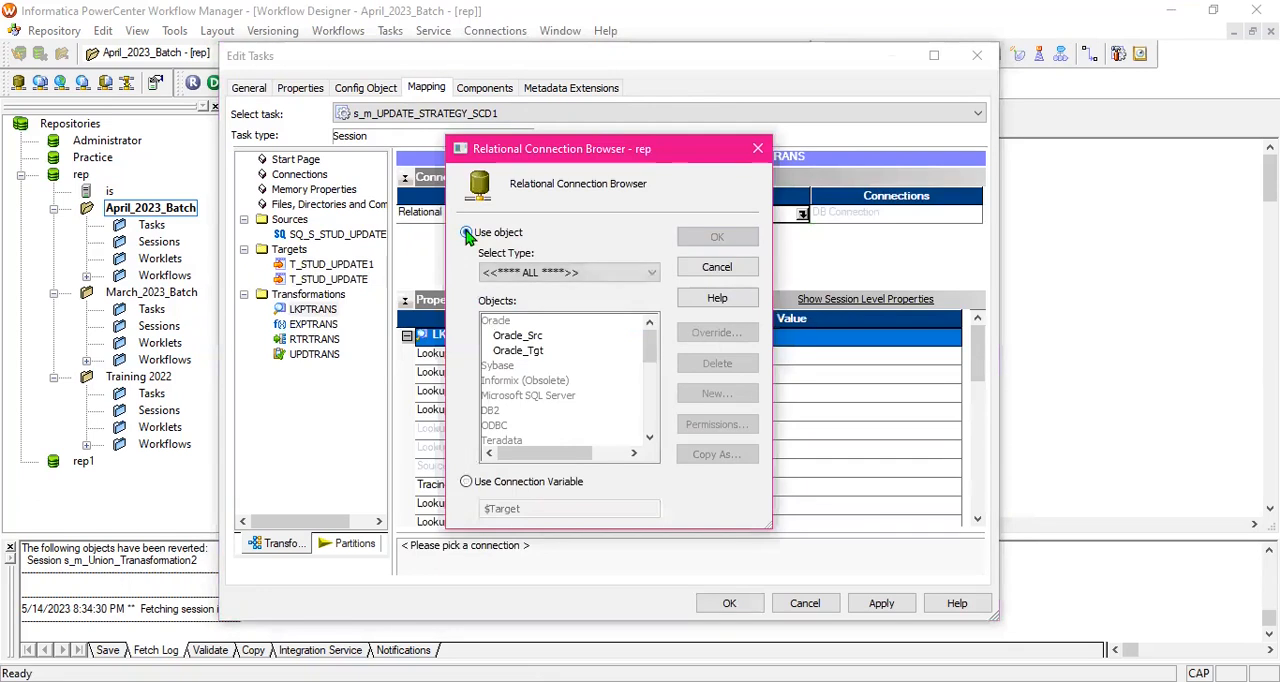
click(526, 352)
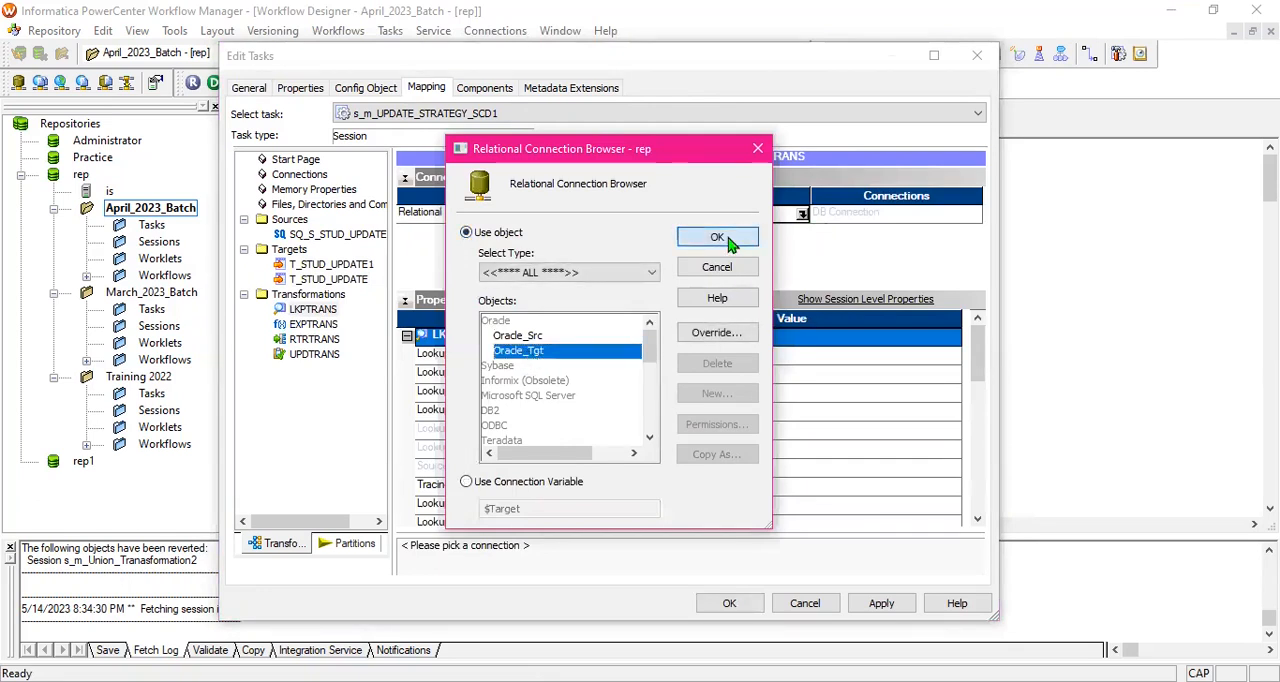
click(717, 238)
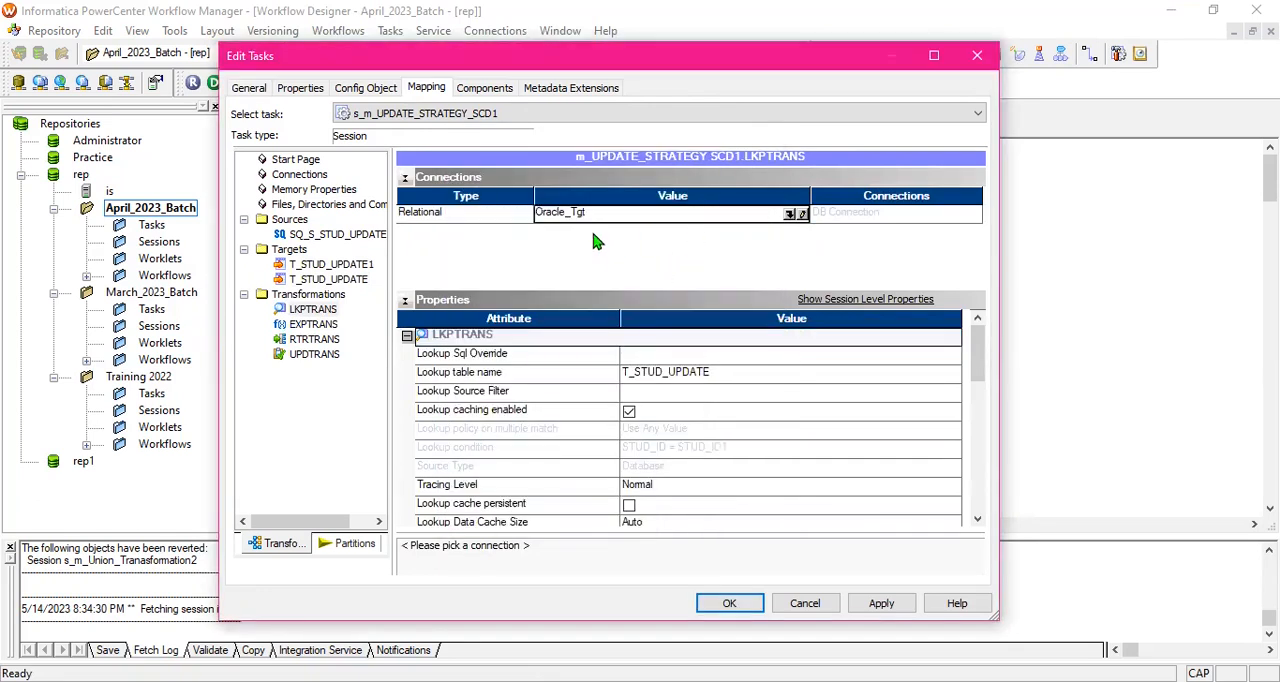
- Check the session properties of EXPTRANS, RTRTRANS and UPDTRANS, then apply and accept the session settings
click(318, 325)
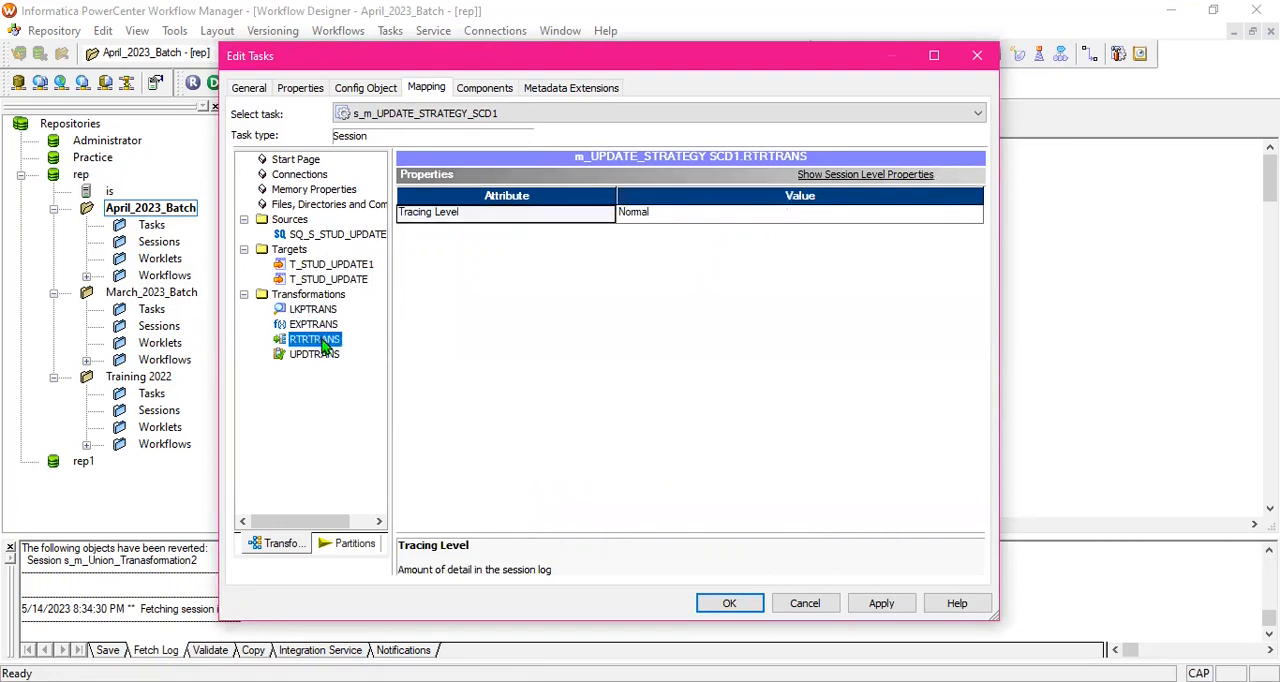
click(324, 357)
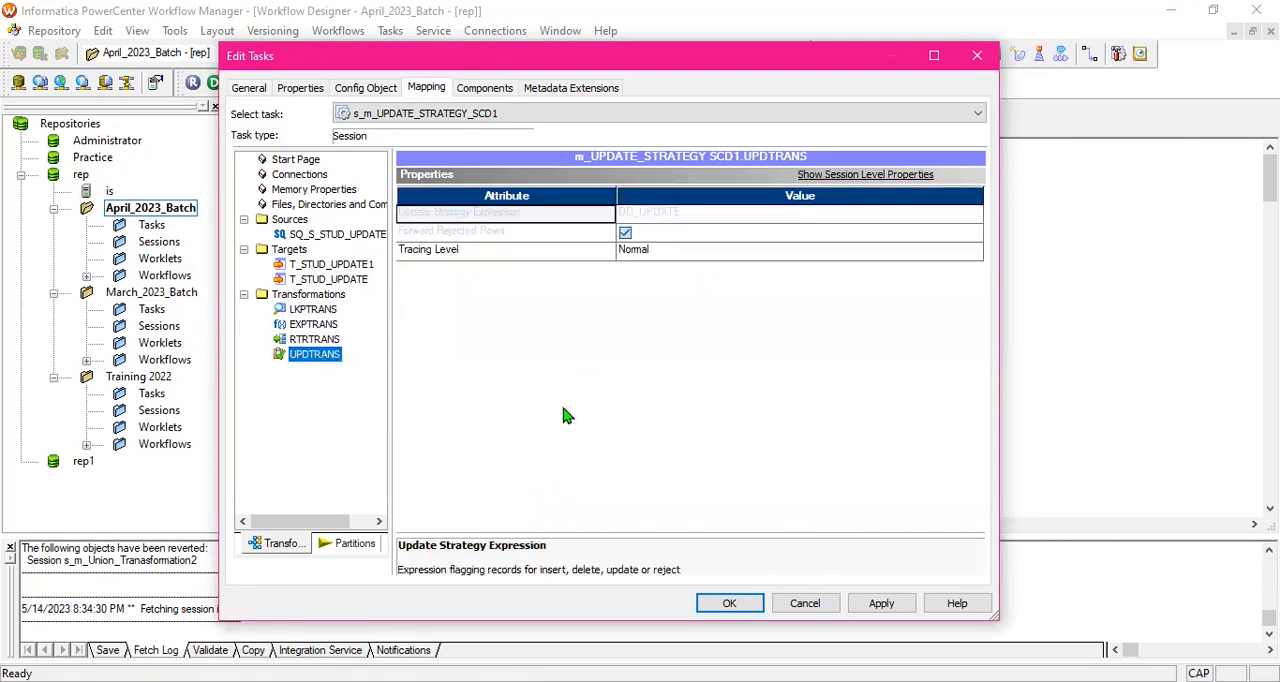
click(903, 606)
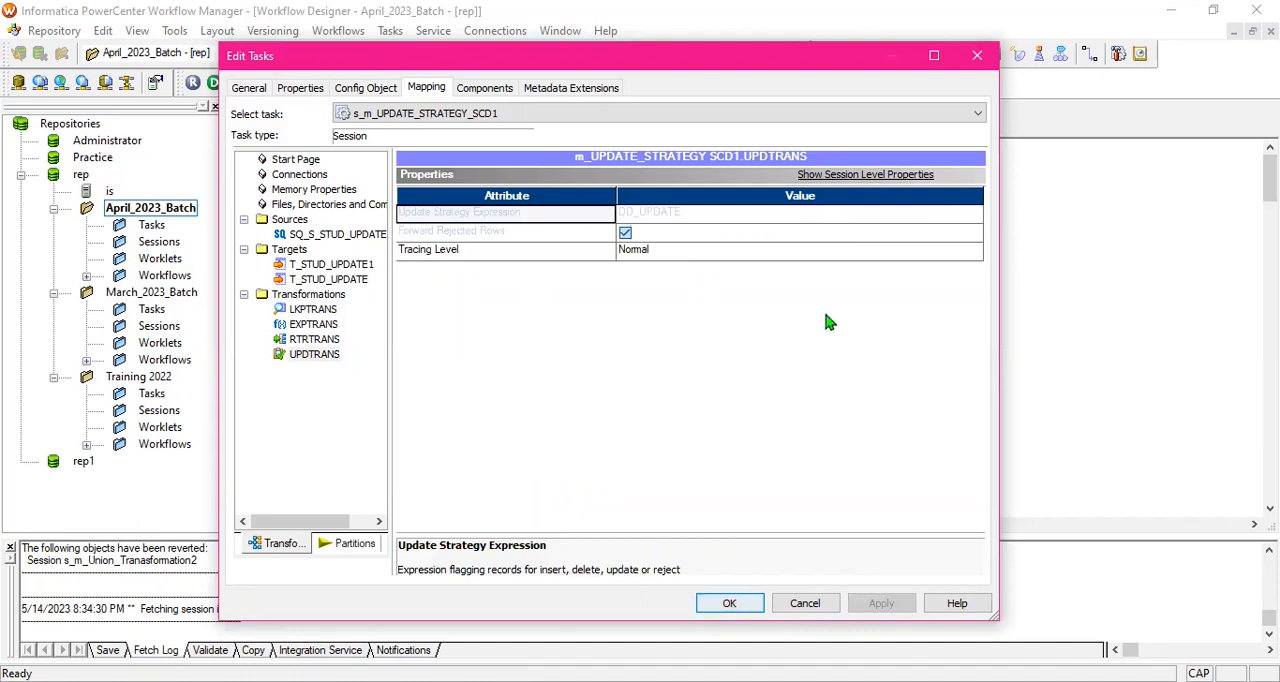
key(Return)
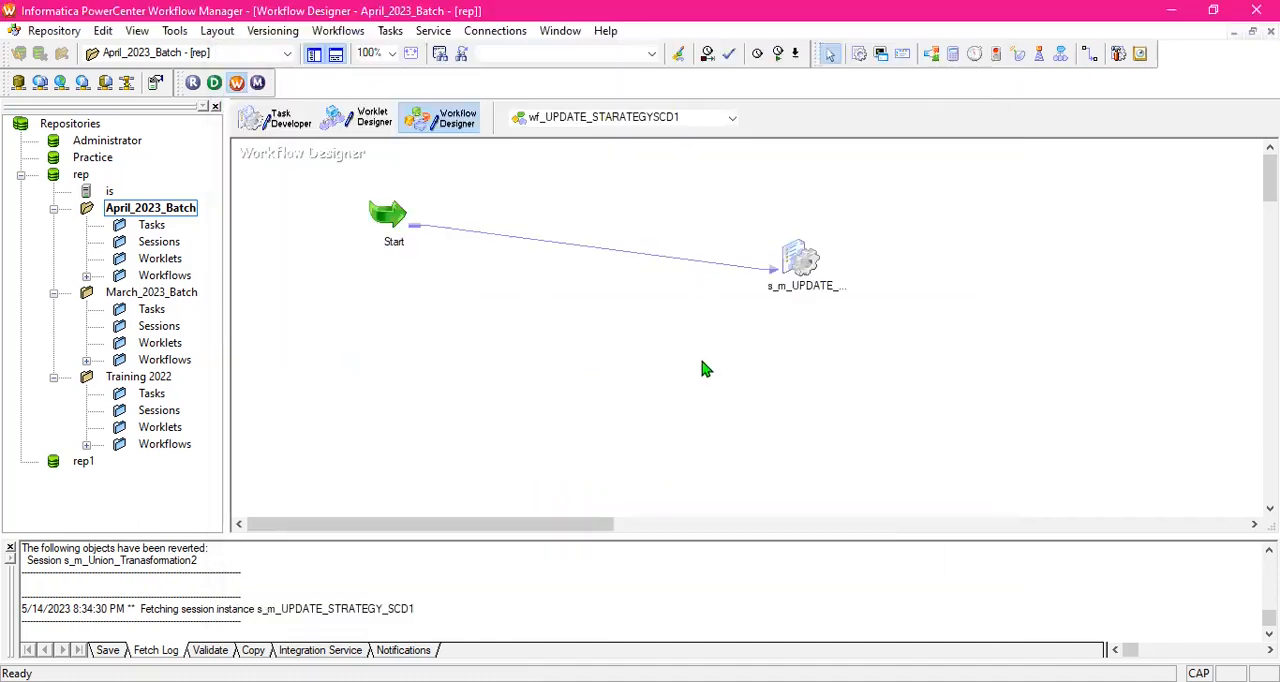
key(alt+Tab)
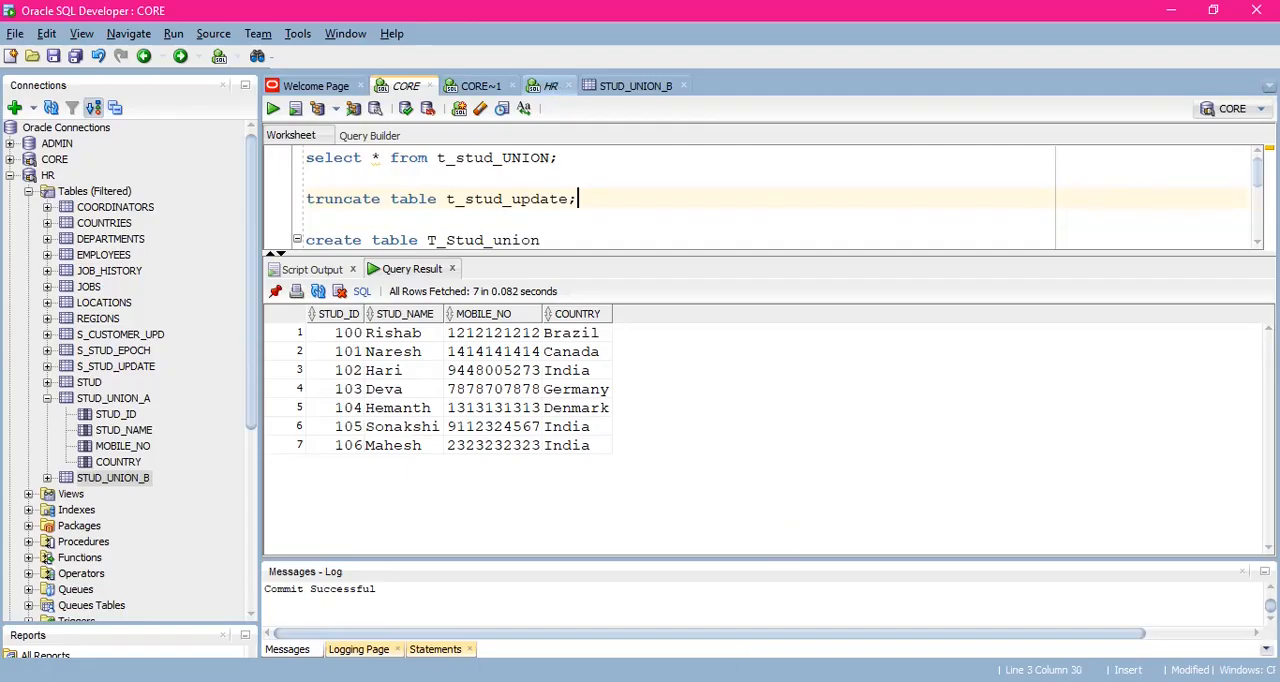
key(alt+Tab)
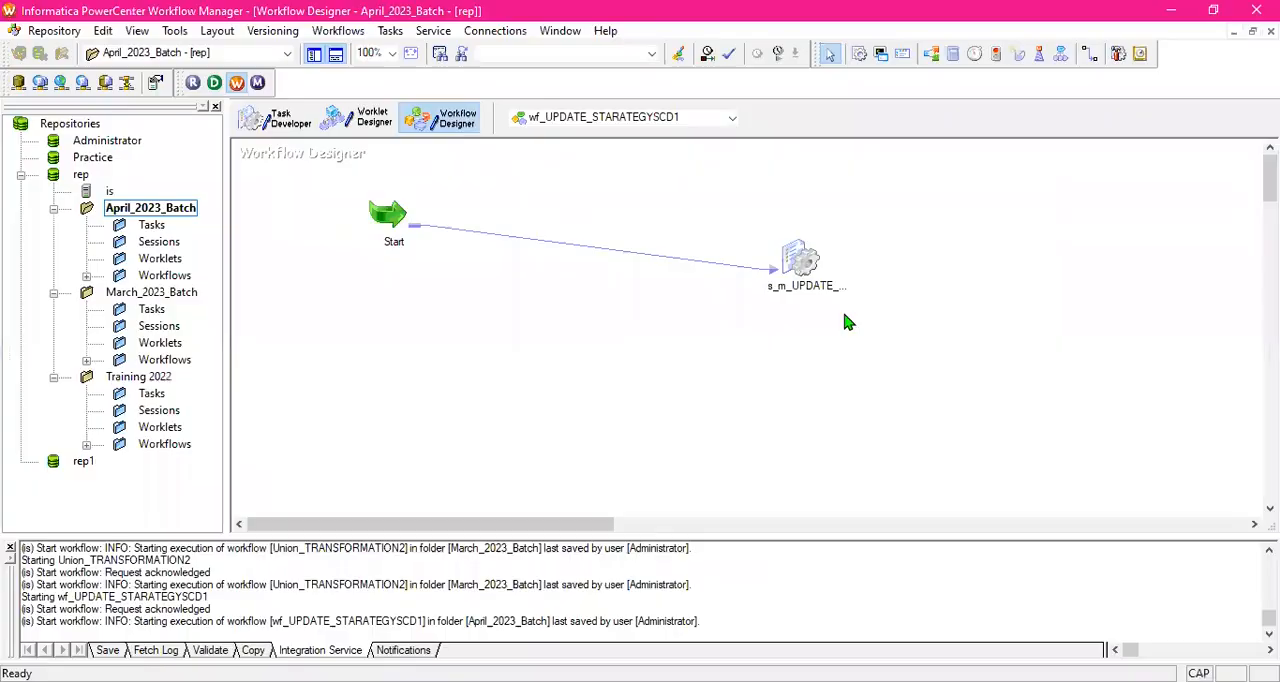
- Reopen the session's mapping settings, check the truncate target table option of T_STUD_UPDATE and close the settings
double_click(803, 268)
click(424, 89)
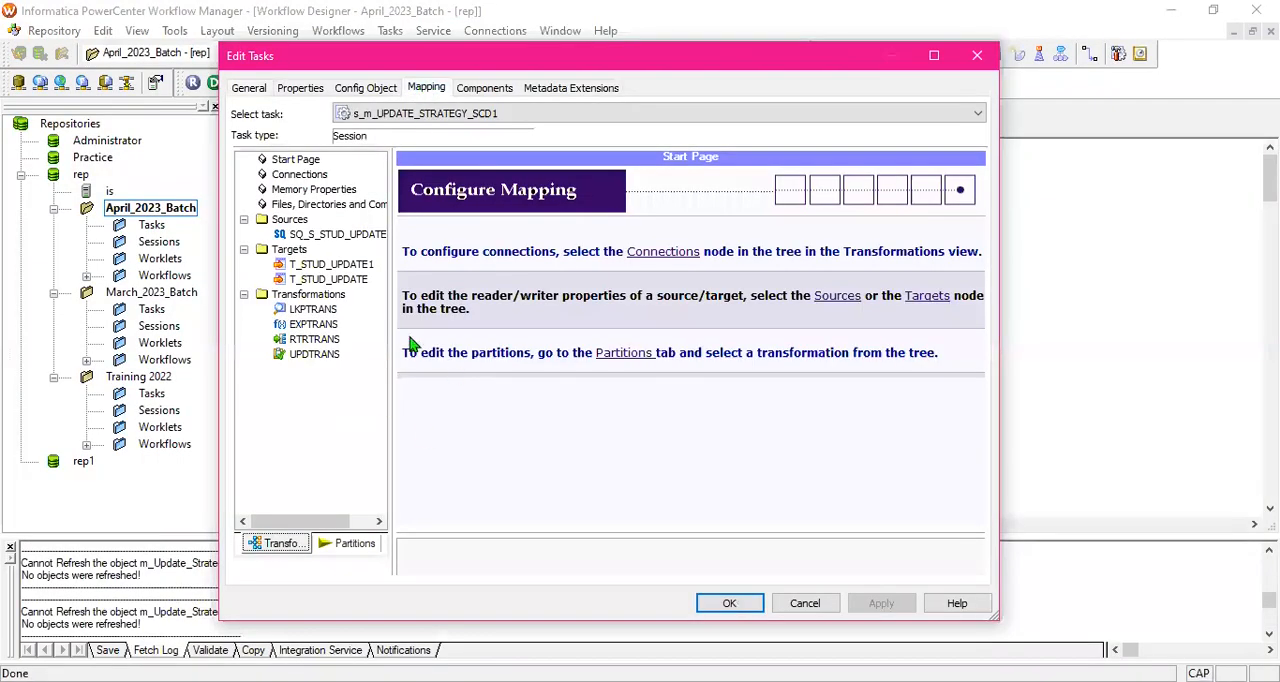
click(328, 279)
scroll(697, 487, down, 2)
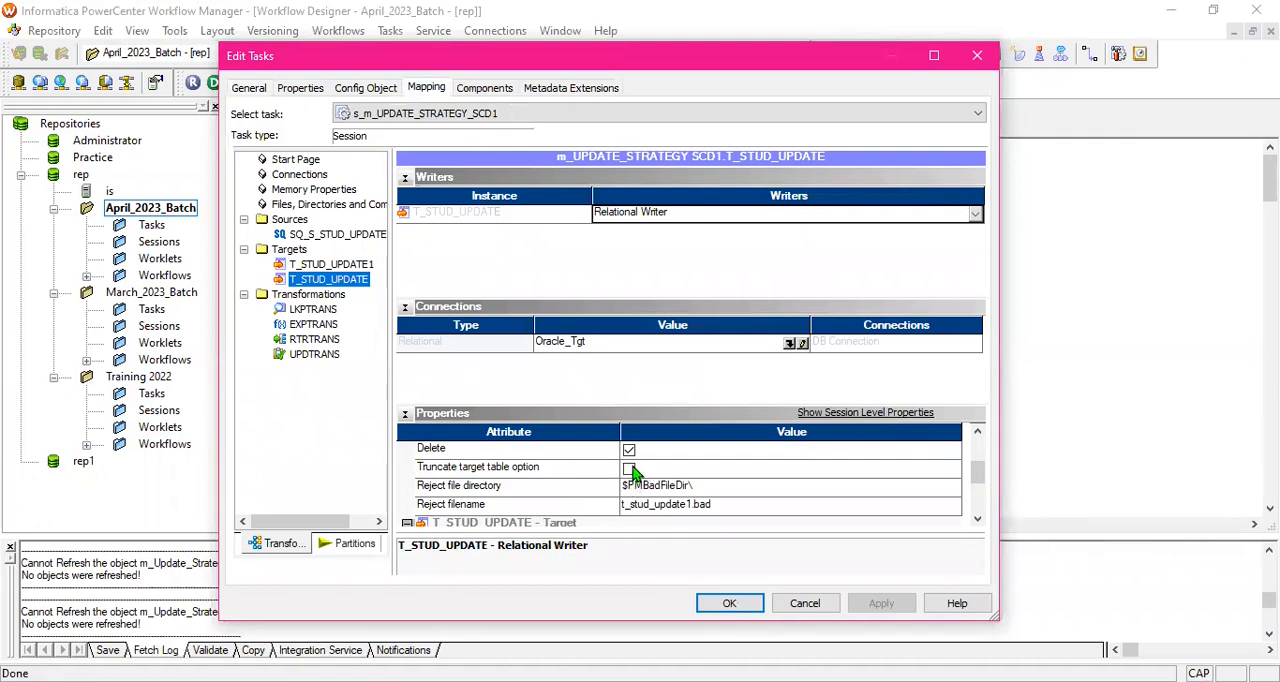
click(729, 603)
- Switch to Oracle SQL Developer and review the select and truncate statements for S_STUD_UPDATE in the HR worksheet
click(921, 356)
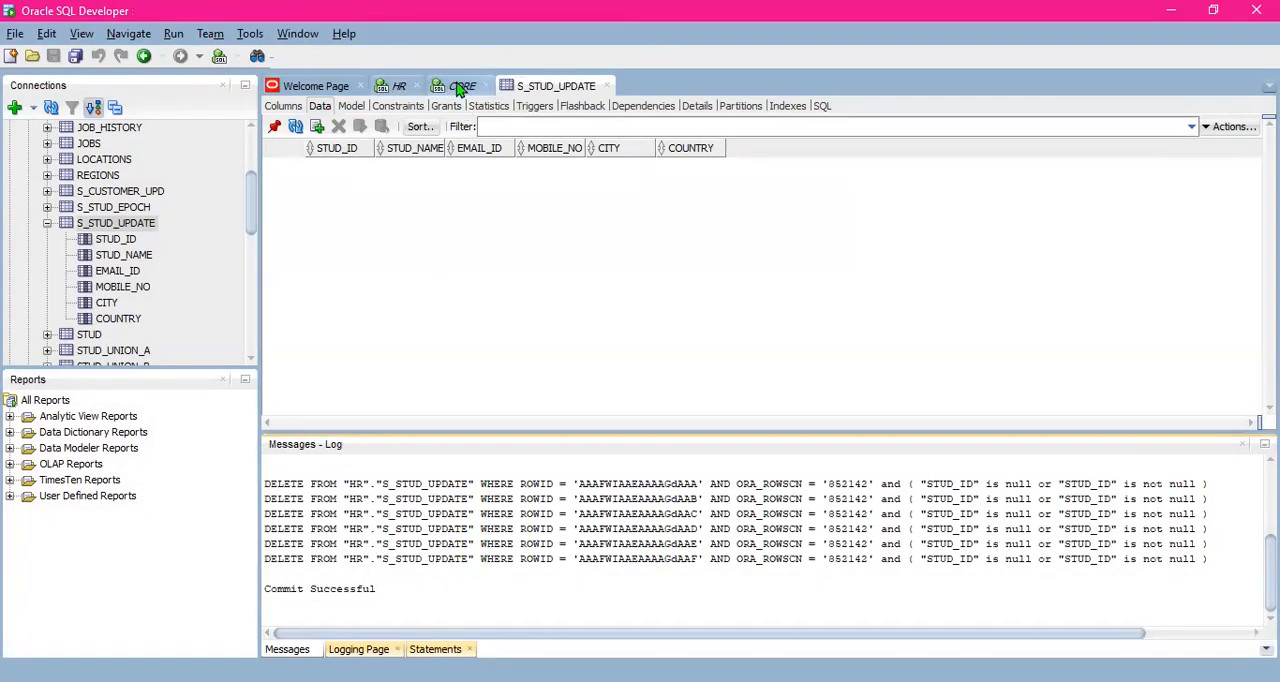
click(400, 90)
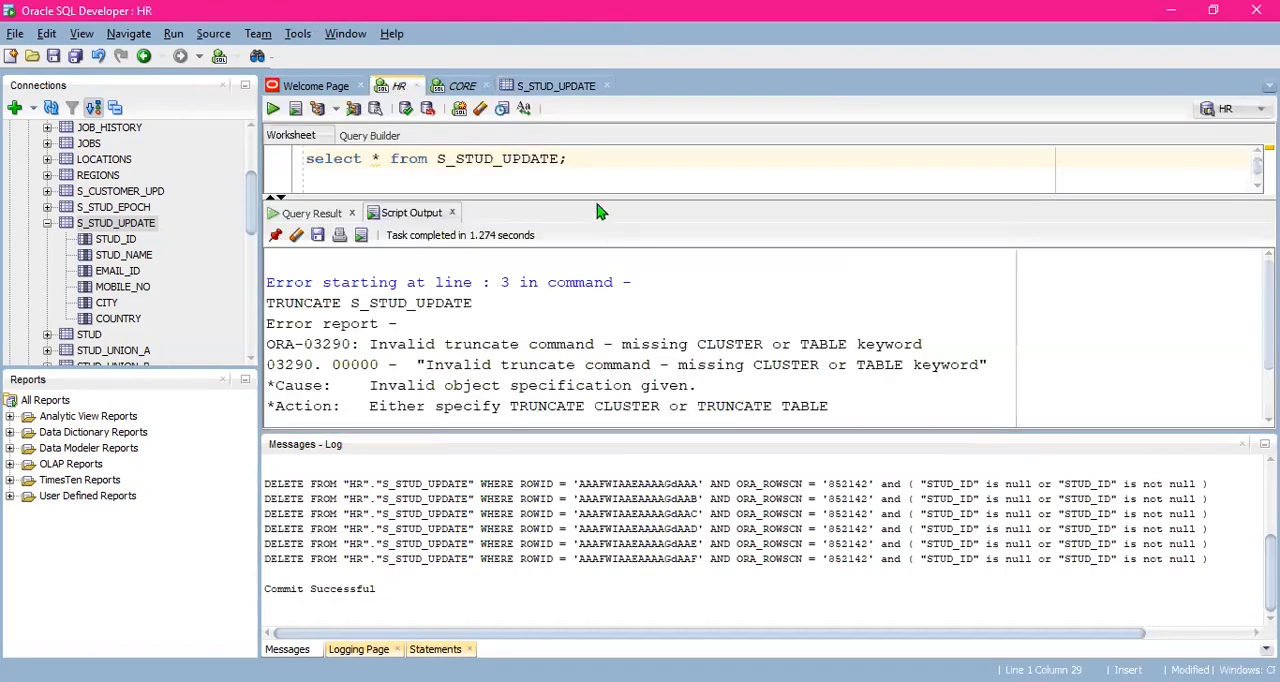
drag(596, 199, 596, 321)
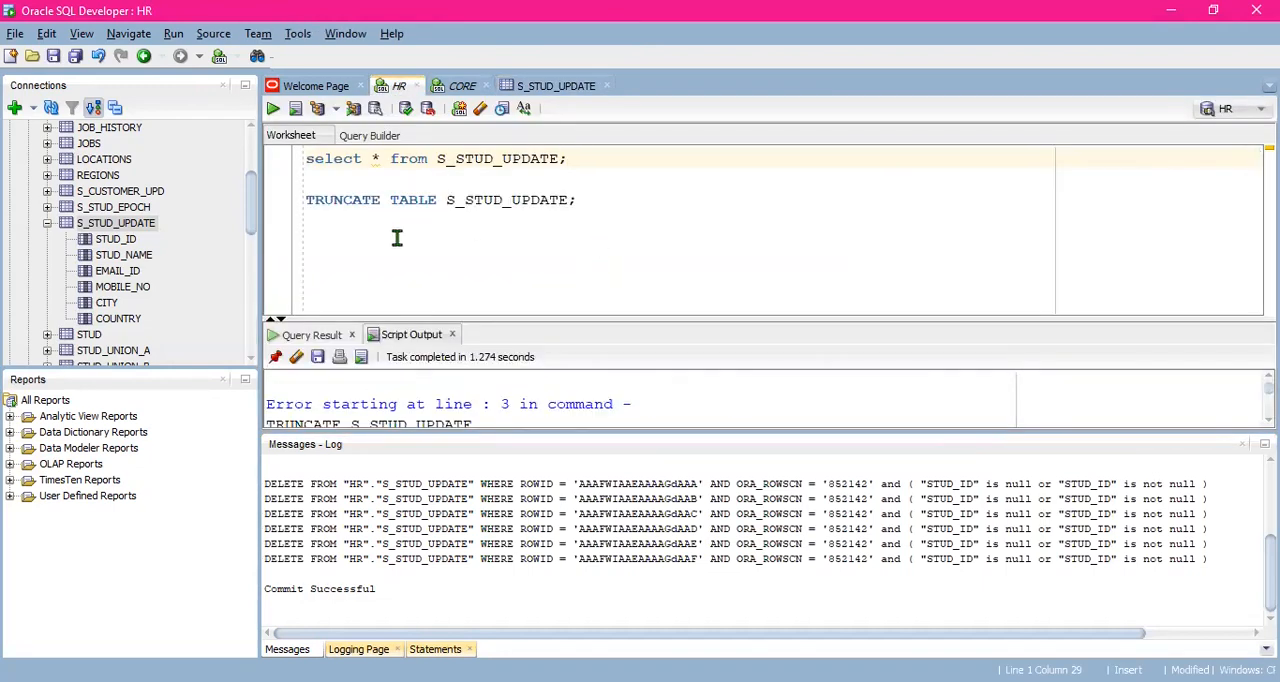
click(597, 201)
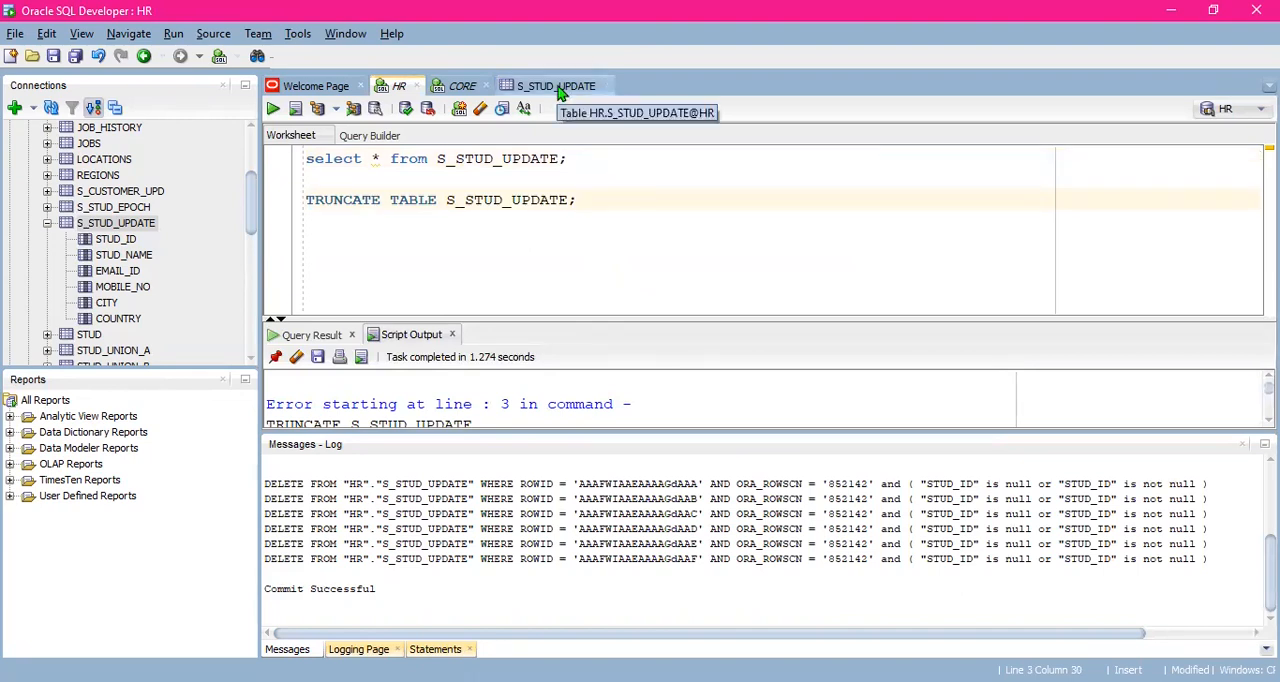
scroll(110, 198, up, 2)
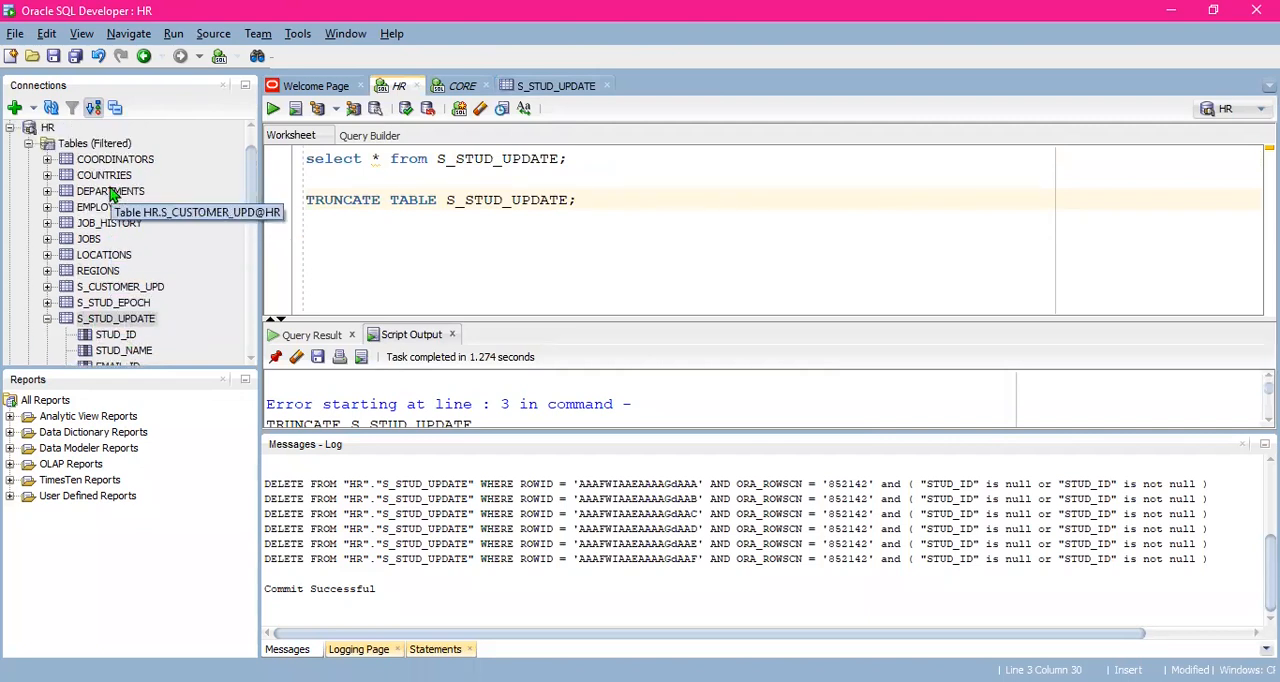
- Check the data of the S_STUD_UPDATE table and its columns in the HR connection
click(559, 88)
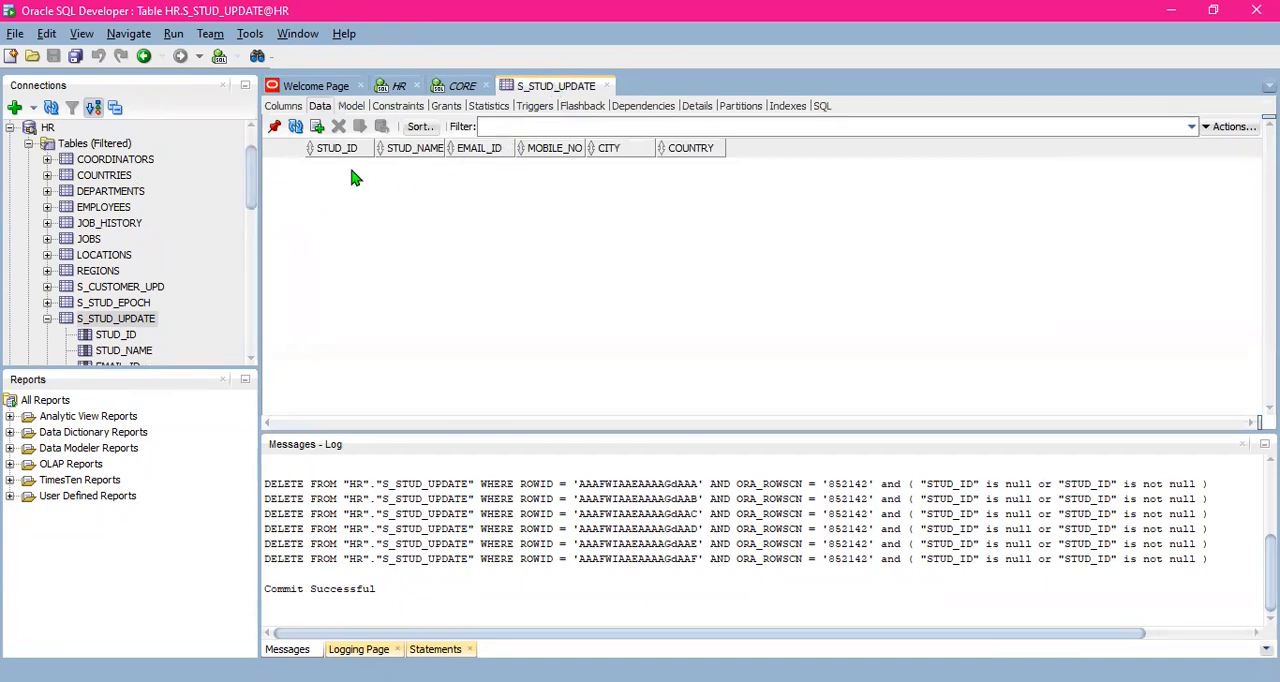
scroll(82, 231, down, 3)
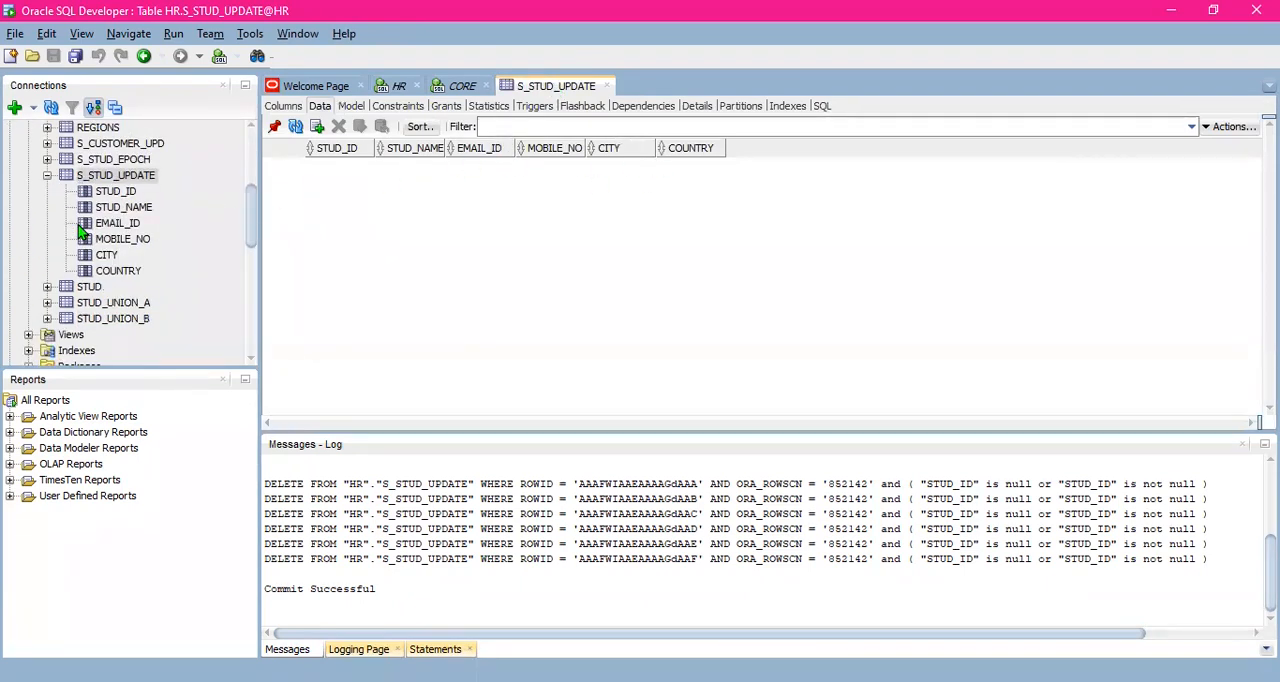
scroll(105, 240, up, 1)
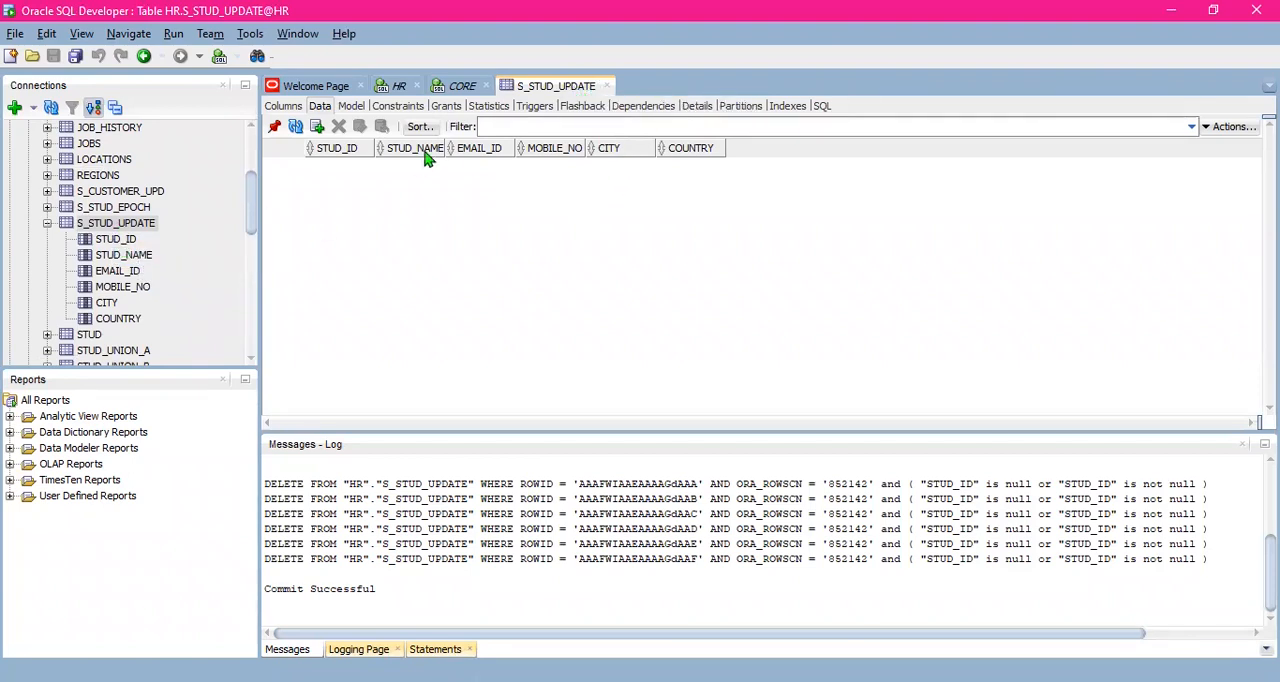
click(112, 241)
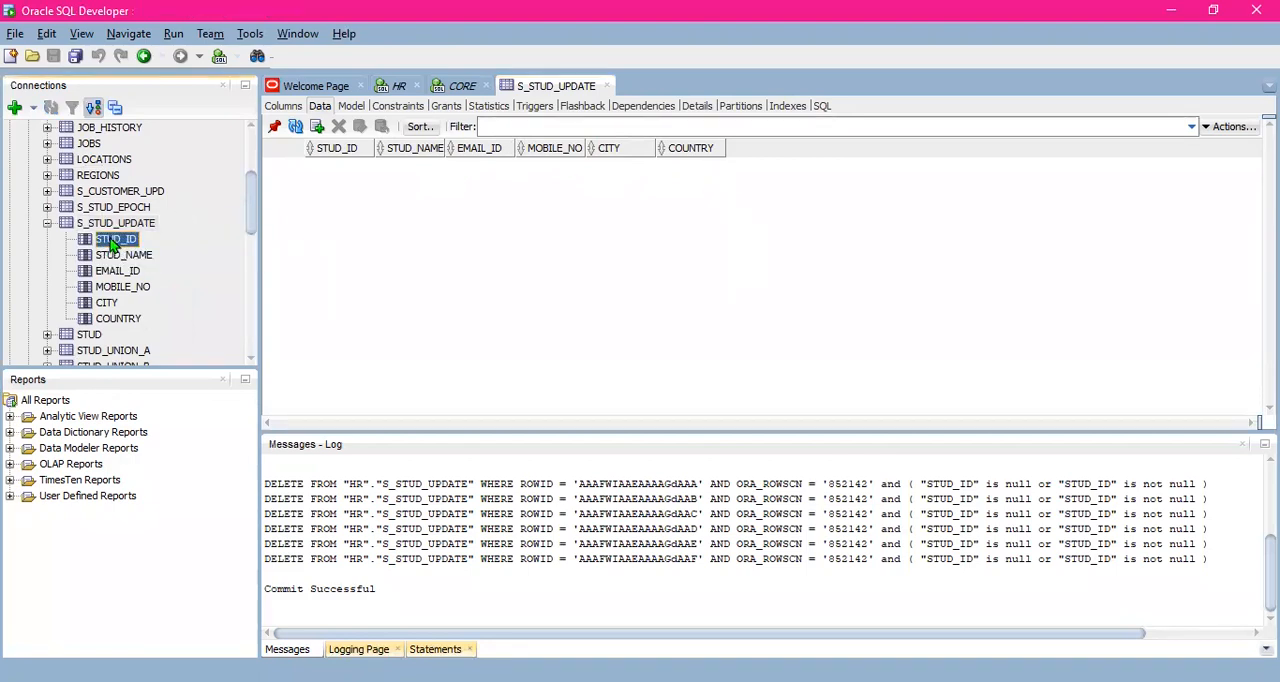
scroll(108, 285, down, 1)
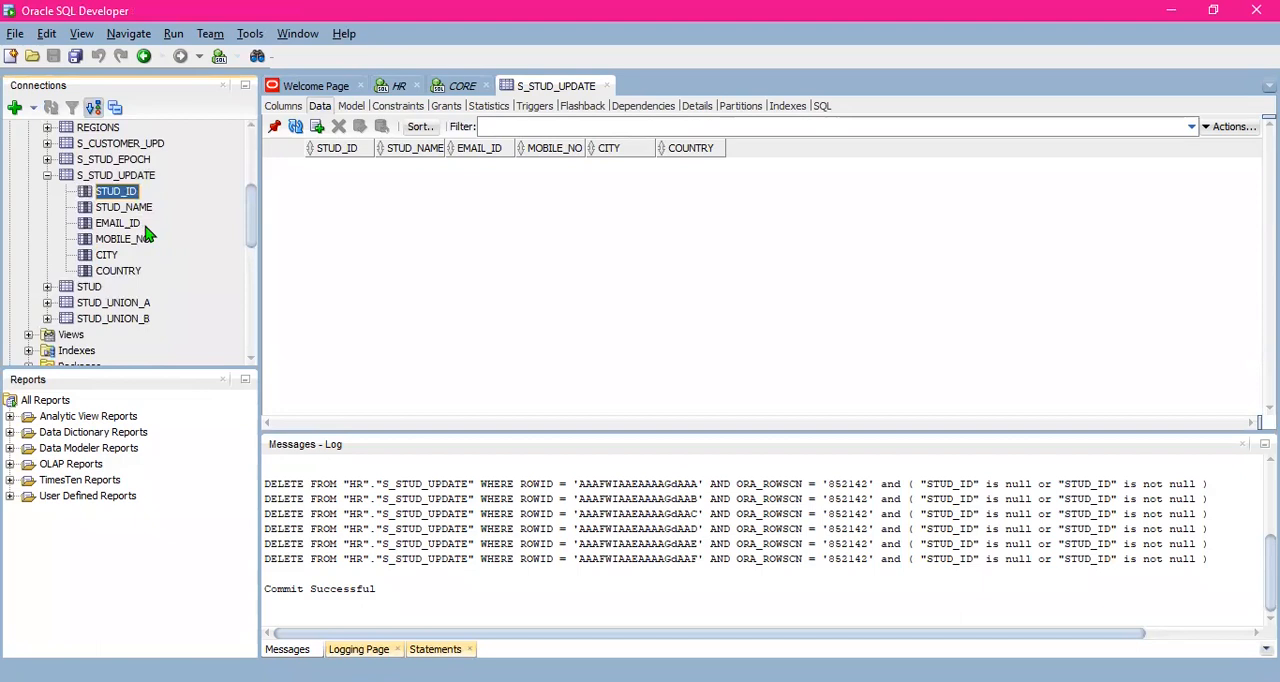
- Open the data of the HR STUD table, enlarge the grid and count its rows
click(89, 288)
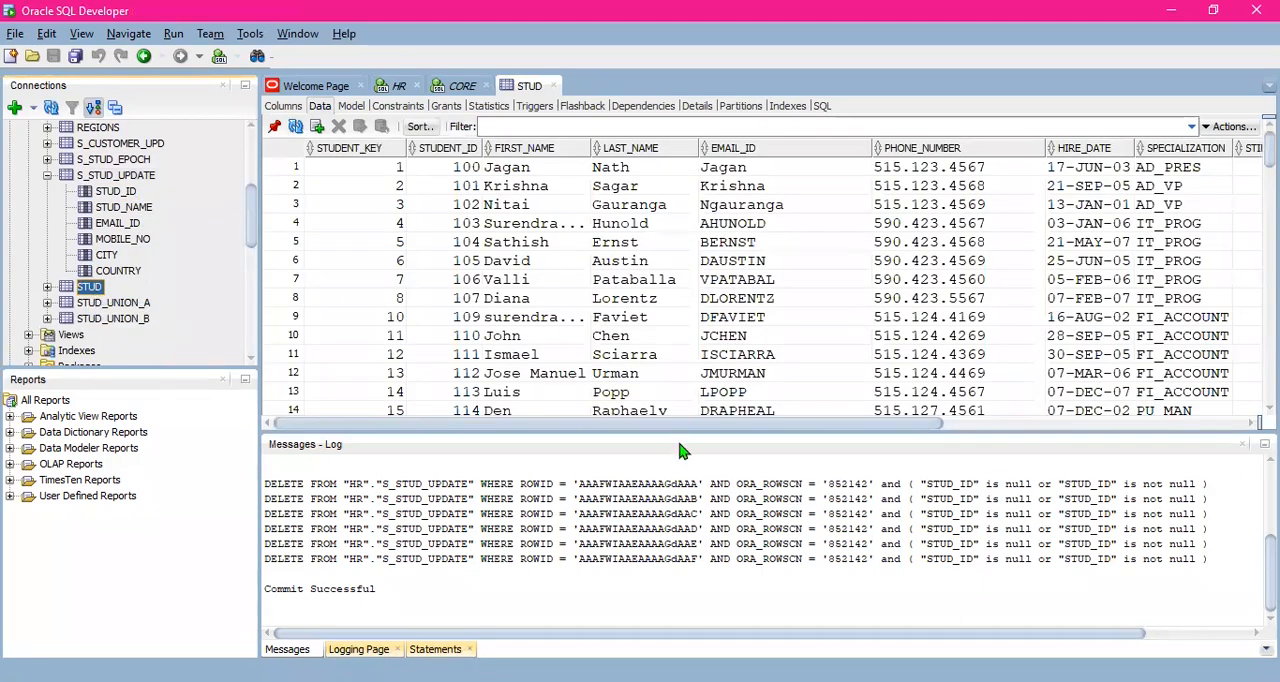
drag(761, 428, 758, 497)
scroll(548, 204, down, 5)
scroll(548, 204, up, 5)
right_click(540, 216)
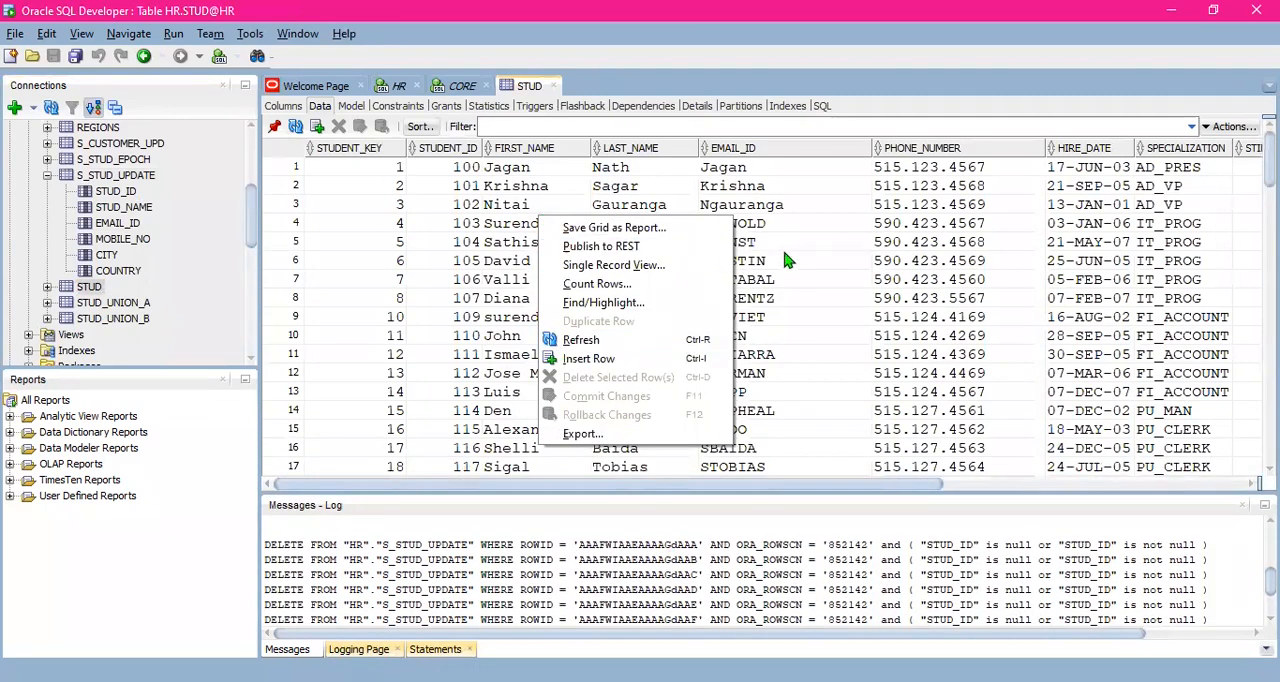
click(650, 284)
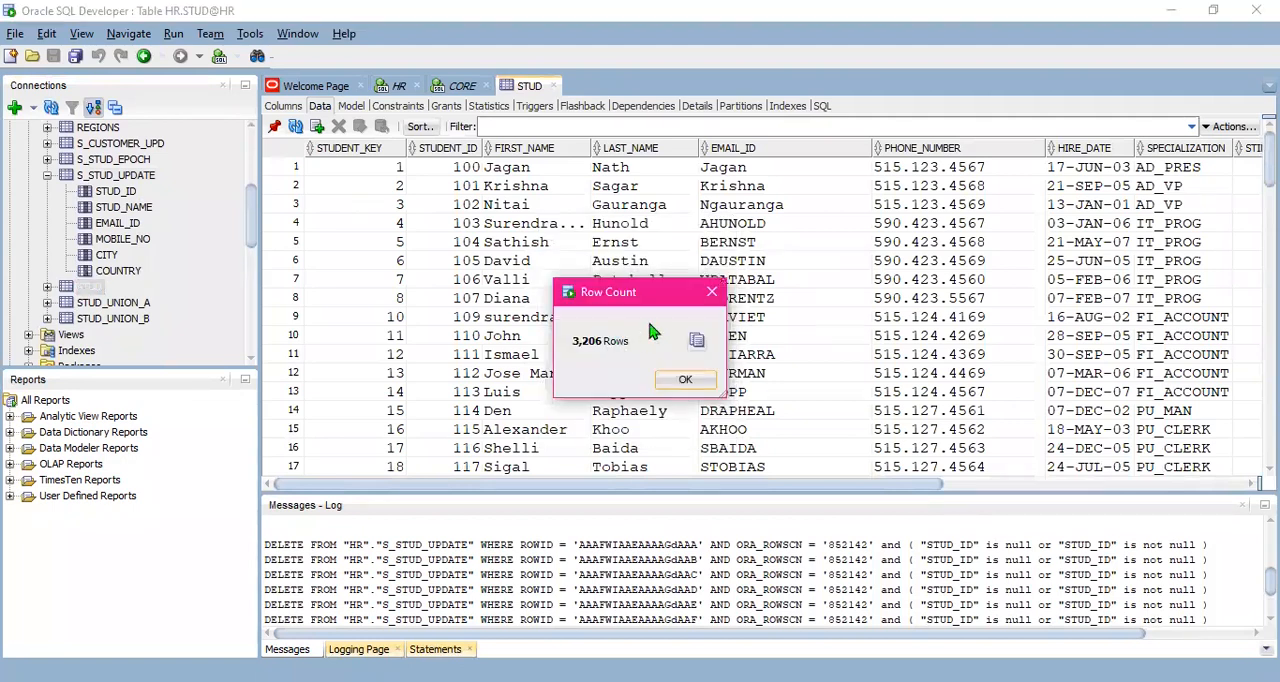
click(712, 293)
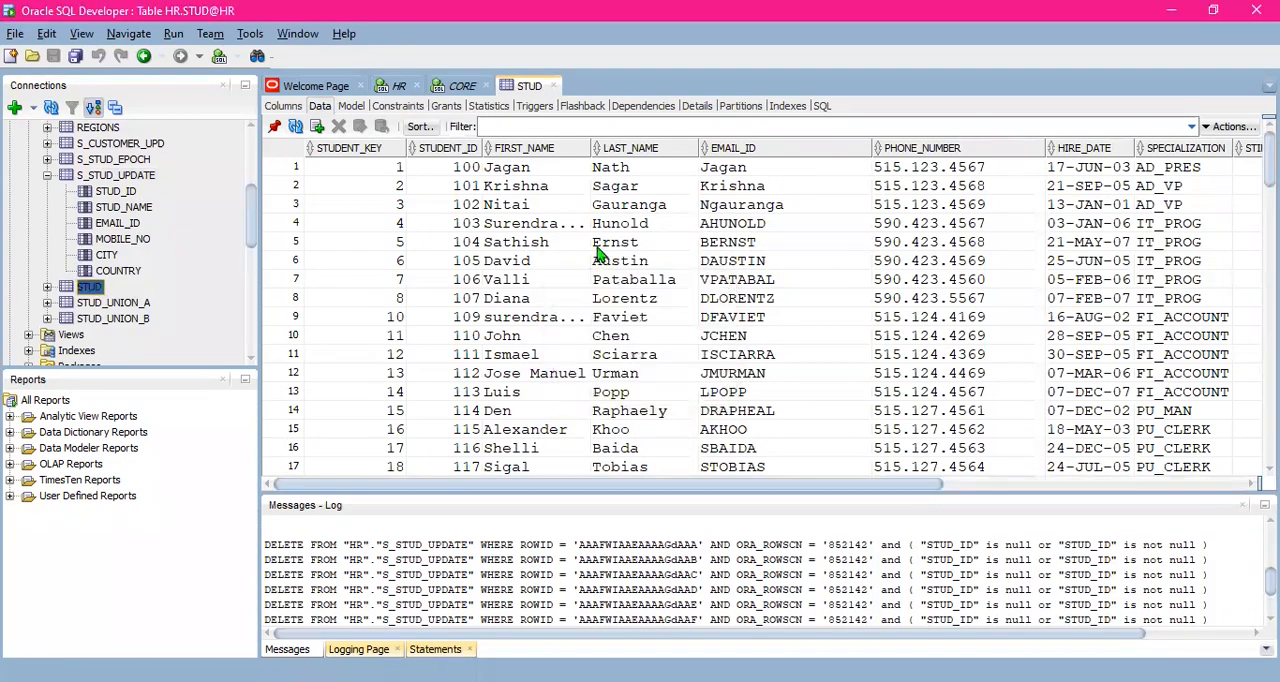
- Try clearing the FIRST_NAME value in the third row of the STUD table
double_click(542, 188)
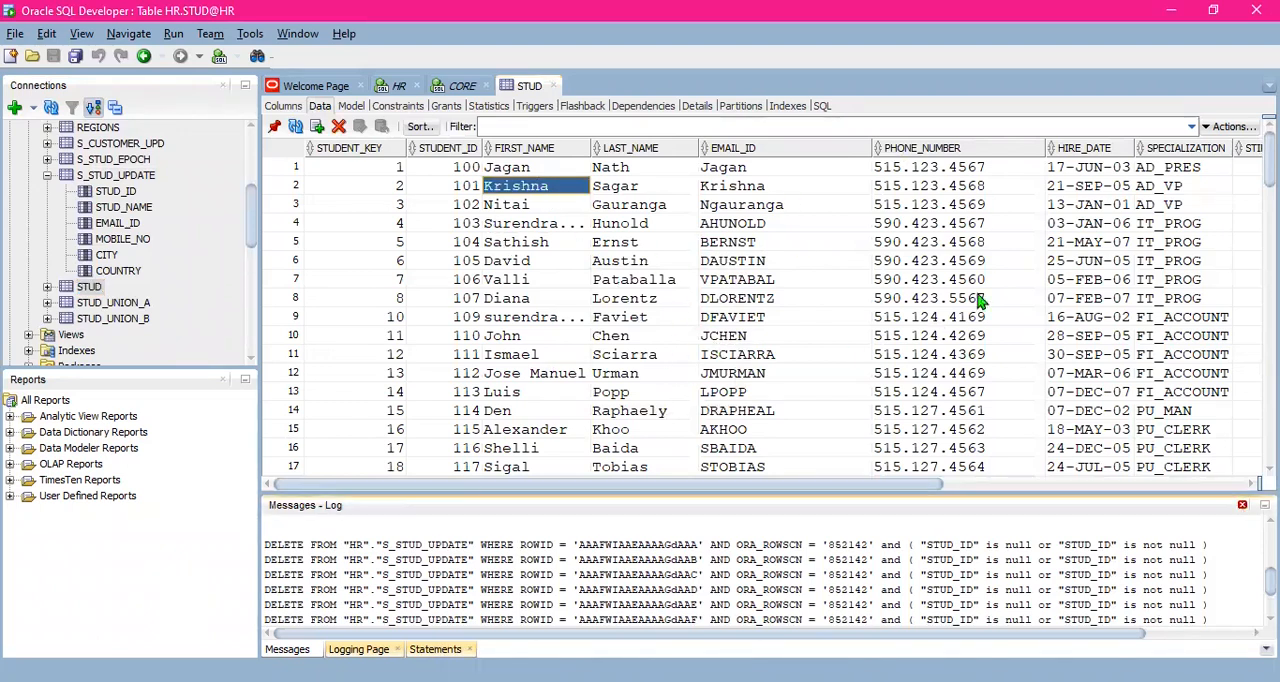
click(545, 206)
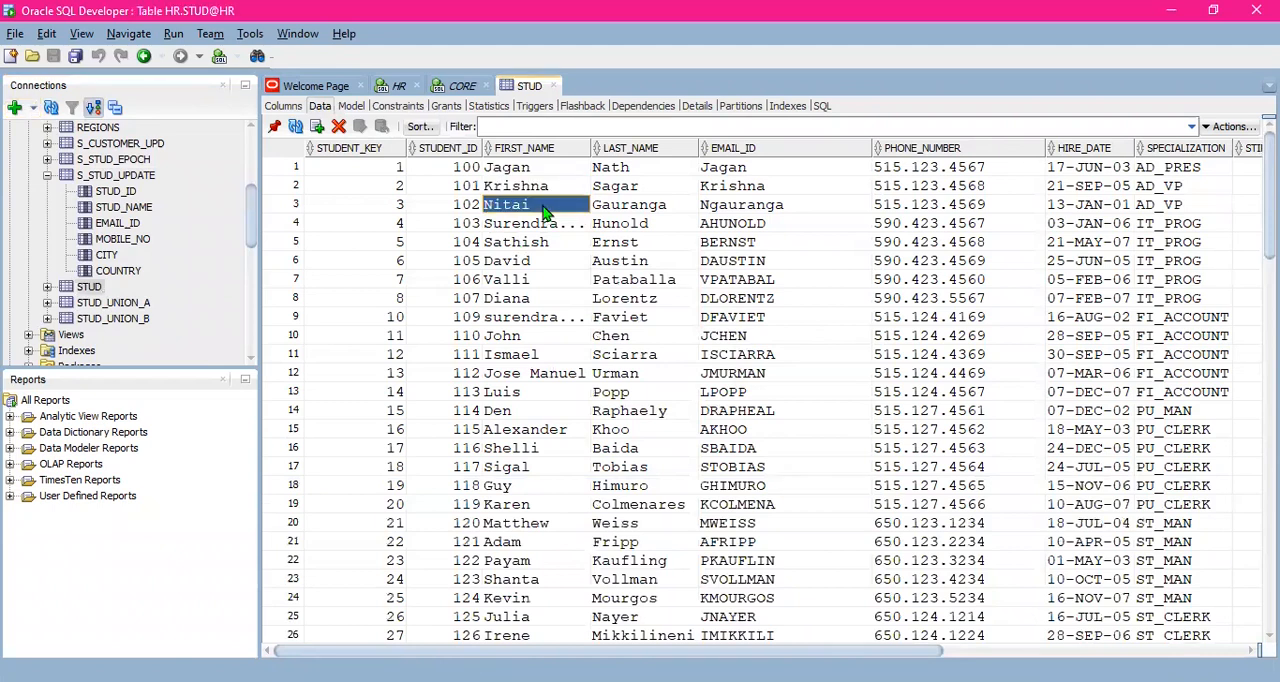
text(TTT)
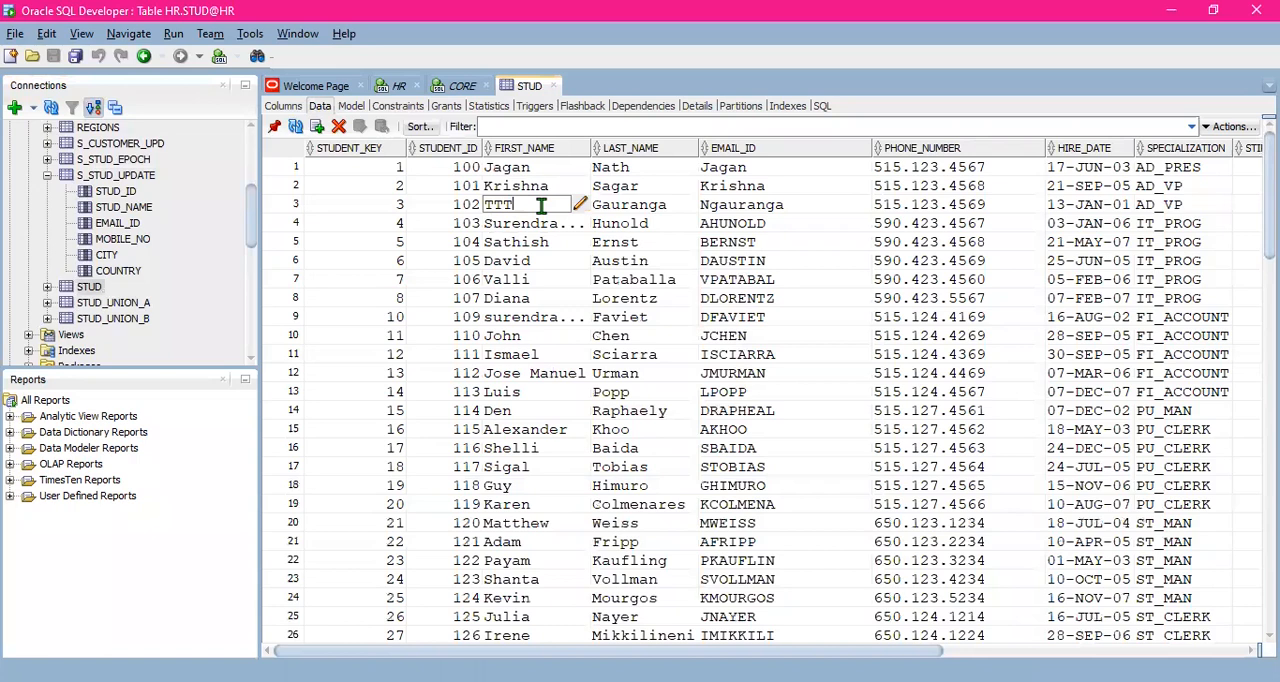
key(BackSpace)
key(BackSpace)
key(Escape)
click(548, 225)
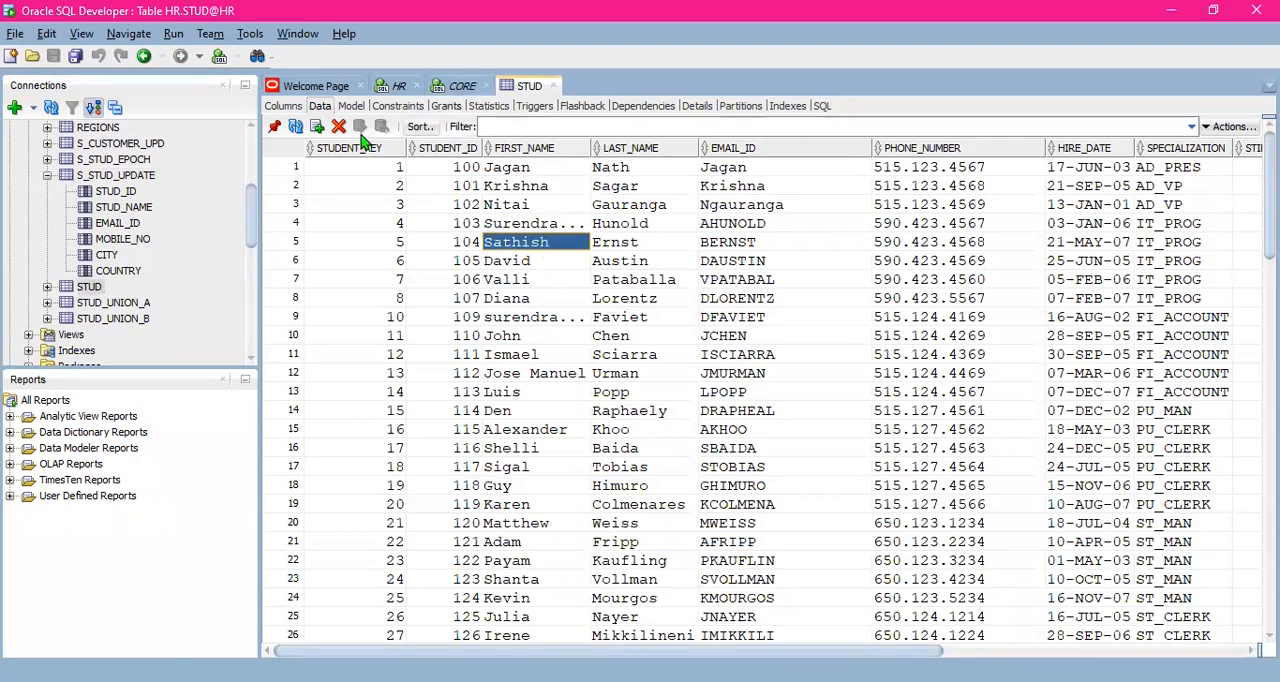
click(540, 205)
text(YY)
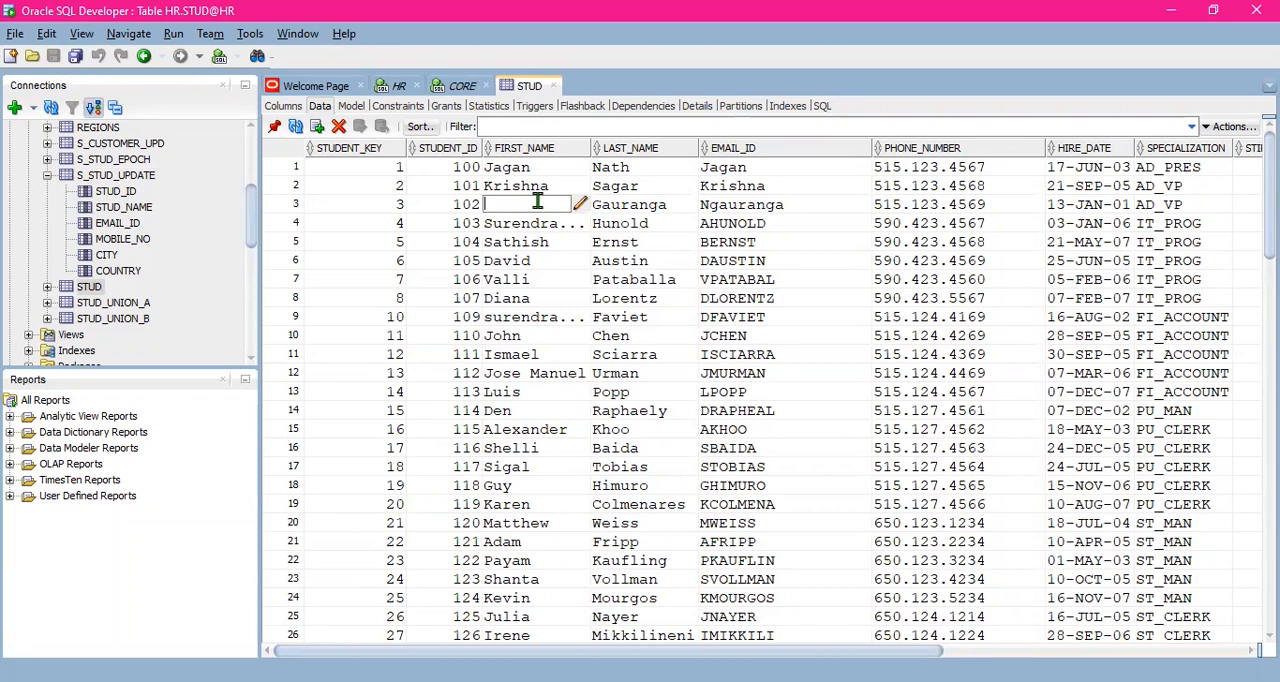
- Try replacing the FIRST_NAME in the fifth row of the STUD table with another student's name
click(536, 243)
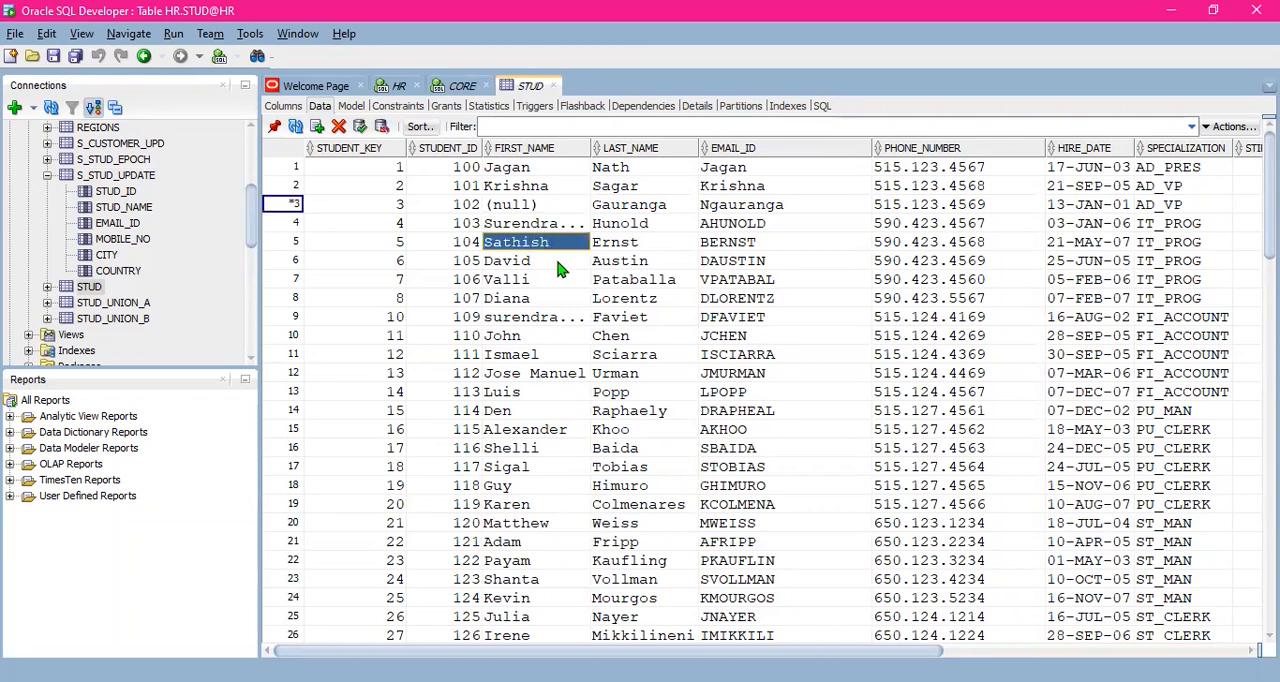
text(NARESH)
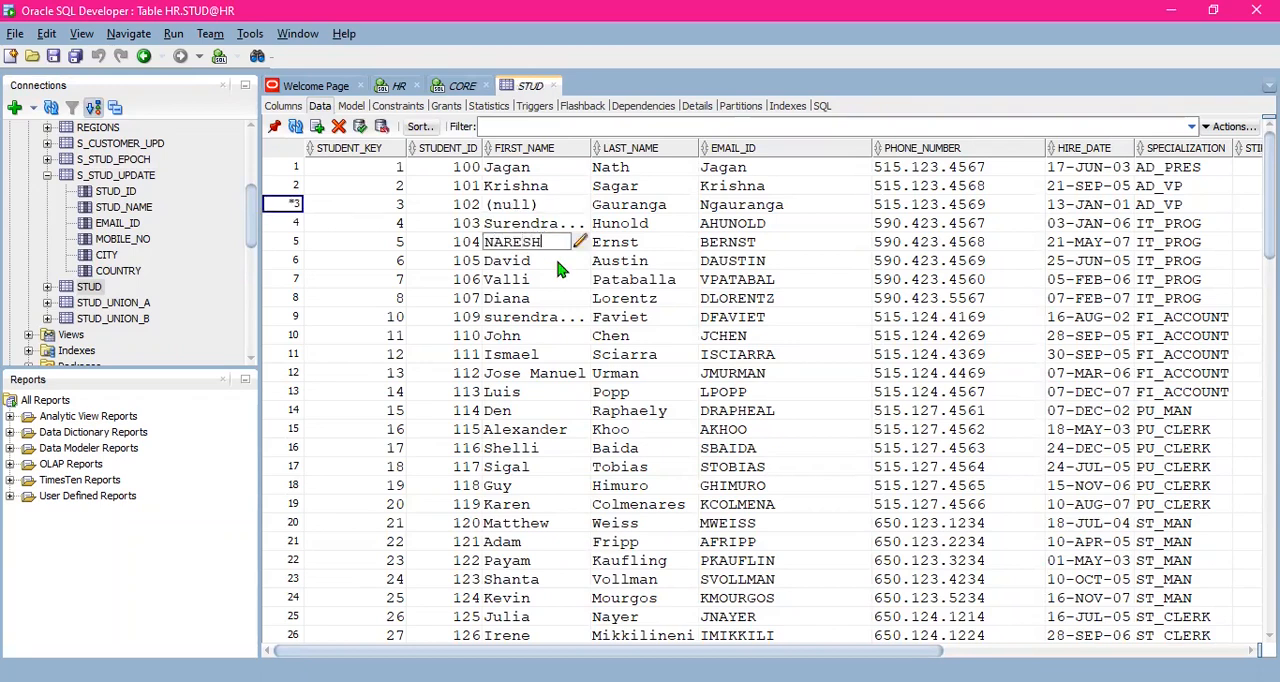
click(558, 264)
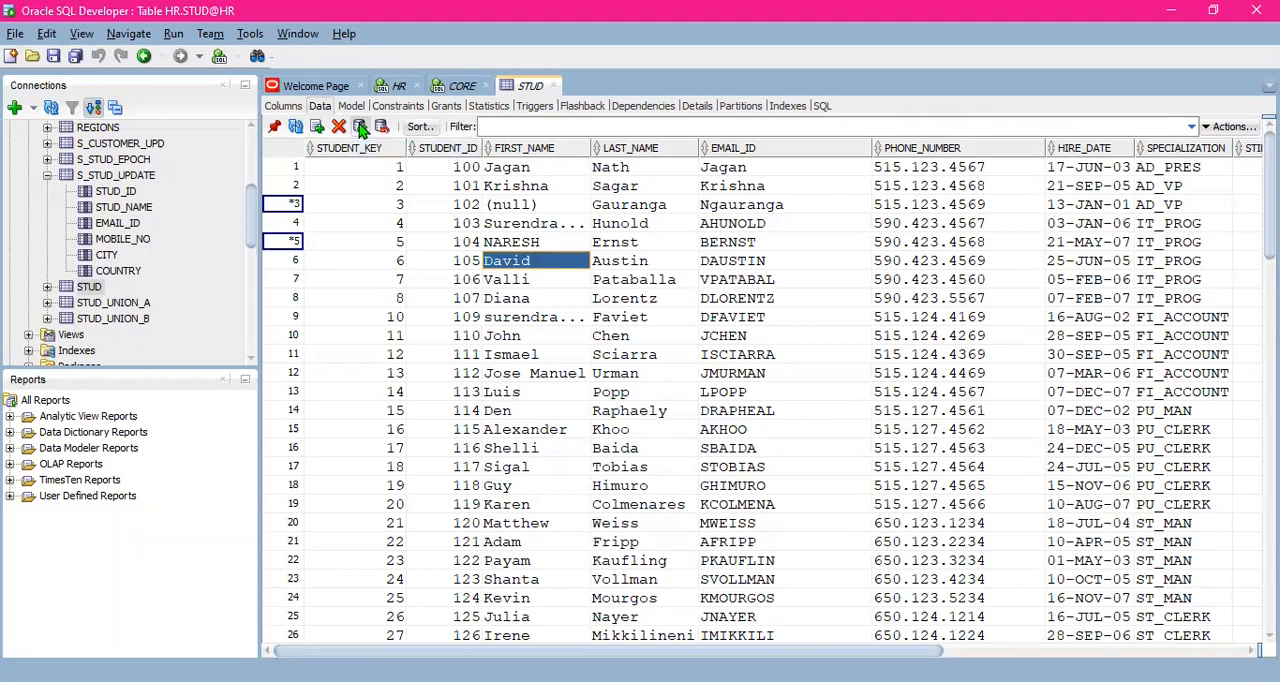
click(530, 223)
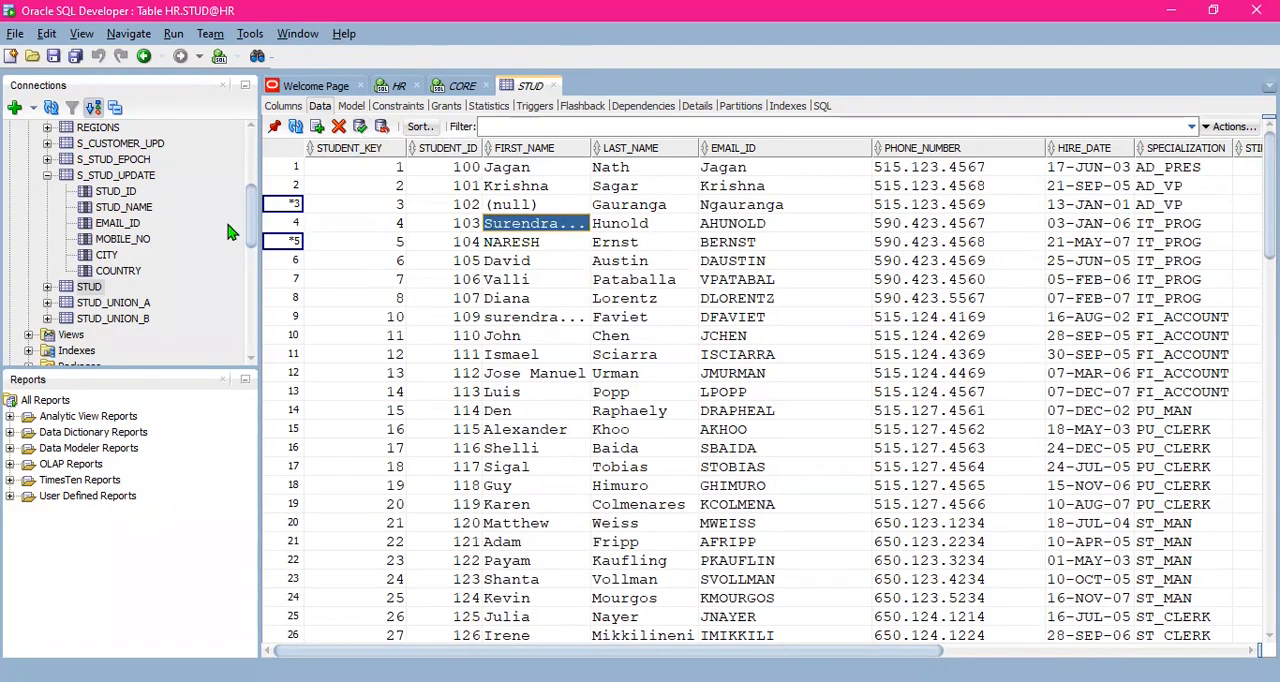
- Open the S_STUD_UPDATE table's data and discard the pending changes to STUD
scroll(228, 232, up, 1)
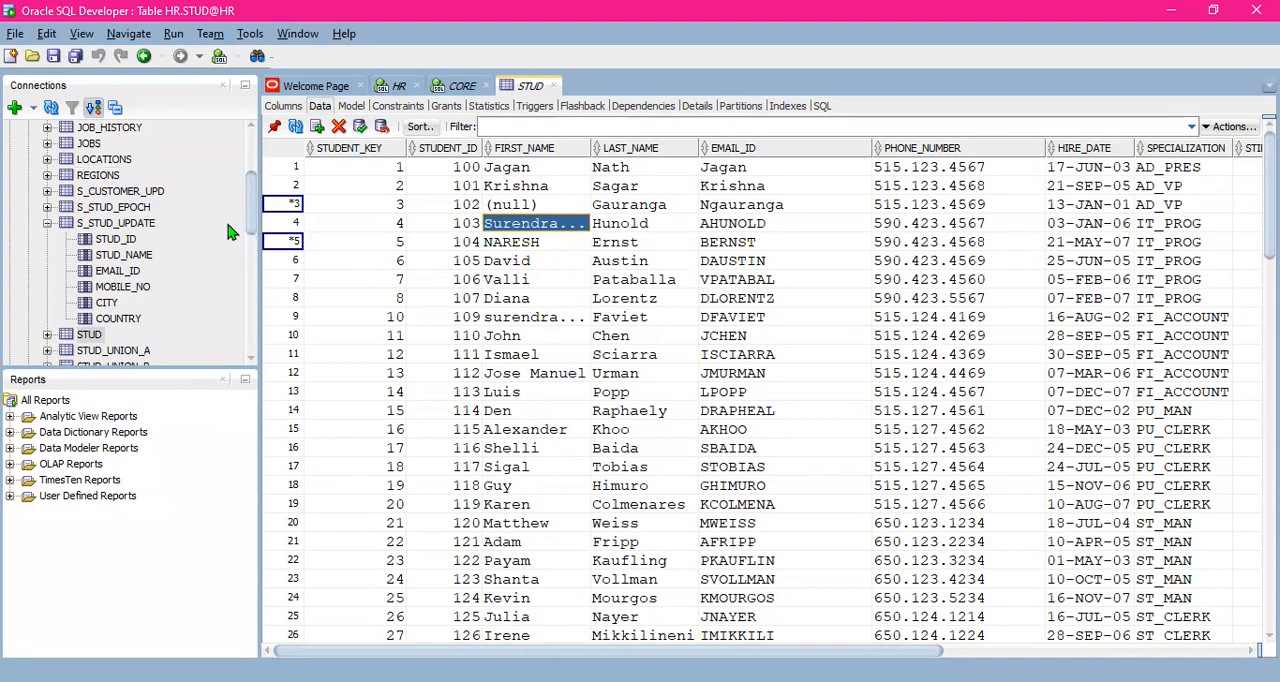
click(120, 226)
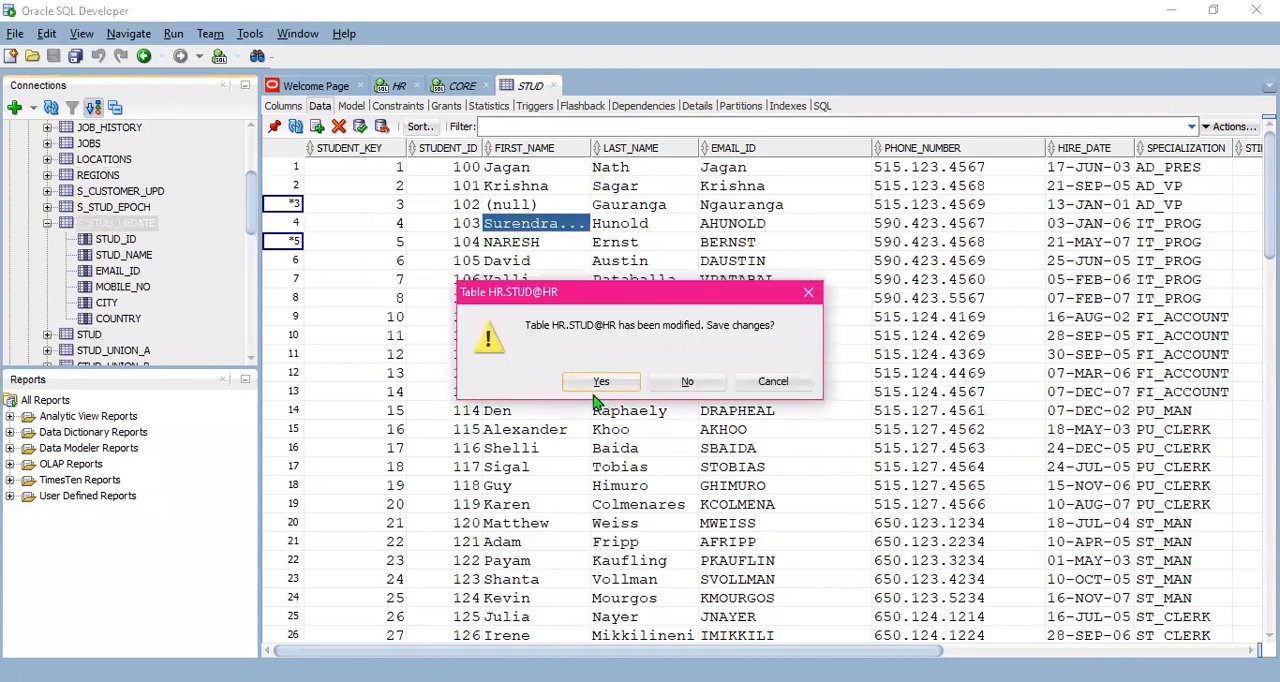
click(700, 384)
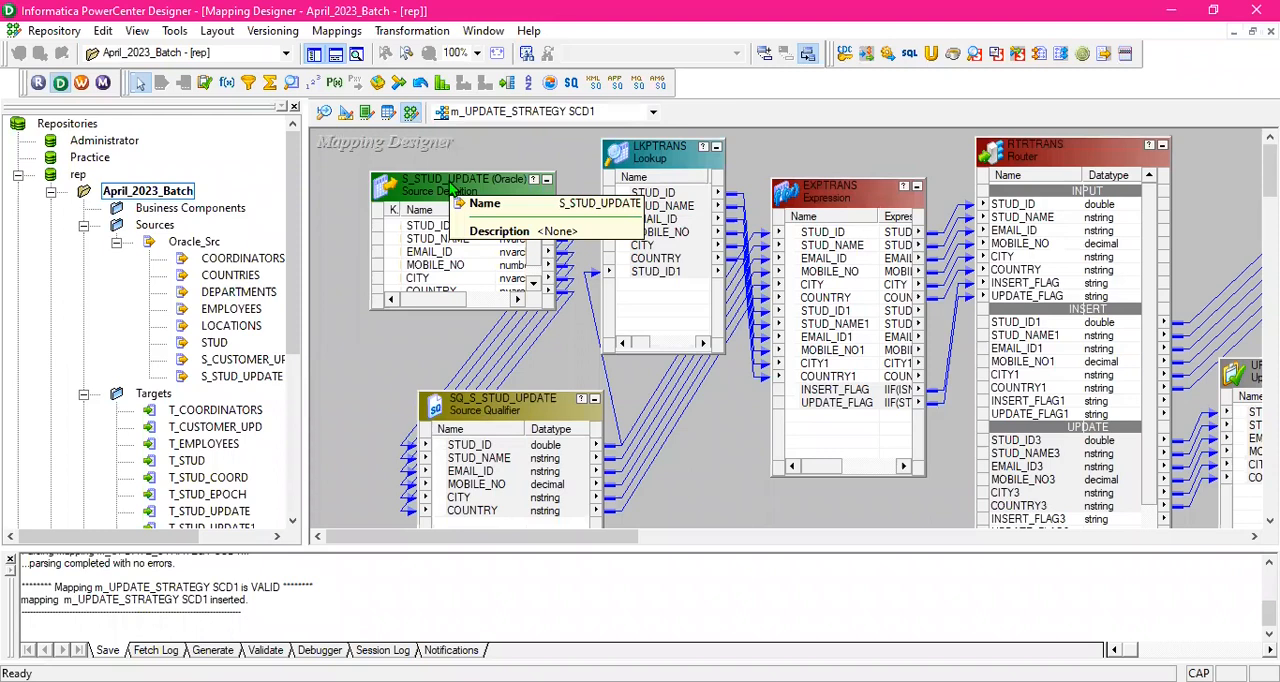
- In PowerCenter Designer, enlarge the S_STUD_UPDATE source definition to show all its ports from STUD_ID to COUNTRY
drag(476, 312, 484, 338)
click(495, 192)
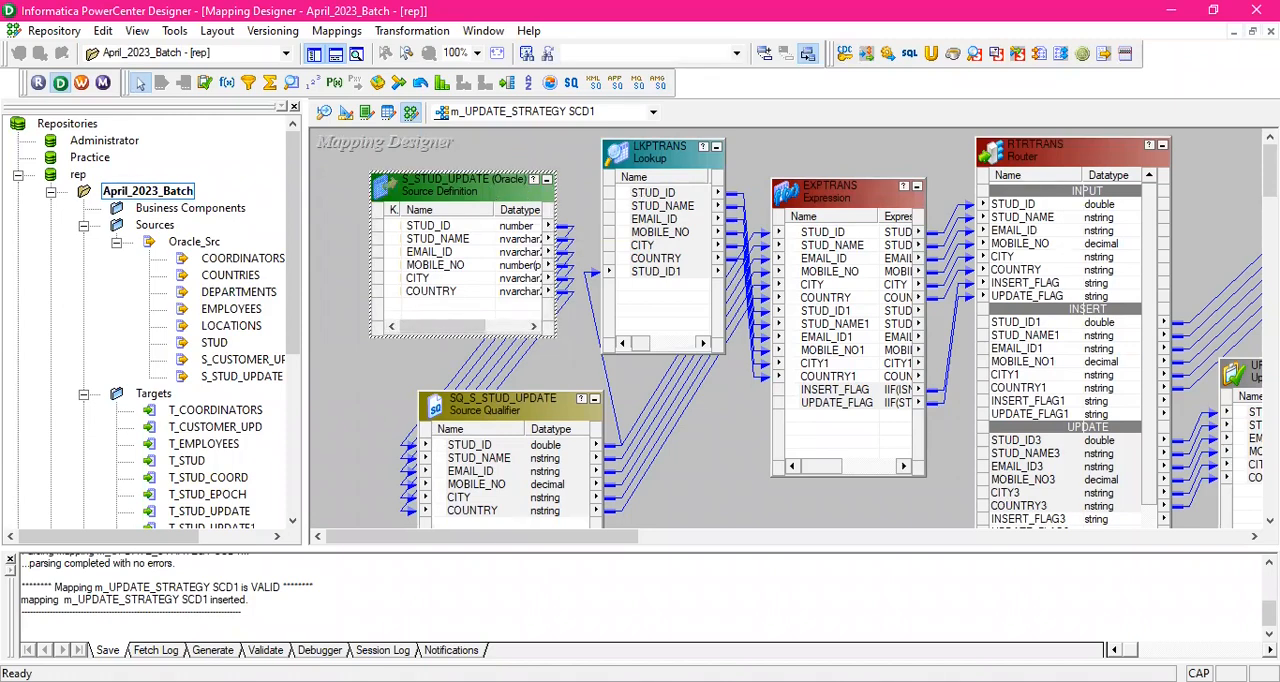
- Back in SQL Developer, insert five empty rows into the S_STUD_UPDATE table
key(alt+Tab)
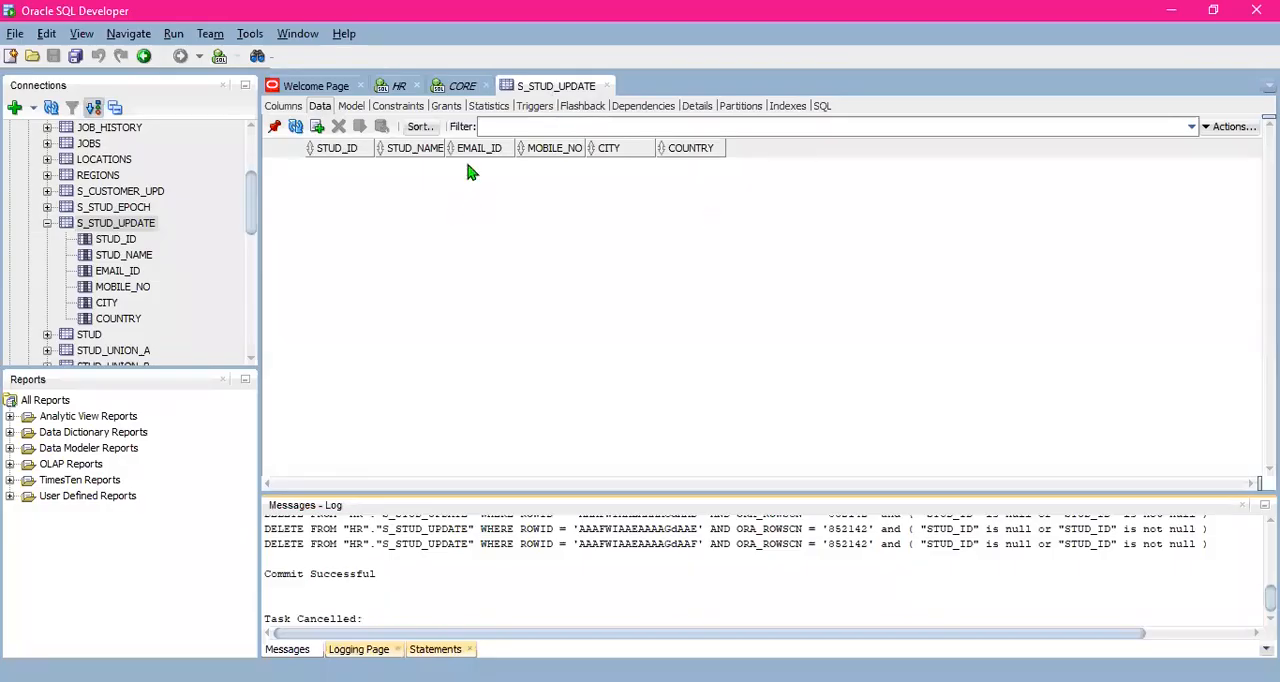
click(316, 128)
click(316, 128)
click(316, 128)
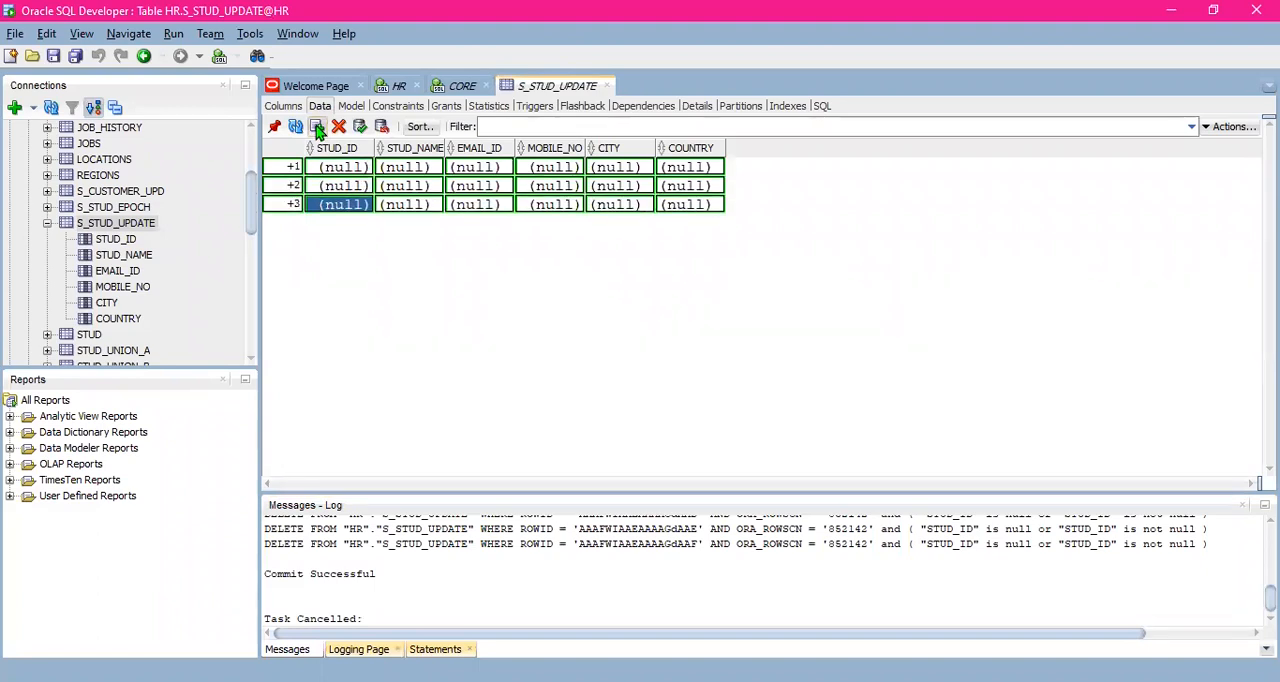
click(316, 128)
click(316, 128)
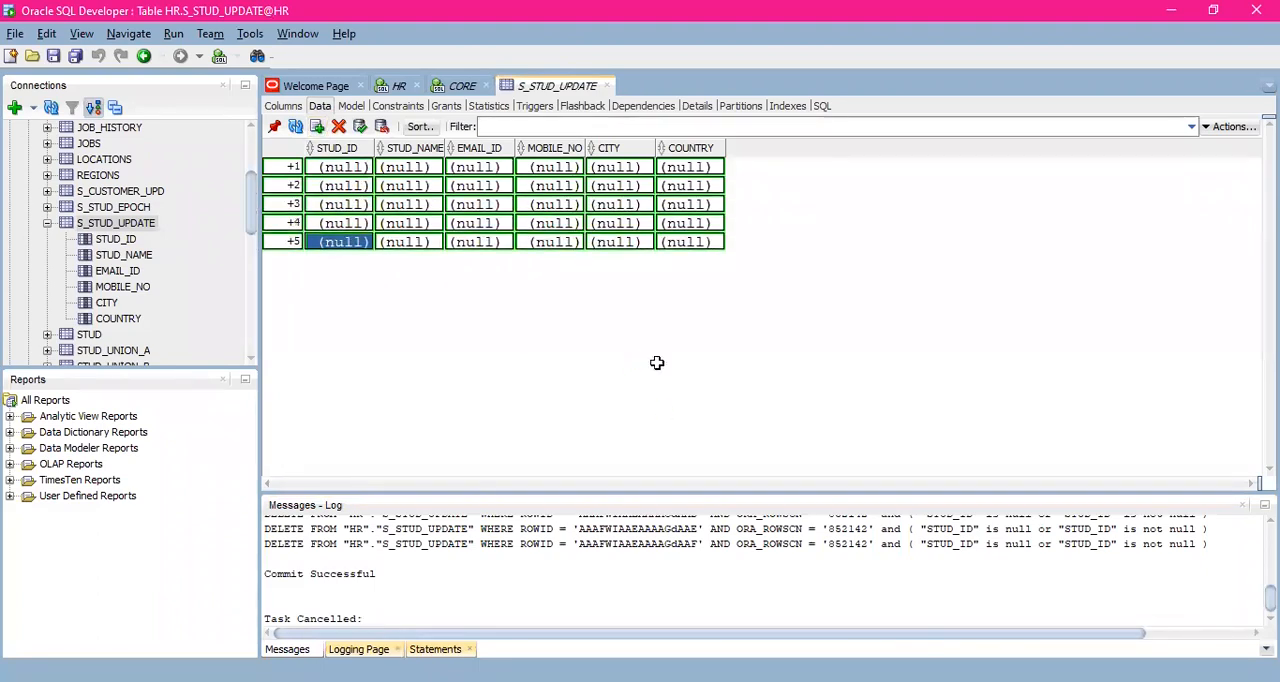
- Paste the student records copied from Excel into the new S_STUD_UPDATE rows, starting at the first STUD_ID, and compare them with the source sheet
key(alt+Tab)
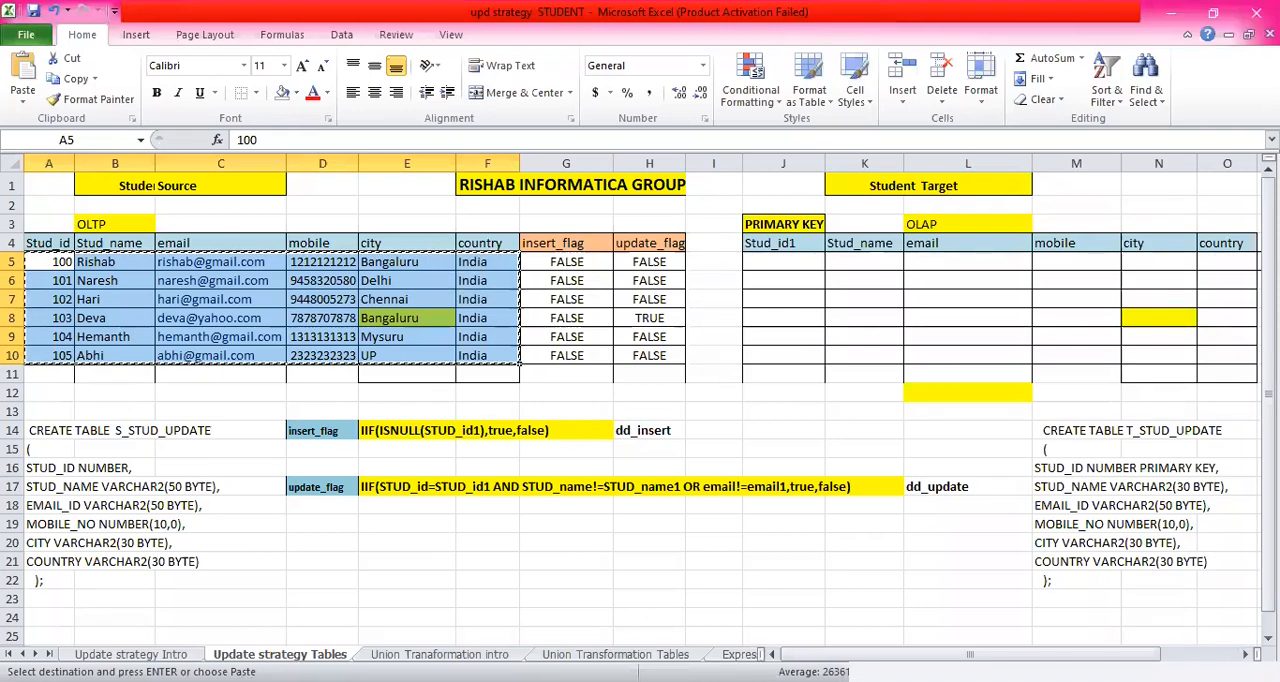
key(alt+Tab)
click(338, 168)
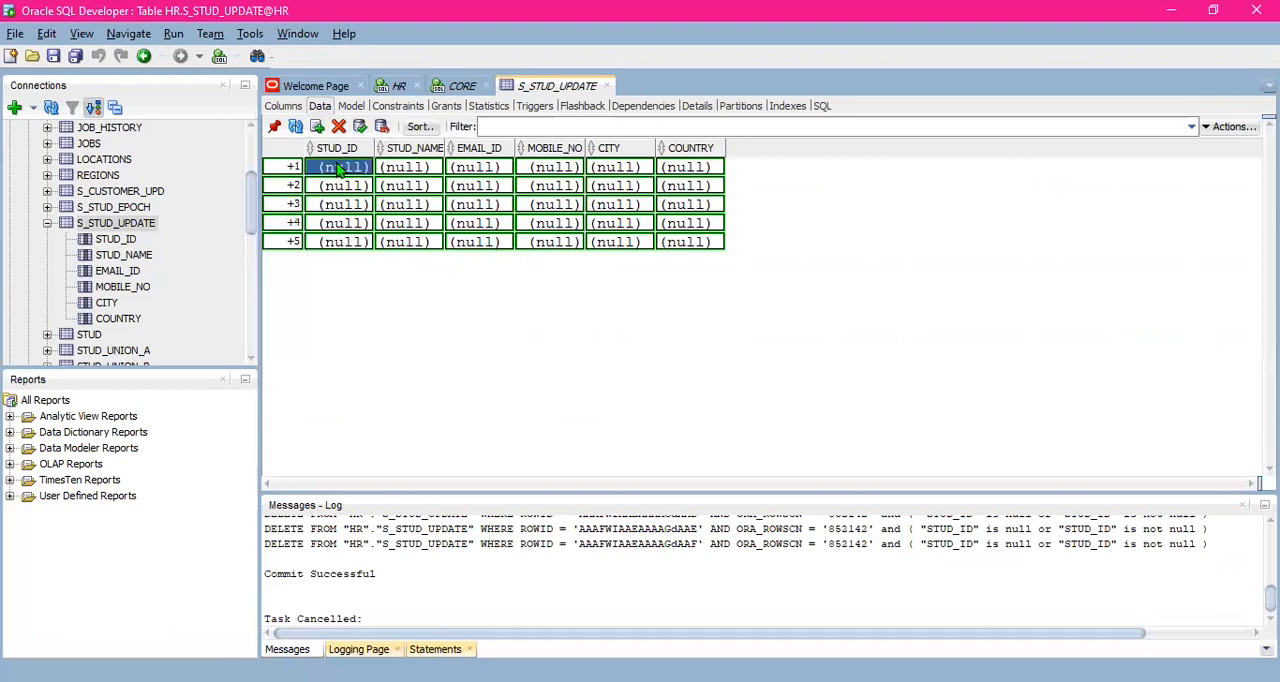
key(ctrl+v)
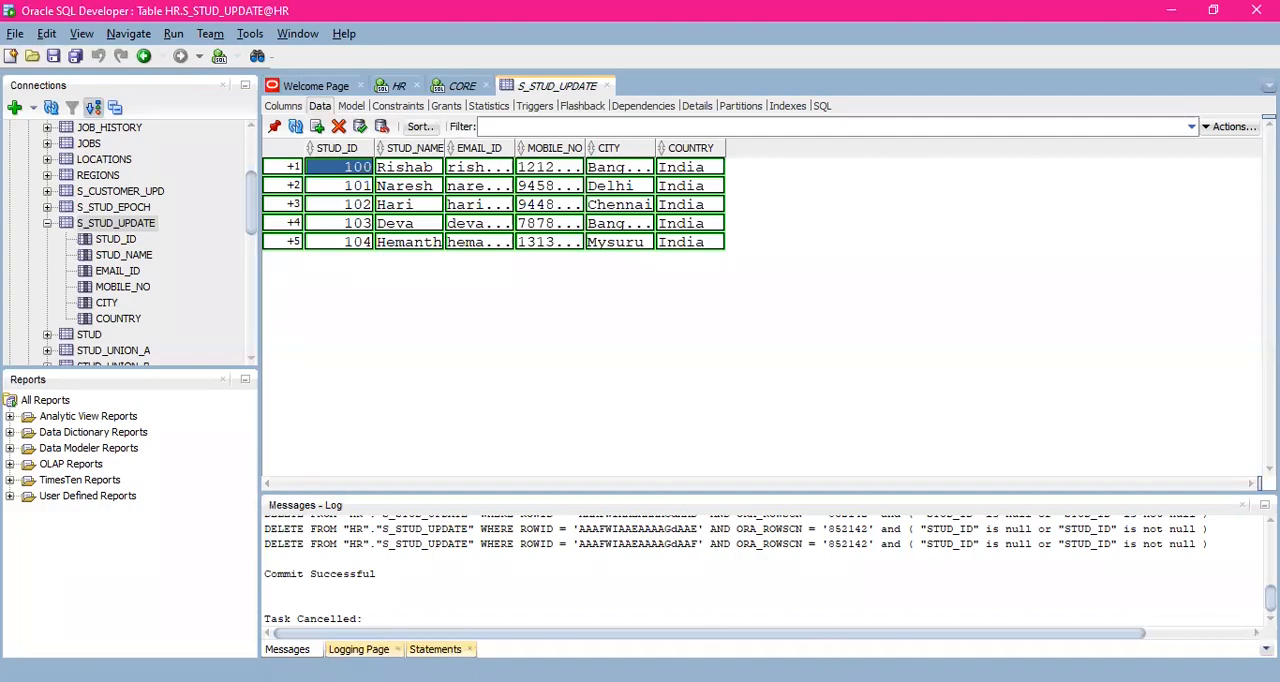
key(alt+Tab)
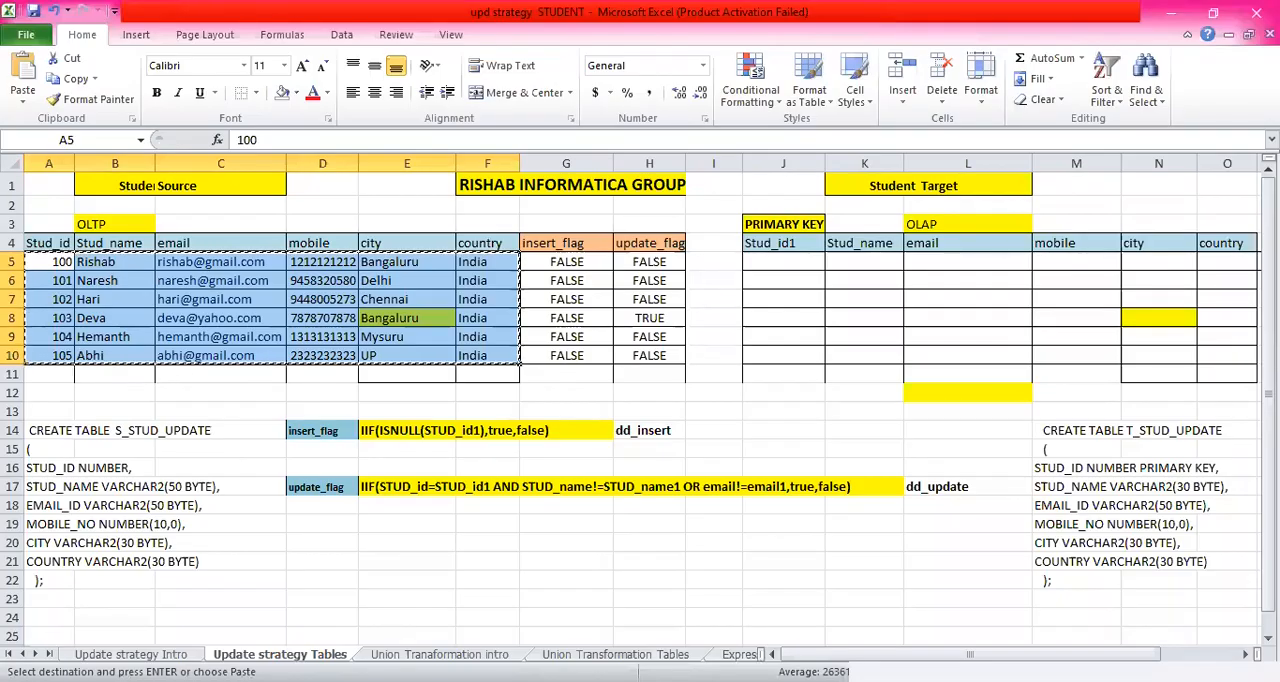
key(alt+Tab)
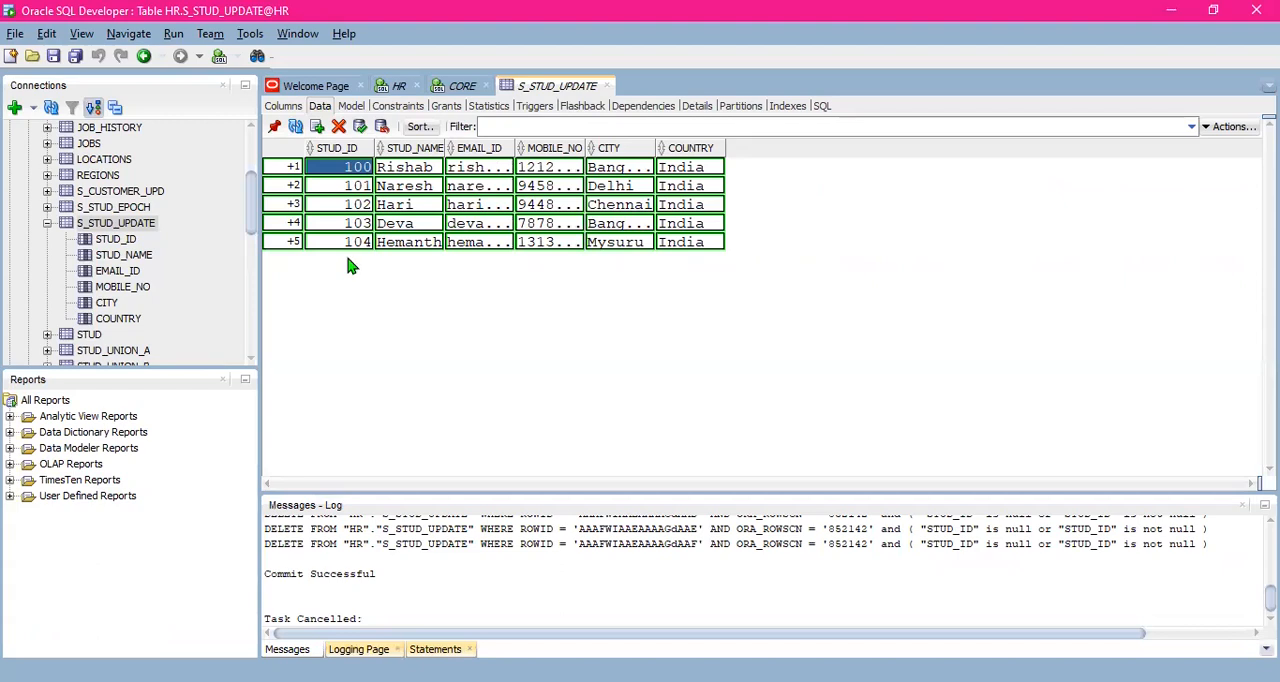
click(317, 126)
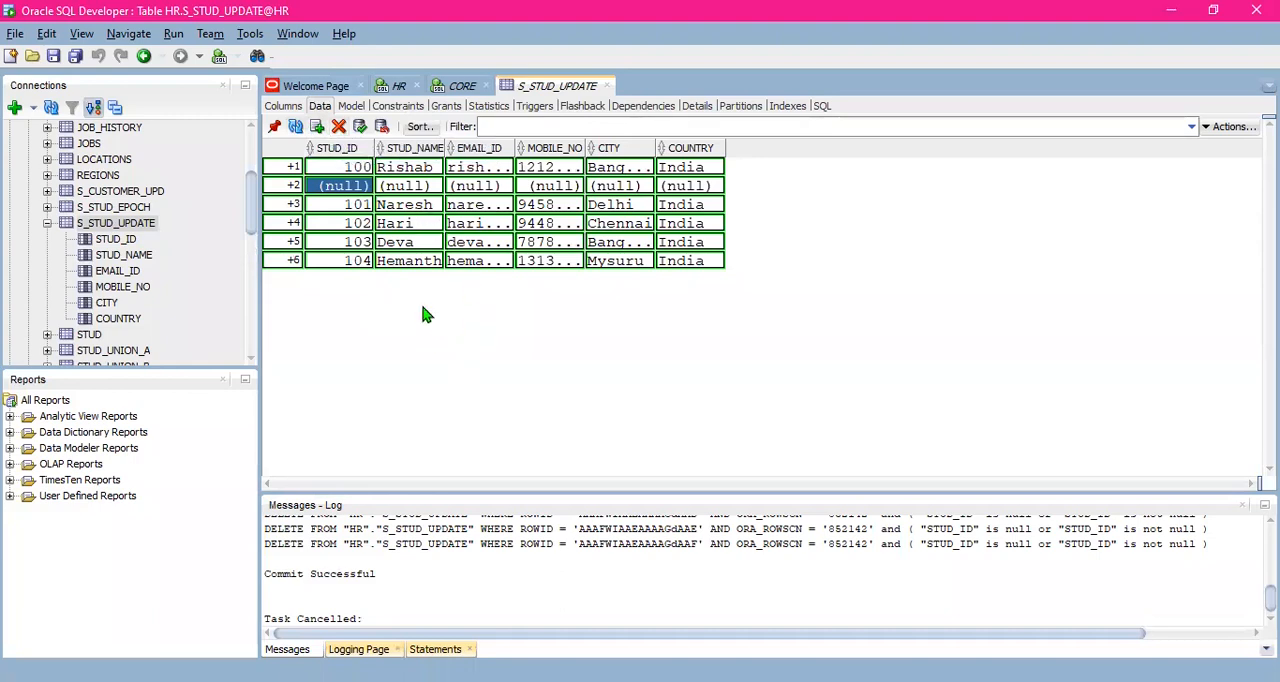
click(405, 260)
click(485, 260)
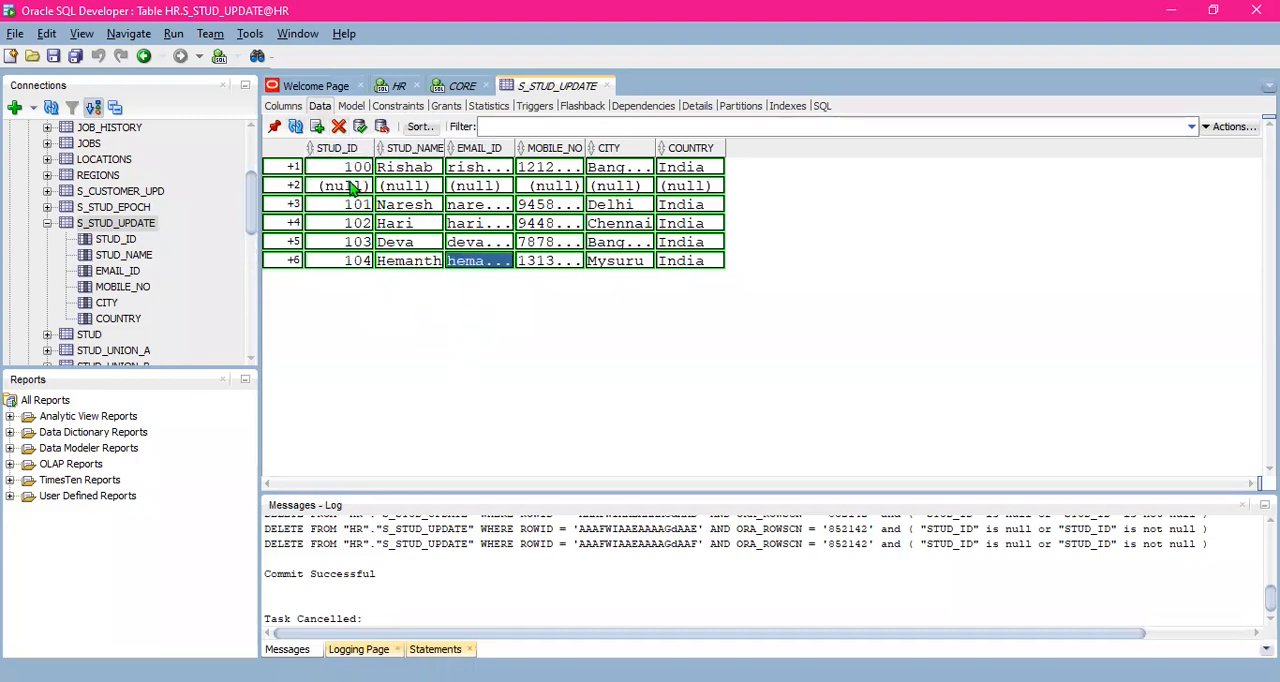
- Delete all six pending rows, including the empty one, from the S_STUD_UPDATE table and commit the change
click(346, 185)
drag(346, 174, 694, 274)
click(339, 126)
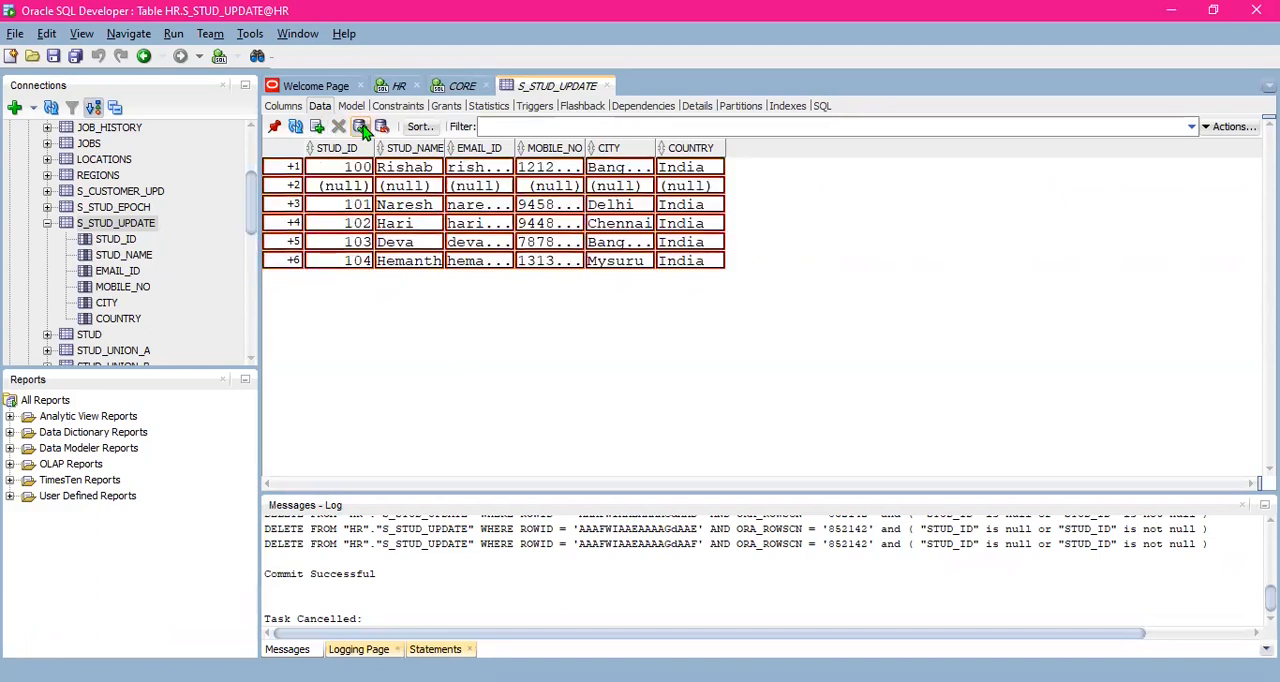
click(361, 127)
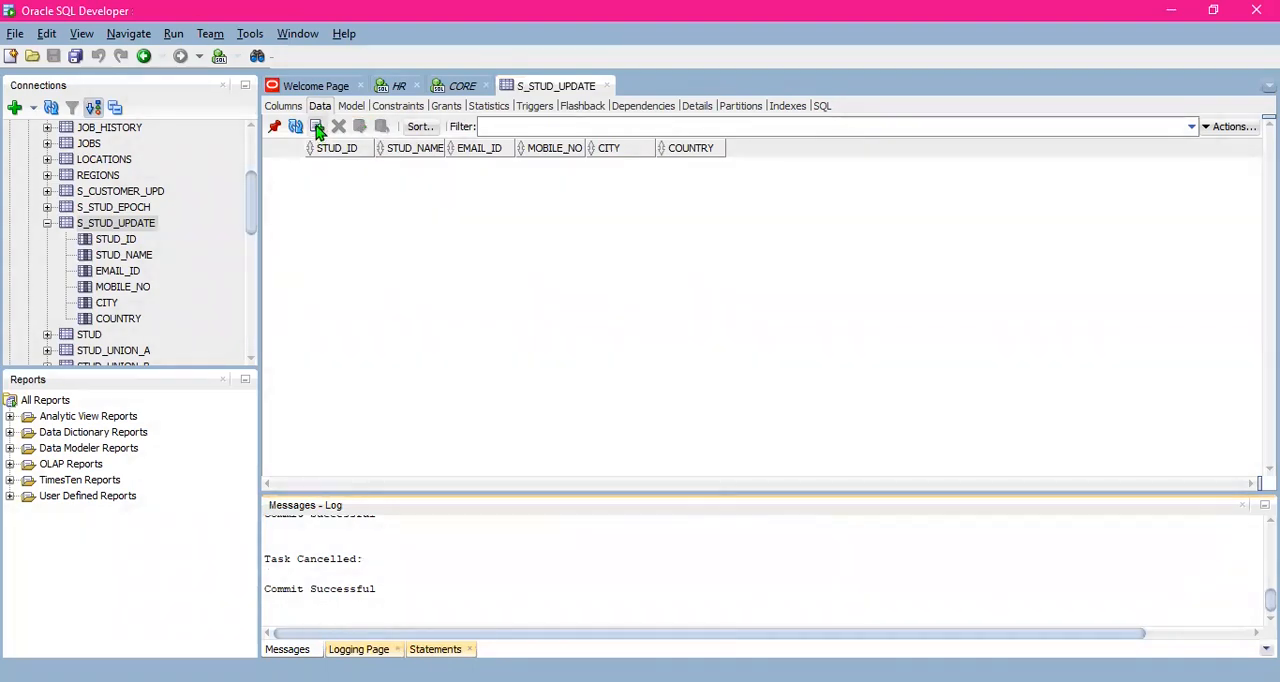
- Insert six empty rows into the S_STUD_UPDATE table
click(316, 127)
click(316, 127)
click(316, 127)
click(316, 127)
click(316, 127)
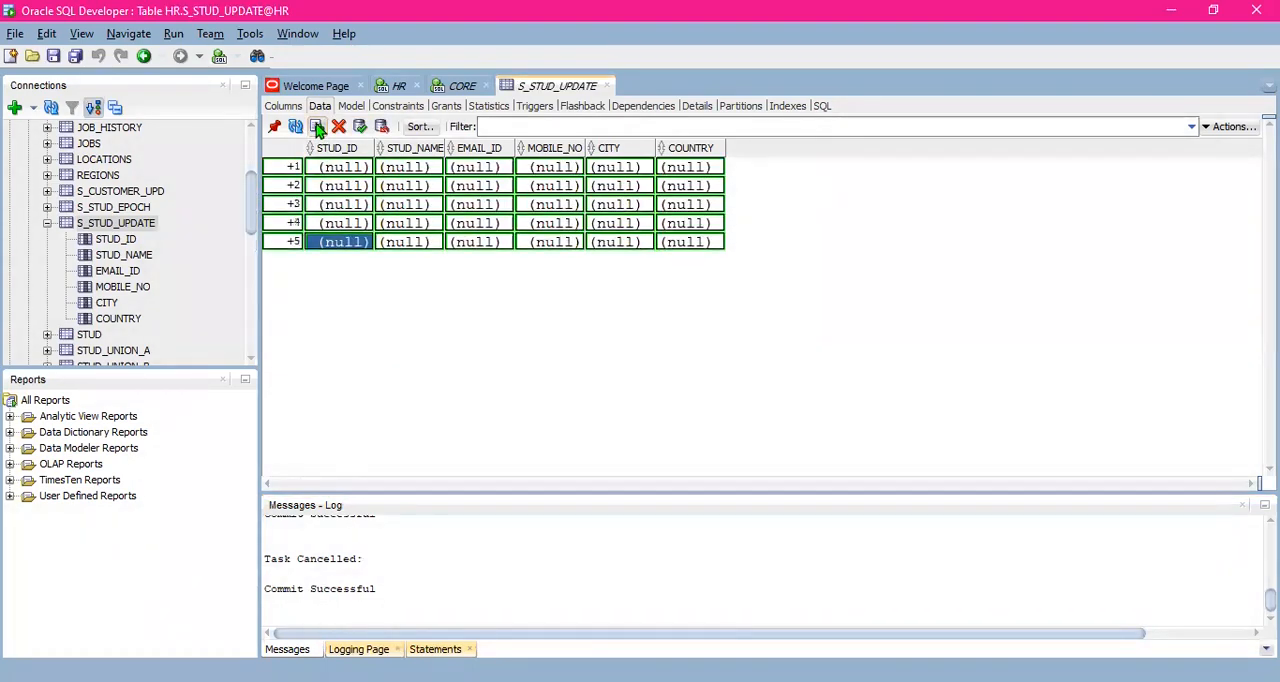
click(316, 127)
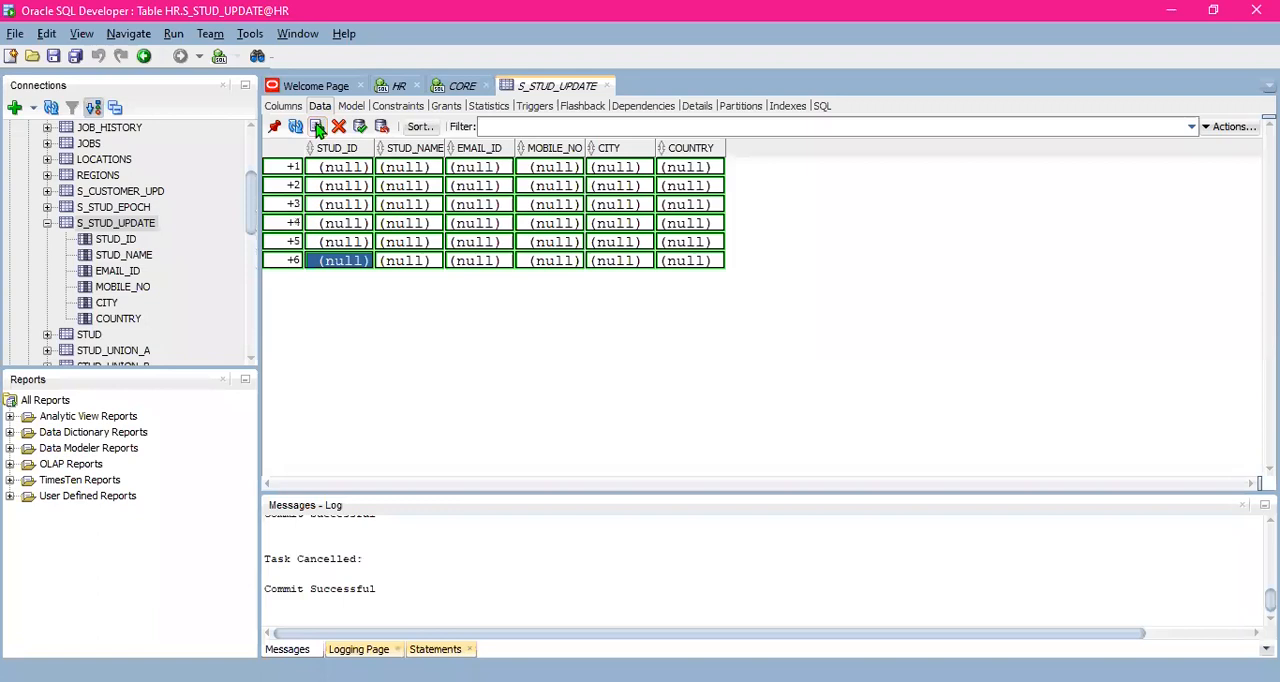
- Paste the copied student records into the six new S_STUD_UPDATE rows, starting at the first STUD_ID, and commit them
click(362, 168)
key(ctrl+v)
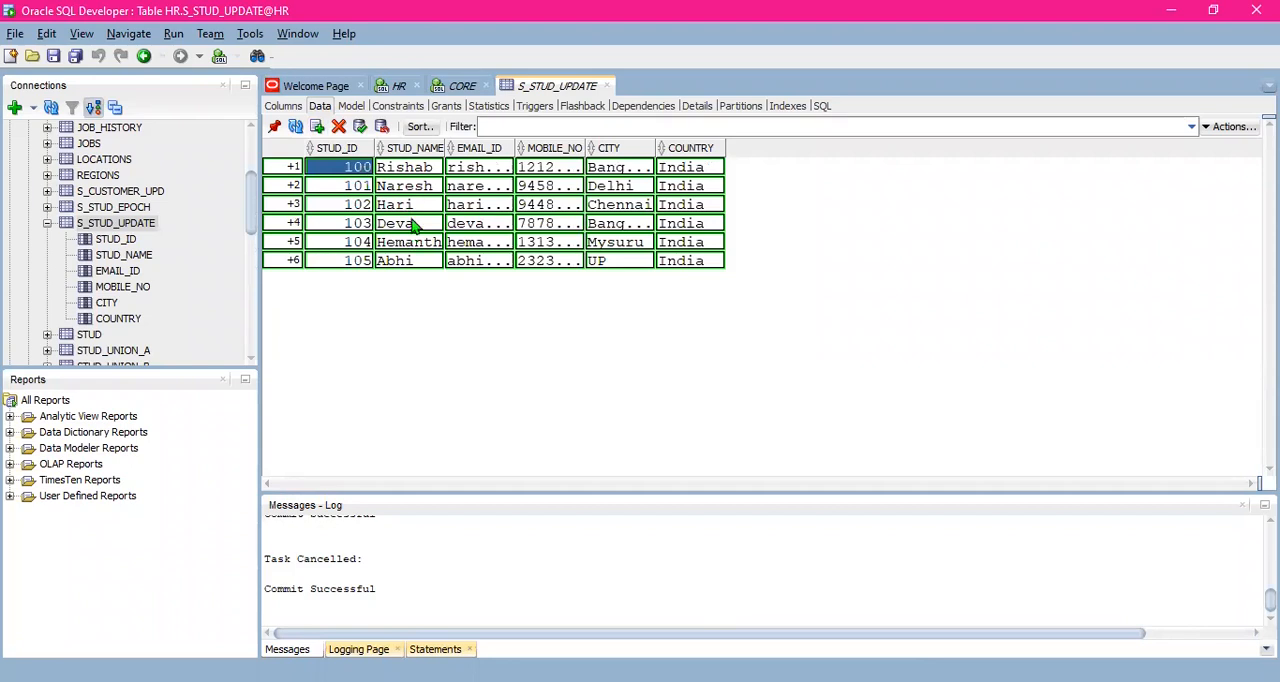
click(361, 128)
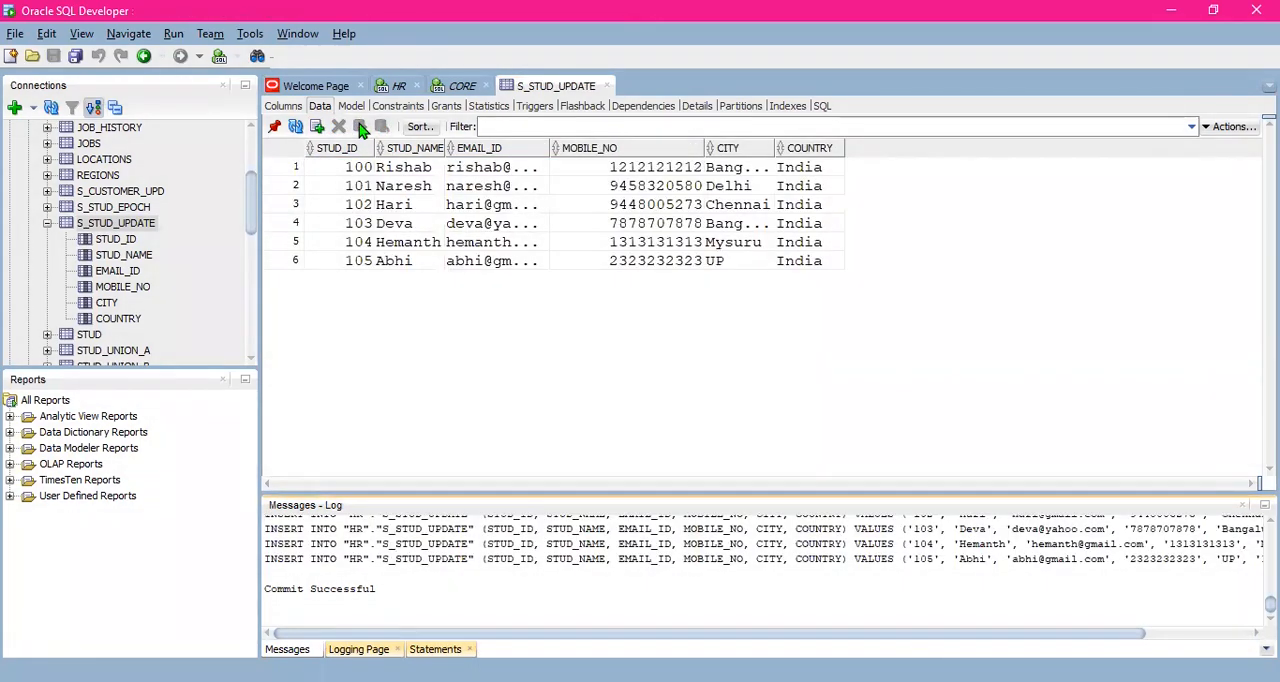
- Run select * from S_STUD_UPDATE in the HR worksheet and enlarge the query result area to show all rows
click(398, 88)
click(604, 159)
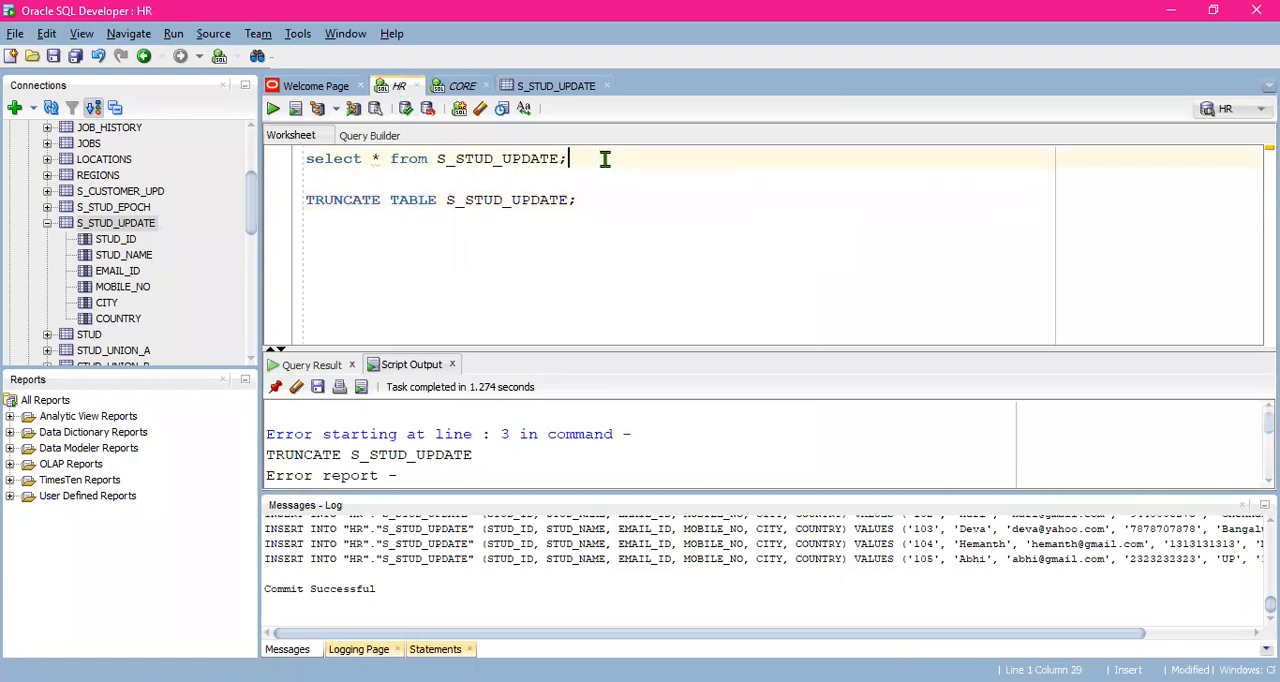
triple_click(604, 159)
key(ctrl+Return)
click(604, 159)
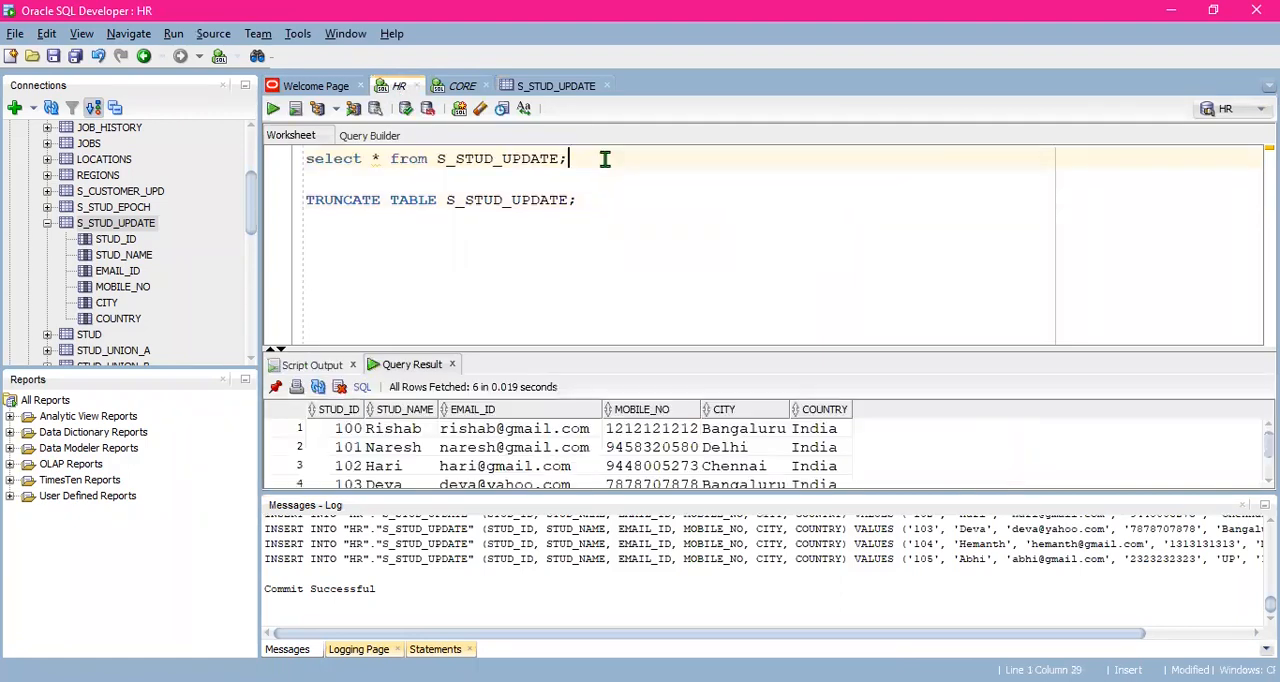
drag(648, 497, 646, 603)
drag(646, 410, 646, 244)
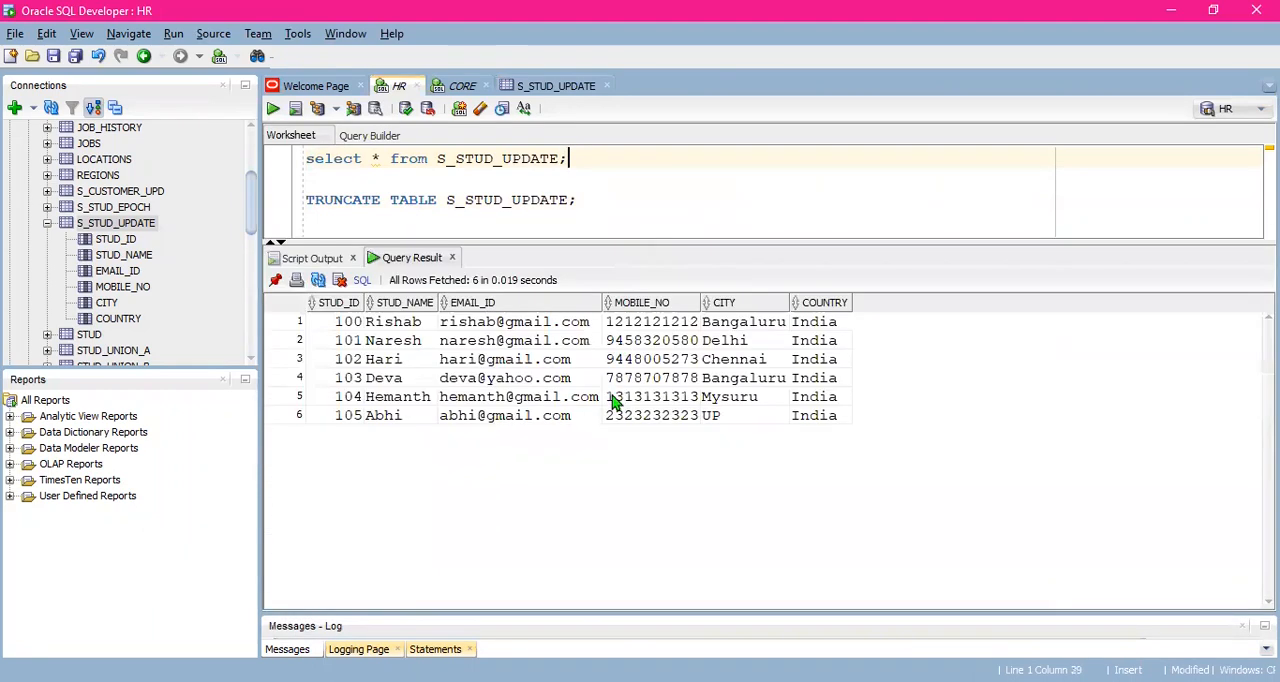
- Compare the S_STUD_UPDATE table data with the HR worksheet's query result, and glance at the mapping in PowerCenter Designer
click(554, 88)
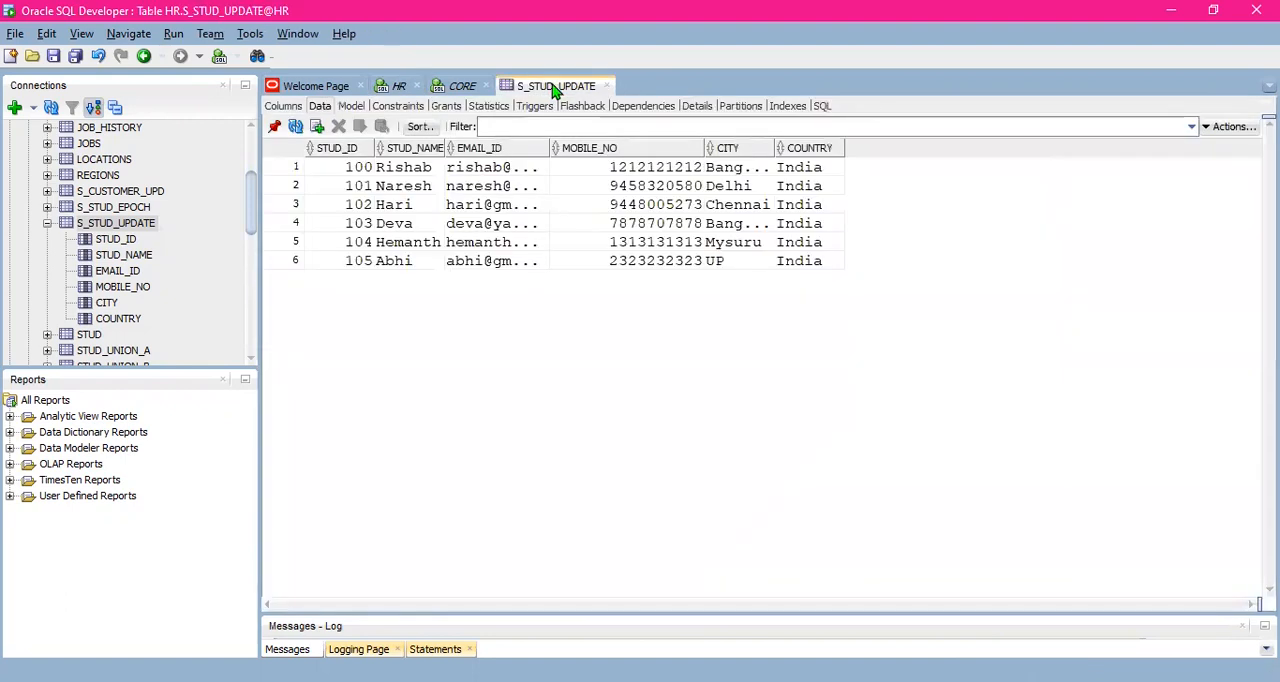
click(399, 87)
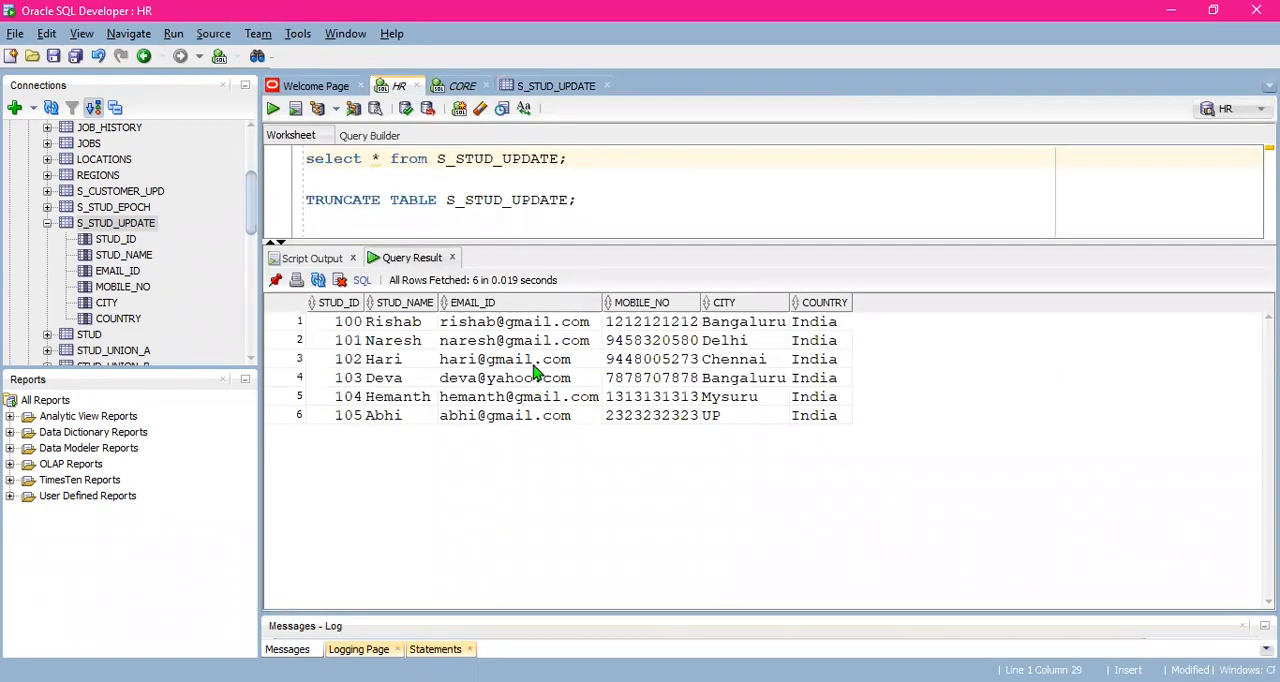
click(571, 87)
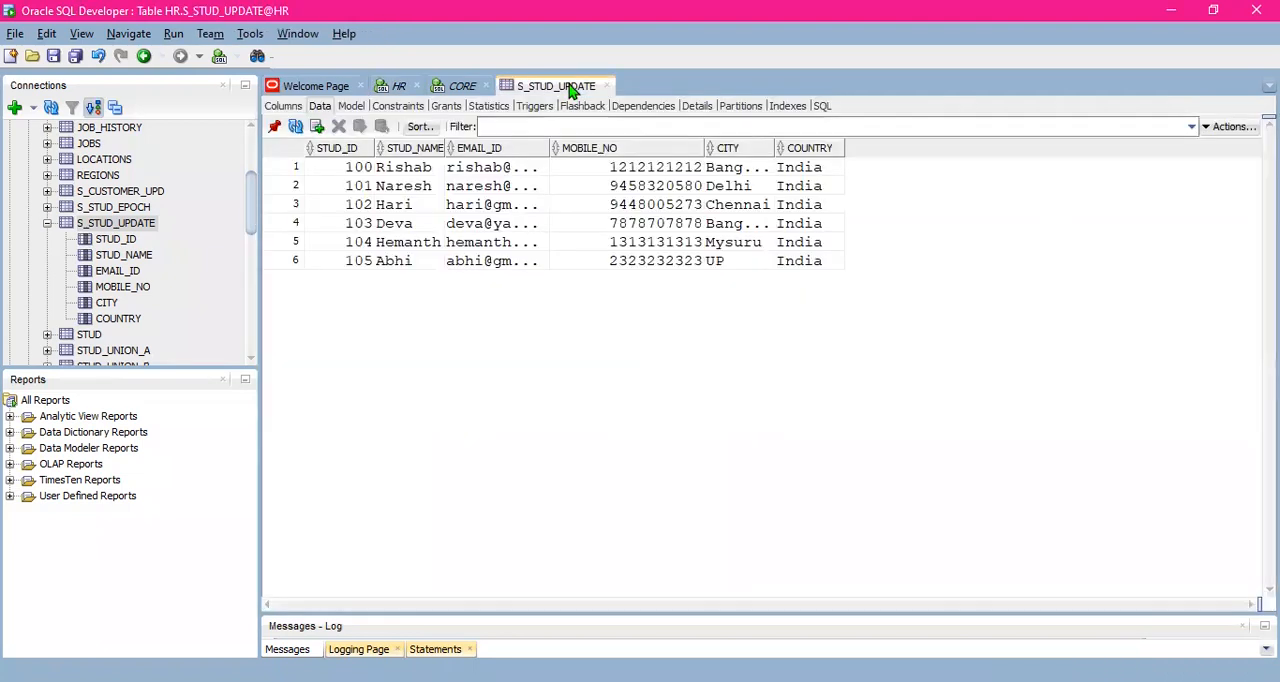
click(402, 87)
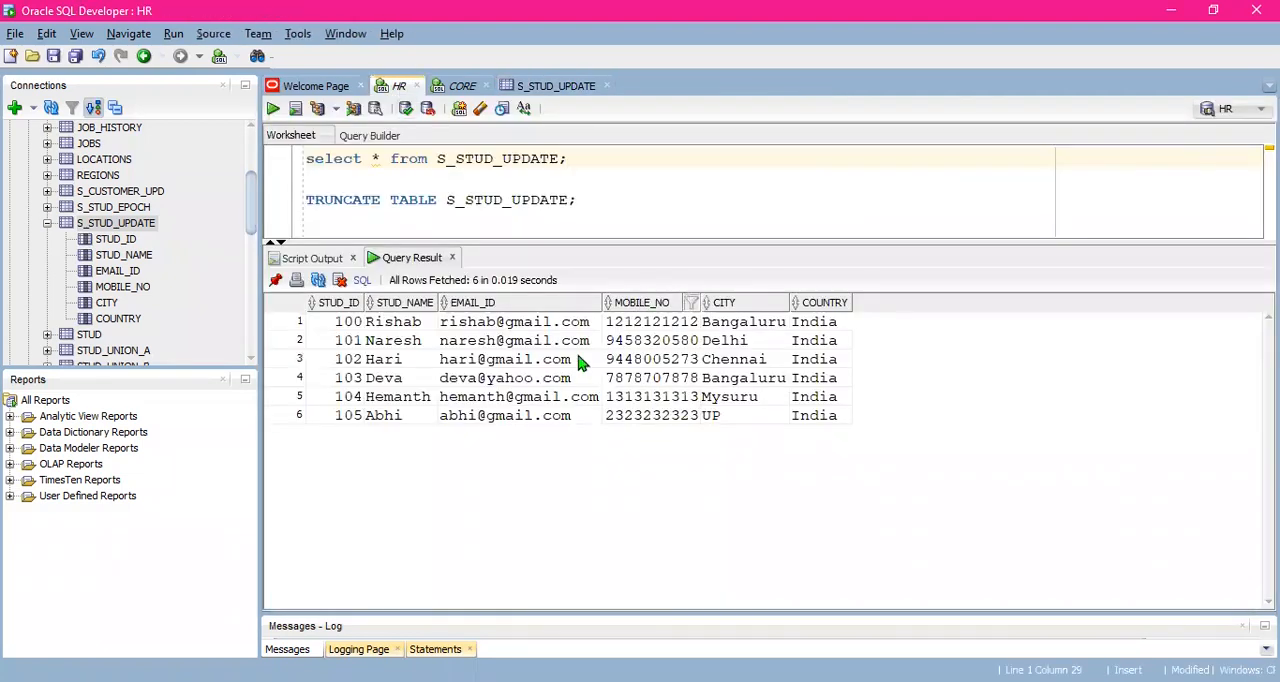
click(578, 88)
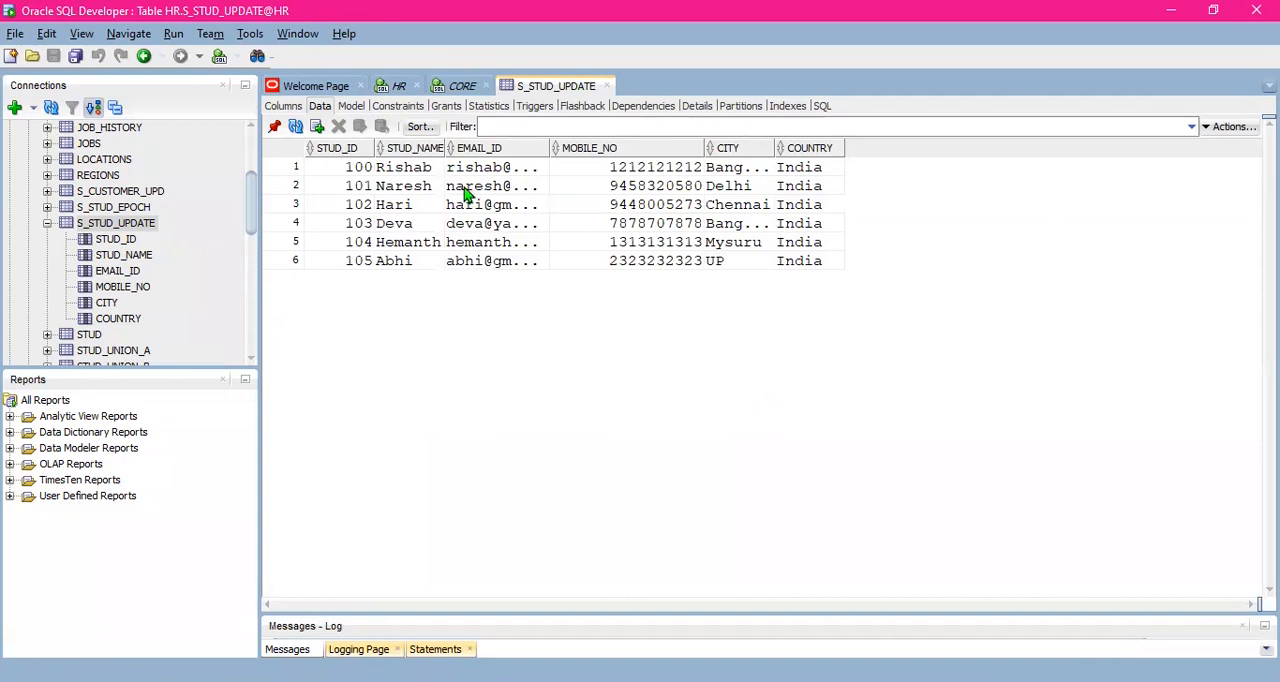
double_click(413, 172)
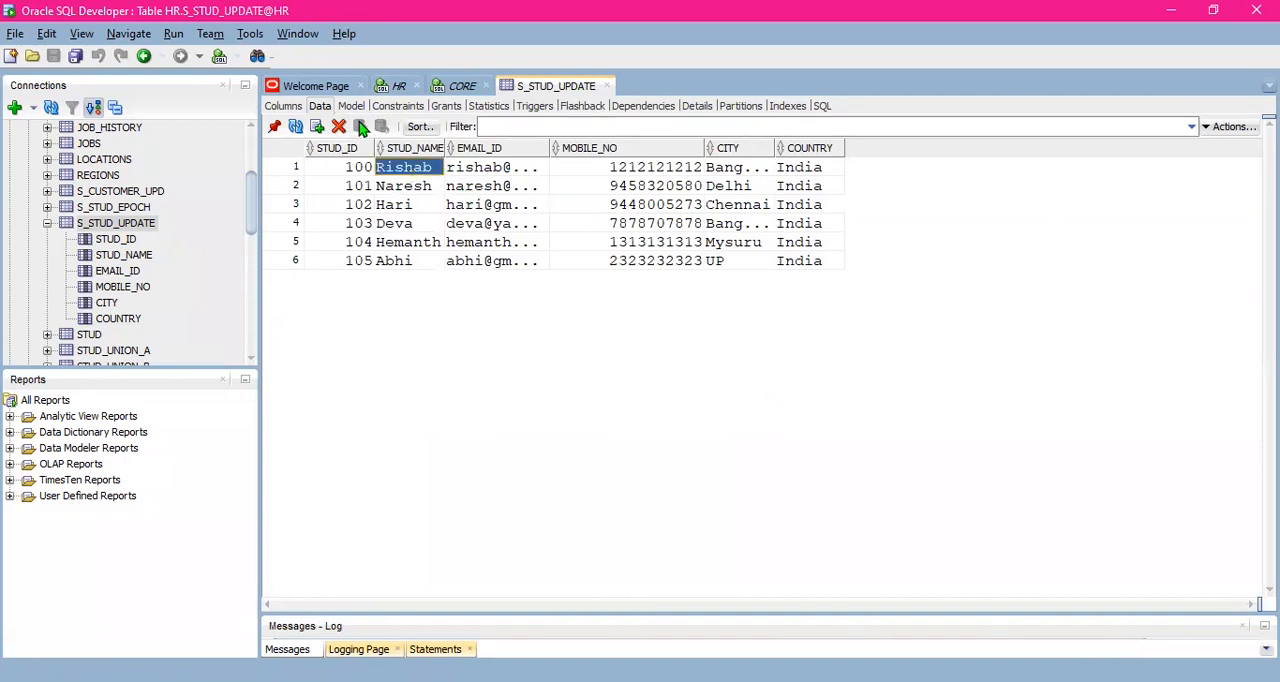
click(426, 190)
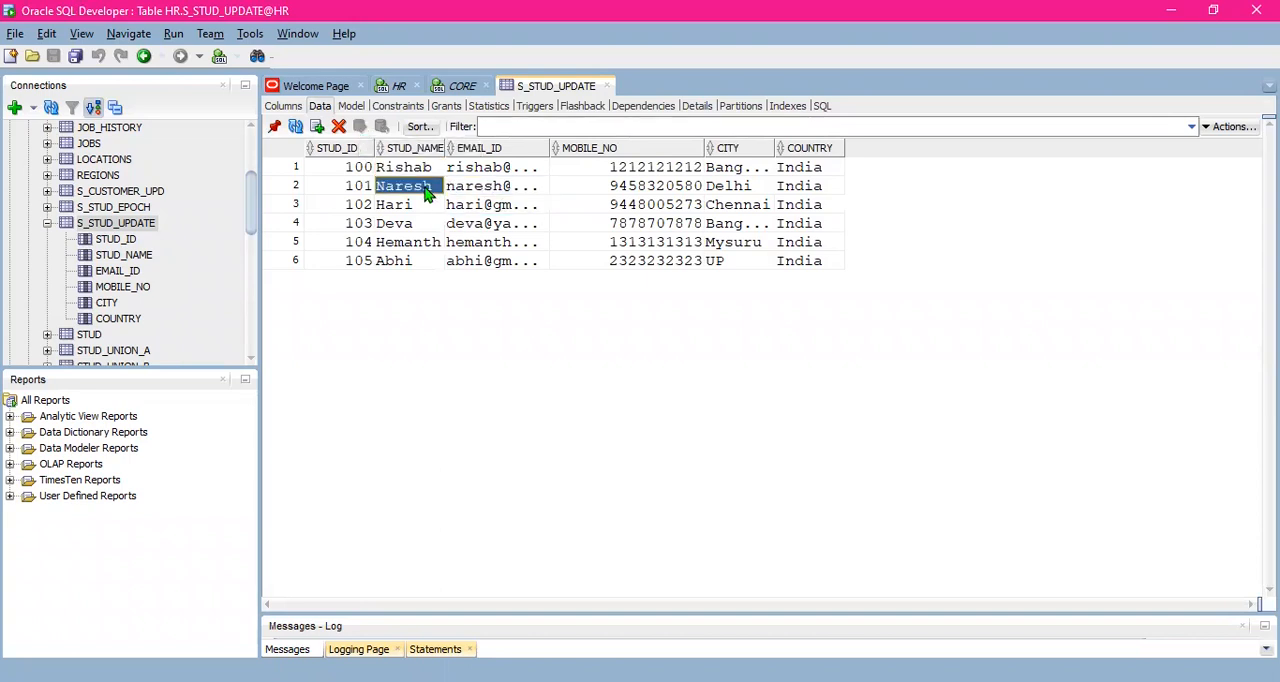
click(398, 87)
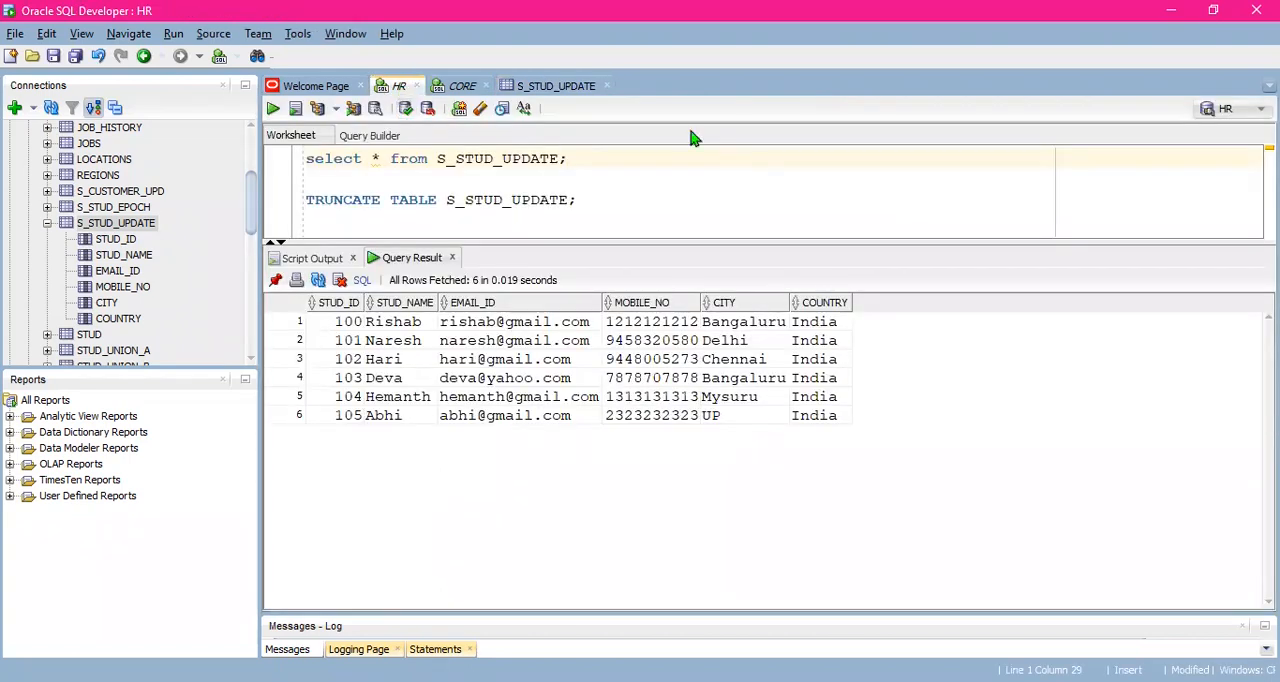
drag(628, 245, 622, 366)
click(599, 205)
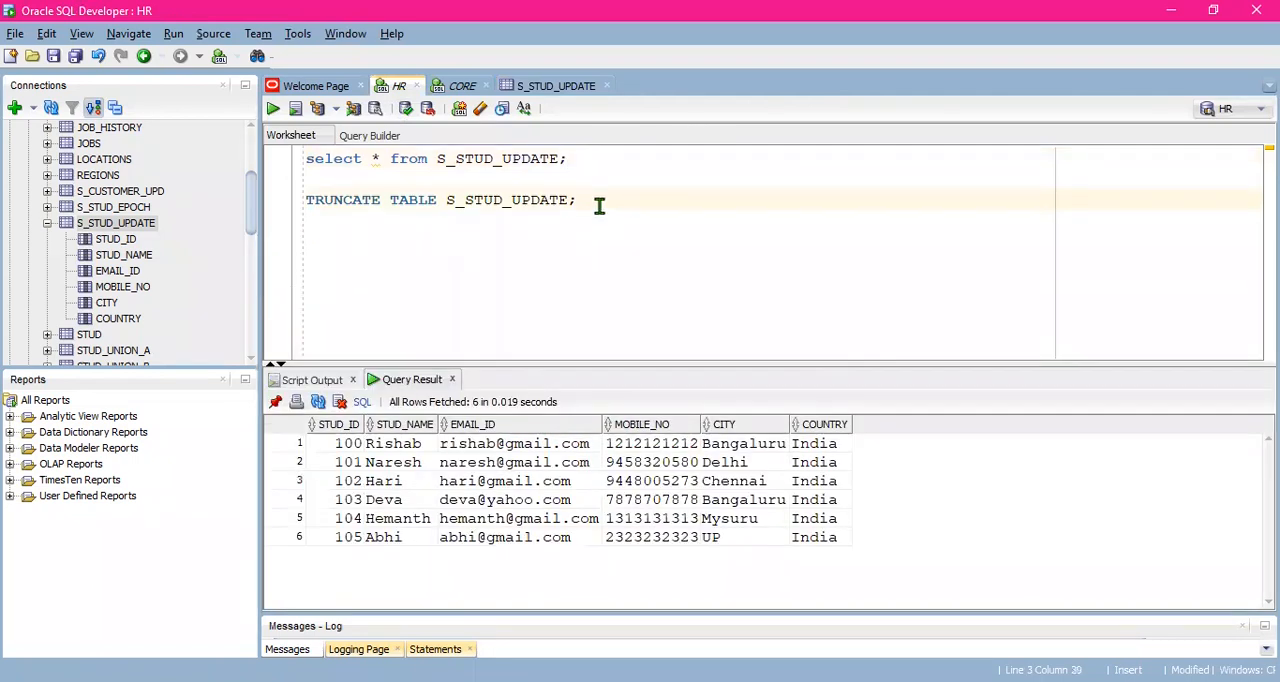
click(574, 89)
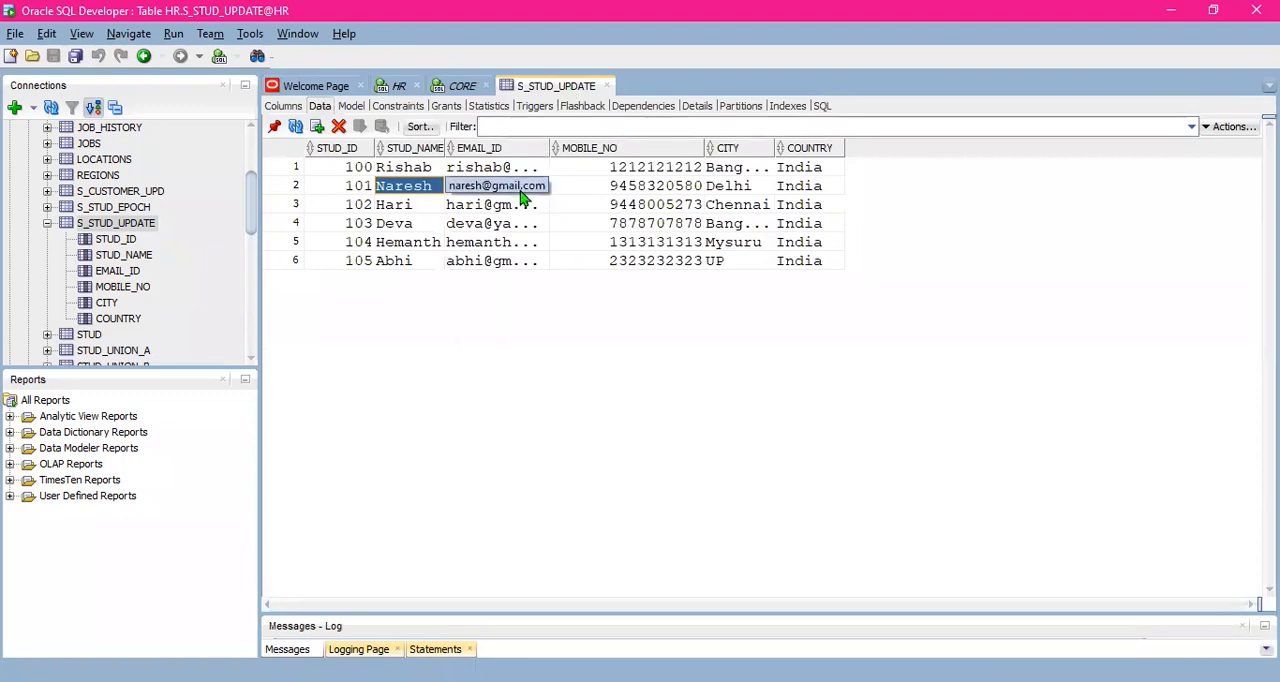
click(400, 88)
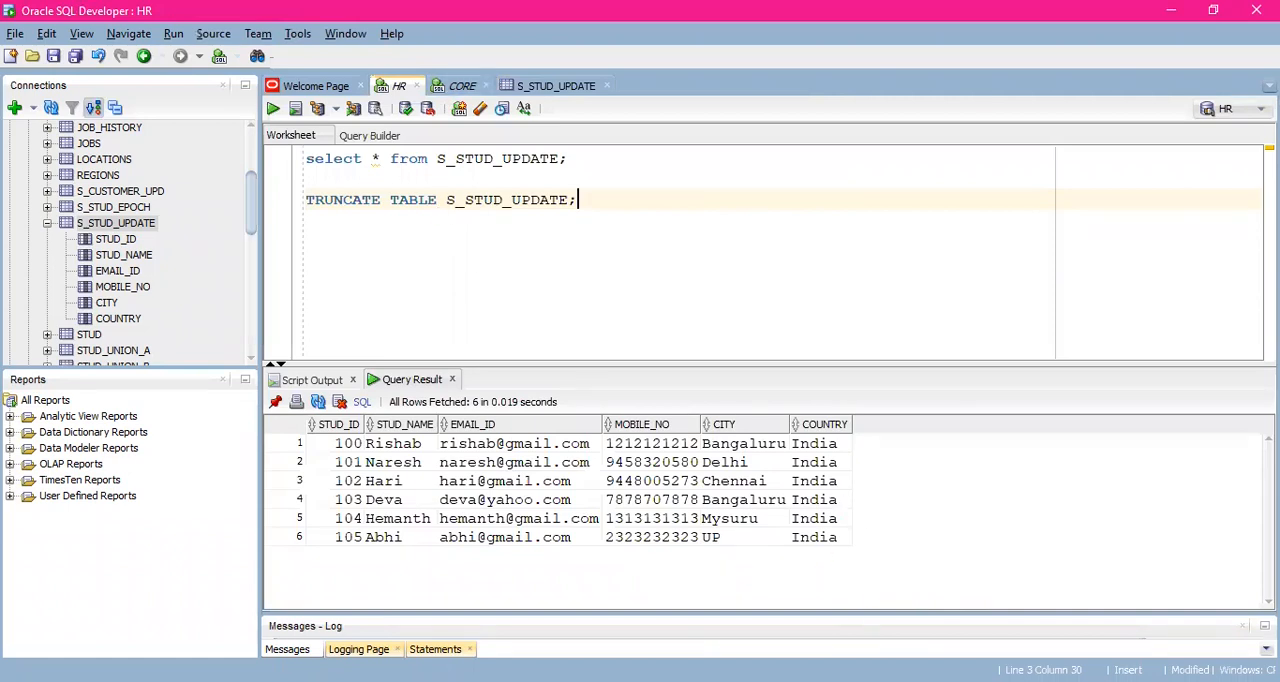
key(alt+Tab)
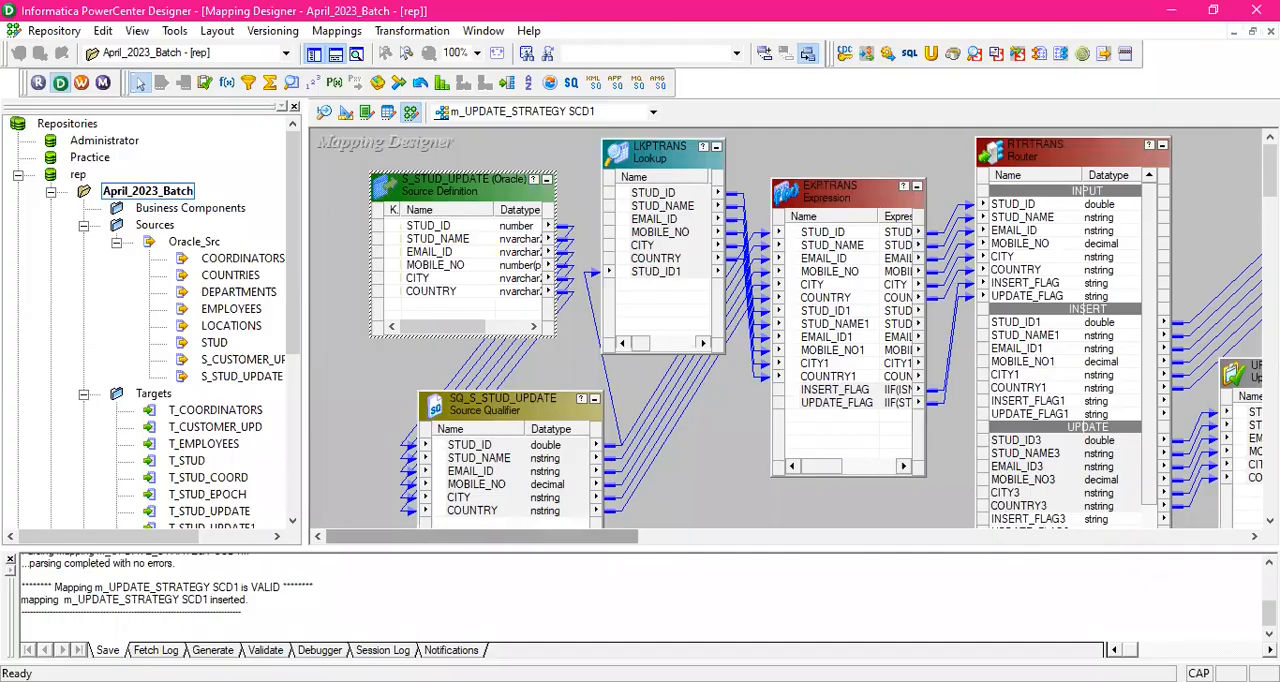
key(alt+Tab)
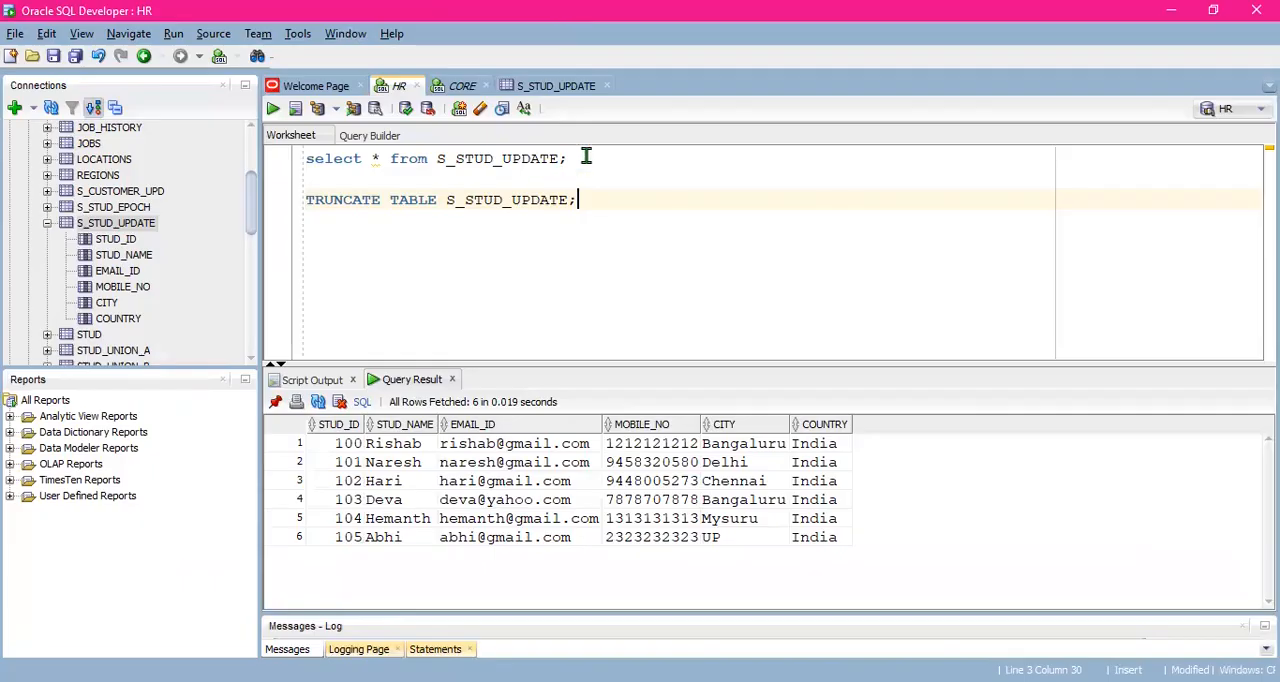
- Copy the select query from the HR worksheet into the CORE worksheet below the TRUNCATE statement and change its table to T_STUD_UPDATE
click(465, 88)
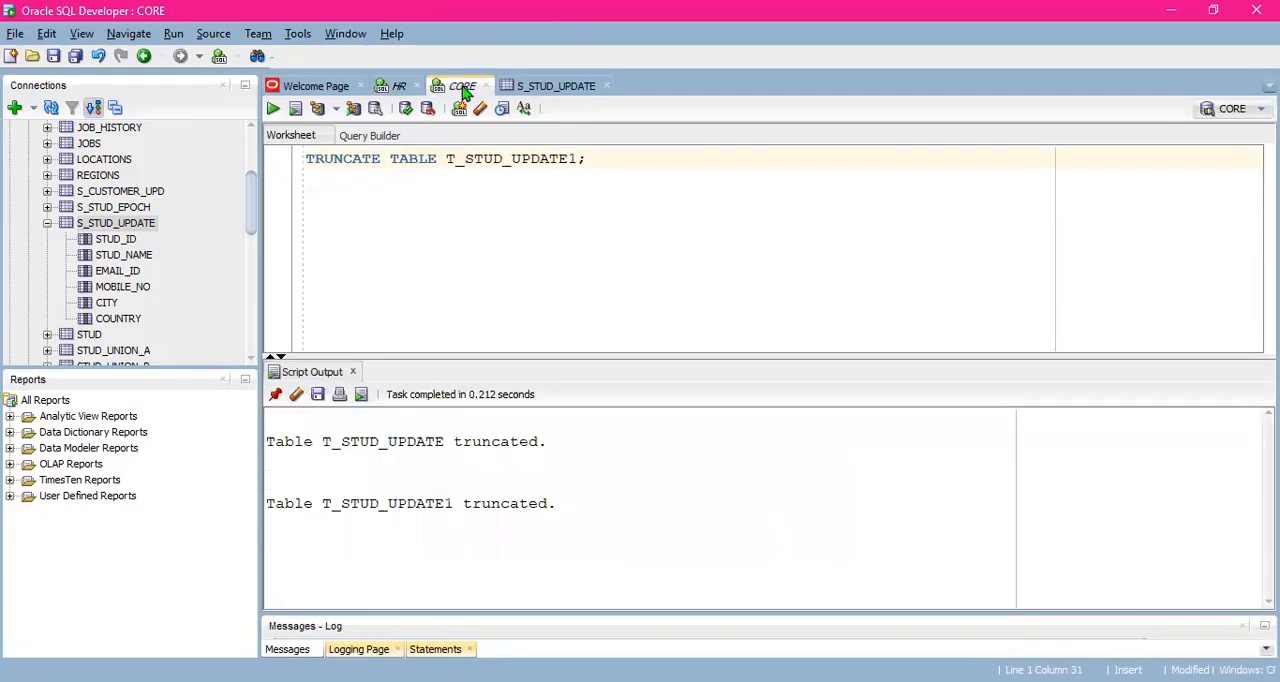
click(400, 87)
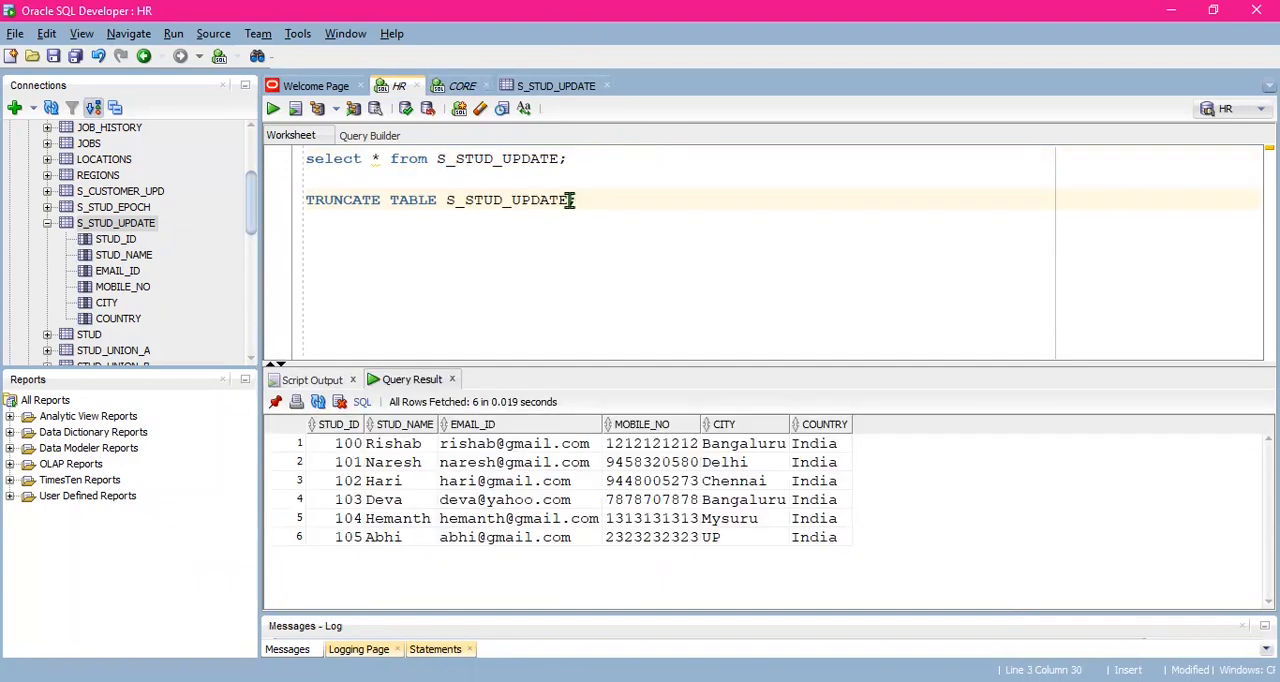
drag(584, 157, 297, 162)
key(ctrl+c)
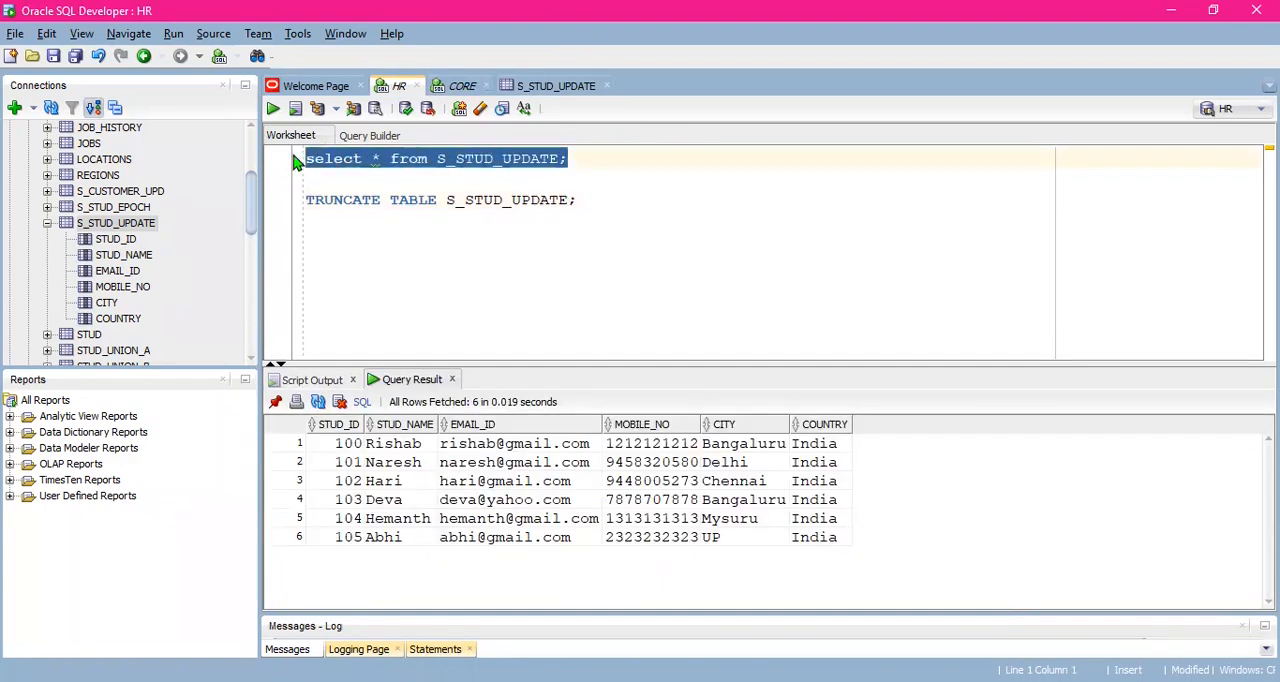
click(462, 86)
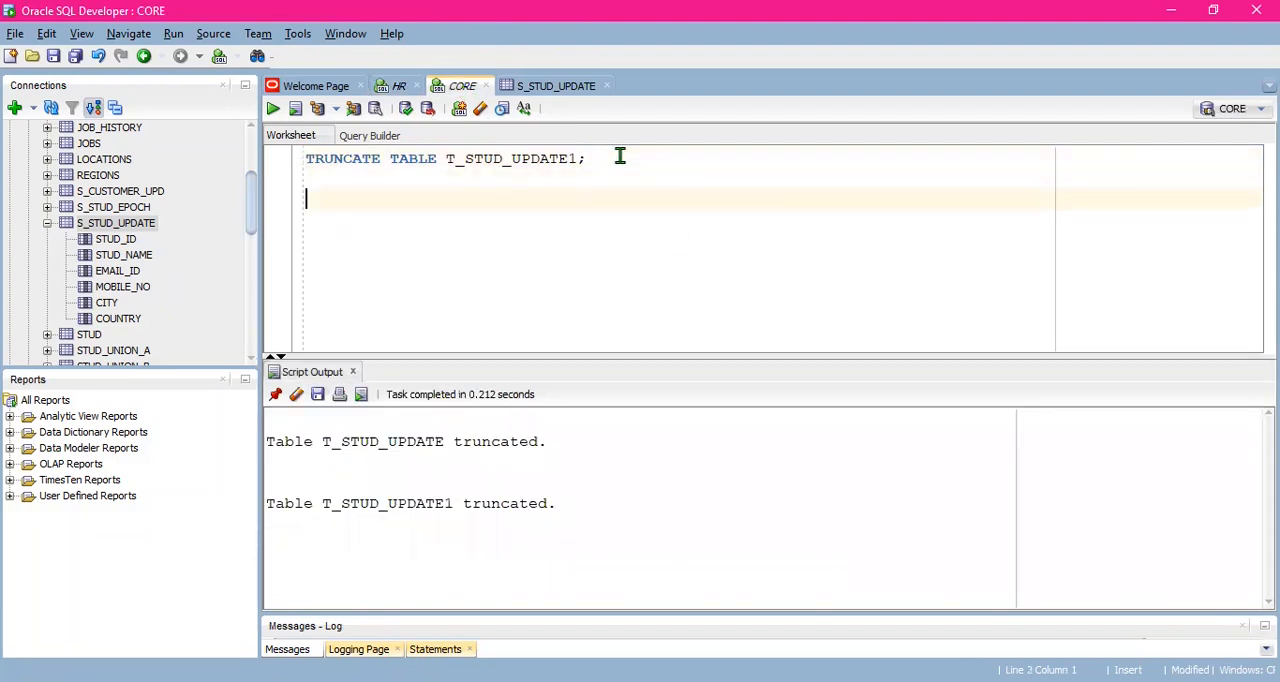
key(ctrl+v)
click(449, 199)
key(BackSpace)
text(T)
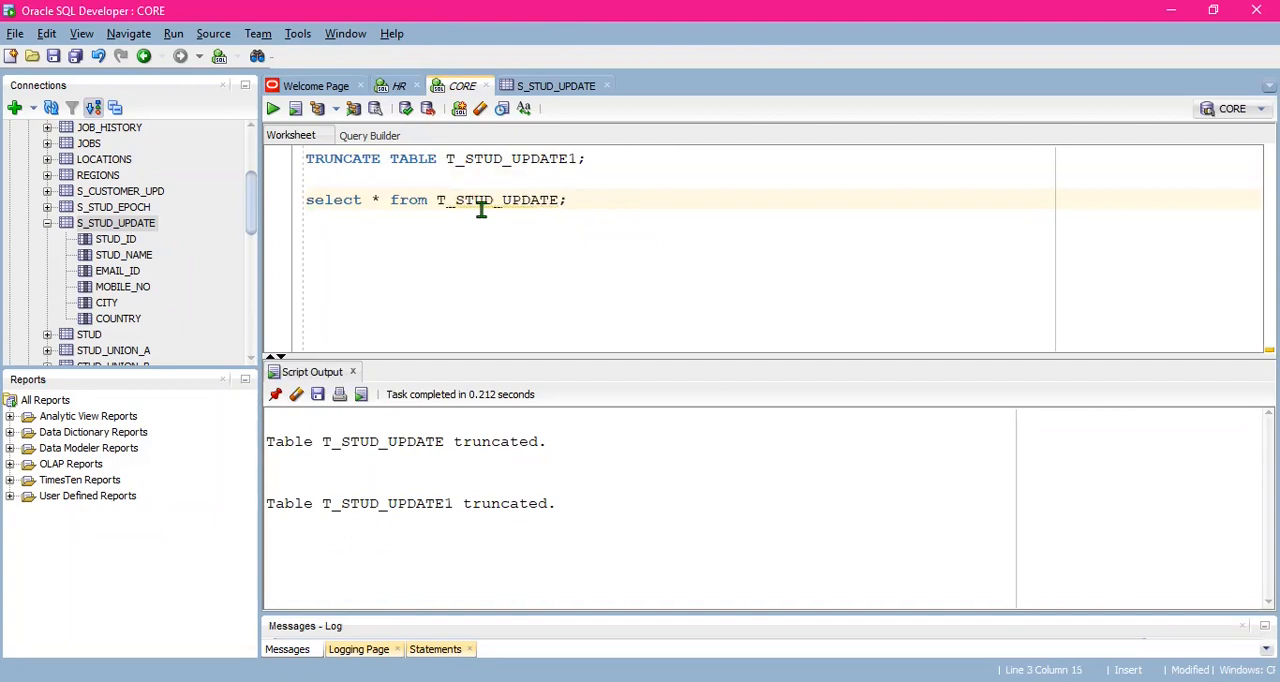
- Run the T_STUD_UPDATE query in the CORE worksheet to check the target table's contents
click(582, 200)
key(ctrl+Return)
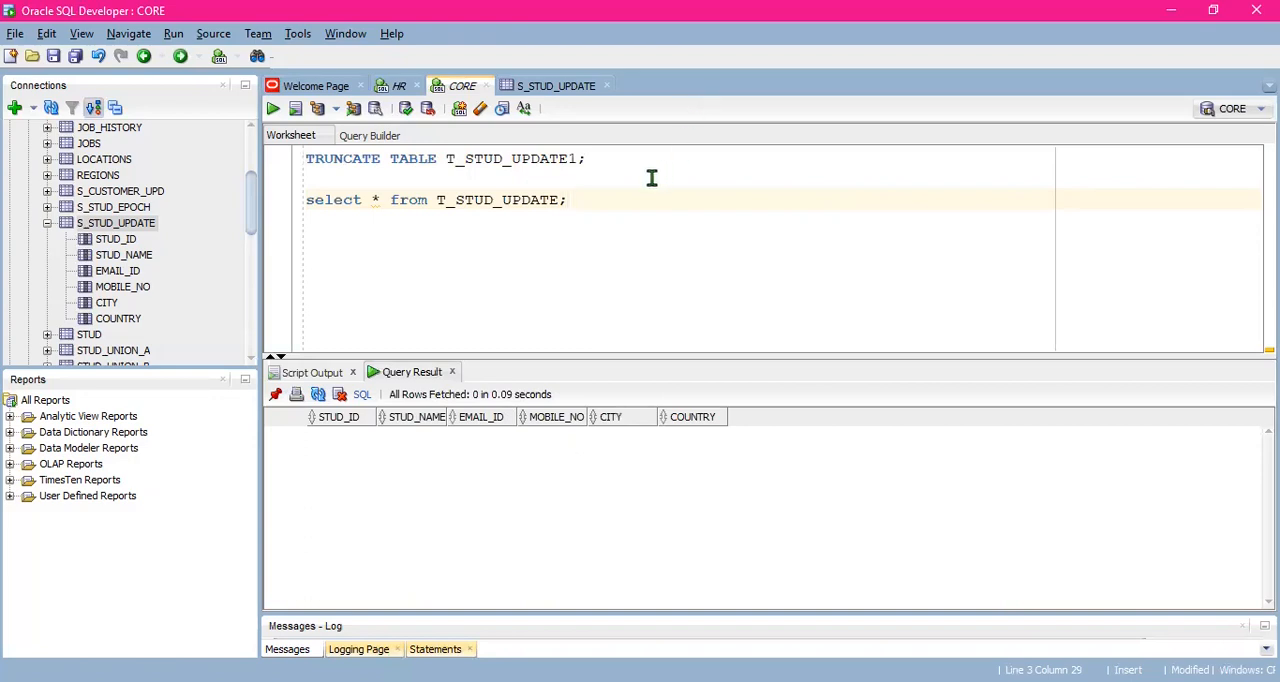
click(612, 157)
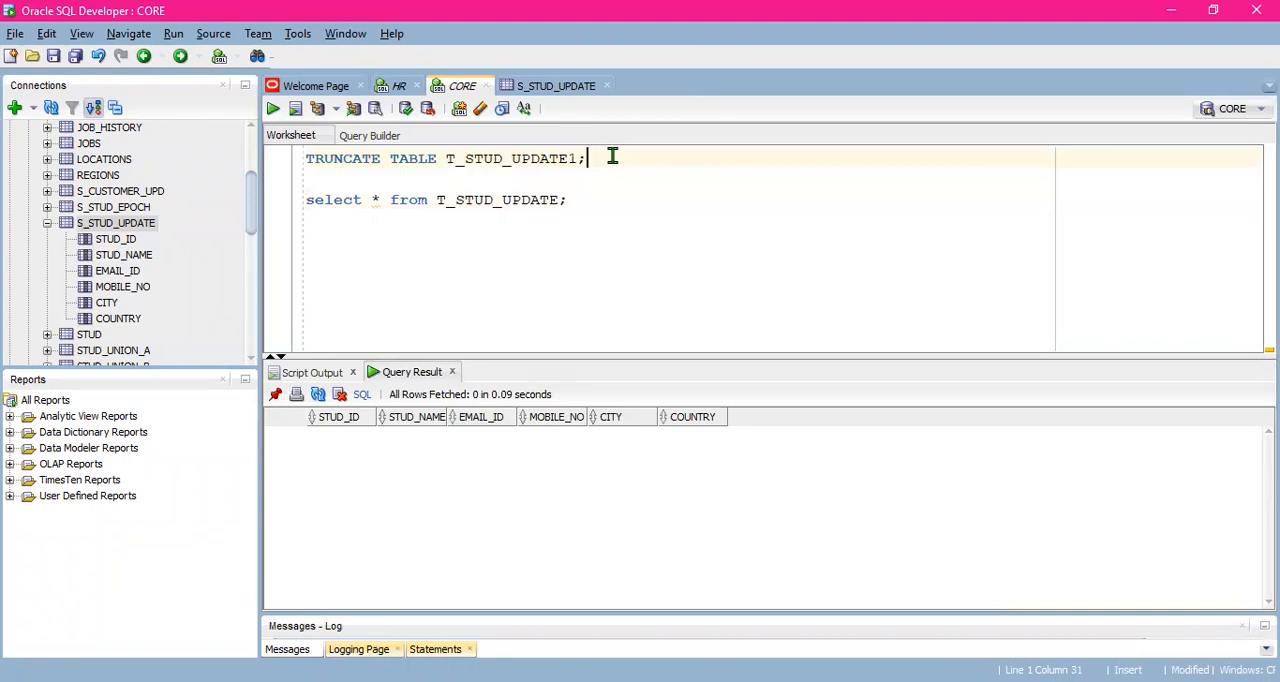
click(578, 199)
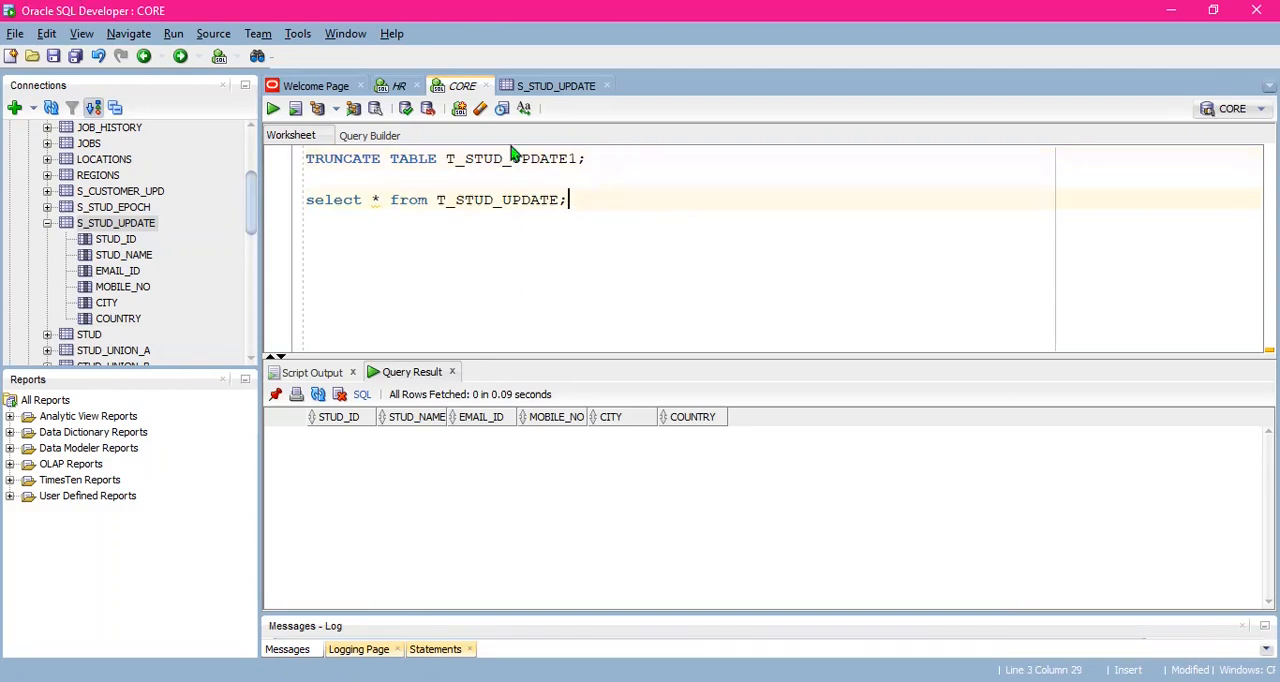
- Review the email and mobile number of the first record in the S_STUD_UPDATE table data
click(548, 88)
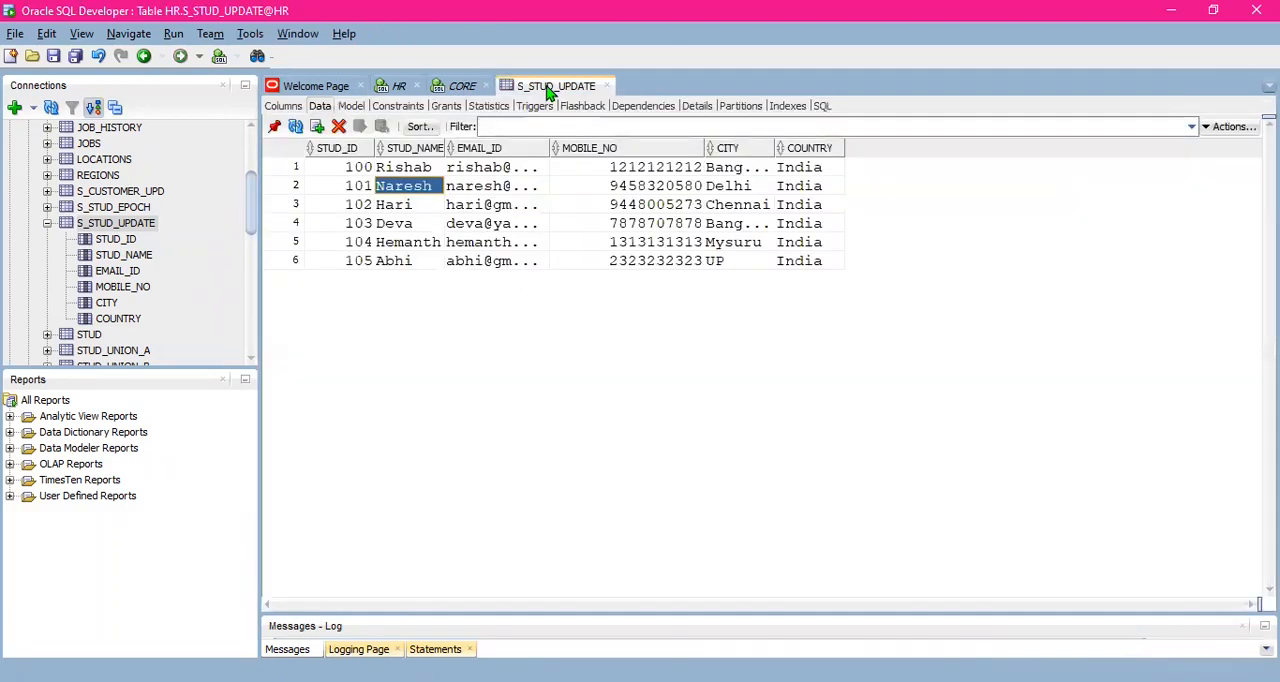
click(518, 170)
click(651, 170)
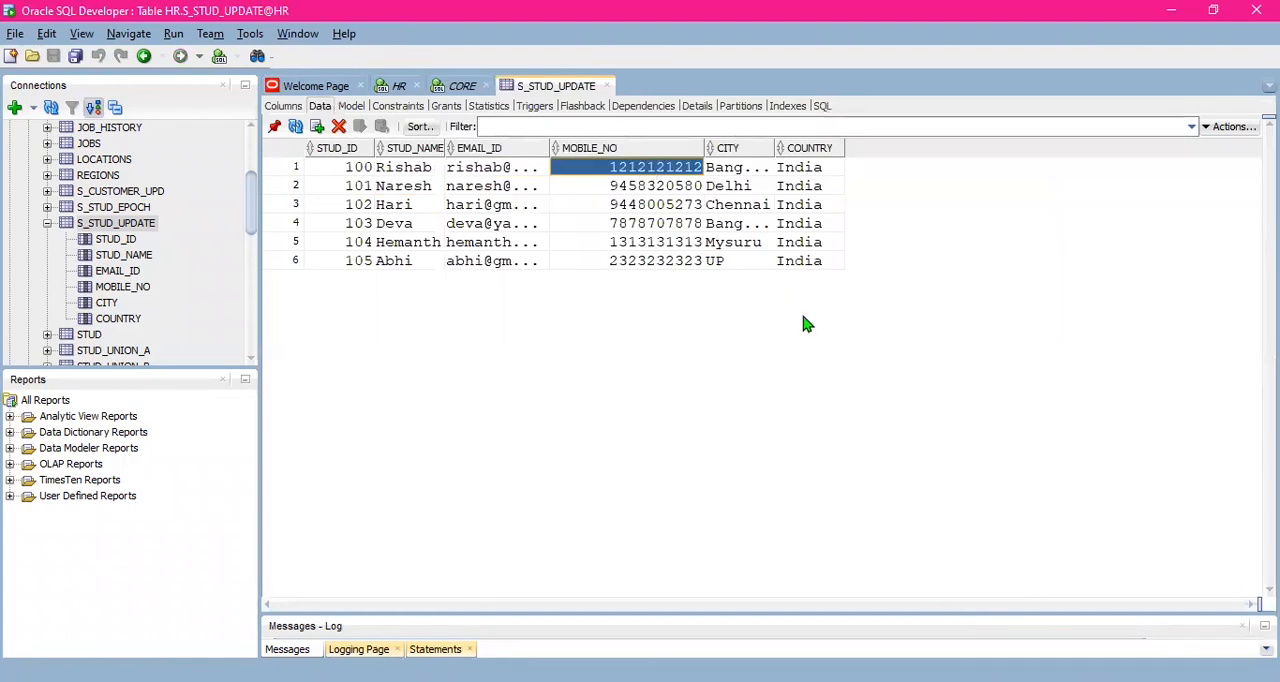
- Switch to PowerCenter Workflow Manager and start the workflow wf_UPDATE_STARATEGYSCD1
key(alt+Tab)
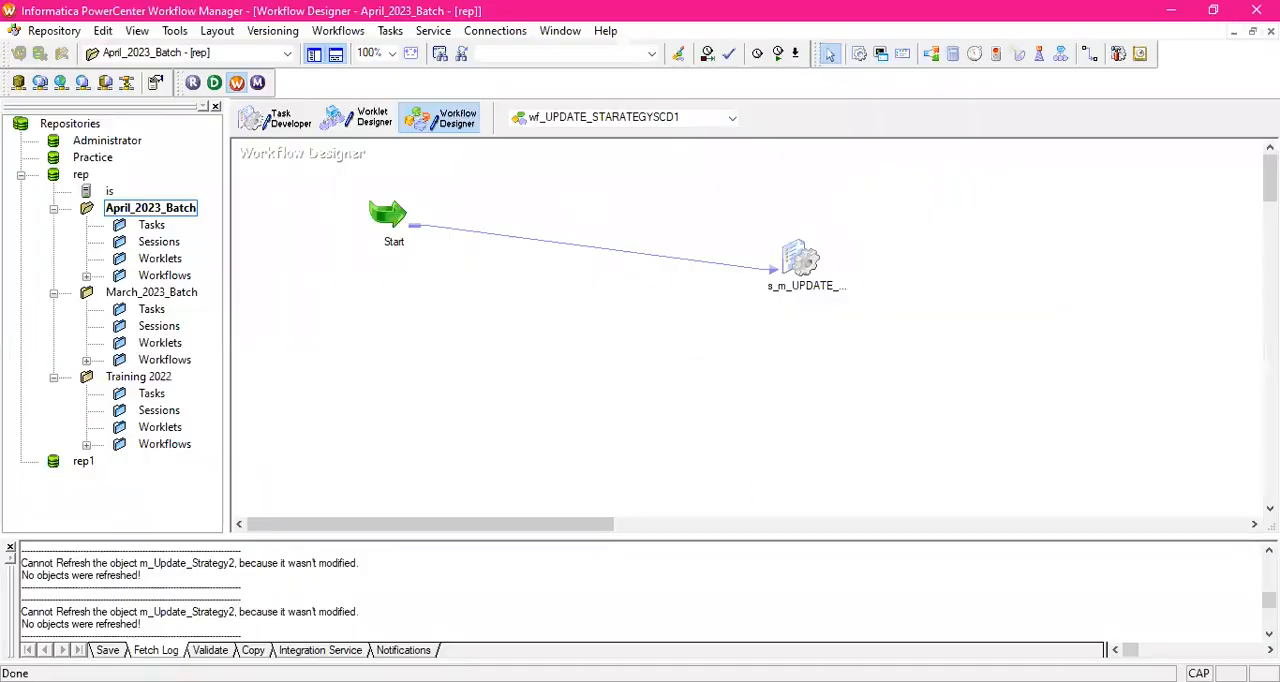
key(alt+Tab)
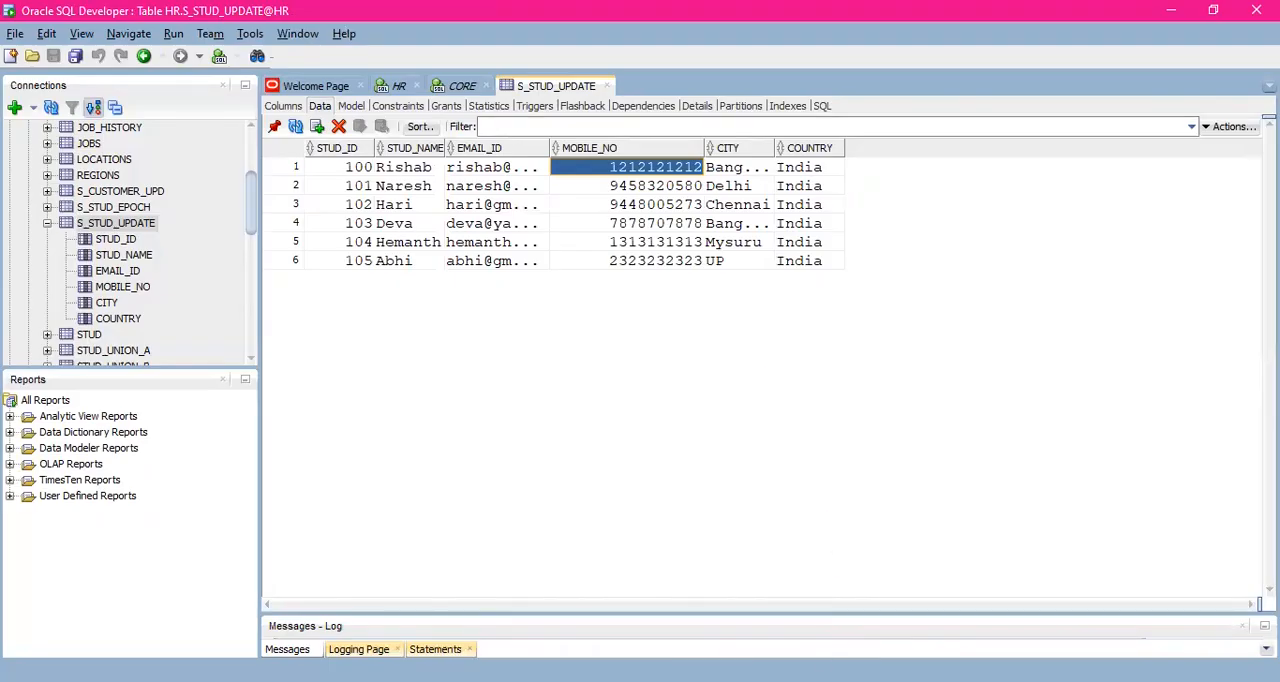
key(alt+Tab)
right_click(855, 202)
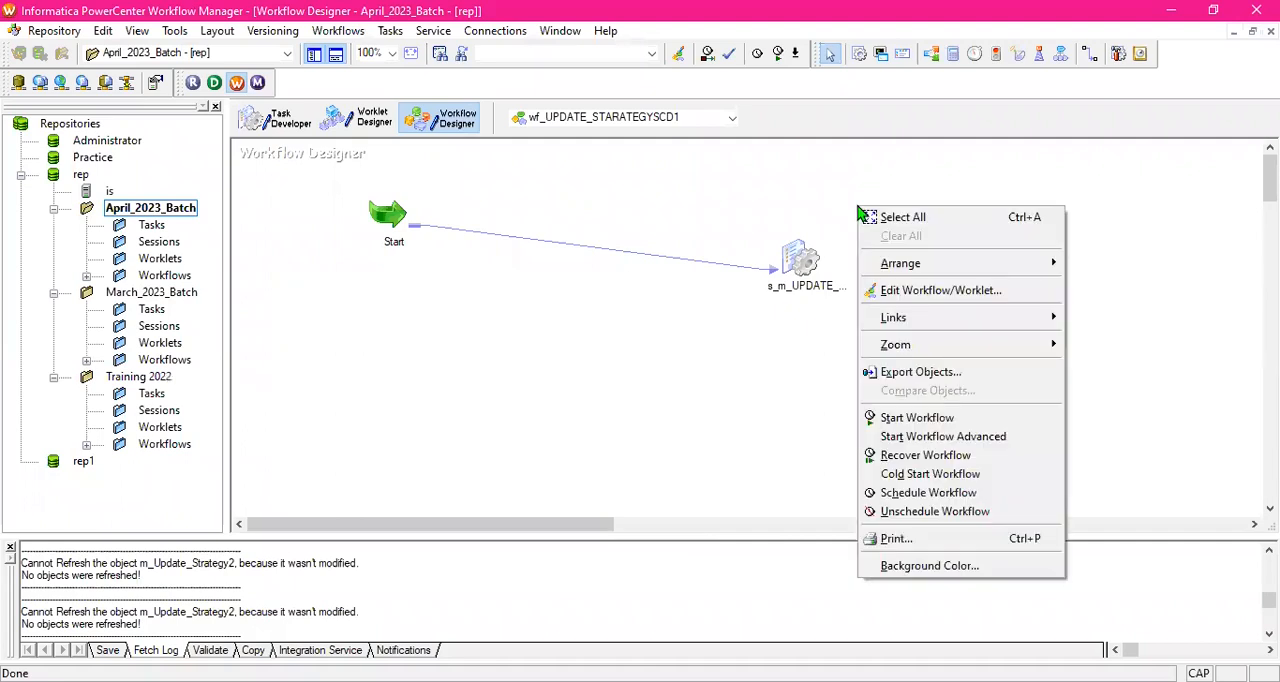
click(821, 190)
right_click(897, 194)
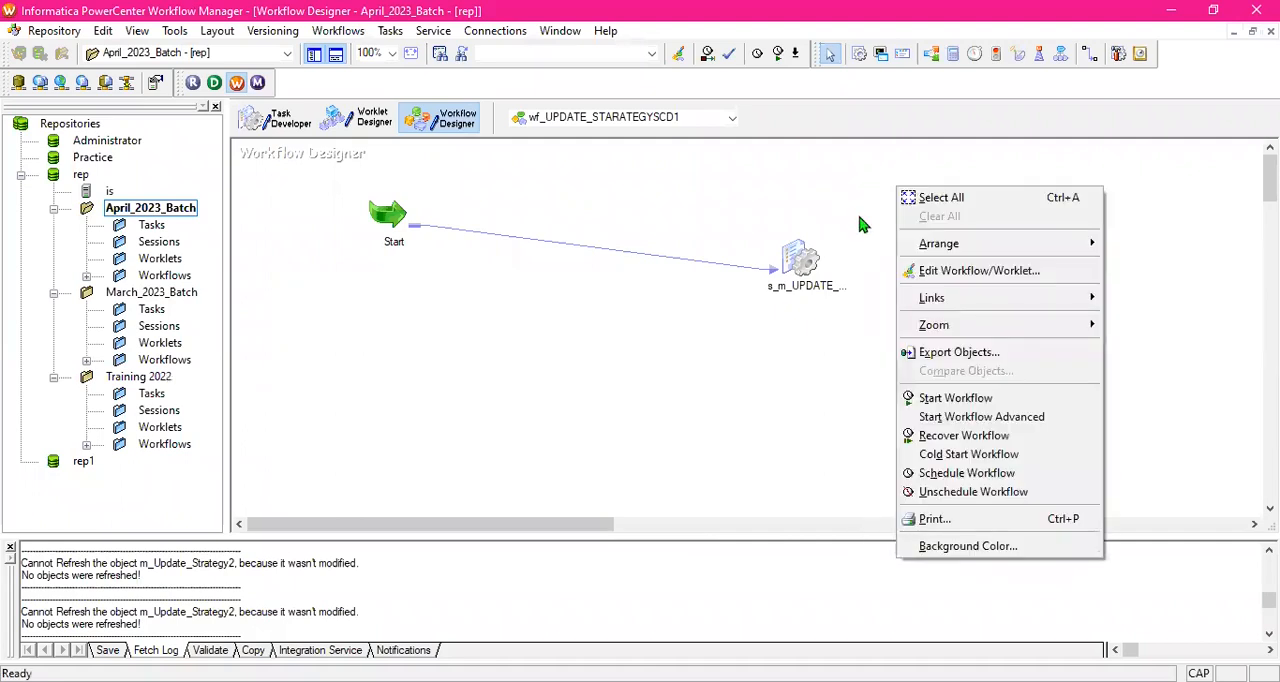
click(962, 400)
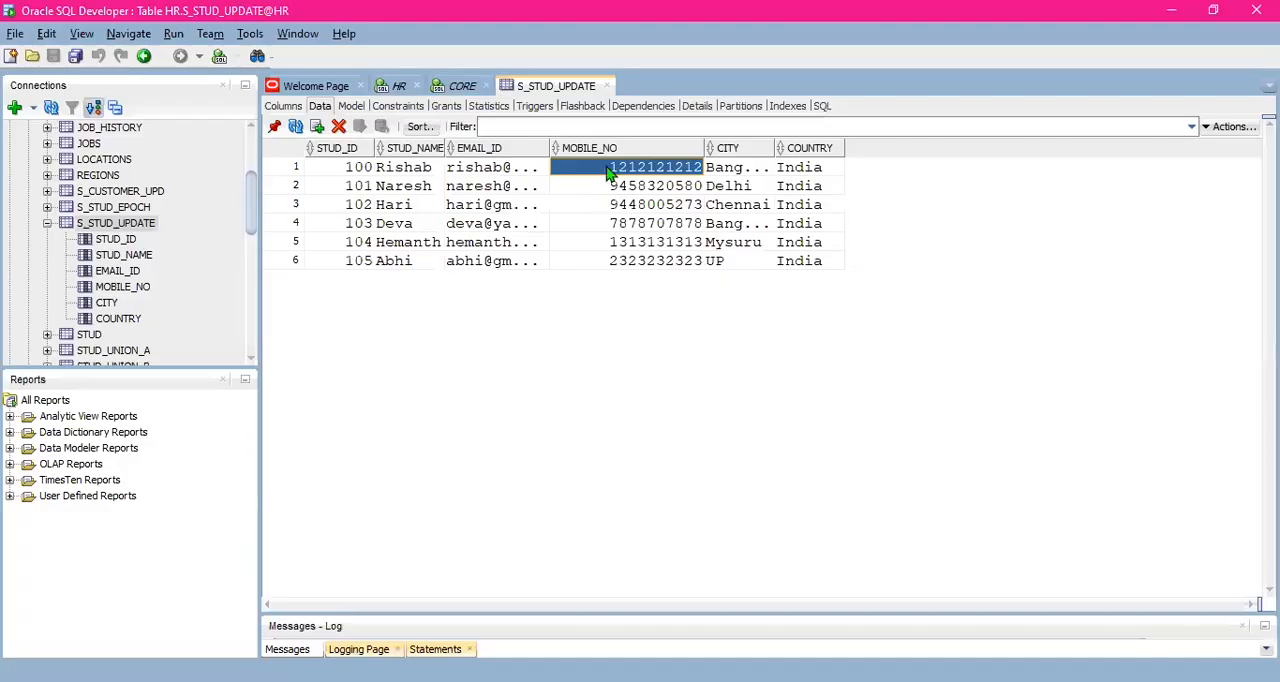
- Run the T_STUD_UPDATE select query in SQL Developer's CORE worksheet and enlarge the result area to review the loaded rows
click(475, 90)
click(611, 160)
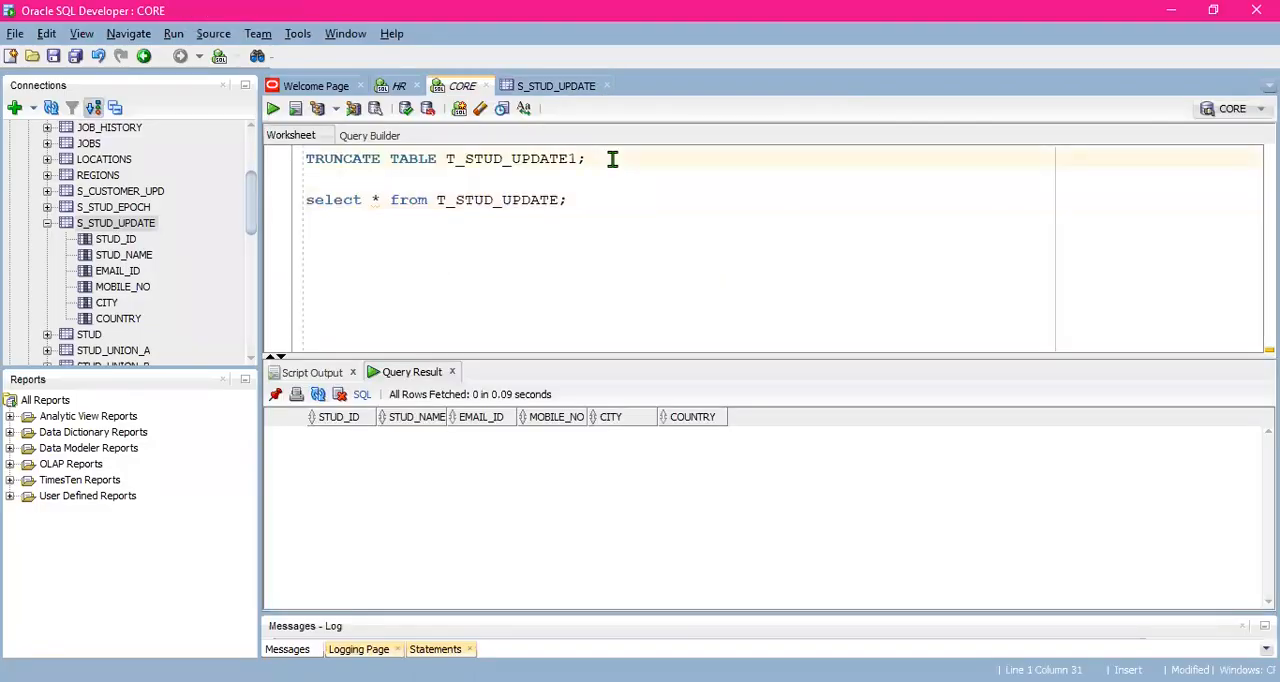
click(595, 201)
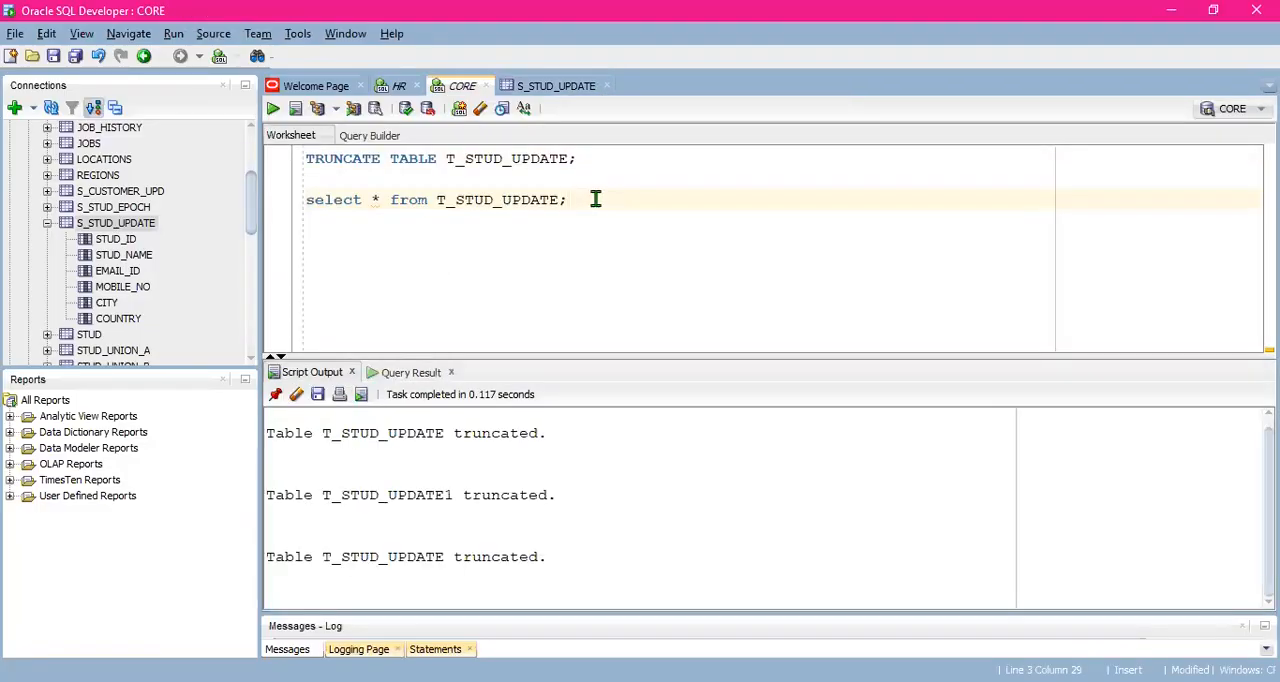
key(ctrl+Return)
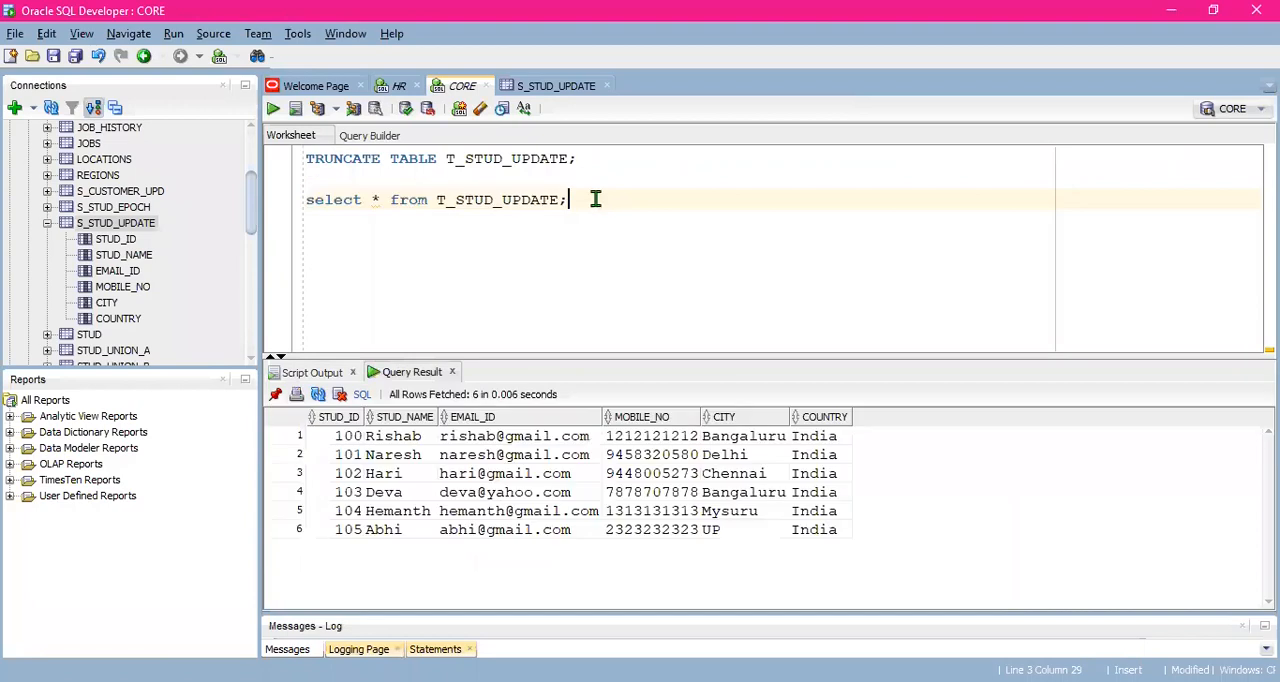
drag(576, 356, 574, 285)
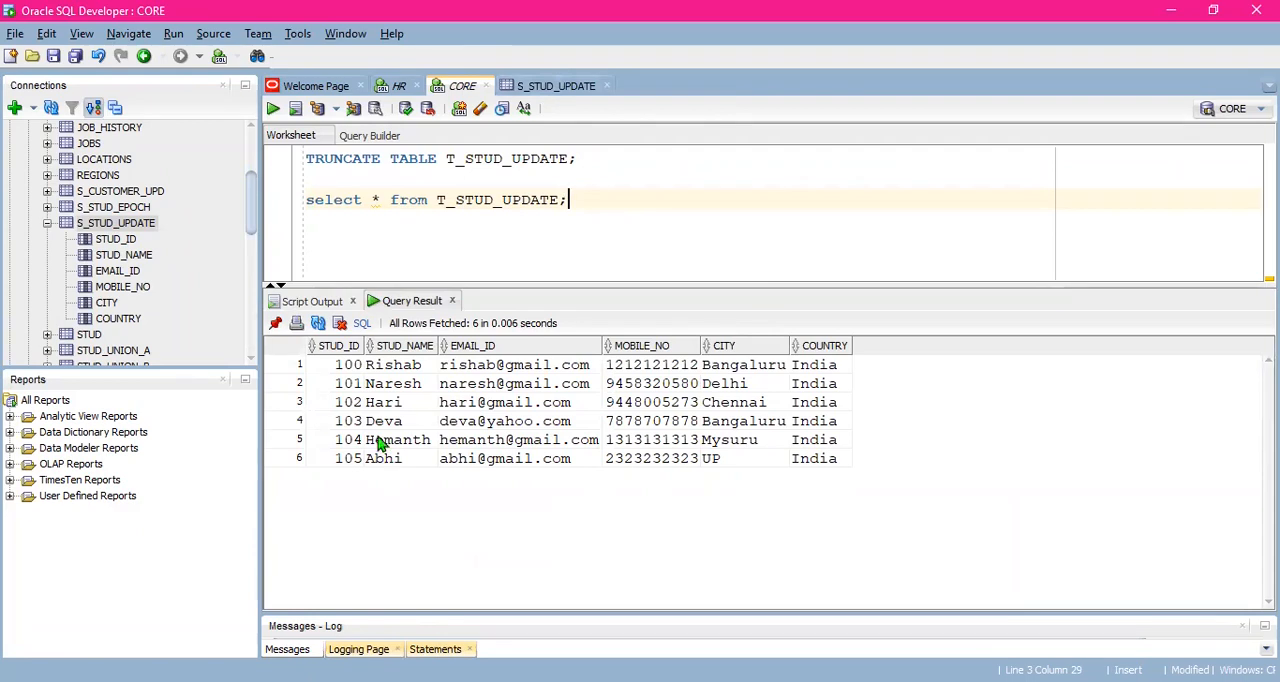
- Replace the mobile number of the second record in the S_STUD_UPDATE table data with a new ten-digit number
click(565, 90)
click(543, 187)
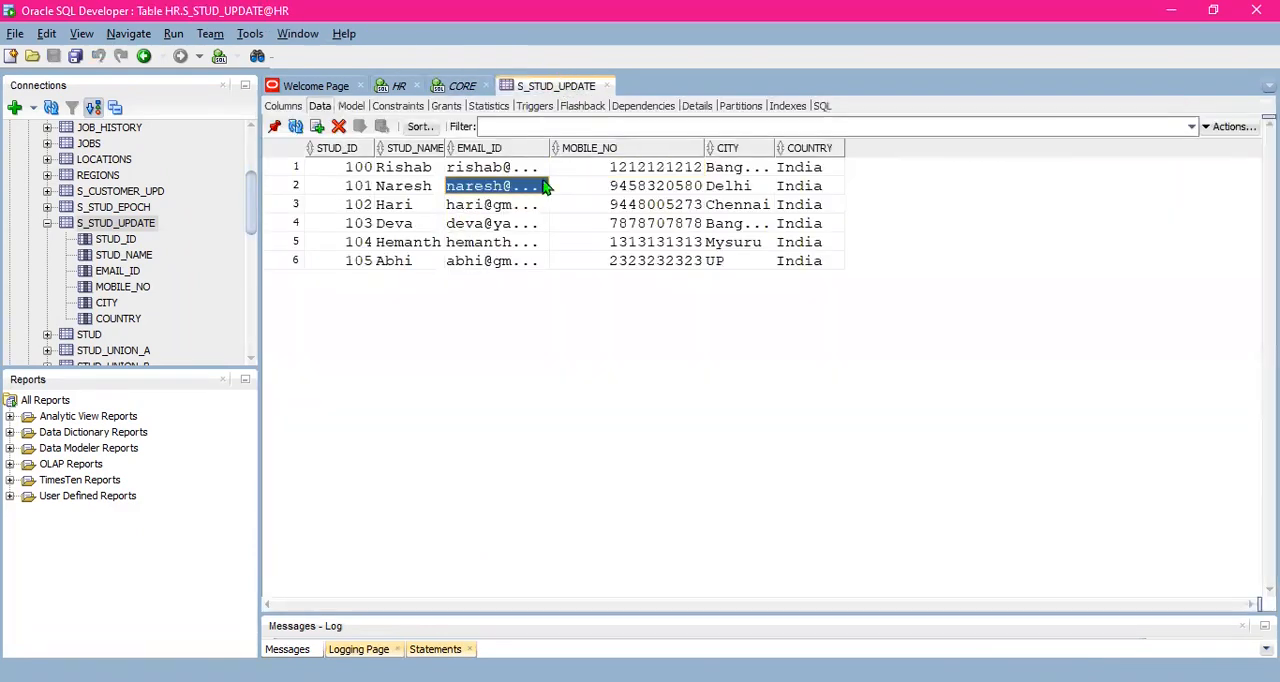
click(680, 186)
click(700, 188)
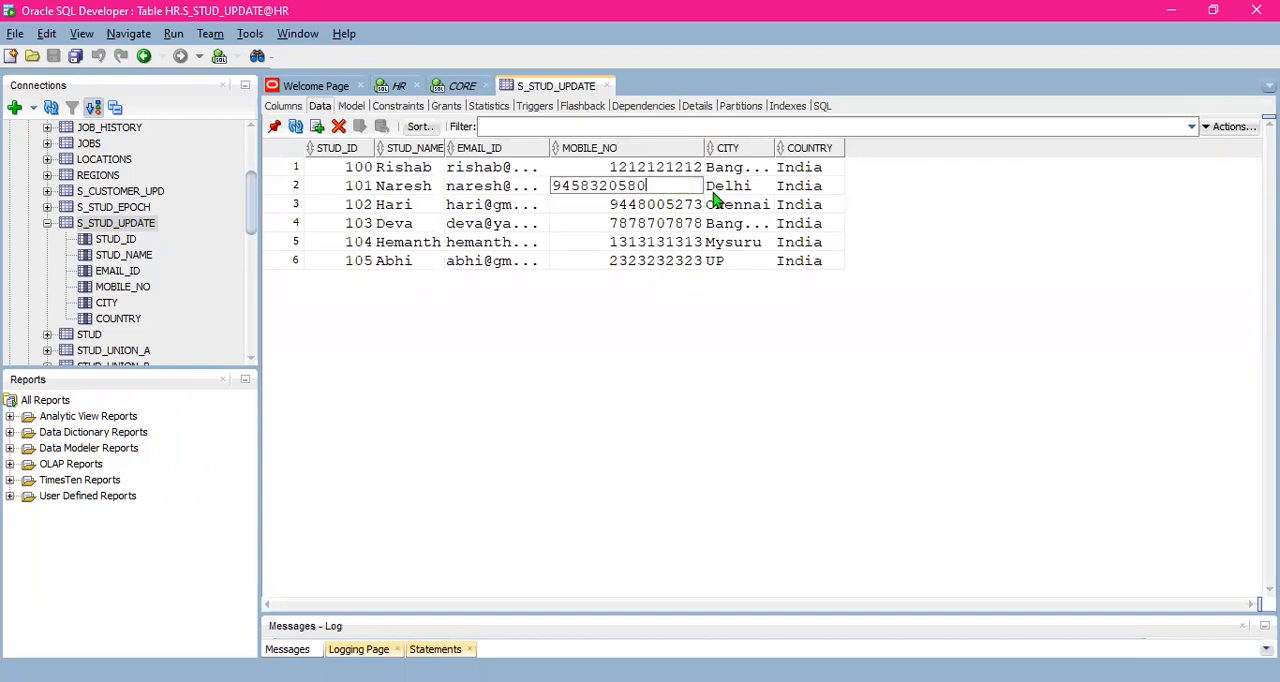
key(BackSpace)
key(BackSpace)
key(BackSpace)
key(BackSpace)
key(BackSpace)
key(BackSpace)
key(BackSpace)
key(BackSpace)
key(BackSpace)
key(BackSpace)
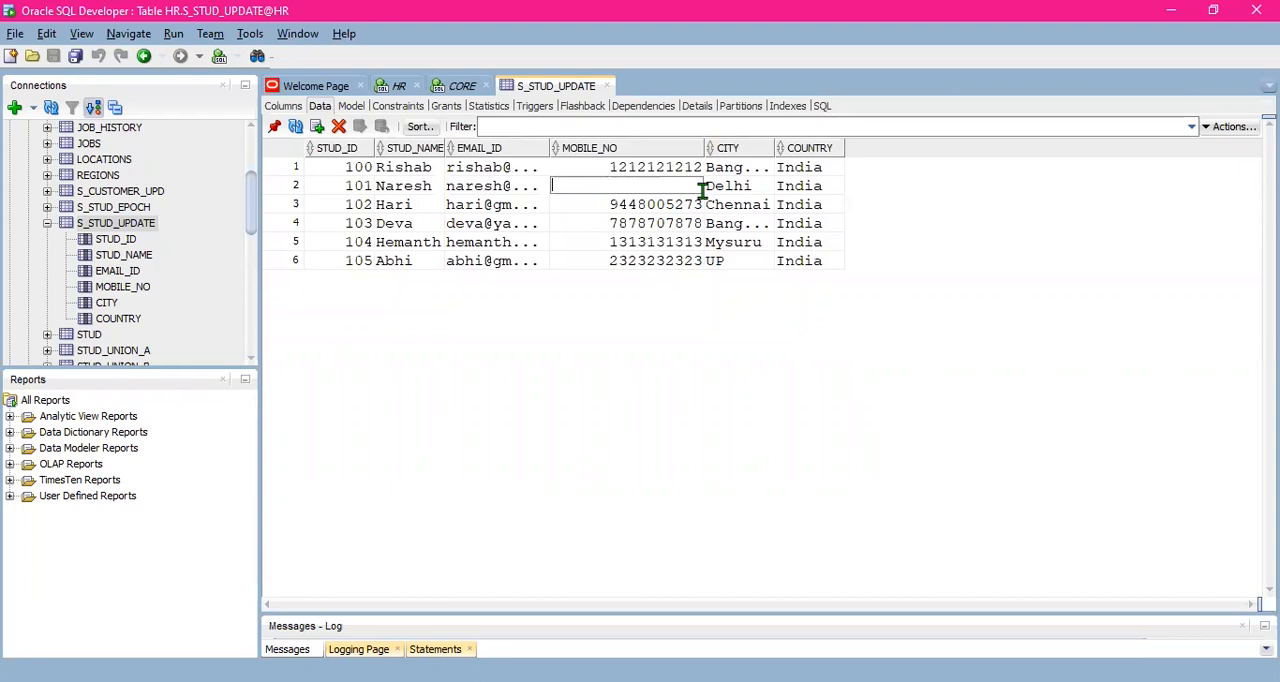
text(1231231231)
click(657, 206)
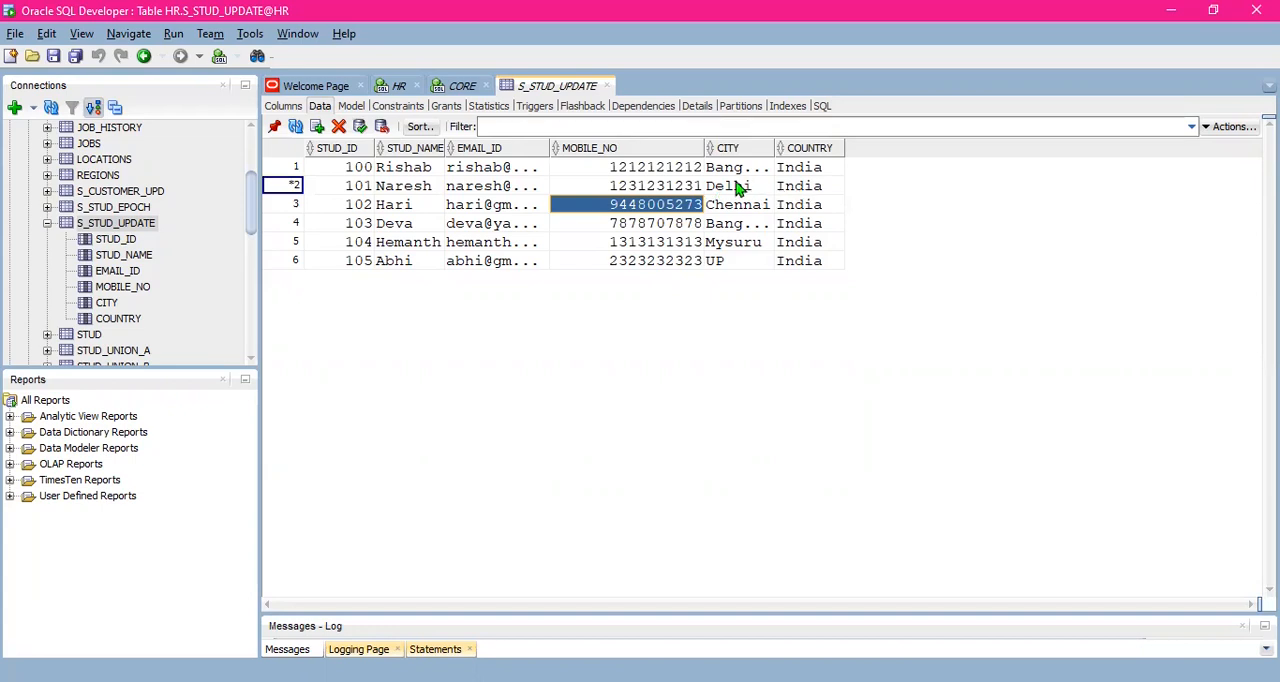
- Check the edited mobile number against the neighbouring records and commit the change to S_STUD_UPDATE
click(665, 188)
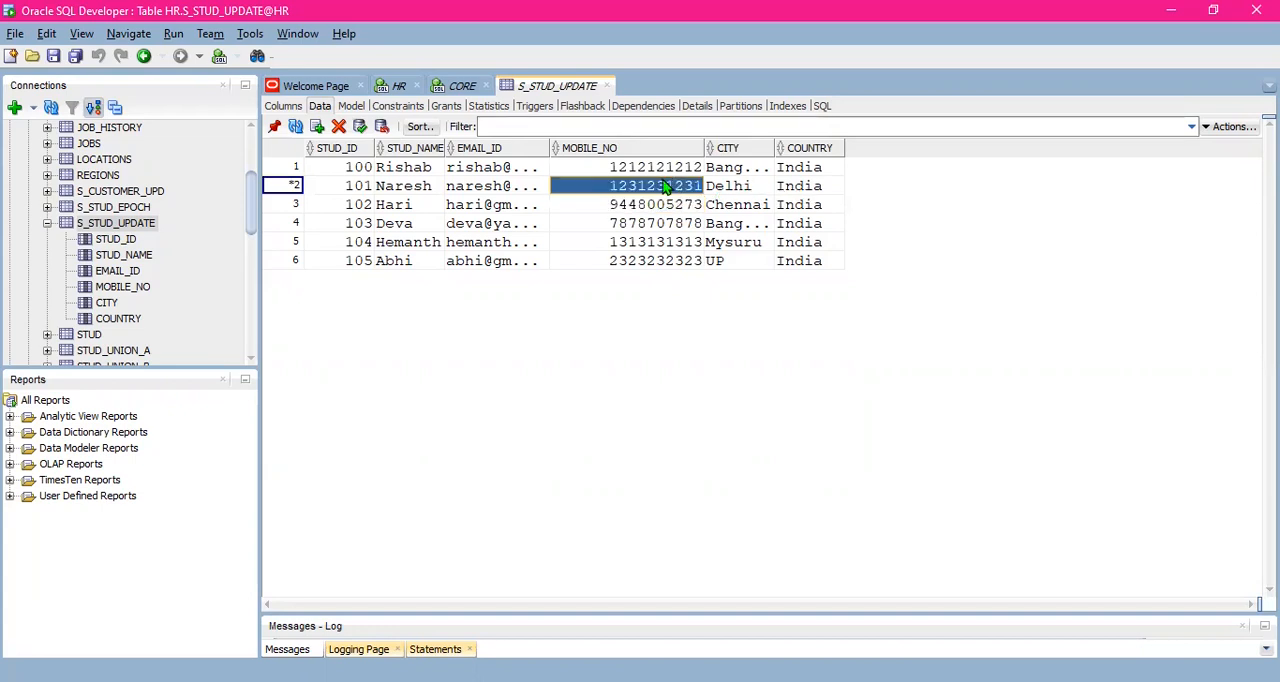
click(660, 202)
click(665, 173)
click(665, 188)
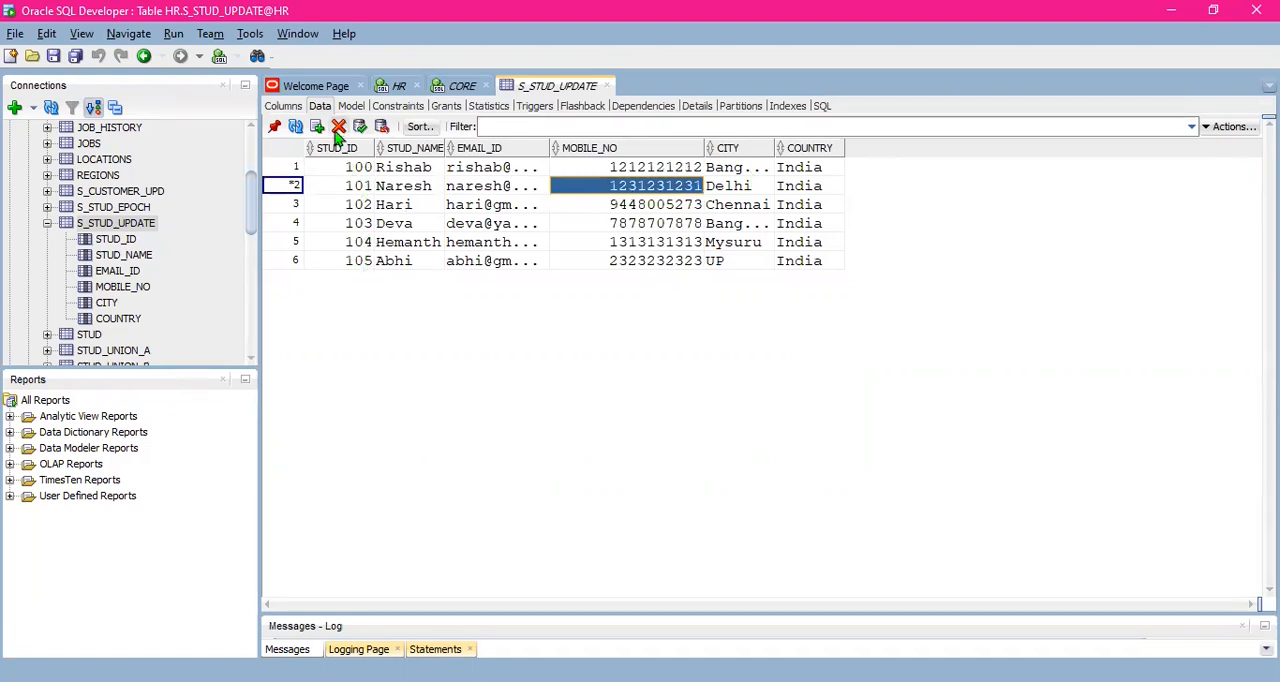
click(652, 206)
click(650, 188)
click(652, 205)
drag(650, 187, 651, 175)
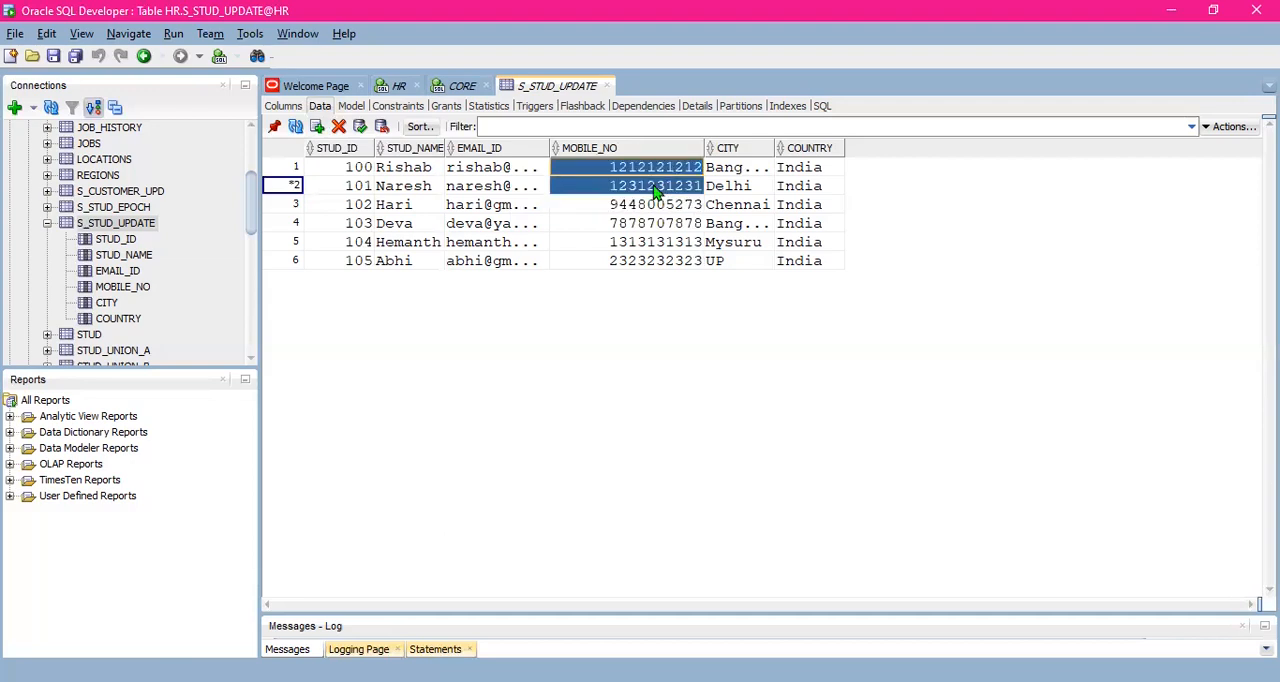
click(655, 190)
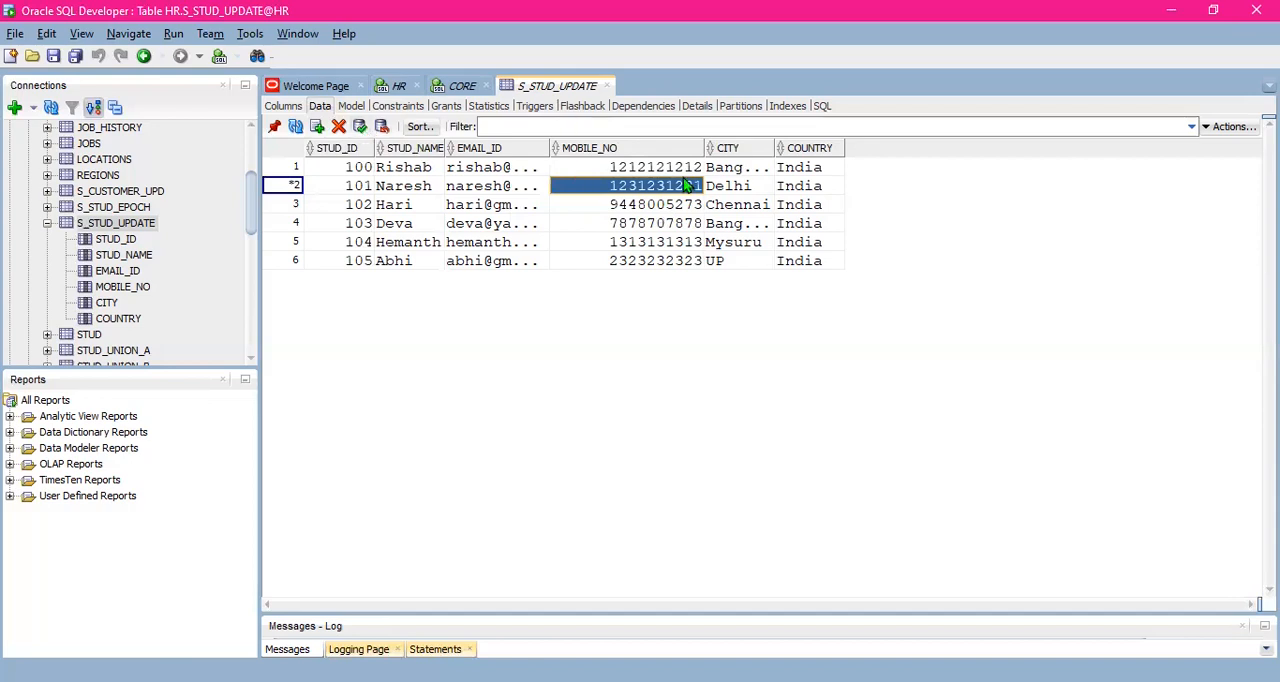
click(361, 127)
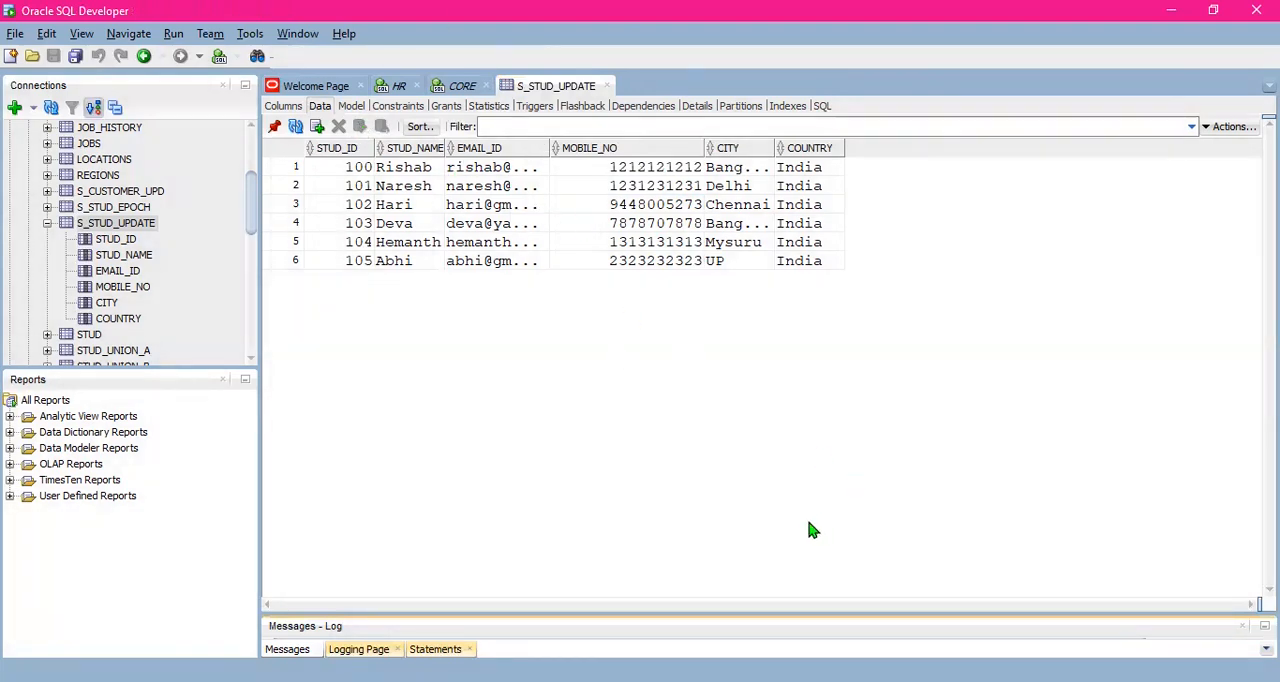
- Compare the applied and affected rows of the two T_STUD_UPDATE target instances in Workflow Monitor's source/target statistics
key(alt+Tab)
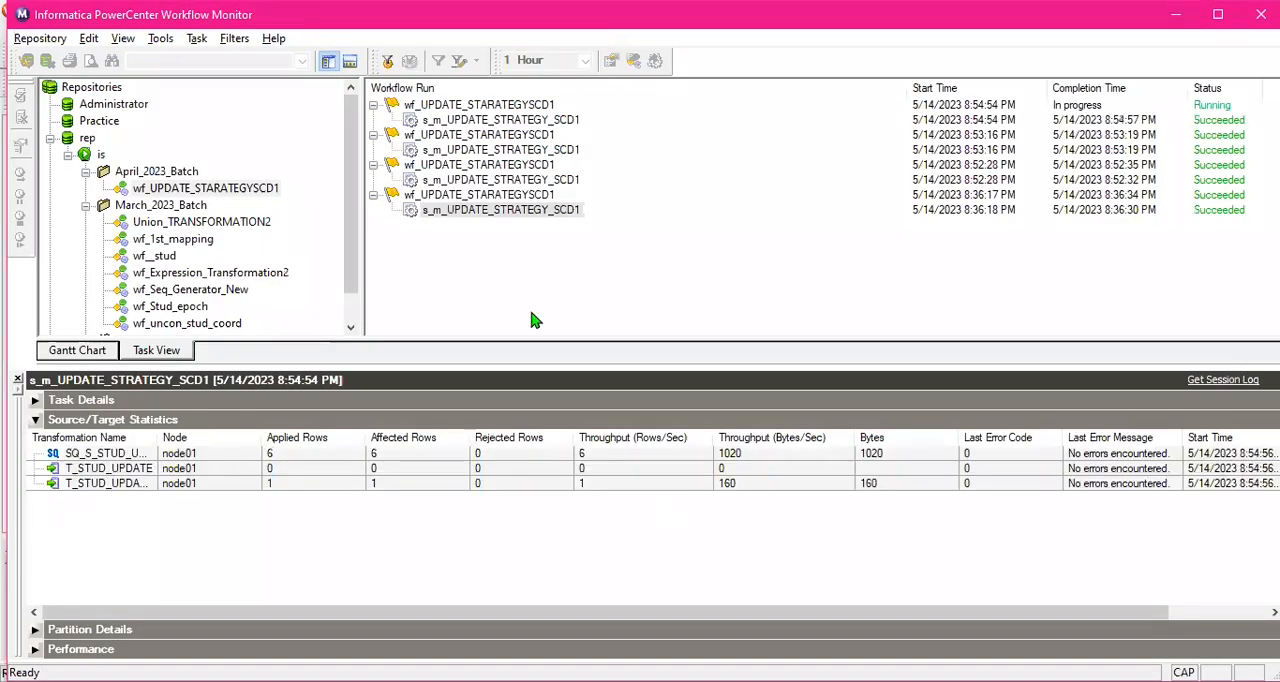
click(314, 470)
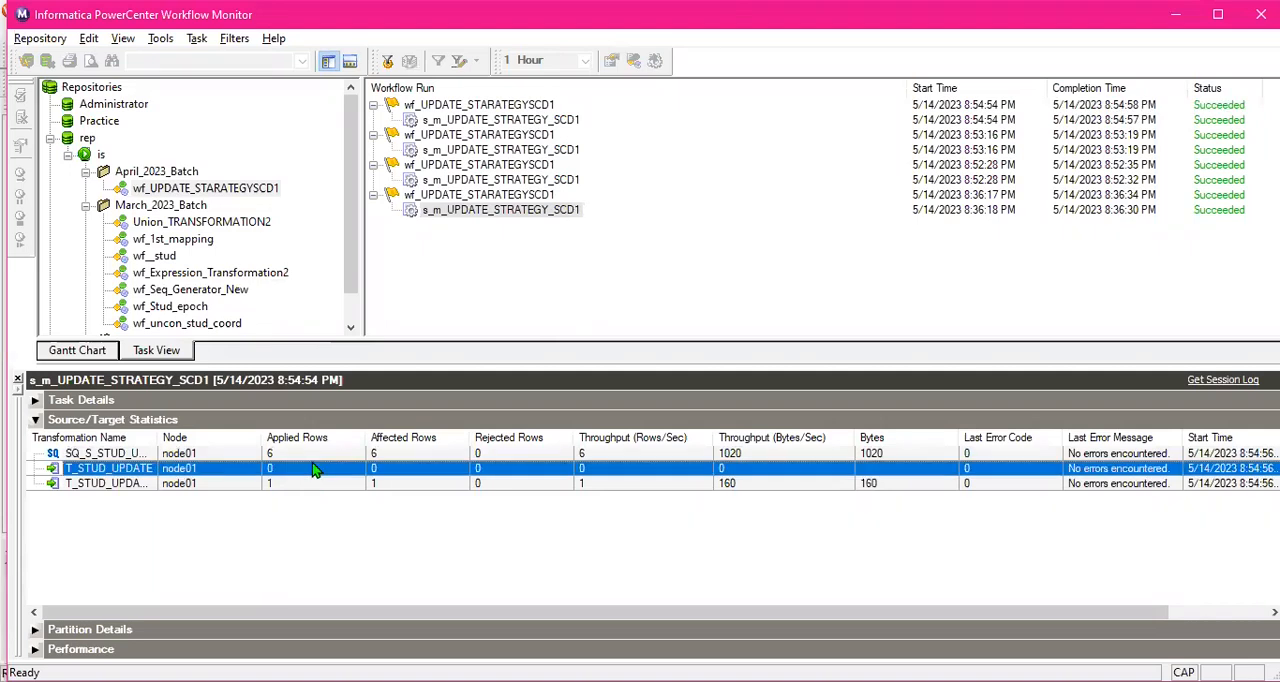
click(333, 486)
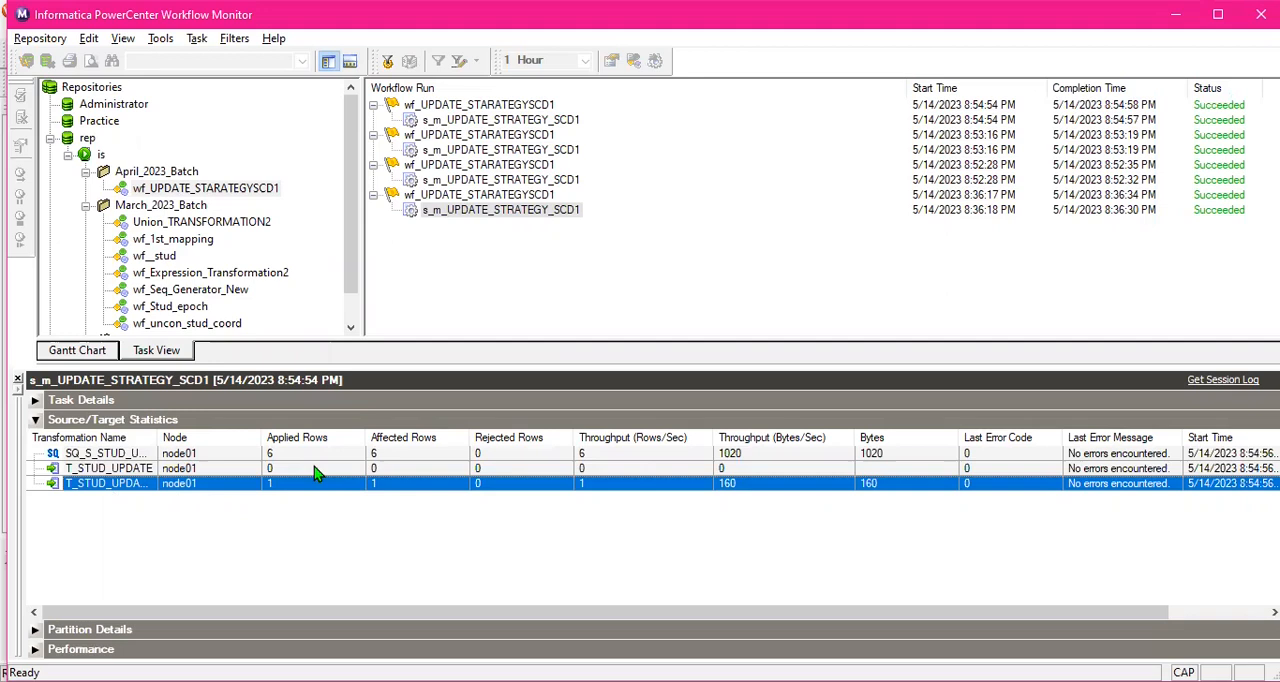
click(316, 470)
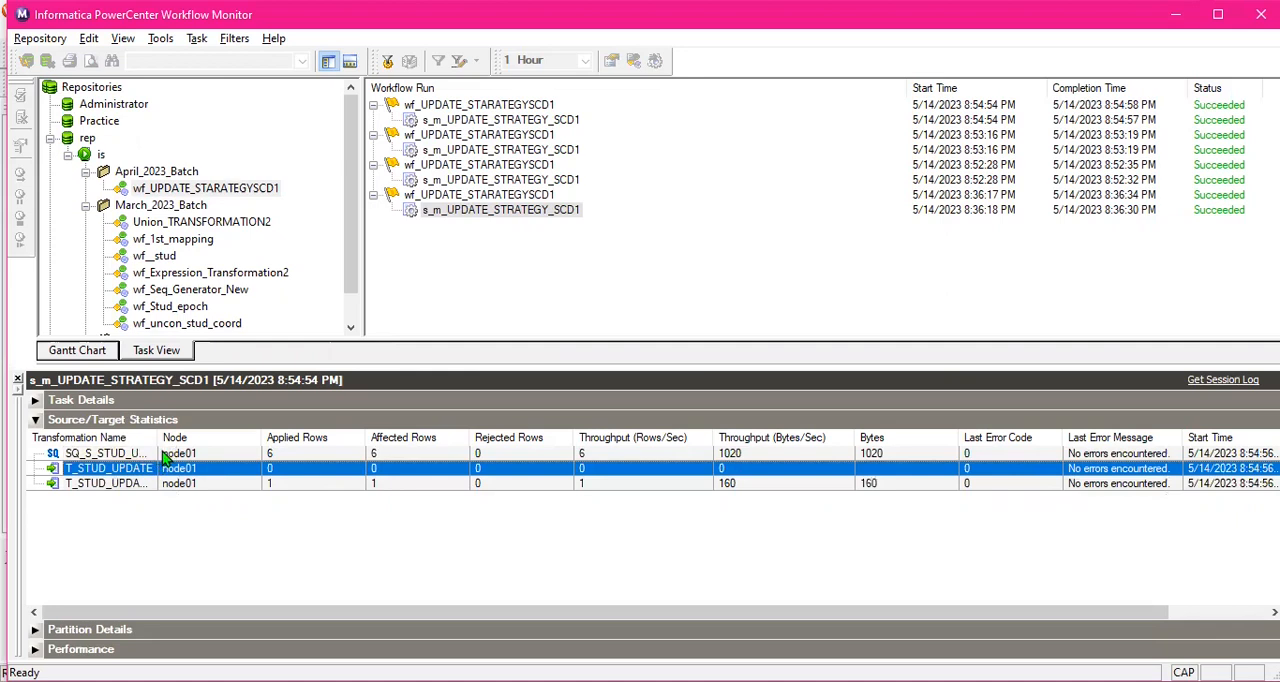
click(316, 484)
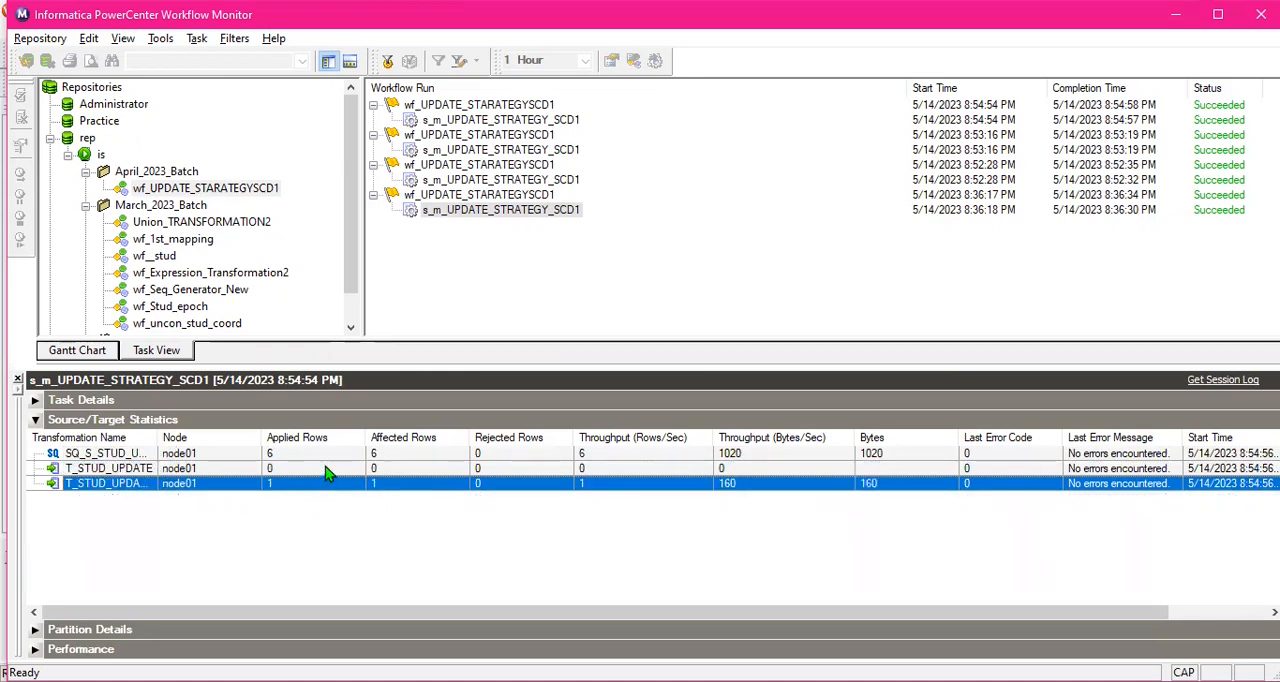
click(330, 469)
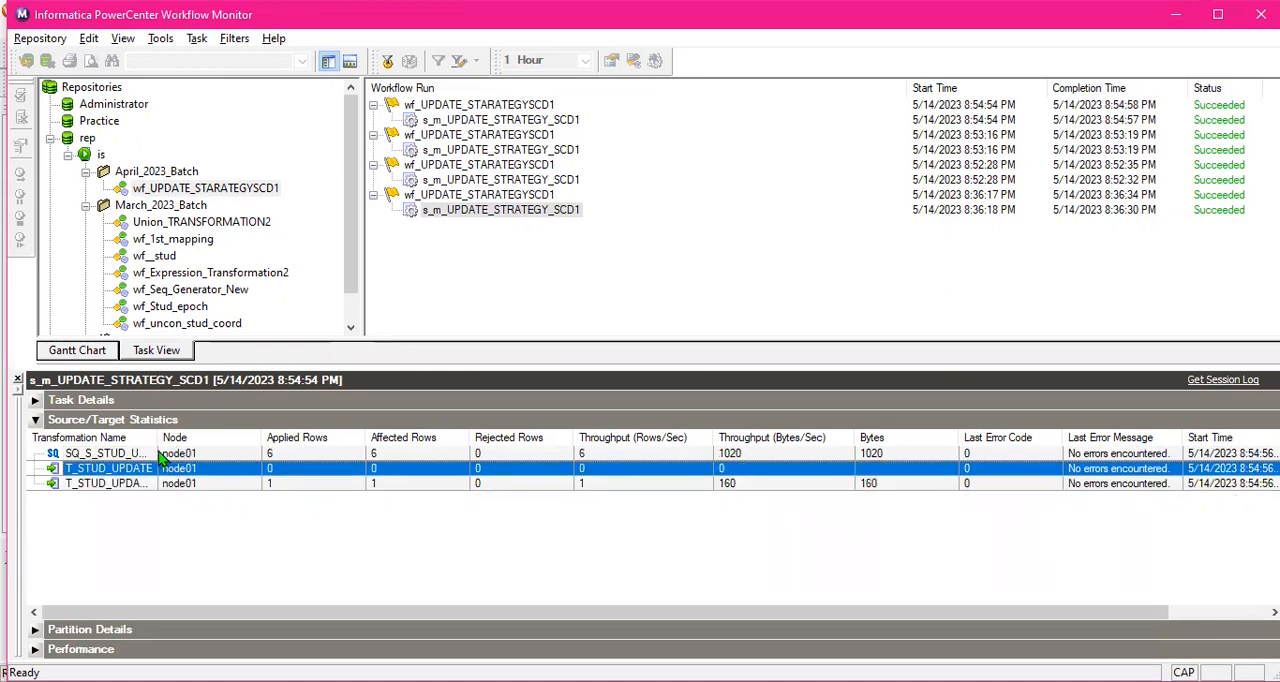
click(324, 486)
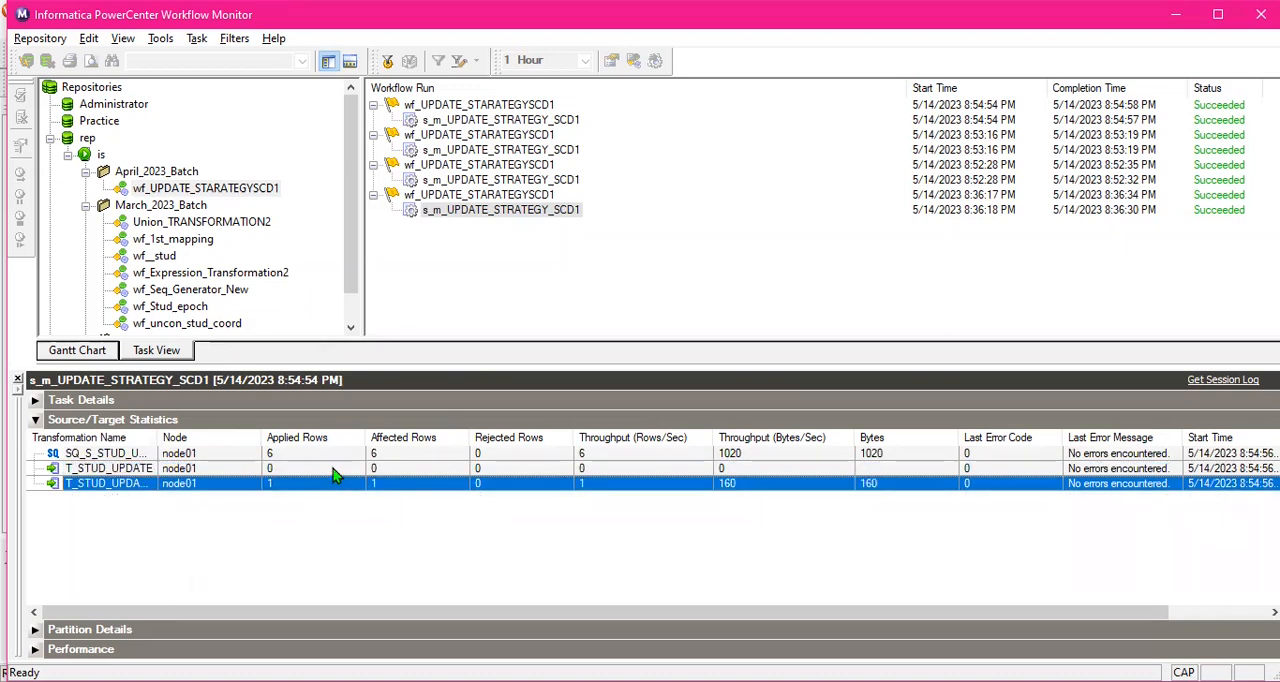
click(338, 474)
click(393, 486)
click(310, 470)
click(306, 486)
click(313, 472)
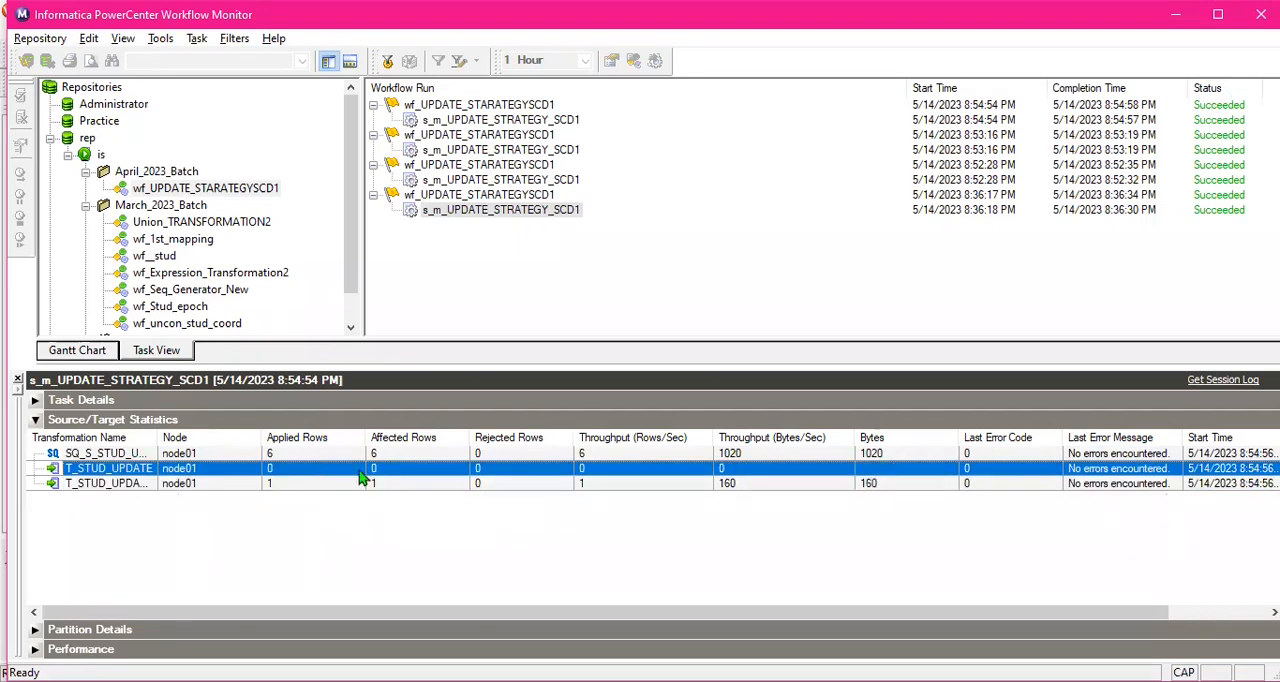
click(392, 487)
click(410, 474)
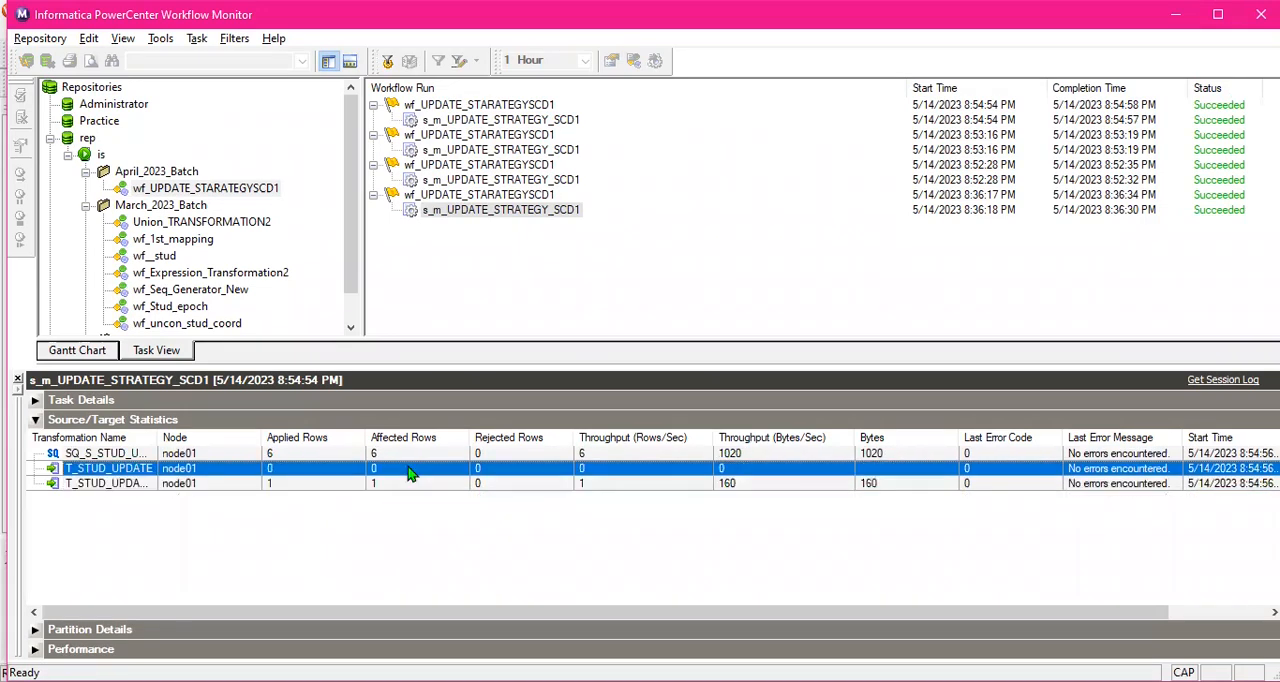
click(310, 488)
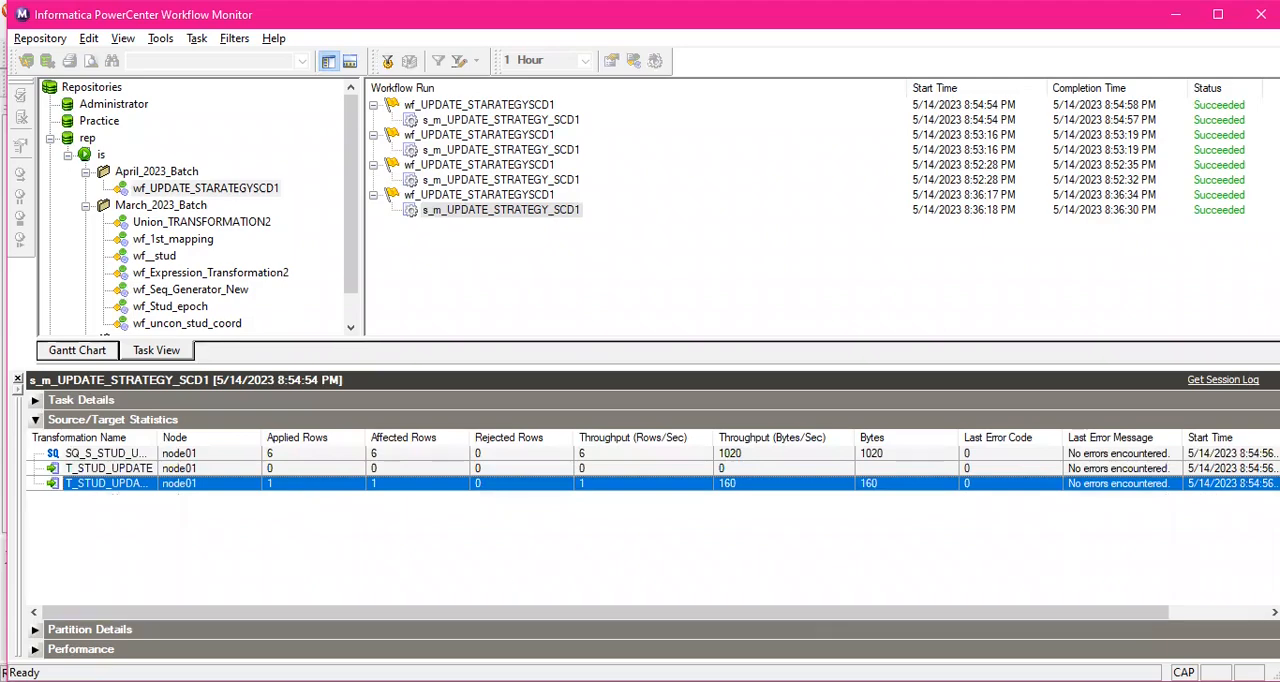
- Insert a new row into the S_STUD_UPDATE table data in SQL Developer with STUD_ID 106 and the student's name
key(alt+Tab)
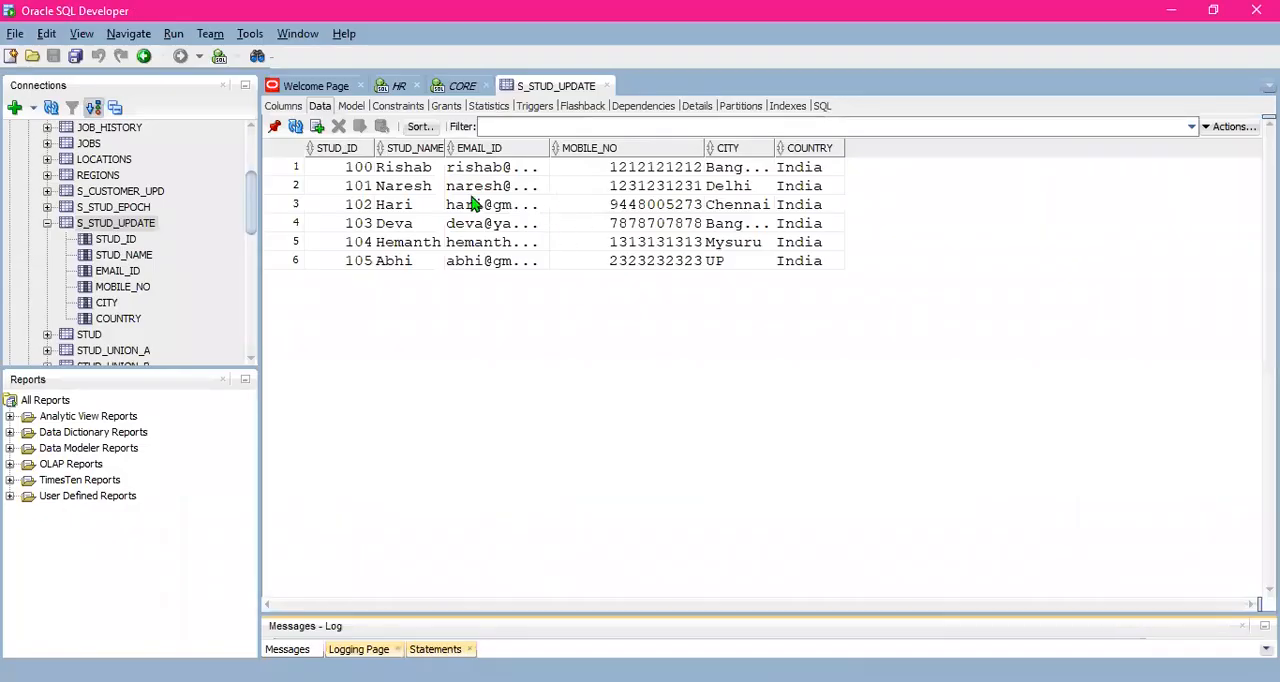
click(317, 126)
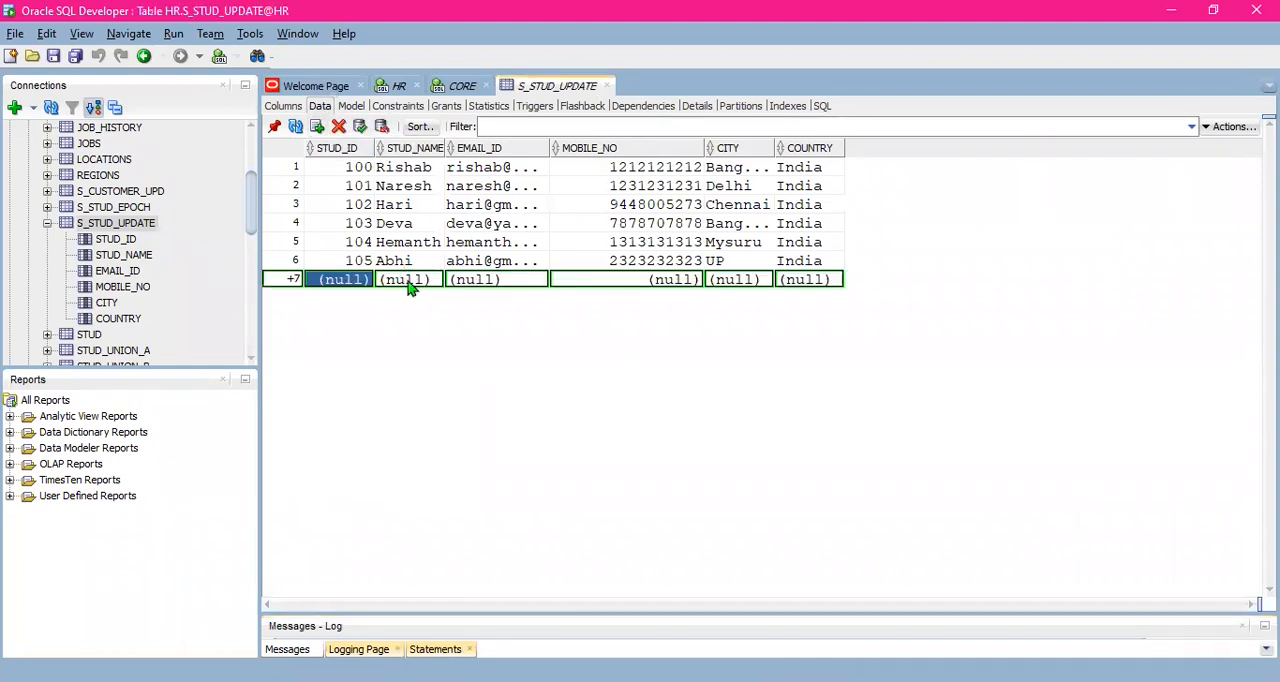
click(352, 279)
text(1)
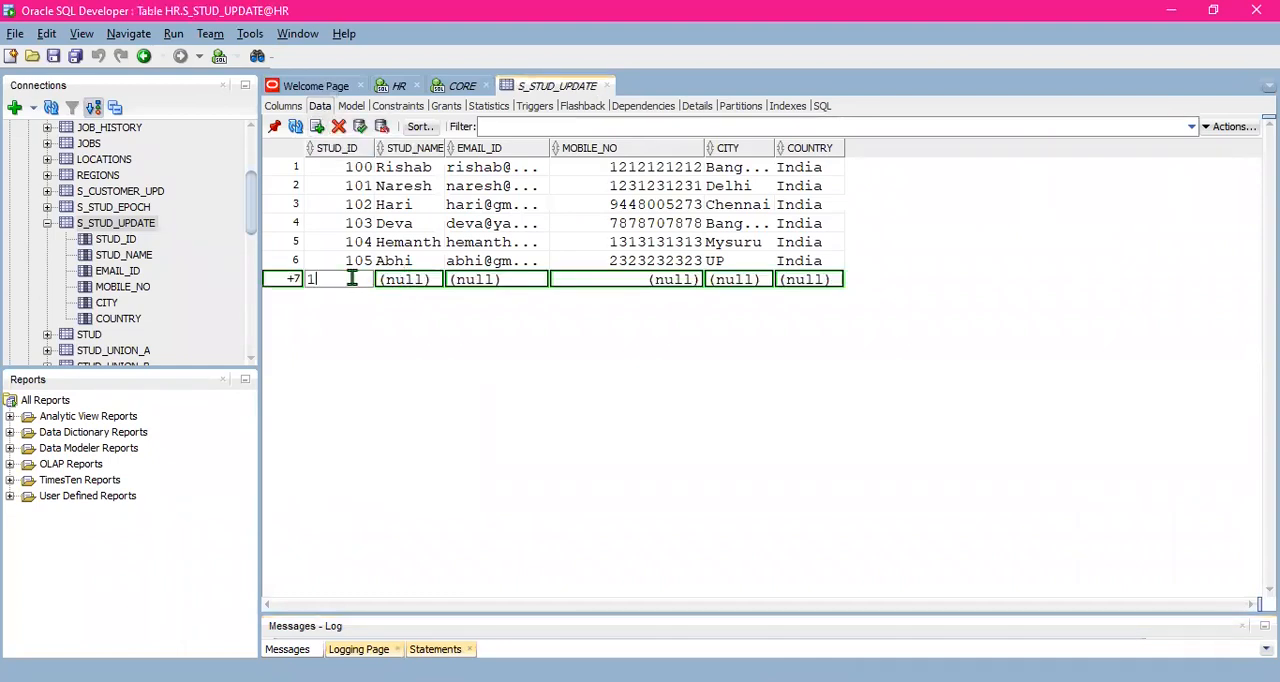
text(06)
click(400, 280)
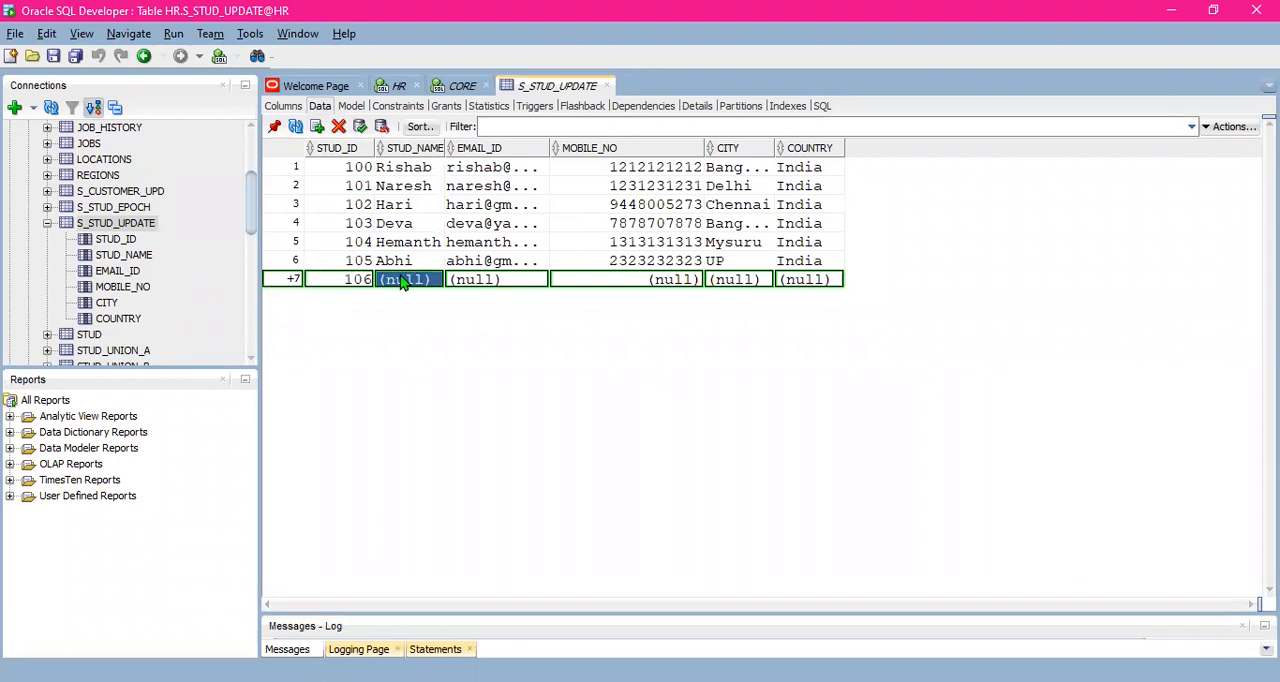
text(Sonu)
- Fill in the new S_STUD_UPDATE row's email address and ten-digit mobile number
click(501, 283)
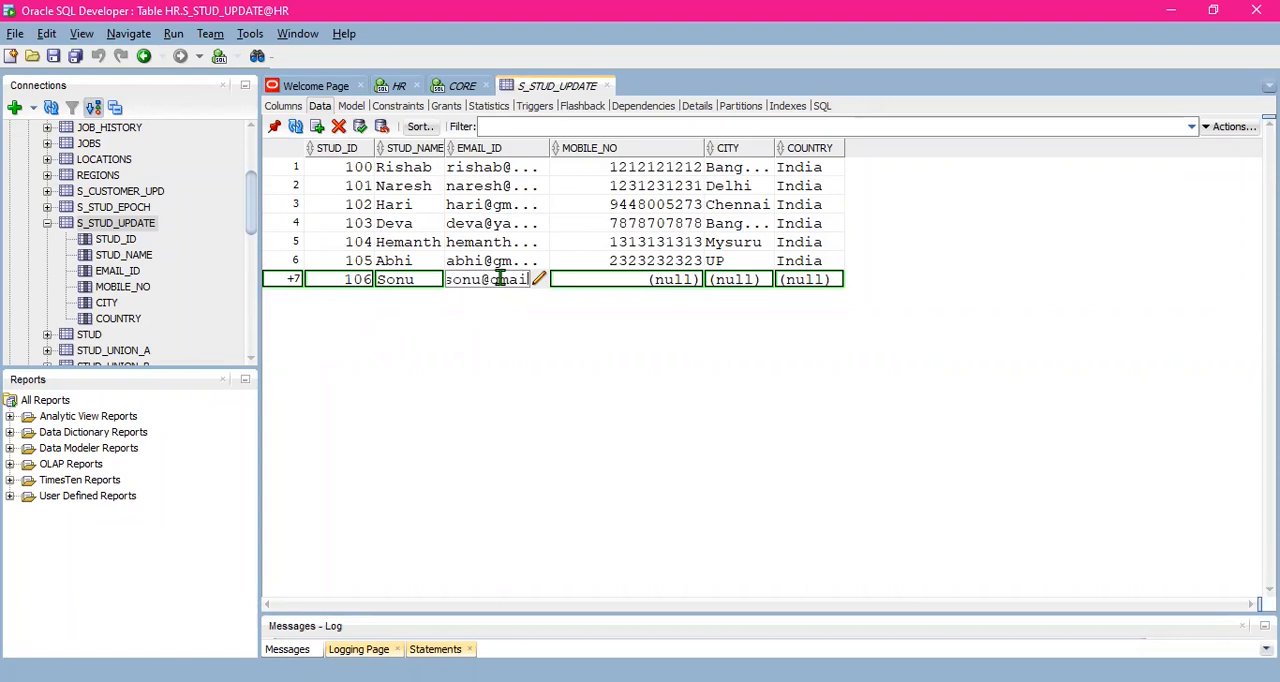
click(600, 283)
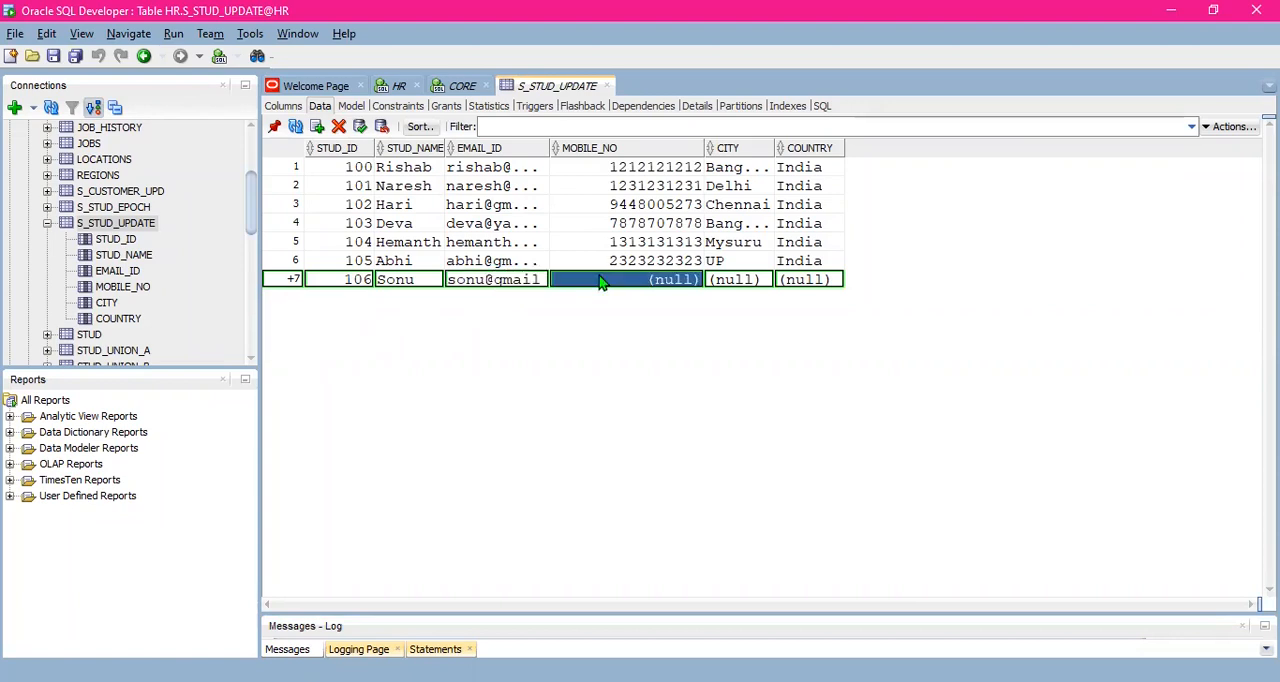
text(3434343)
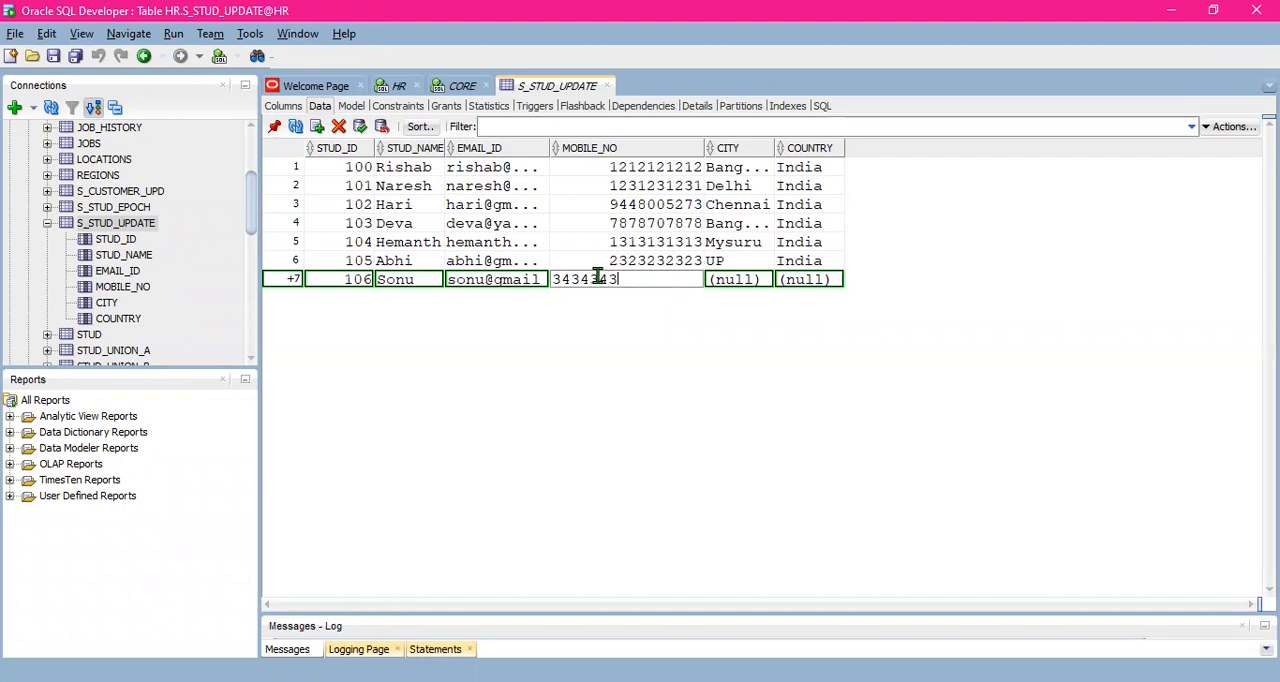
text(343)
click(657, 262)
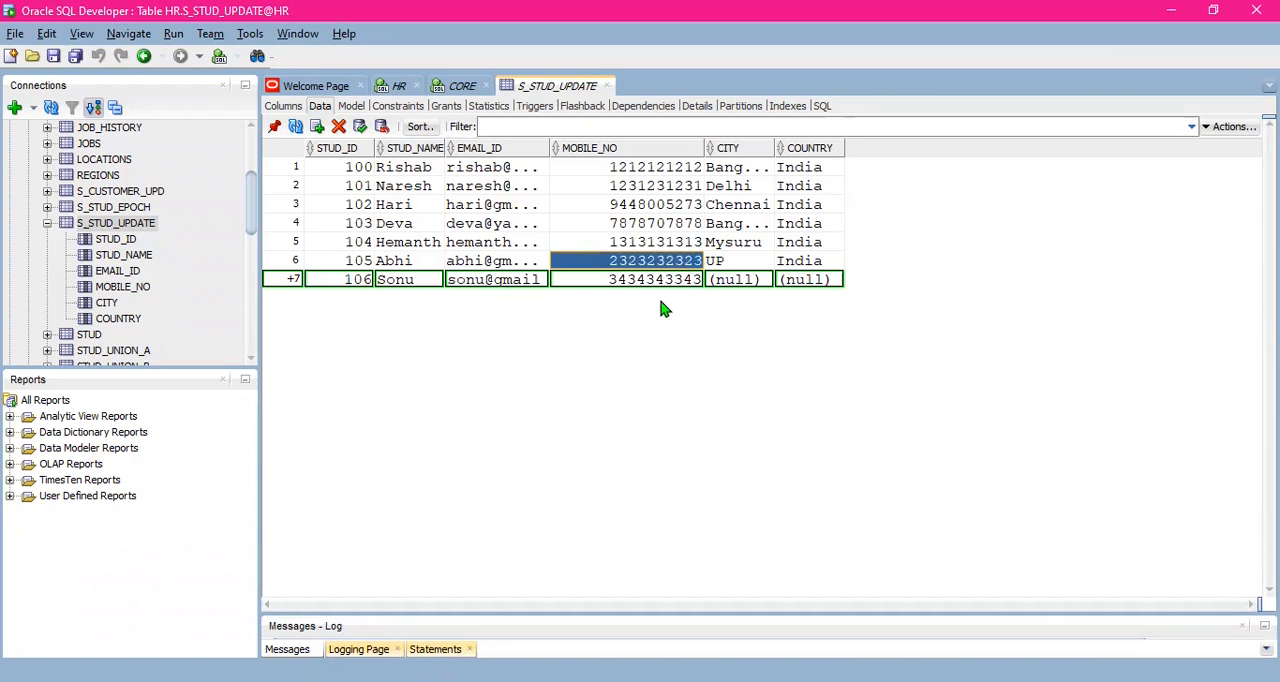
- Set the city of the new STUD_ID 106 row in S_STUD_UPDATE to mysuru
click(745, 284)
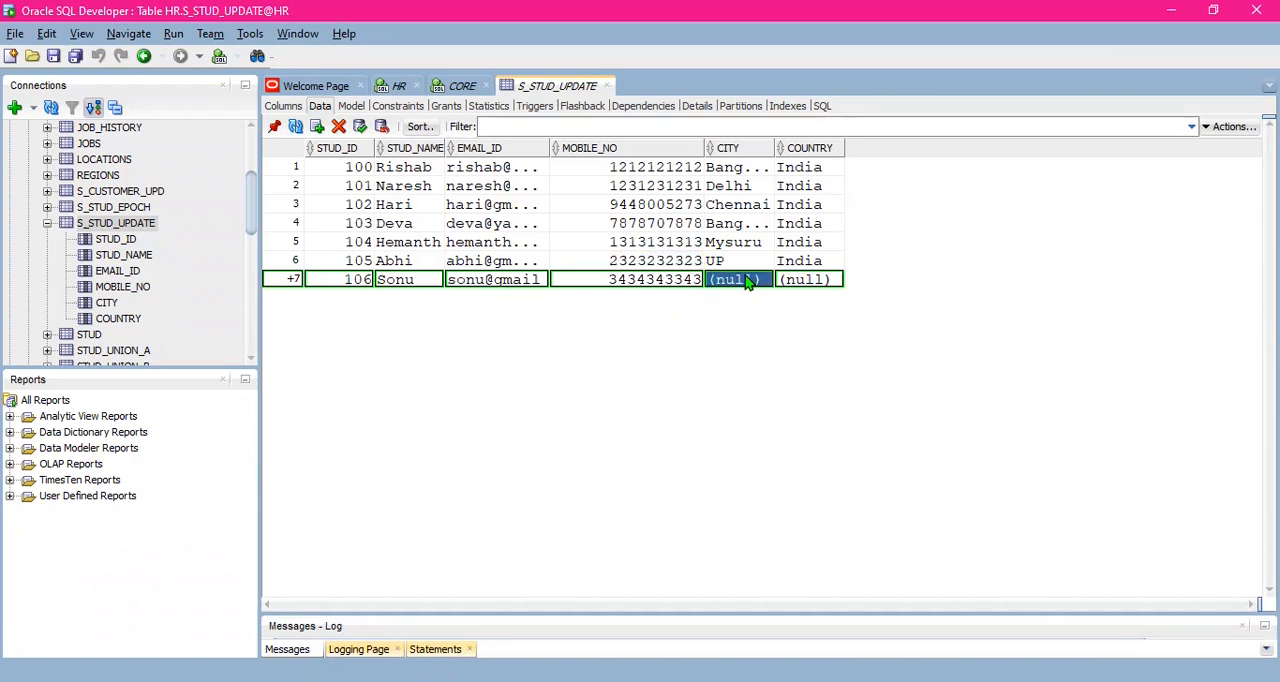
click(744, 277)
text(m)
text(usur)
text(u)
key(BackSpace)
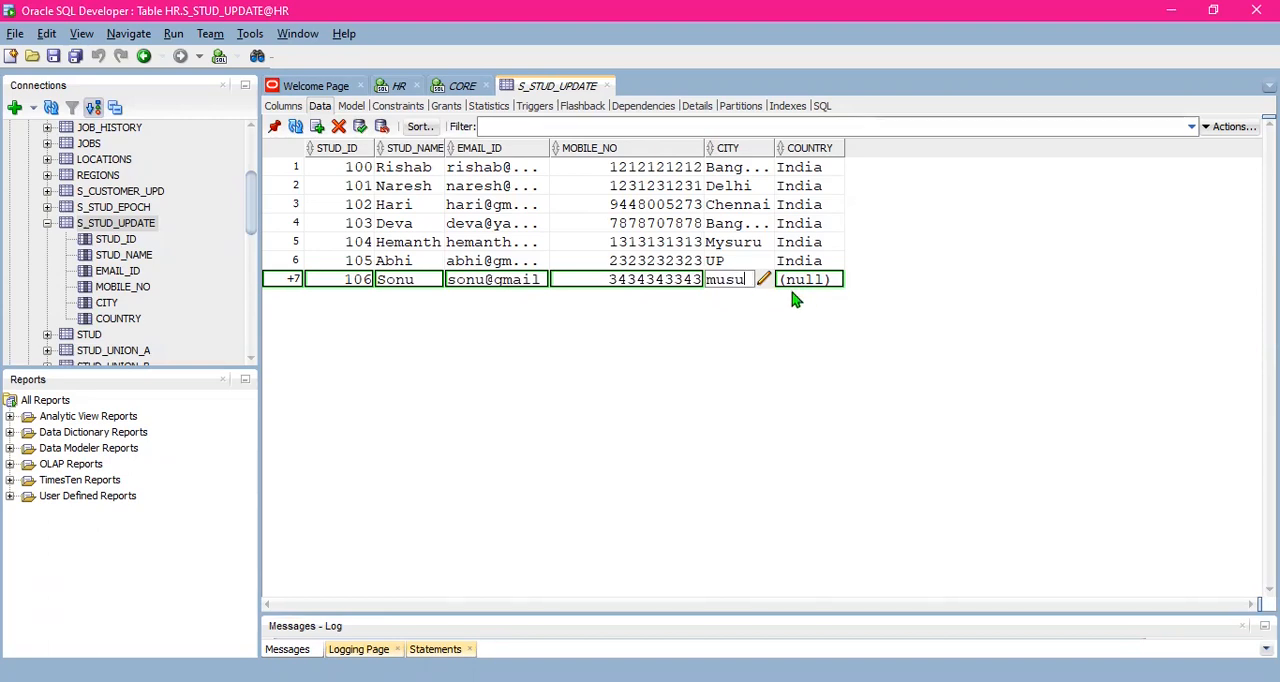
text(uru)
click(813, 285)
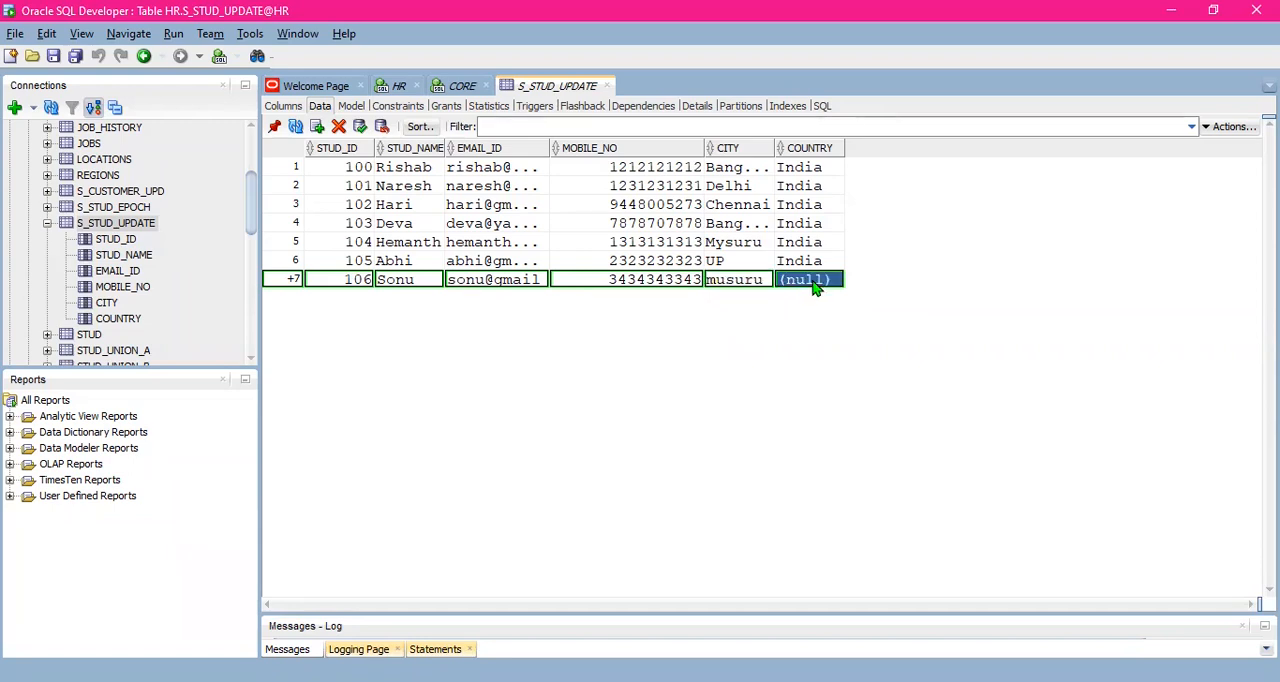
click(724, 282)
key(BackSpace)
text(y)
- Set the new STUD_ID 106 row's country to India and commit the insert to S_STUD_UPDATE
click(815, 280)
click(812, 262)
click(806, 281)
click(800, 264)
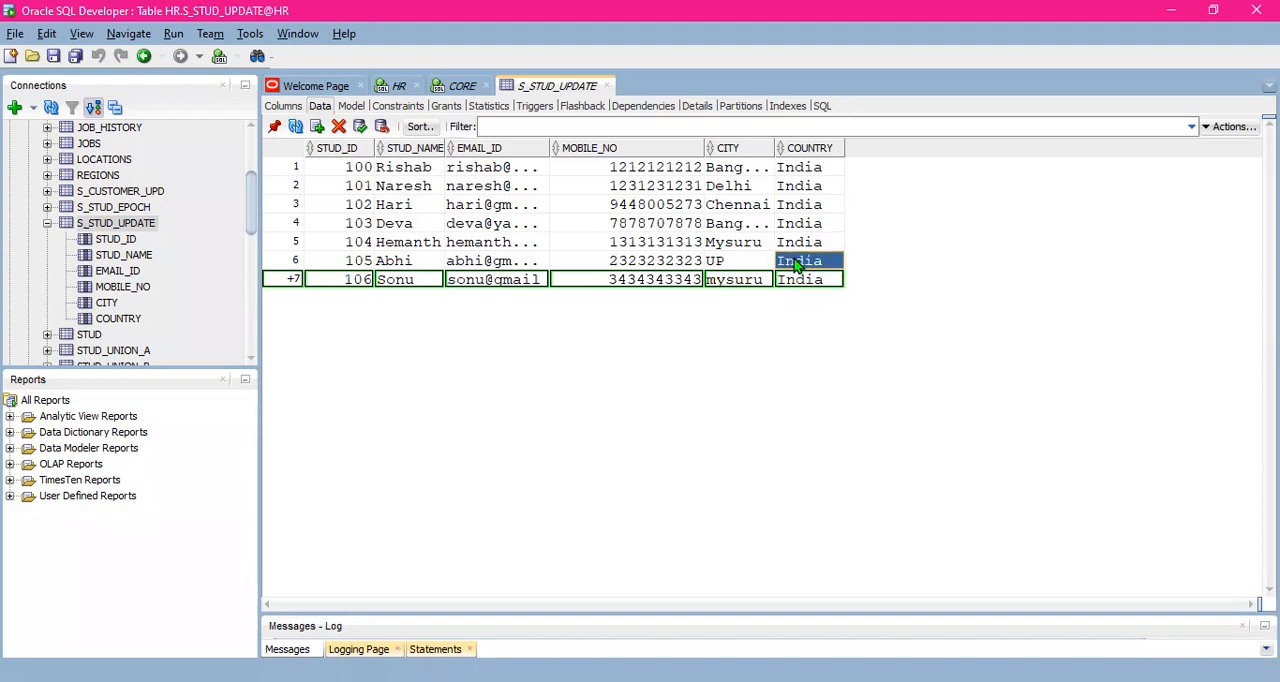
click(797, 287)
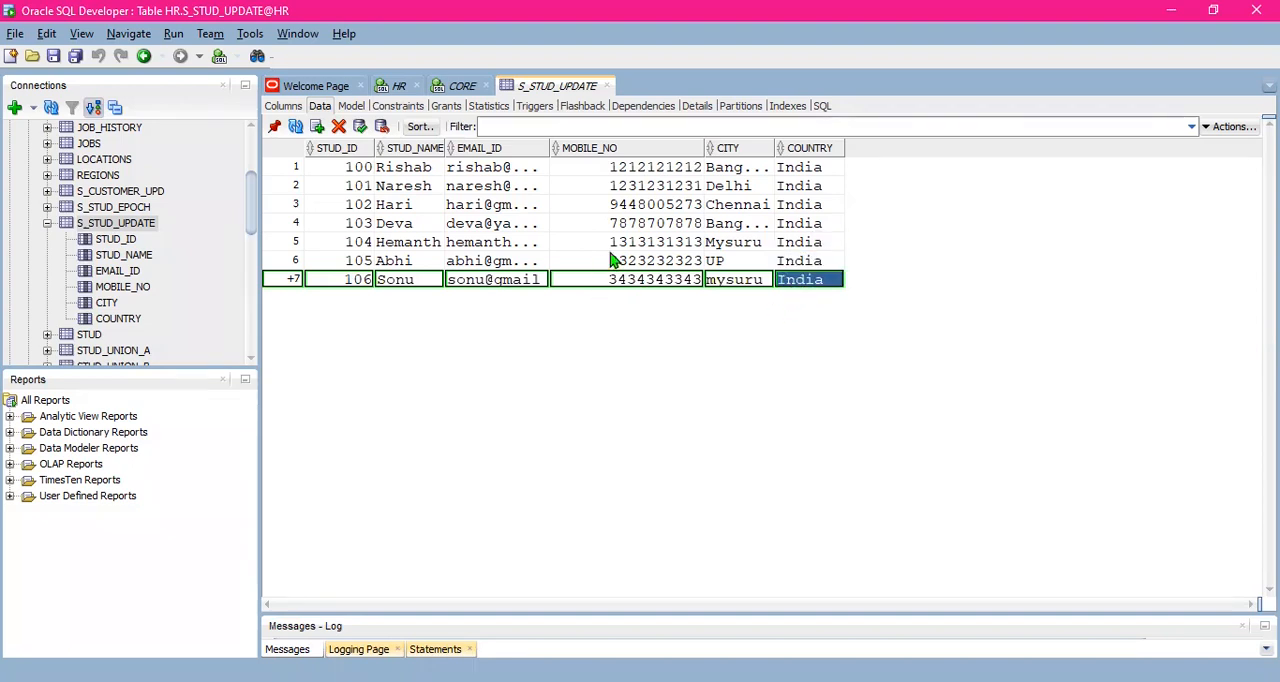
click(613, 260)
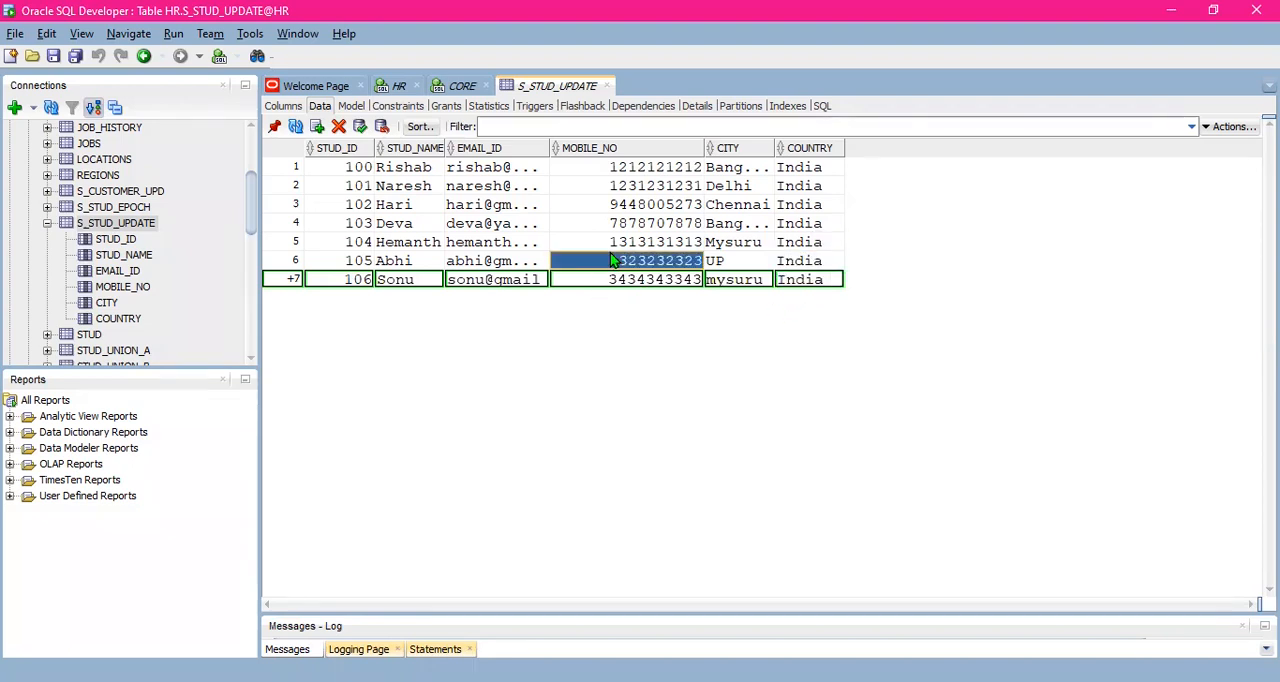
click(361, 127)
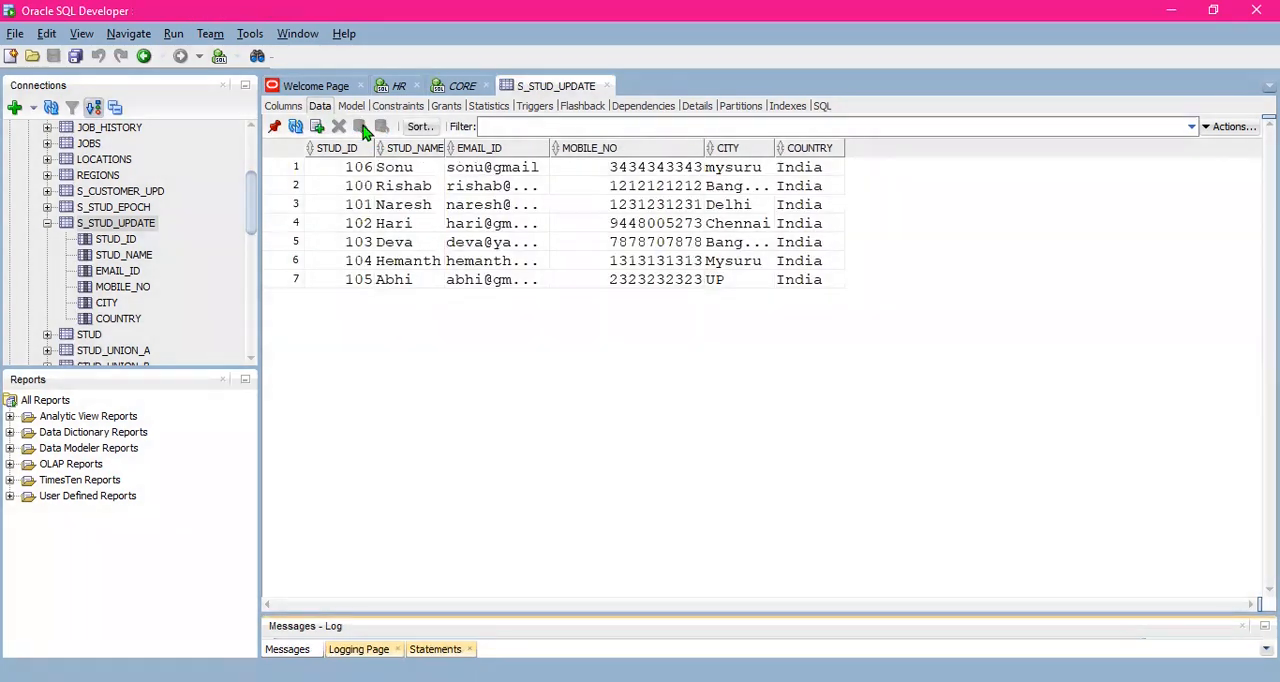
- Enlarge the message log and review the executed UPDATE and INSERT statements for S_STUD_UPDATE
drag(592, 619, 589, 399)
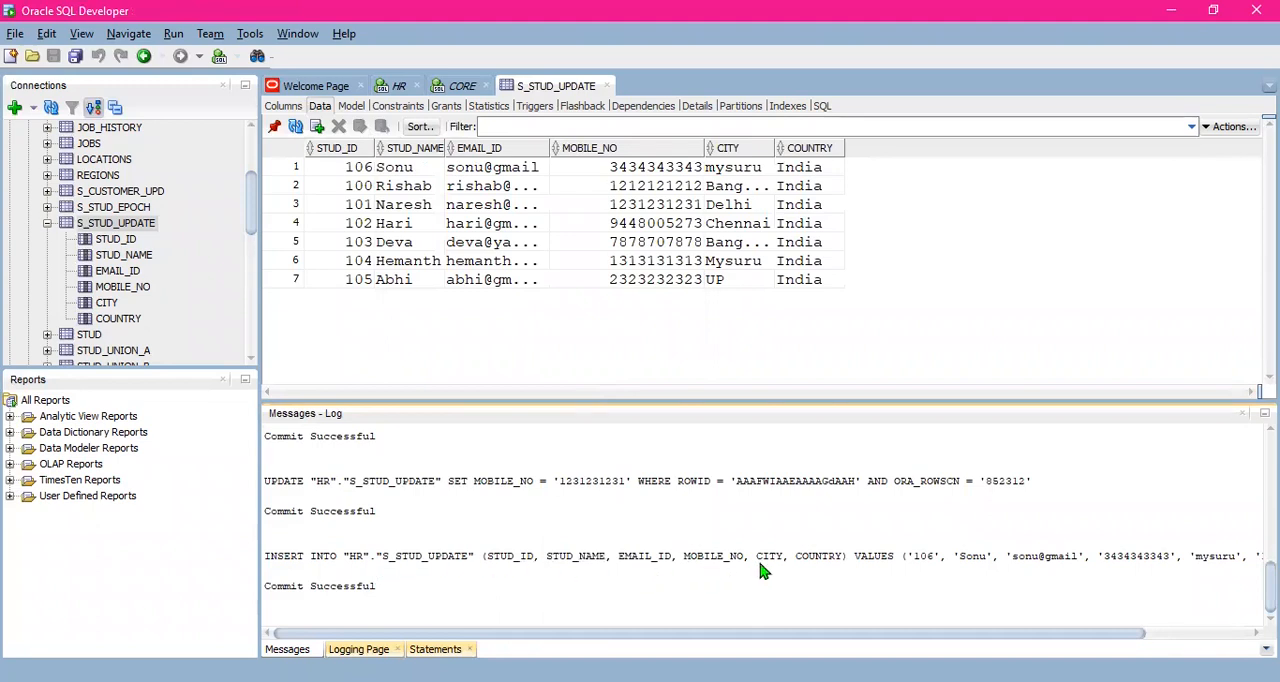
scroll(694, 530, up, 2)
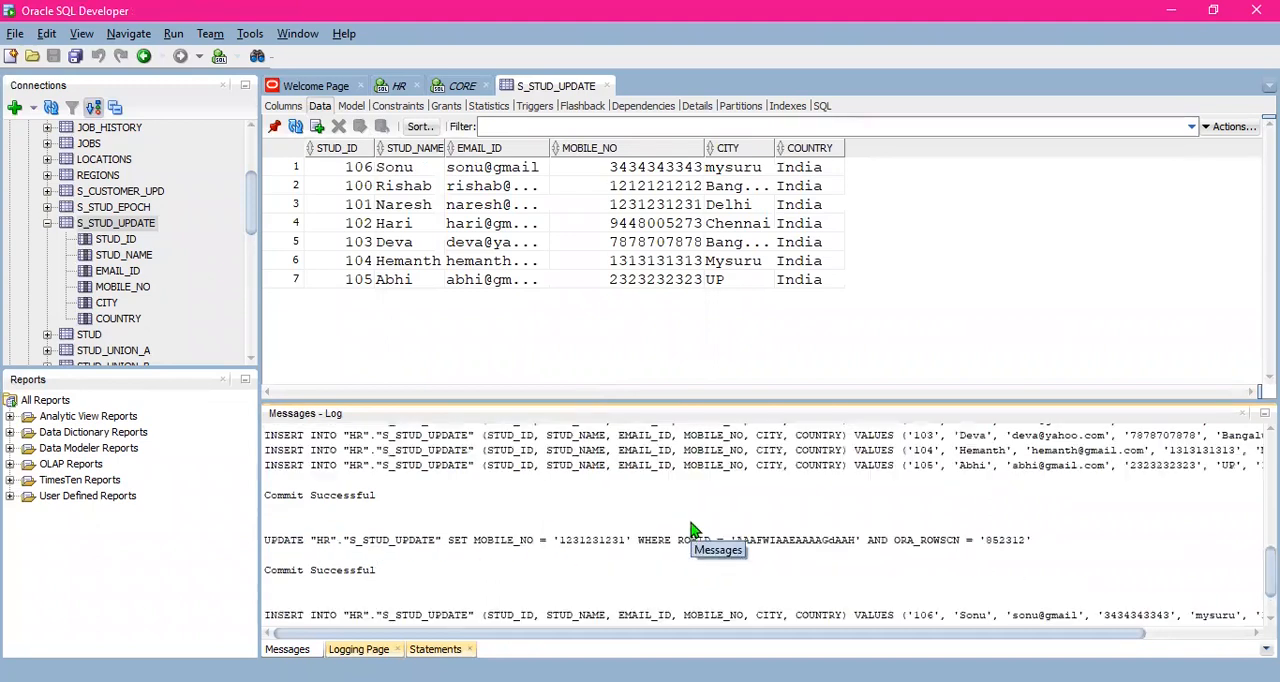
scroll(694, 530, down, 2)
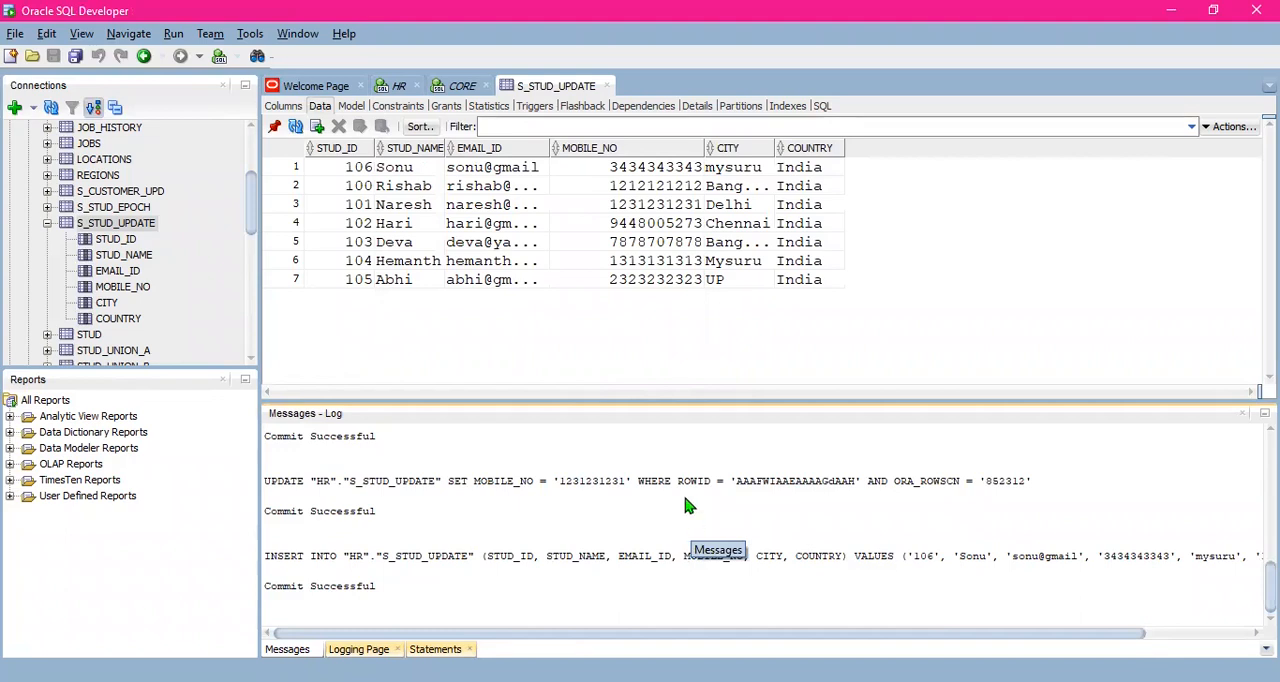
scroll(670, 500, up, 3)
scroll(625, 495, down, 3)
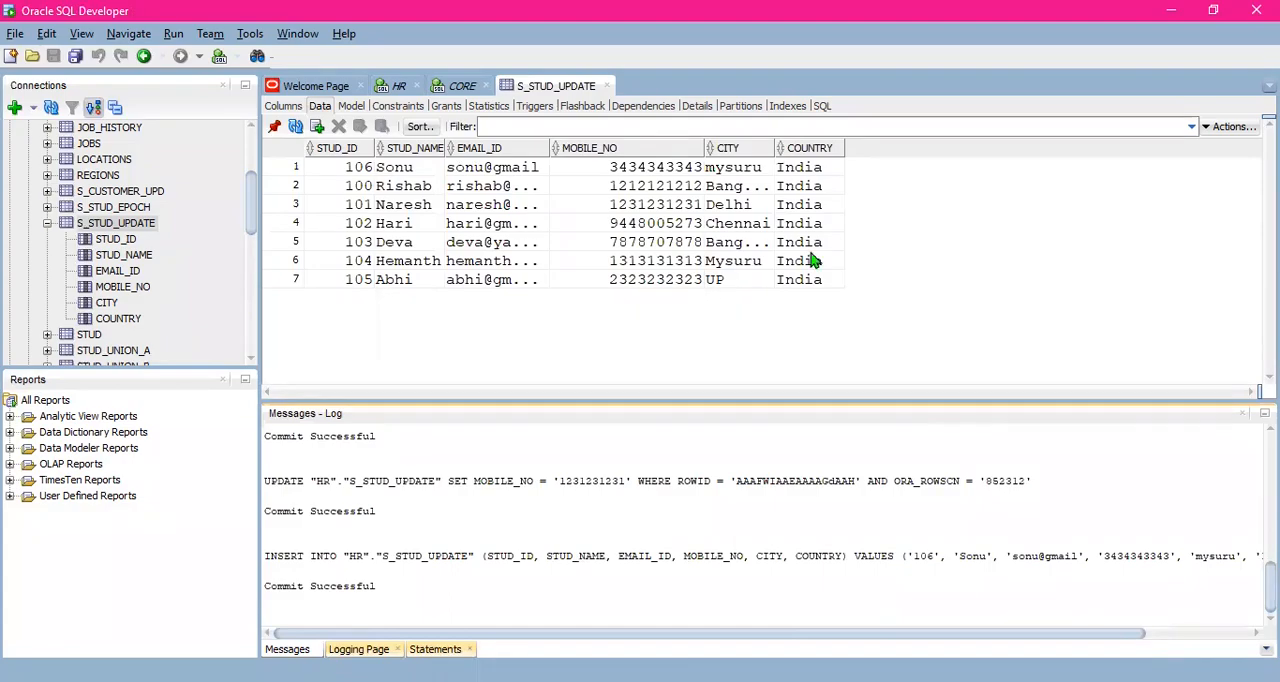
- Switch to Workflow Monitor and compare the applied and affected rows of the source and both T_STUD_UPDATE targets for the latest session run
key(alt+Tab)
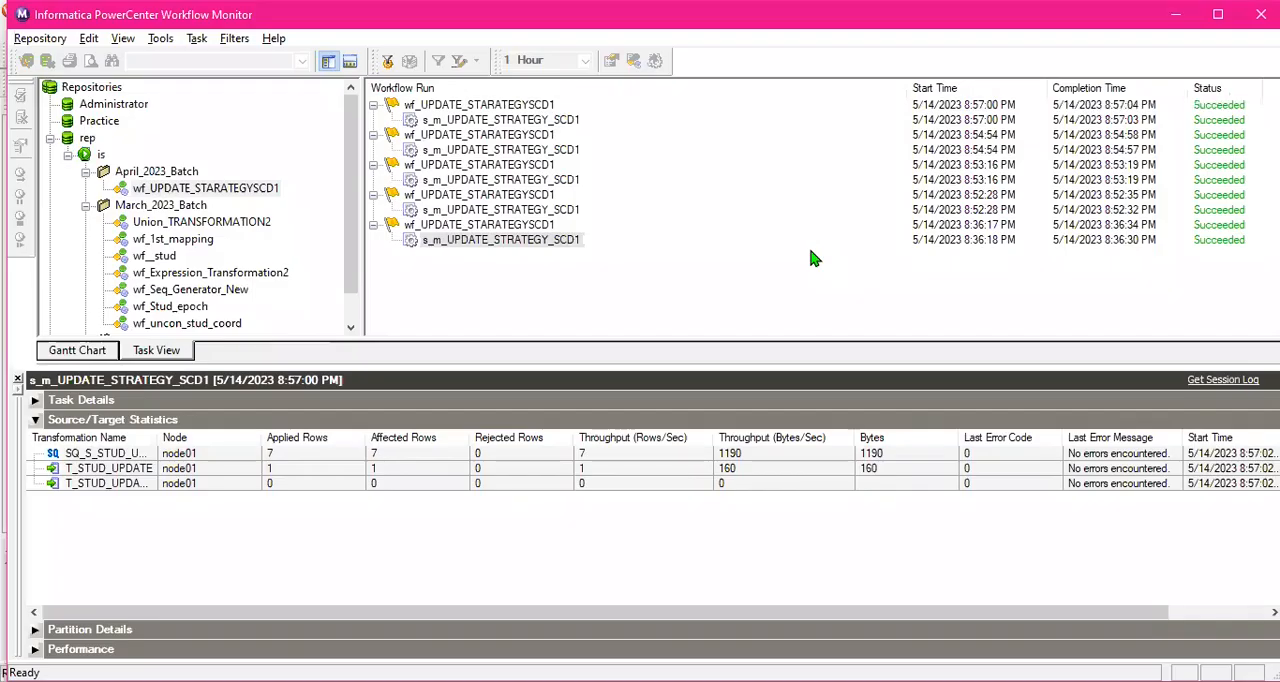
click(334, 469)
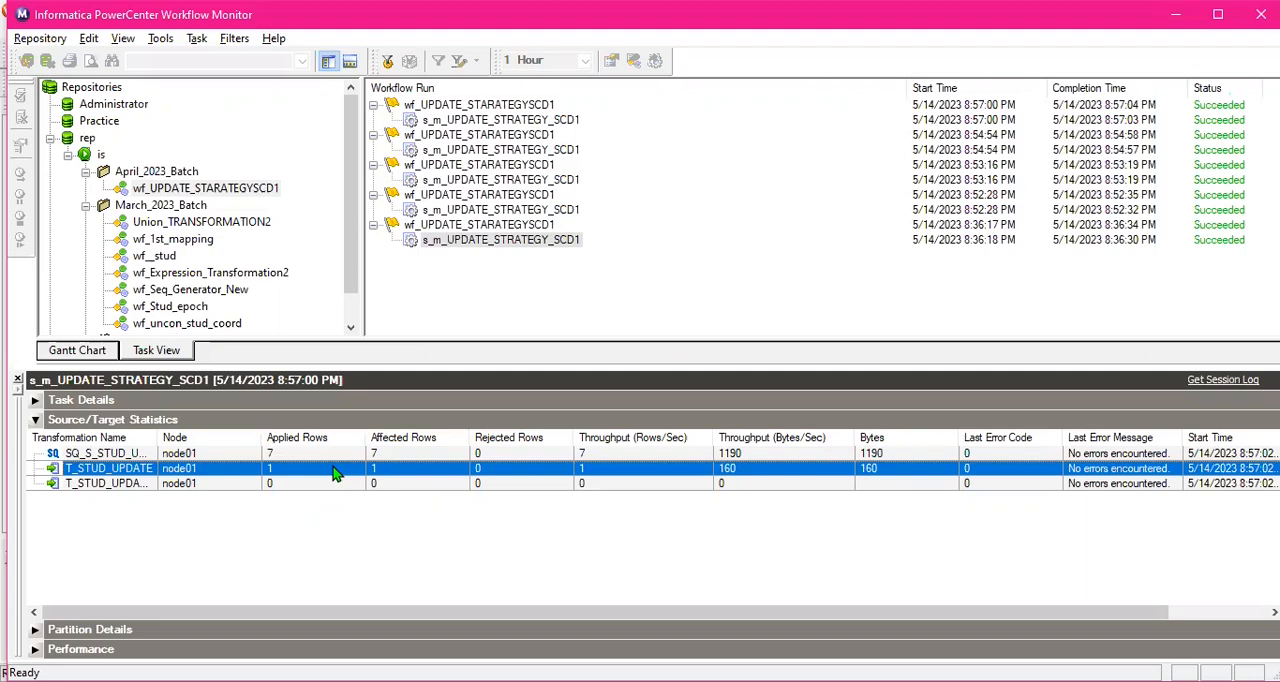
click(343, 484)
click(345, 470)
click(340, 485)
click(347, 468)
click(340, 485)
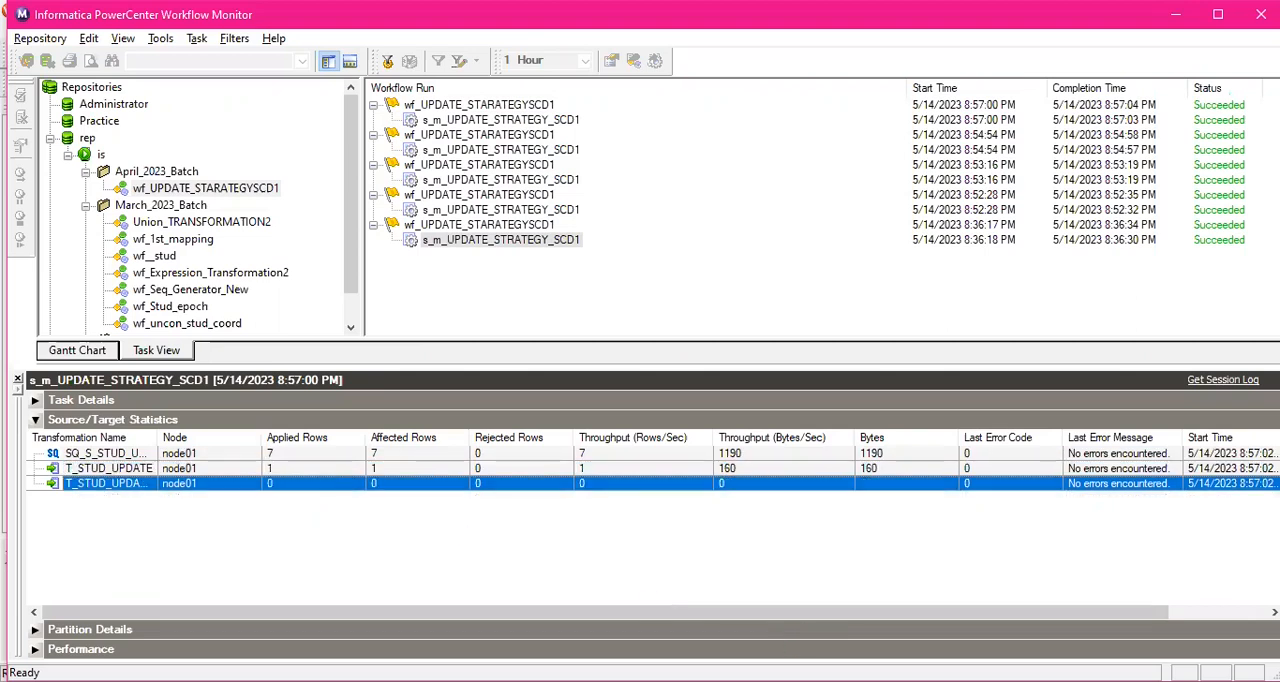
- Switch to SQL Developer, run select * from T_STUD_UPDATE in the CORE worksheet, and enlarge the result area to check the loaded rows
key(alt+Tab)
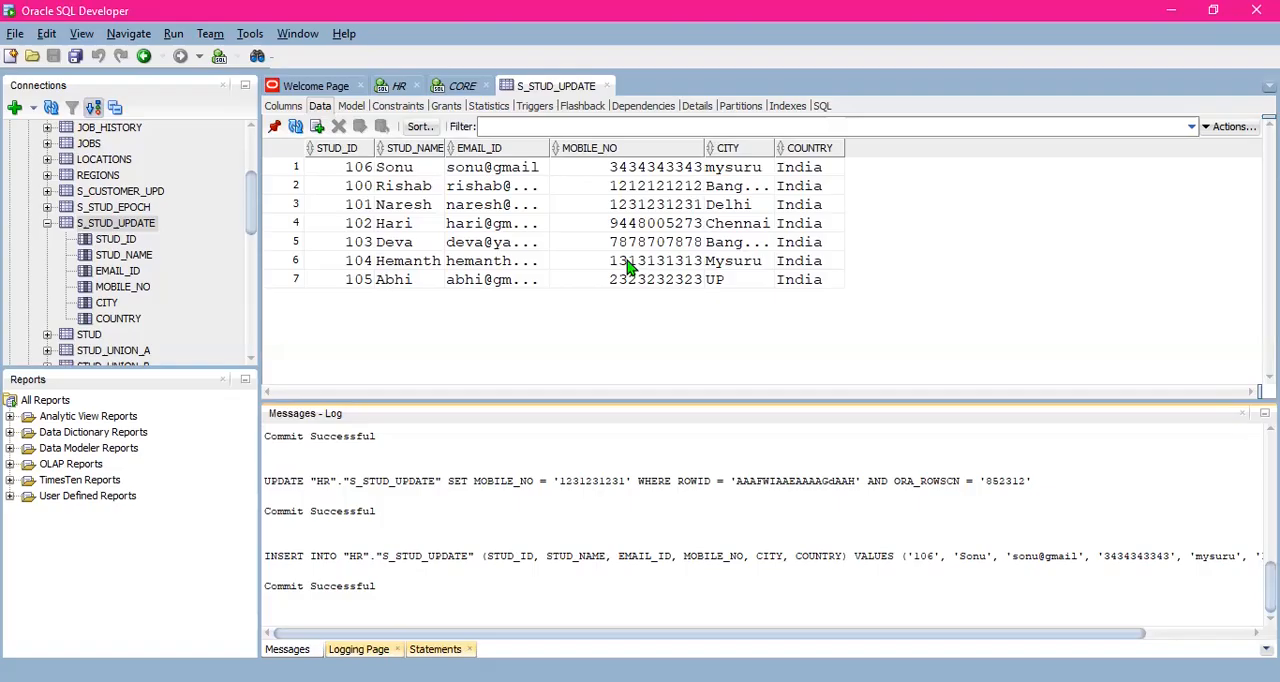
click(462, 85)
drag(586, 178, 590, 322)
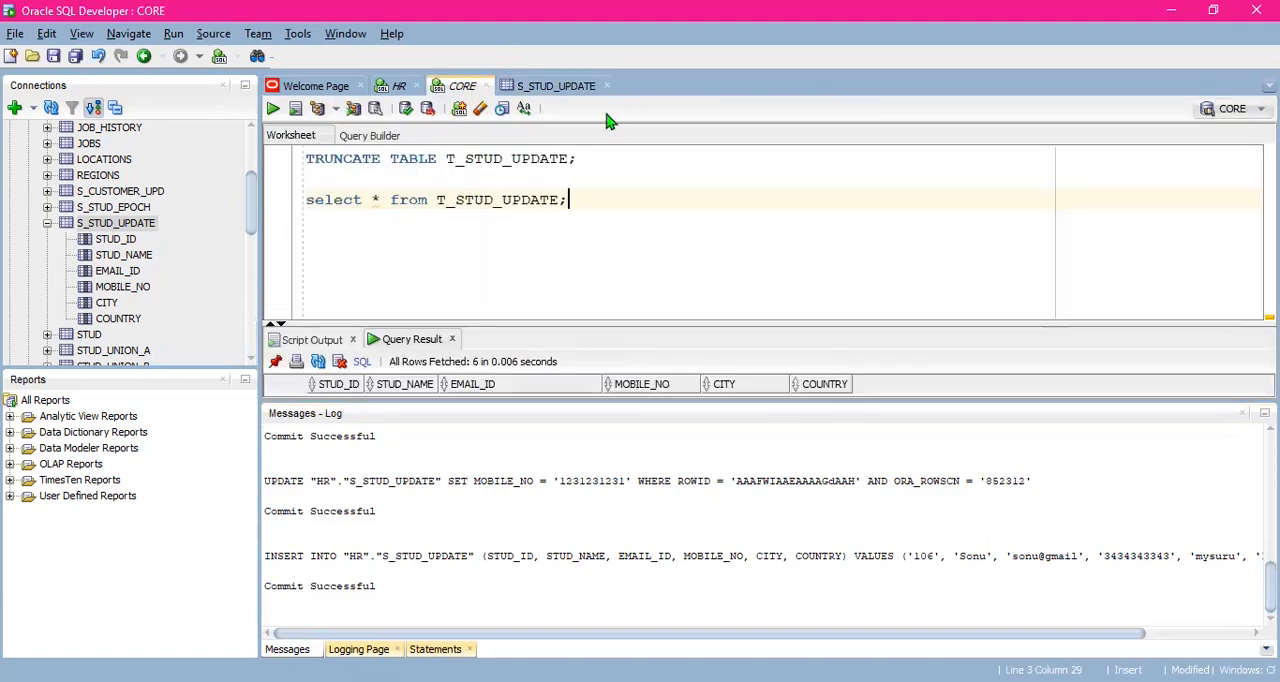
triple_click(591, 197)
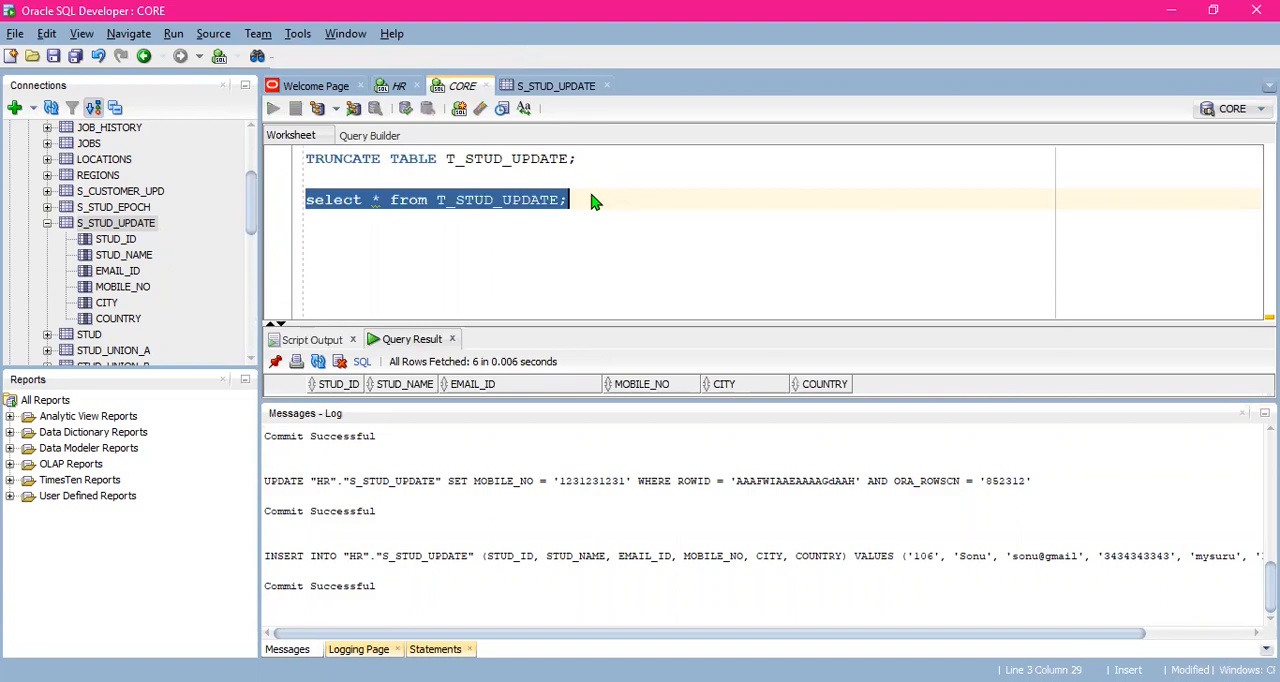
key(ctrl+Return)
click(586, 194)
drag(590, 412, 577, 556)
drag(626, 392, 640, 256)
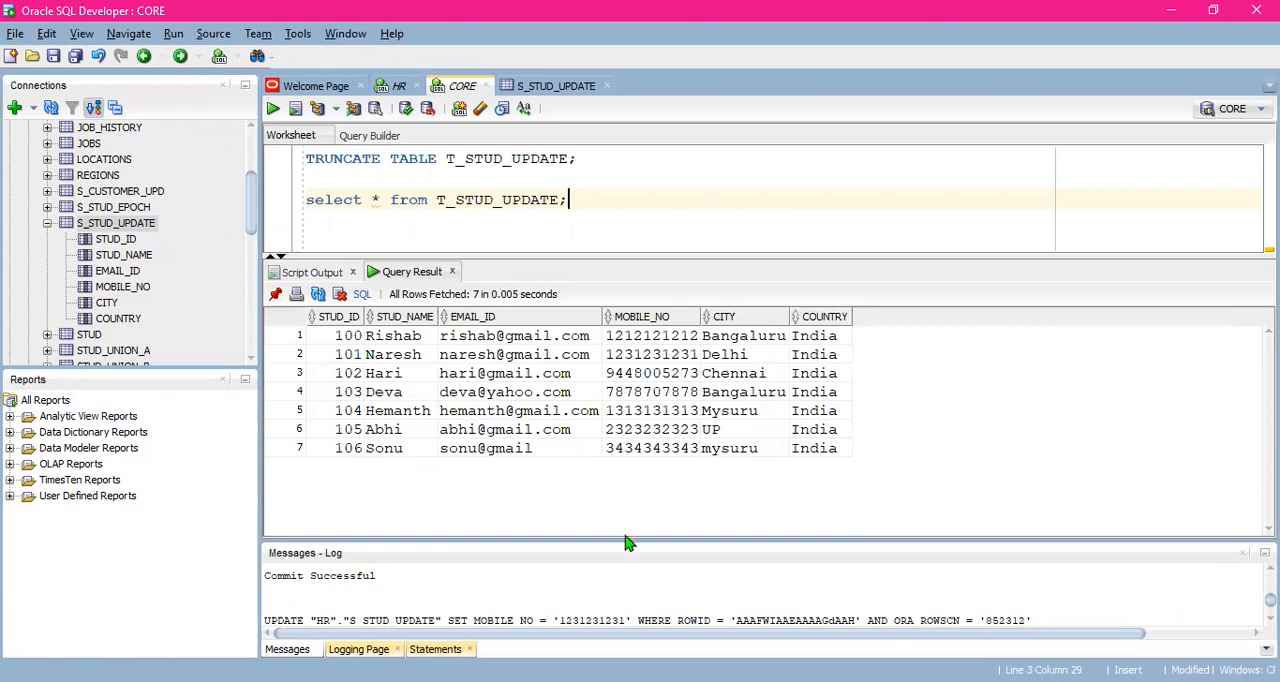
drag(623, 538, 620, 450)
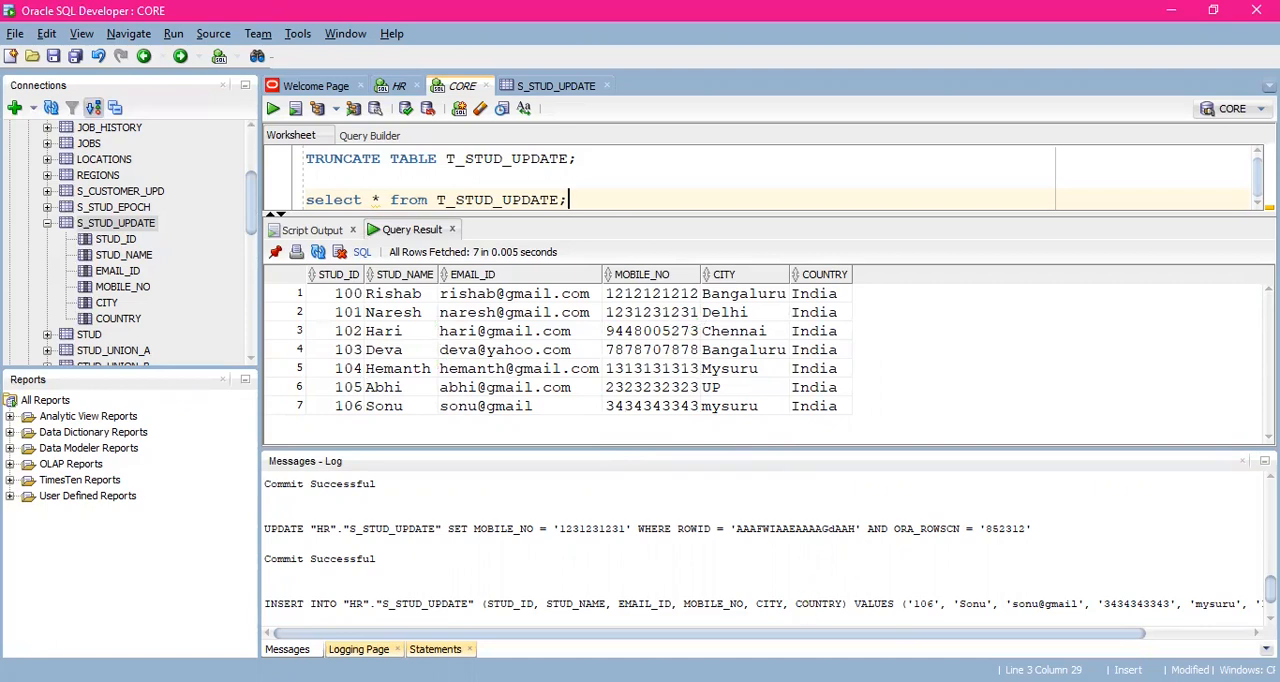
- Switch to the upd strategy STUDENT workbook in Excel and copy source rows A5:F10 into the Student Target table starting at J5
key(alt+Tab)
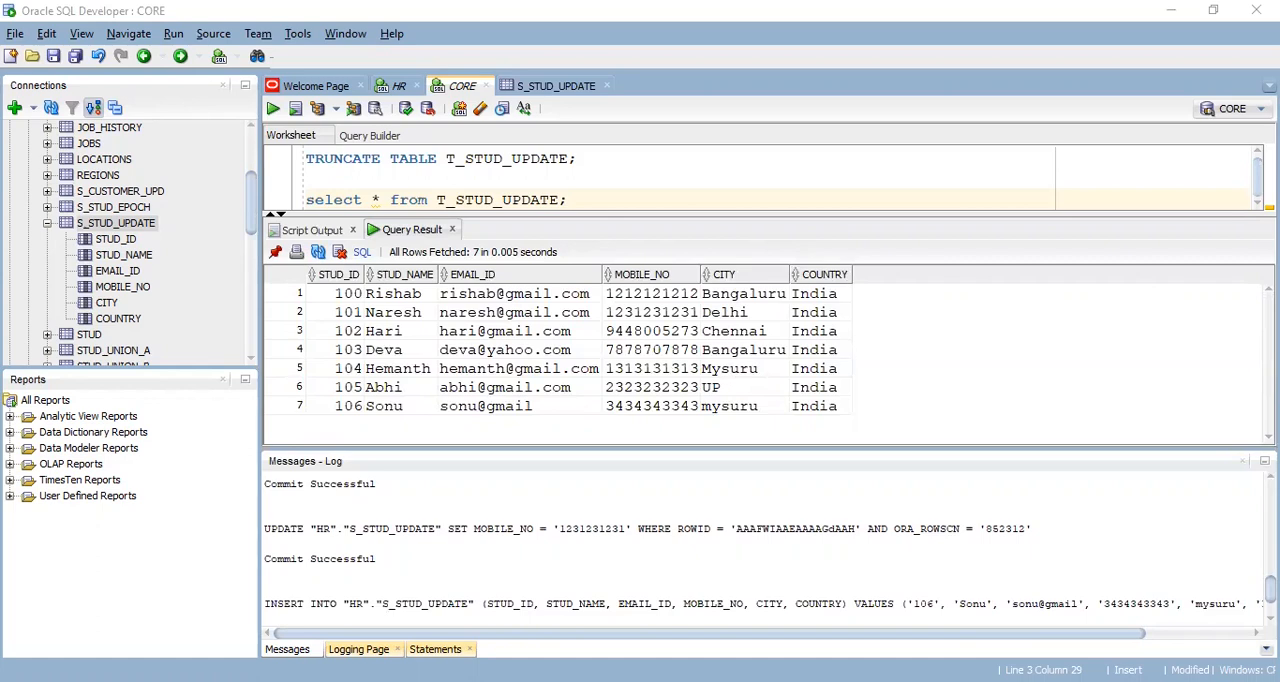
key(alt+Tab)
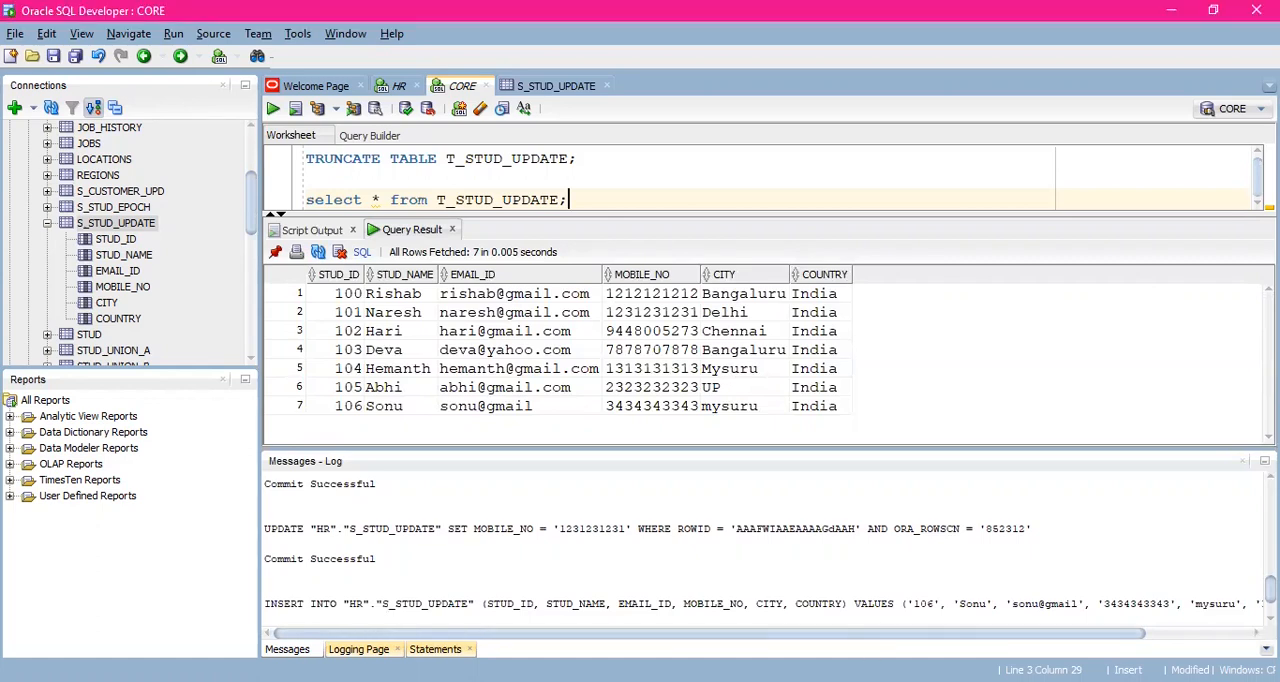
key(alt+Tab)
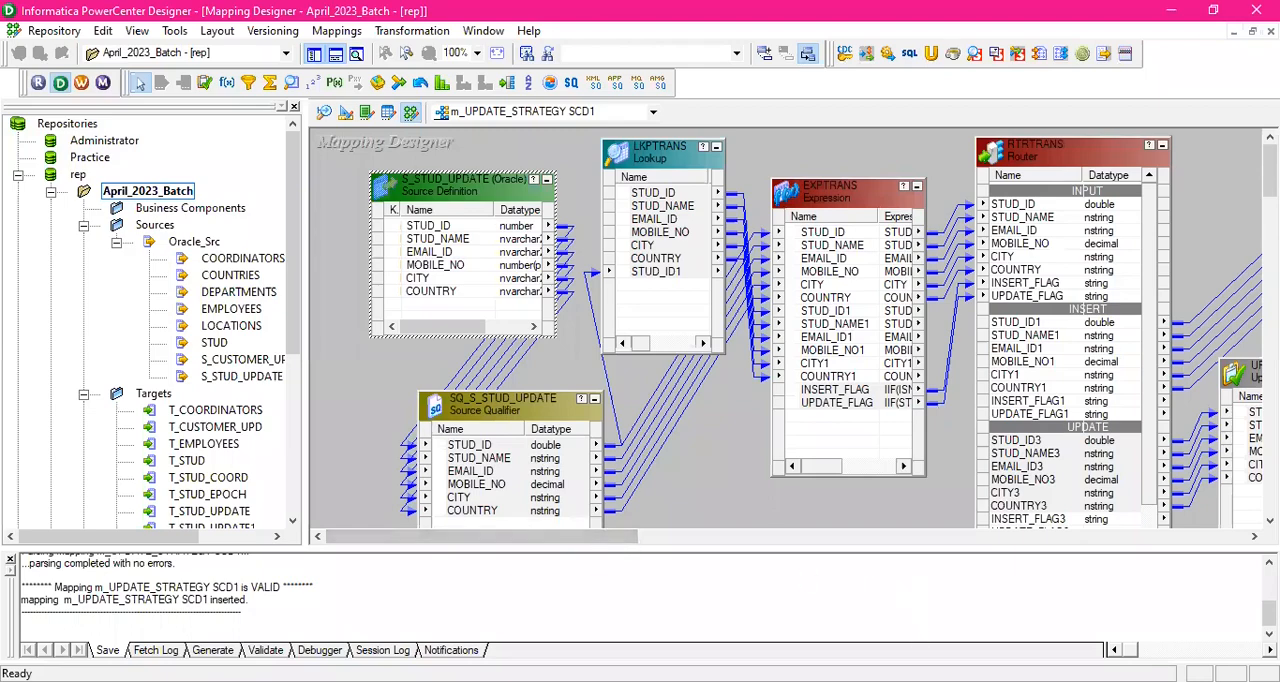
key(alt+Tab)
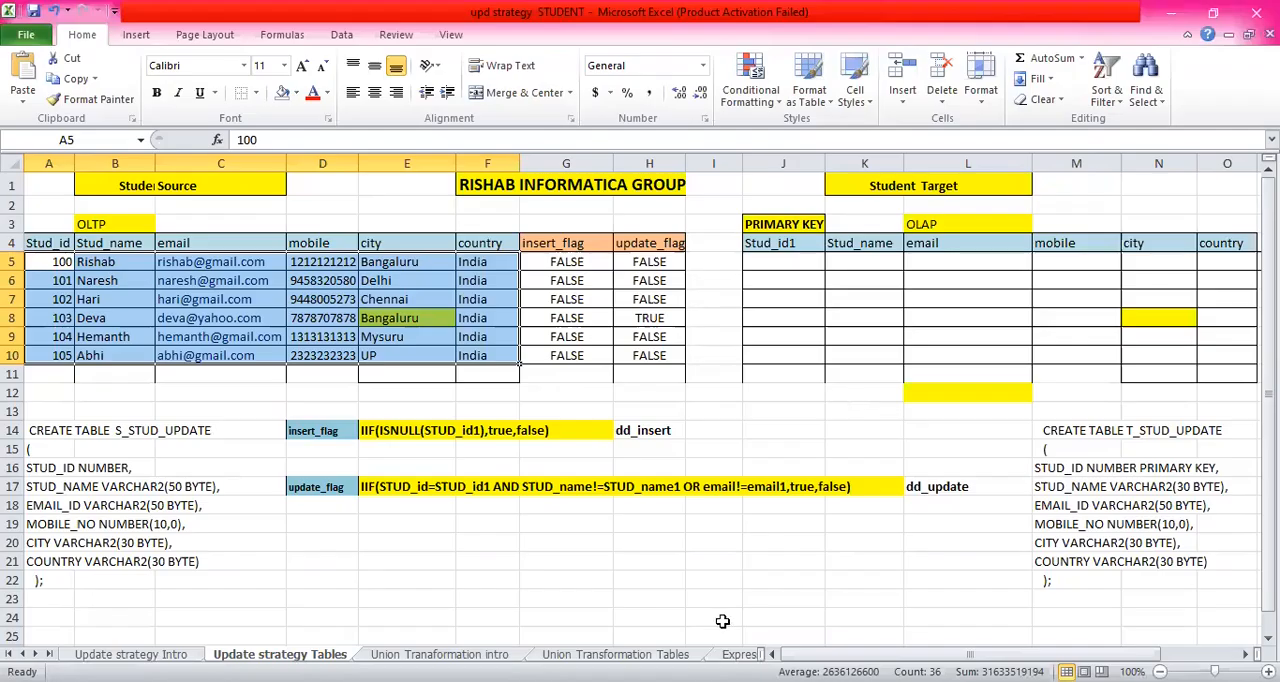
click(704, 258)
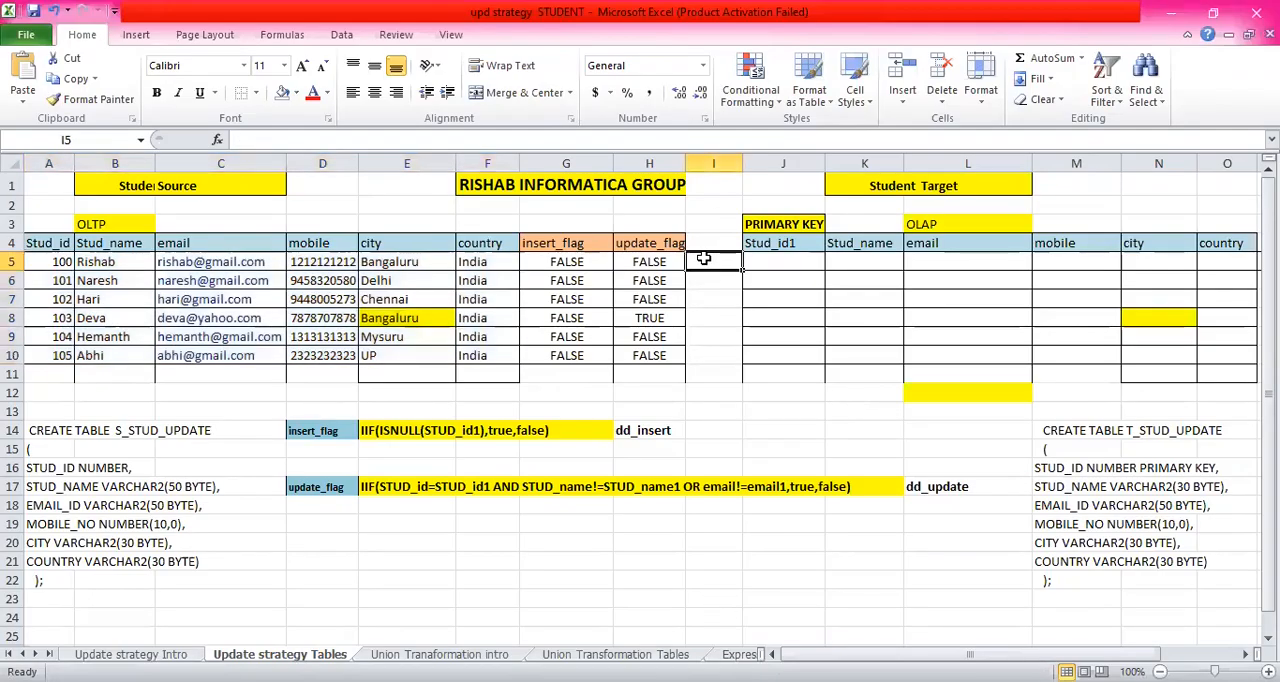
drag(55, 262, 472, 357)
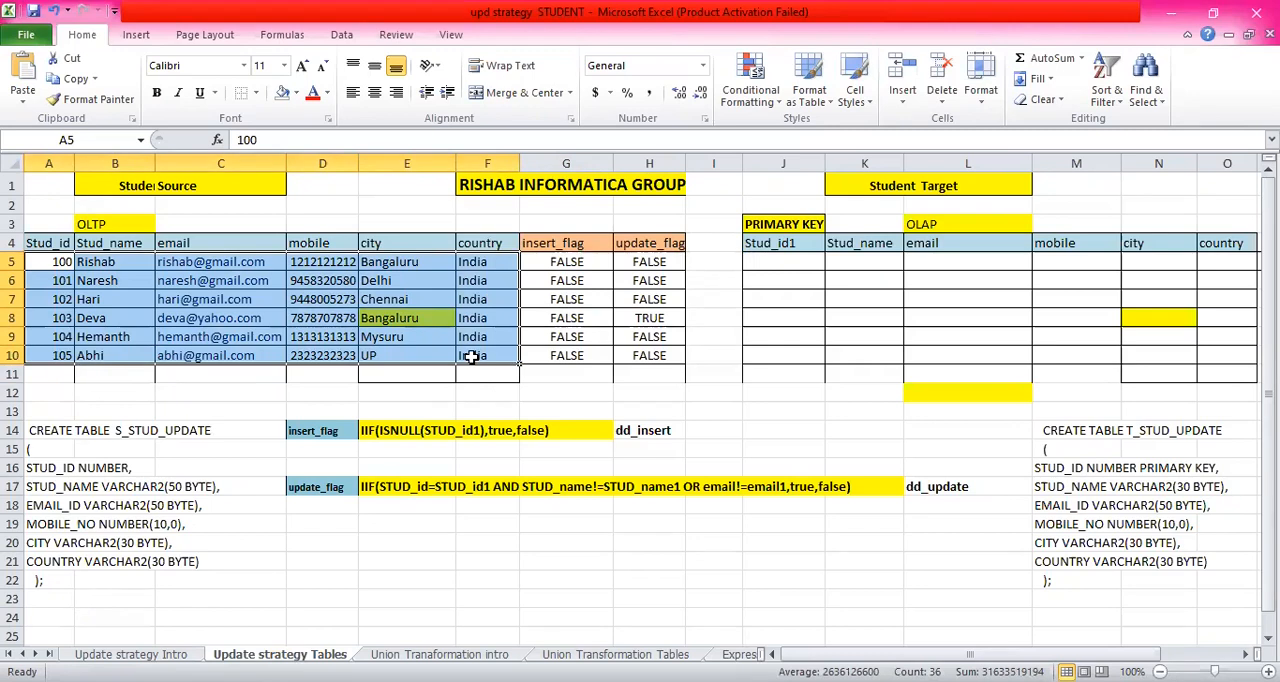
key(ctrl+c)
click(773, 261)
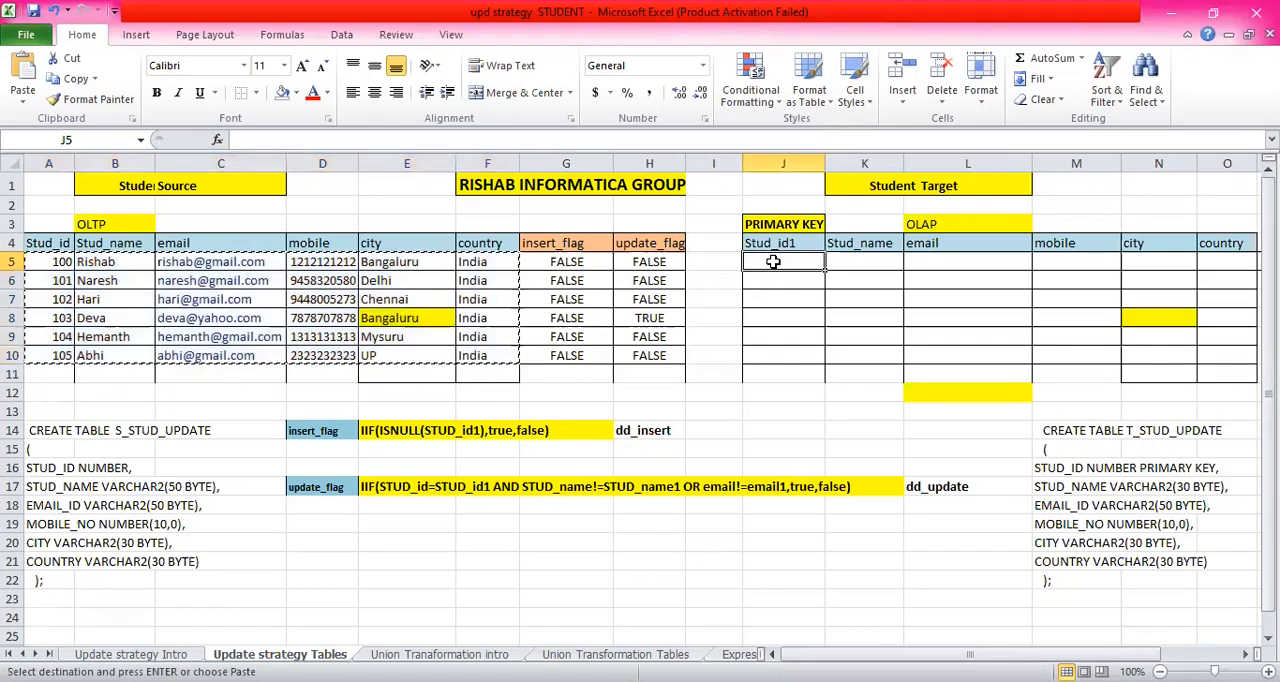
key(ctrl+v)
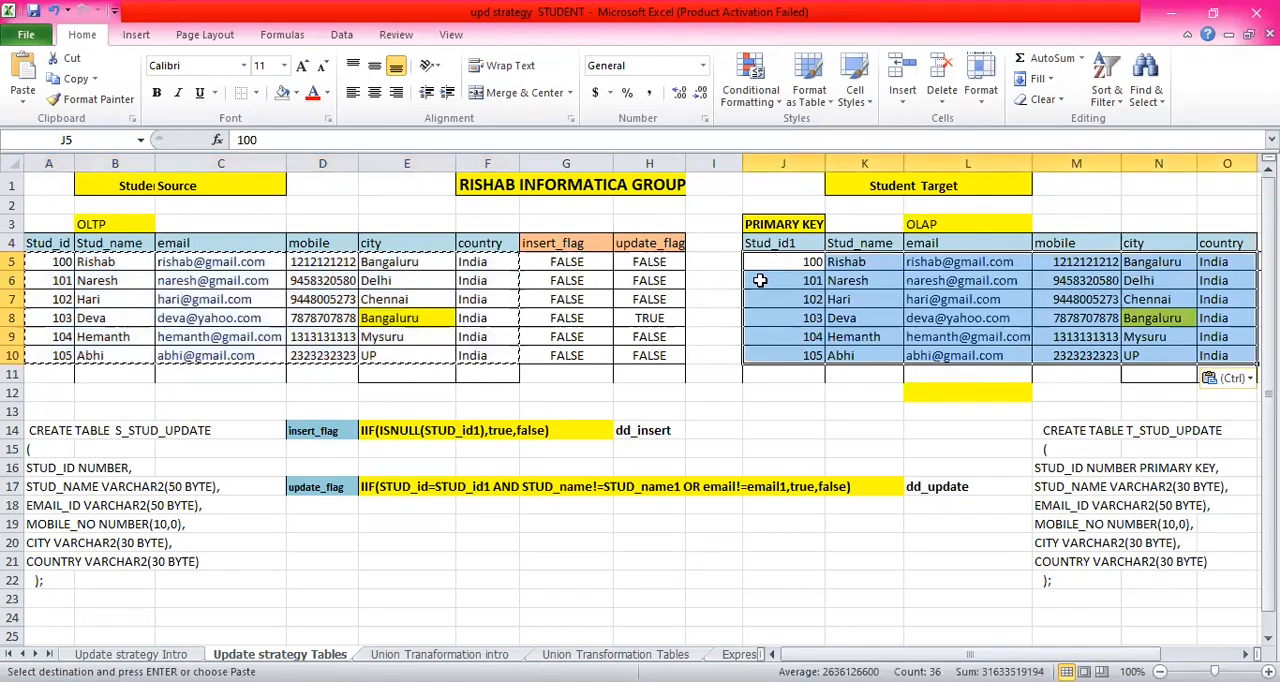
- Examine the OLTP source and OLAP target tables, focusing on the target's city and mobile values, and clear the copy selection
click(764, 268)
click(256, 220)
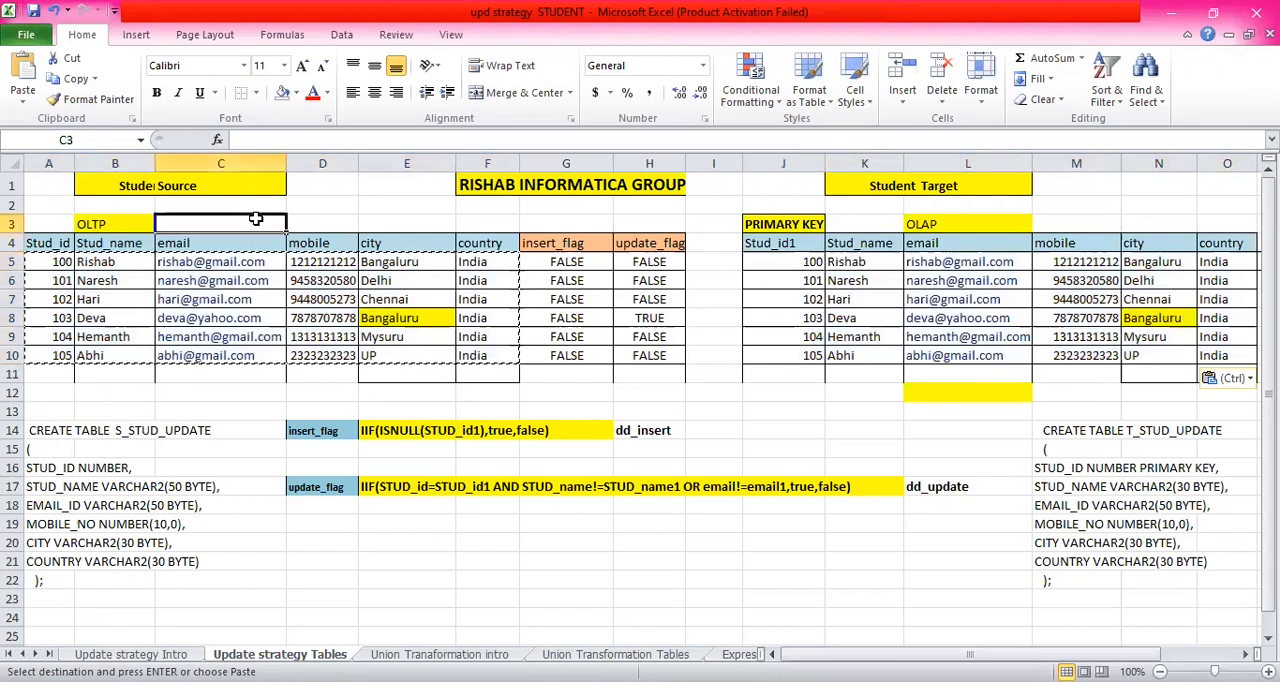
click(974, 224)
click(1145, 318)
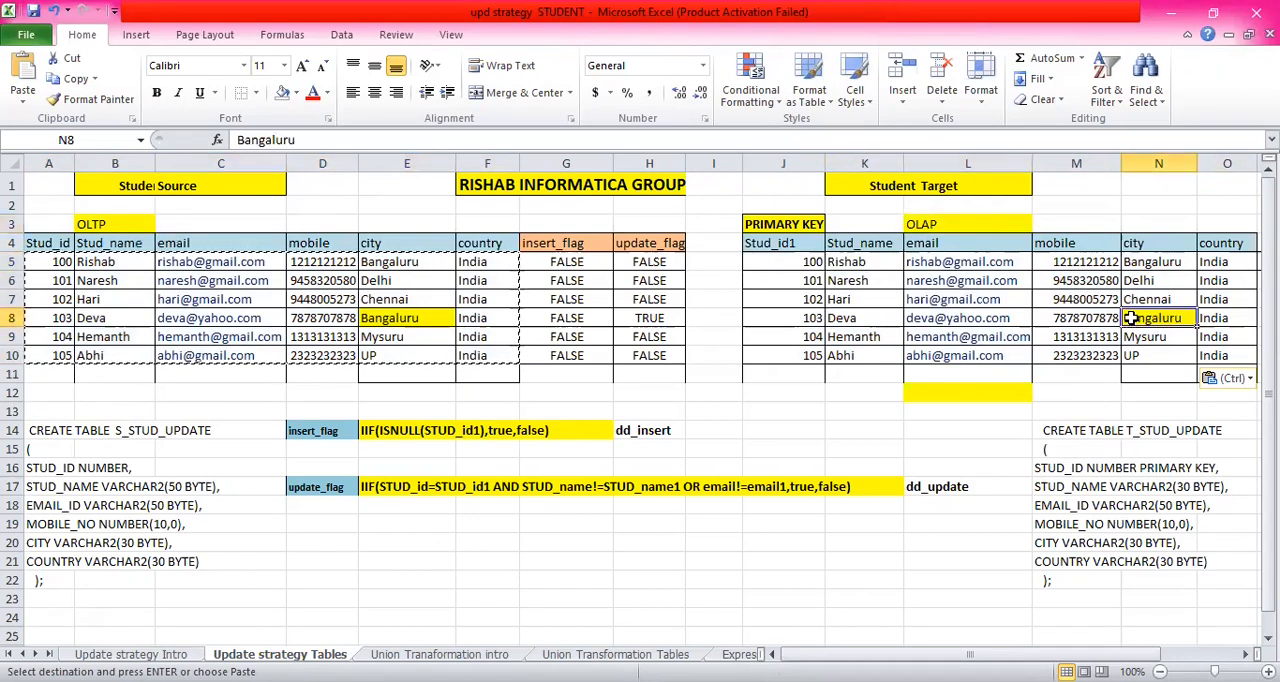
click(1072, 318)
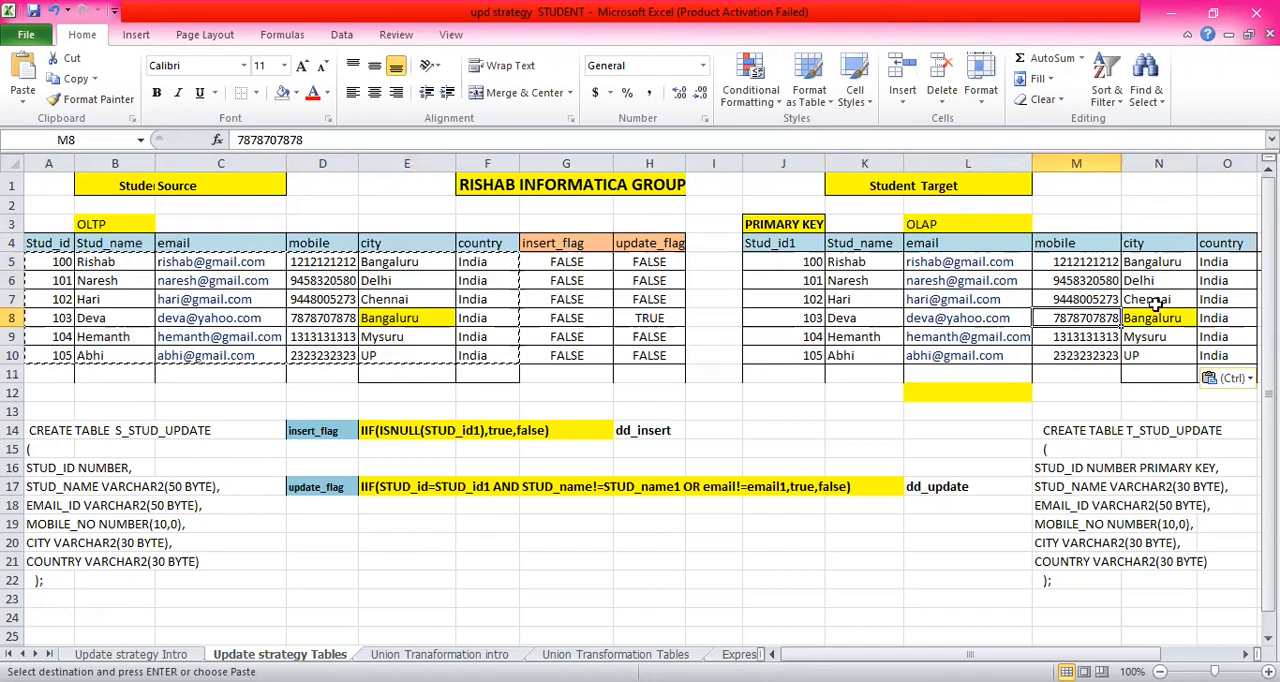
click(1078, 301)
click(1071, 336)
click(1076, 298)
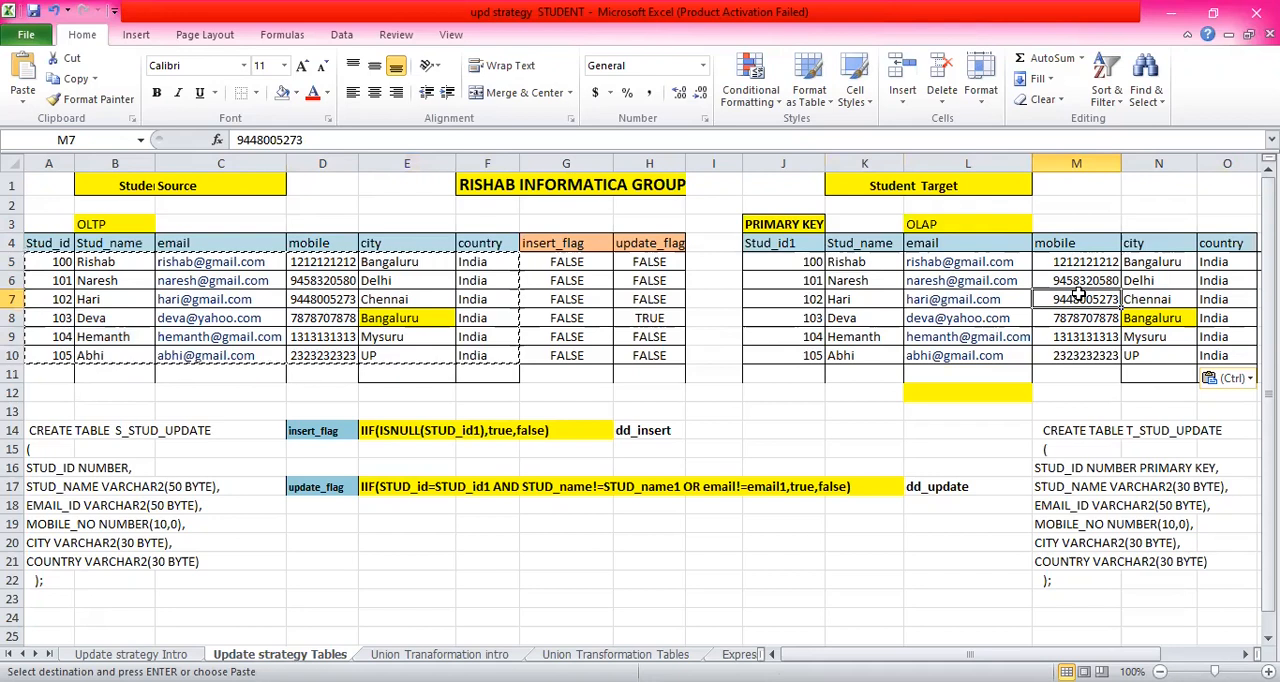
click(1066, 242)
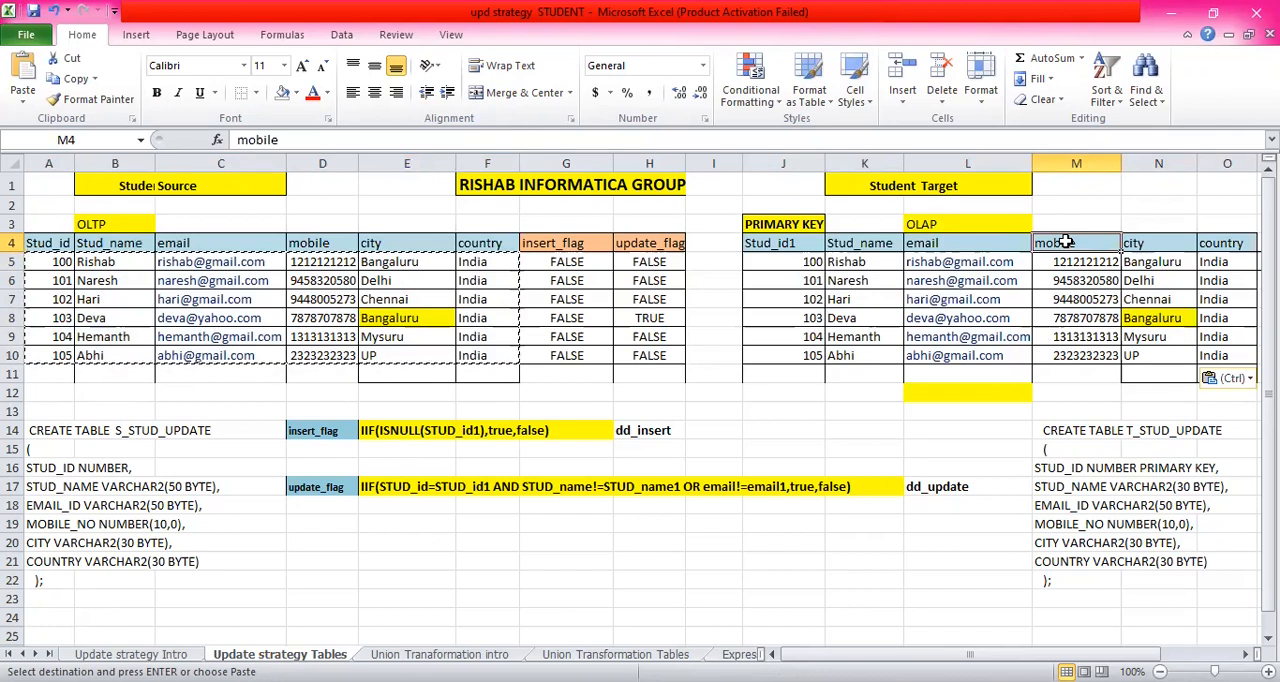
key(Escape)
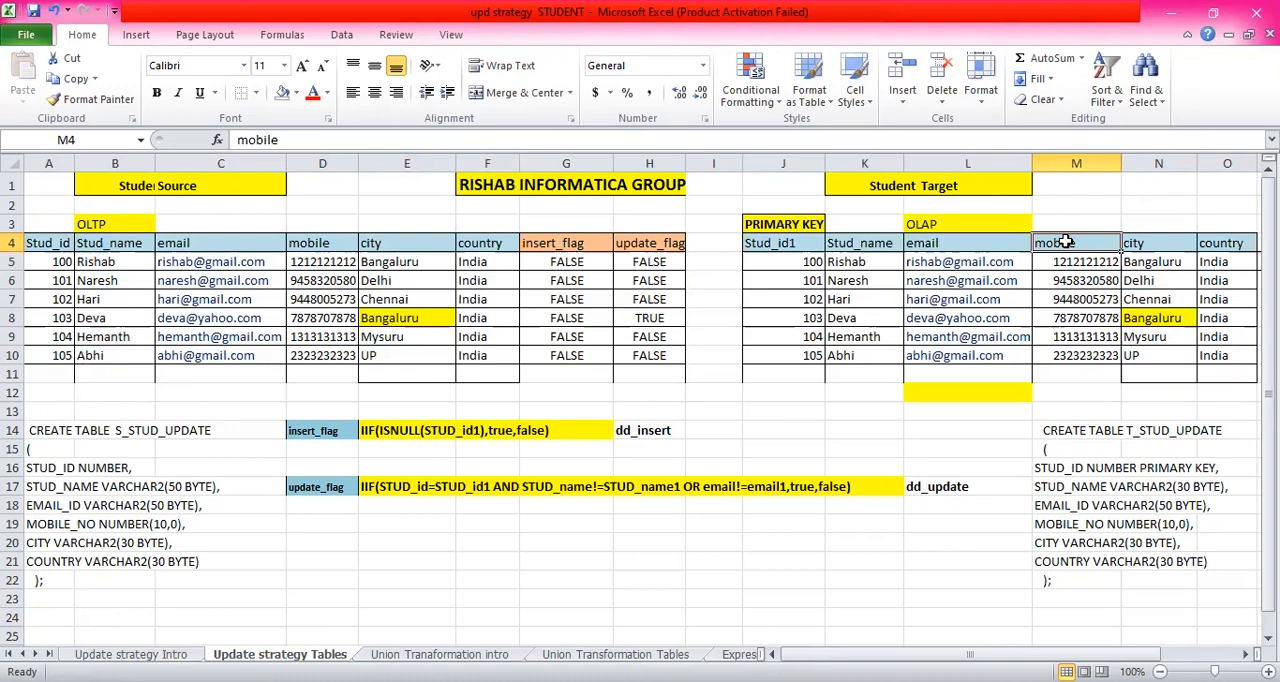
- Copy the name, email, mobile, city and country cells of target student 105 (K10:O10) into the blank row below, starting at K11
click(797, 357)
drag(797, 357, 1214, 357)
click(857, 356)
key(ctrl+c)
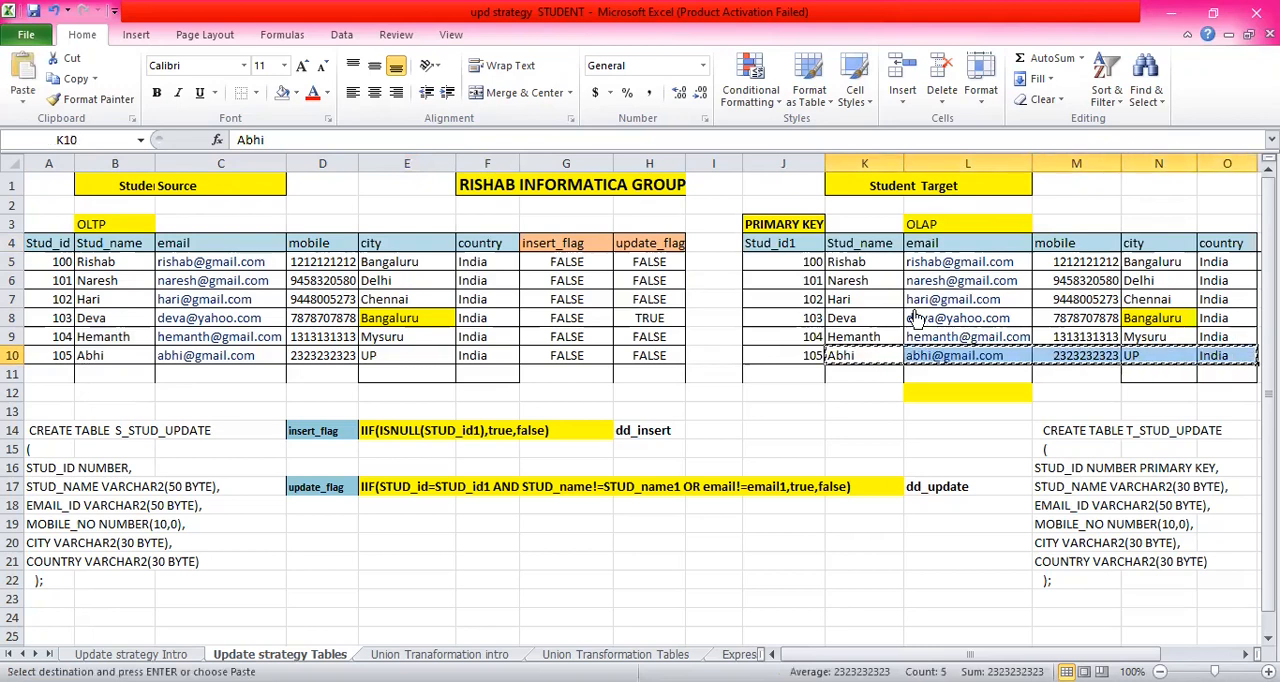
click(878, 372)
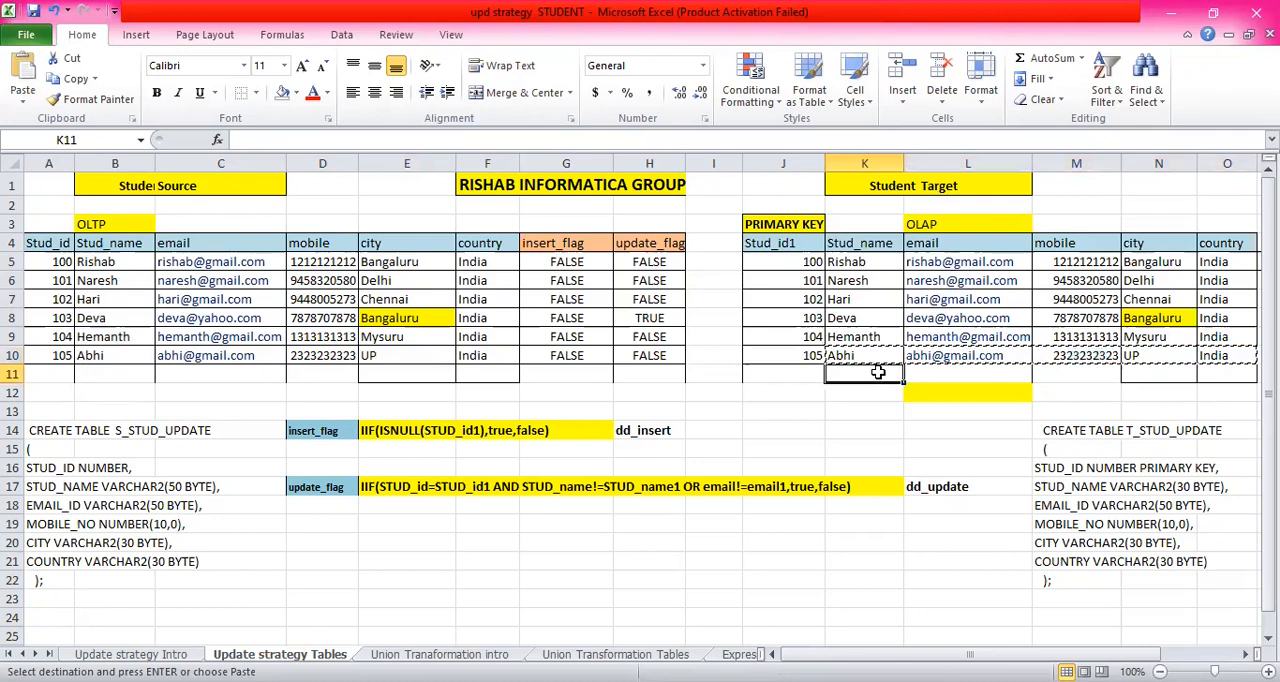
key(ctrl+v)
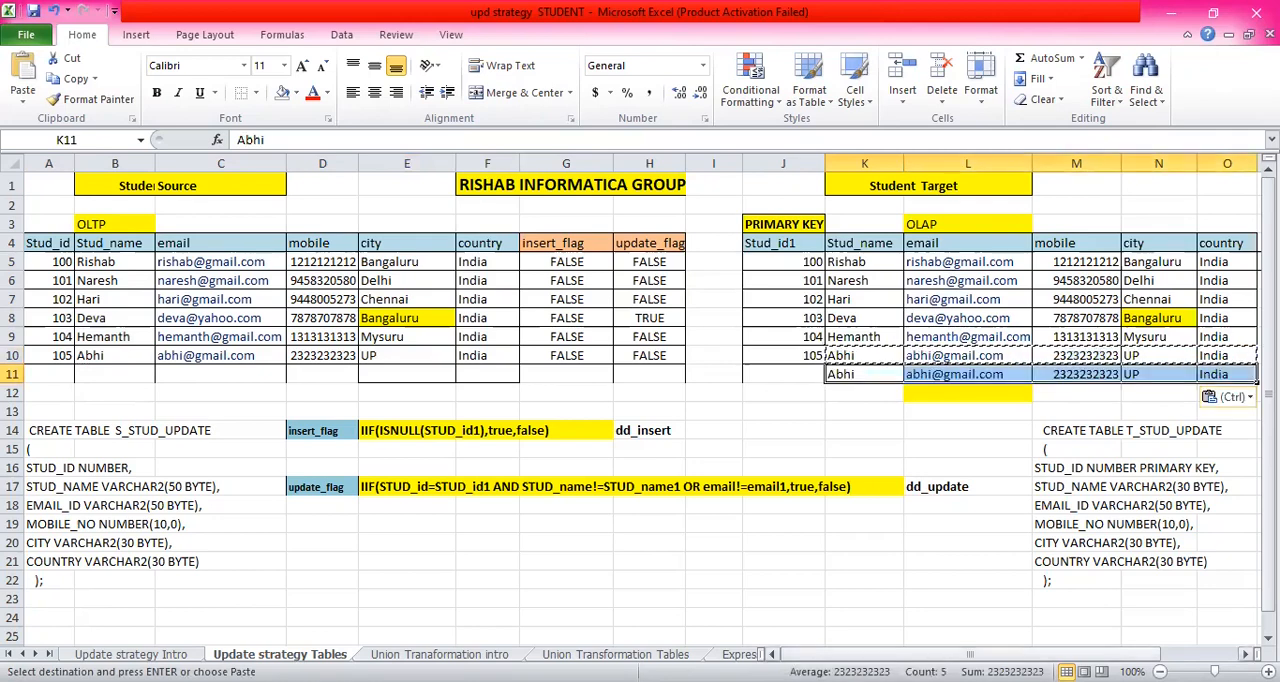
- Mark the two versions of the duplicated target record in column P, entering n in P10 and y in P11
scroll(1028, 369, right, 3)
click(1028, 369)
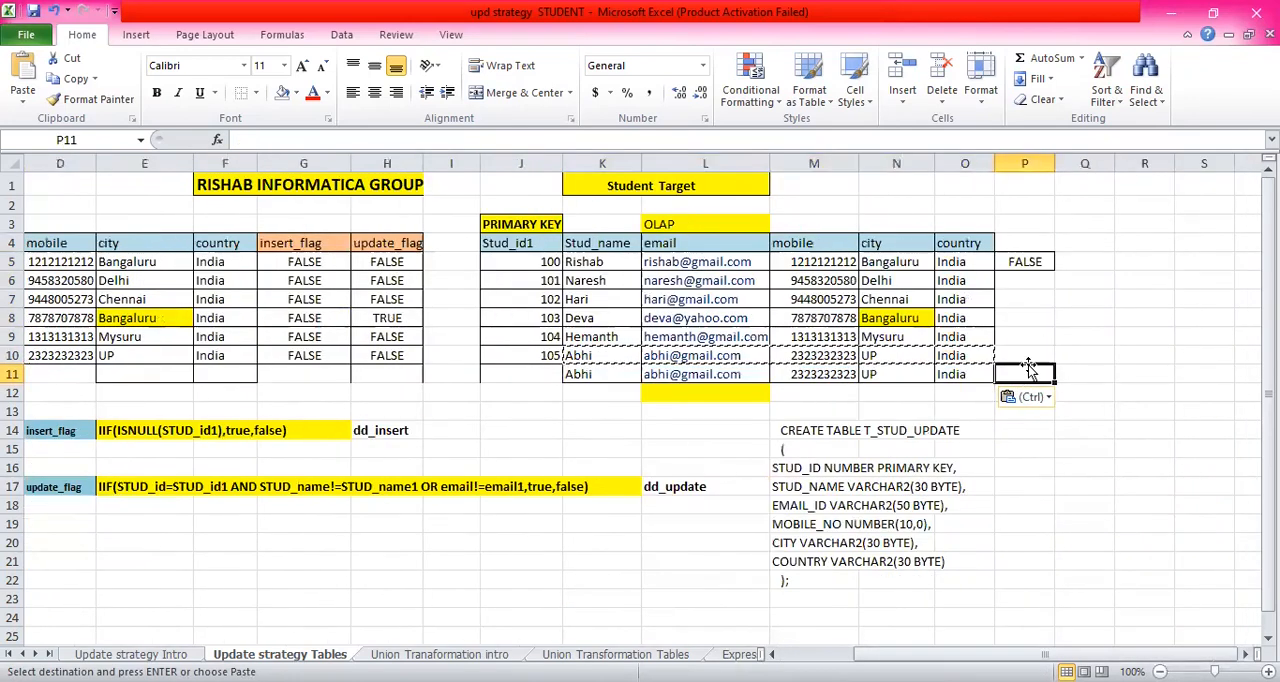
text(y)
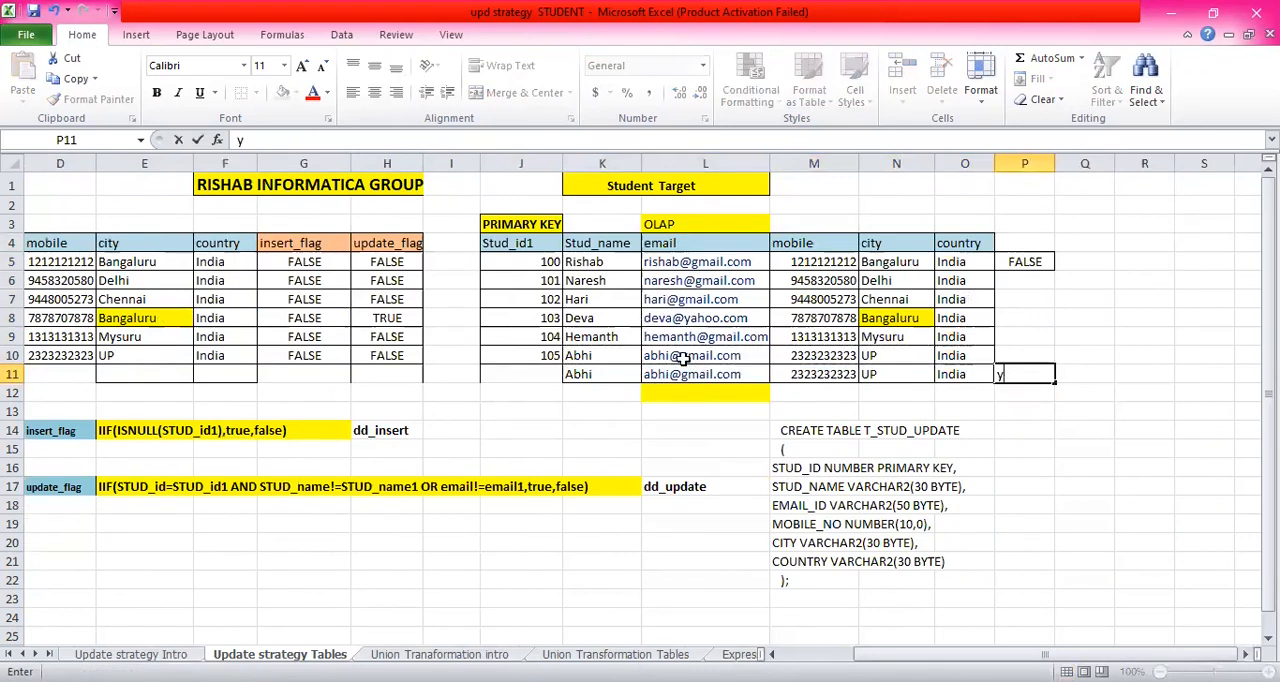
click(1020, 355)
text(n)
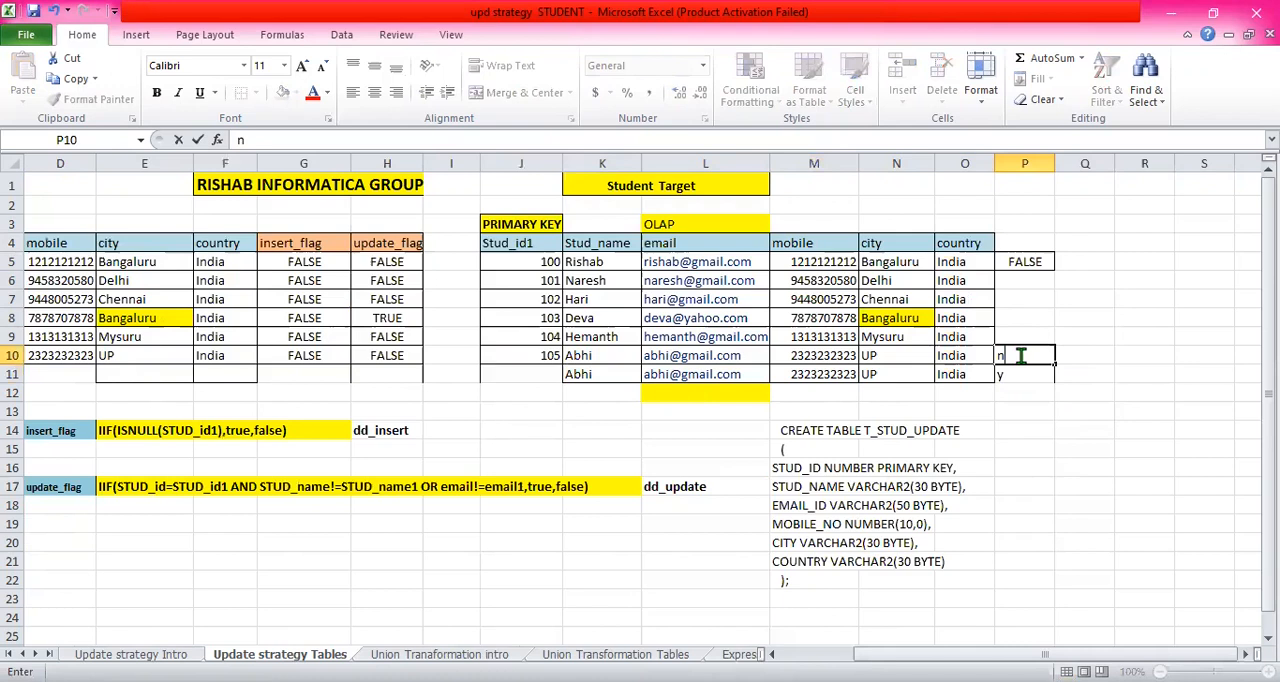
click(1012, 377)
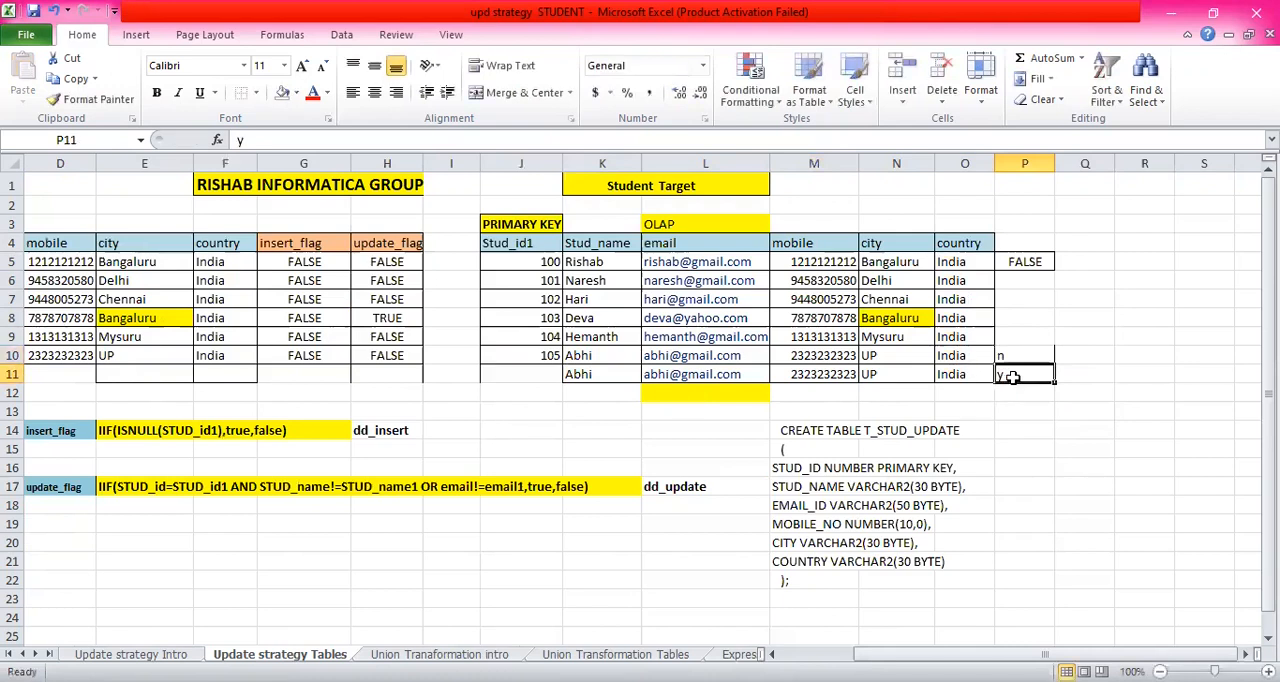
- Examine the duplicated record's email, mobile and city cells and the empty header cells P4 and Q4 beside the target's country column
click(728, 372)
click(830, 375)
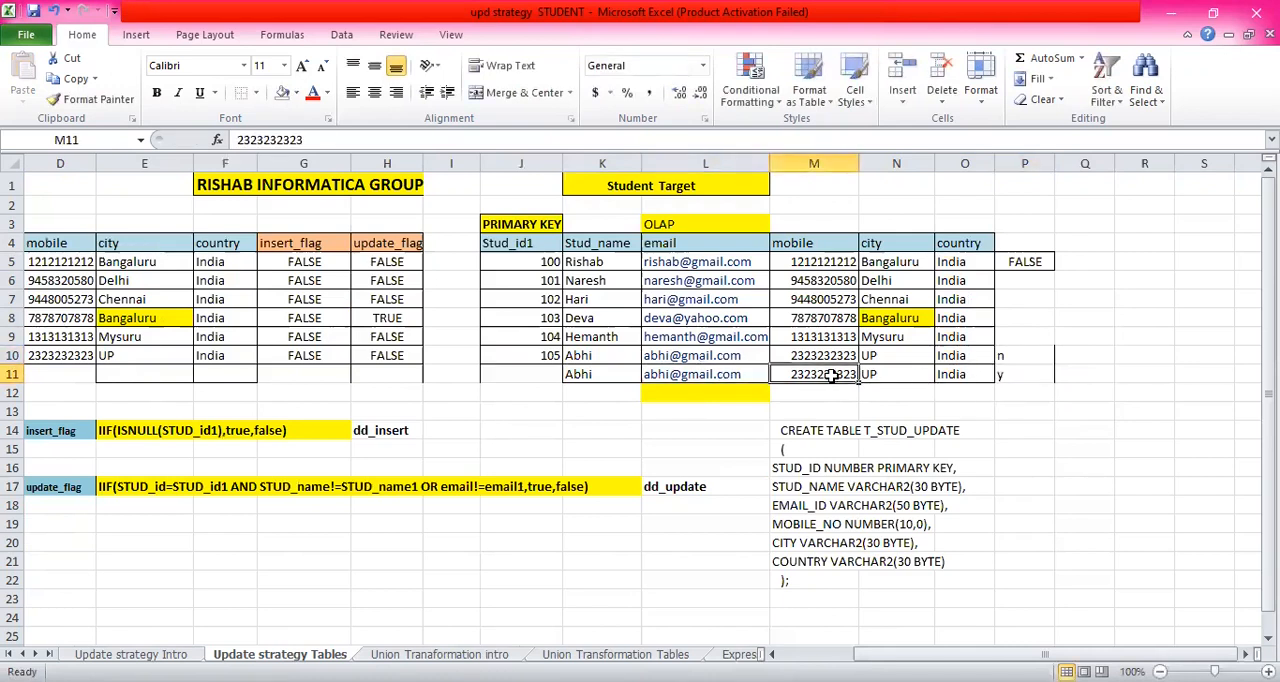
click(900, 374)
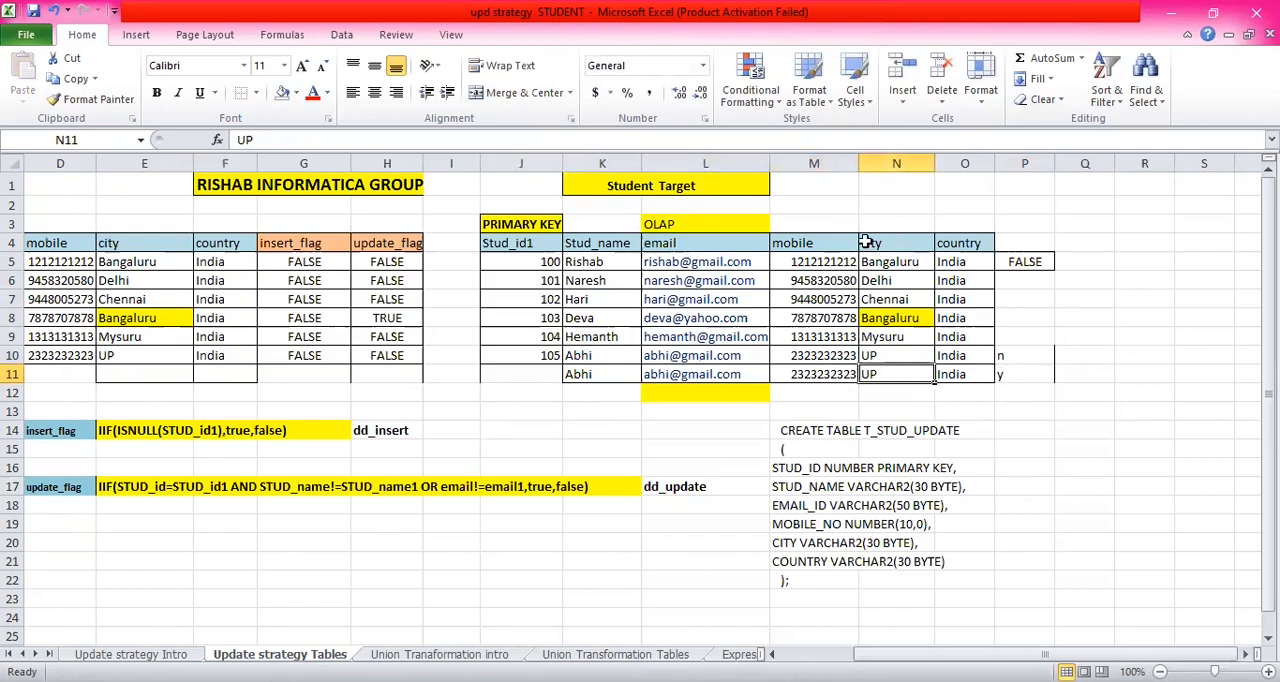
click(1021, 241)
click(1096, 245)
click(1012, 245)
click(1076, 247)
click(1048, 246)
click(1068, 246)
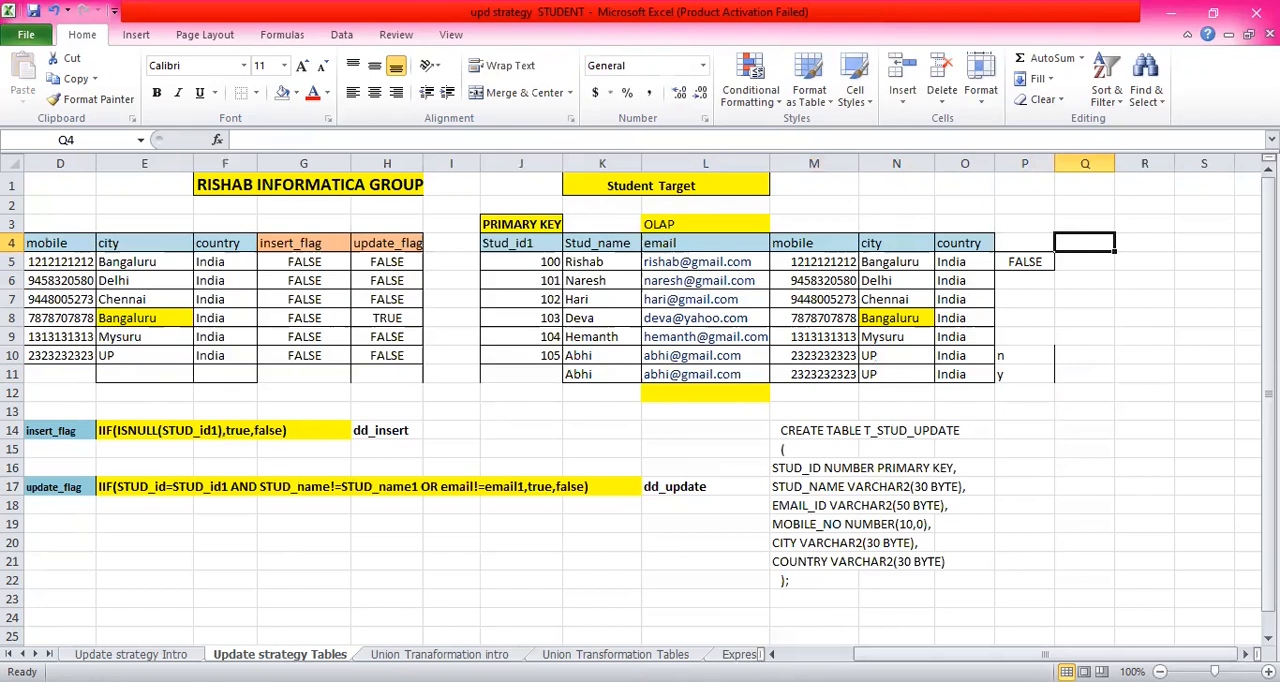
- Switch to PowerCenter Designer, move the T_STUD_UPDATE1 target slightly away from UPDTRANS, and check the update branch of m_UPDATE_STRATEGY SCD1
key(alt+Tab)
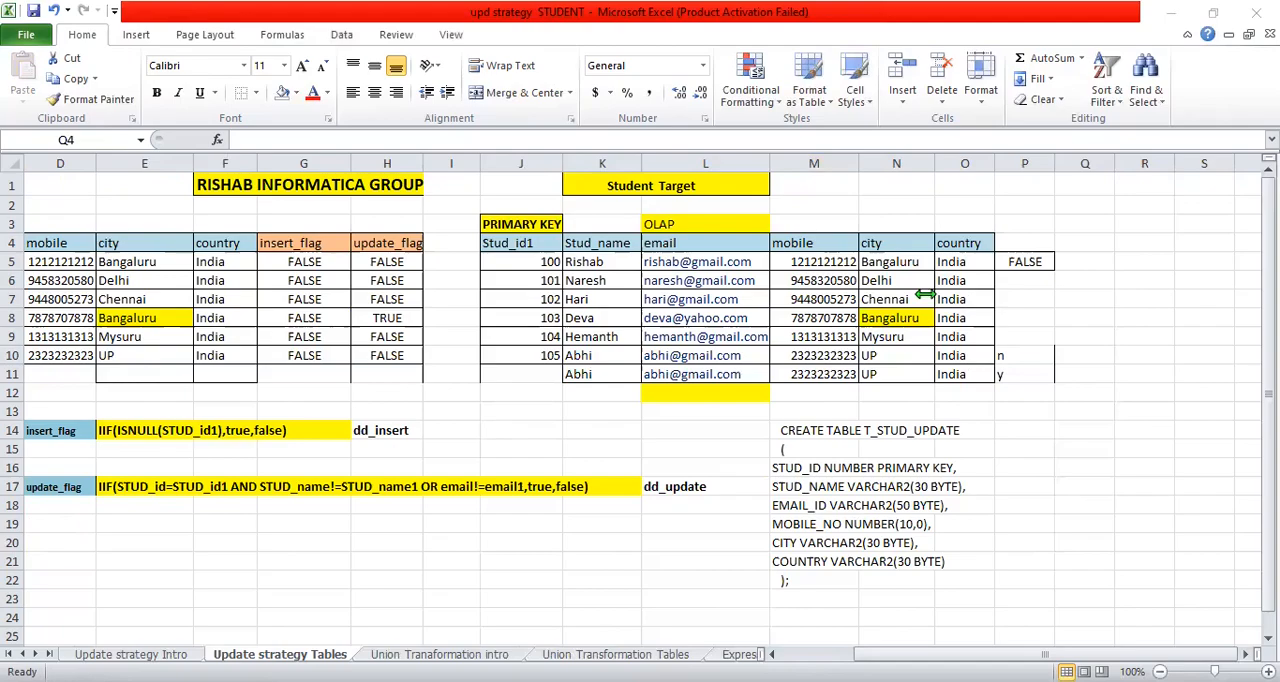
key(alt+Tab)
drag(618, 536, 837, 542)
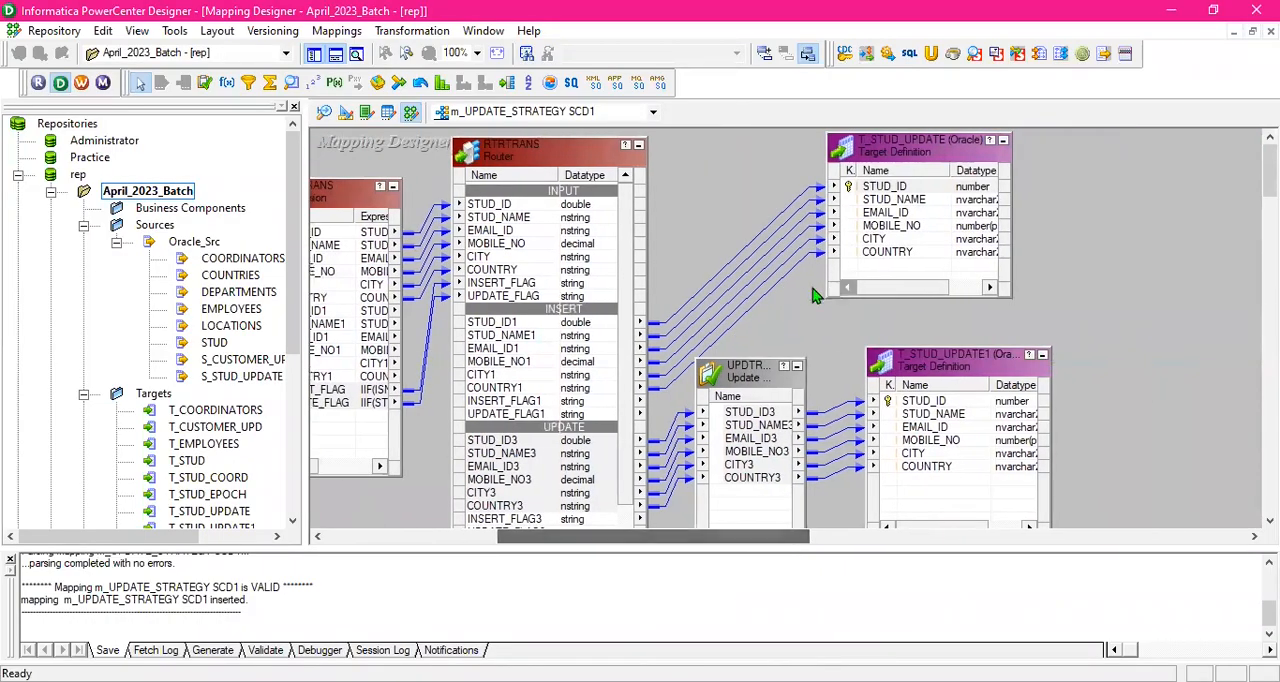
scroll(752, 195, down, 3)
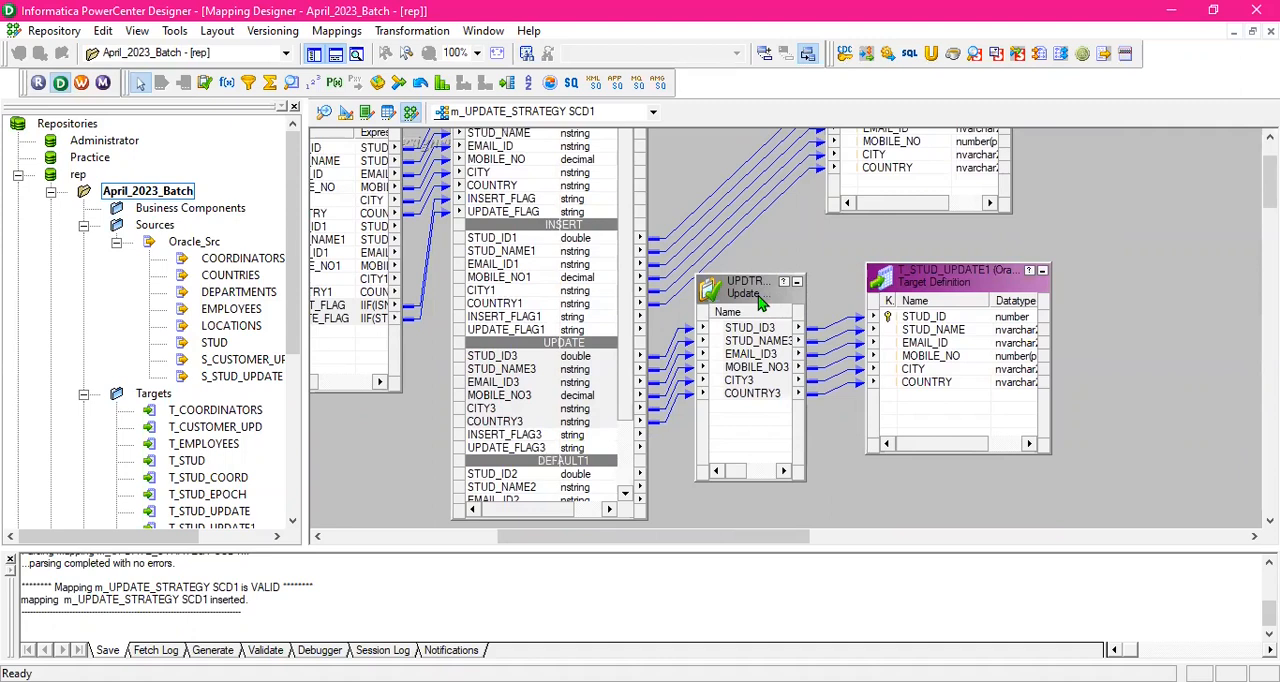
drag(966, 282, 1004, 281)
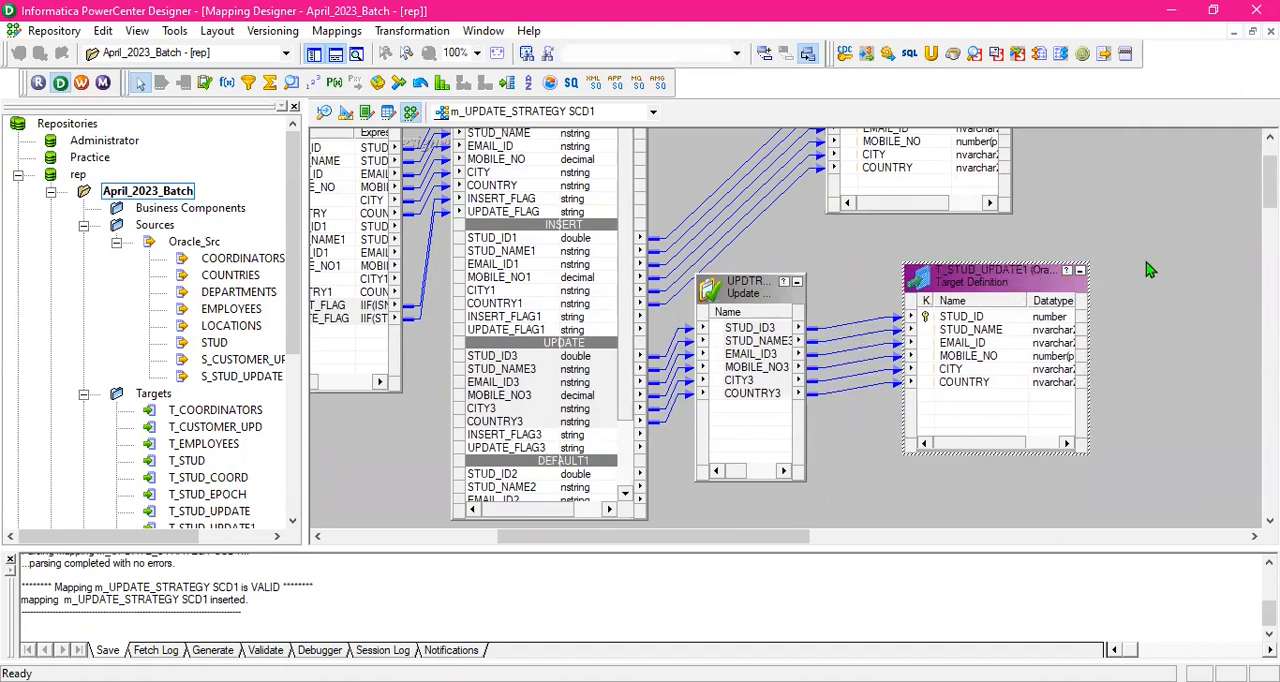
click(1147, 256)
click(763, 291)
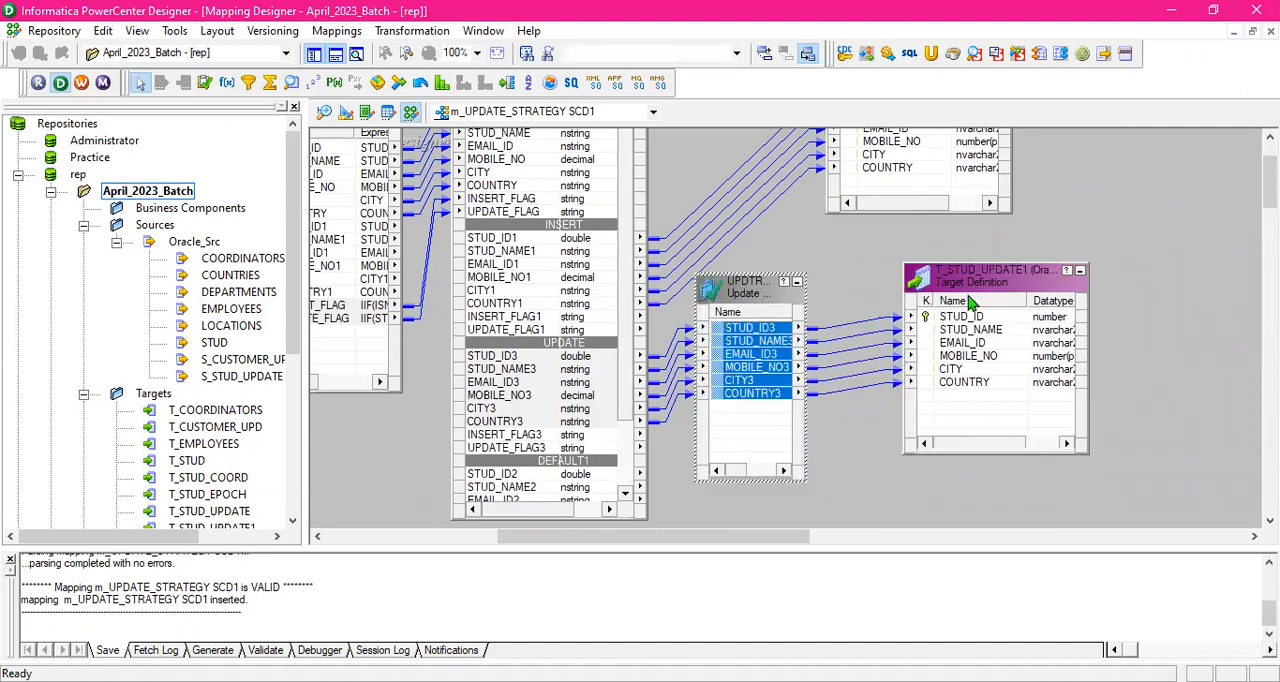
click(982, 287)
click(737, 300)
click(955, 287)
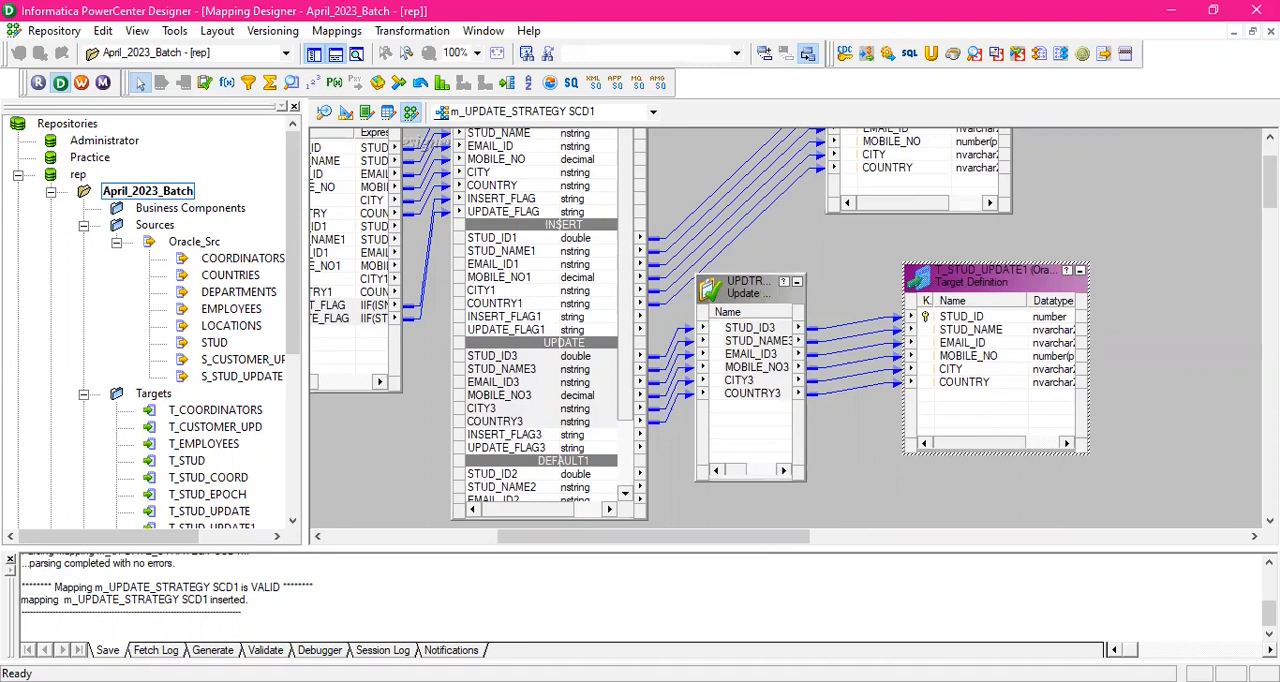
- Switch to Workflow Manager and review the T_STUD_UPDATE1 relational writer properties in the mapping settings of session s_m_UPDATE_STRATEGY_SCD1
key(alt+Tab)
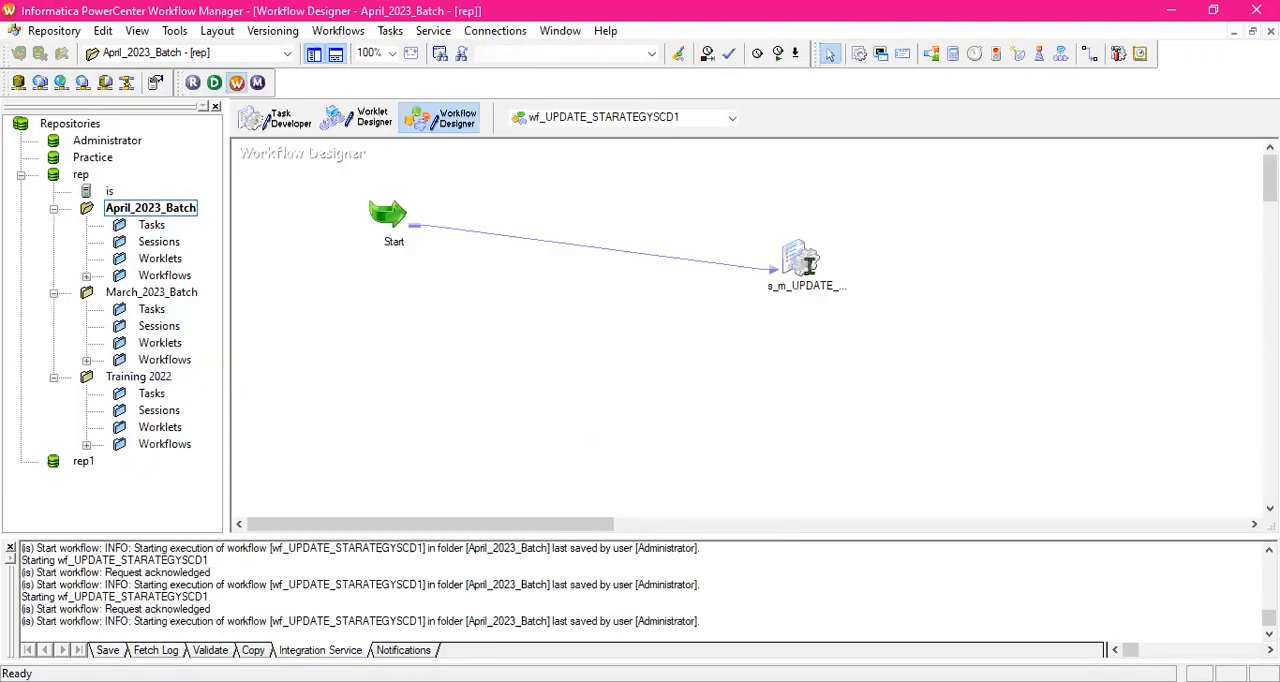
click(425, 87)
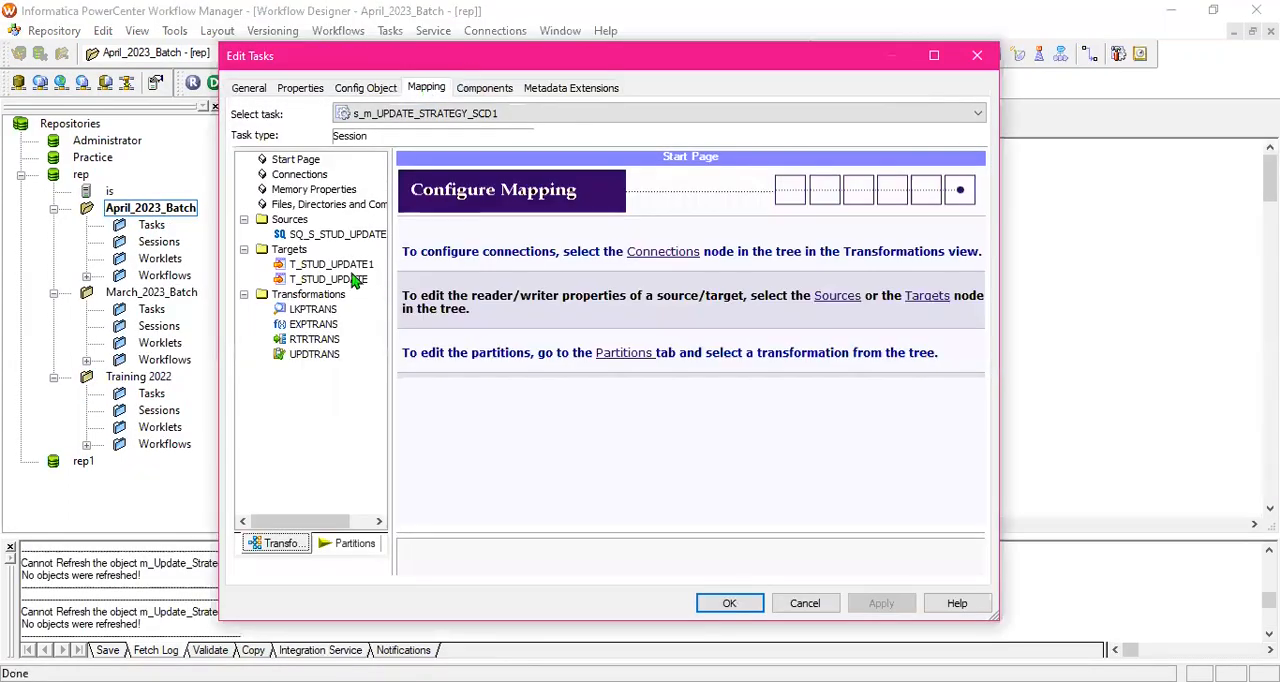
click(350, 266)
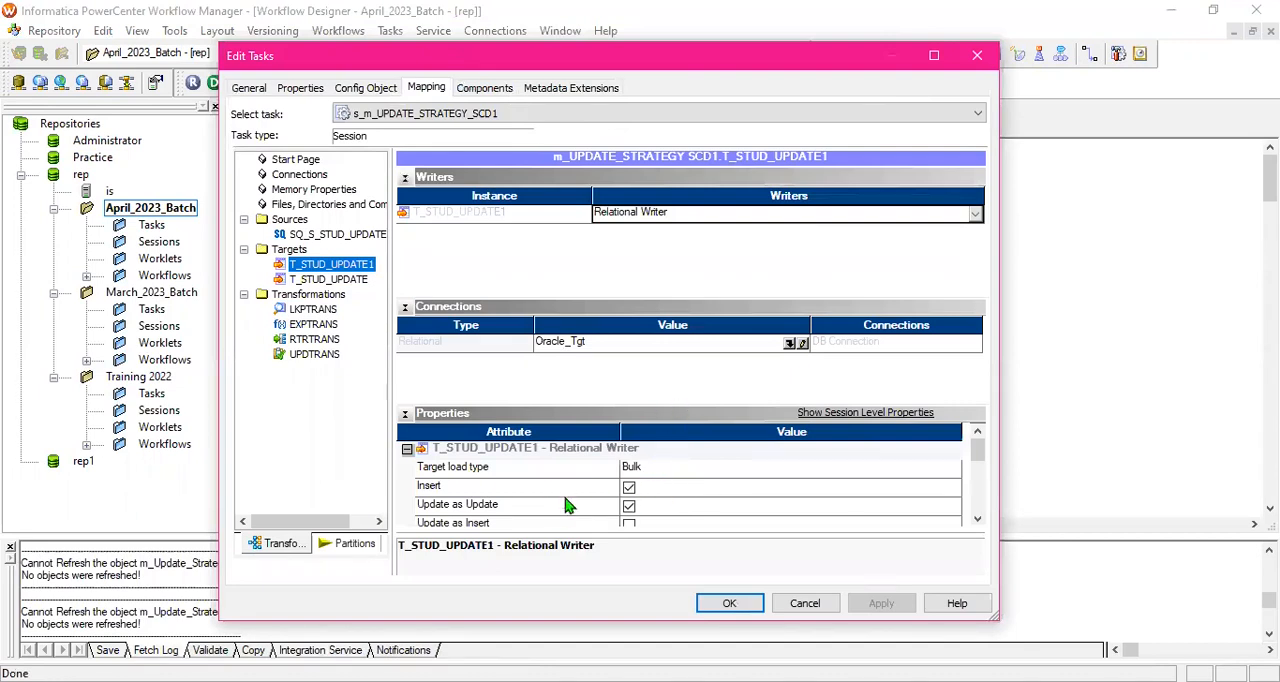
scroll(557, 510, down, 1)
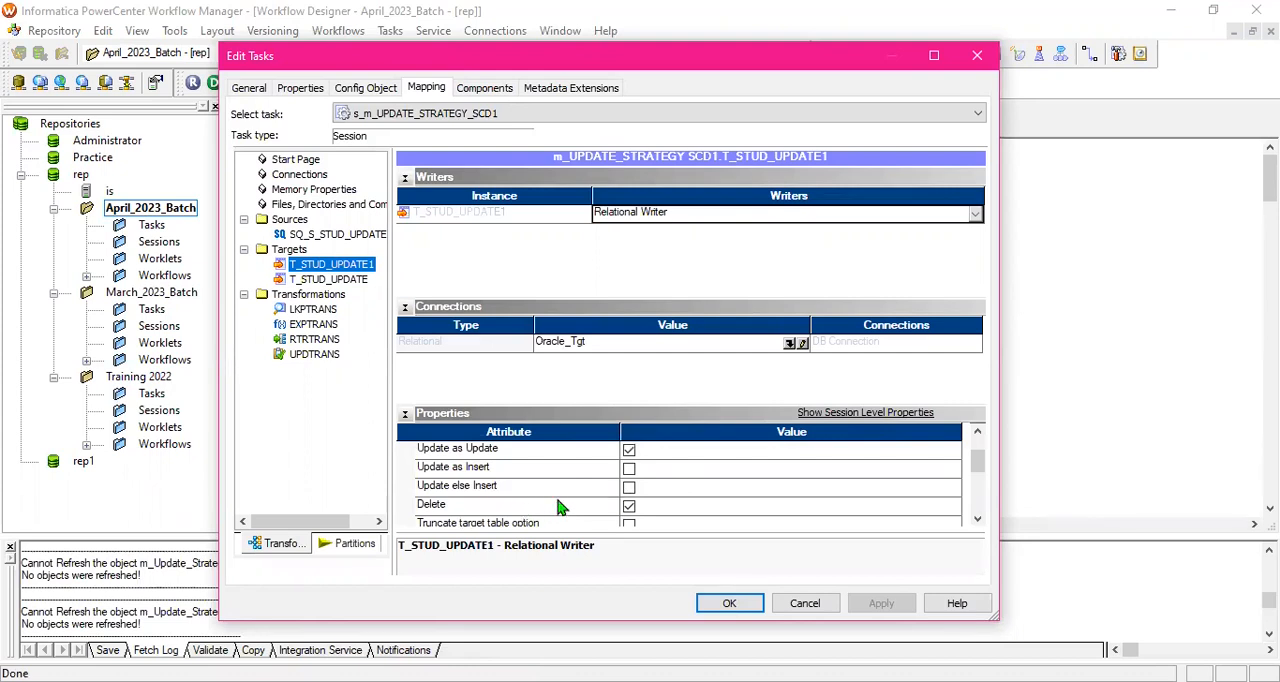
scroll(565, 505, down, 1)
scroll(567, 500, up, 1)
scroll(532, 492, up, 1)
scroll(530, 505, down, 1)
scroll(530, 482, up, 1)
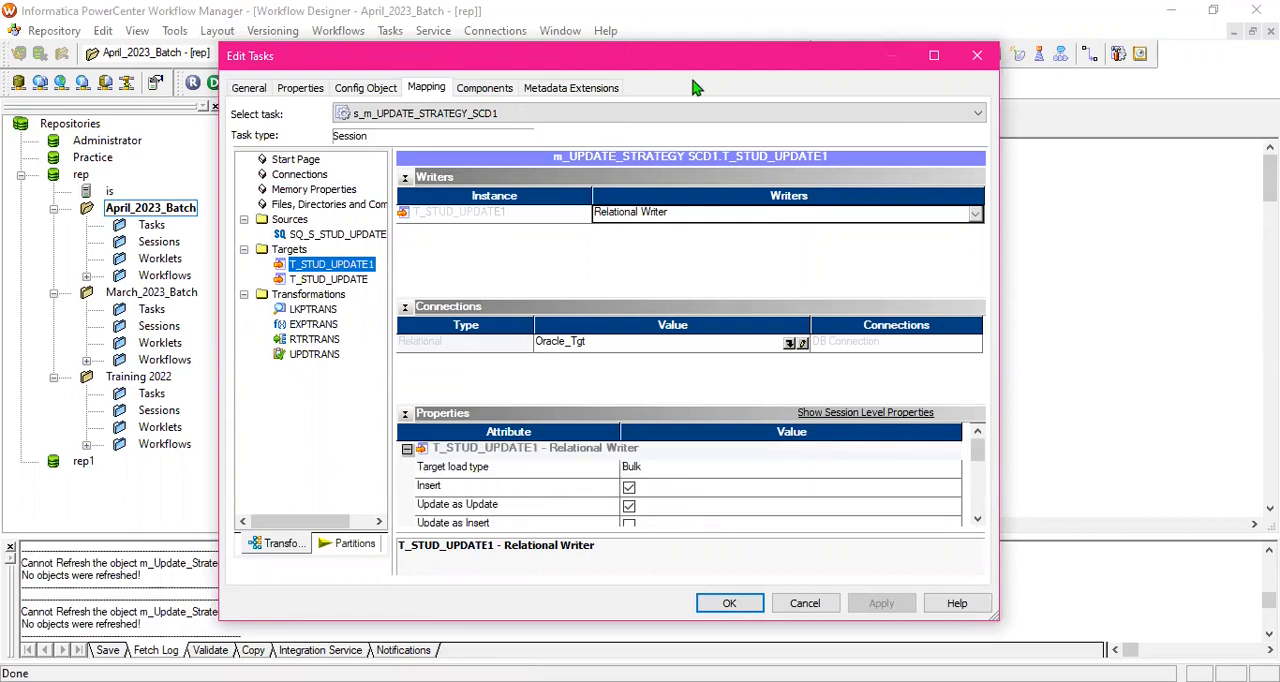
drag(651, 53, 651, 31)
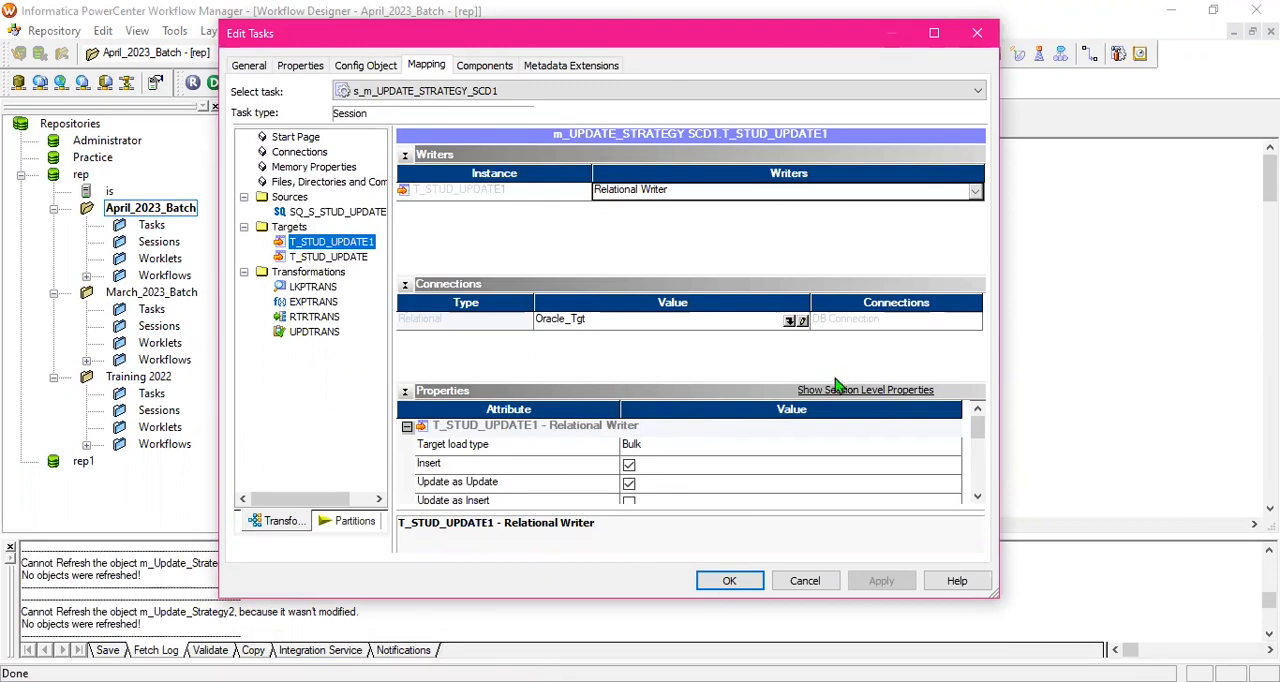
- Compare the mapping's update branch in PowerCenter Designer with the T_STUD_UPDATE query result in SQL Developer
key(alt+Tab)
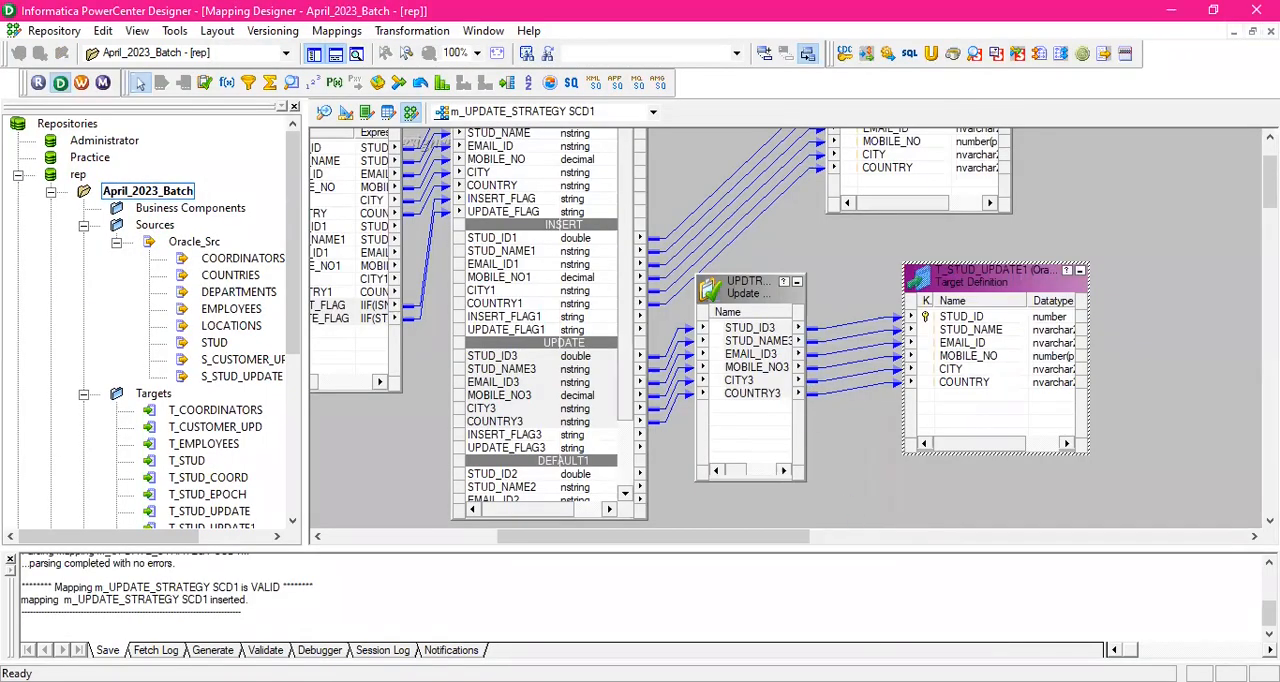
key(alt+Tab)
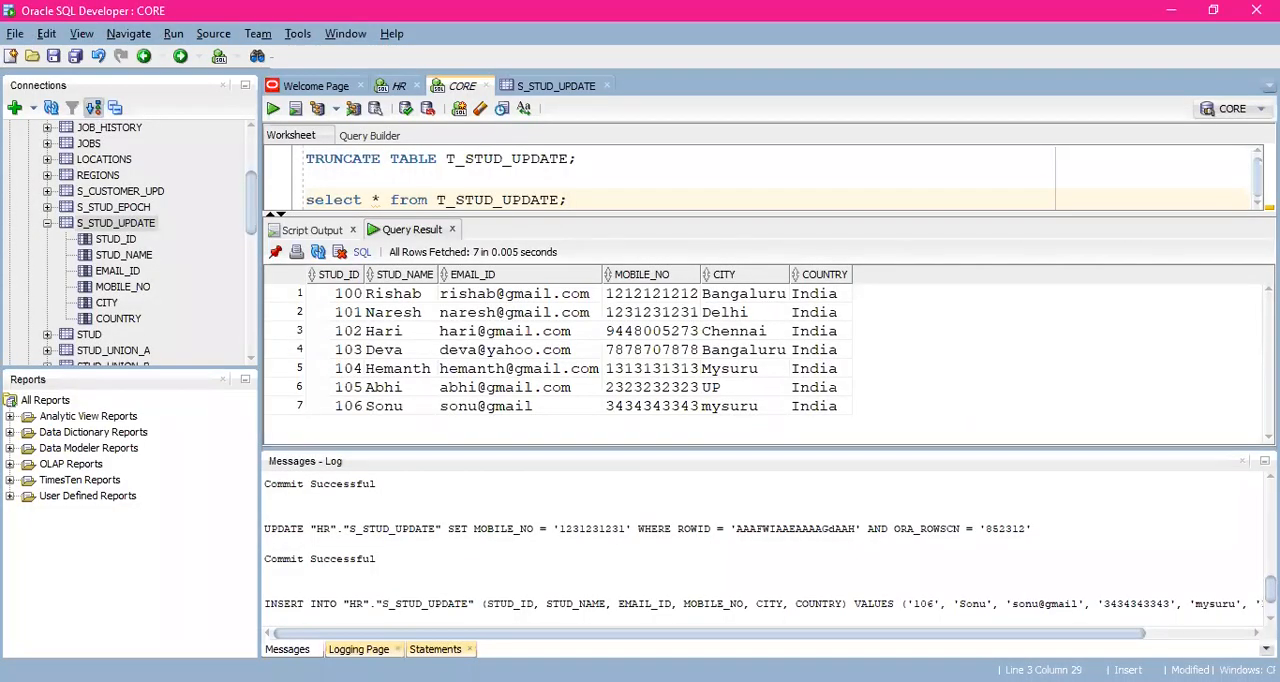
key(alt+Tab)
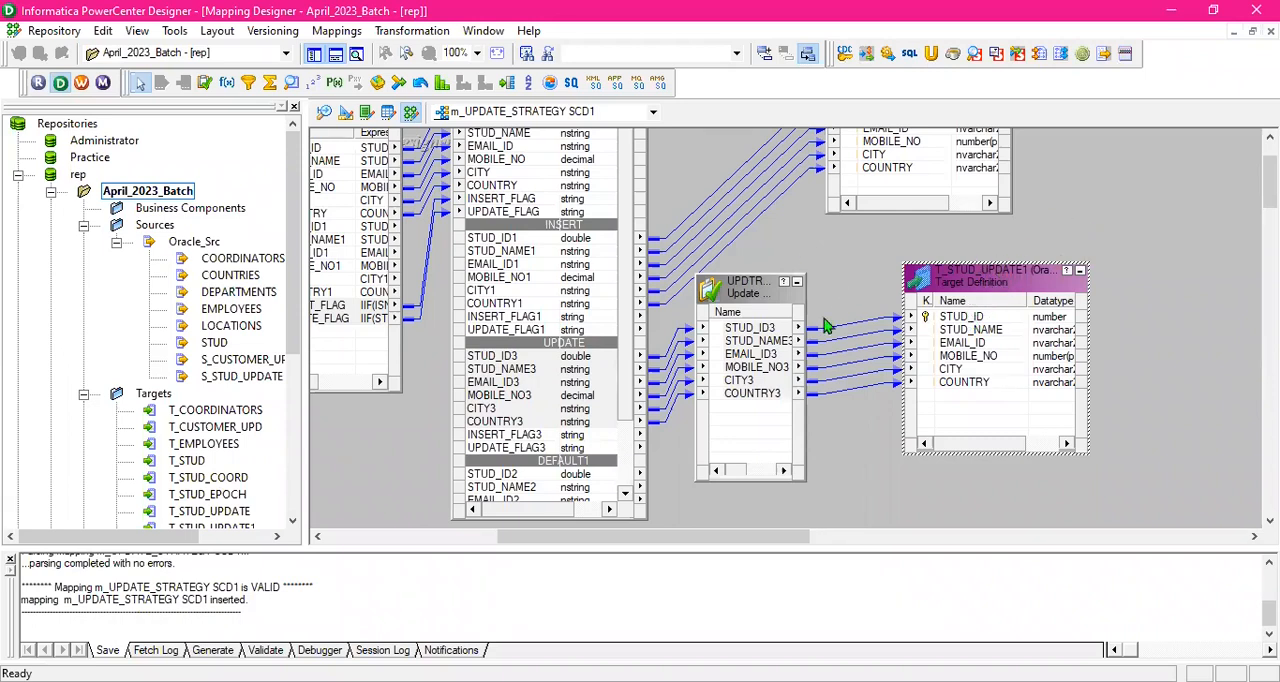
click(852, 282)
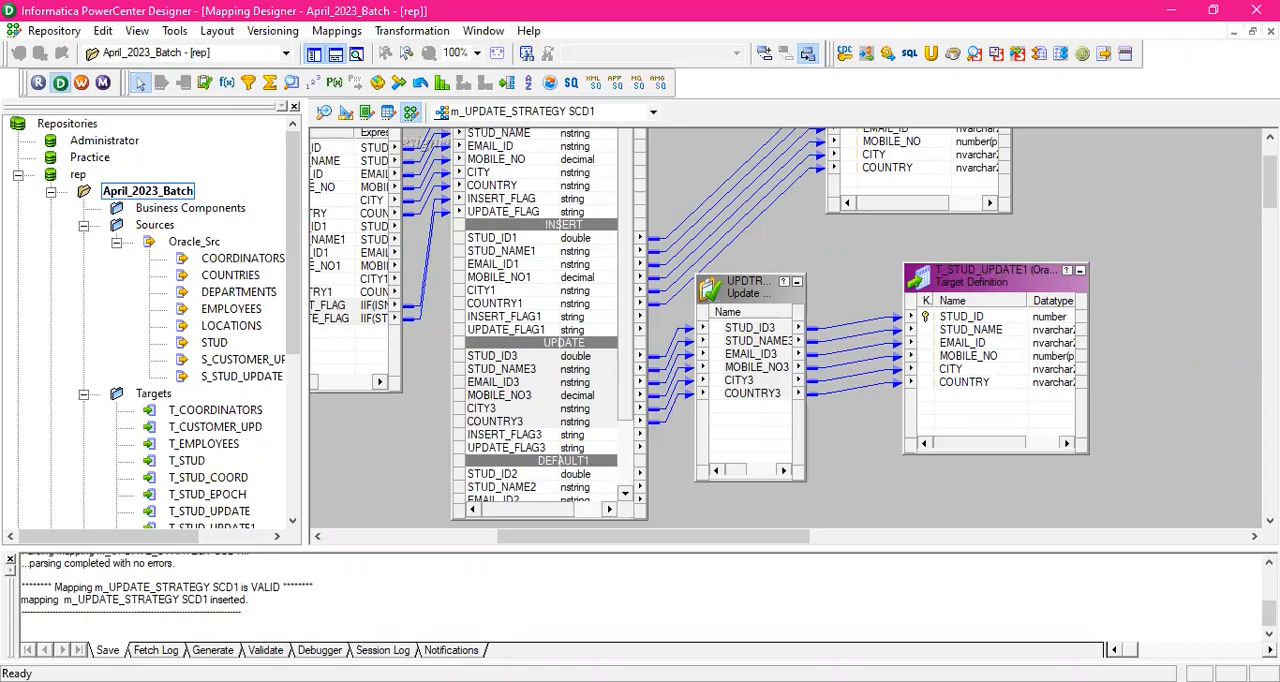
key(alt+Tab)
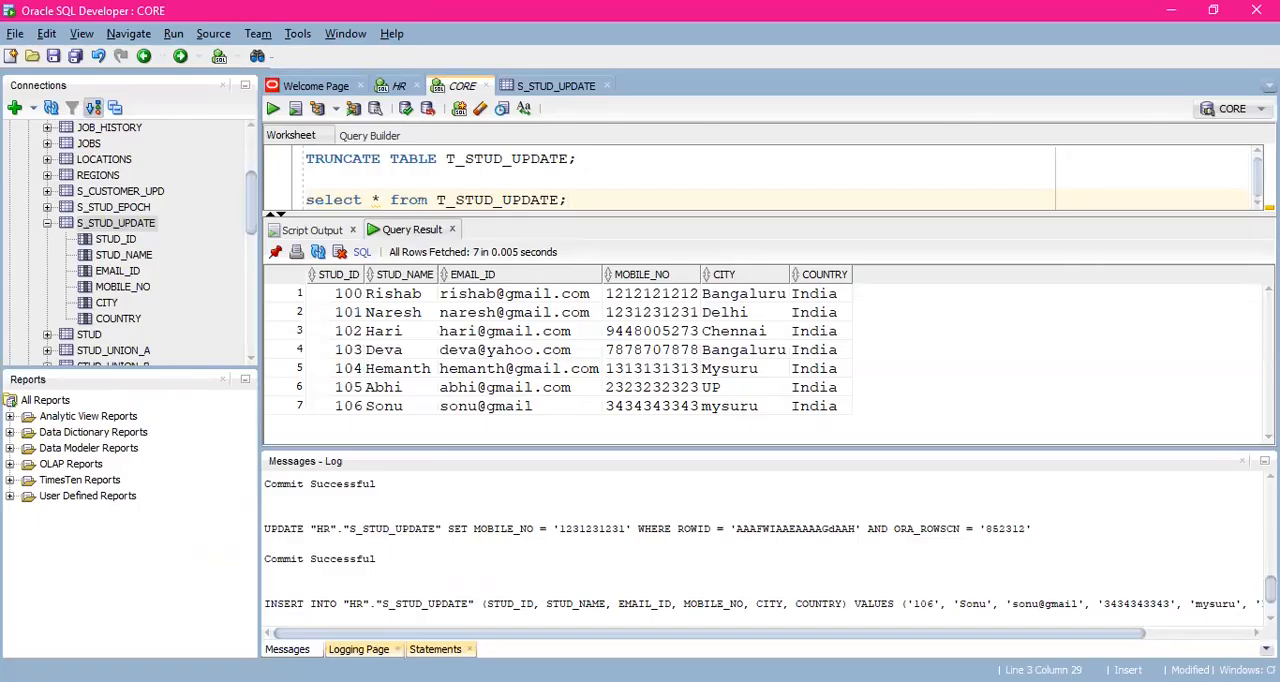
- Switch to PowerCenter Designer and review the mapping flow from LKPTRANS through EXPTRANS and RTRTRANS to both targets
key(alt+Tab)
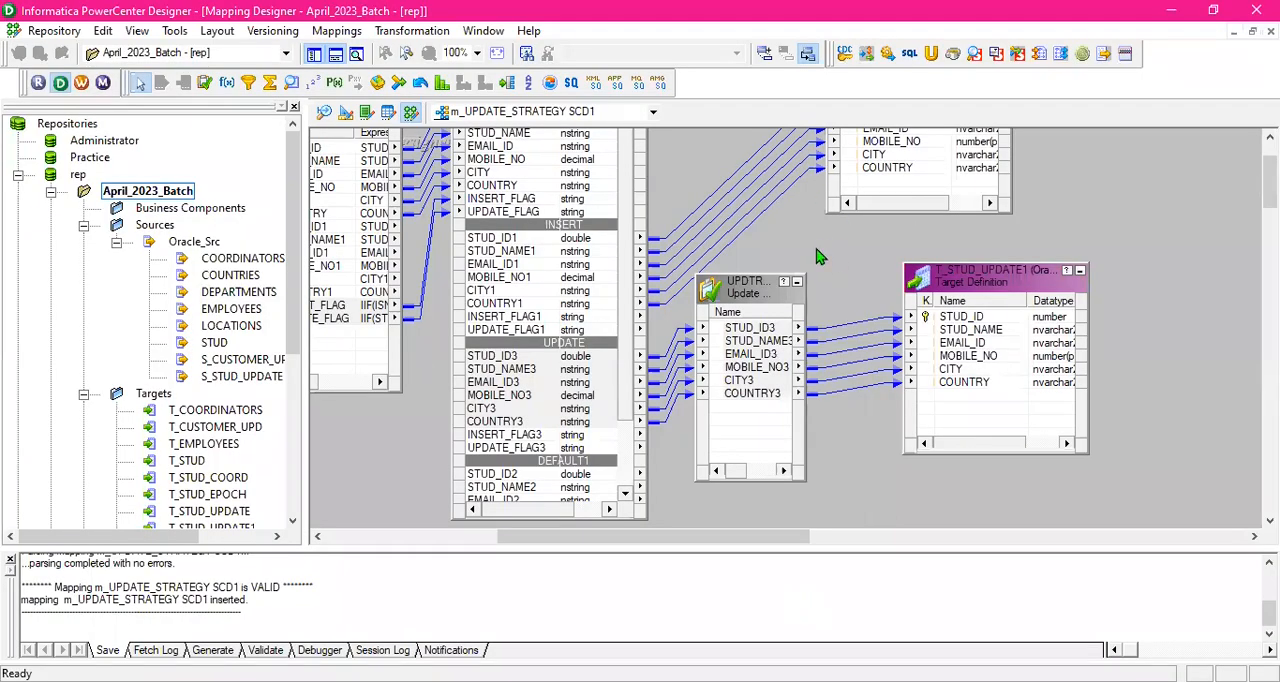
scroll(848, 263, up, 3)
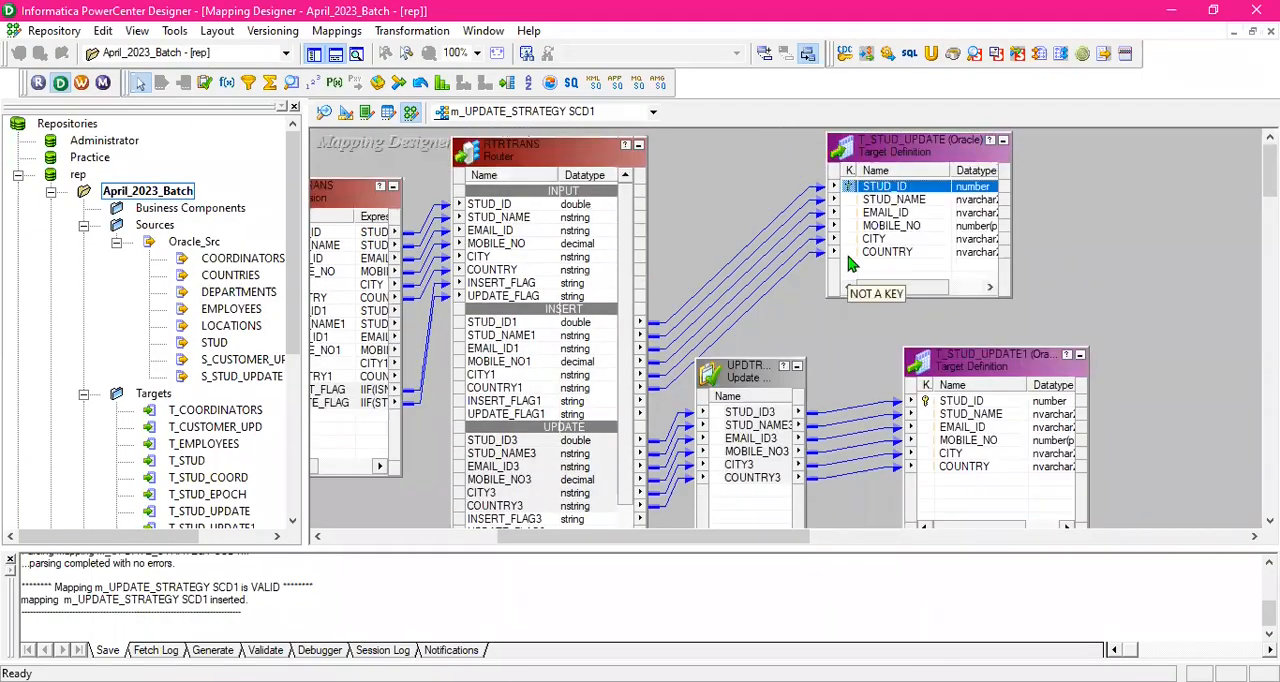
drag(784, 545, 701, 555)
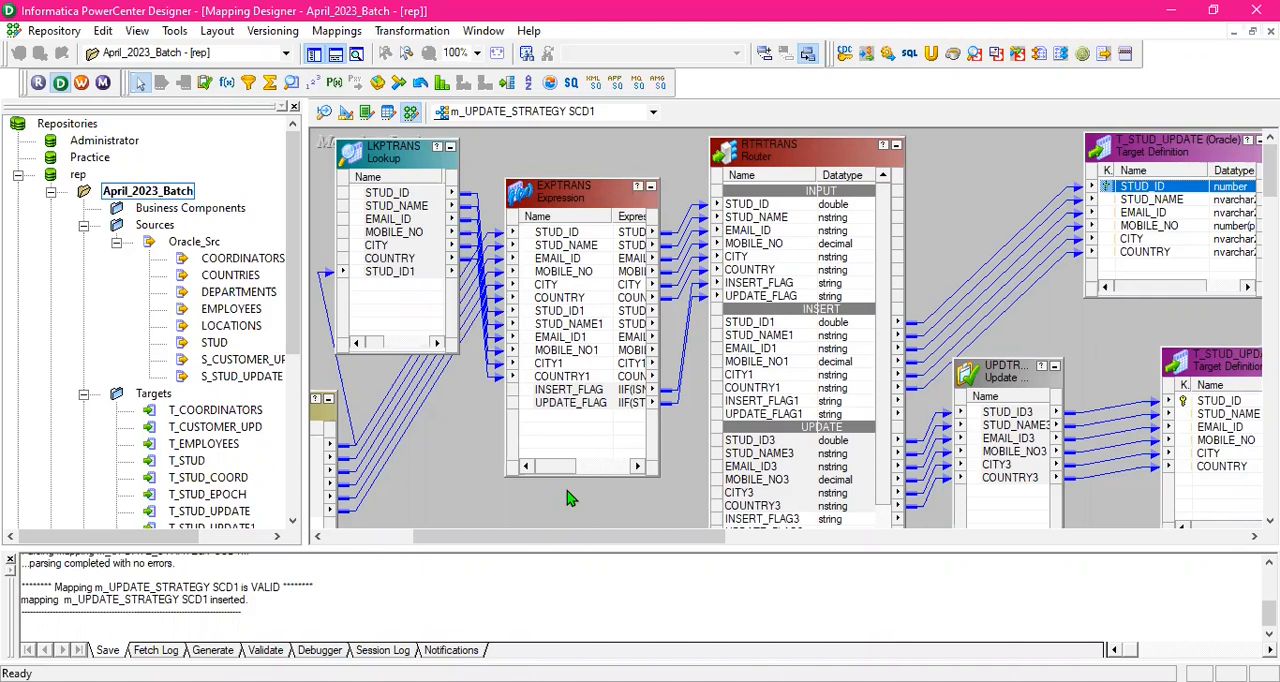
scroll(570, 497, down, 3)
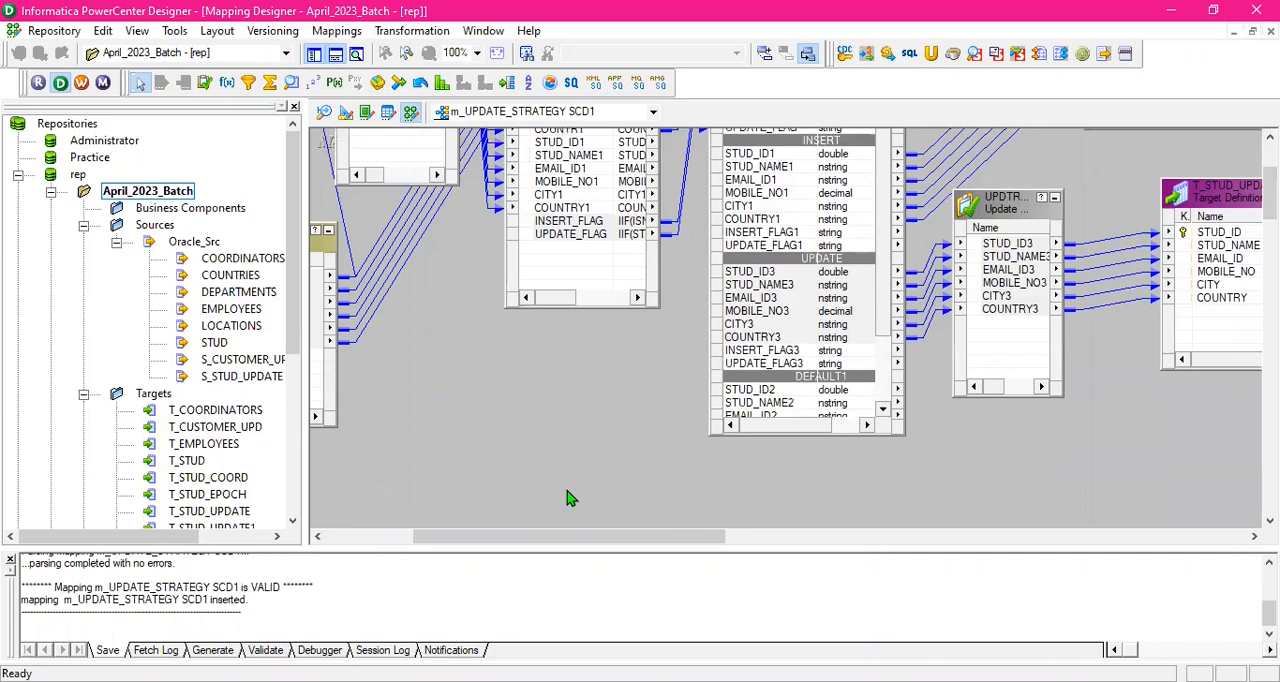
scroll(570, 497, up, 3)
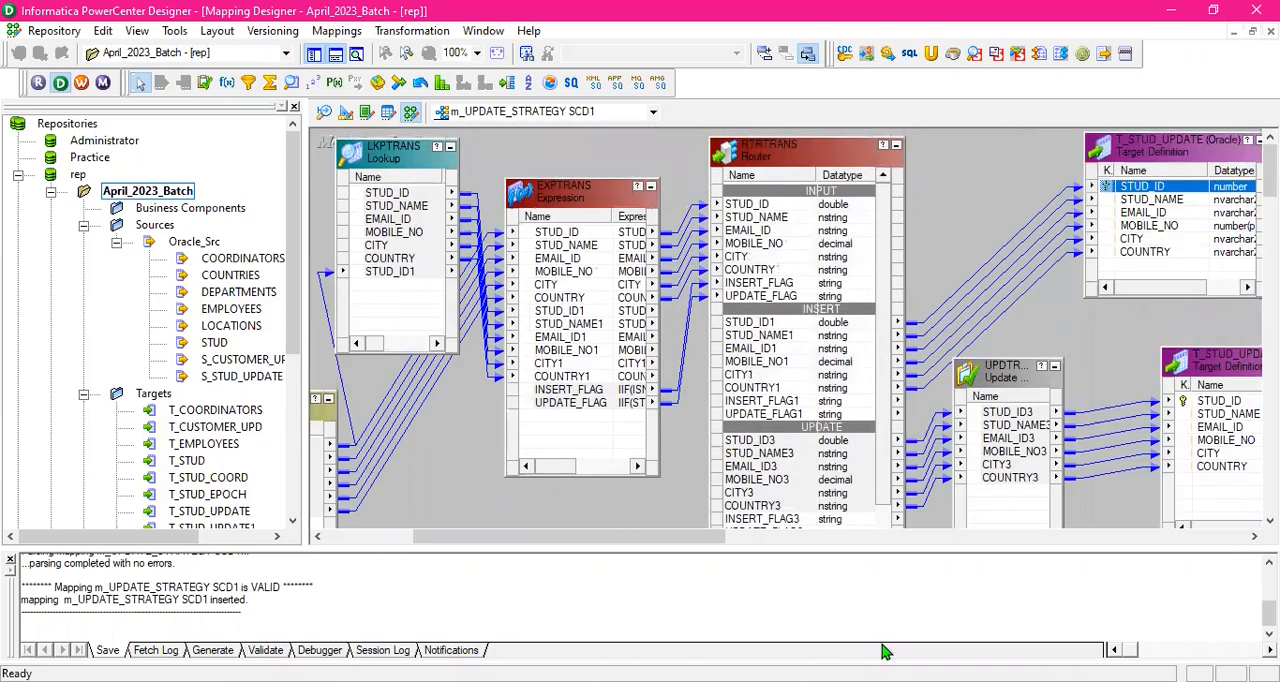
- Switch to SQL Developer and enlarge the query result and CORE worksheet areas around the T_STUD_UPDATE query
key(alt+Tab)
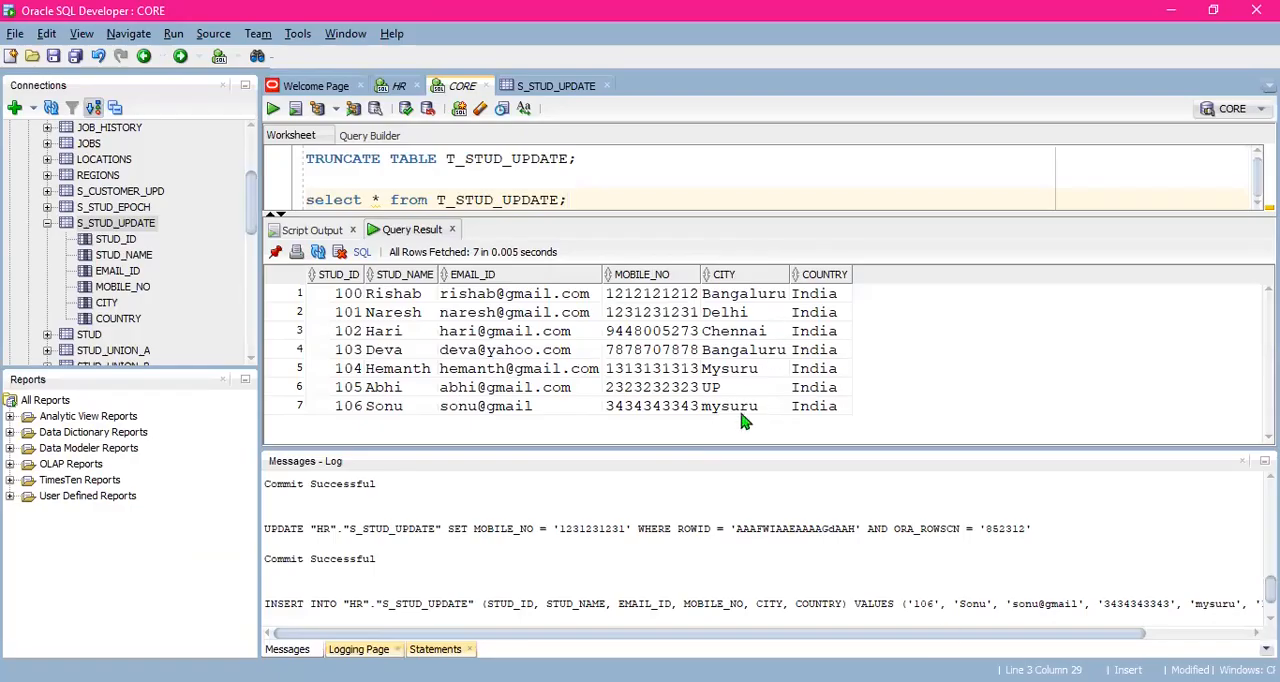
drag(705, 450, 697, 518)
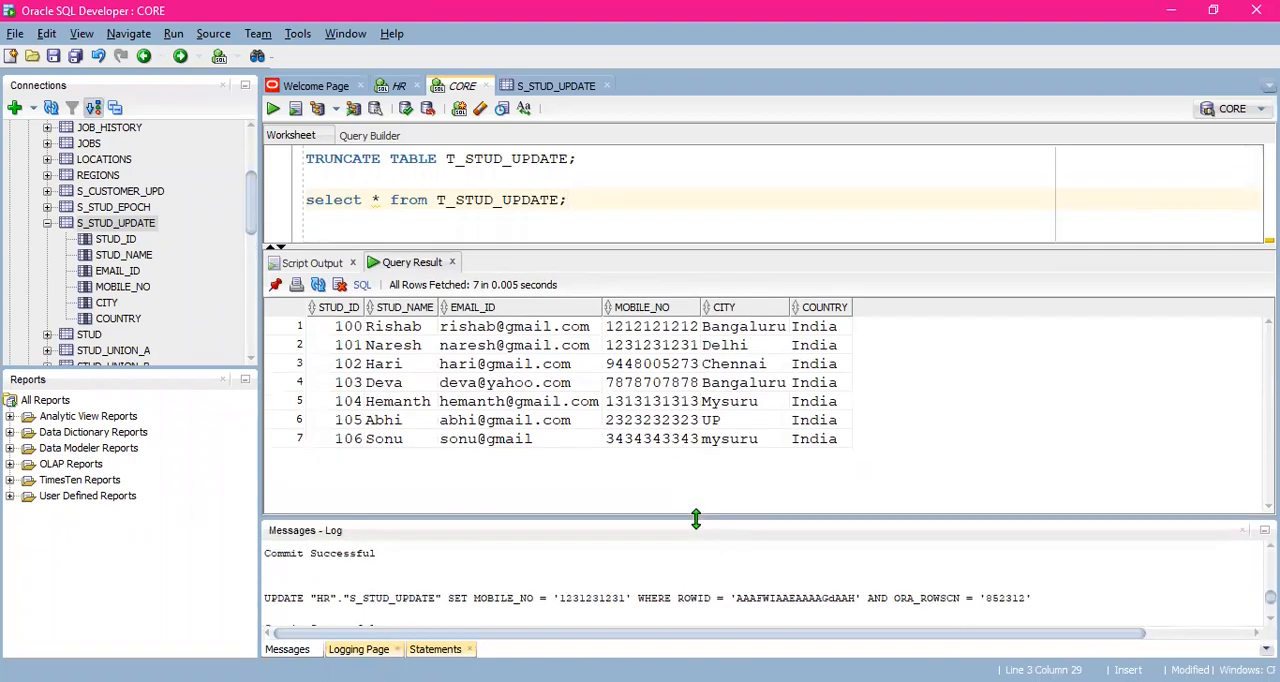
drag(670, 248, 657, 318)
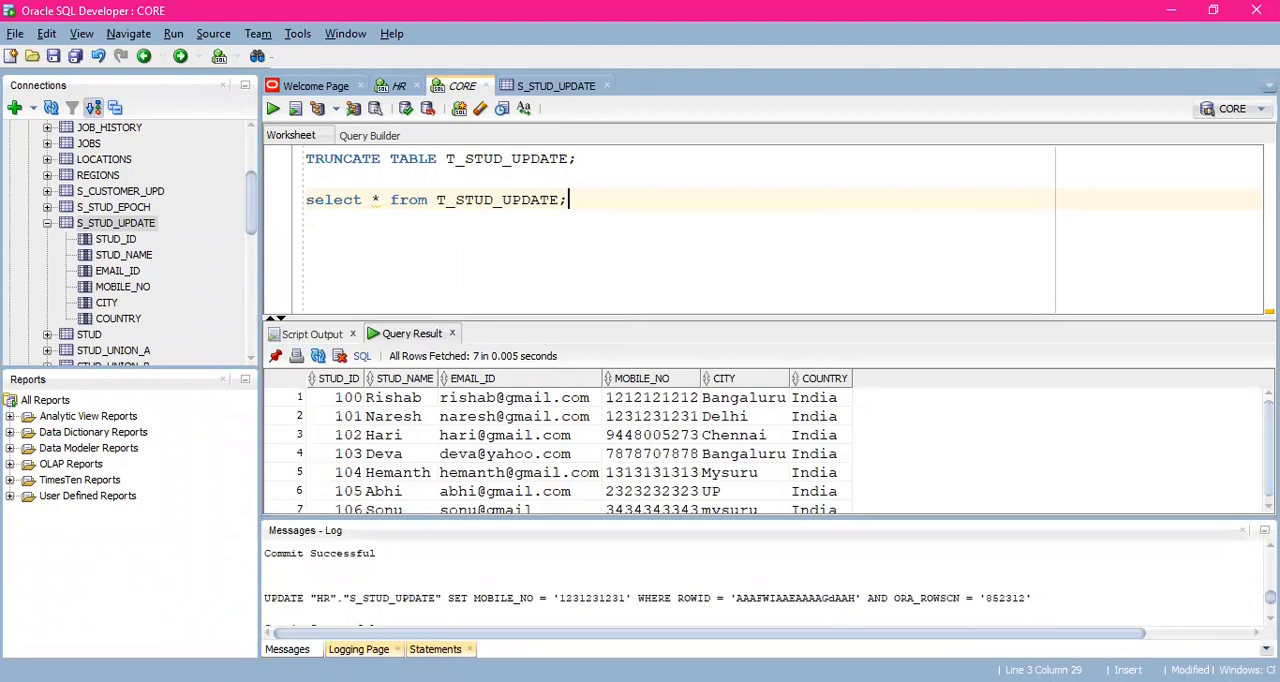
- Switch to PowerCenter Designer and review the mapping flow from the S_STUD_UPDATE source through its source qualifier and LKPTRANS
key(alt+Tab)
drag(694, 540, 658, 553)
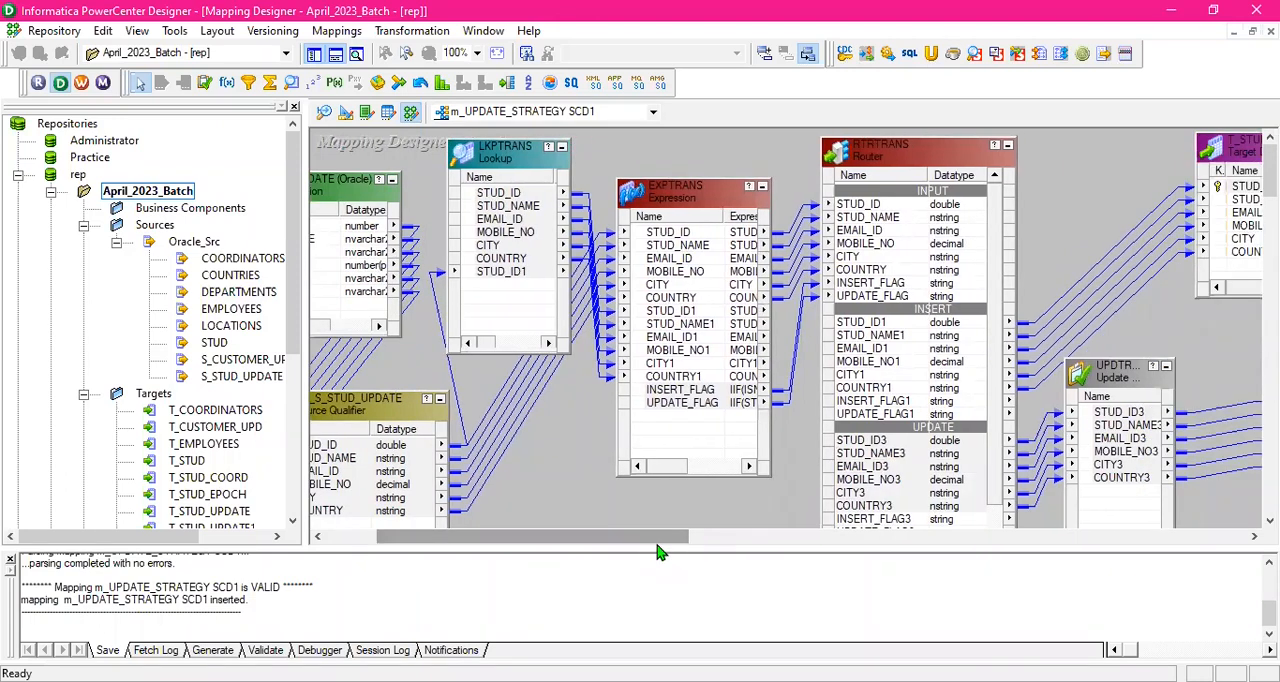
drag(658, 553, 610, 553)
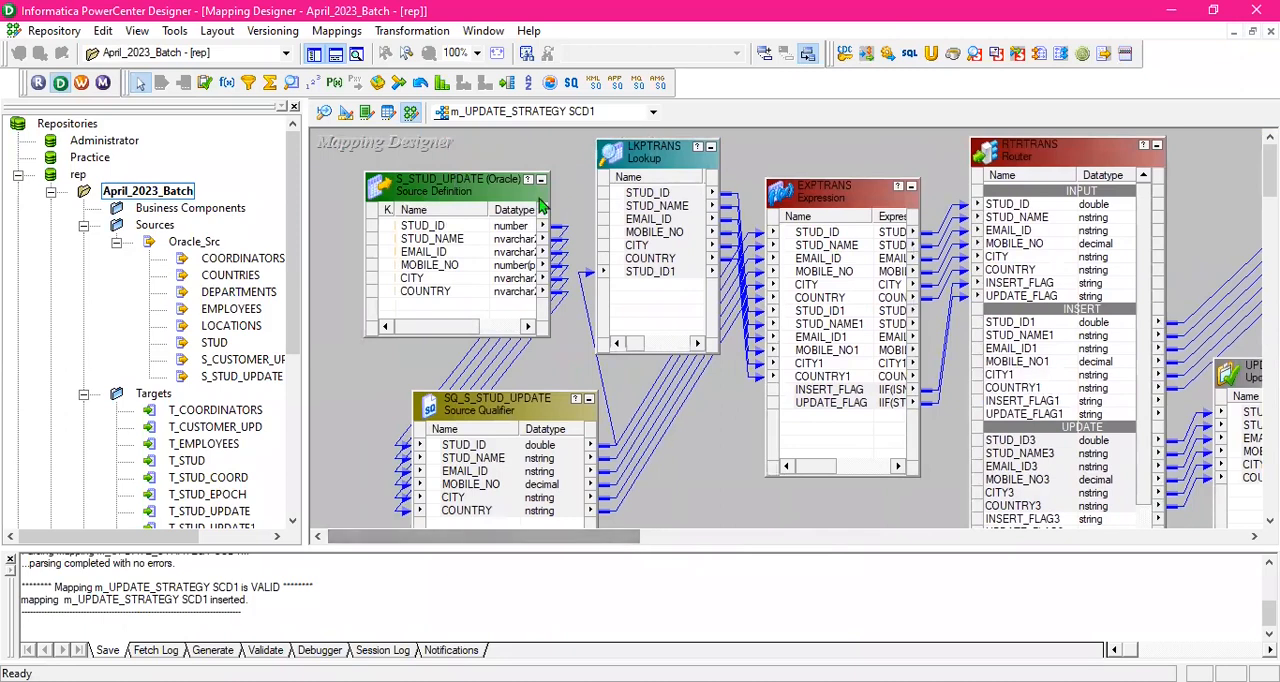
scroll(680, 260, down, 3)
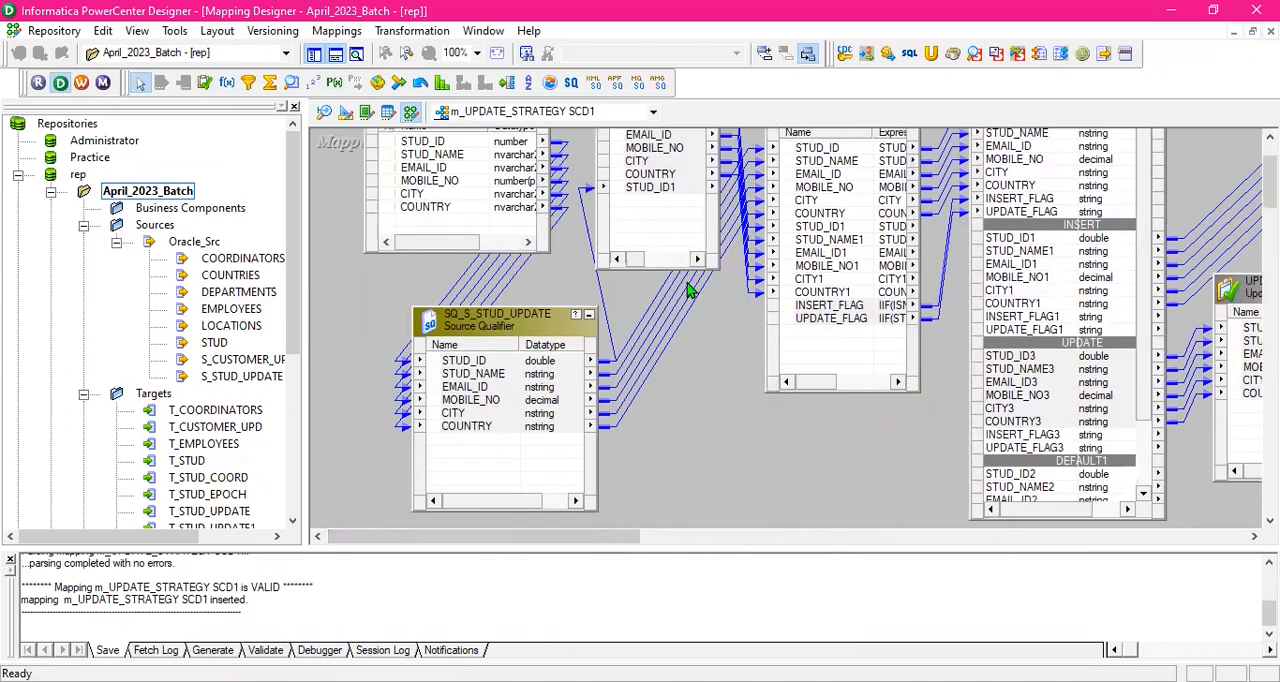
scroll(683, 306, up, 3)
click(683, 306)
click(701, 476)
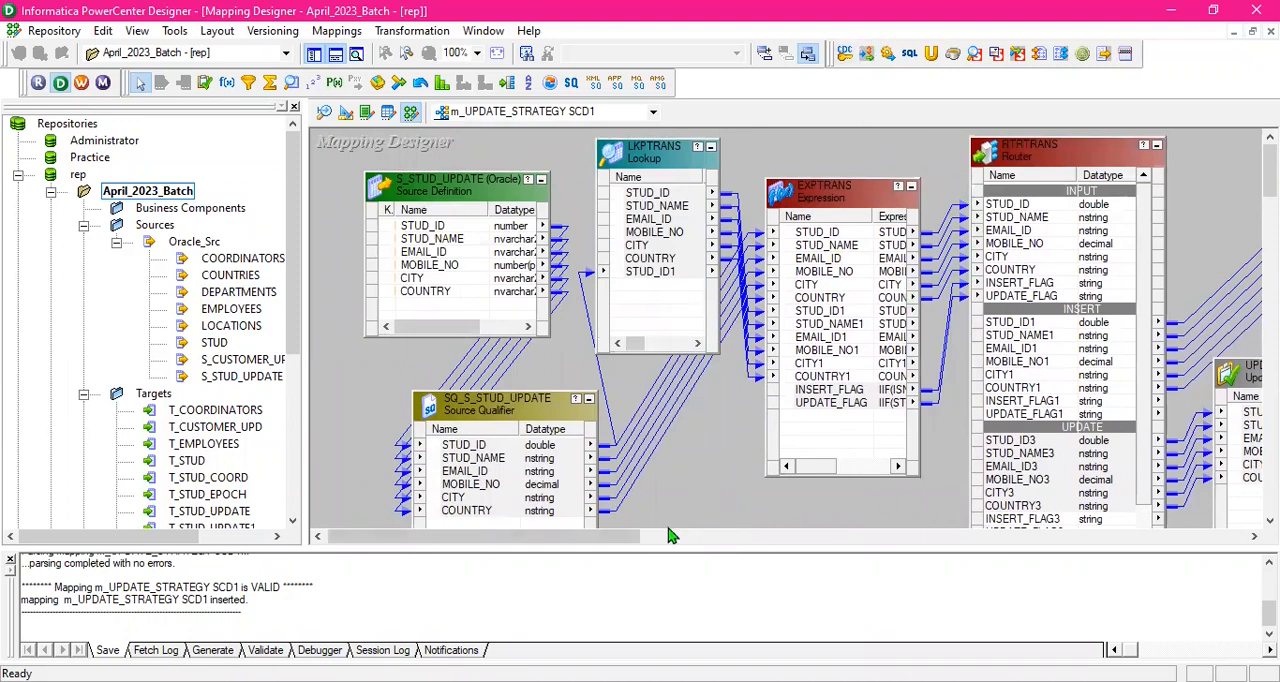
- Move the EXPTRANS expression transformation slightly lower between LKPTRANS and RTRTRANS in the mapping
drag(622, 545, 685, 543)
drag(682, 193, 677, 207)
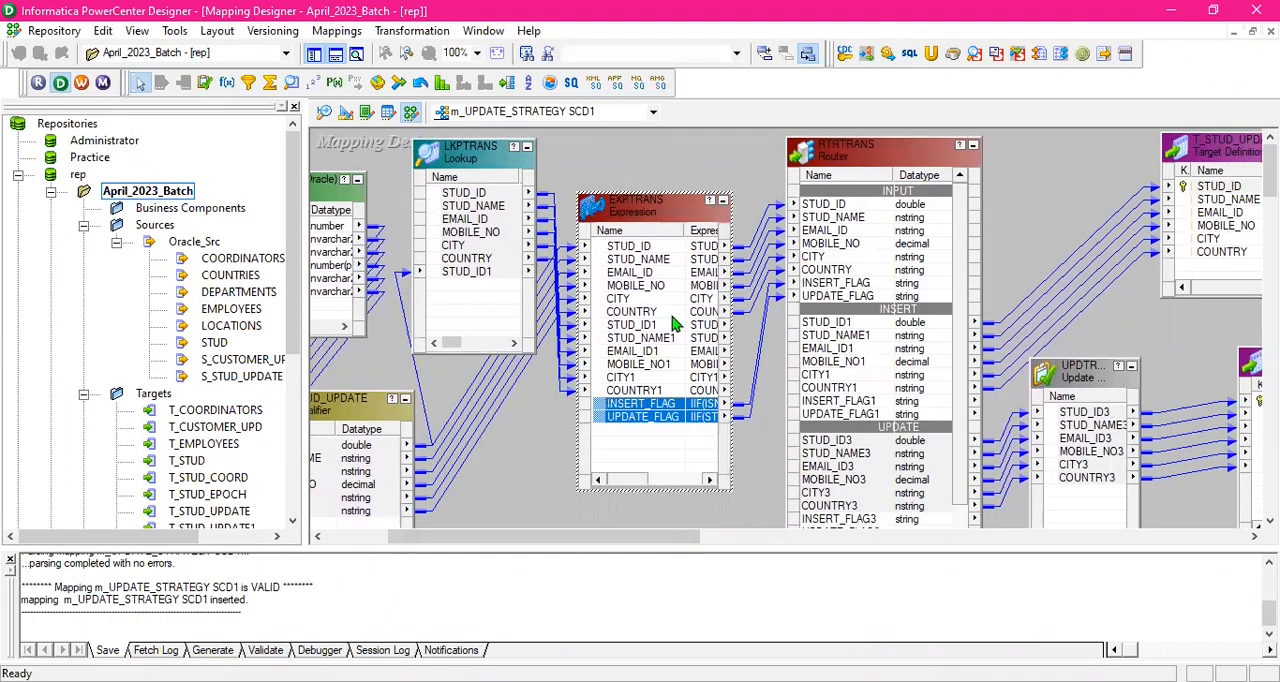
click(686, 515)
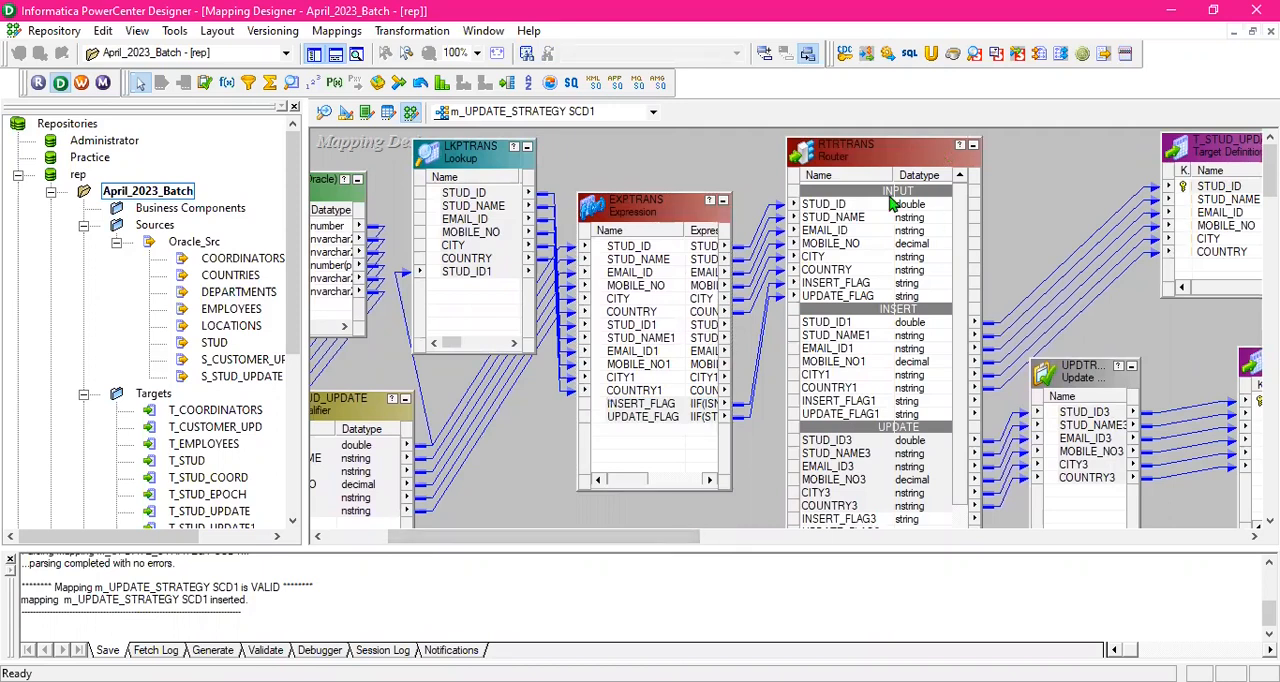
- Review the router's INSERT and UPDATE groups and move the Update Strategy transformation slightly higher in the update branch
drag(680, 537, 757, 537)
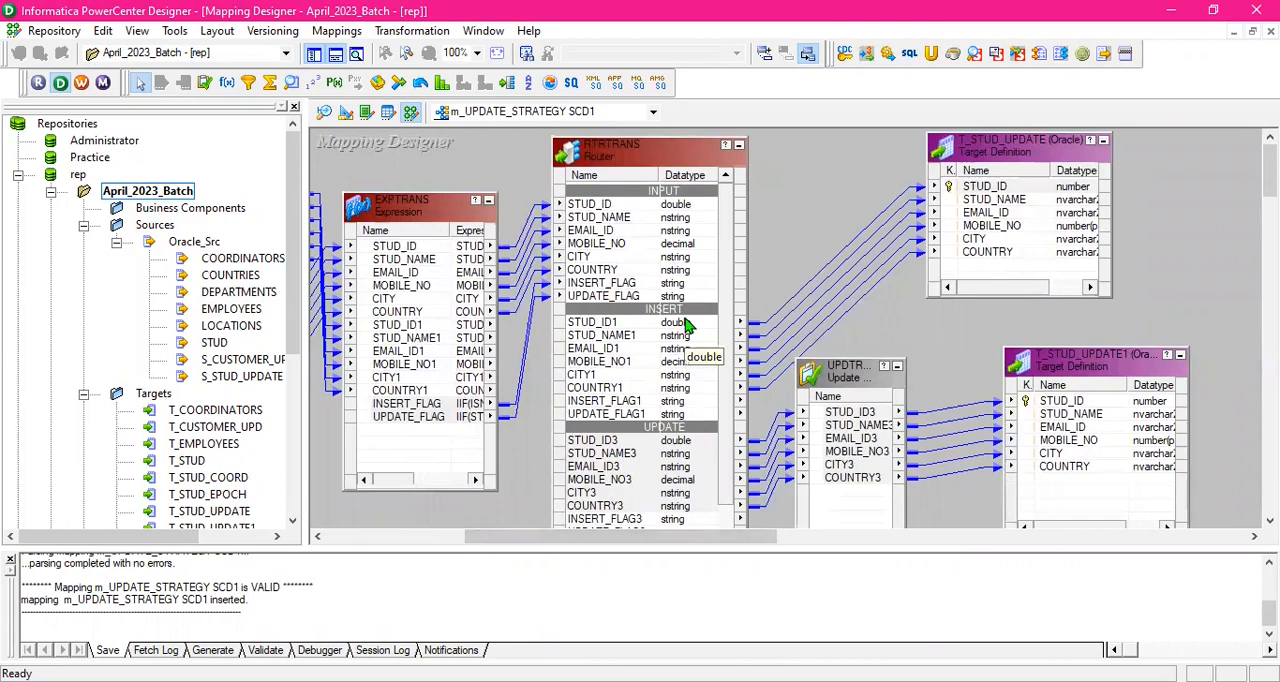
scroll(666, 318, down, 2)
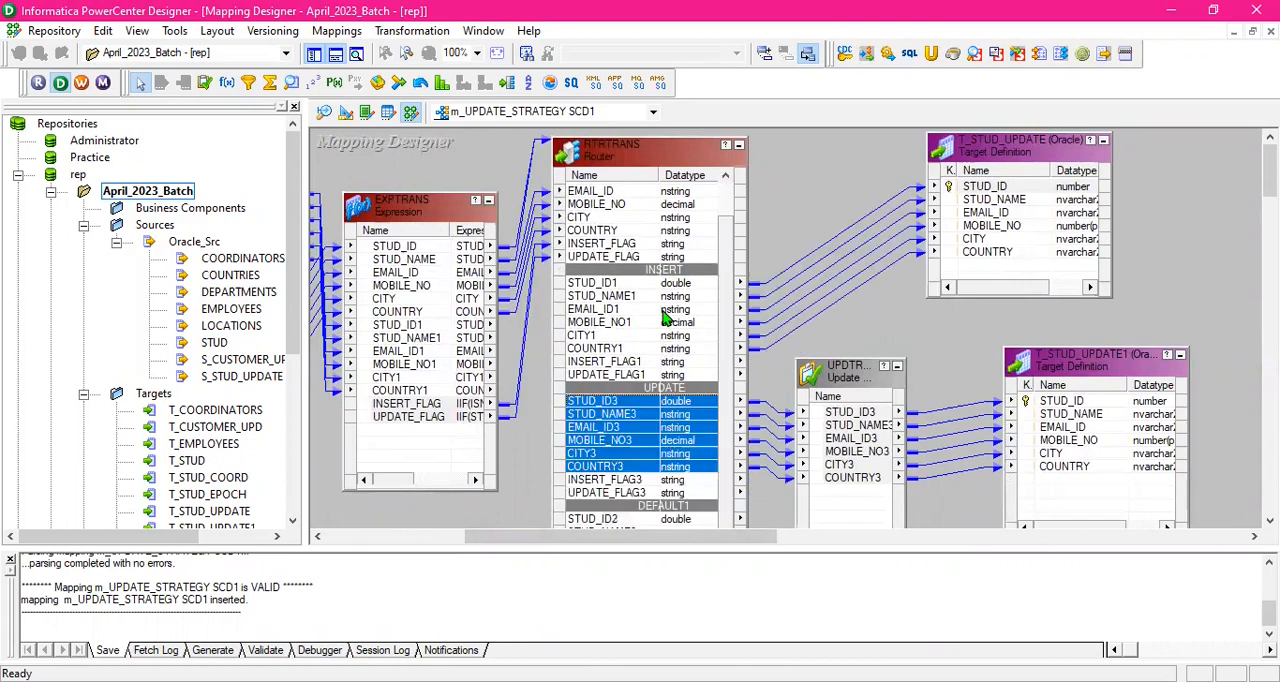
drag(856, 374, 860, 357)
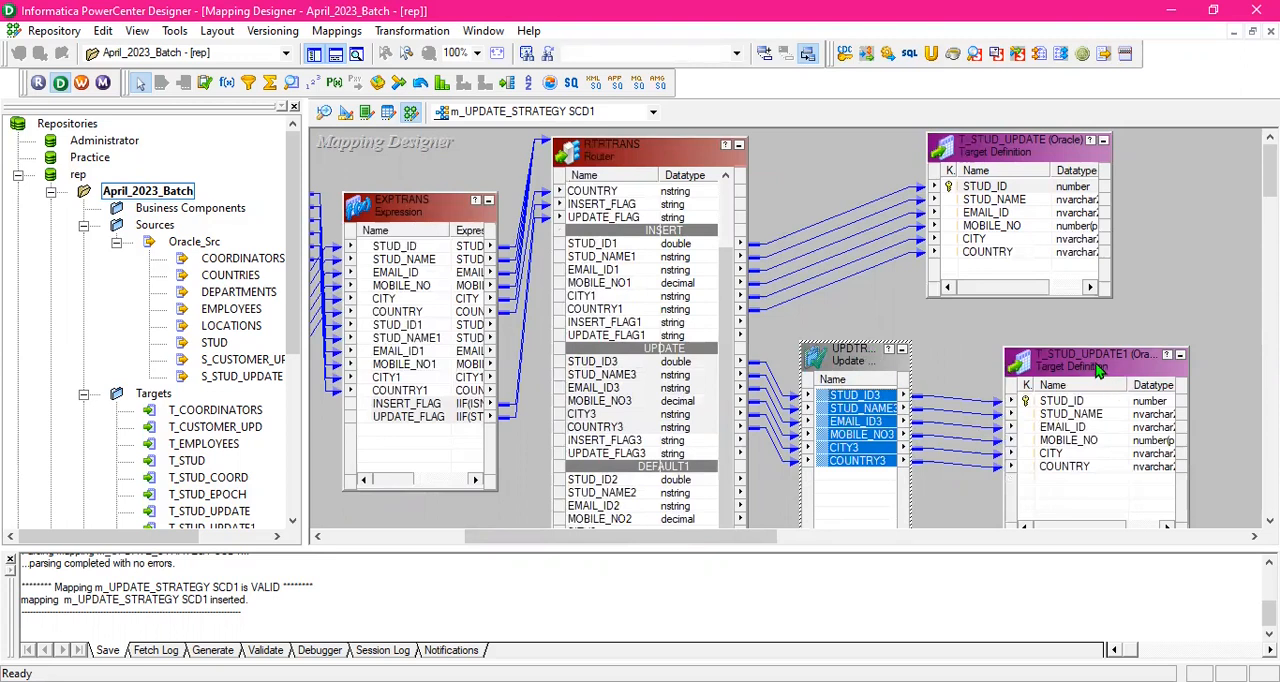
click(993, 341)
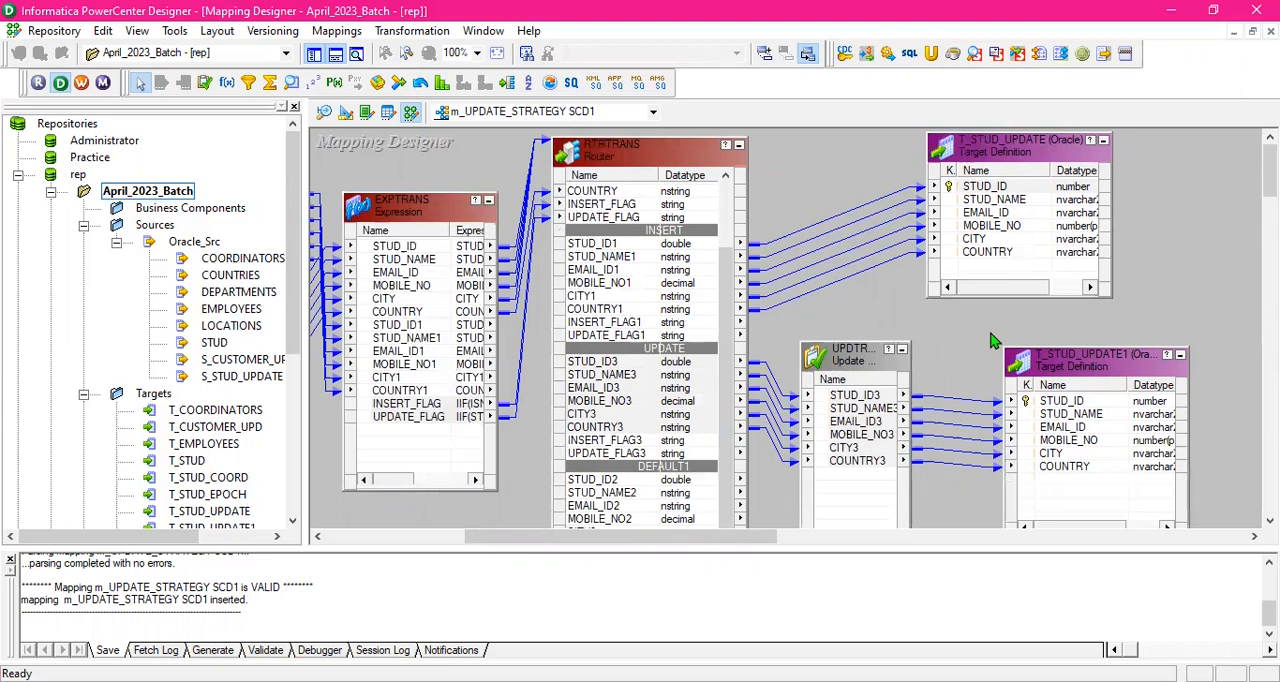
- Check the first ports of the router's DEFAULT1 group and move RTRTRANS slightly higher in the mapping
drag(727, 370, 745, 405)
click(648, 484)
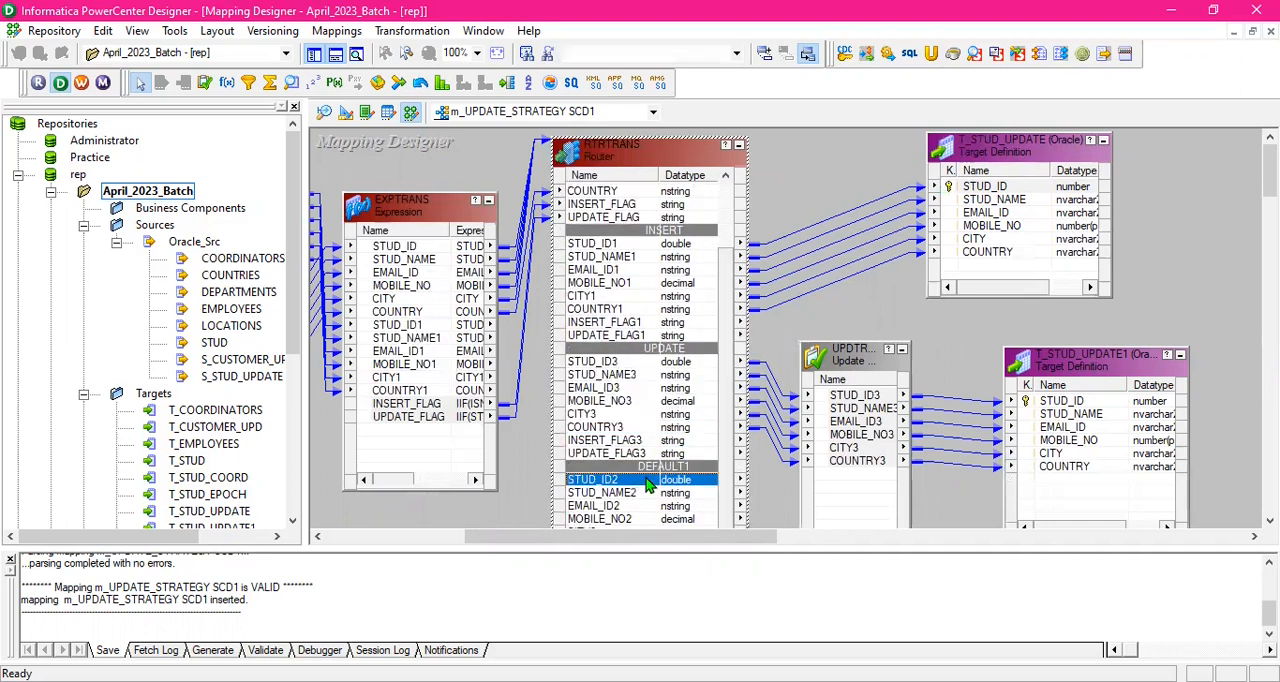
click(643, 493)
click(645, 479)
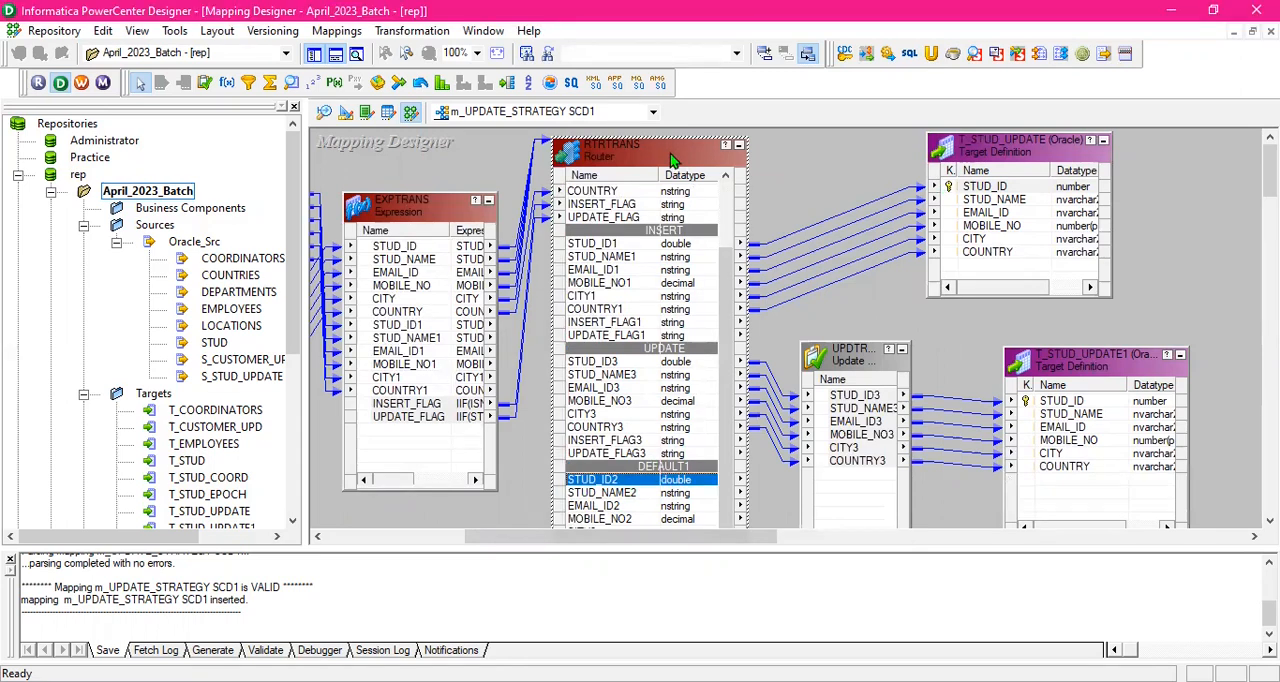
drag(673, 160, 670, 148)
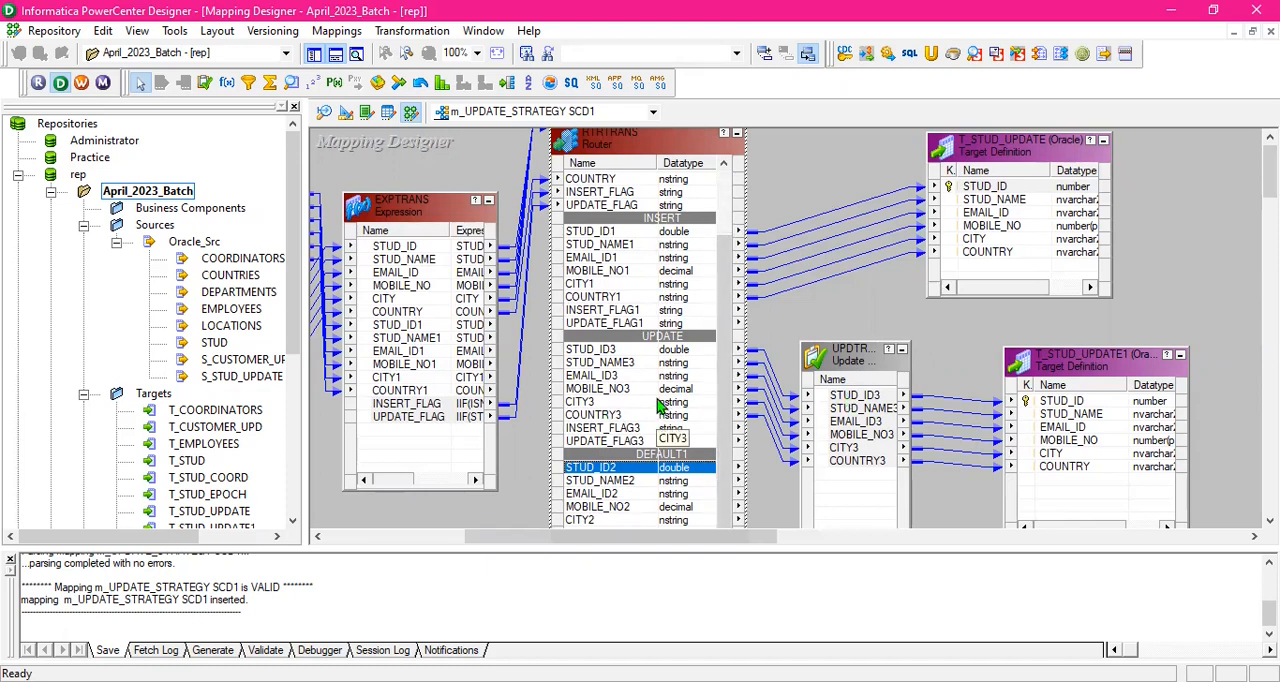
- Examine the STUD_NAME2, EMAIL_ID2, MOBILE_NO2 and CITY2 ports in the router's DEFAULT1 group for target connections
click(630, 482)
click(634, 494)
click(636, 507)
click(636, 520)
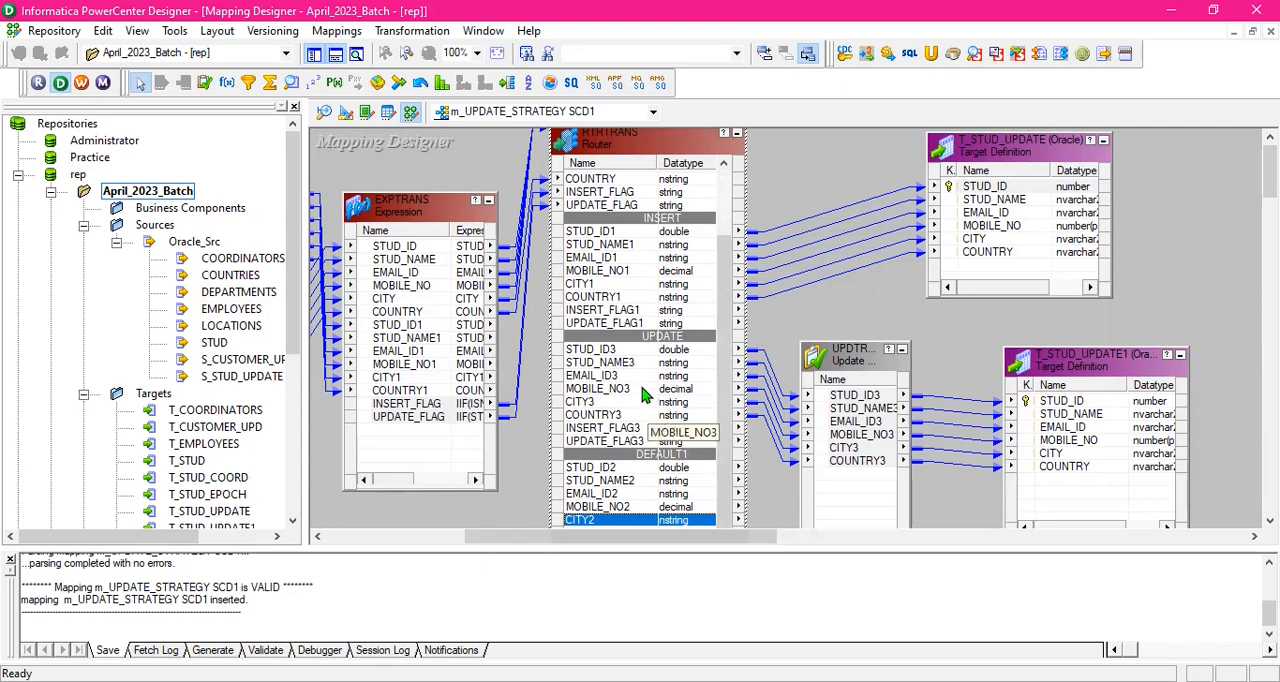
click(840, 318)
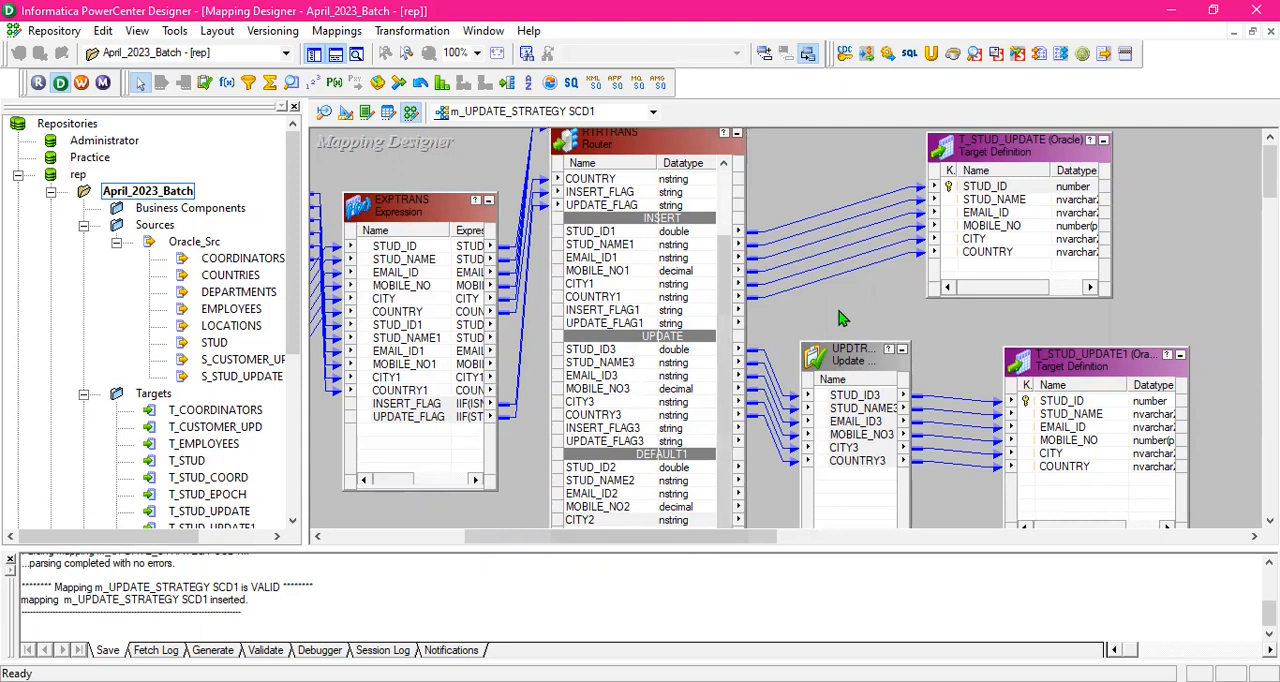
click(686, 425)
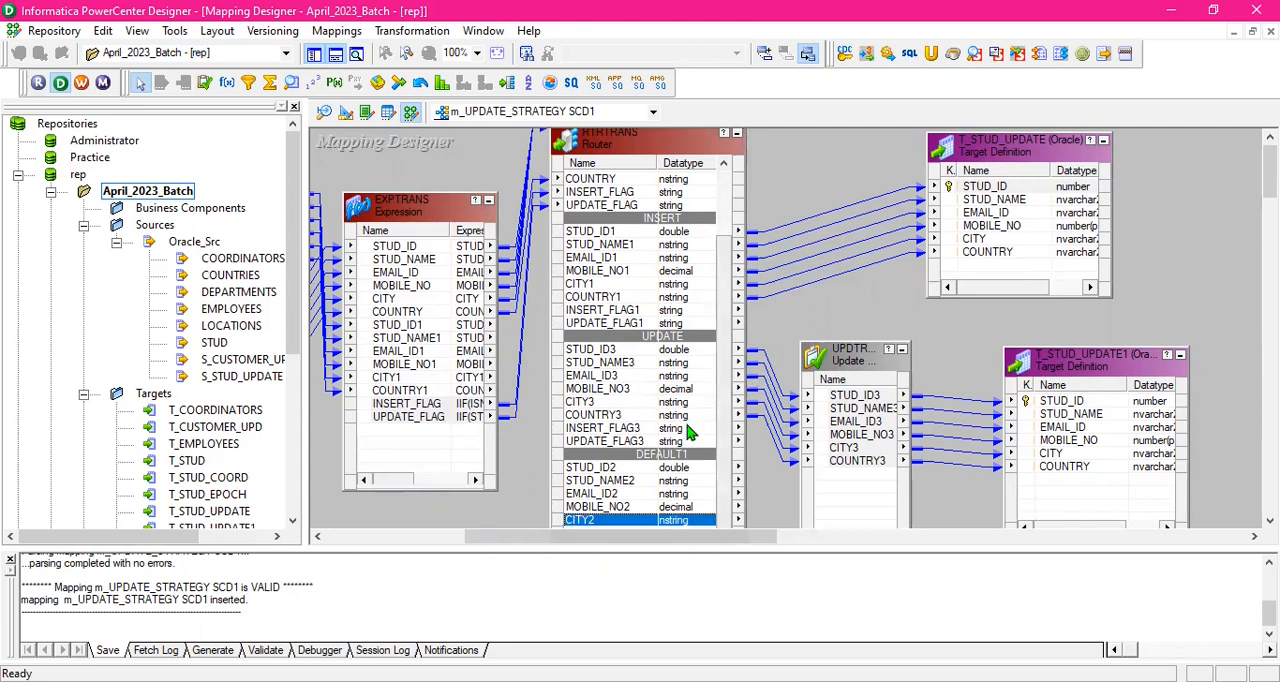
click(668, 481)
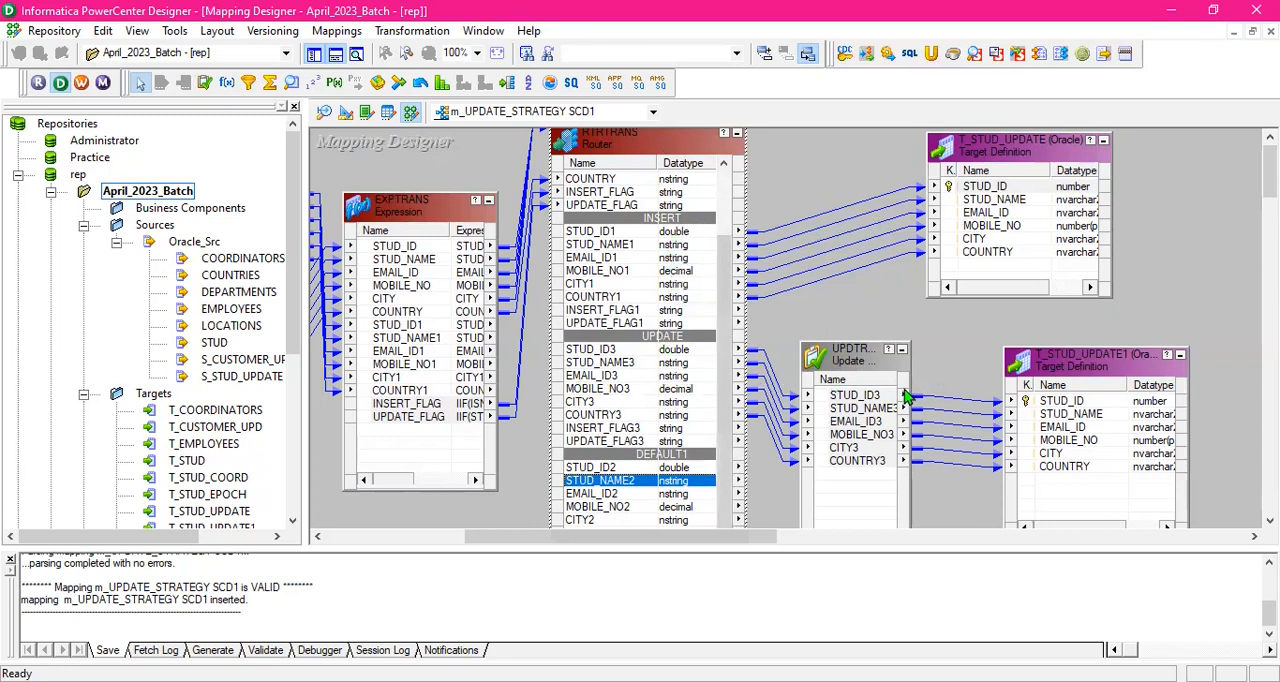
click(668, 494)
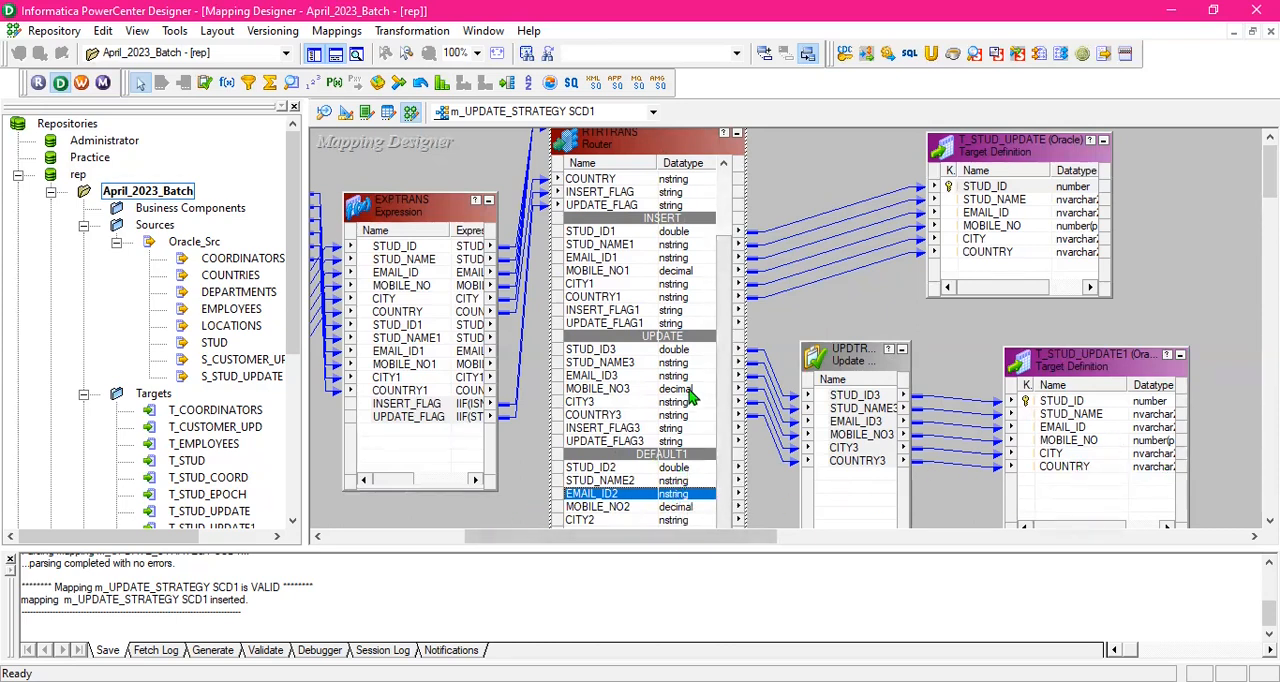
click(810, 188)
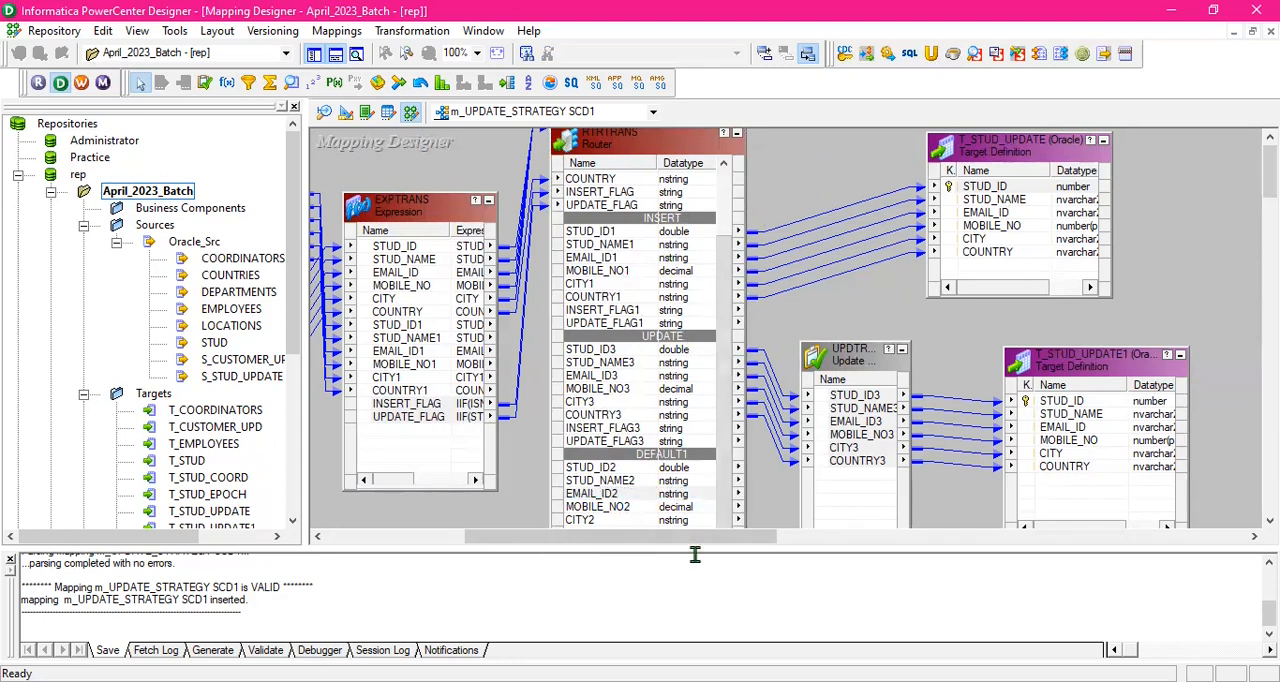
- Raise the Update Strategy transformation further above its place beside T_STUD_UPDATE1, and return to the mapping's source side
drag(709, 540, 735, 568)
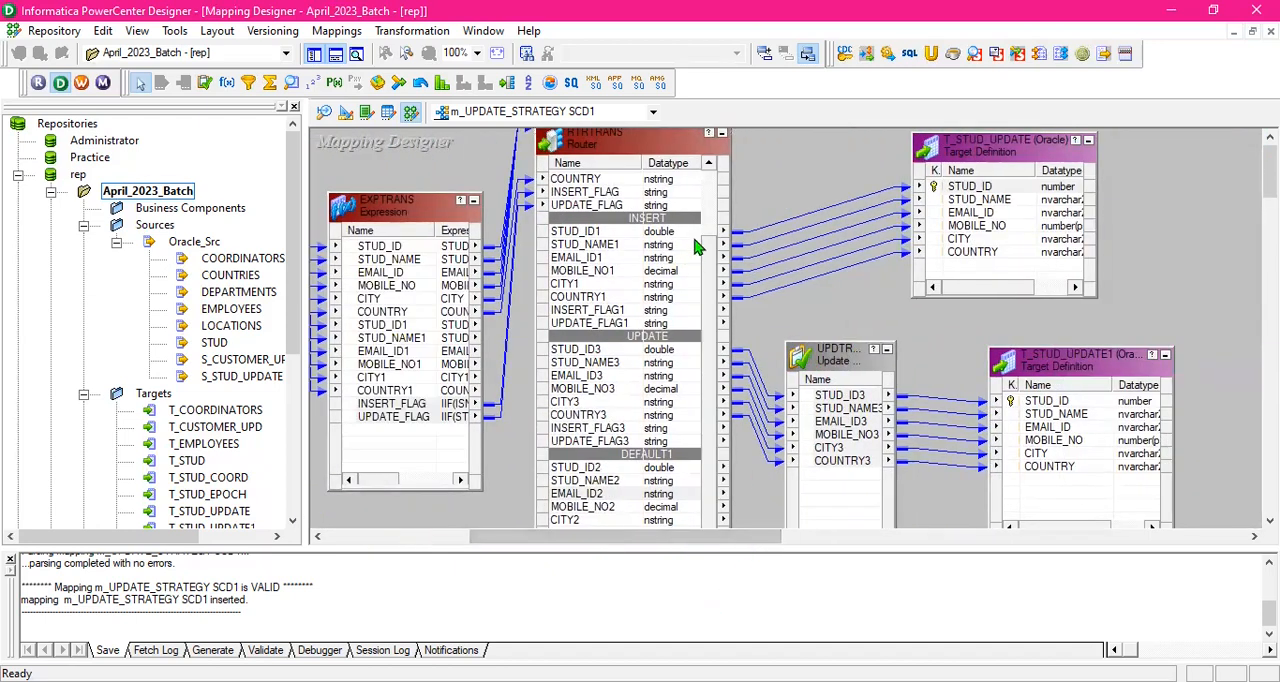
drag(853, 361, 852, 322)
drag(692, 537, 557, 549)
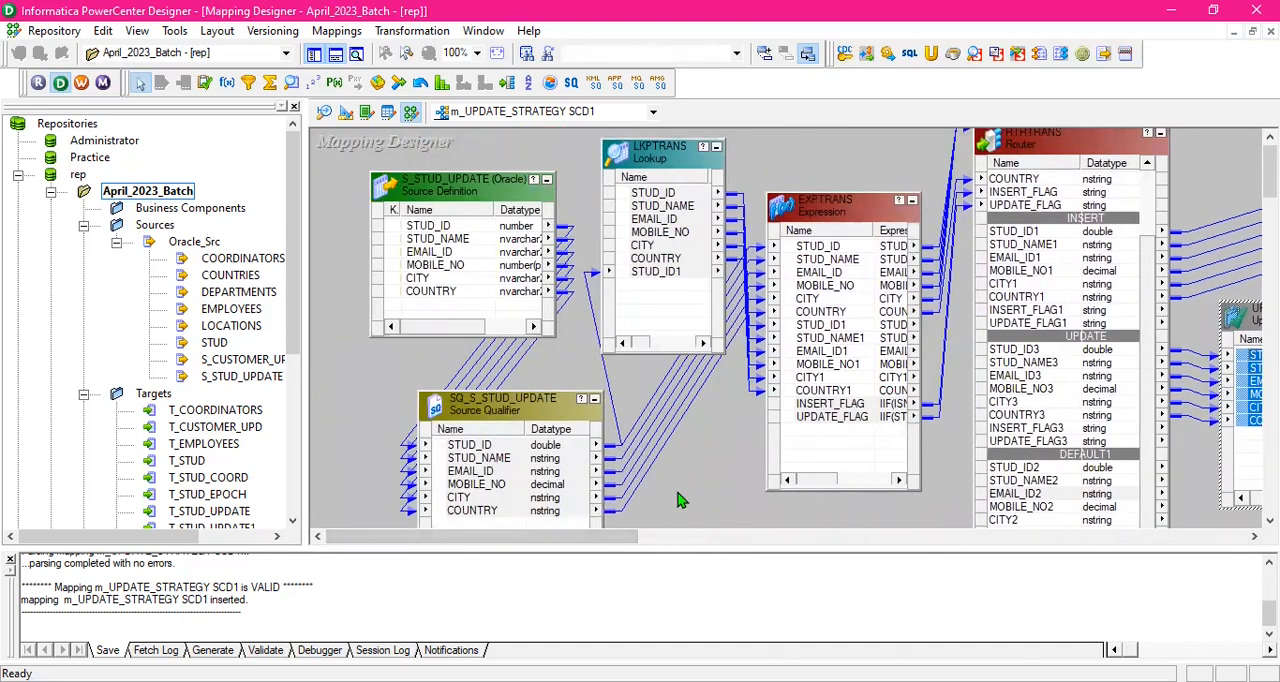